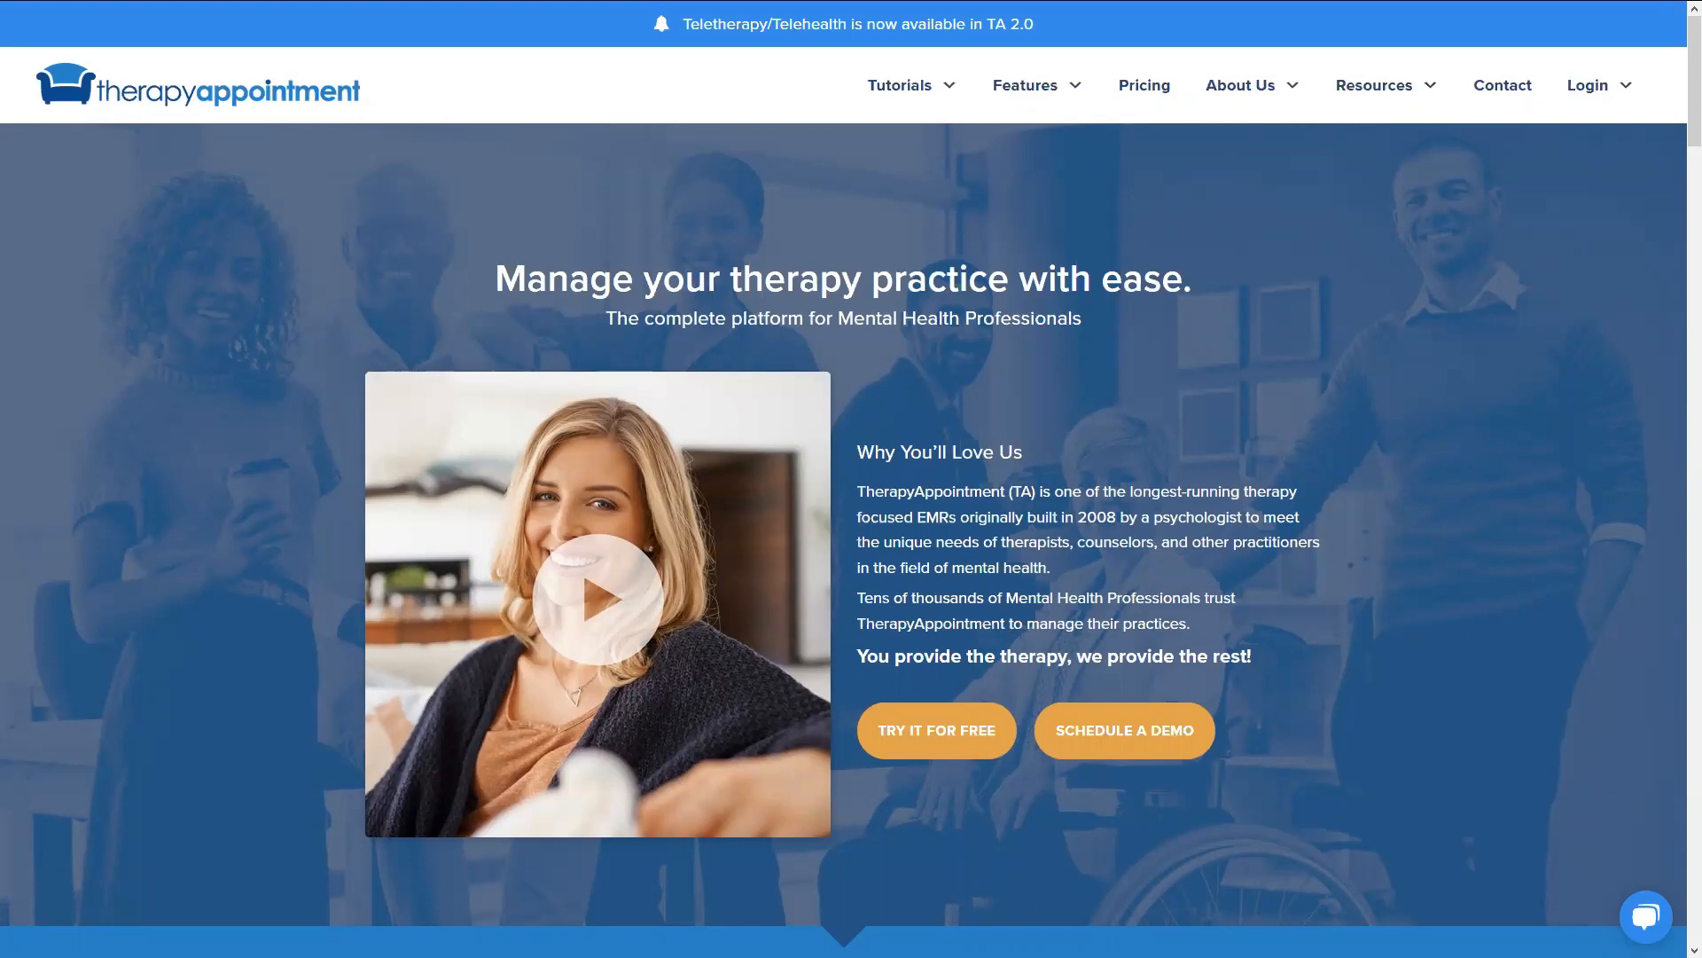
# Step: Switch to the TherapyAppointment beta dashboard and review its appointments, charting, claims and account setup sections
pyautogui.press('F11')
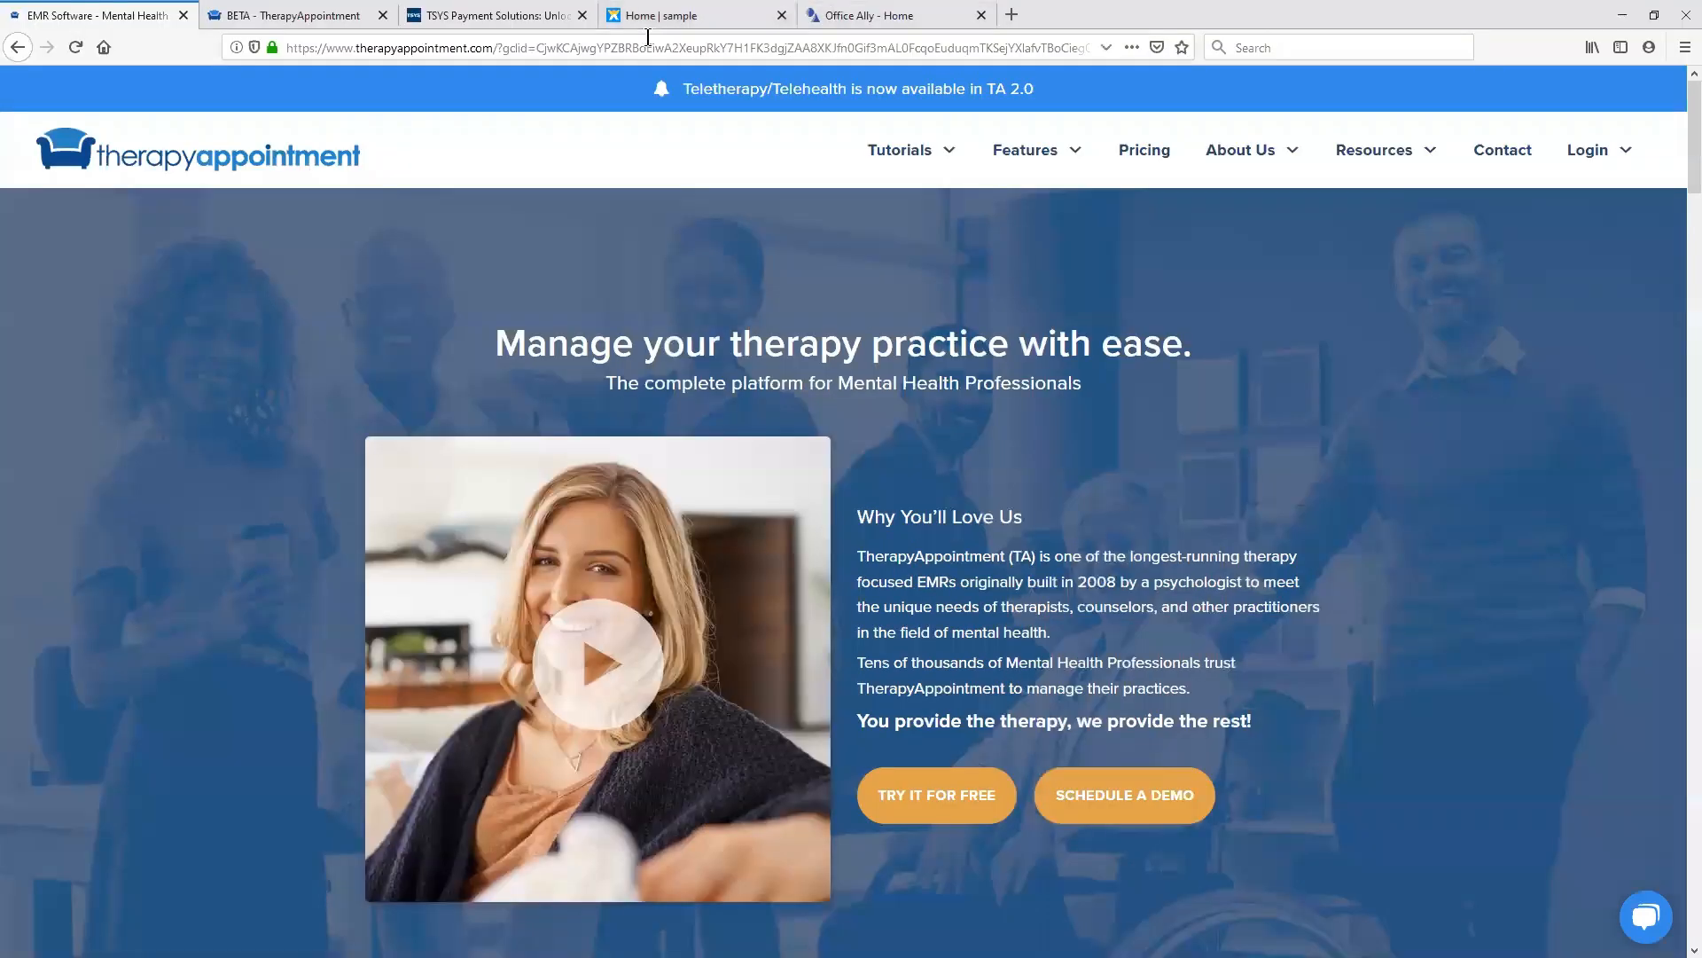
pyautogui.click(317, 12)
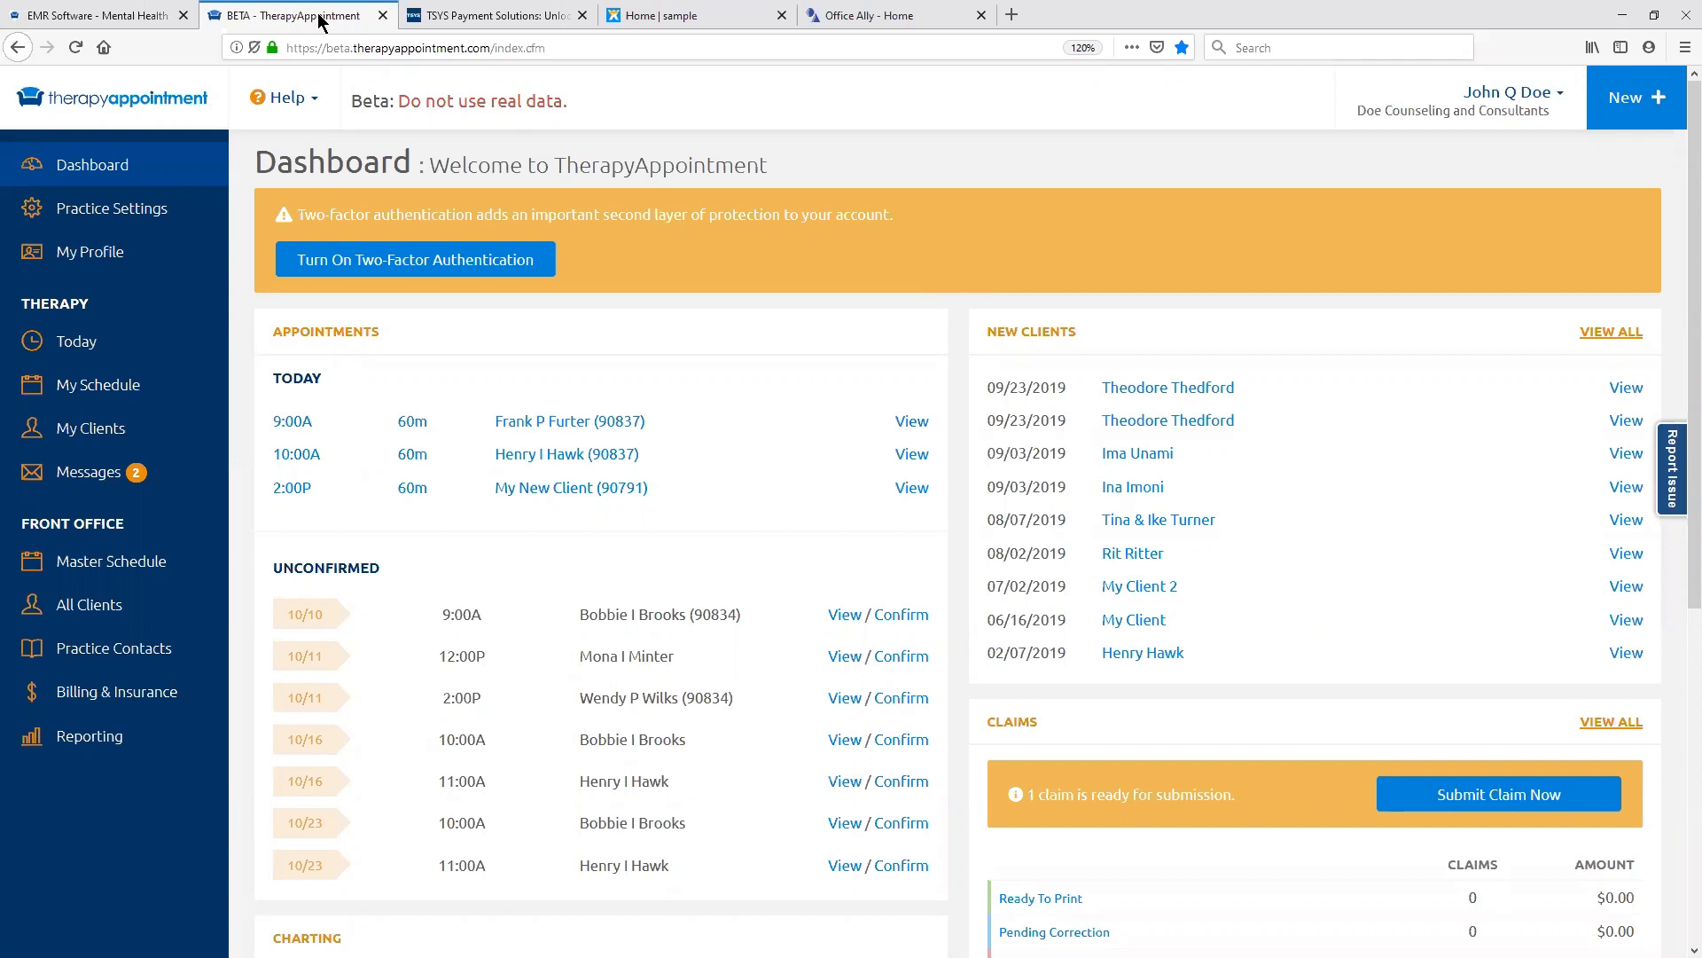
pyautogui.press('F11')
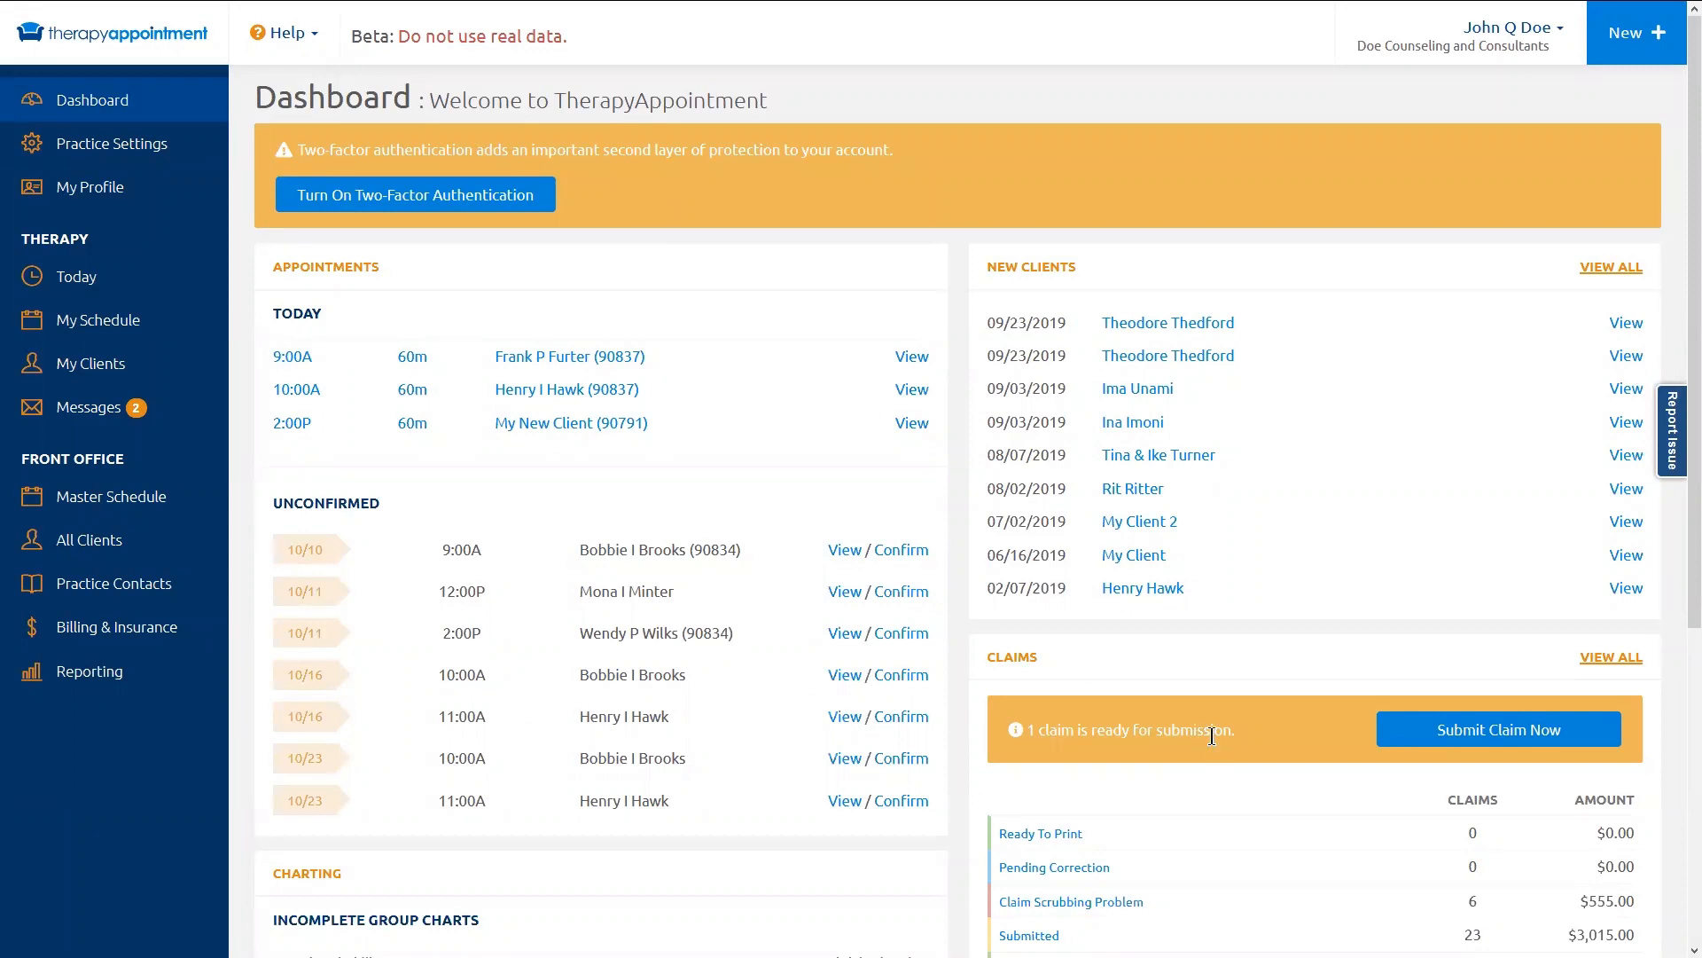
pyautogui.scroll(-5, 691, 611)
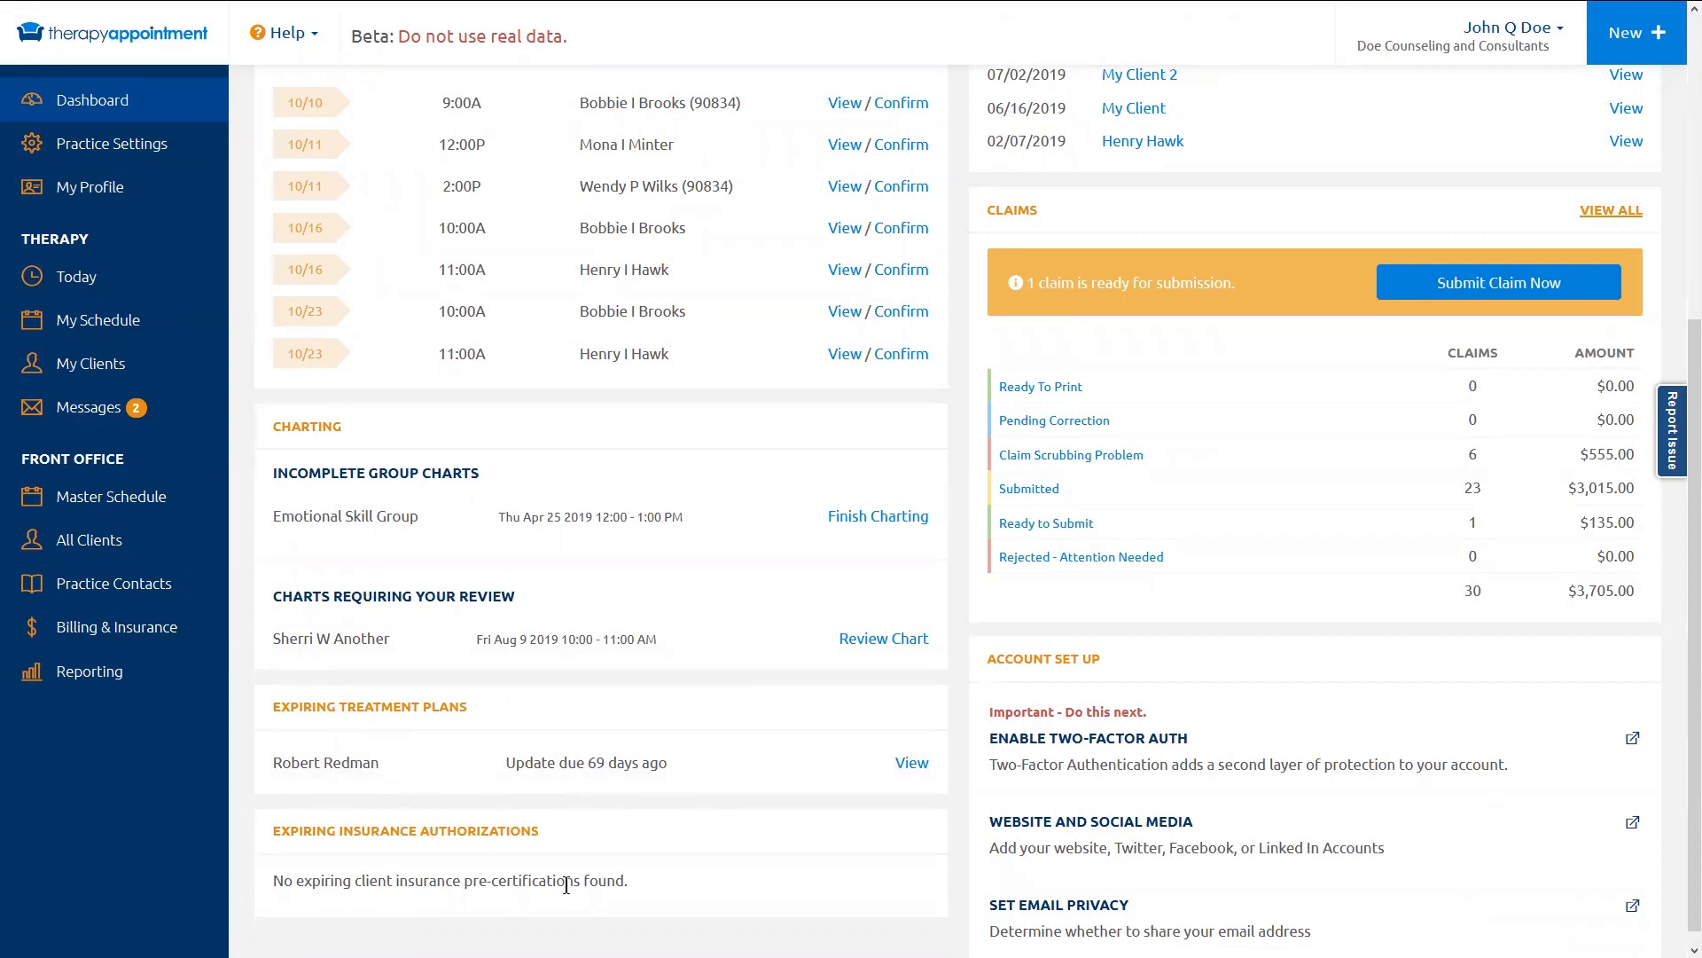
pyautogui.scroll(-1, 1179, 820)
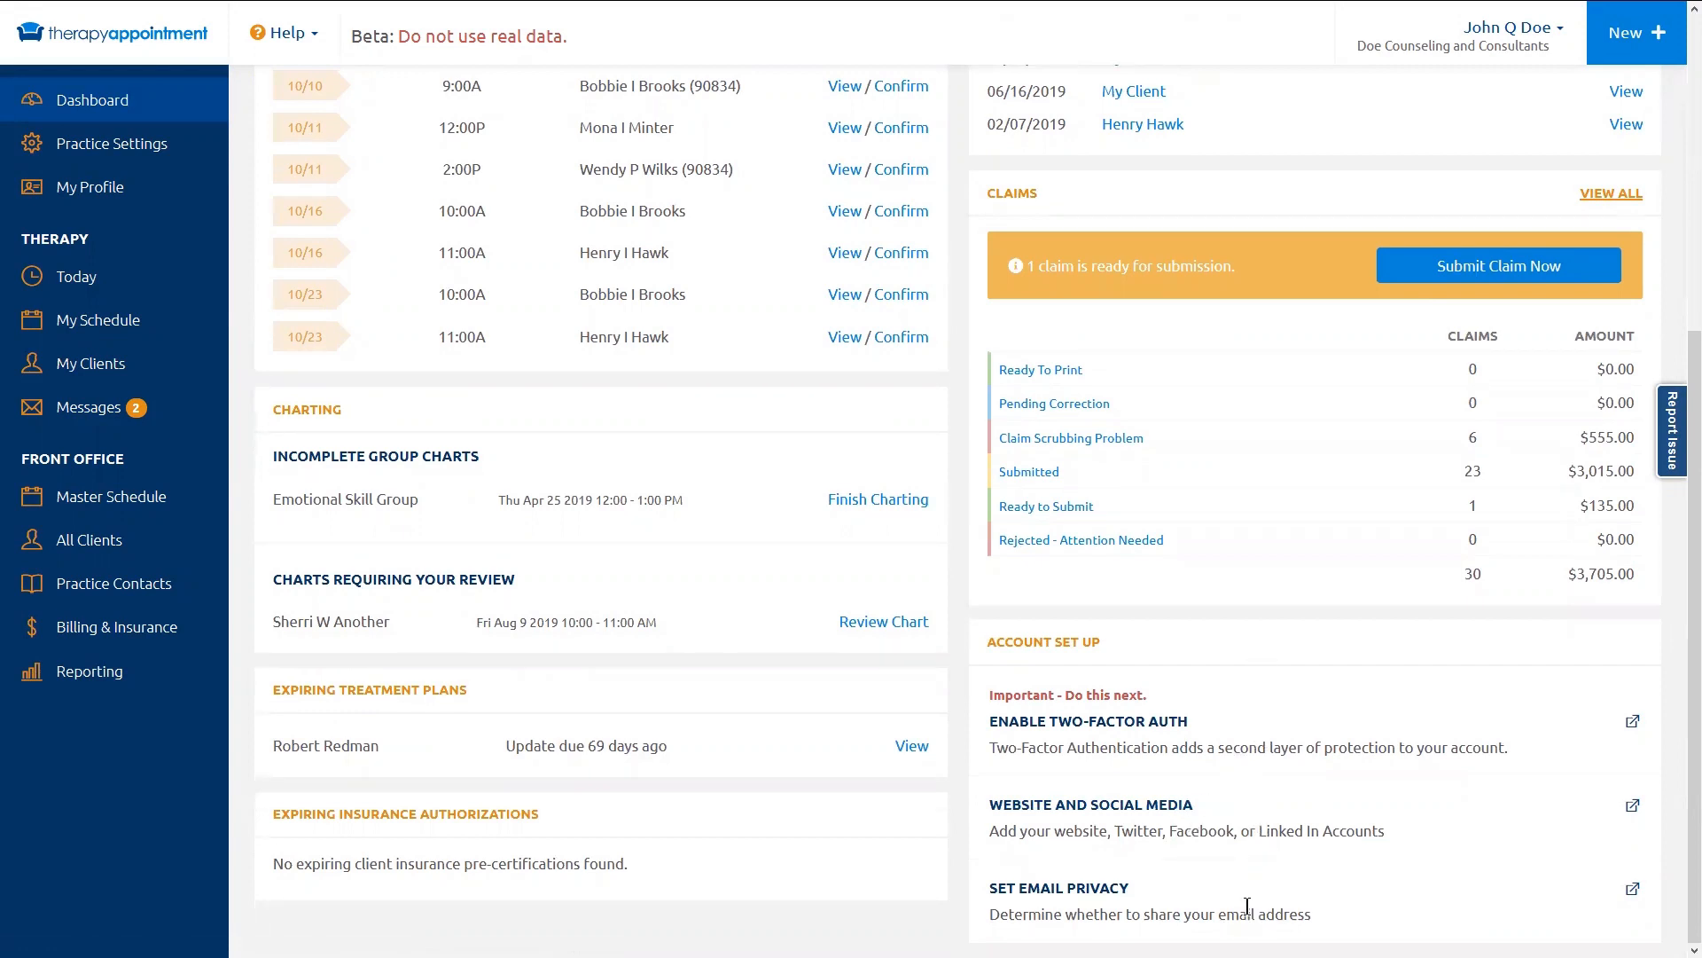
pyautogui.scroll(5, 1246, 904)
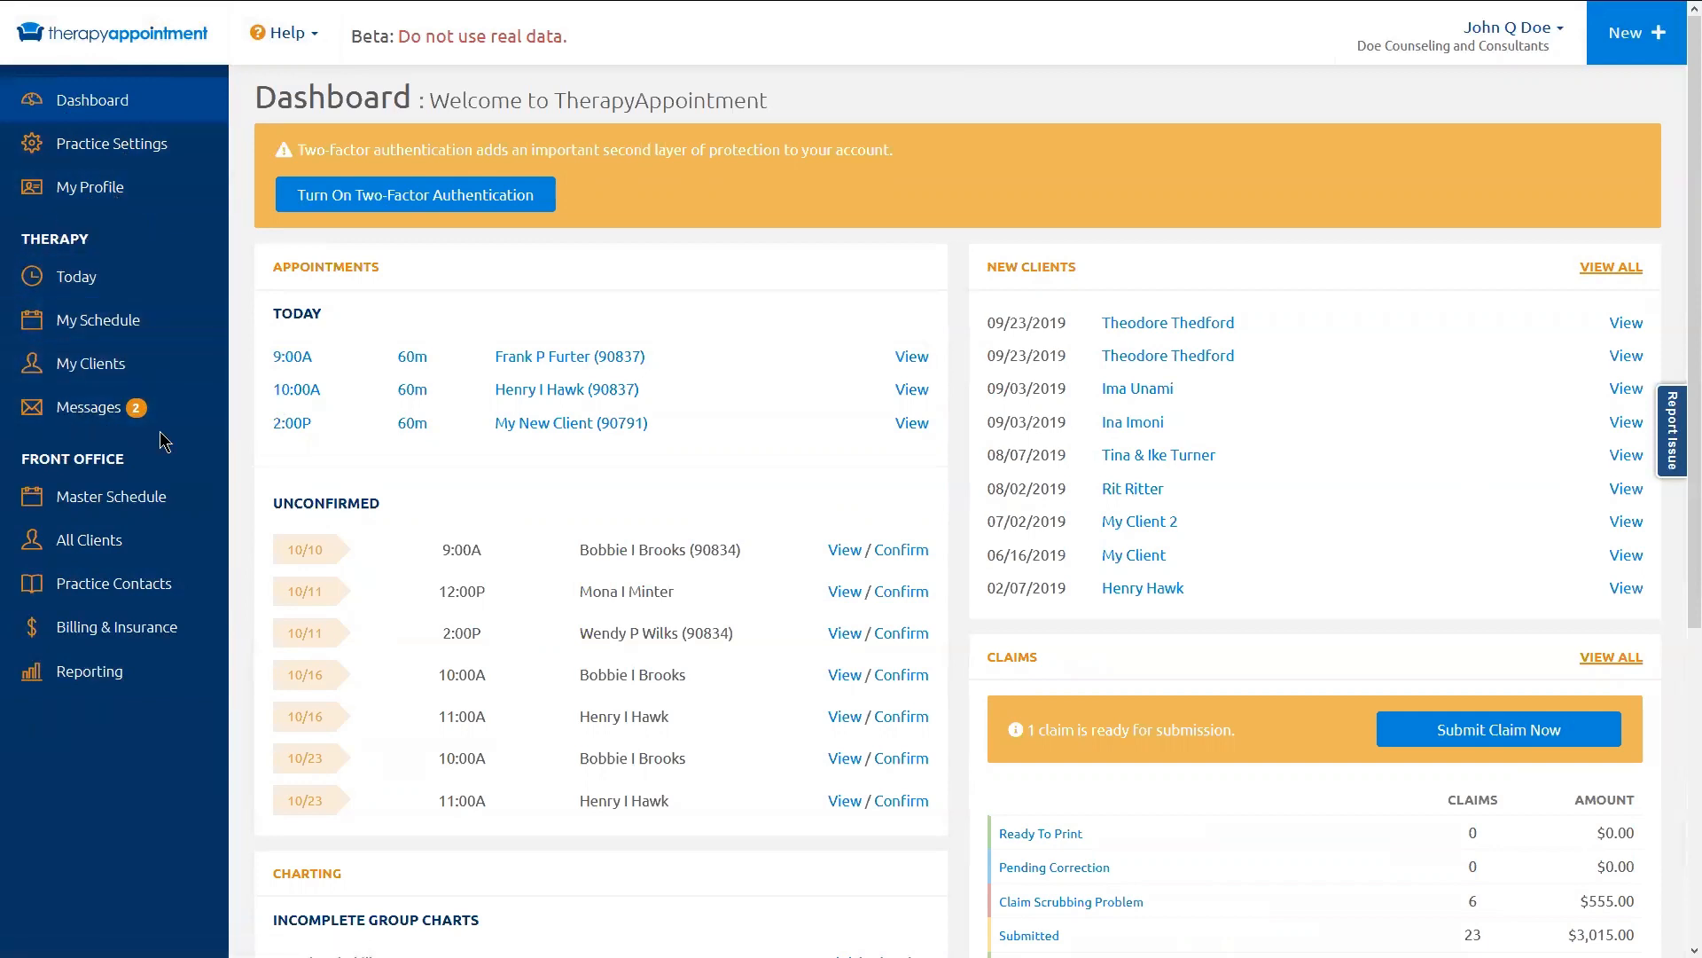
# Step: Open My Schedule and hide the personal Google calendar from the weekly view
pyautogui.click(110, 324)
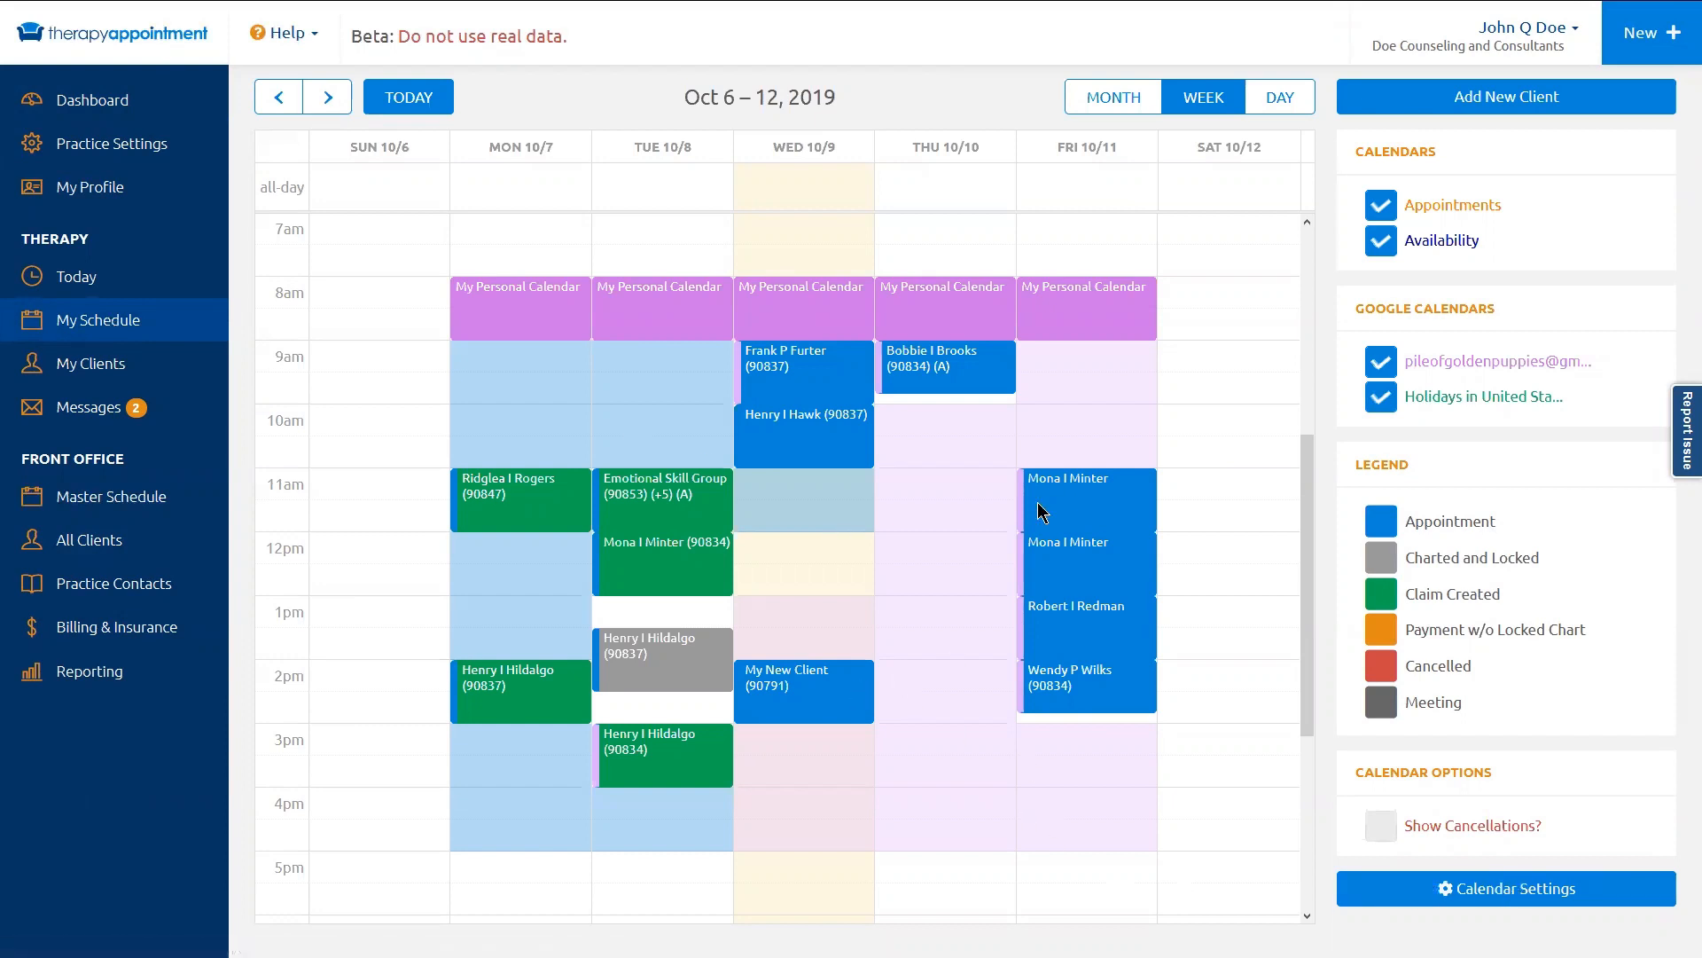
pyautogui.click(1389, 363)
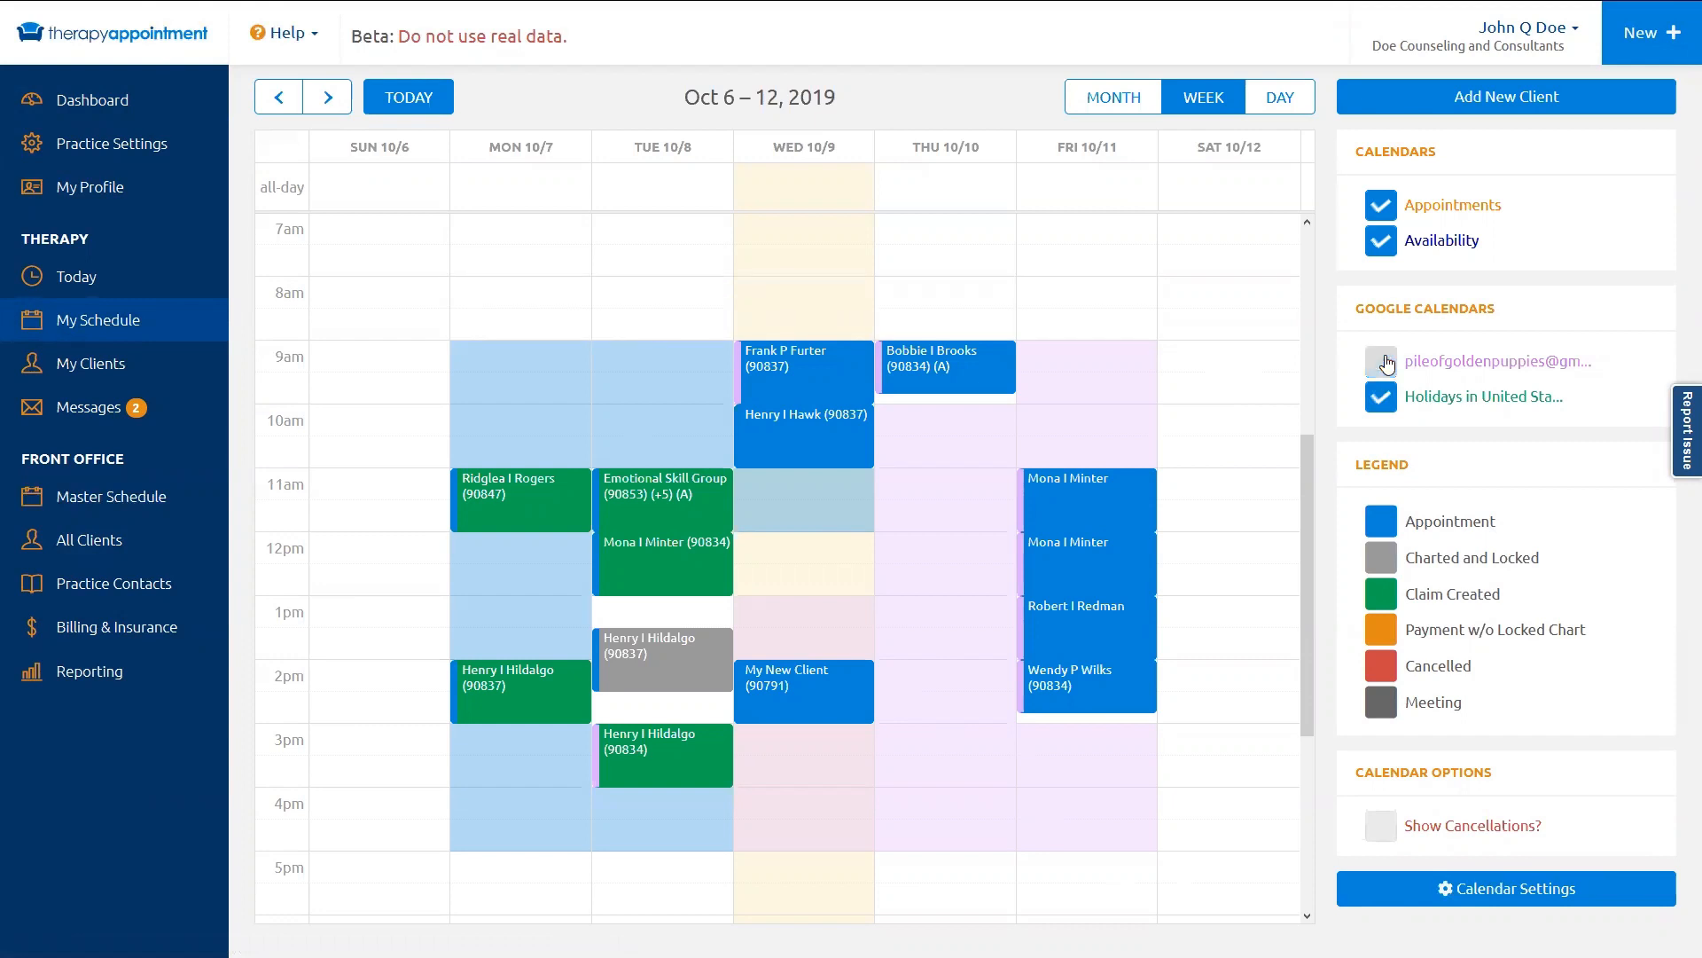
pyautogui.click(1389, 363)
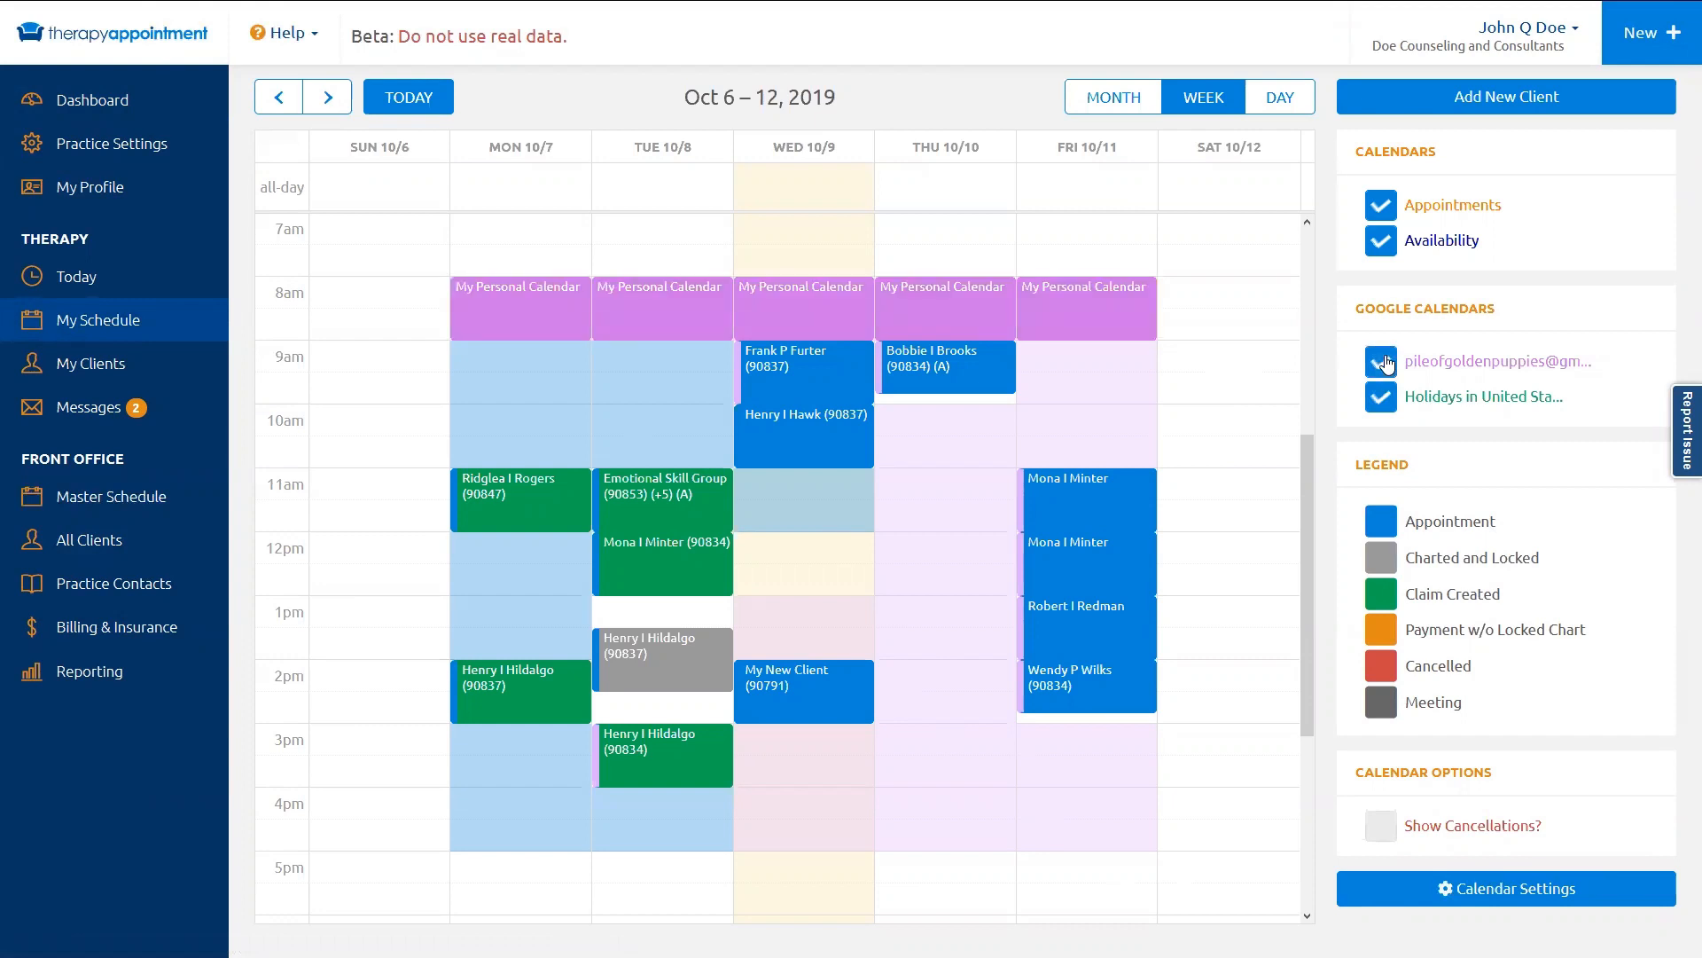
pyautogui.click(1389, 363)
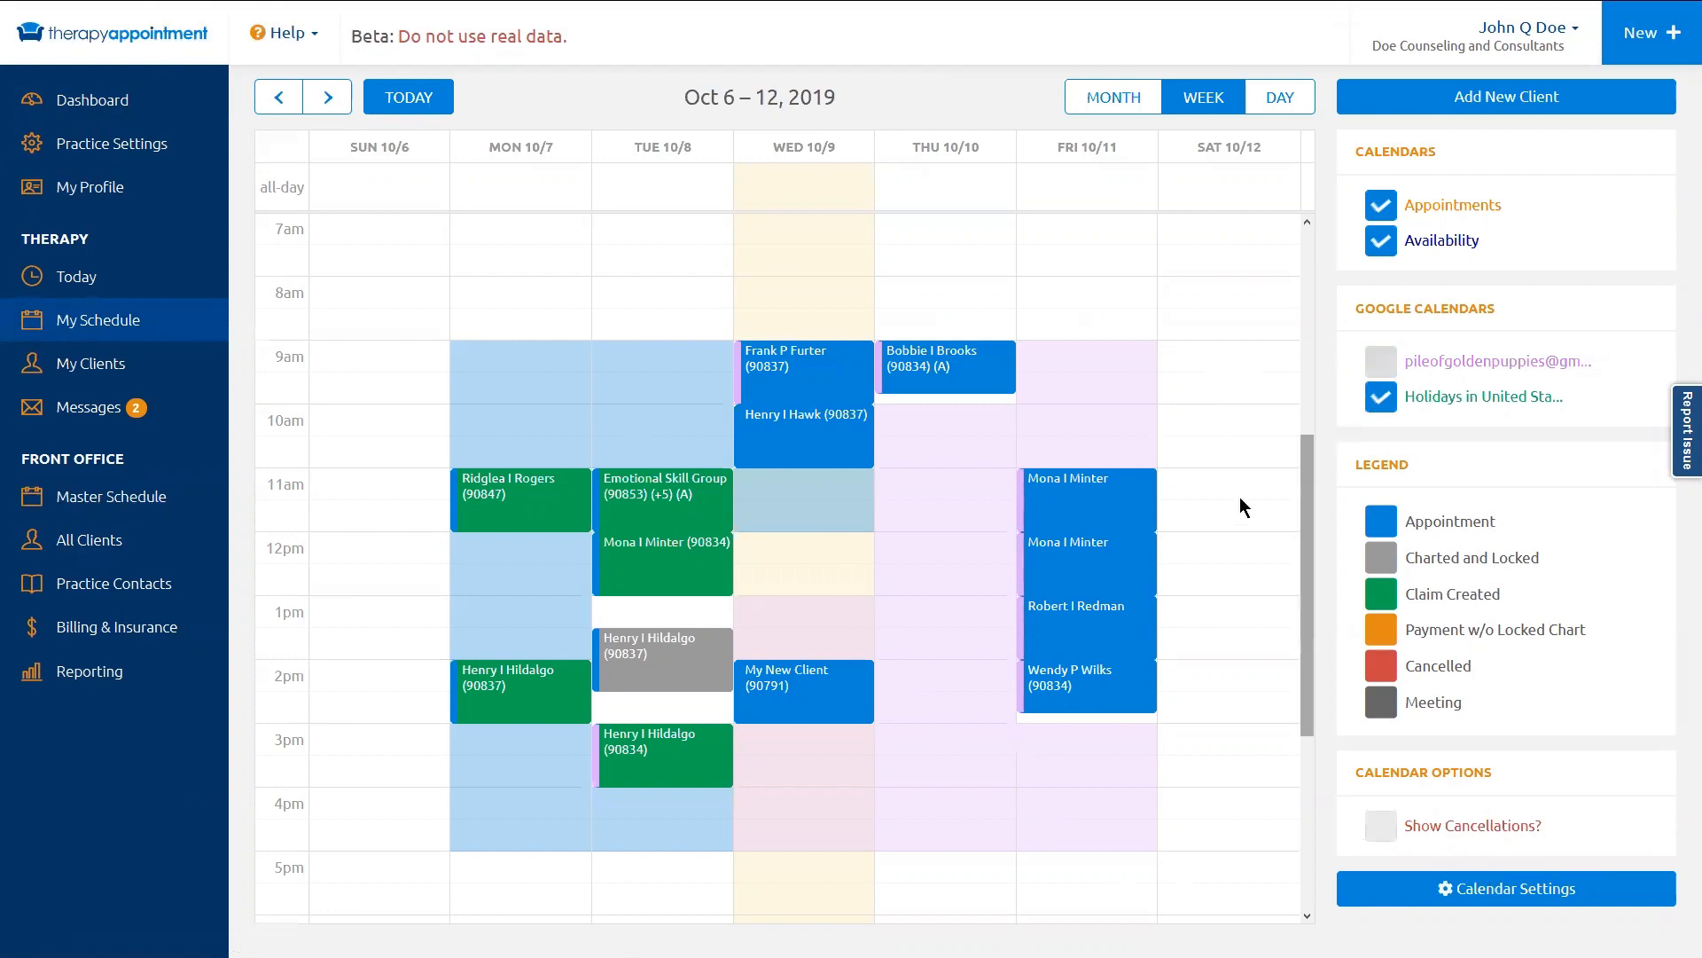
# Step: Move the My New Client appointment from Wednesday 10/9 to Thursday 10/10 at 2pm, and view its details before returning to the calendar
pyautogui.scroll(-3, 1239, 498)
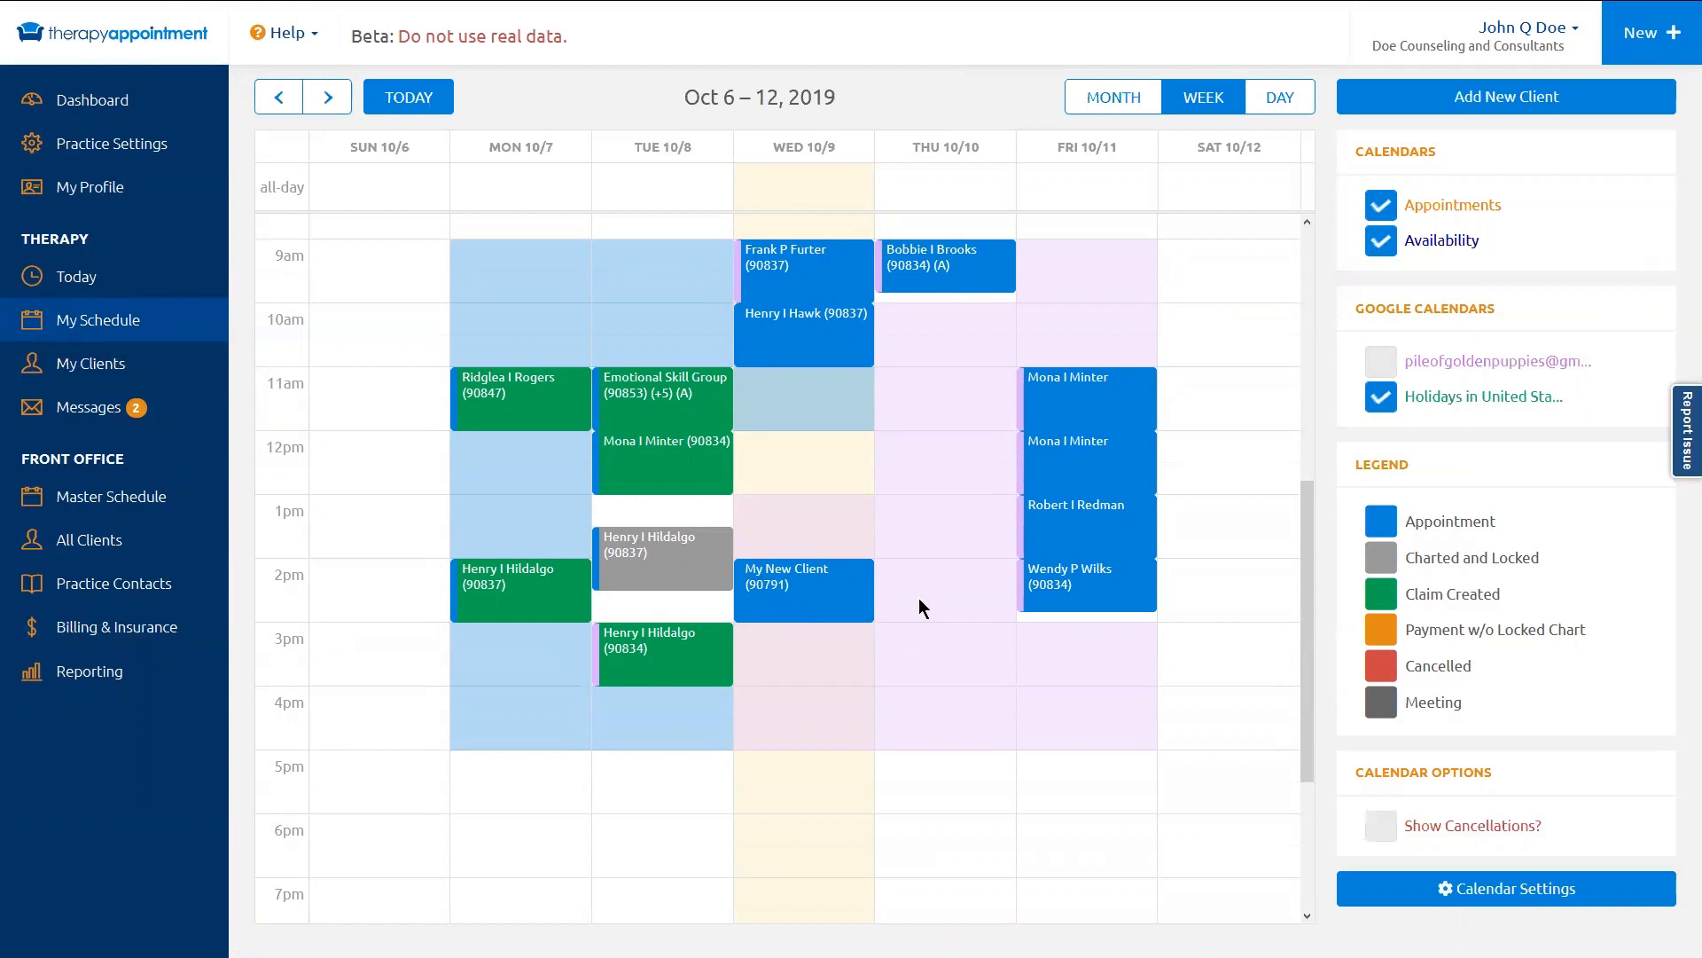
pyautogui.moveTo(820, 593); pyautogui.dragTo(912, 595)
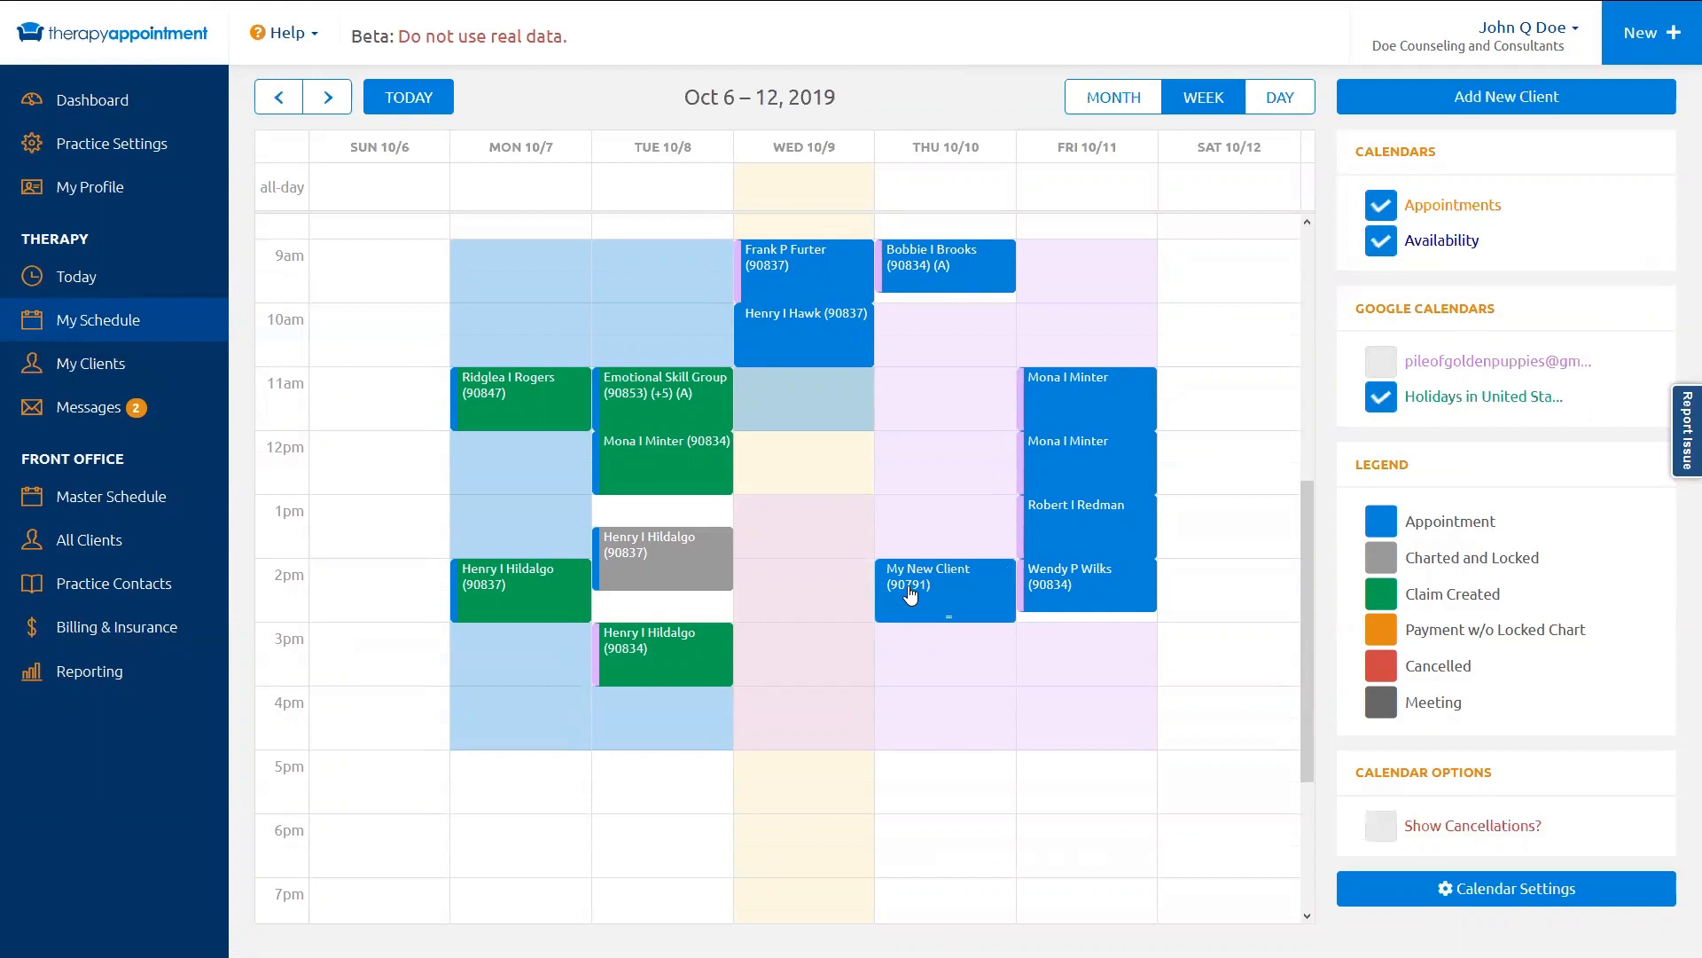
pyautogui.moveTo(949, 615)
pyautogui.mouseDown()
pyautogui.moveTo(942, 683)
pyautogui.moveTo(954, 623)
pyautogui.mouseUp()
pyautogui.click(953, 617)
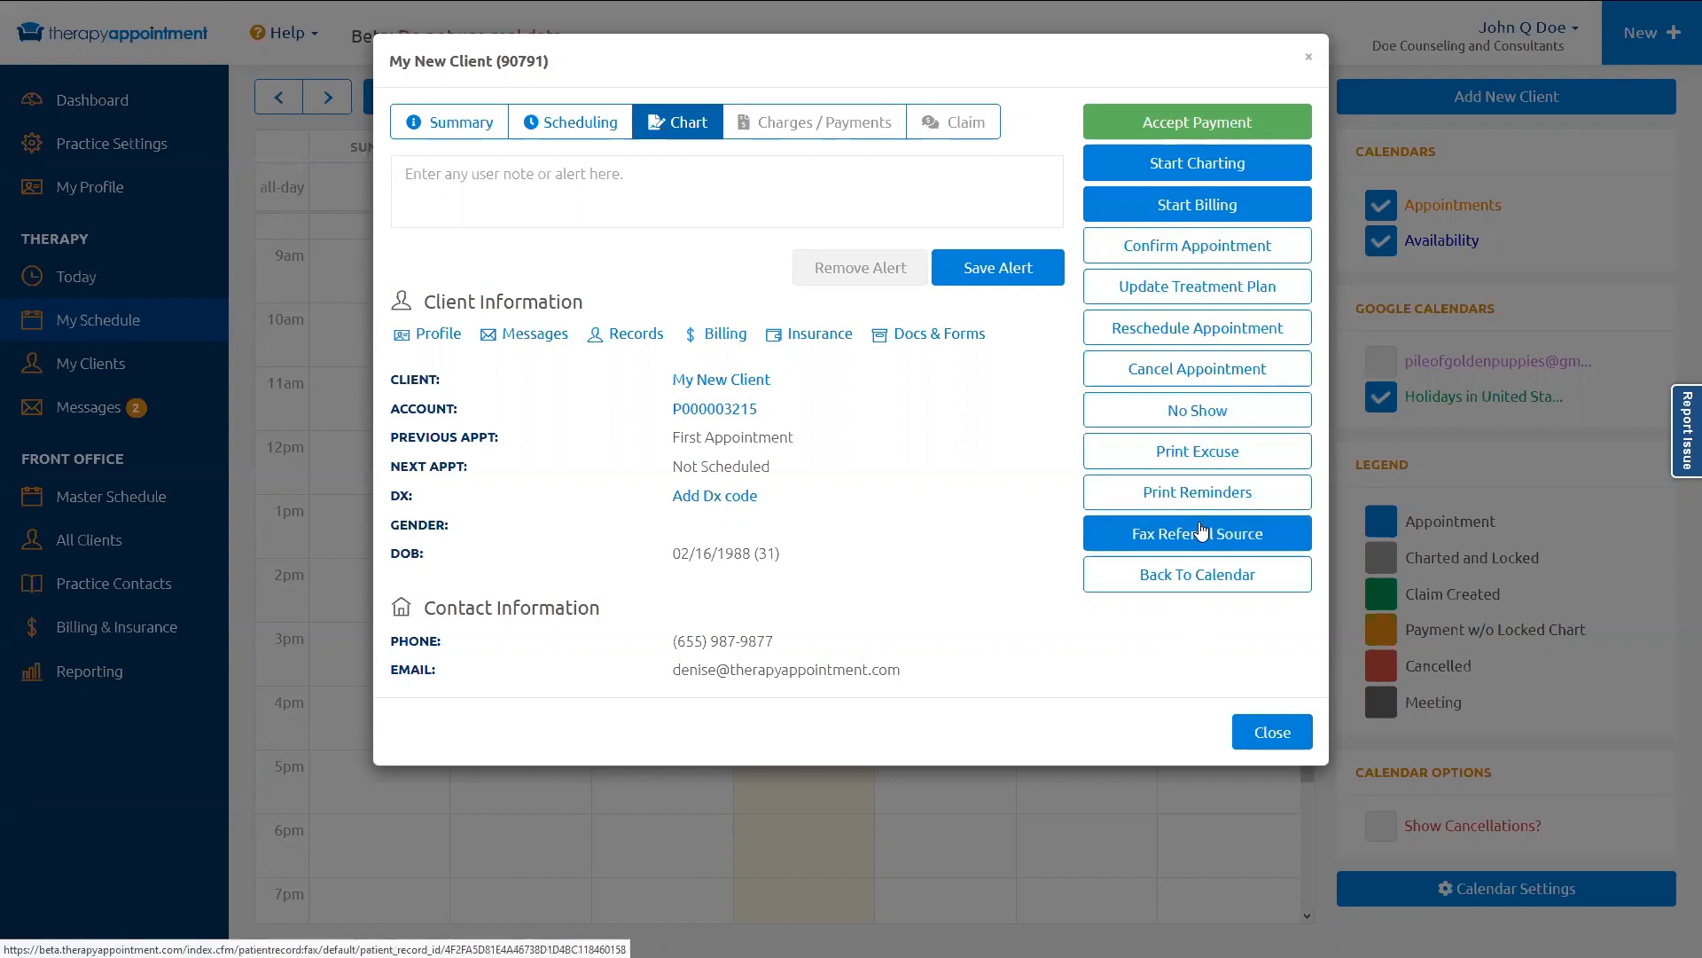
pyautogui.click(1214, 581)
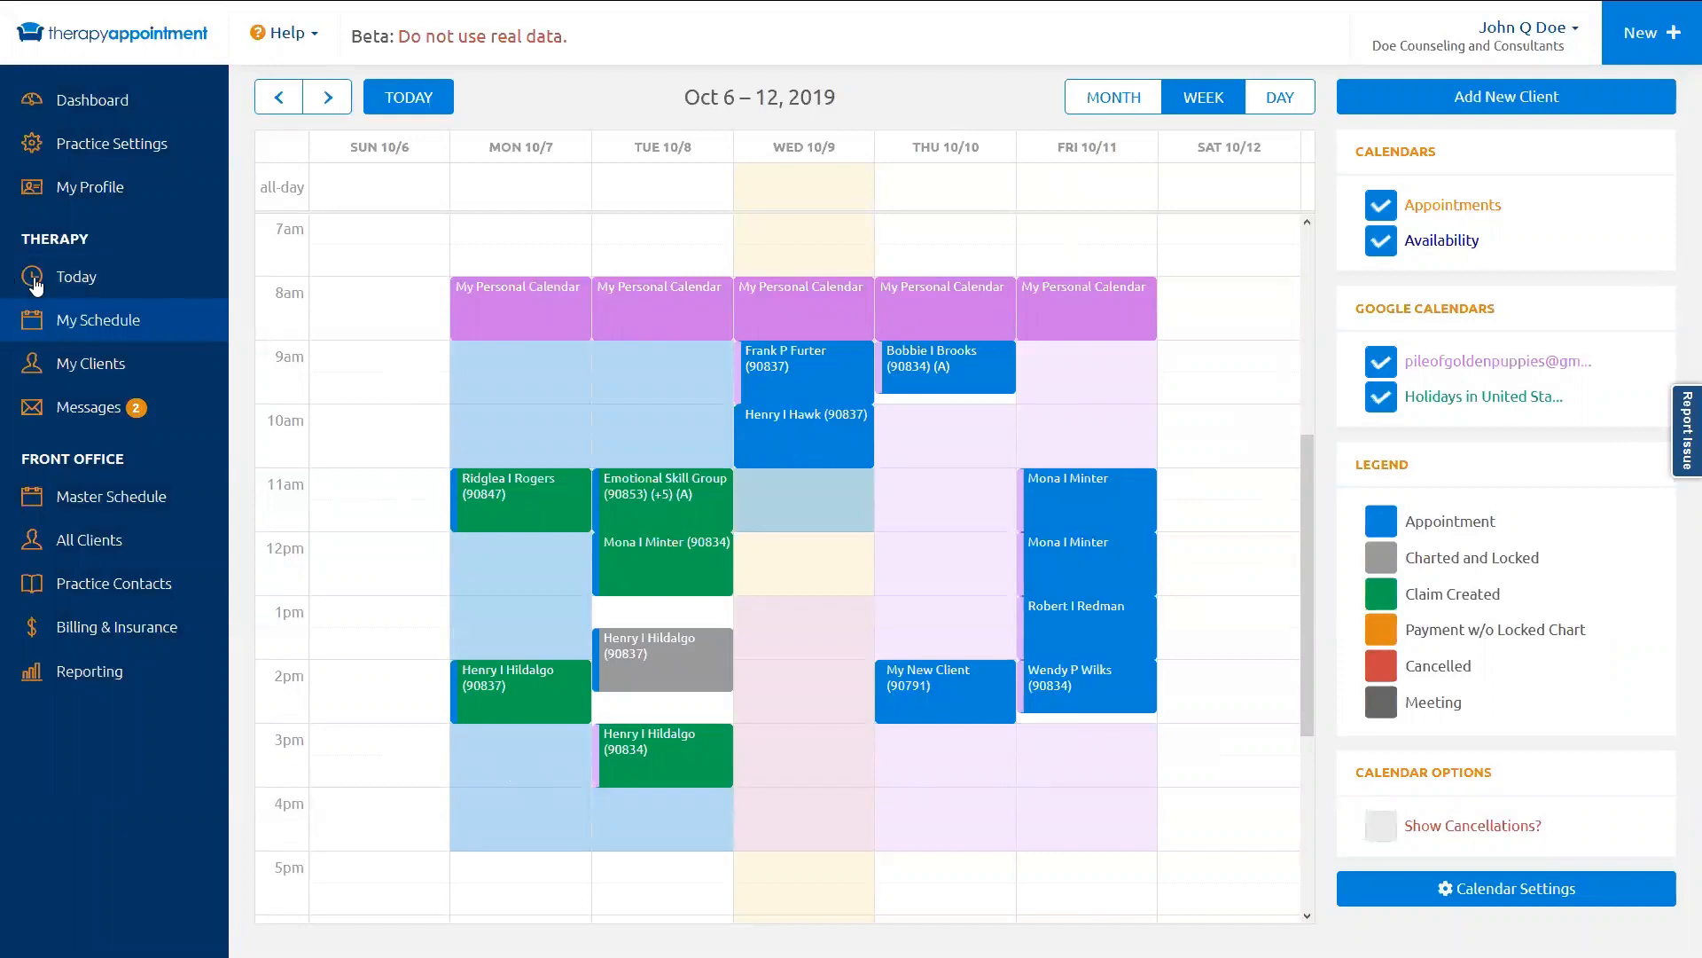
# Step: Open Today's Schedule and review the details and available actions of the 10:00 - 11:00 AM appointment
pyautogui.click(77, 280)
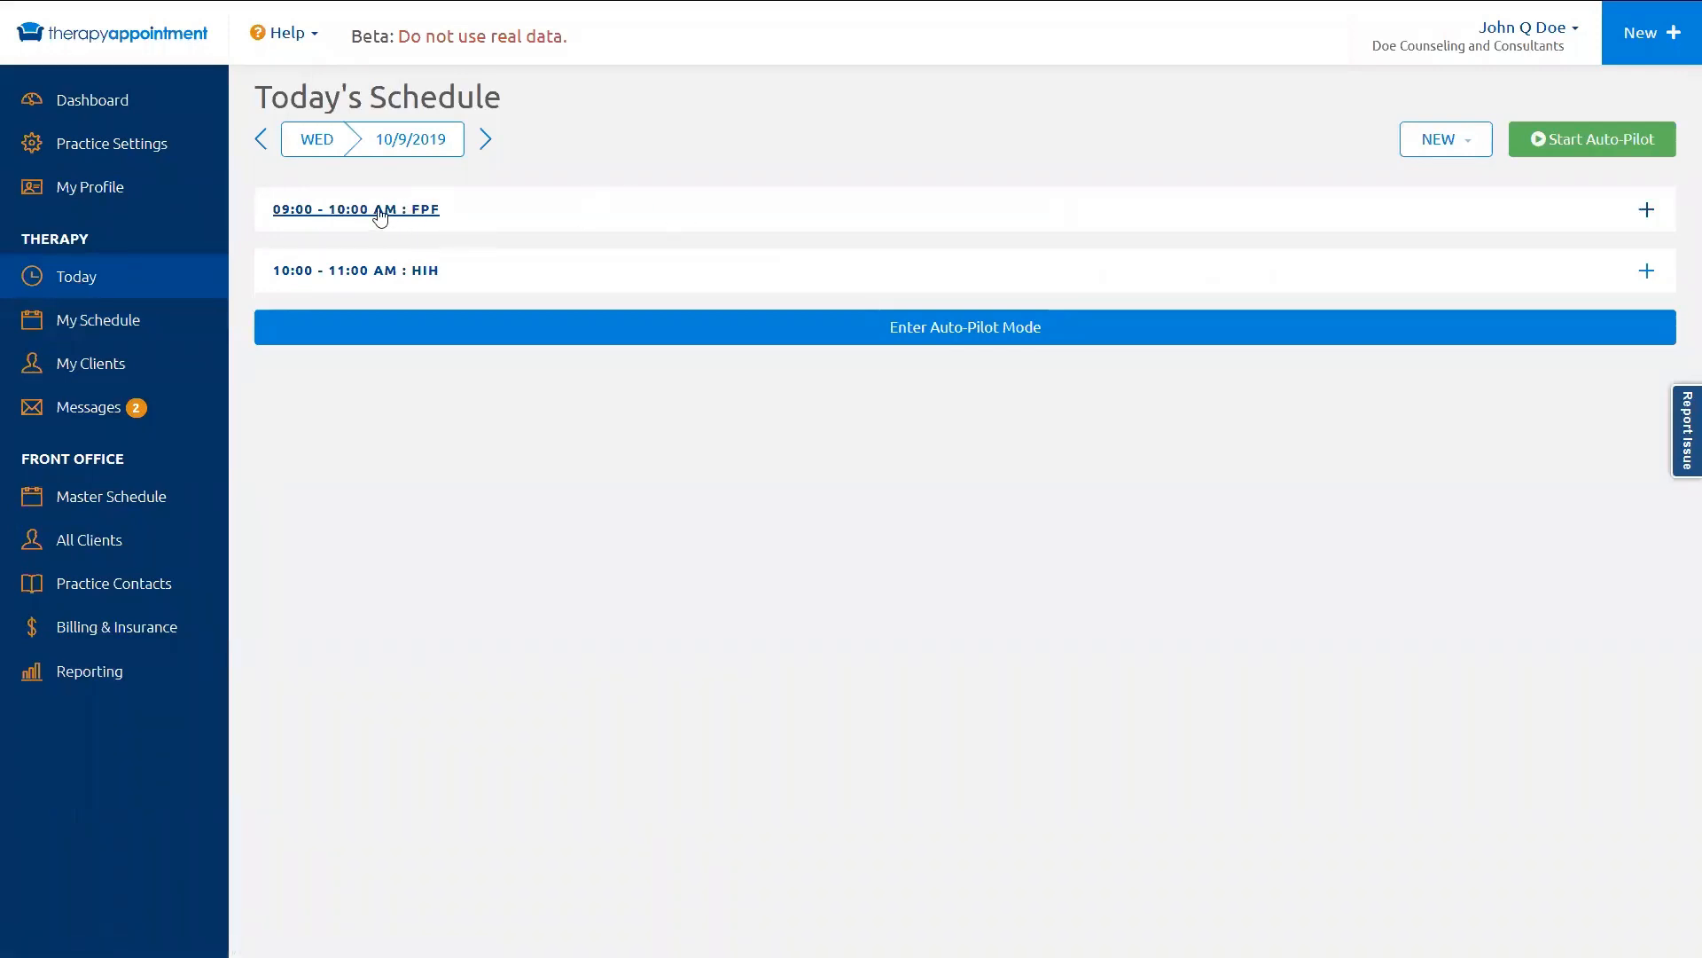
pyautogui.click(387, 274)
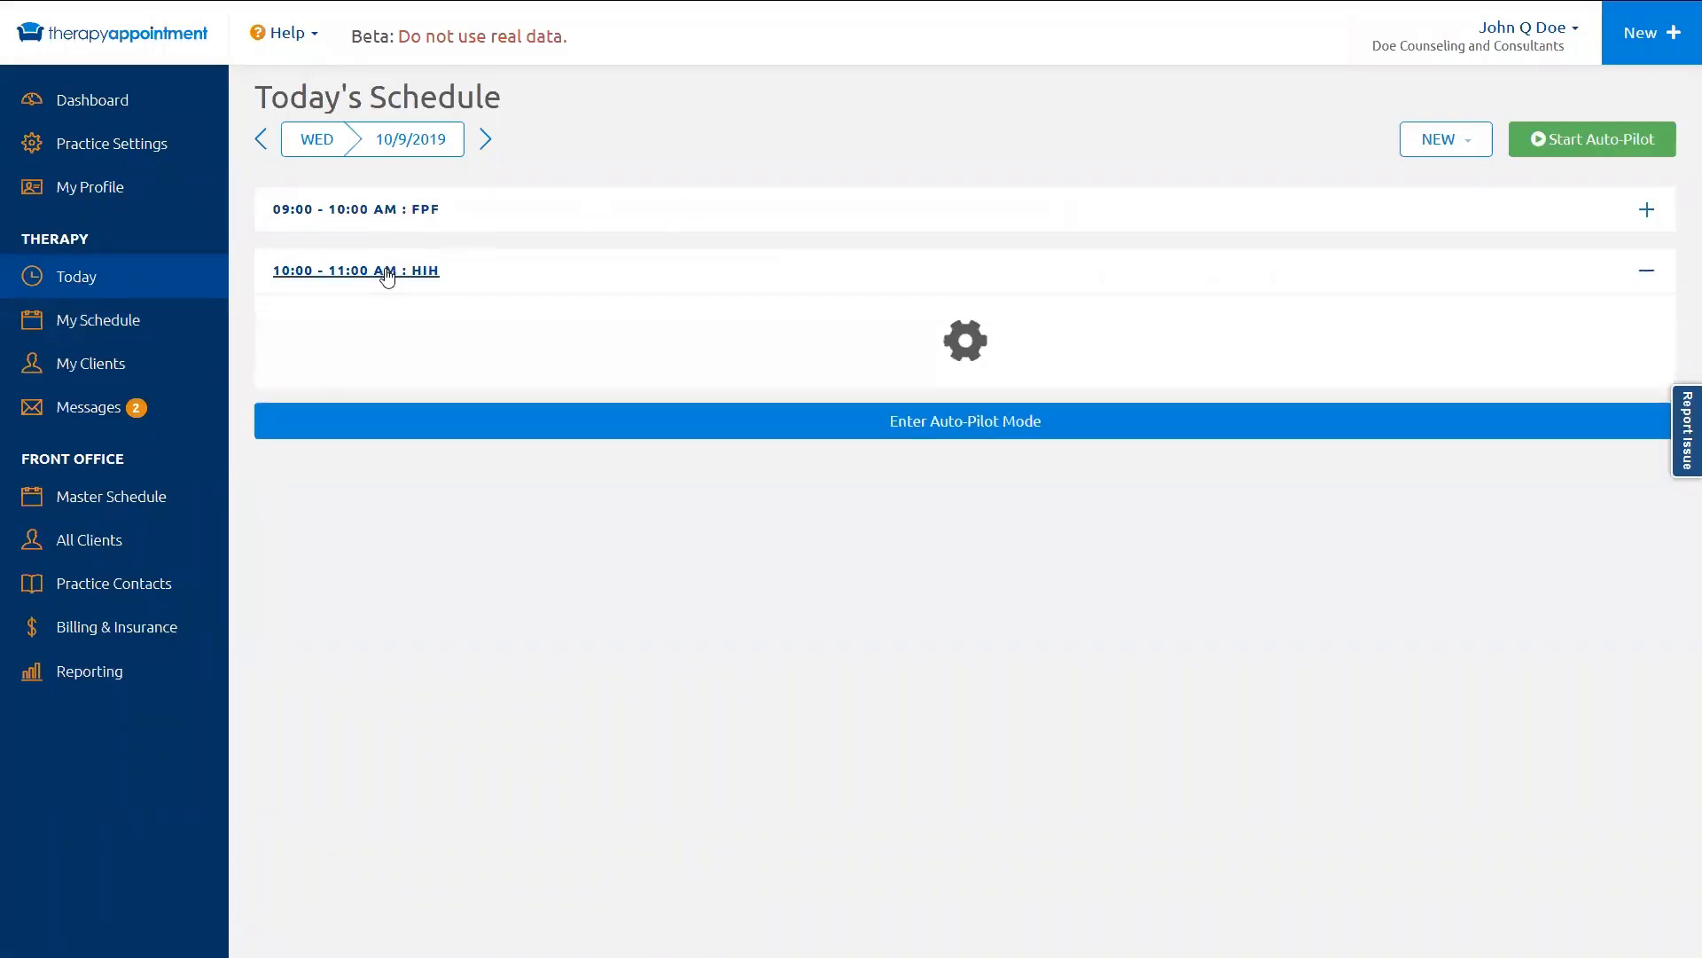
pyautogui.scroll(-2, 536, 603)
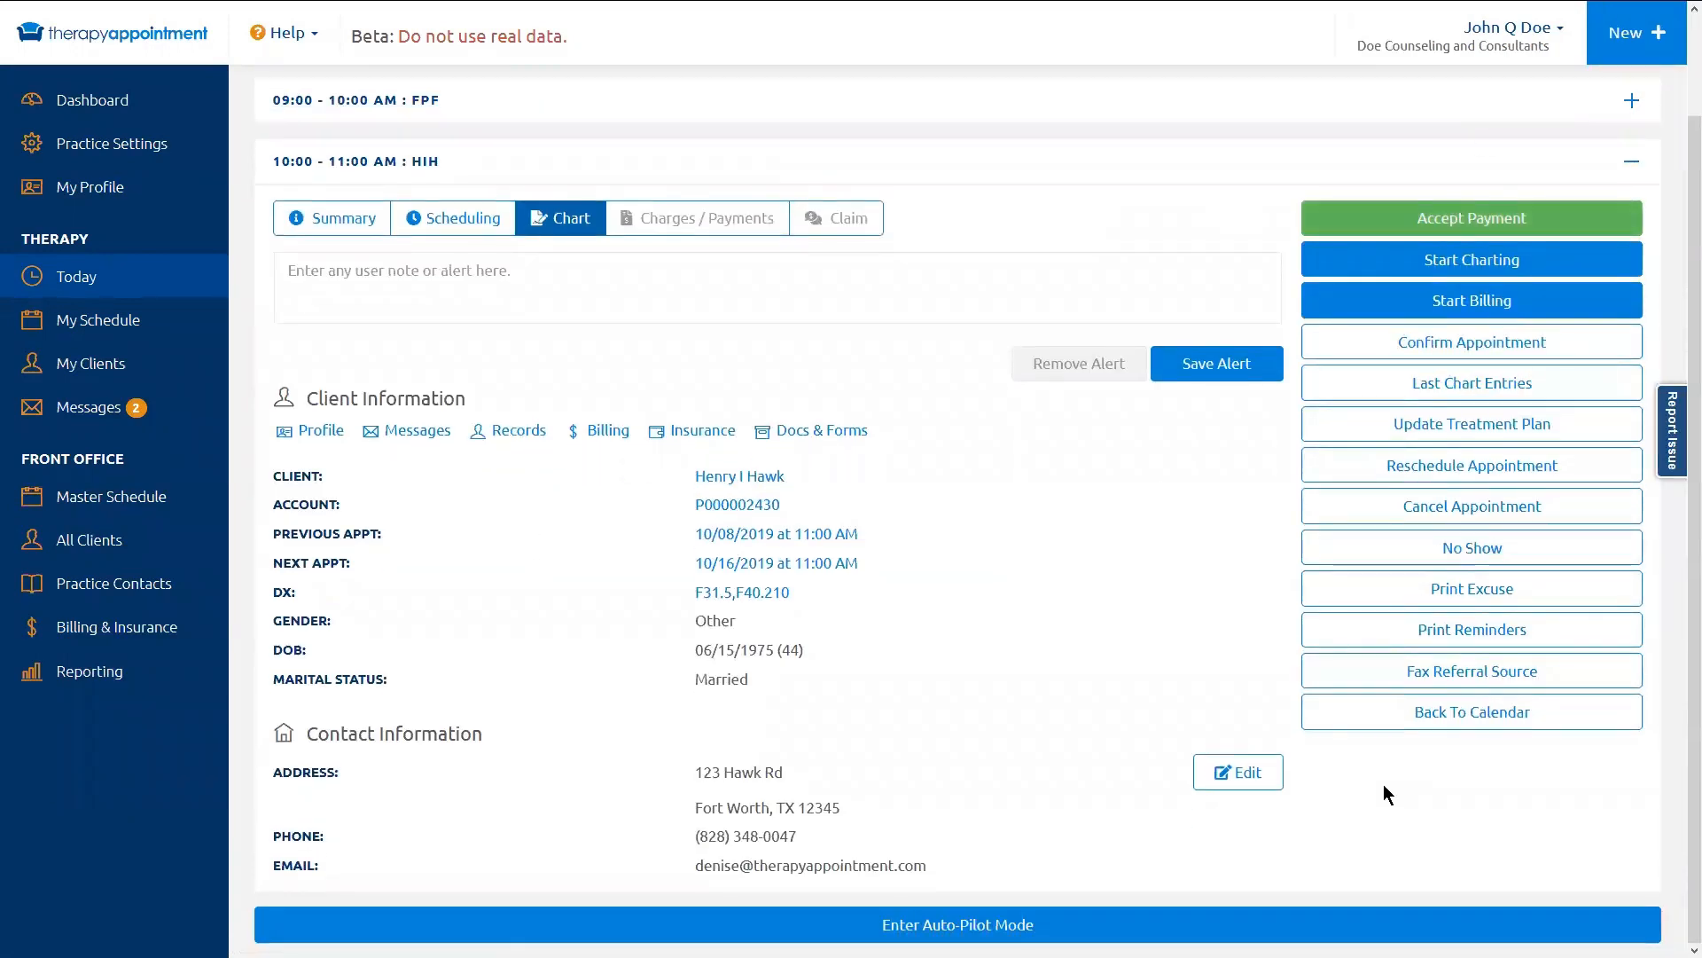
pyautogui.scroll(2, 1383, 783)
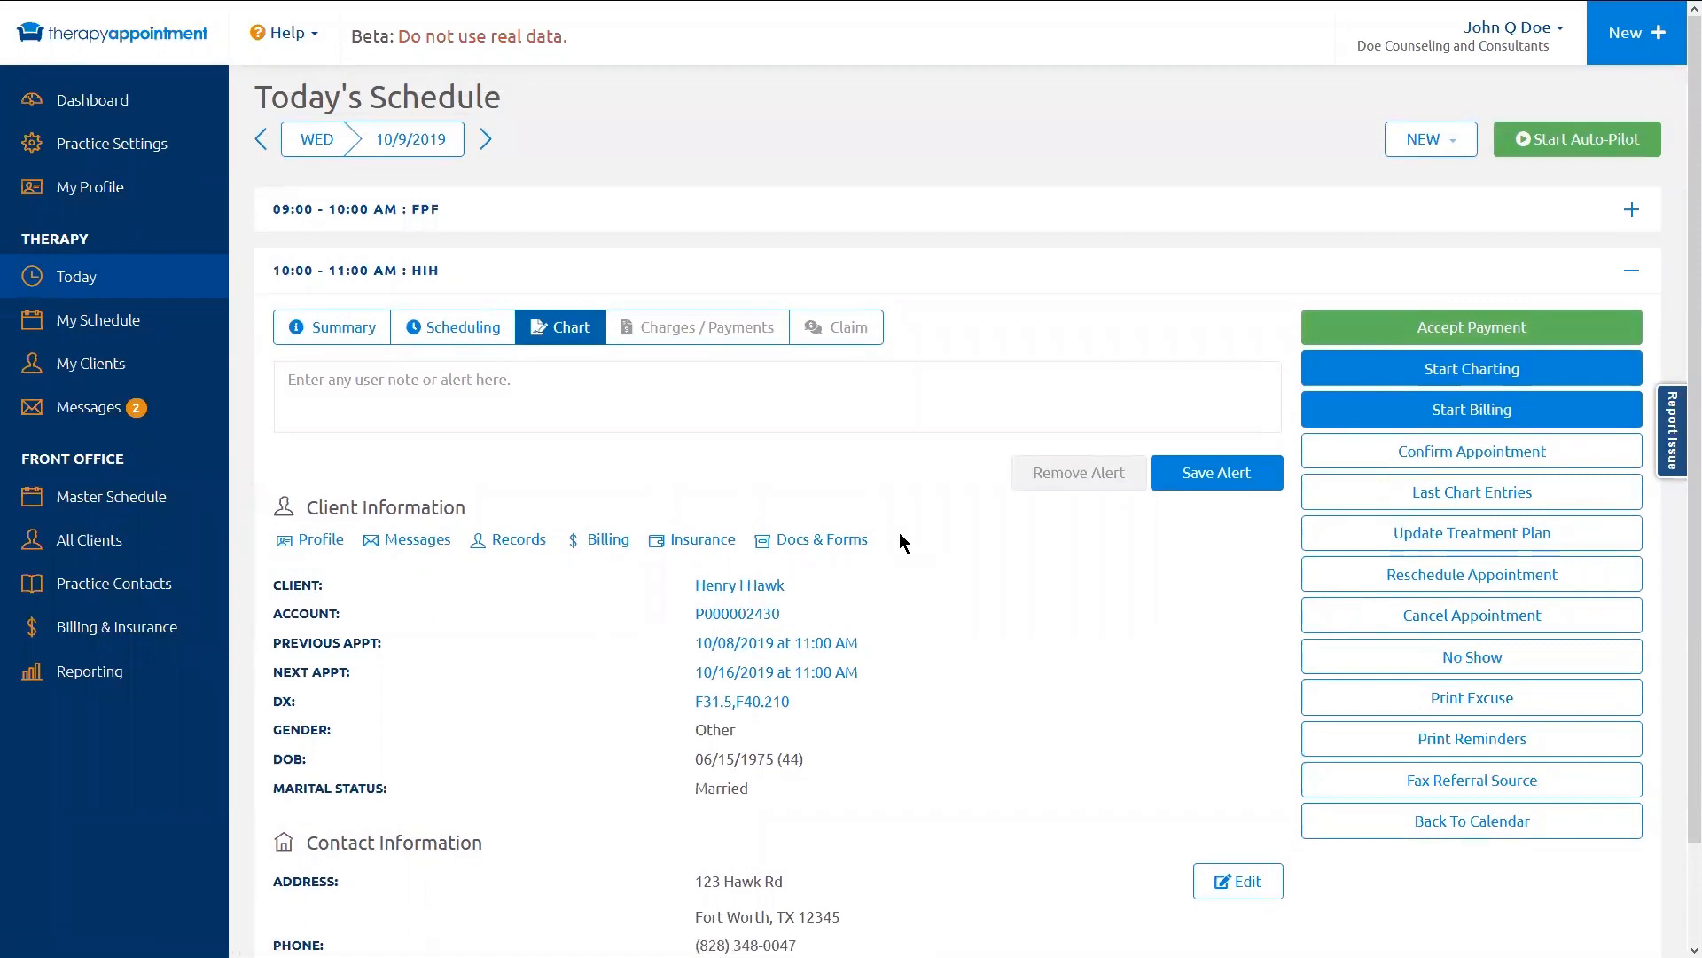
# Step: Start Auto-Pilot mode, examine the second event's previous session note and appointment view, and exit the mode
pyautogui.click(1550, 142)
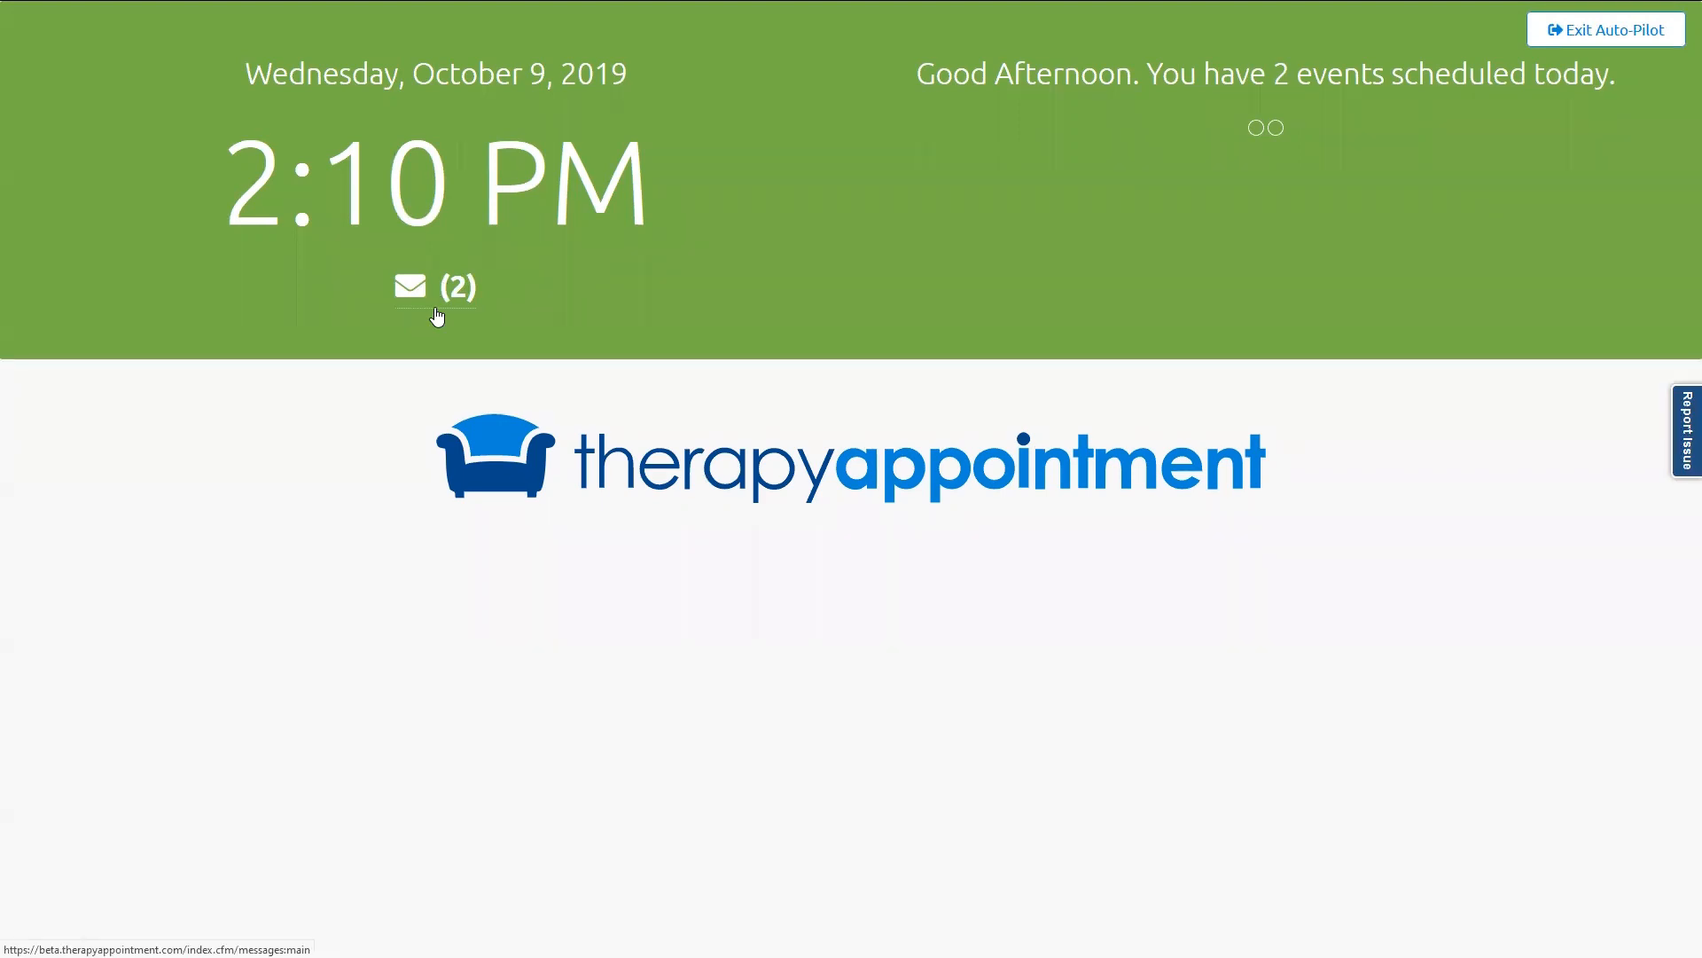
pyautogui.moveTo(1099, 21)
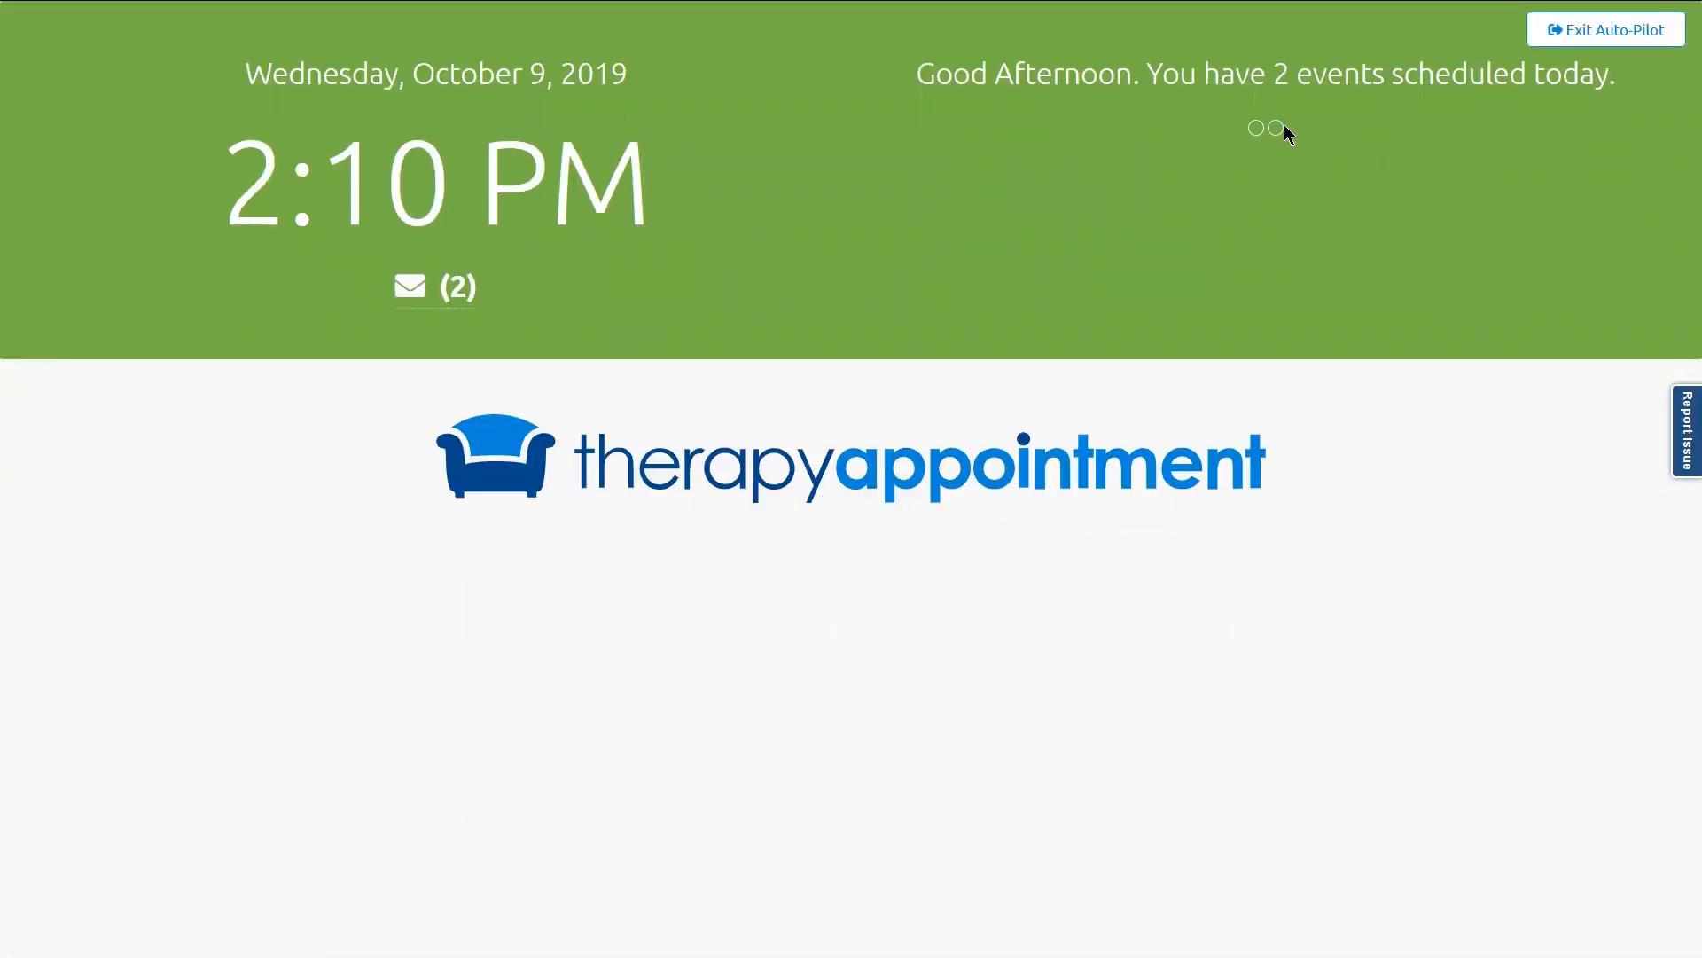
pyautogui.click(1276, 128)
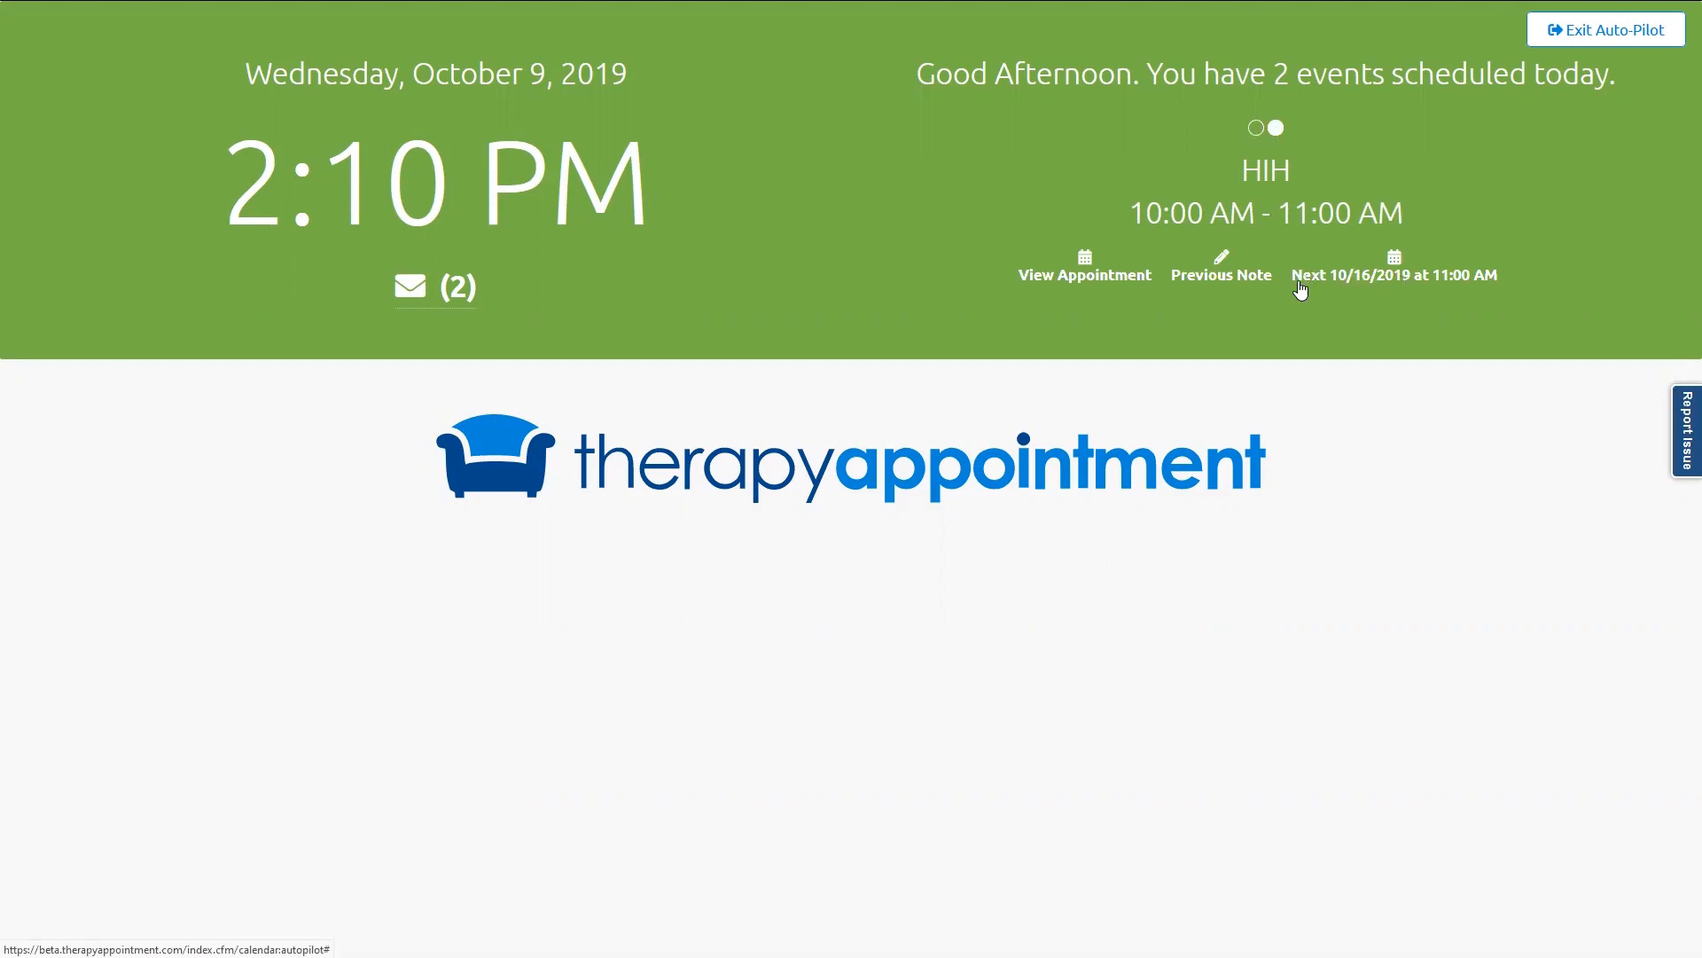
pyautogui.click(1227, 282)
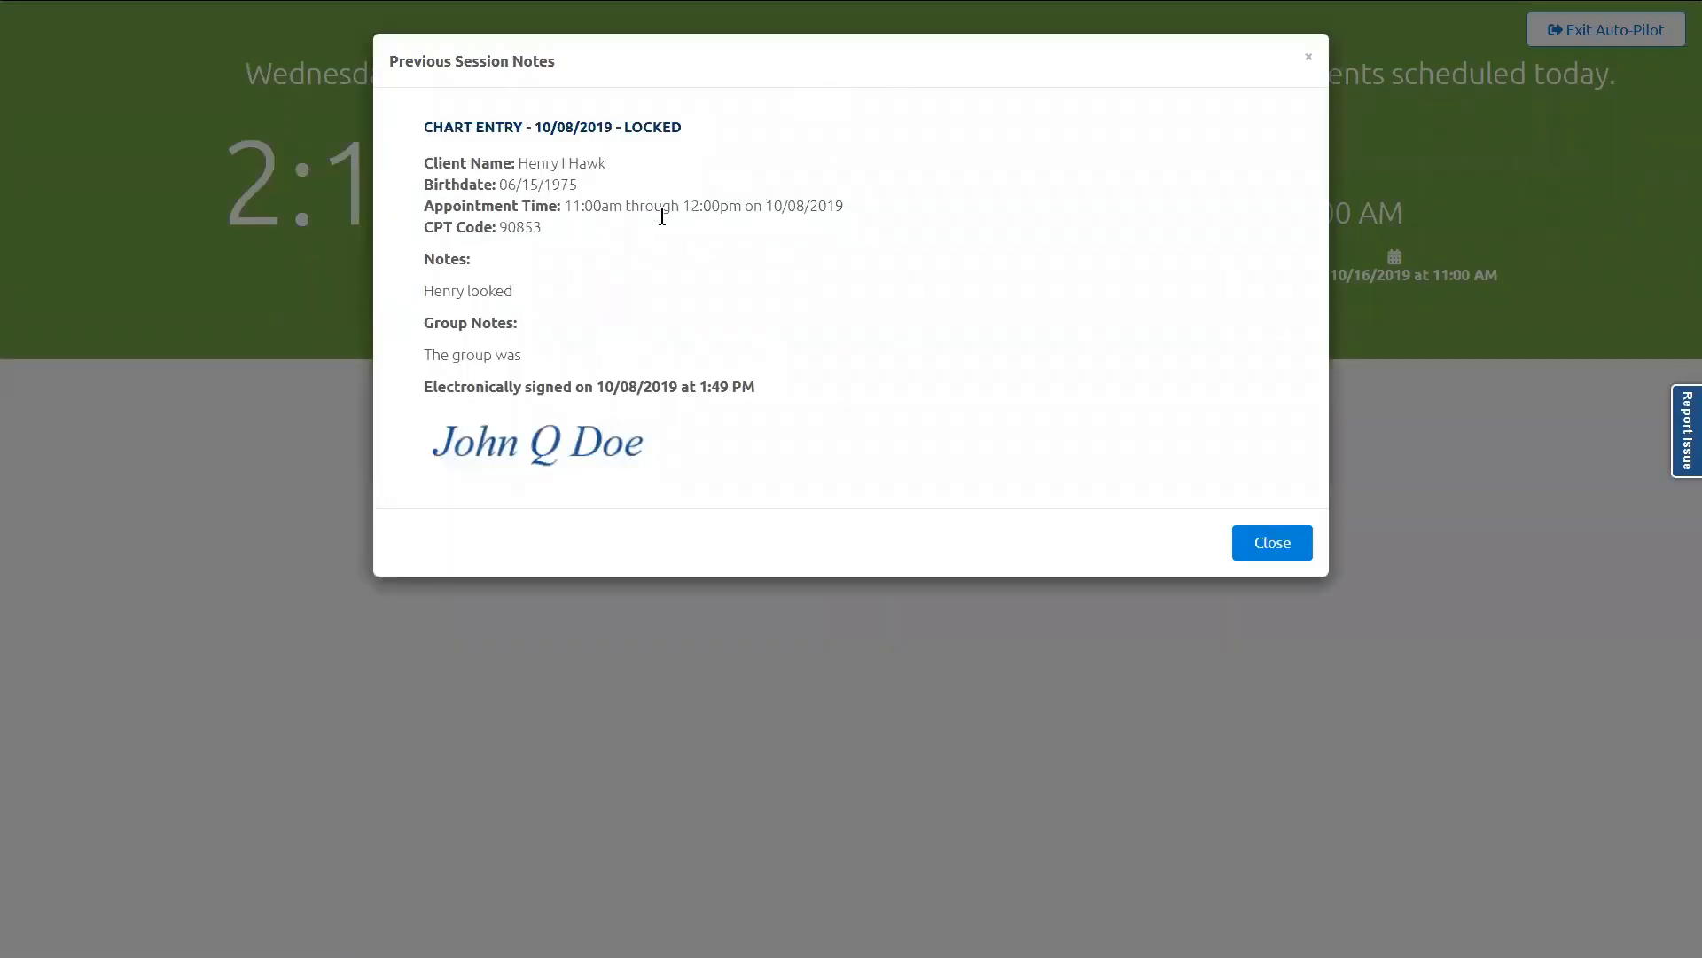
pyautogui.click(1300, 545)
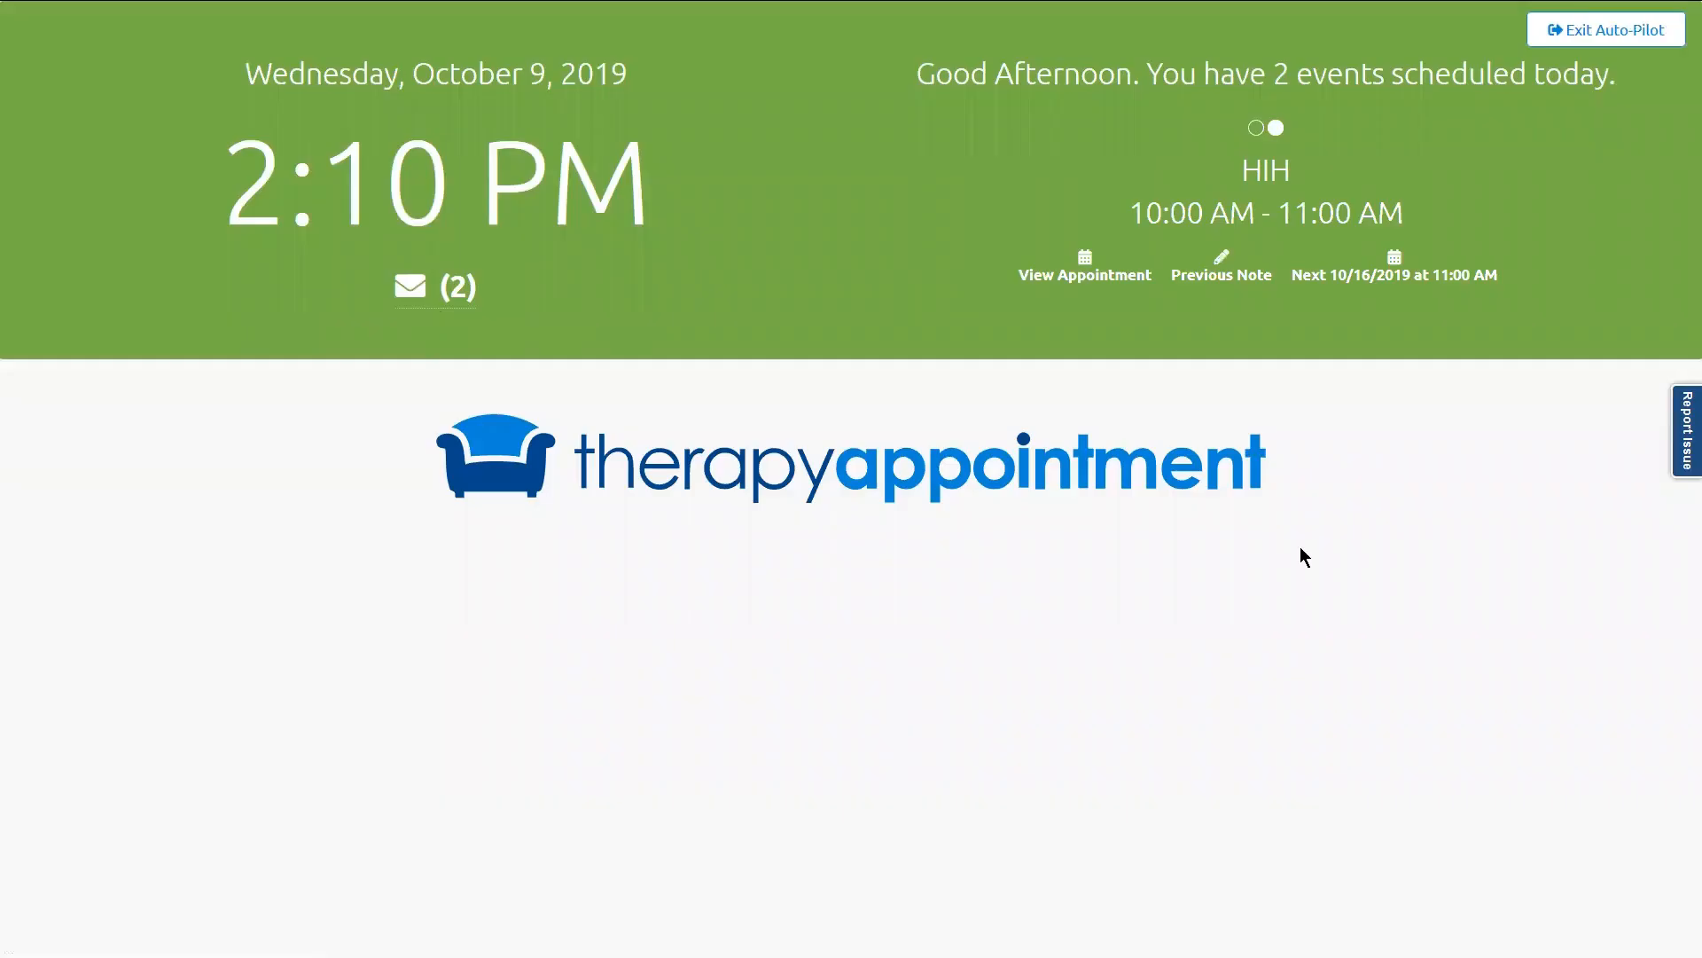
pyautogui.click(1075, 277)
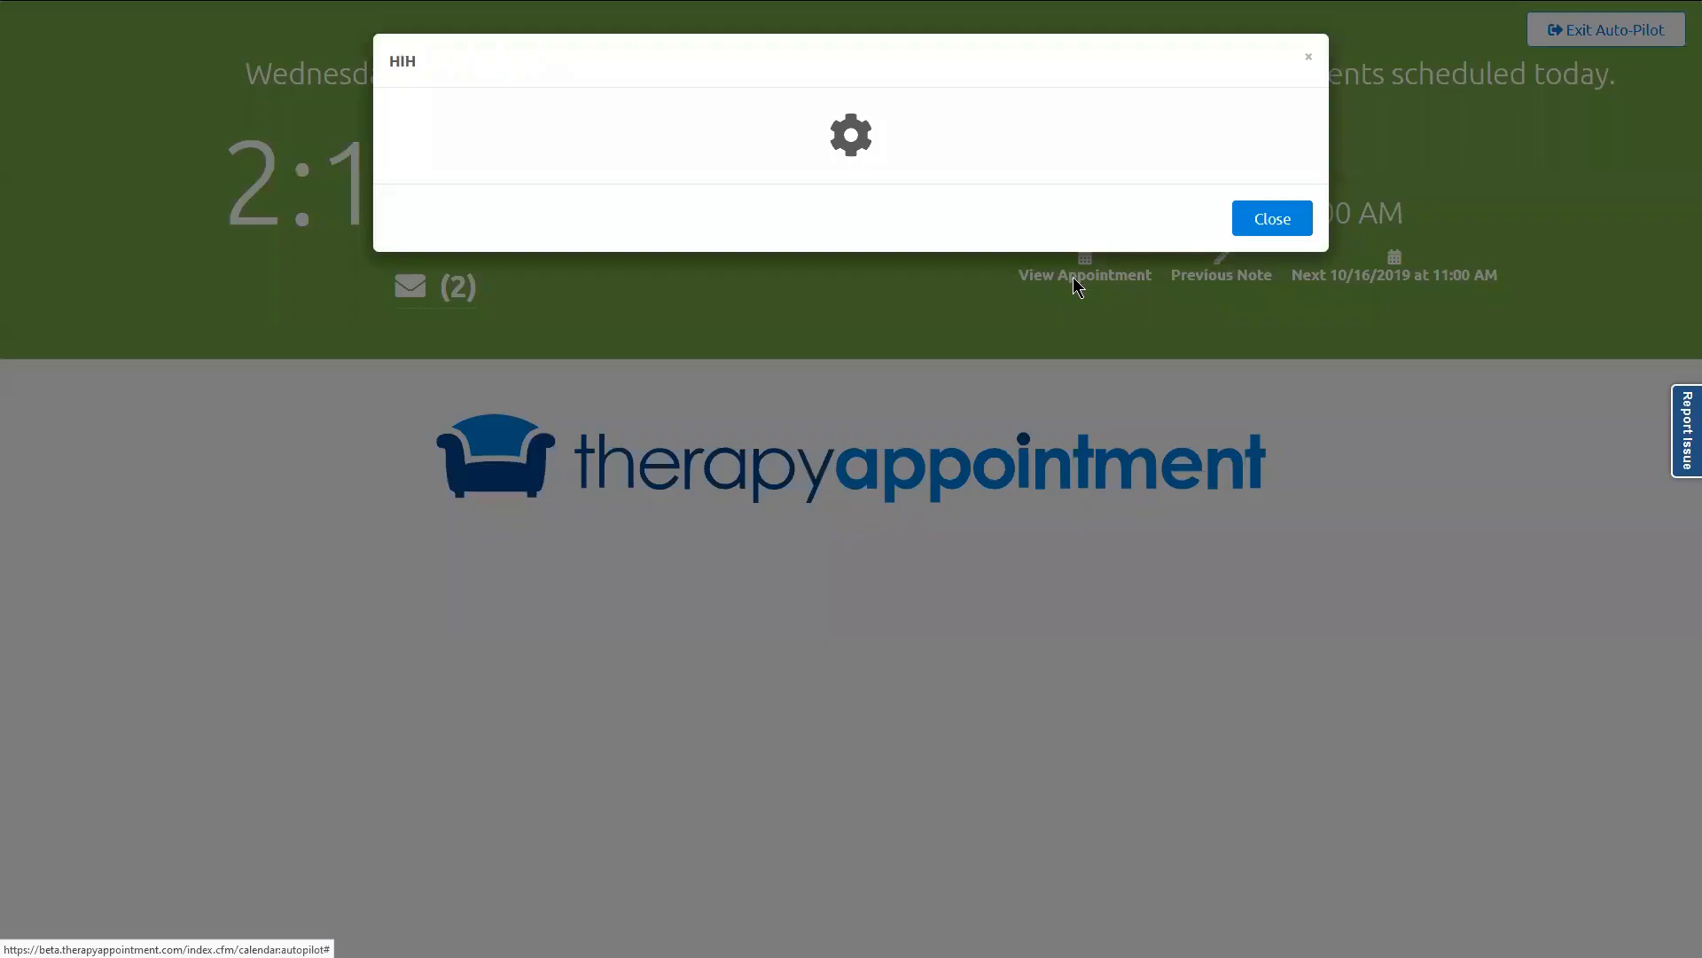
pyautogui.click(1311, 64)
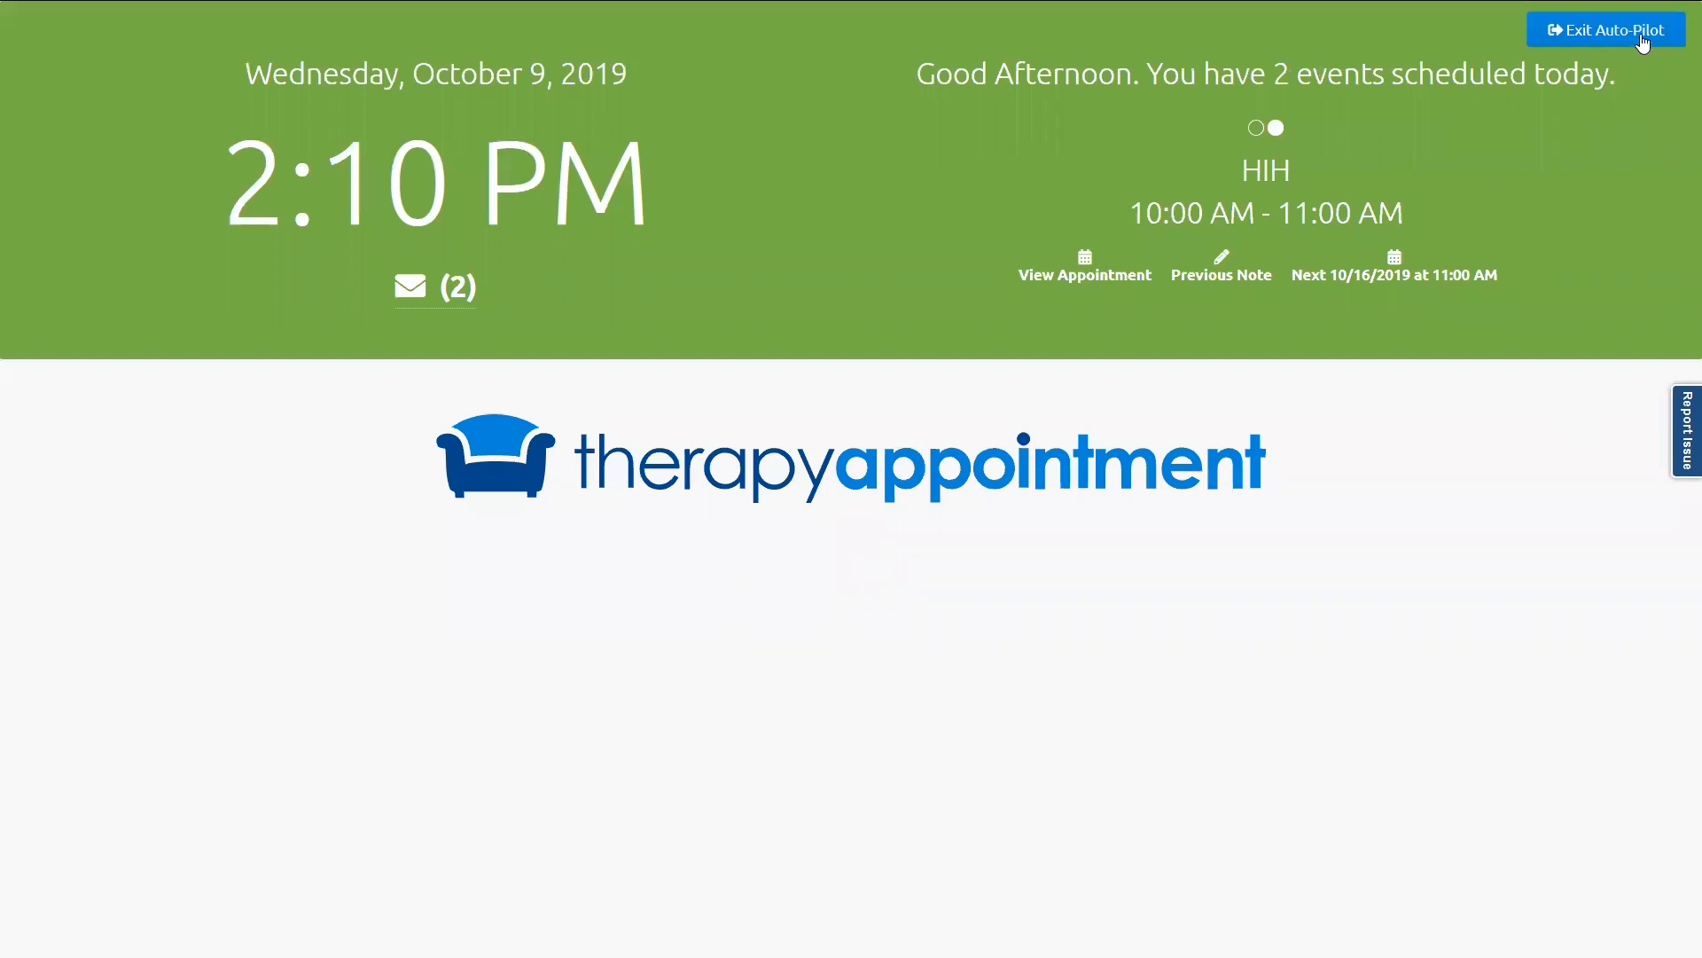
pyautogui.click(1635, 40)
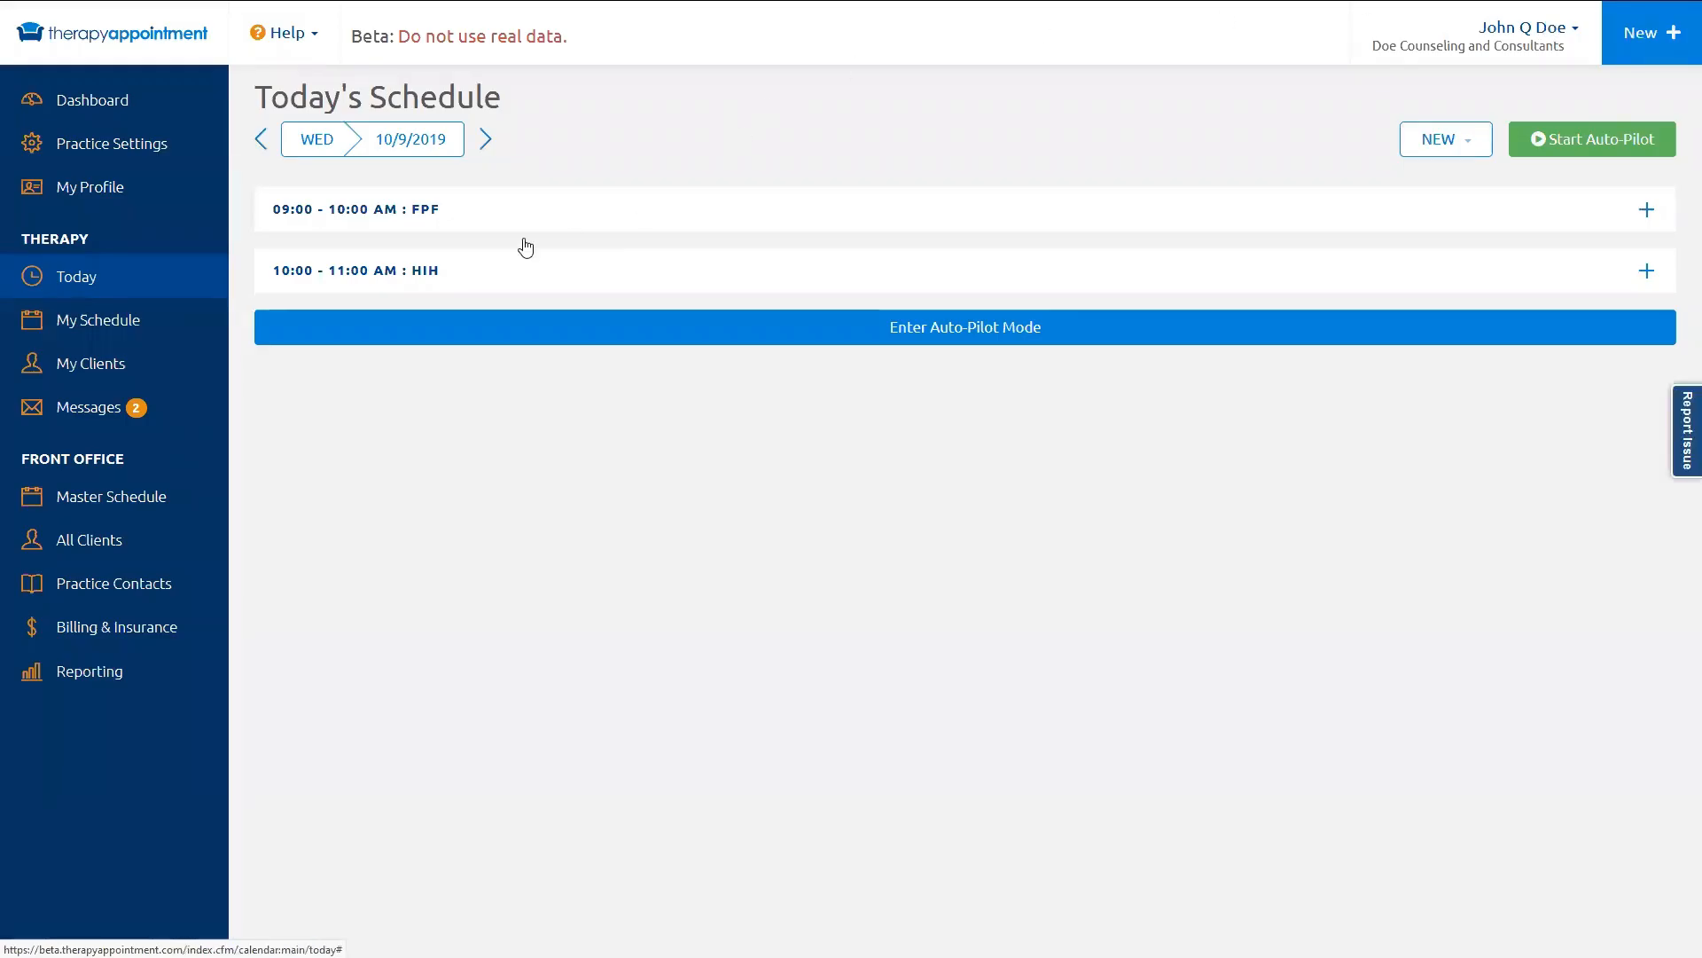
# Step: Sort the My Clients list by name and look over the advanced client search form before returning to the list
pyautogui.click(86, 327)
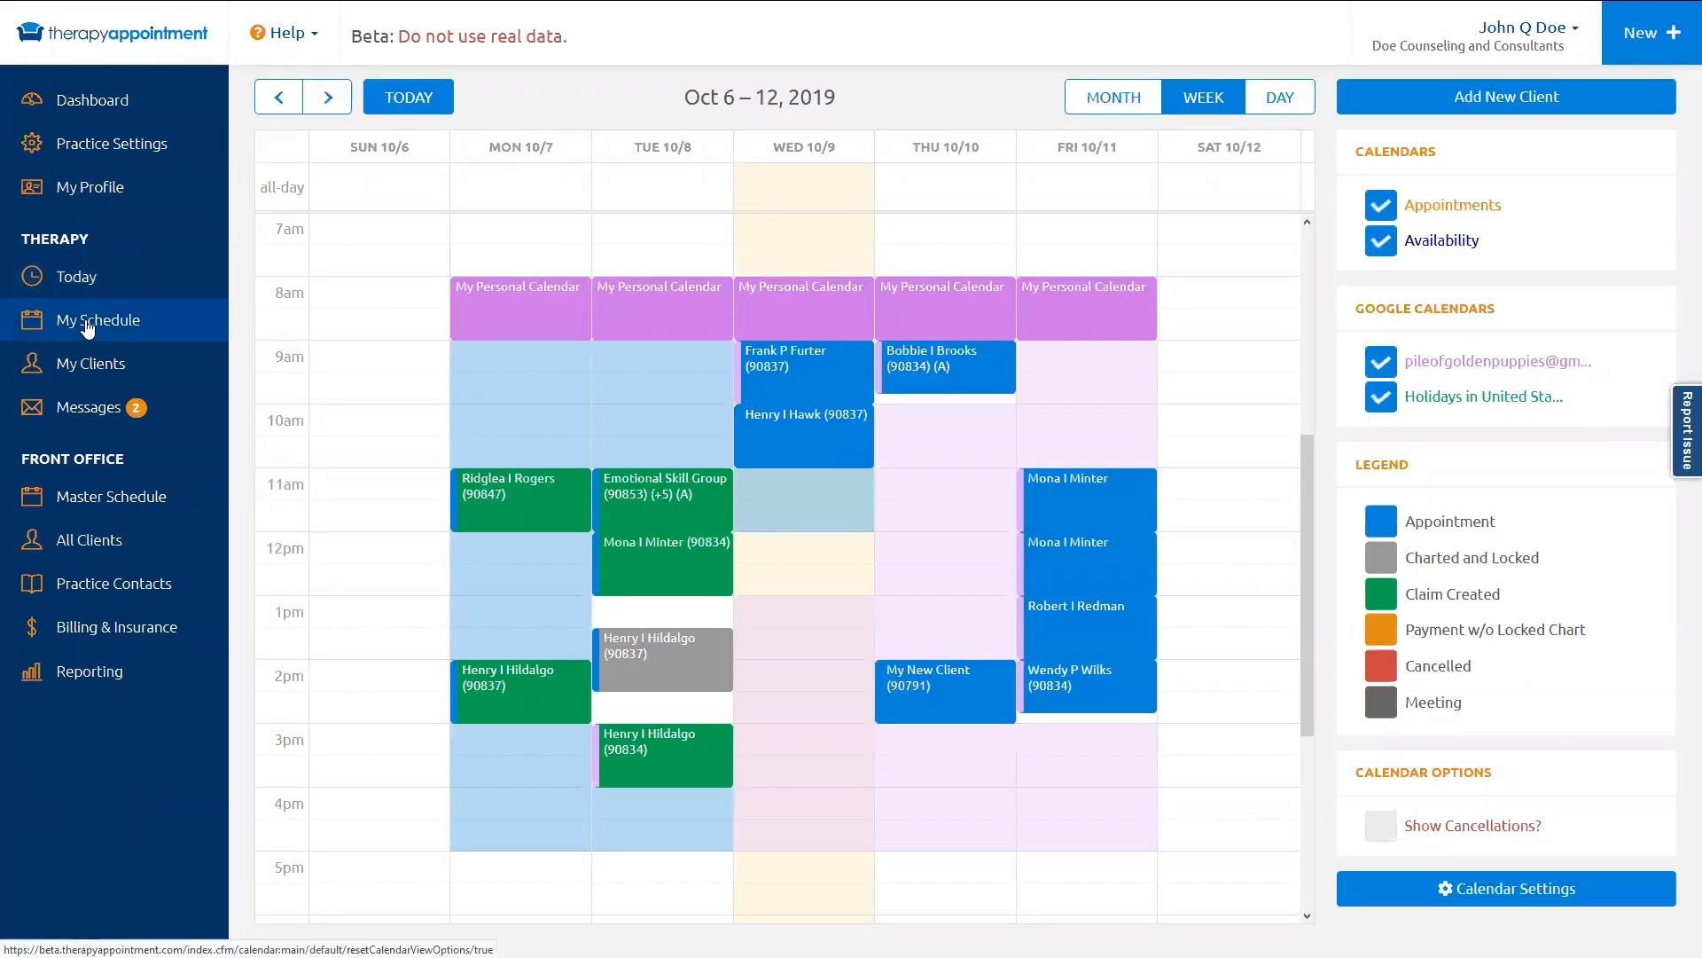
pyautogui.click(113, 371)
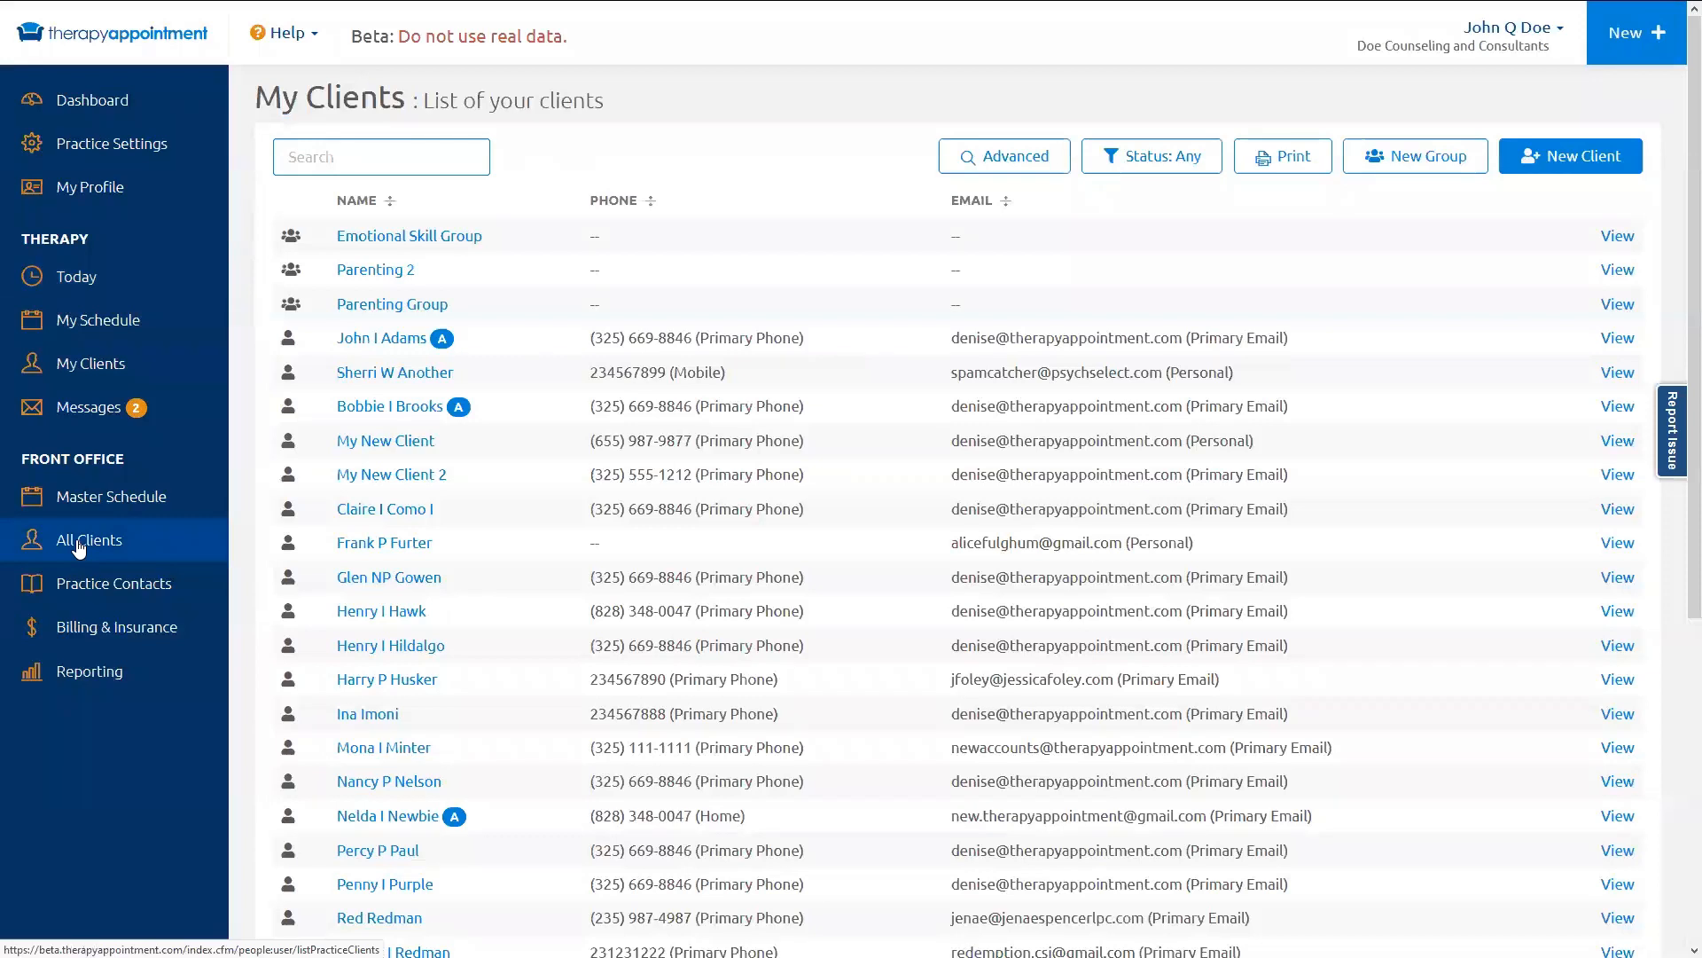
pyautogui.click(101, 372)
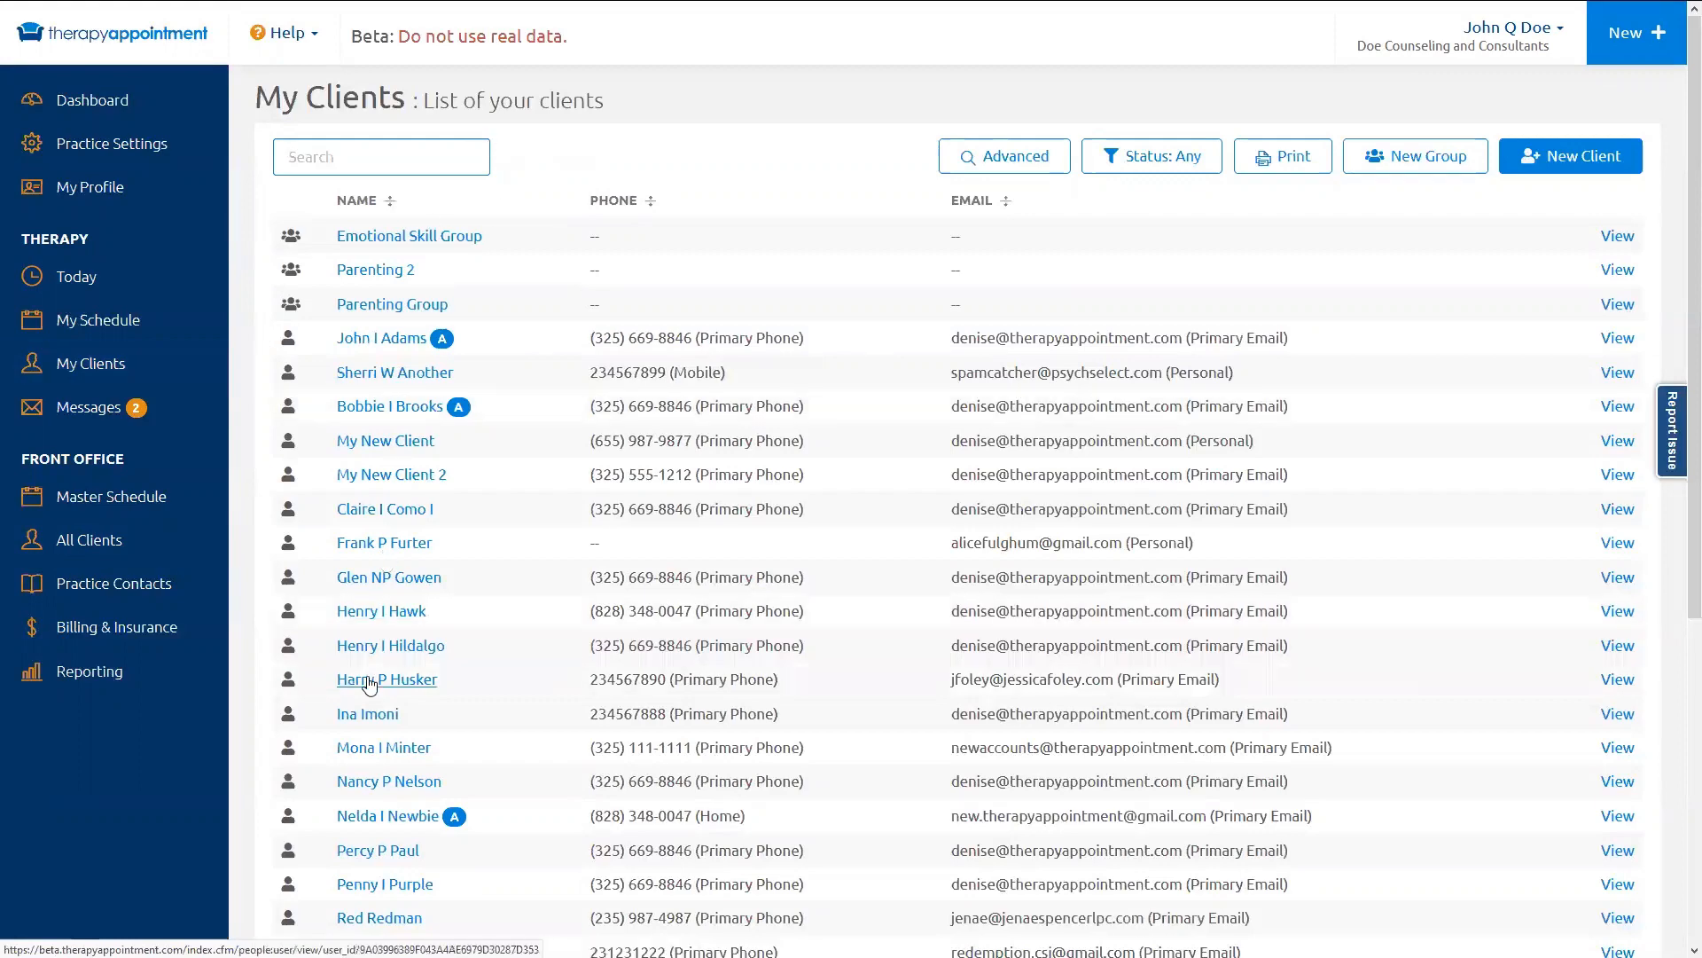
pyautogui.click(367, 200)
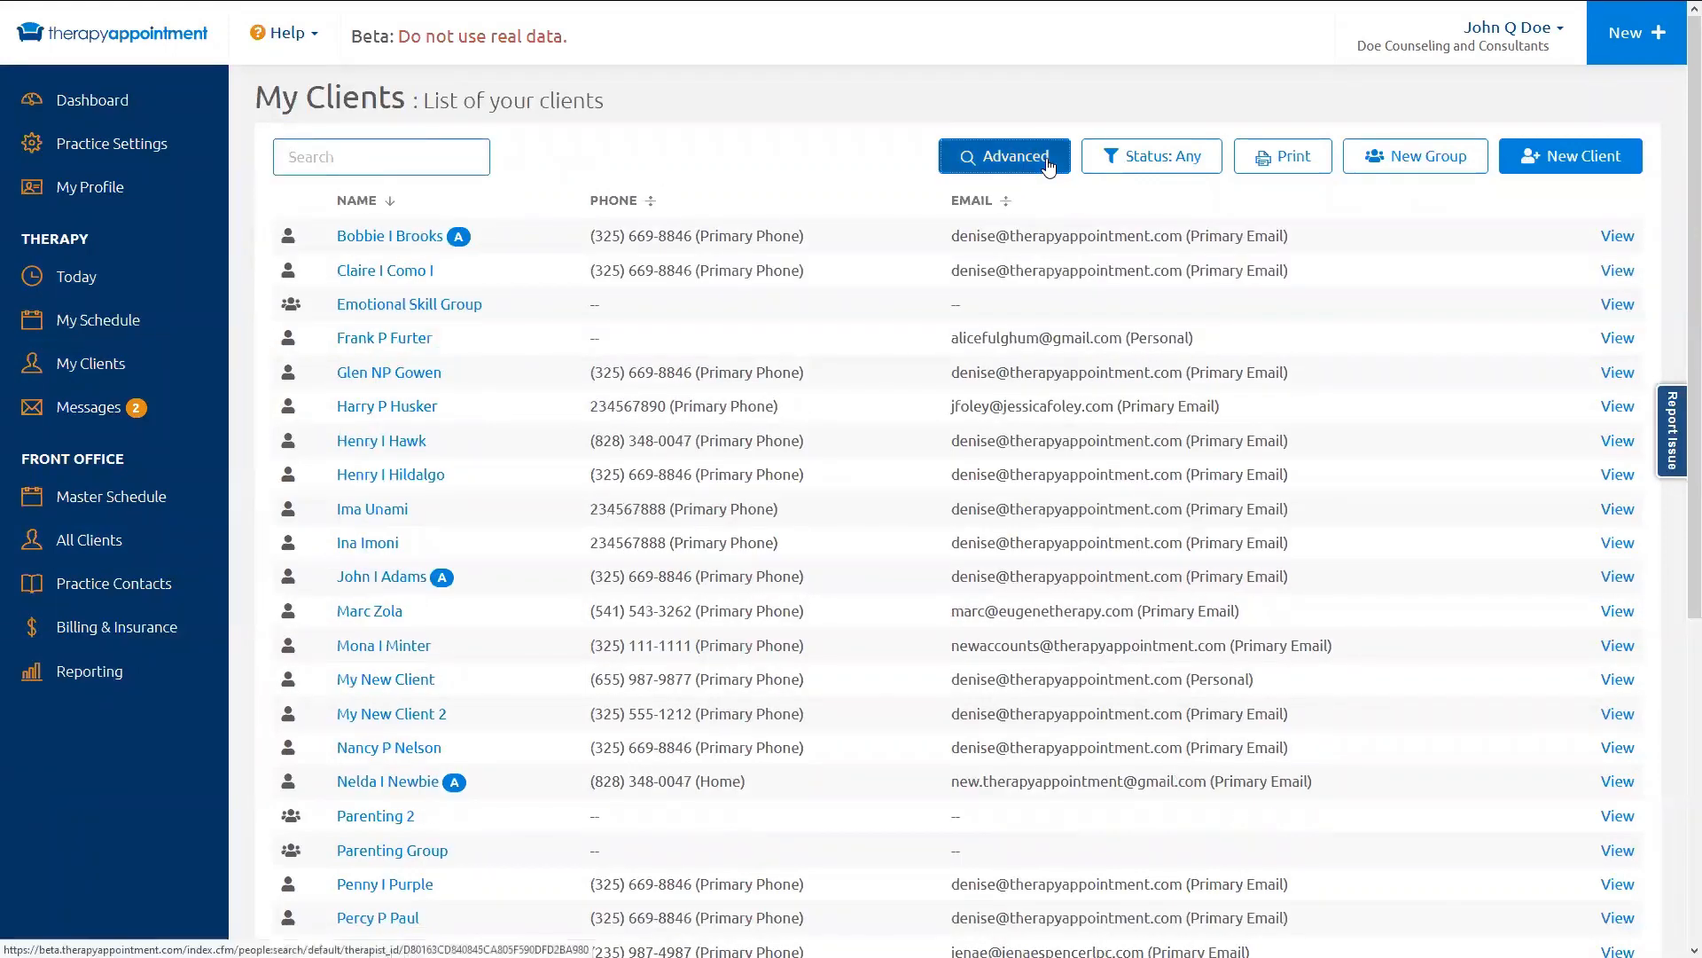
pyautogui.click(1009, 157)
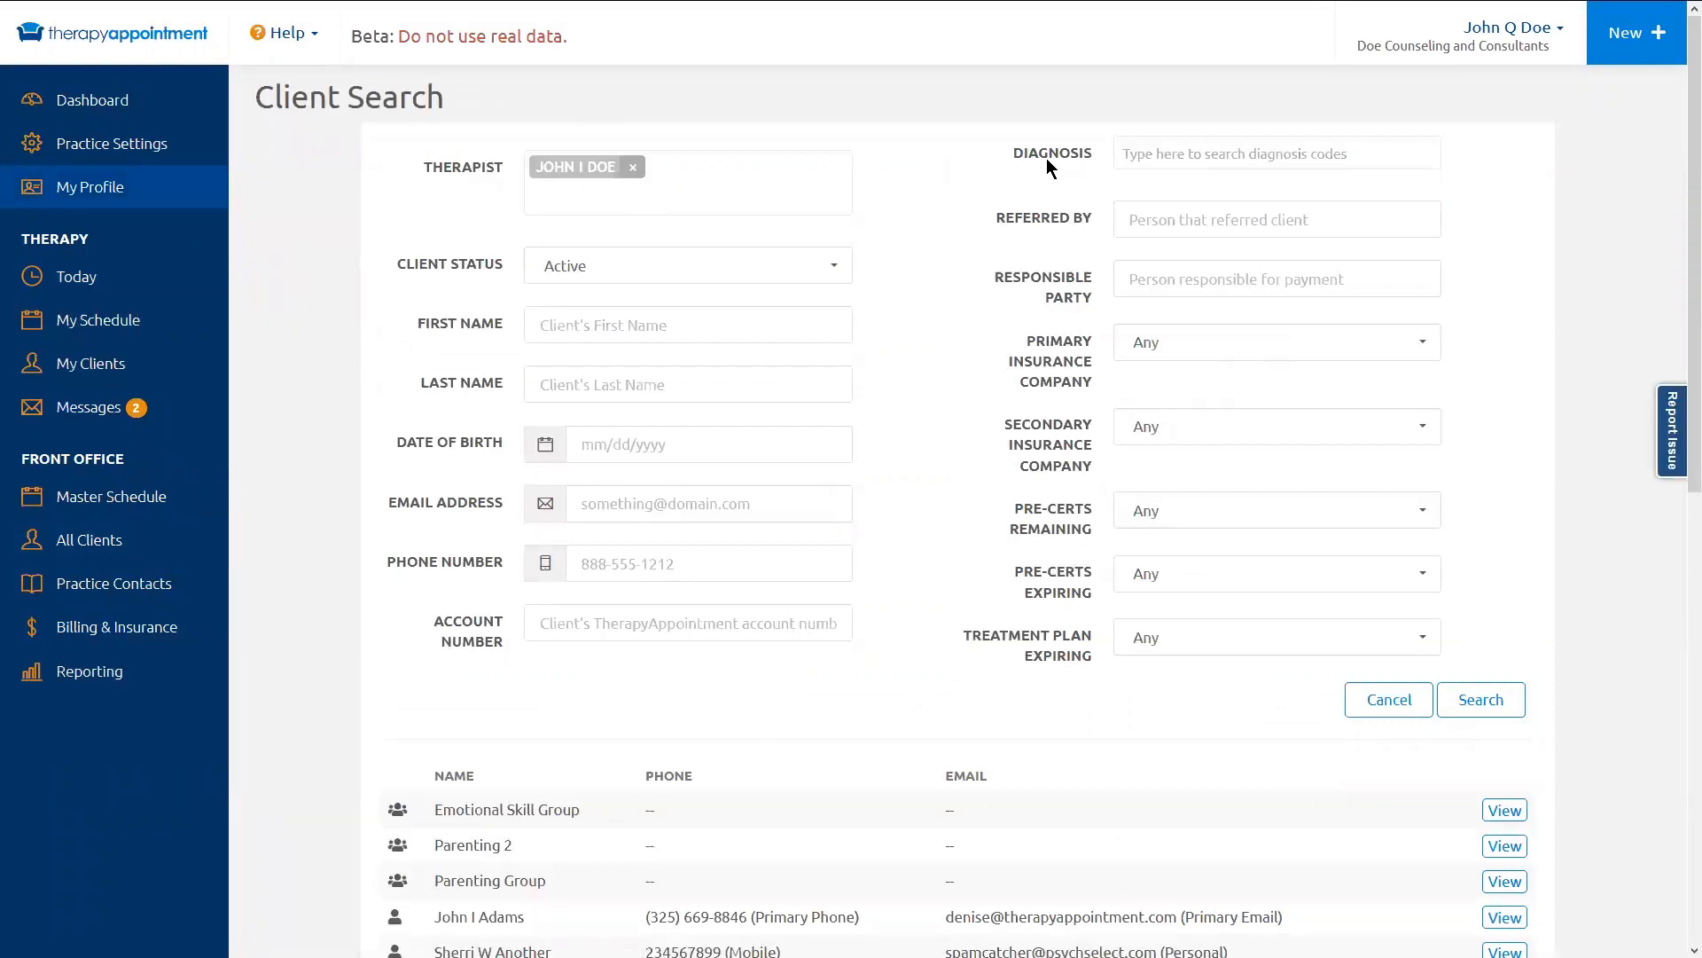
pyautogui.click(98, 380)
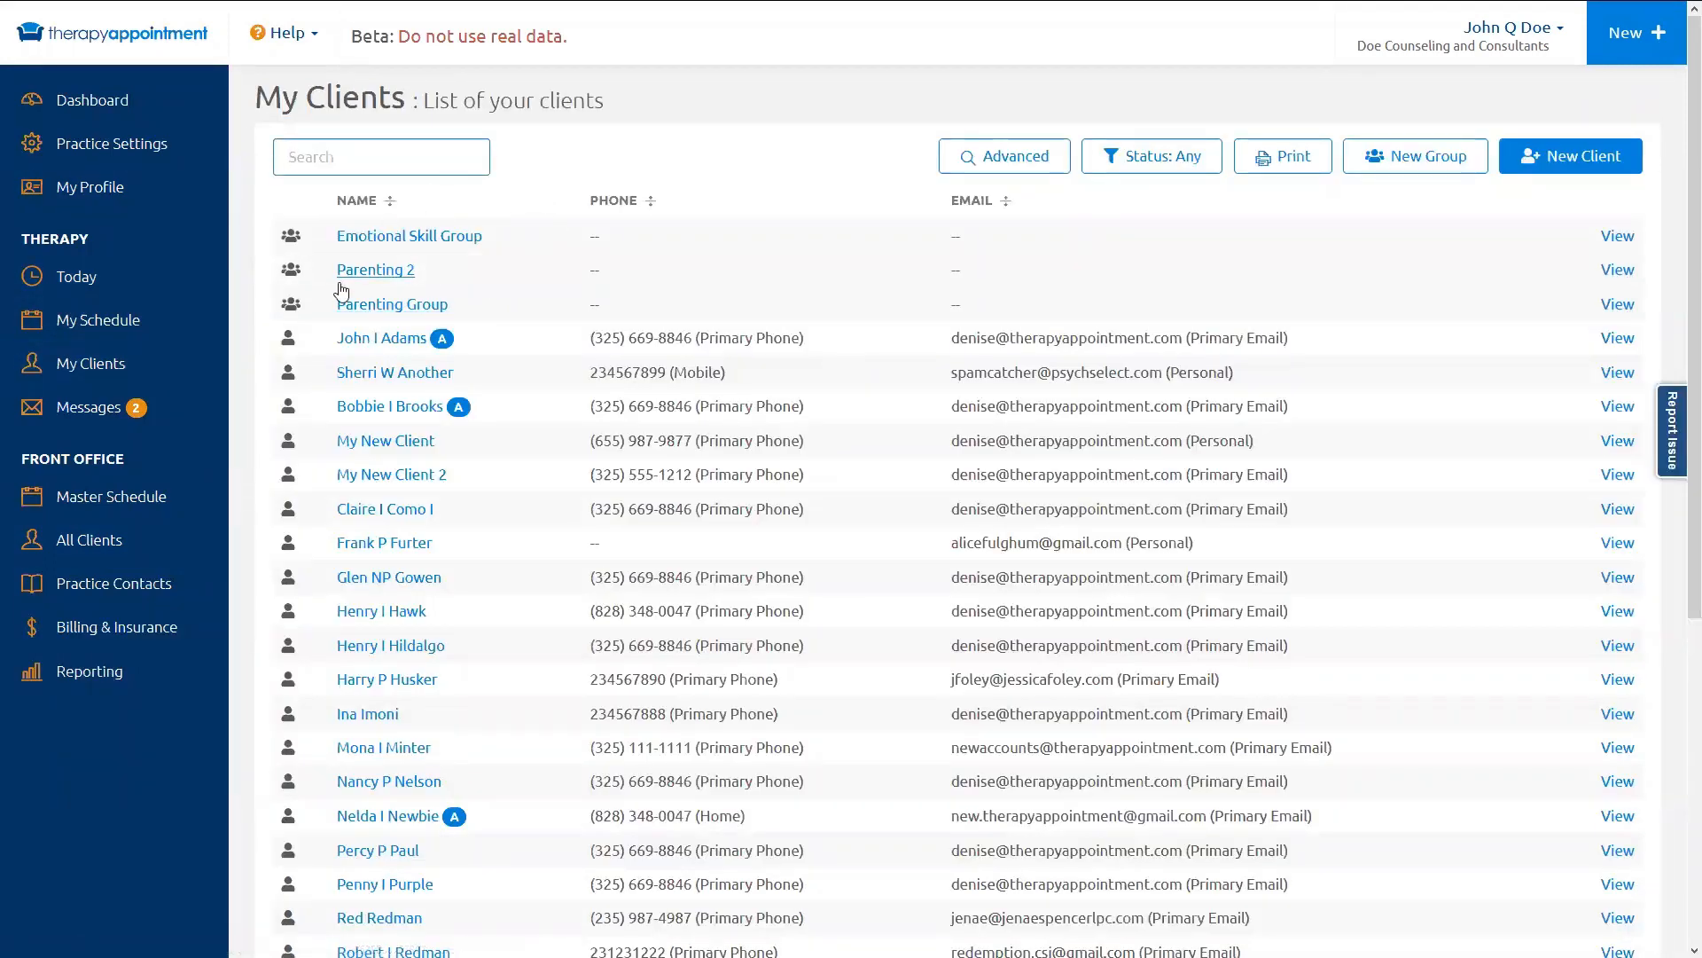
# Step: View the members of the Emotional Skill Group without changing it and return to My Schedule
pyautogui.click(409, 237)
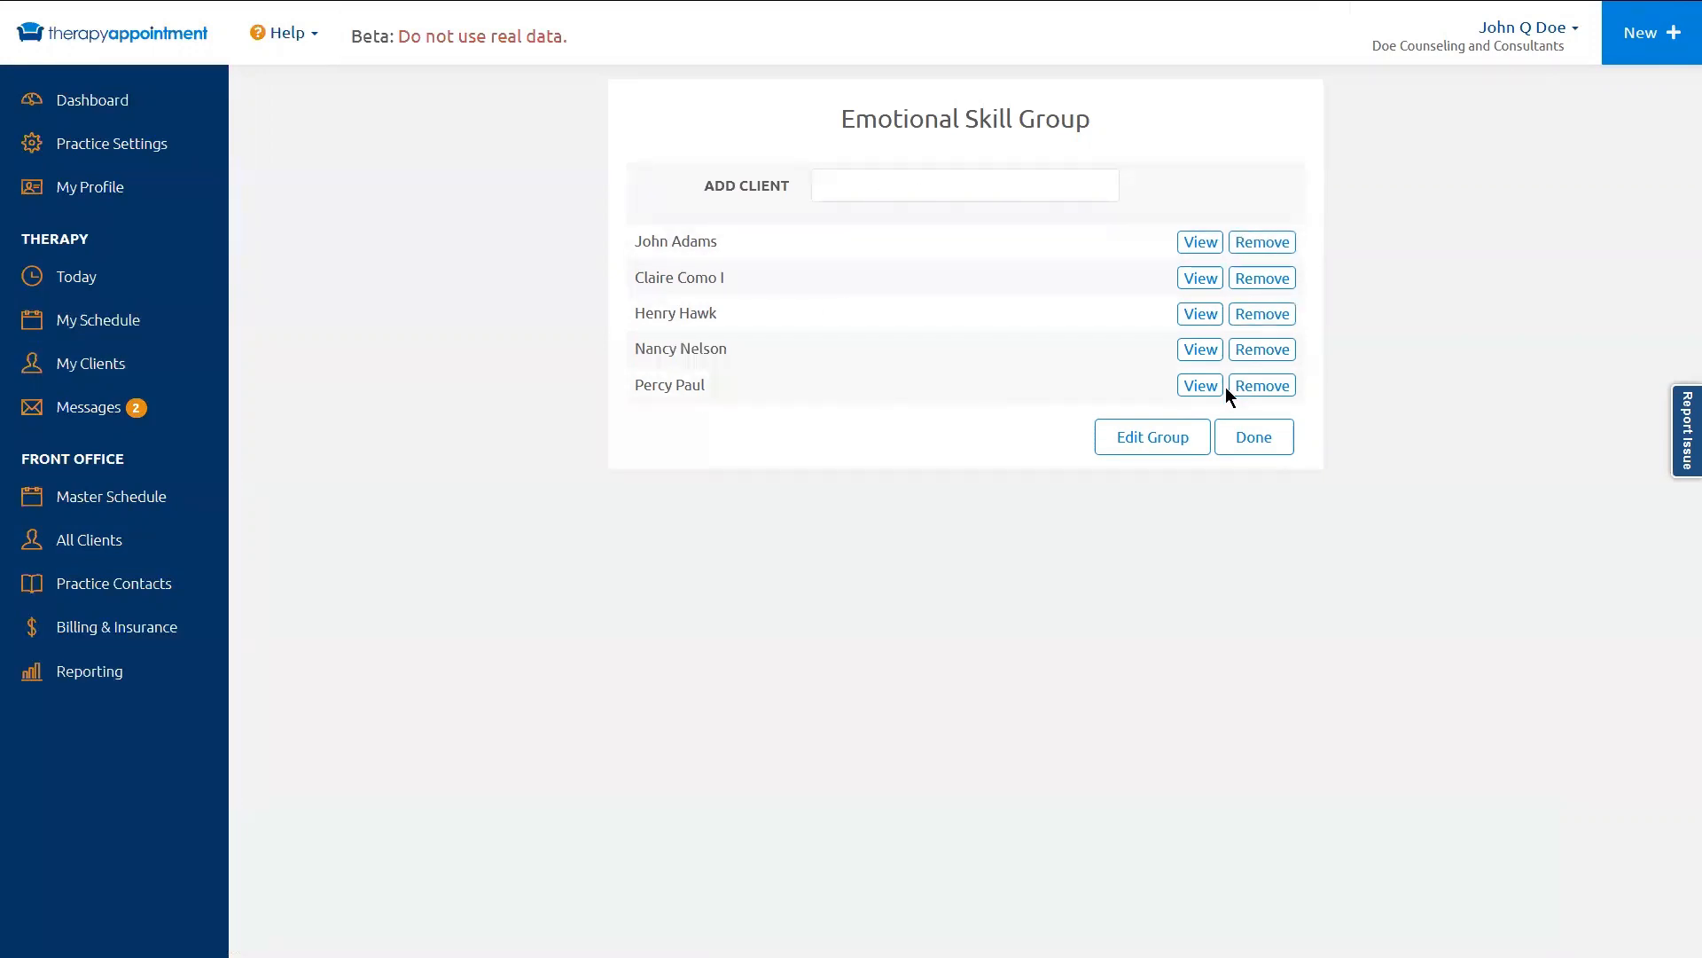
pyautogui.click(1243, 450)
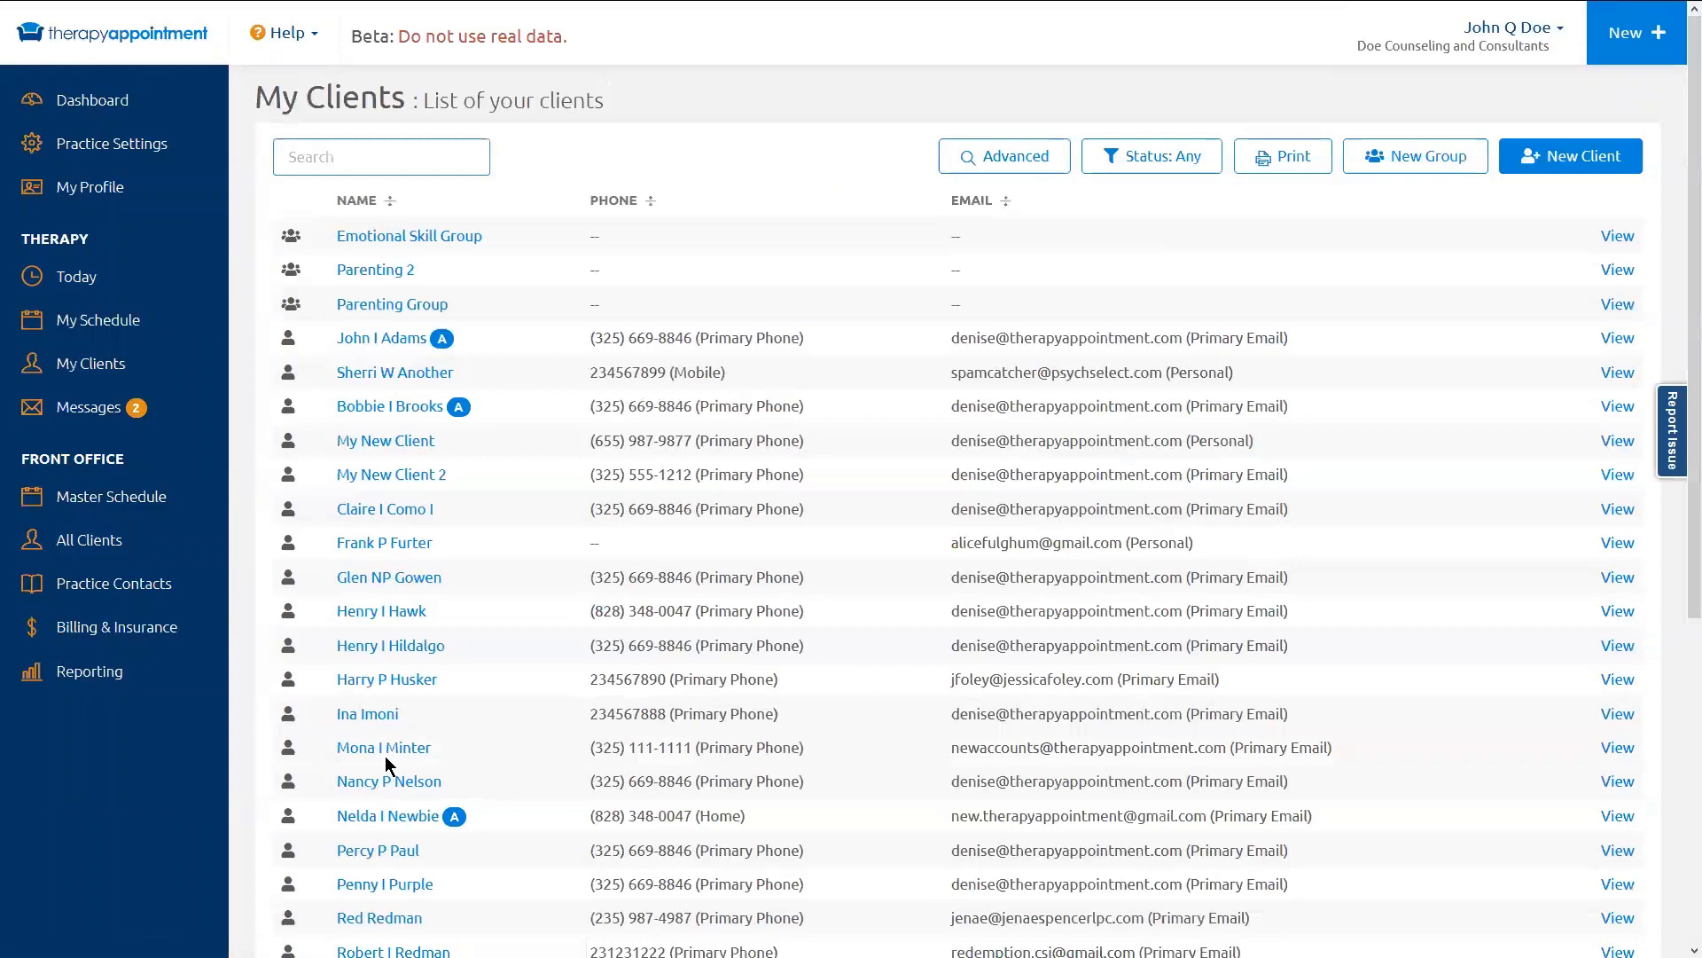
pyautogui.click(109, 330)
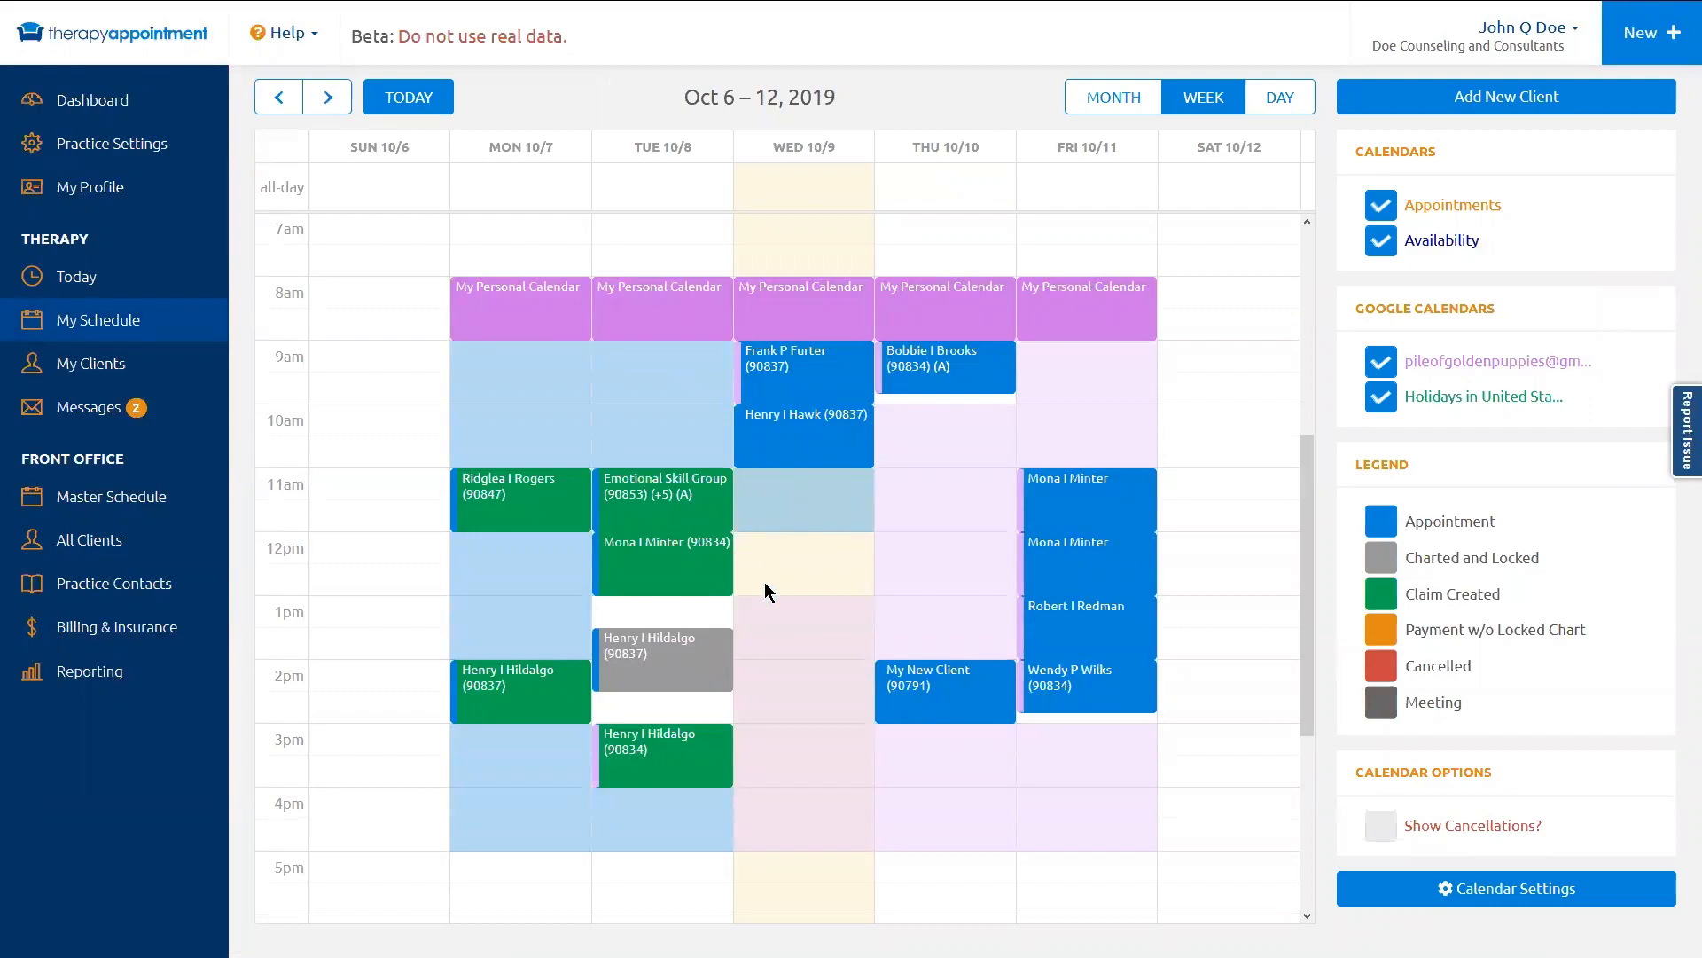
# Step: Create a telehealth appointment on Oct 9 at 1:00 pm for the third client matching "cl", and move it to 2:00 pm
pyautogui.click(773, 612)
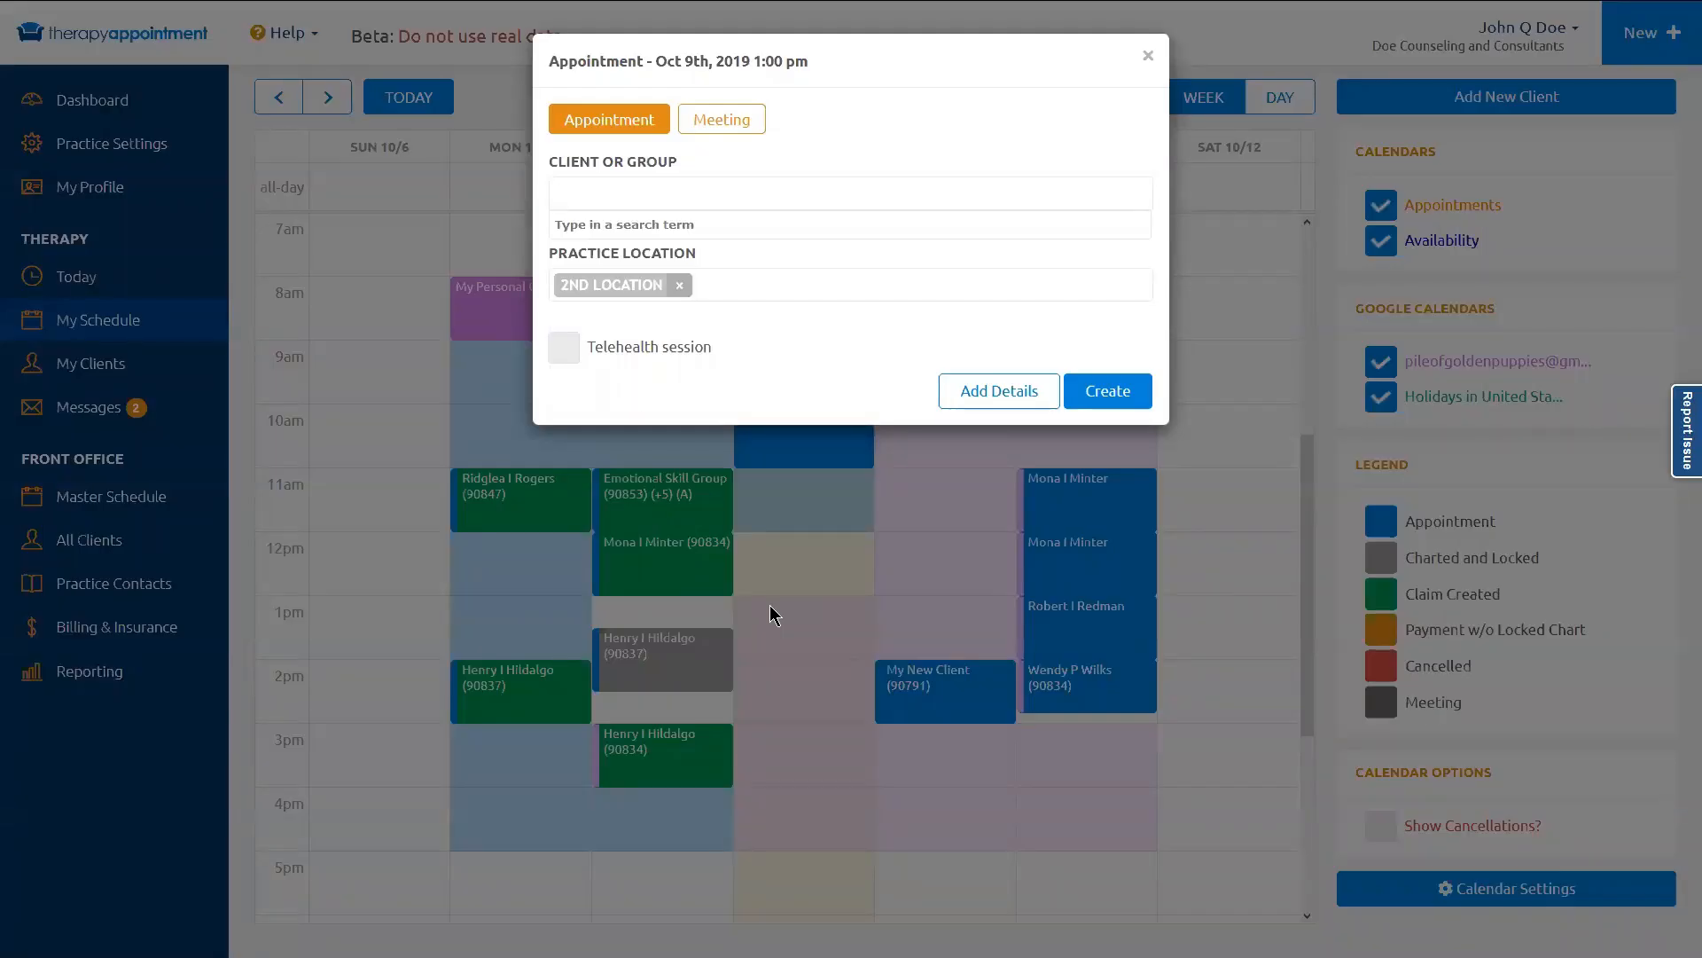
pyautogui.write('cl')
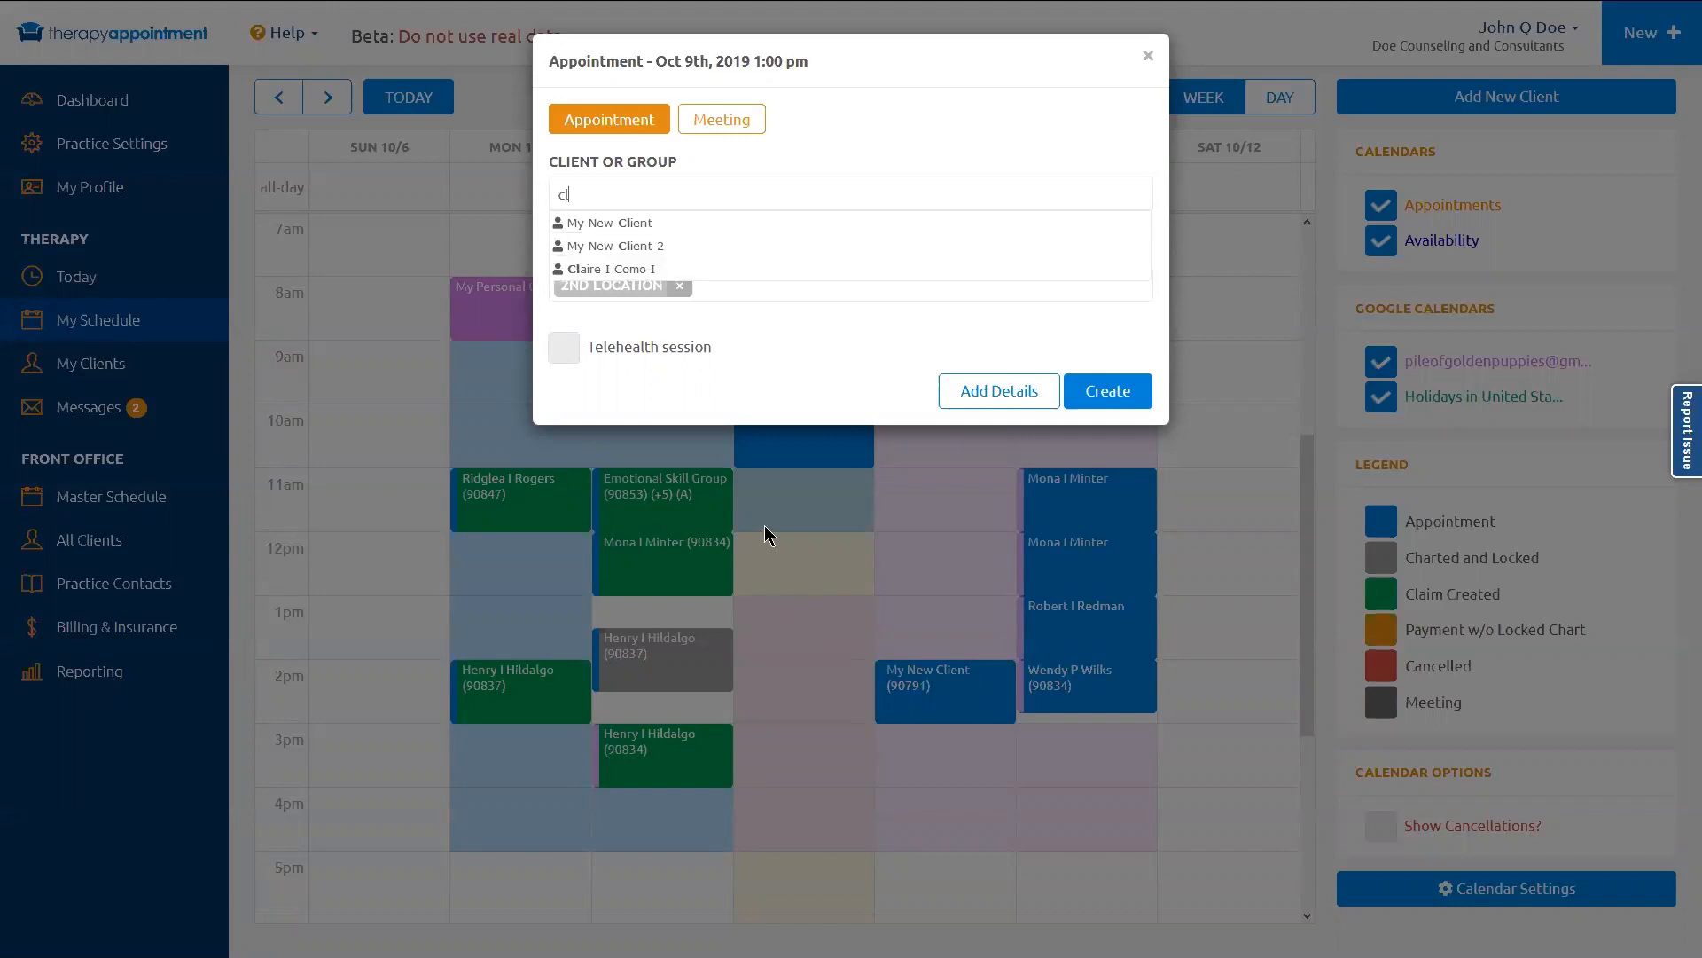
pyautogui.click(654, 268)
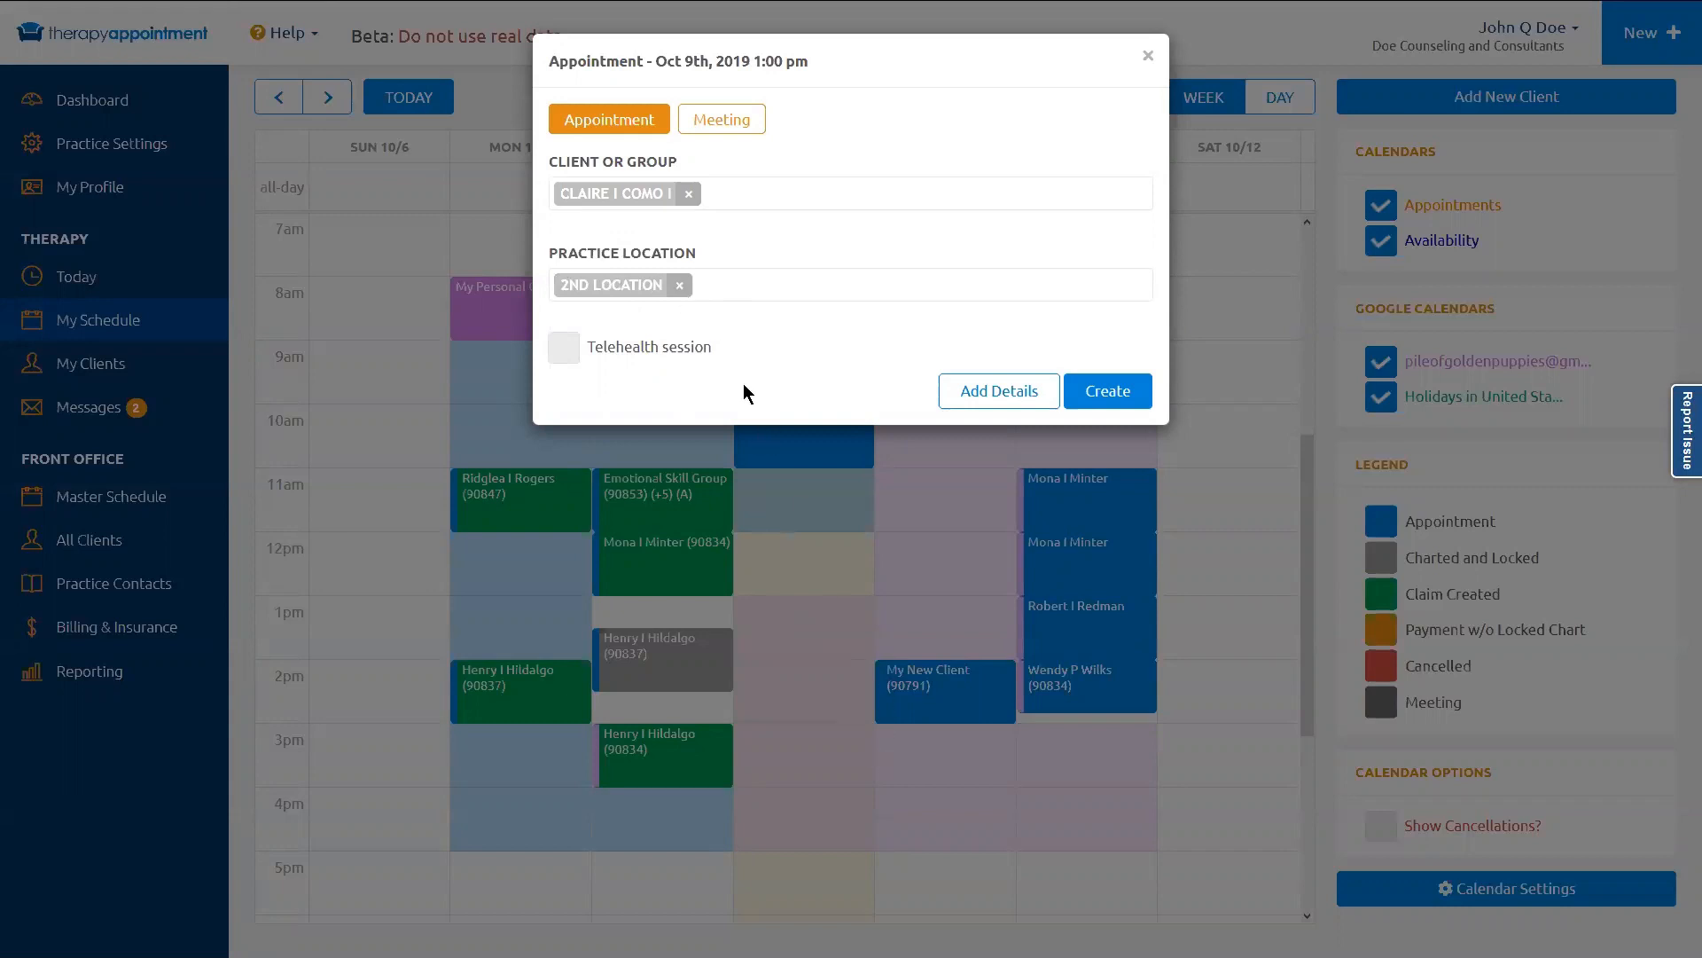
pyautogui.click(563, 354)
pyautogui.click(1102, 407)
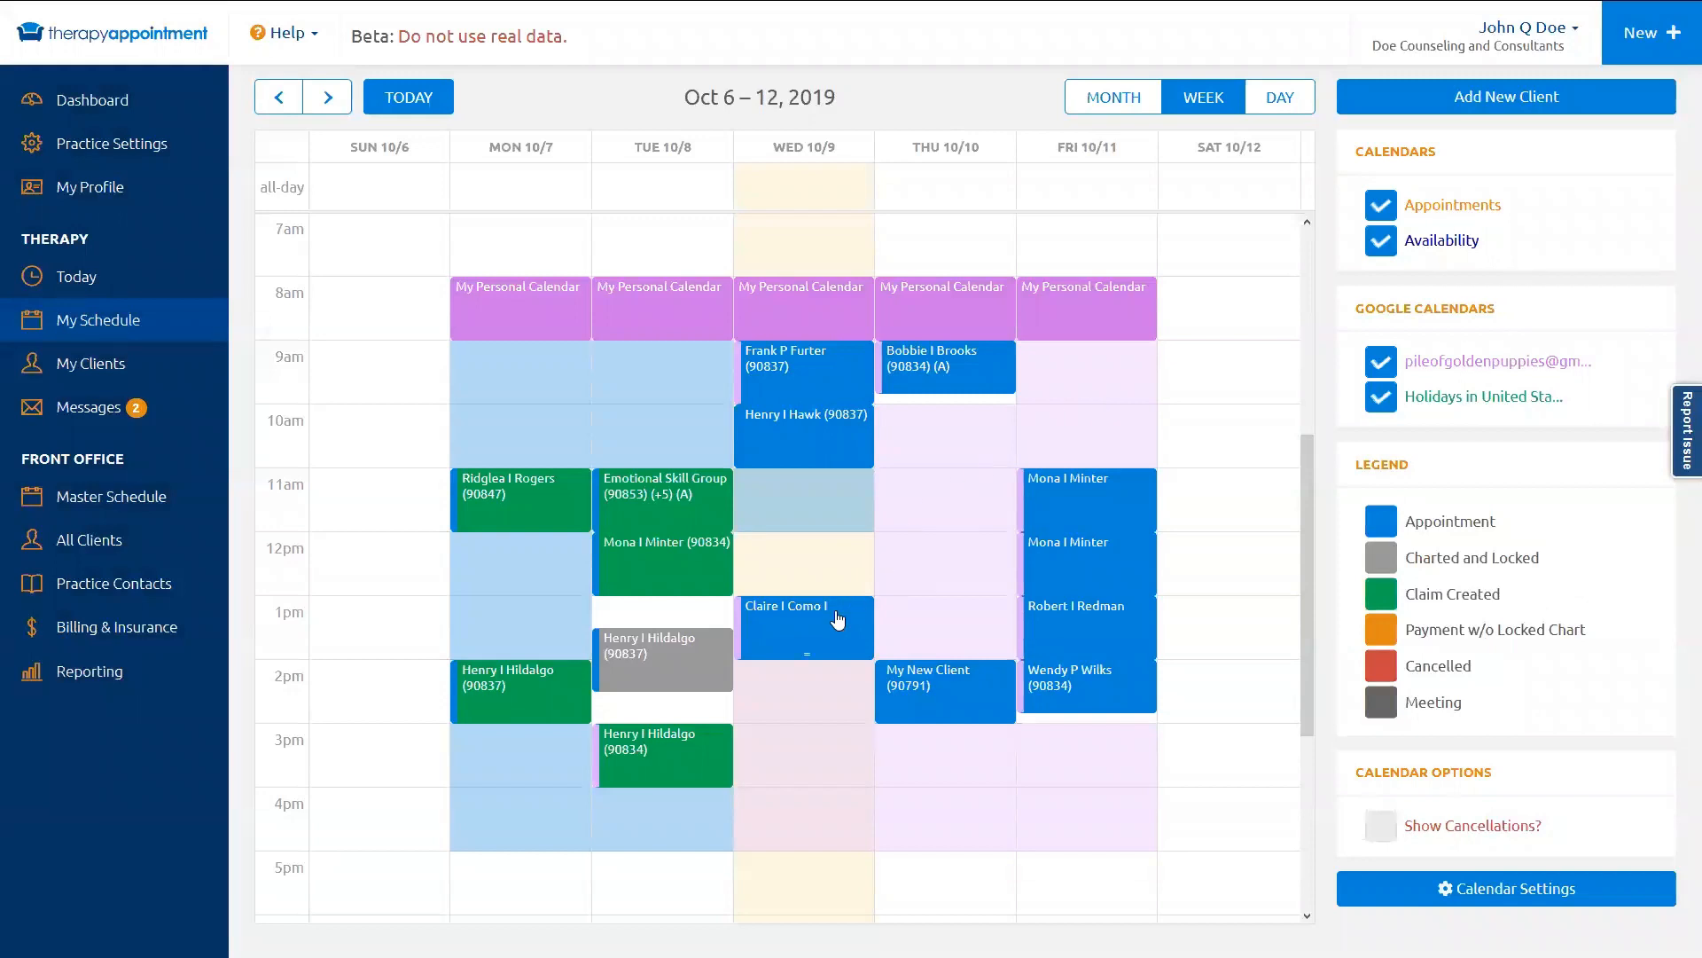
pyautogui.moveTo(825, 621); pyautogui.dragTo(826, 697)
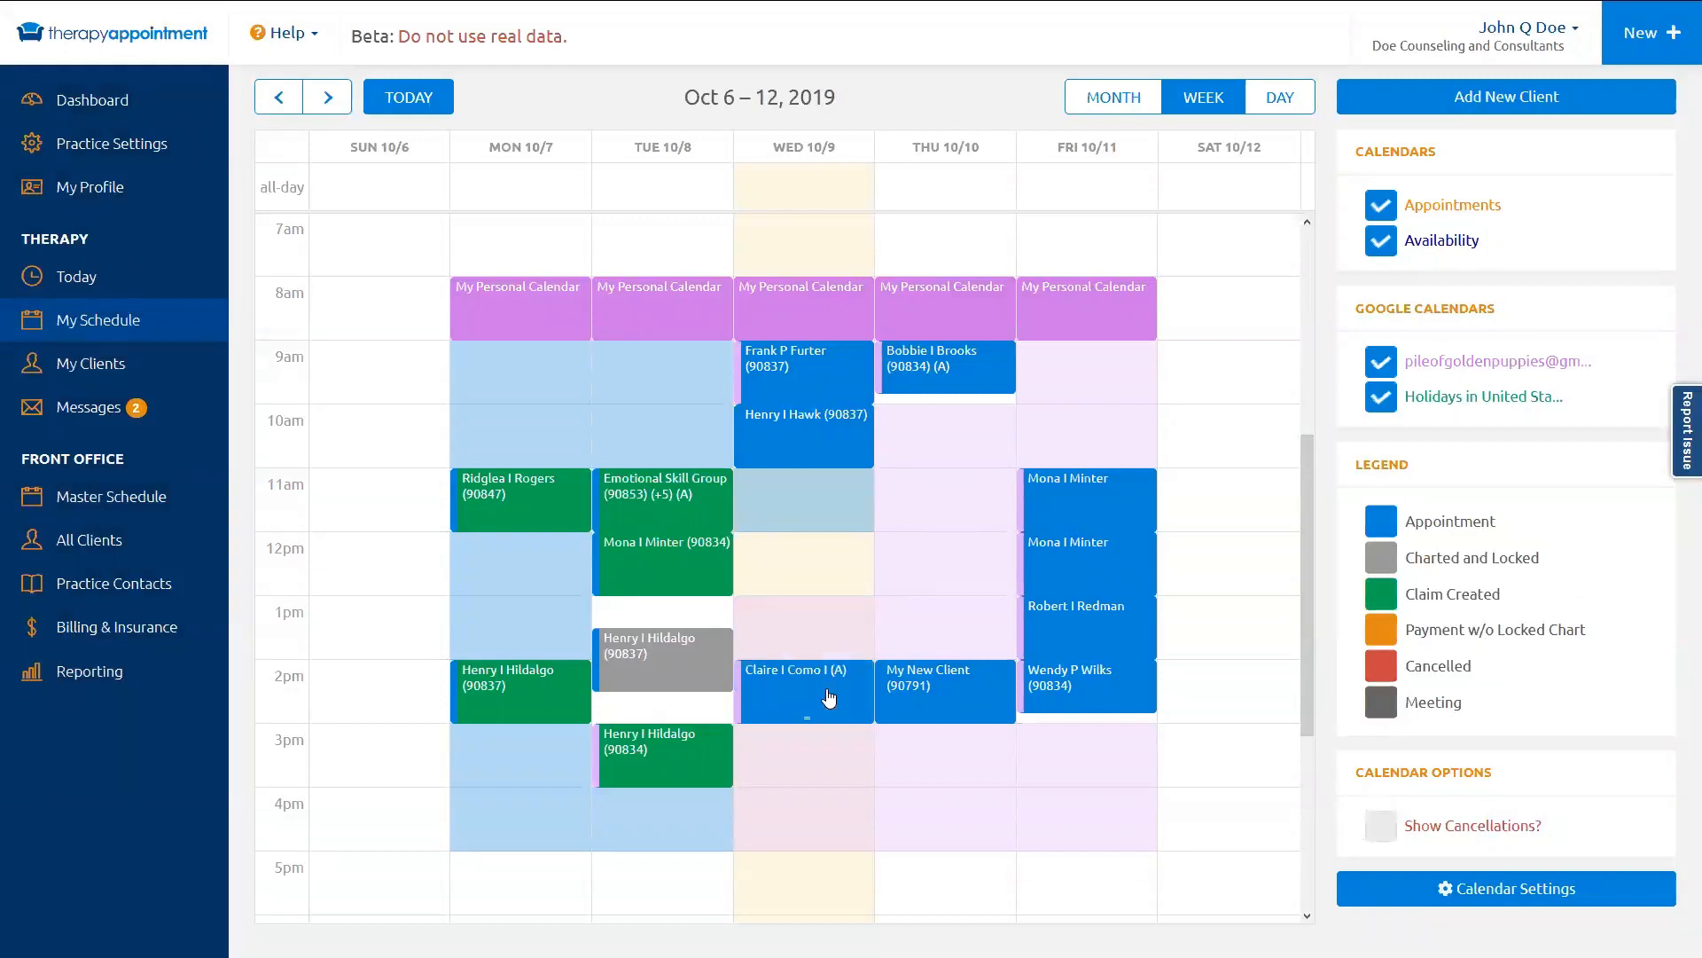
# Step: Start another Oct 9, 1:00 pm appointment for the client with the Tuesday 12 pm session, and open its full details form
pyautogui.click(787, 617)
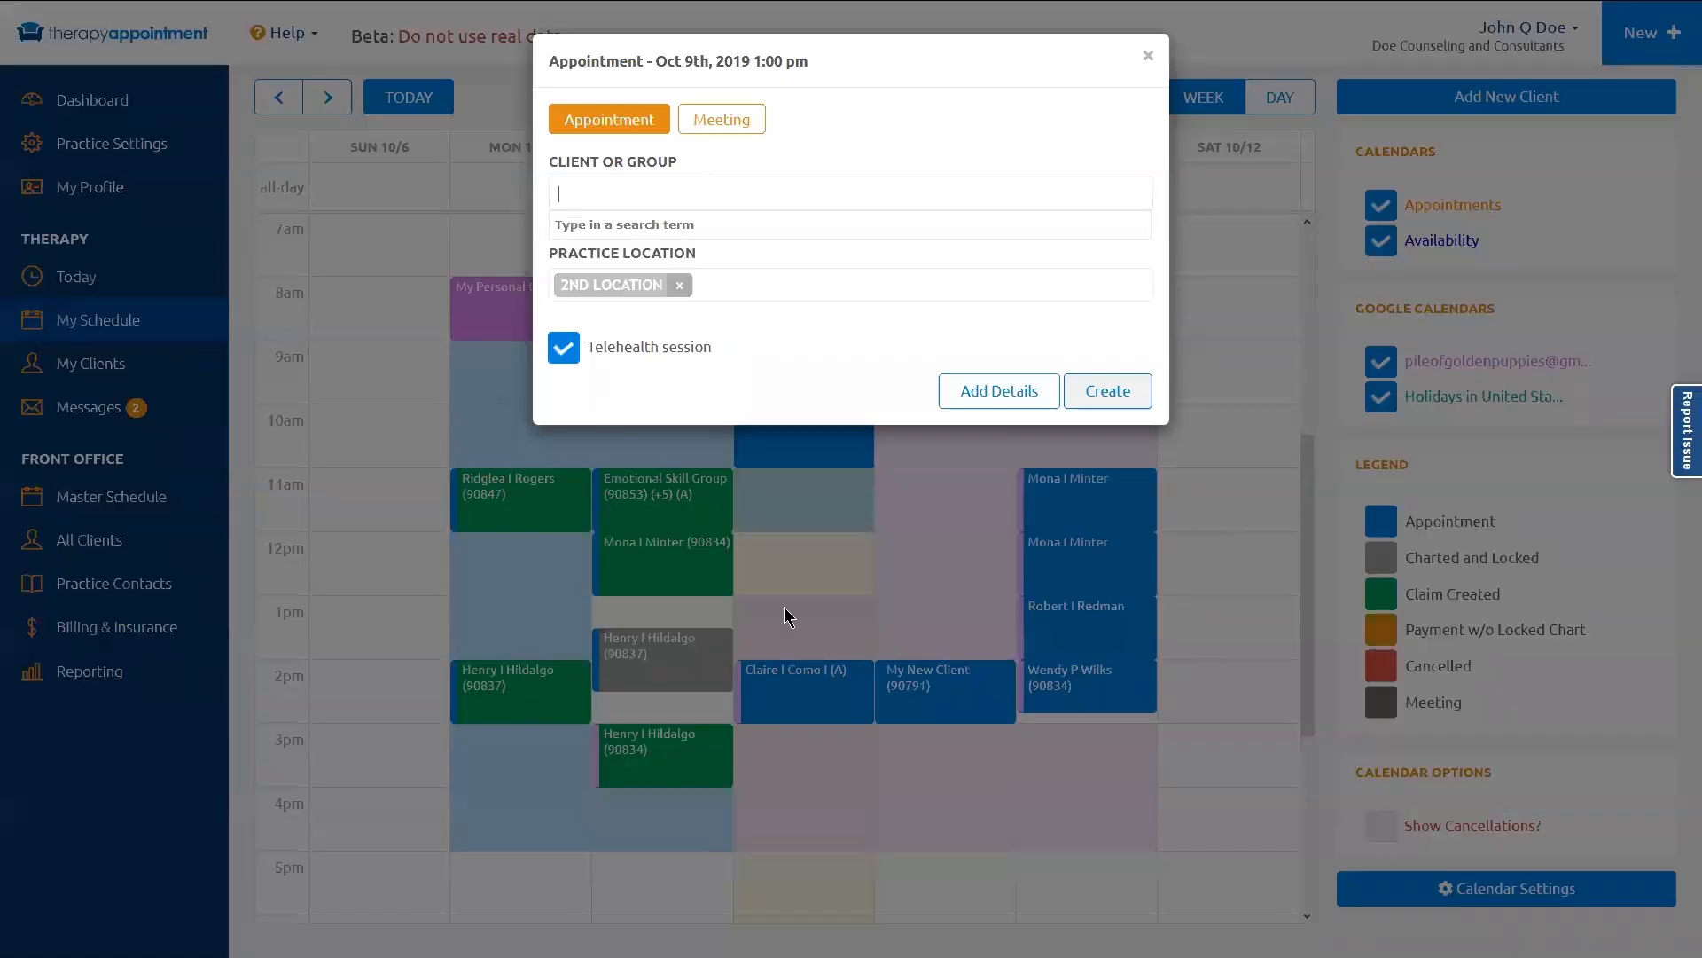
pyautogui.write('ba')
pyautogui.press('BackSpace')
pyautogui.press('BackSpace')
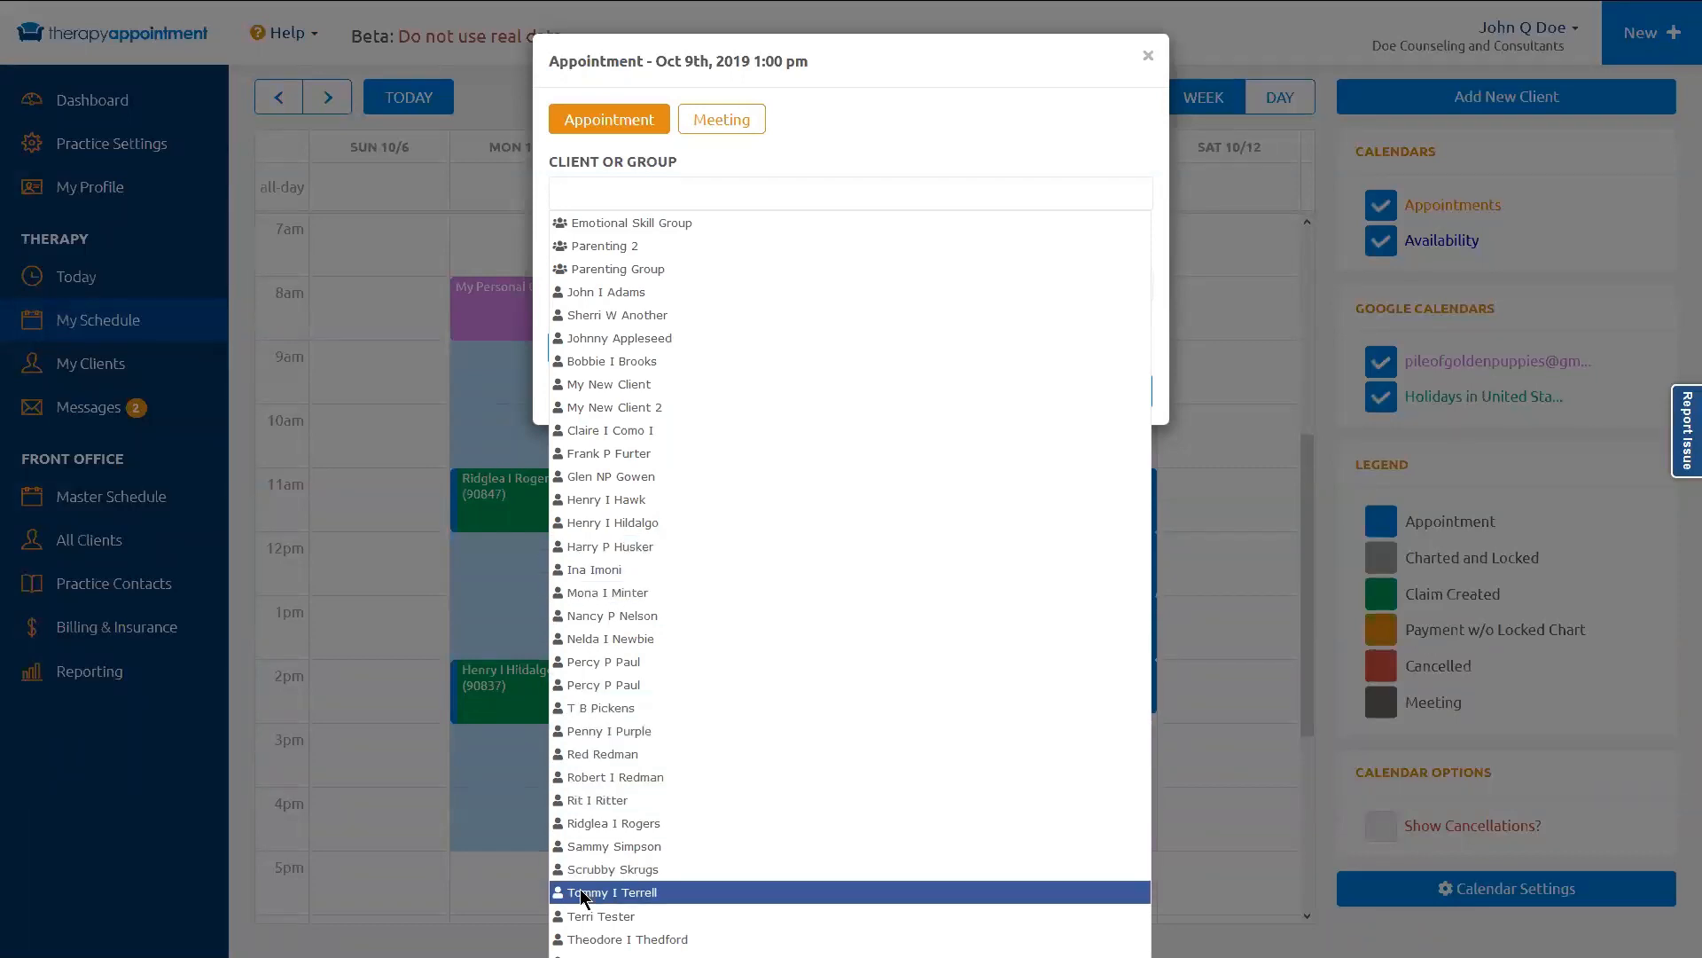
pyautogui.click(628, 595)
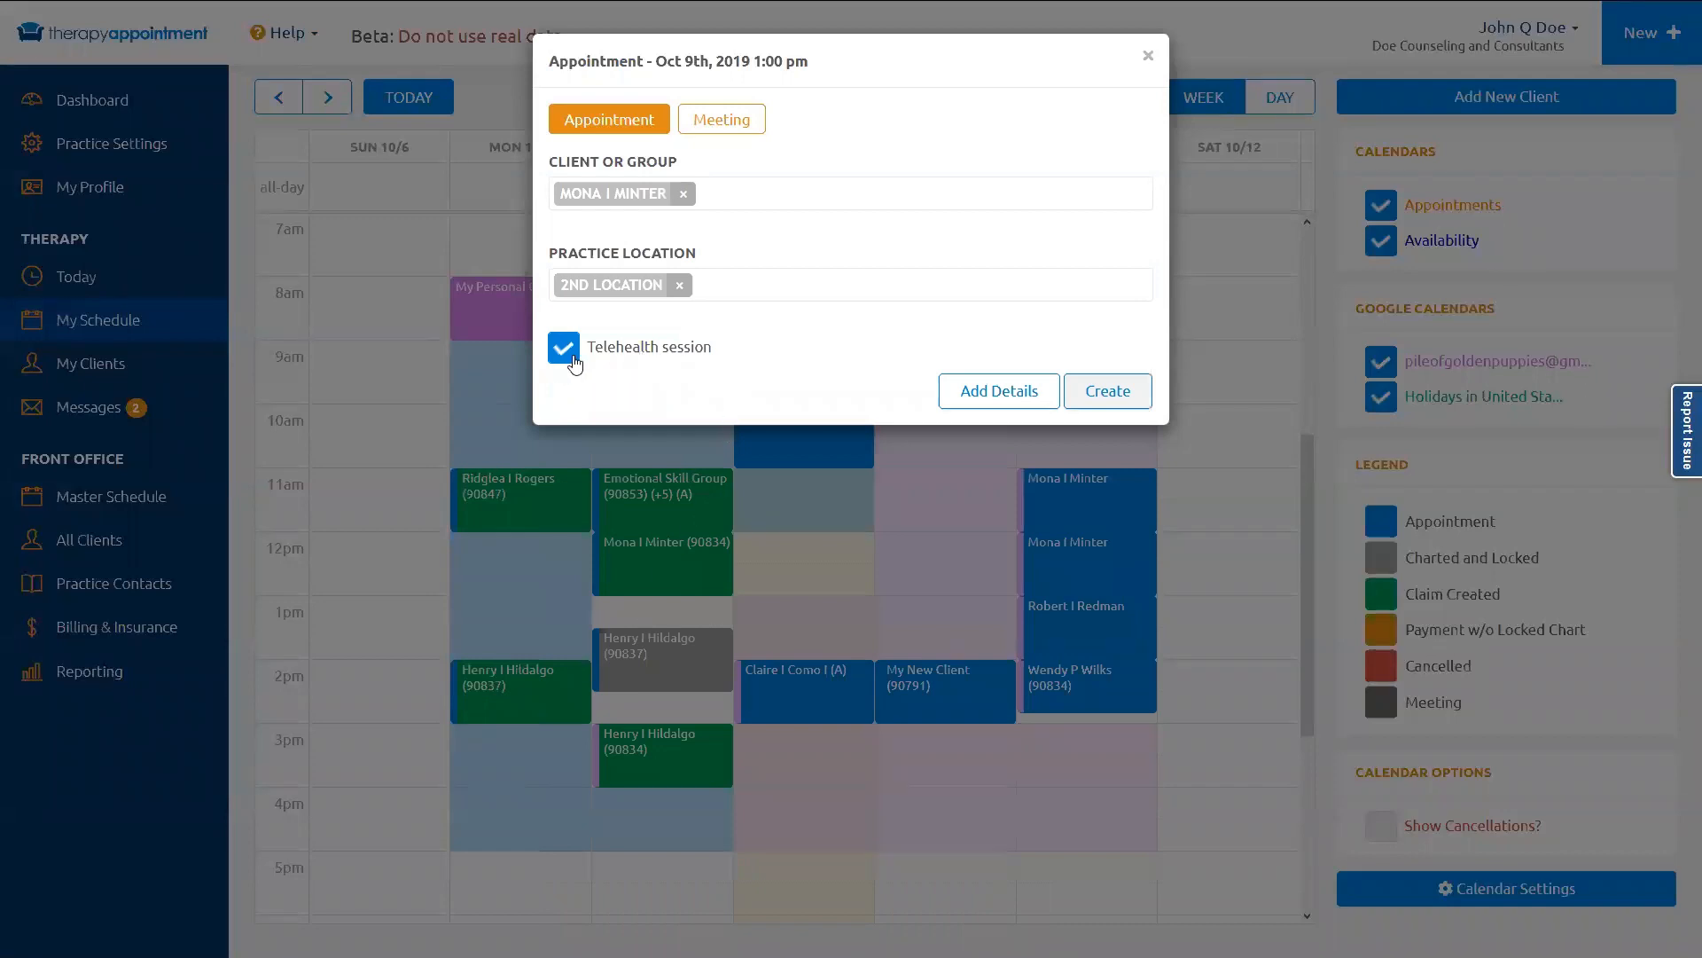
pyautogui.click(1004, 401)
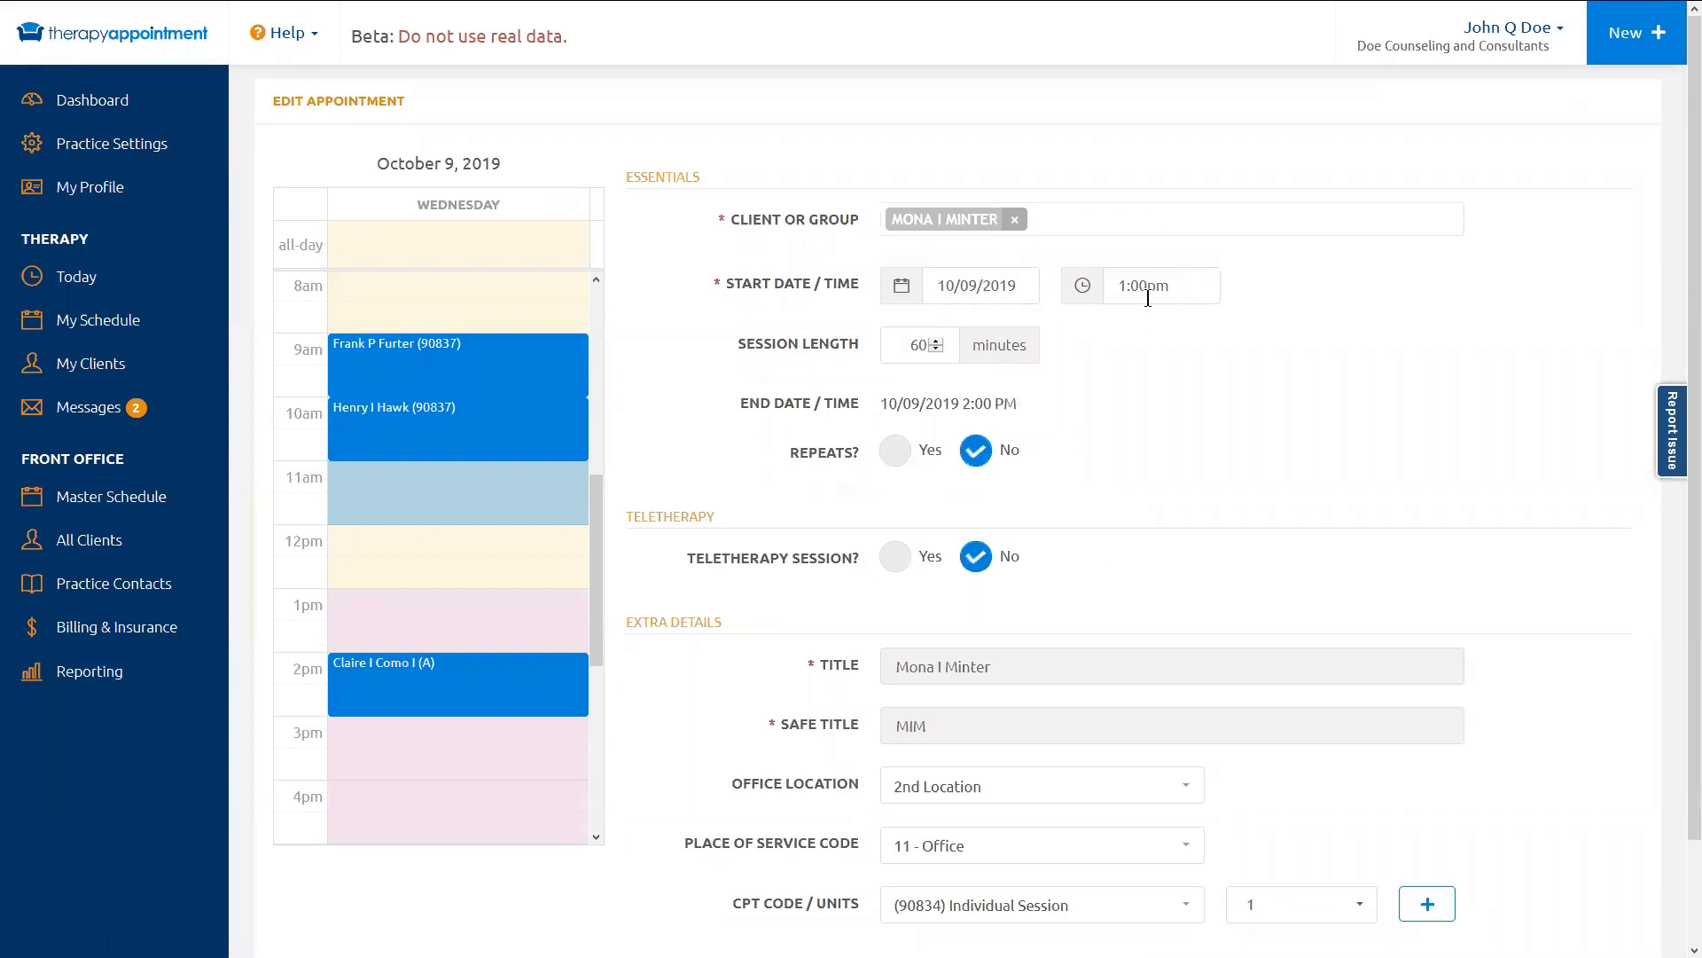
# Step: Make the appointment repeat every 1 week on Wednesday, ending after 3 occurrences
pyautogui.click(901, 466)
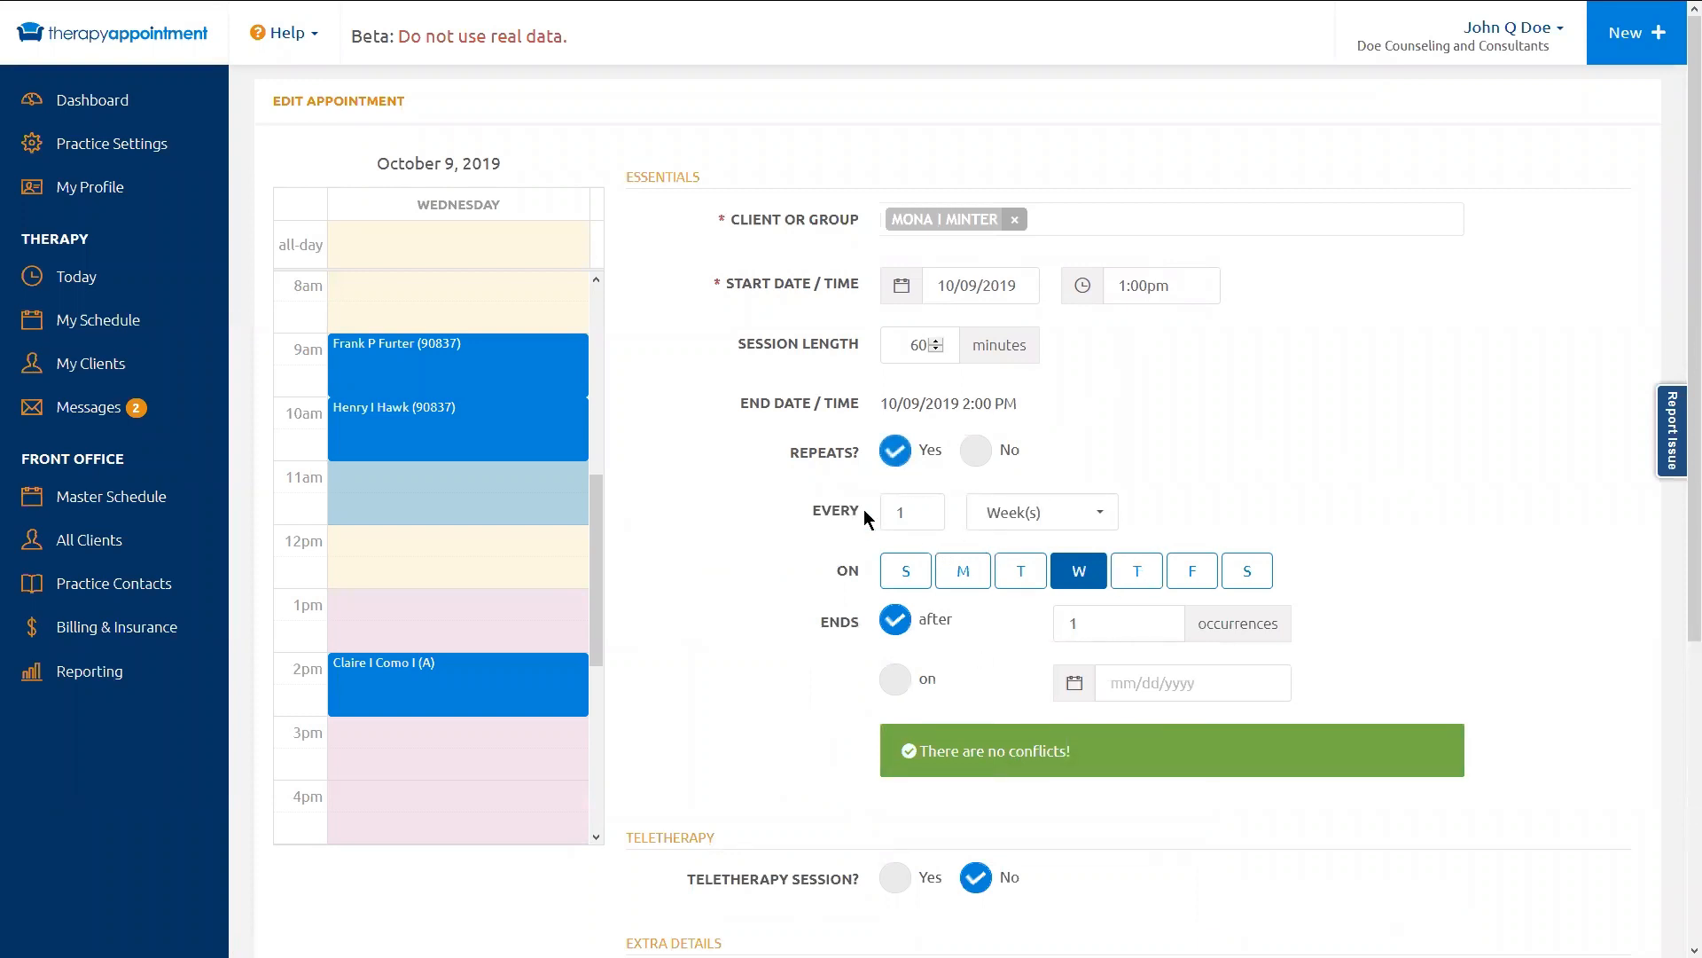
pyautogui.click(1061, 523)
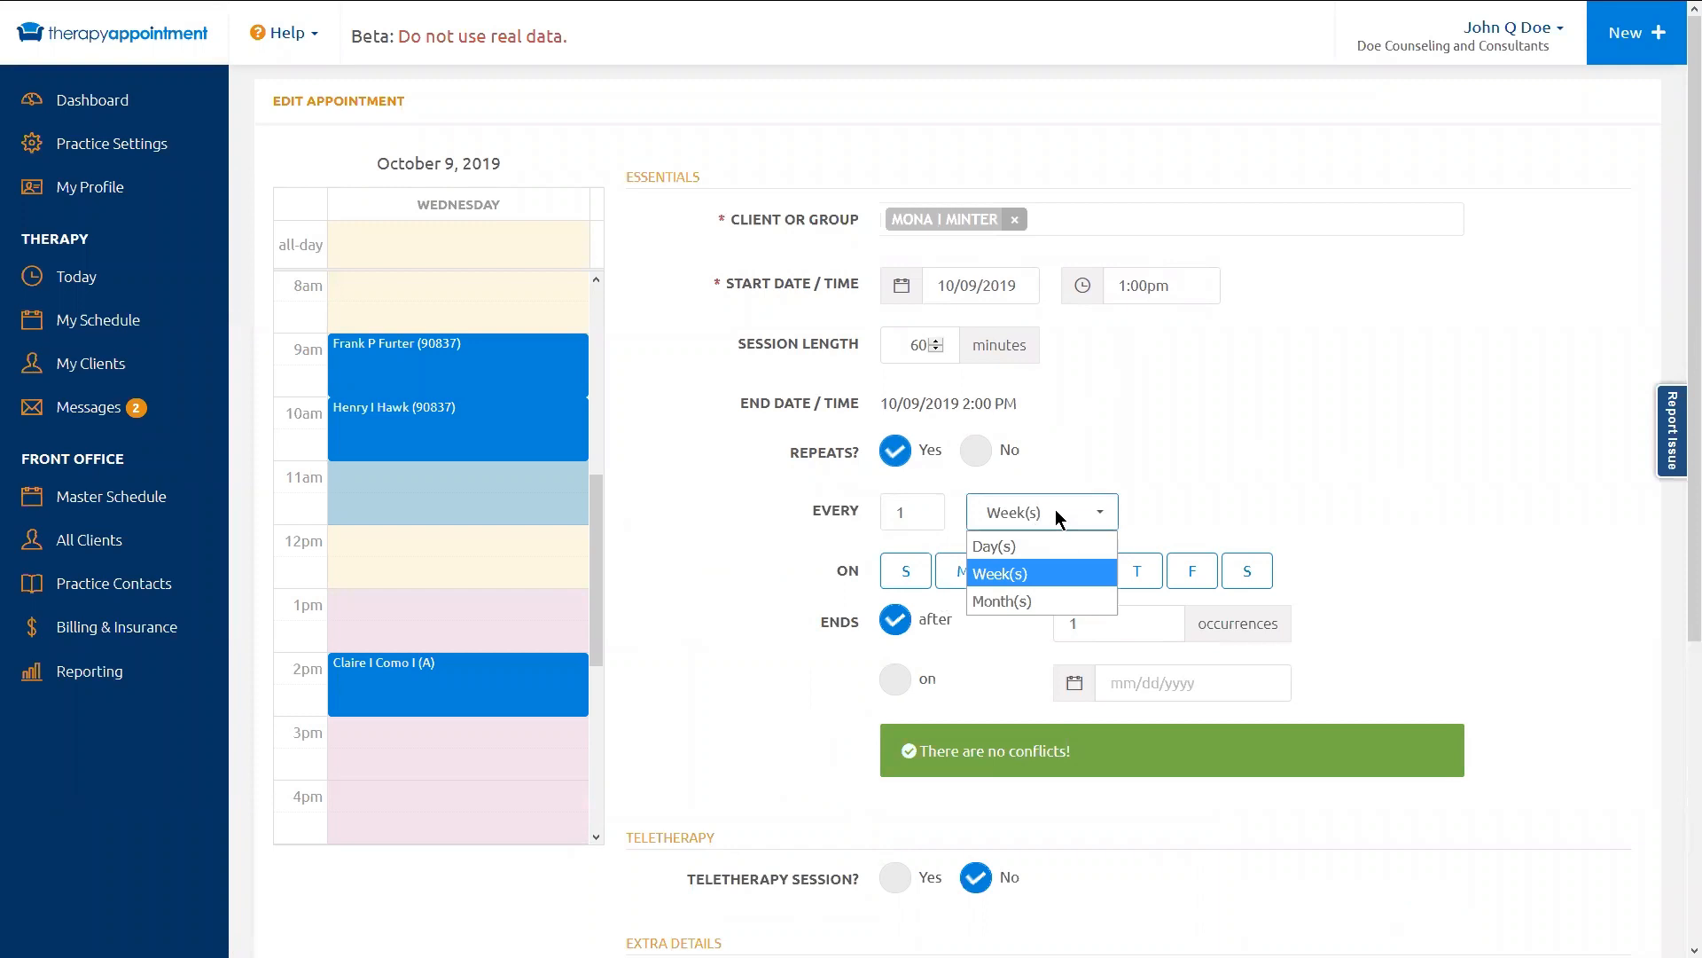
pyautogui.click(1055, 512)
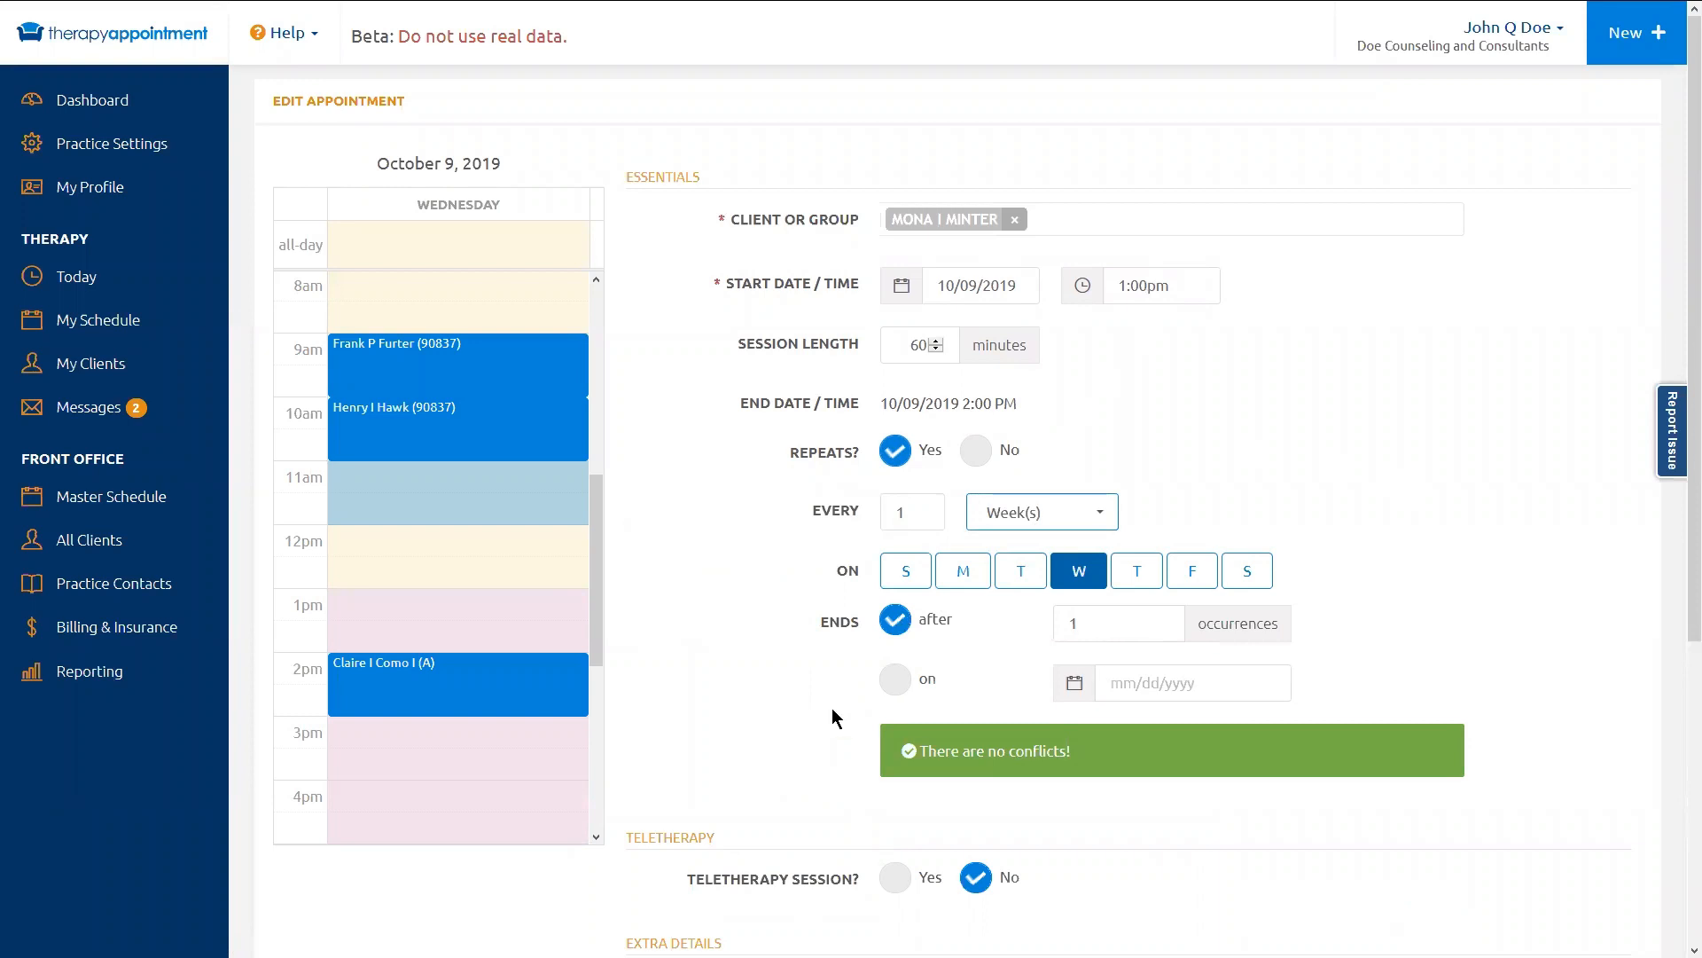
pyautogui.click(1117, 626)
pyautogui.moveTo(1117, 626); pyautogui.dragTo(820, 640)
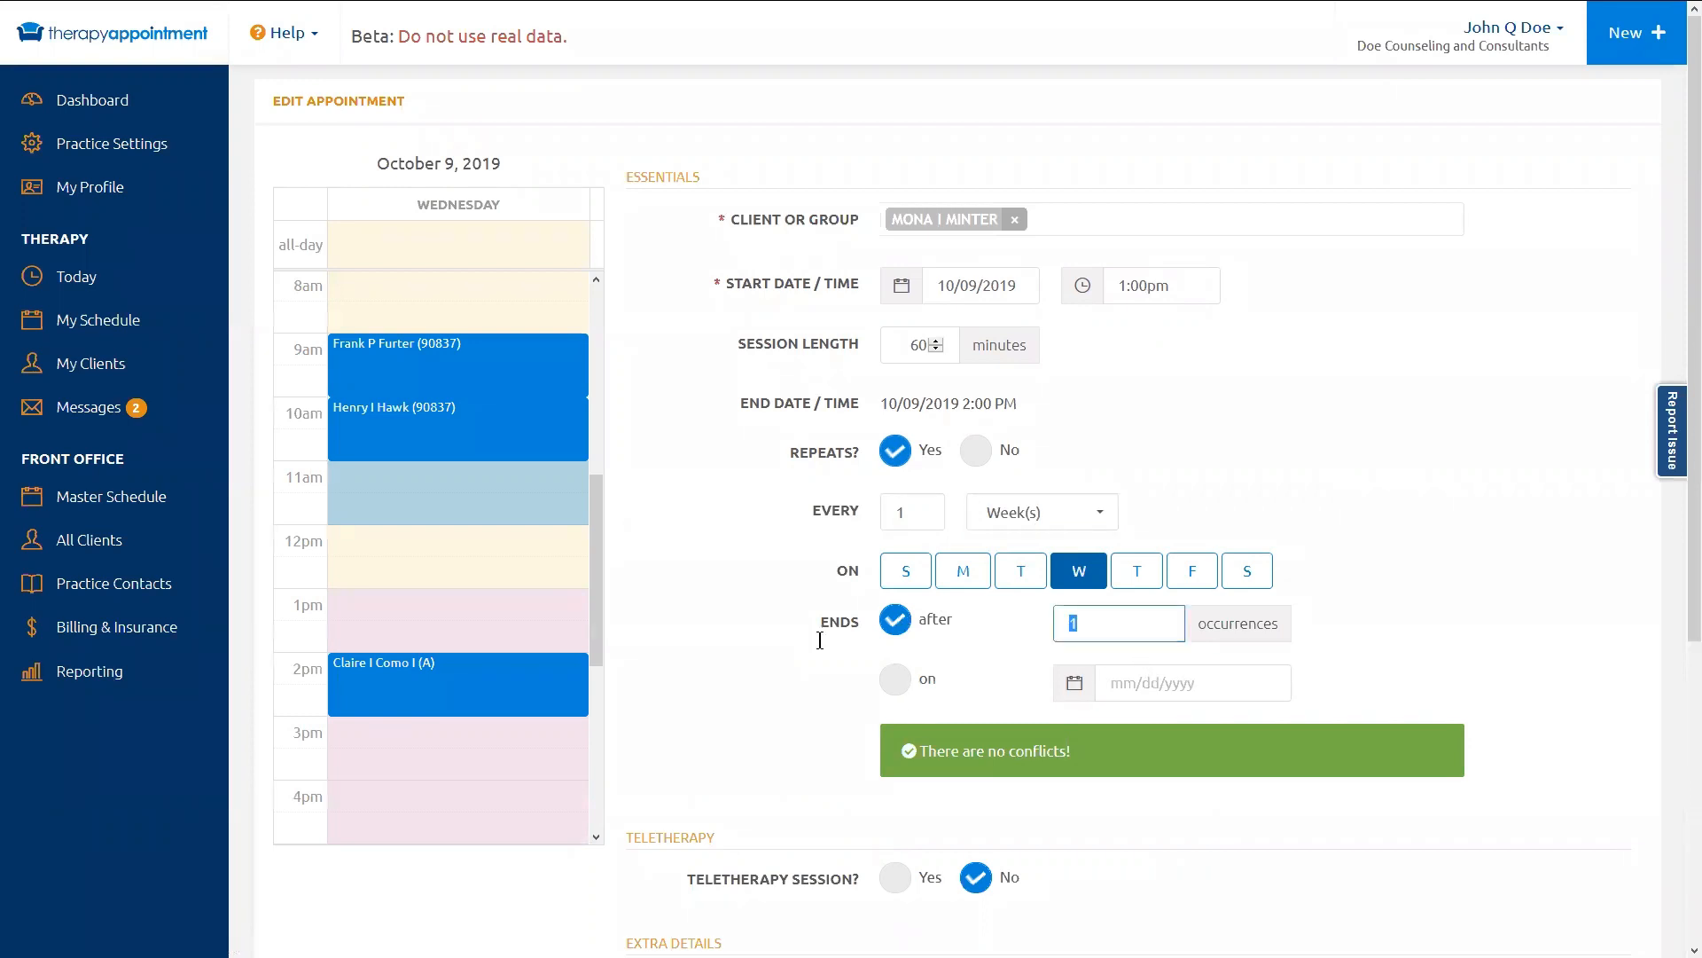
pyautogui.write('3')
pyautogui.click(1358, 639)
# Step: Set the appointment's CPT code to (90837) Psychotherapy 60 min and save it
pyautogui.scroll(-3, 1132, 773)
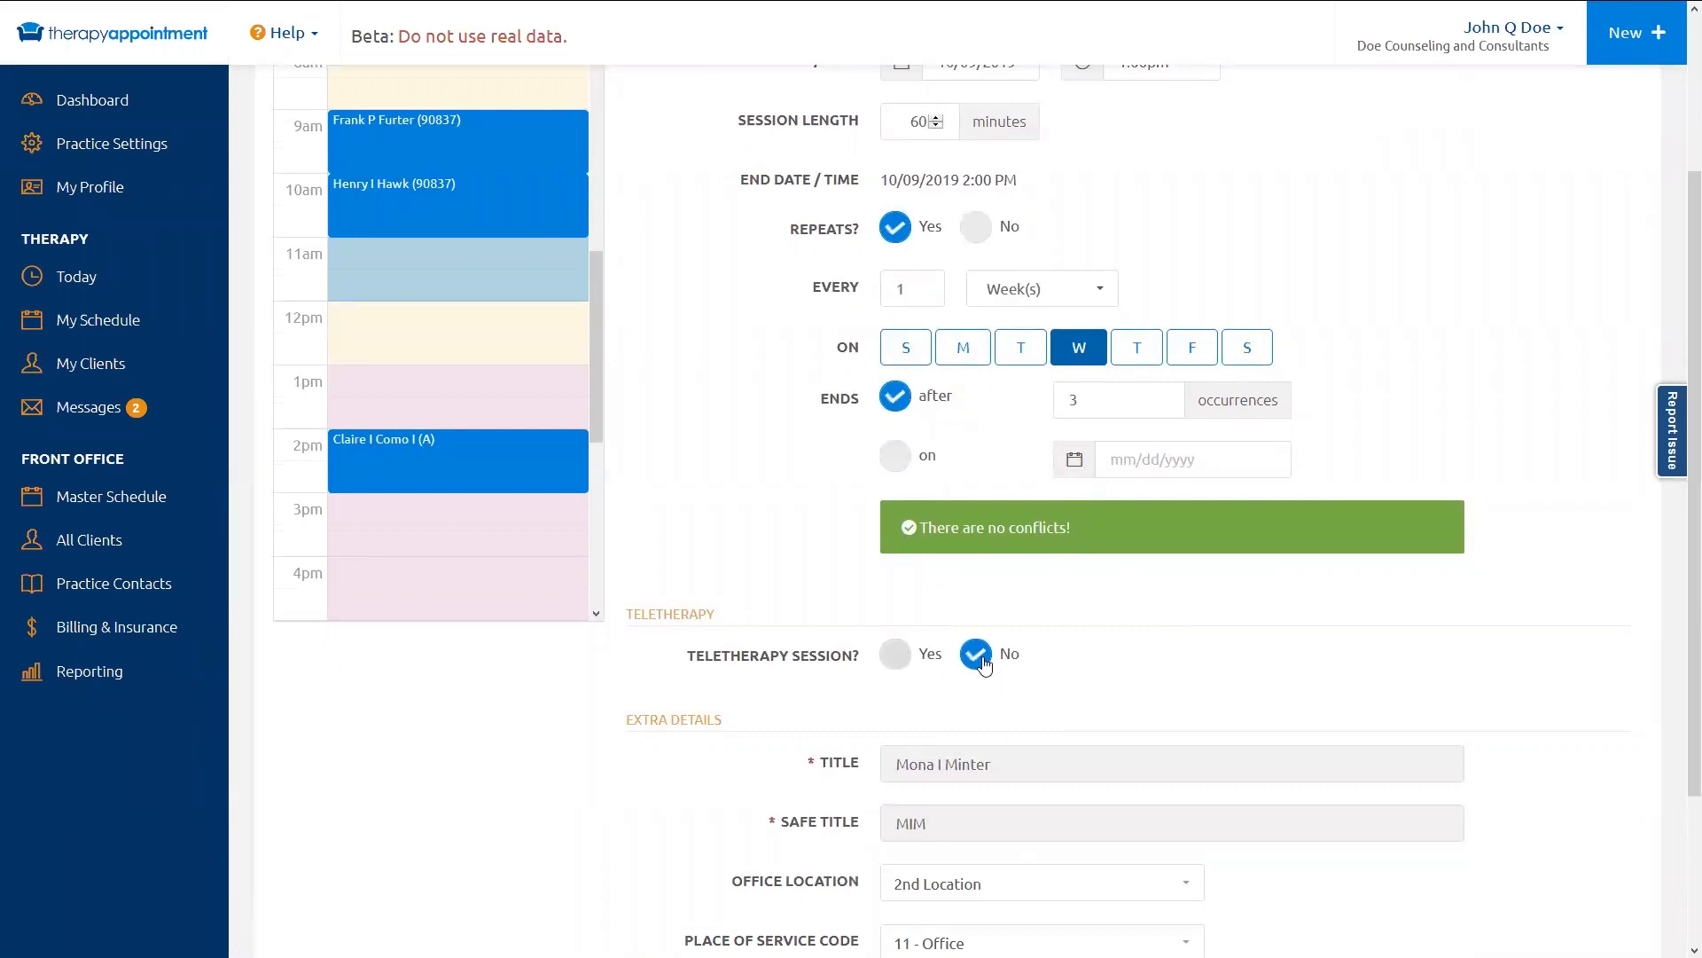
pyautogui.scroll(-3, 982, 690)
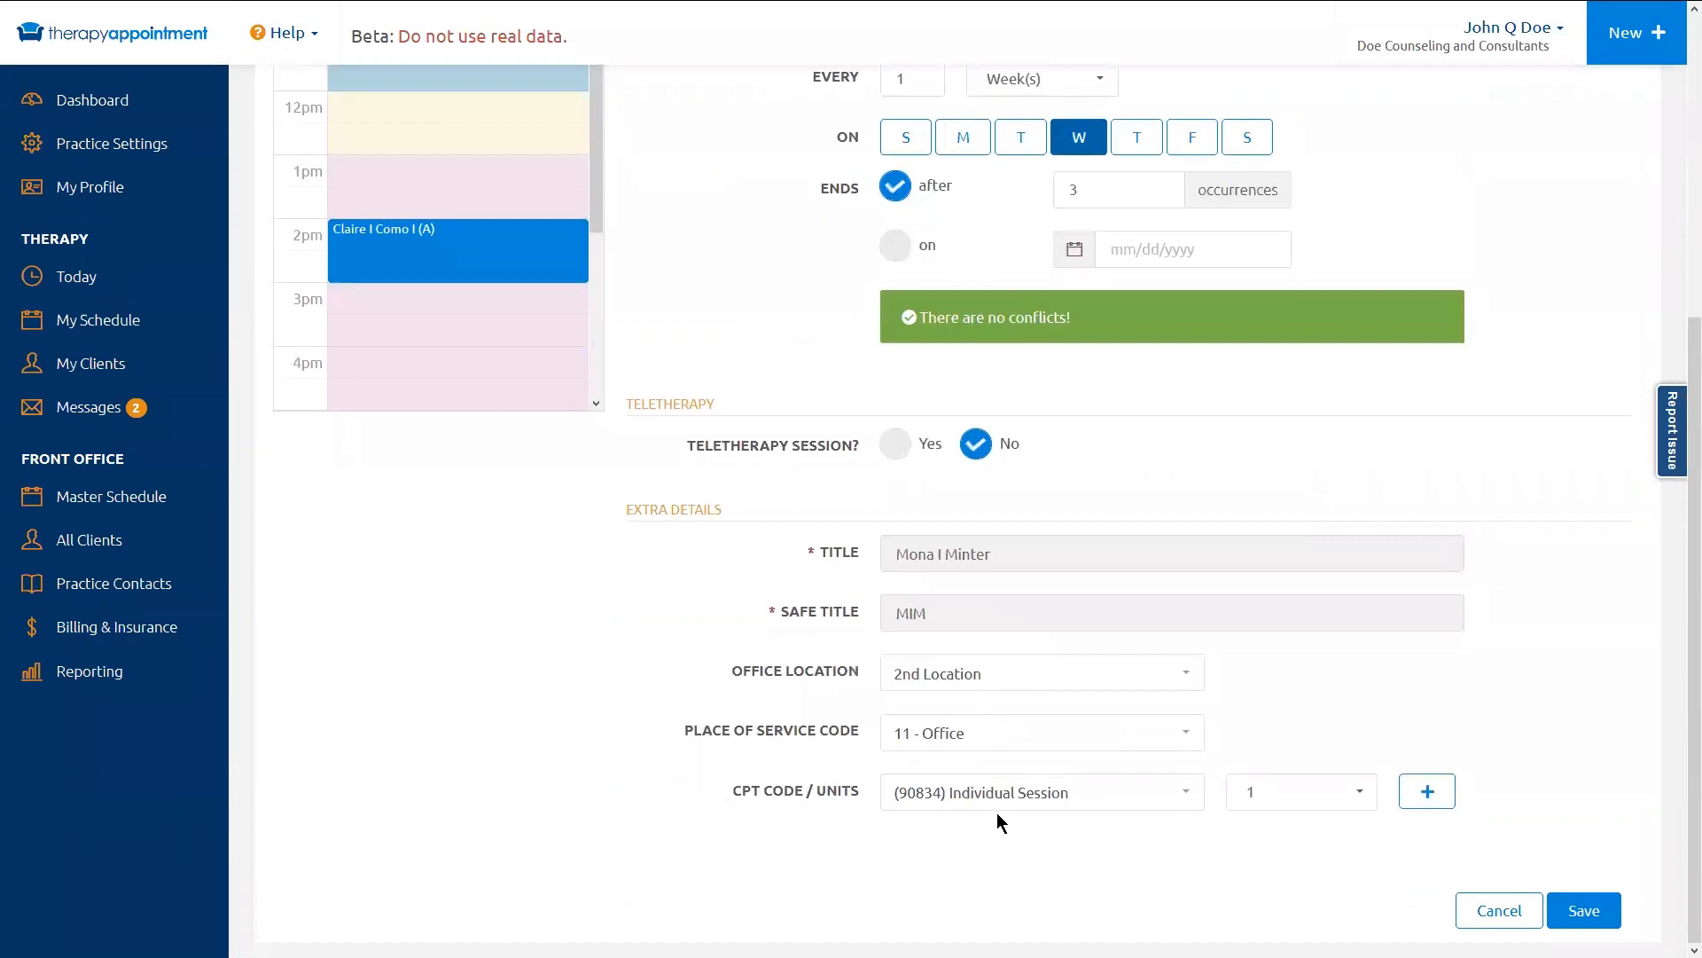
pyautogui.click(1111, 802)
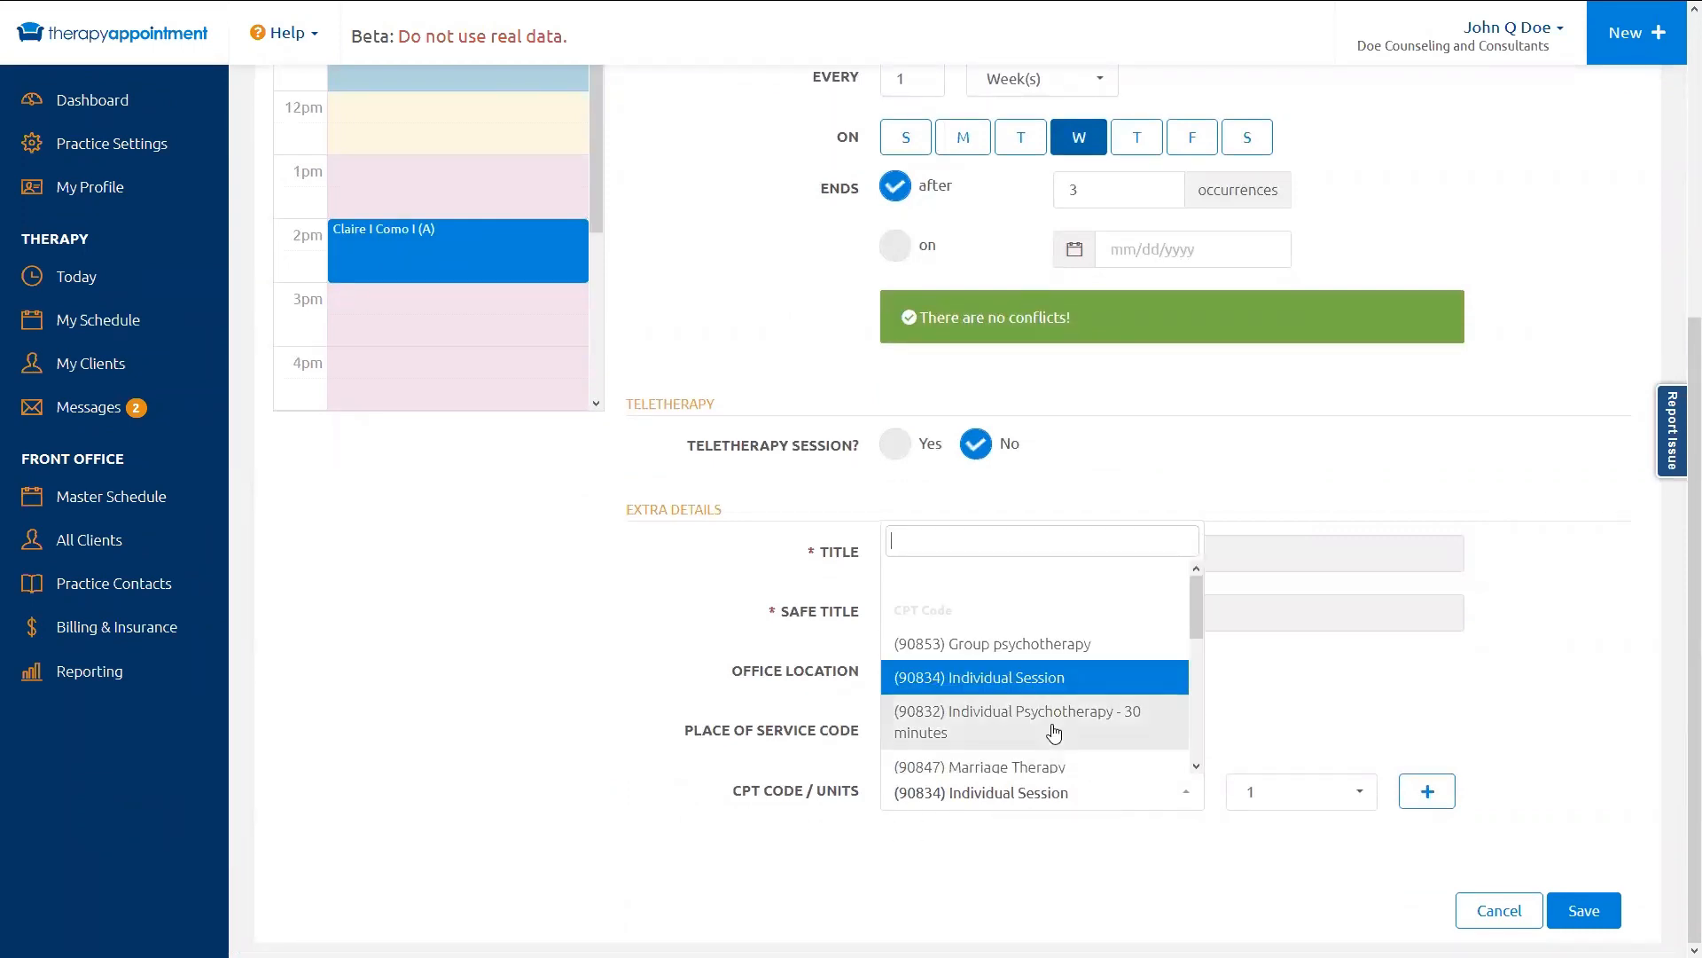
pyautogui.scroll(-2, 1007, 763)
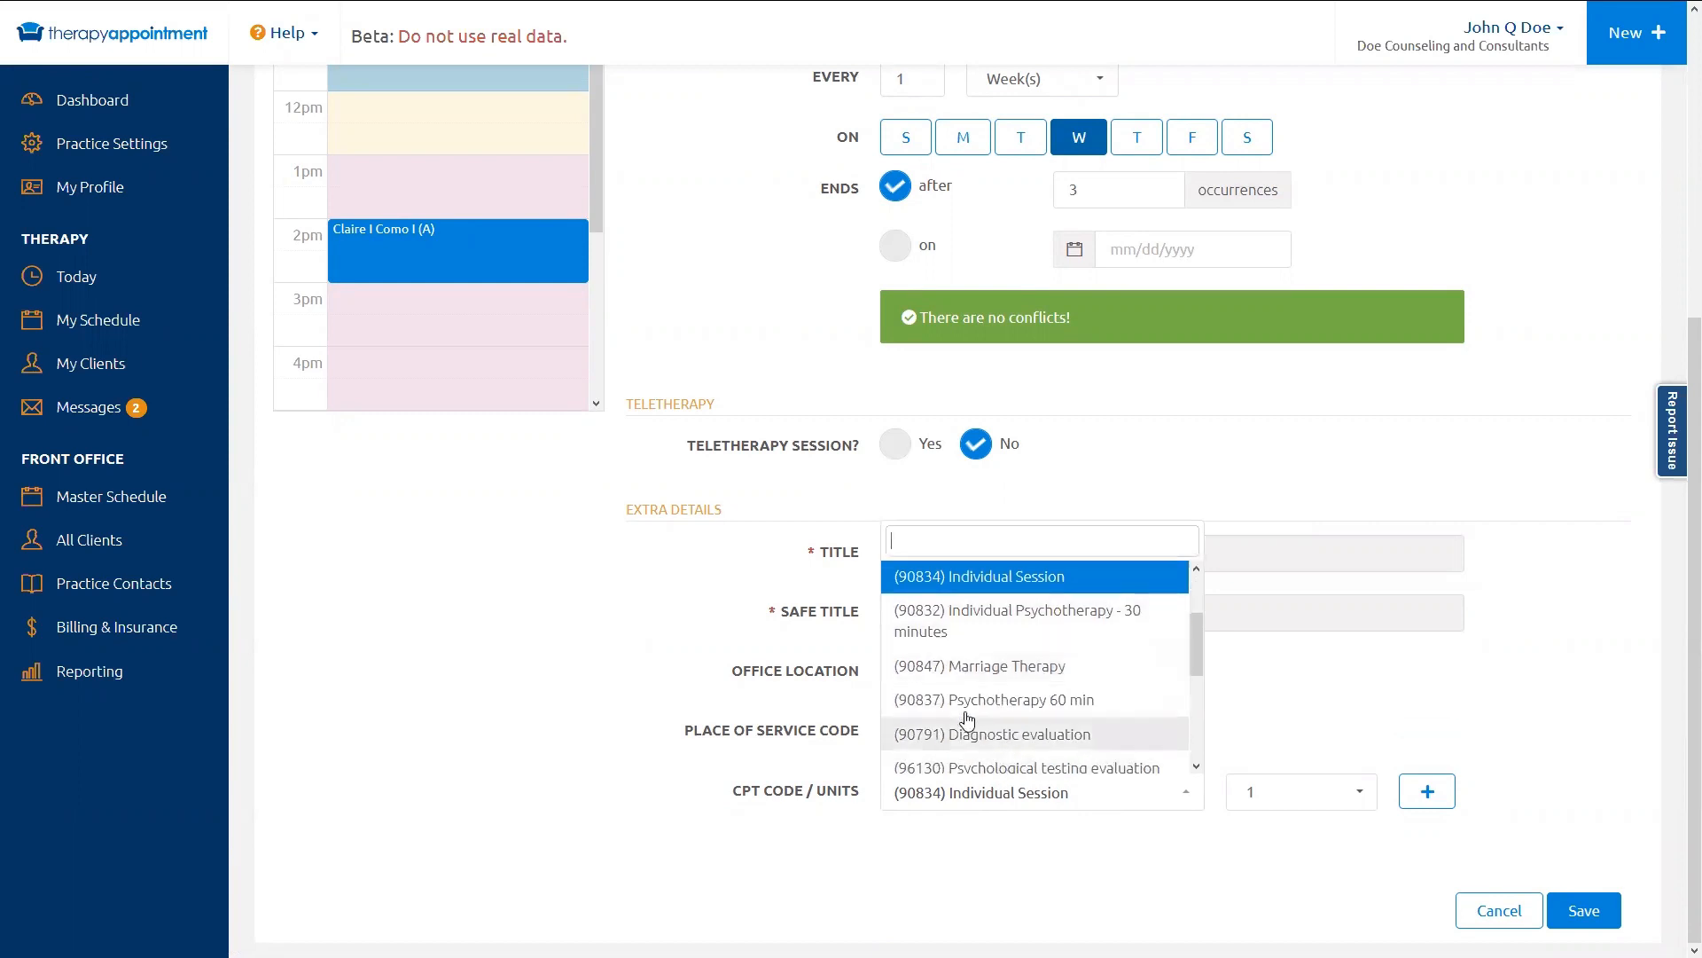
pyautogui.click(1015, 701)
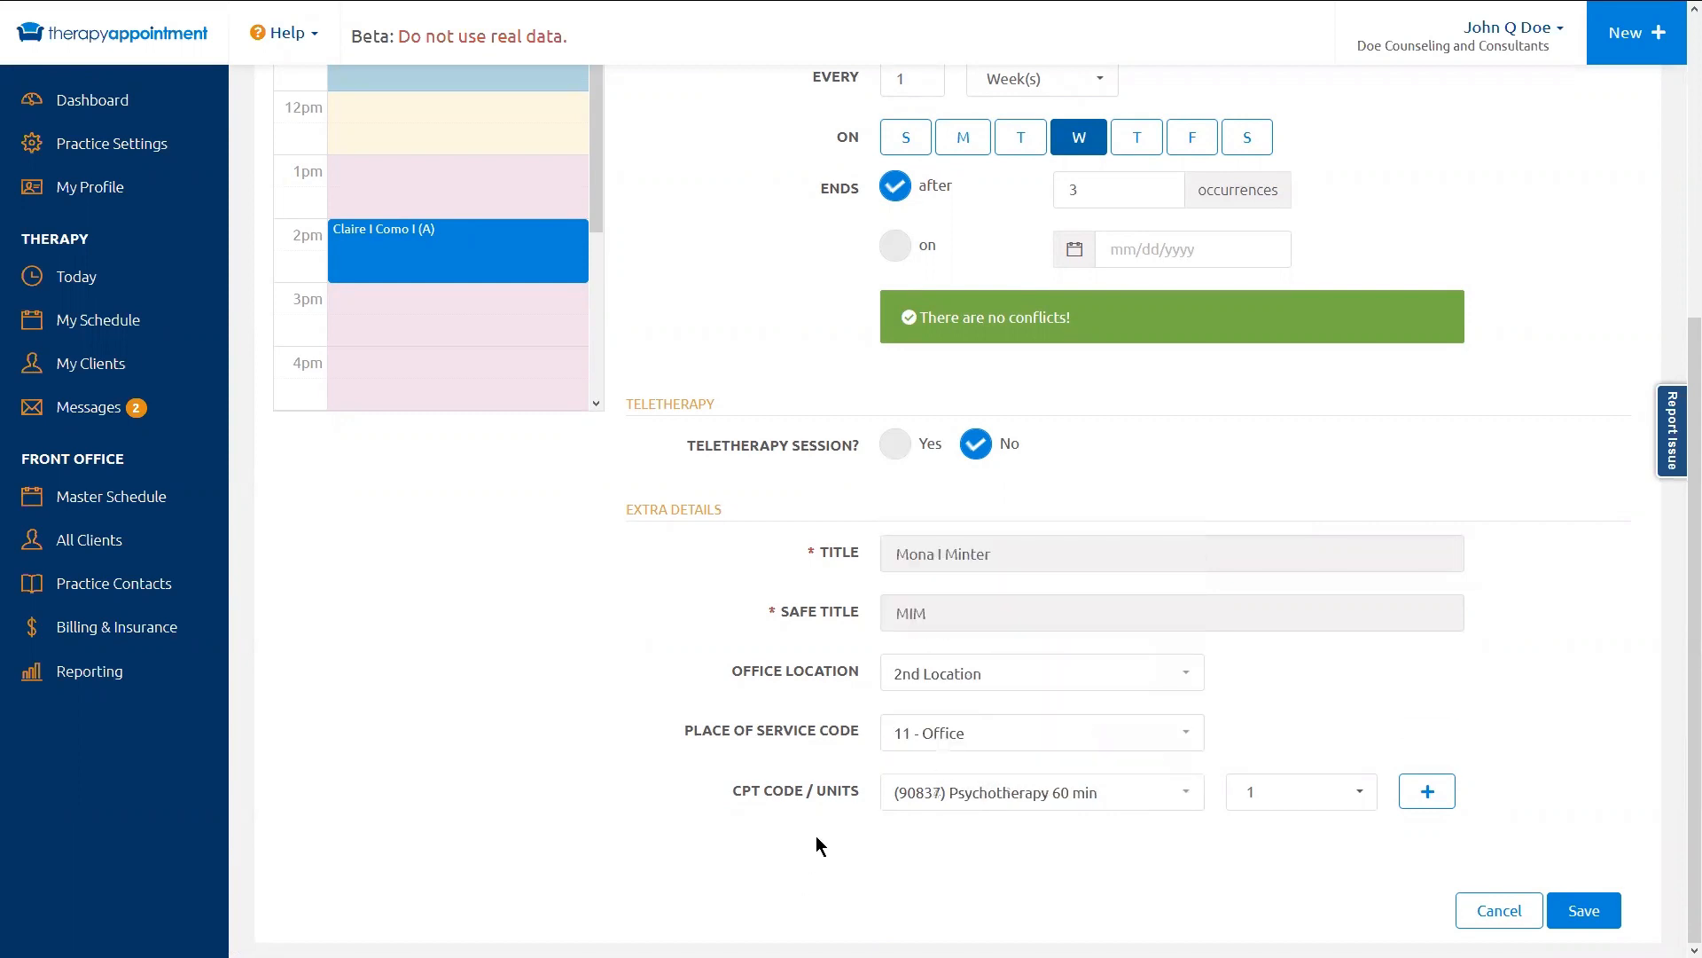
pyautogui.click(1583, 912)
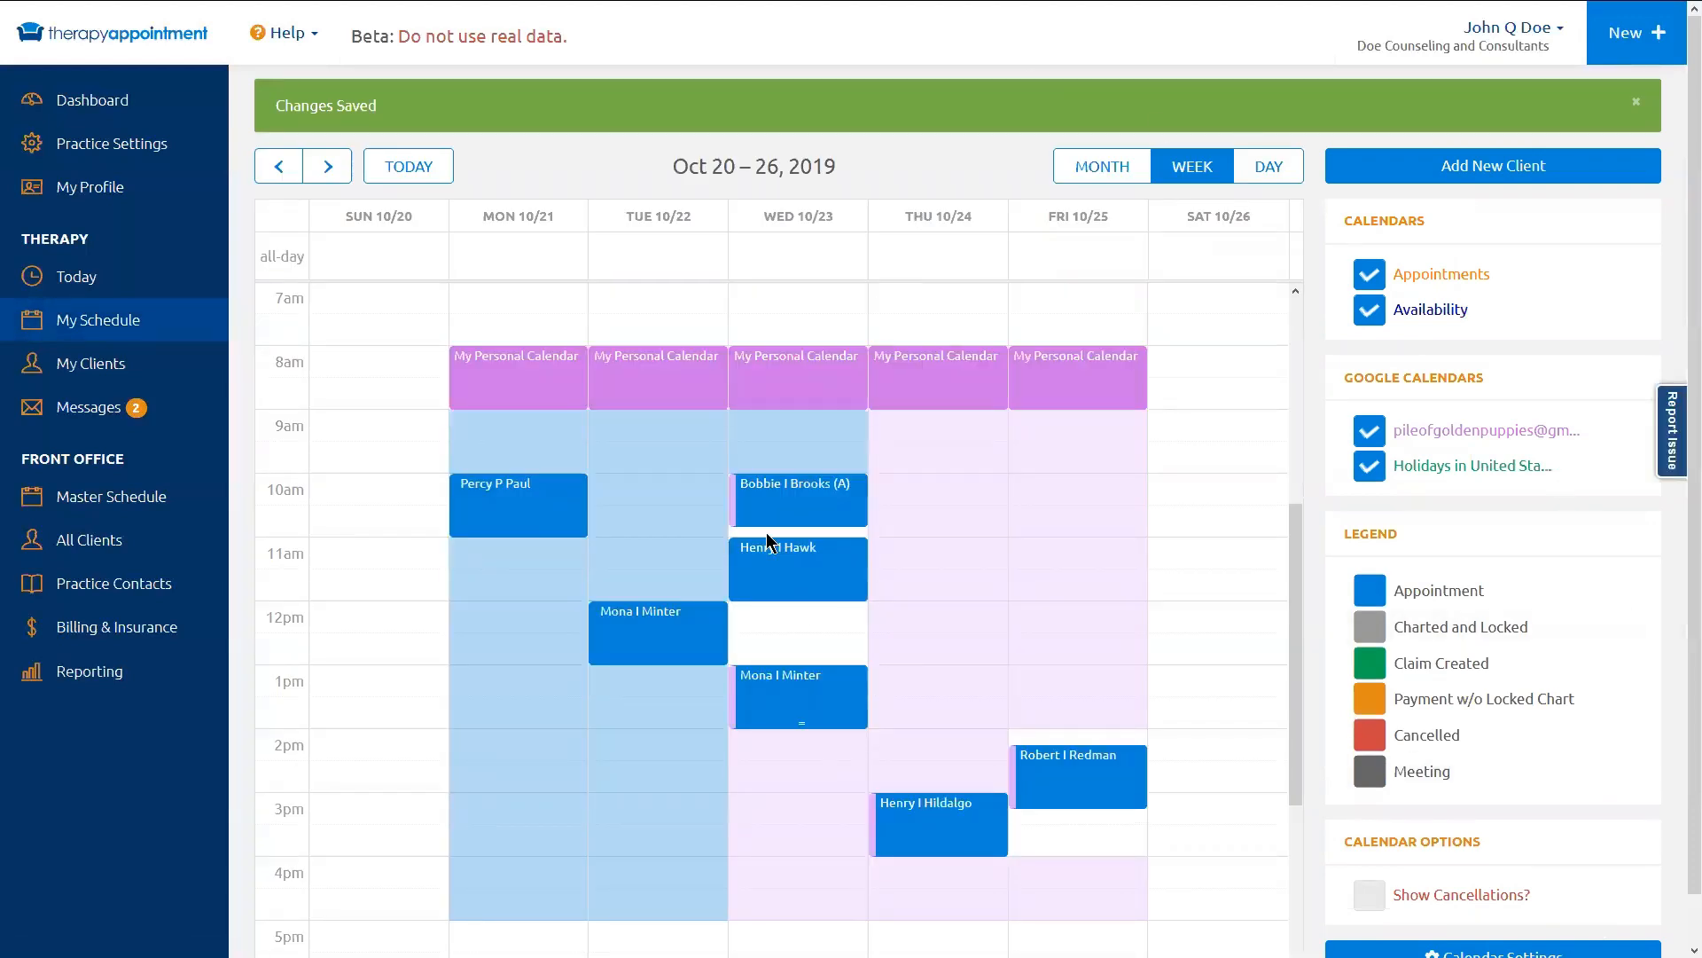
# Step: In the week of Oct 6 – 12, create the meeting "out for lunch" on Oct 10 at 11:00 am and extend it to 1:00 pm
pyautogui.click(271, 176)
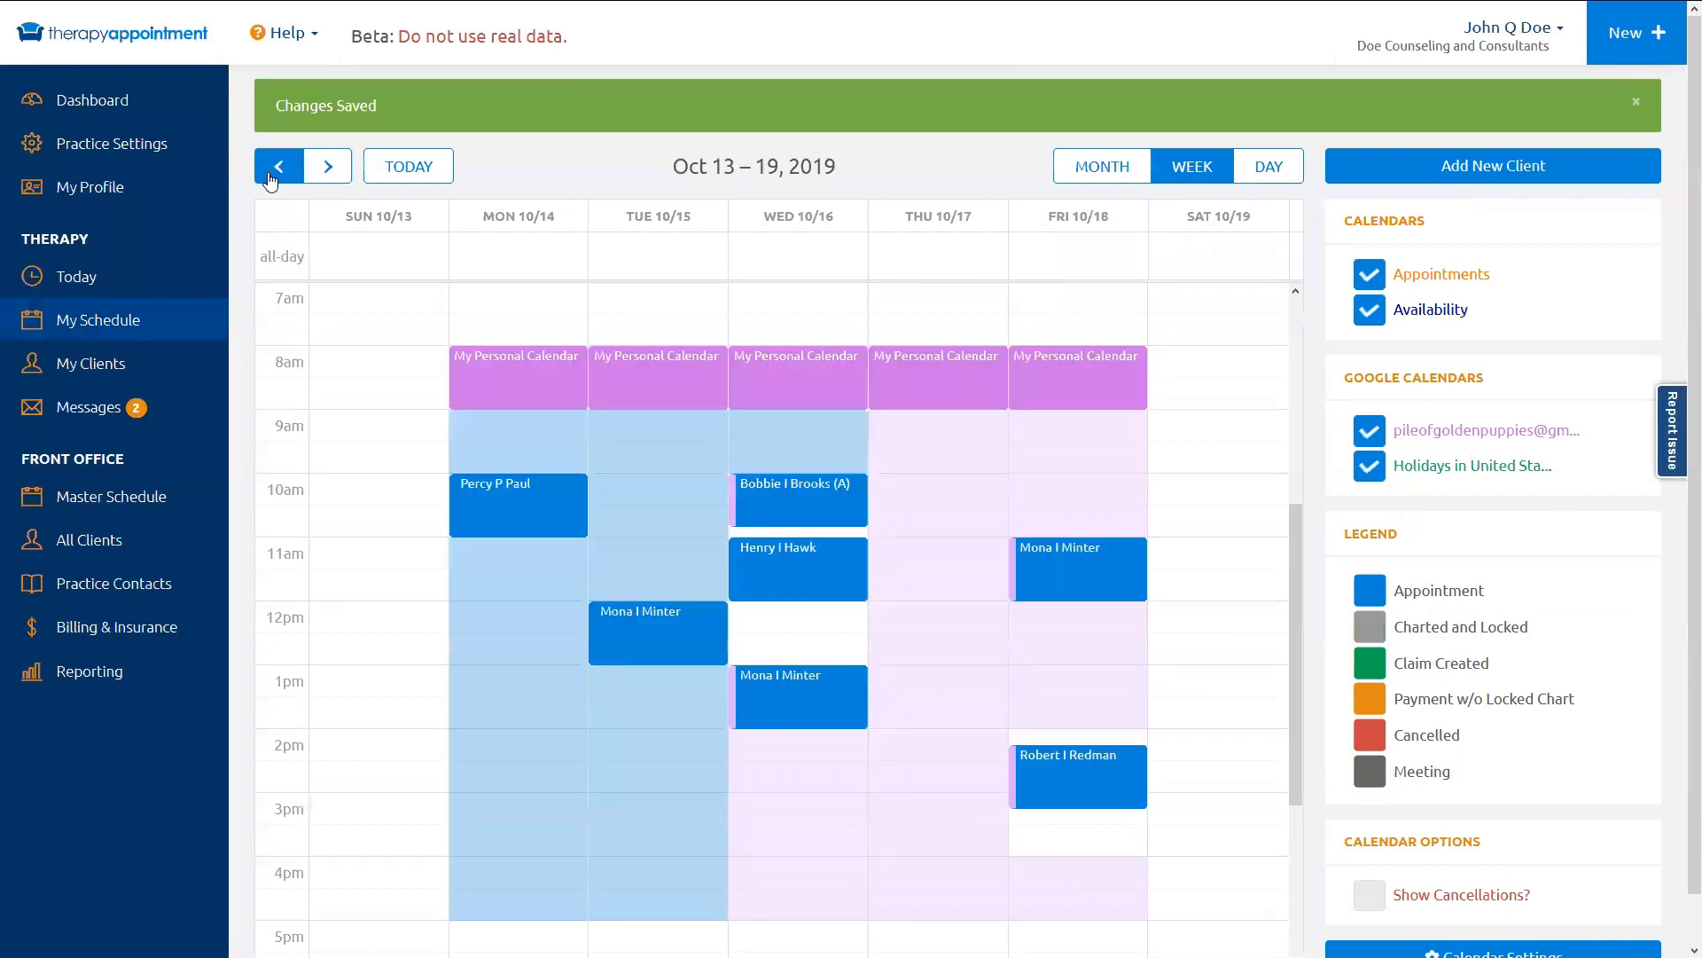
pyautogui.click(270, 175)
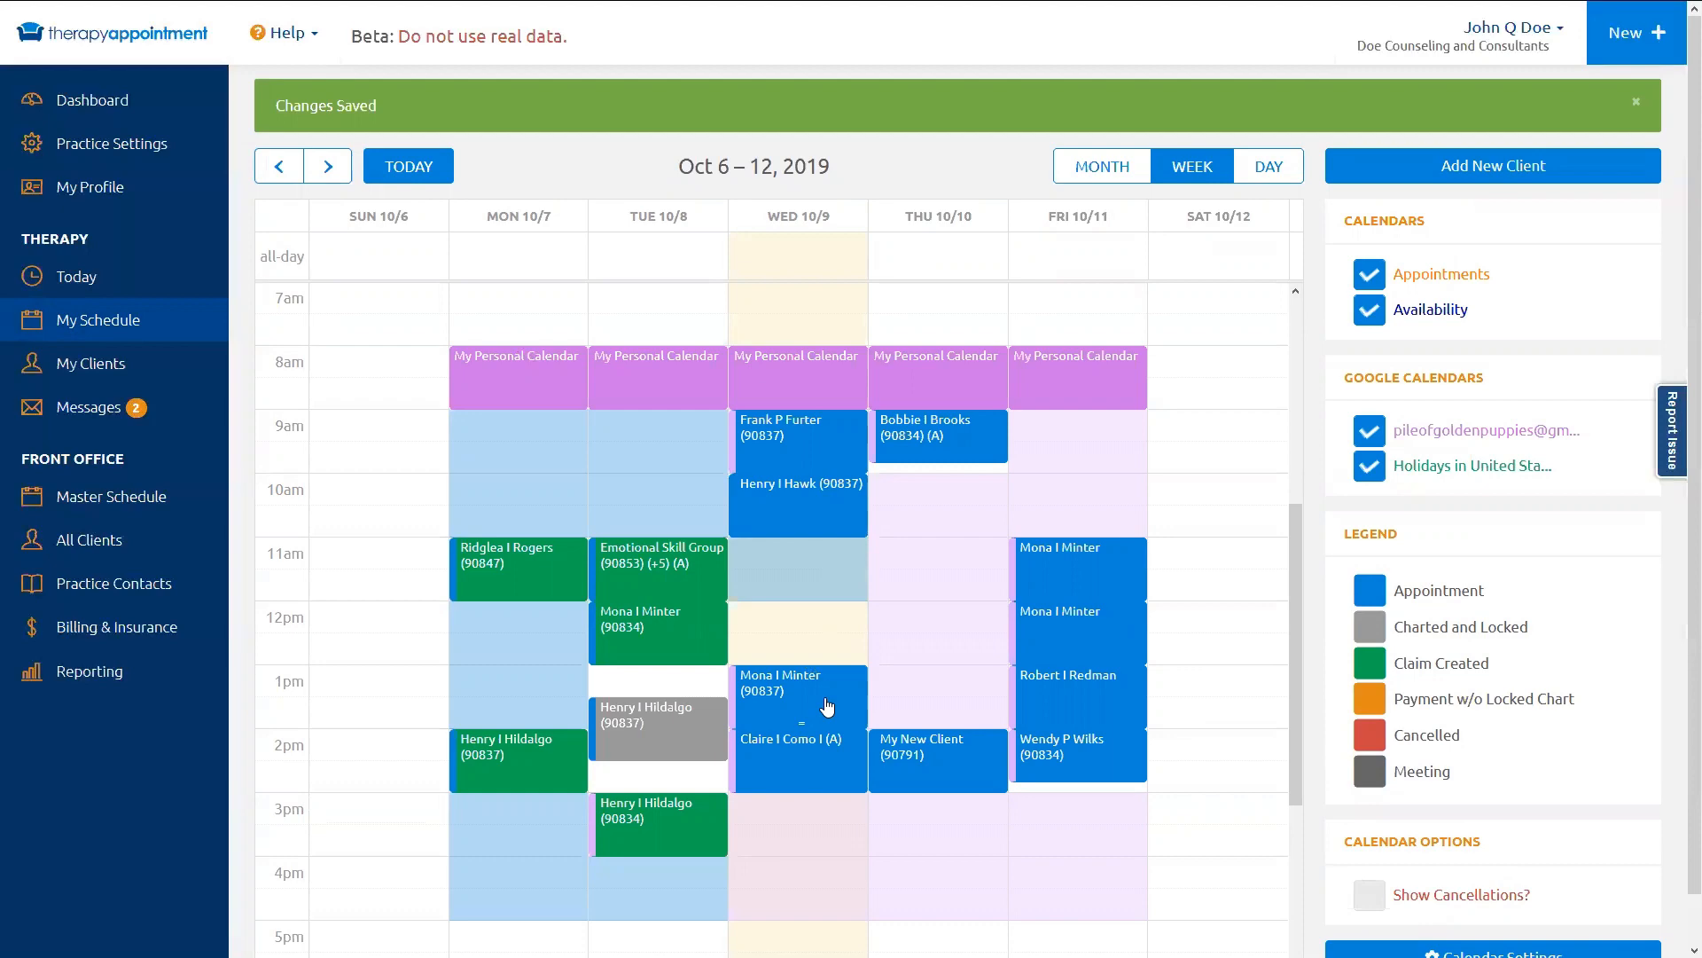
pyautogui.click(929, 562)
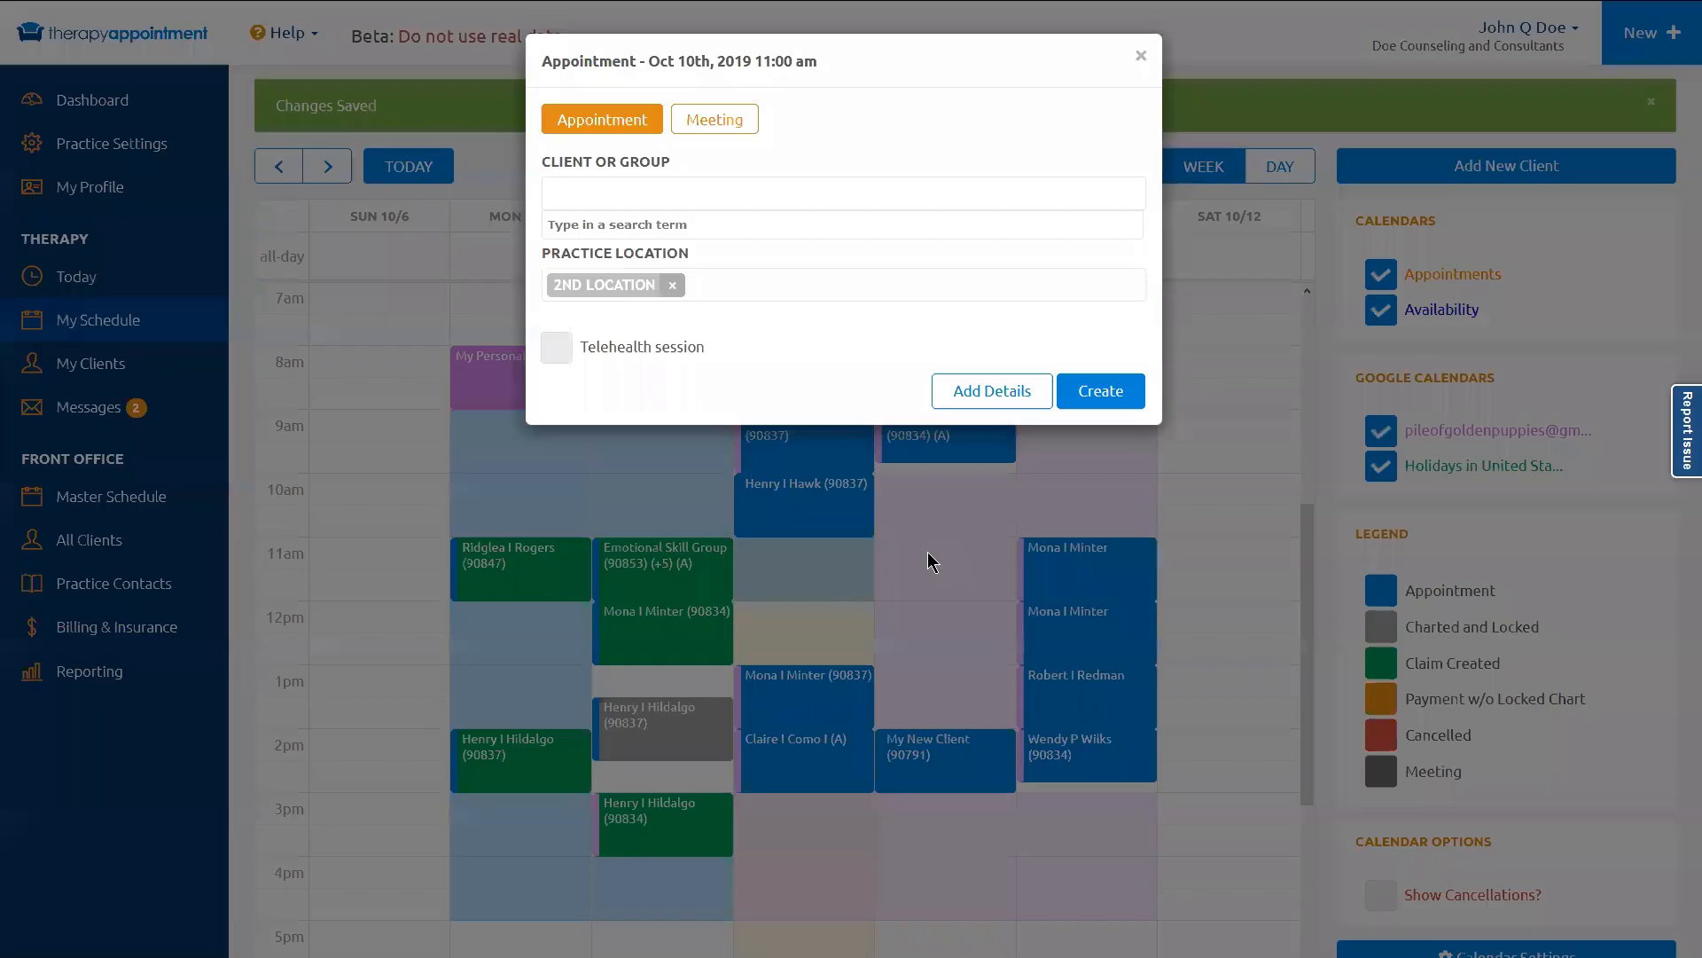
pyautogui.click(722, 128)
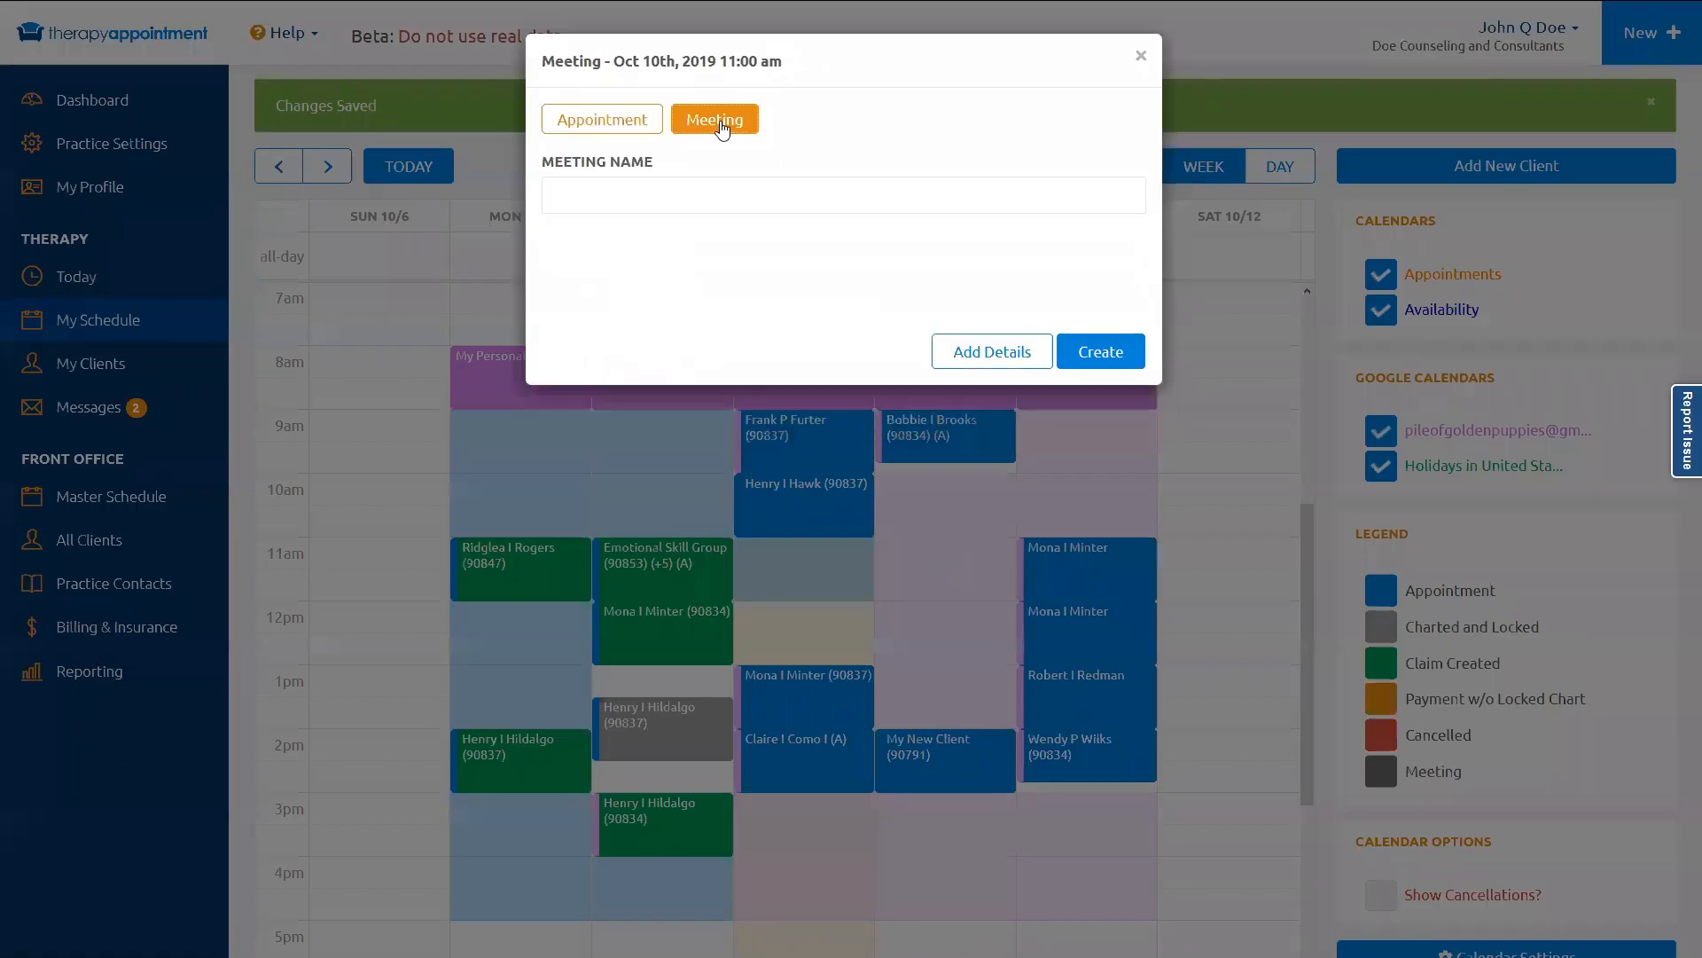
pyautogui.click(669, 195)
pyautogui.write('o')
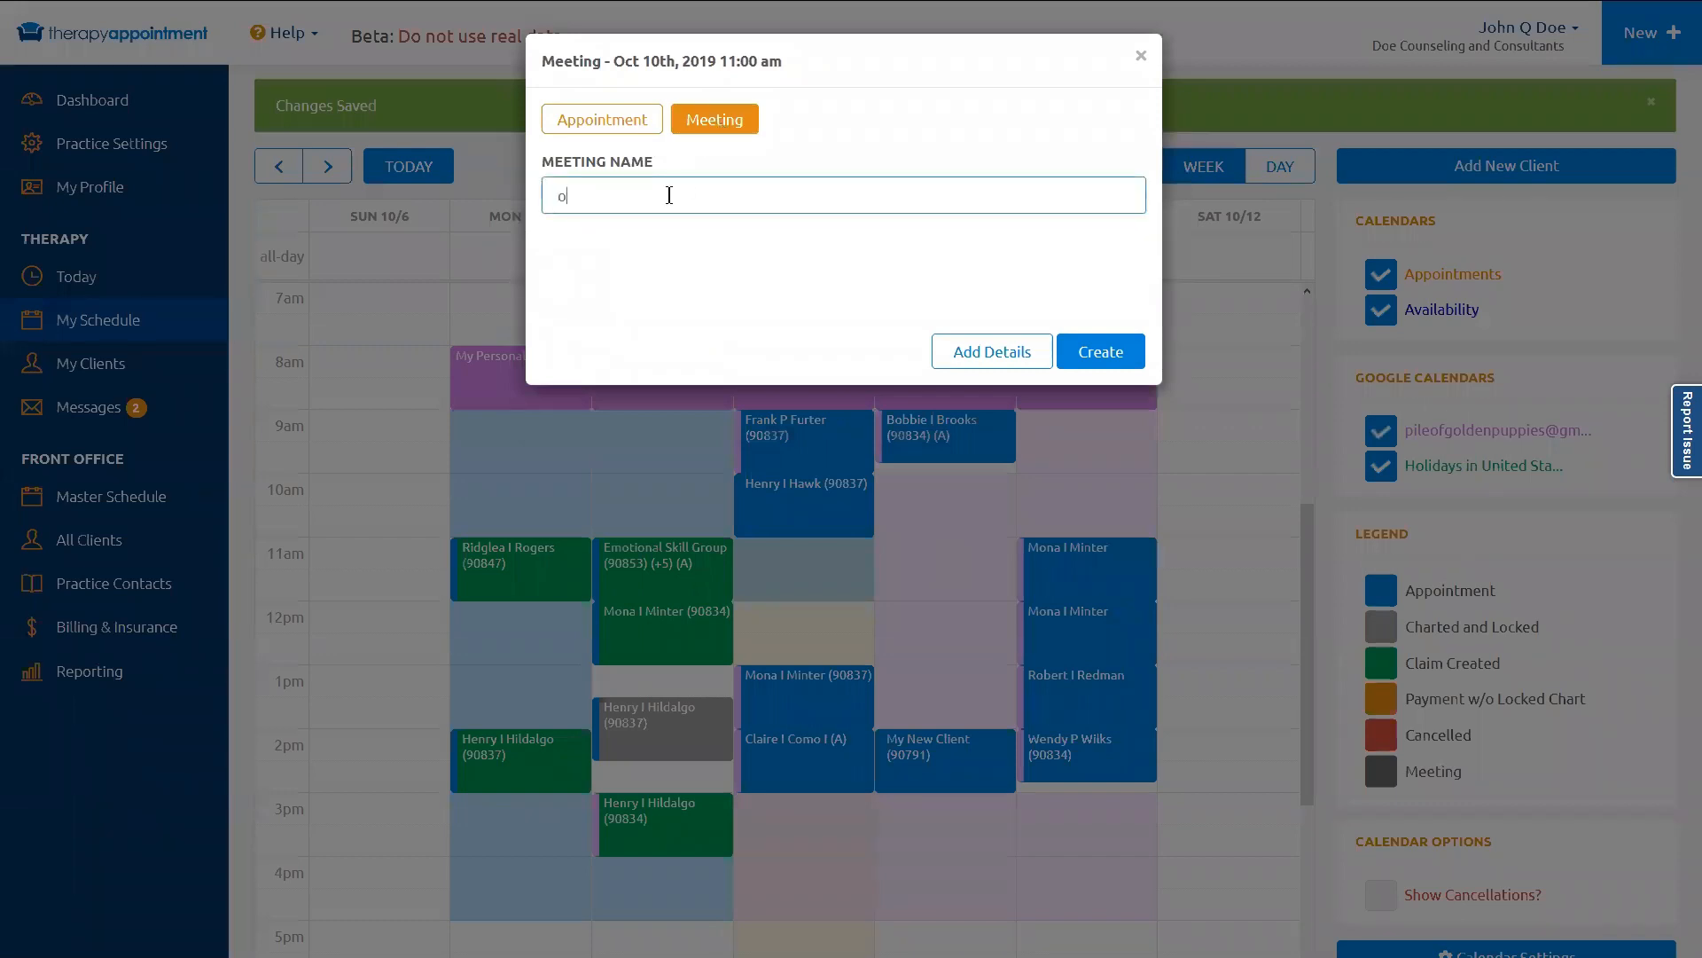
pyautogui.write('ut for lunch')
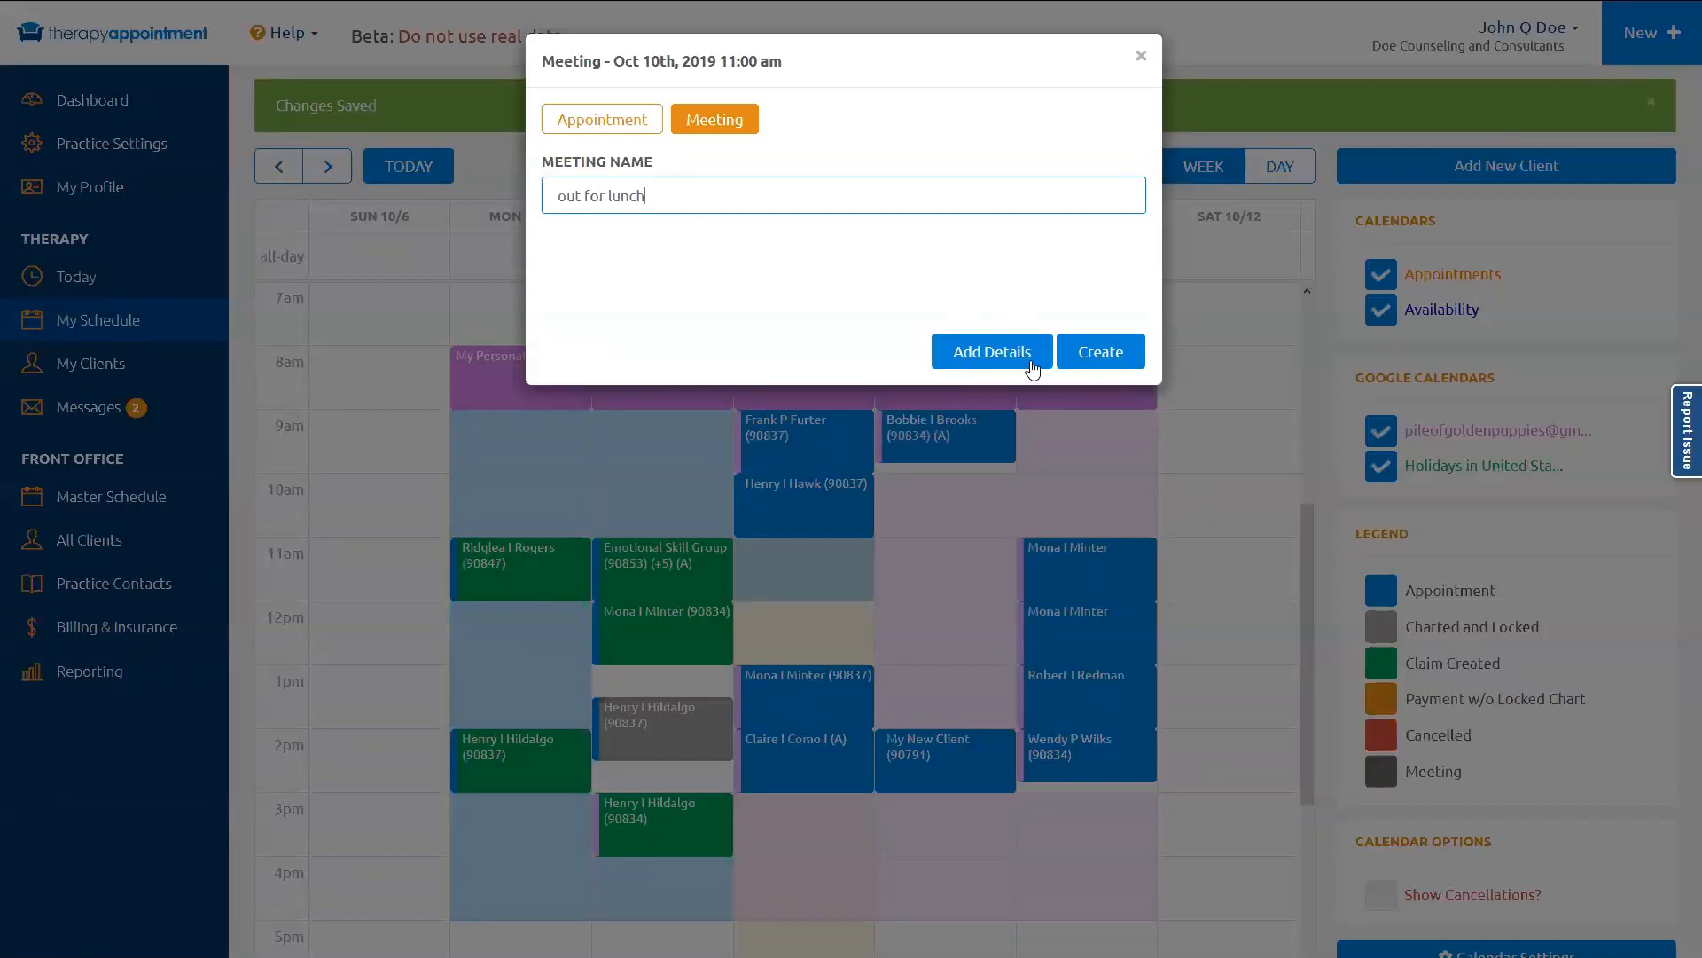
pyautogui.click(1110, 357)
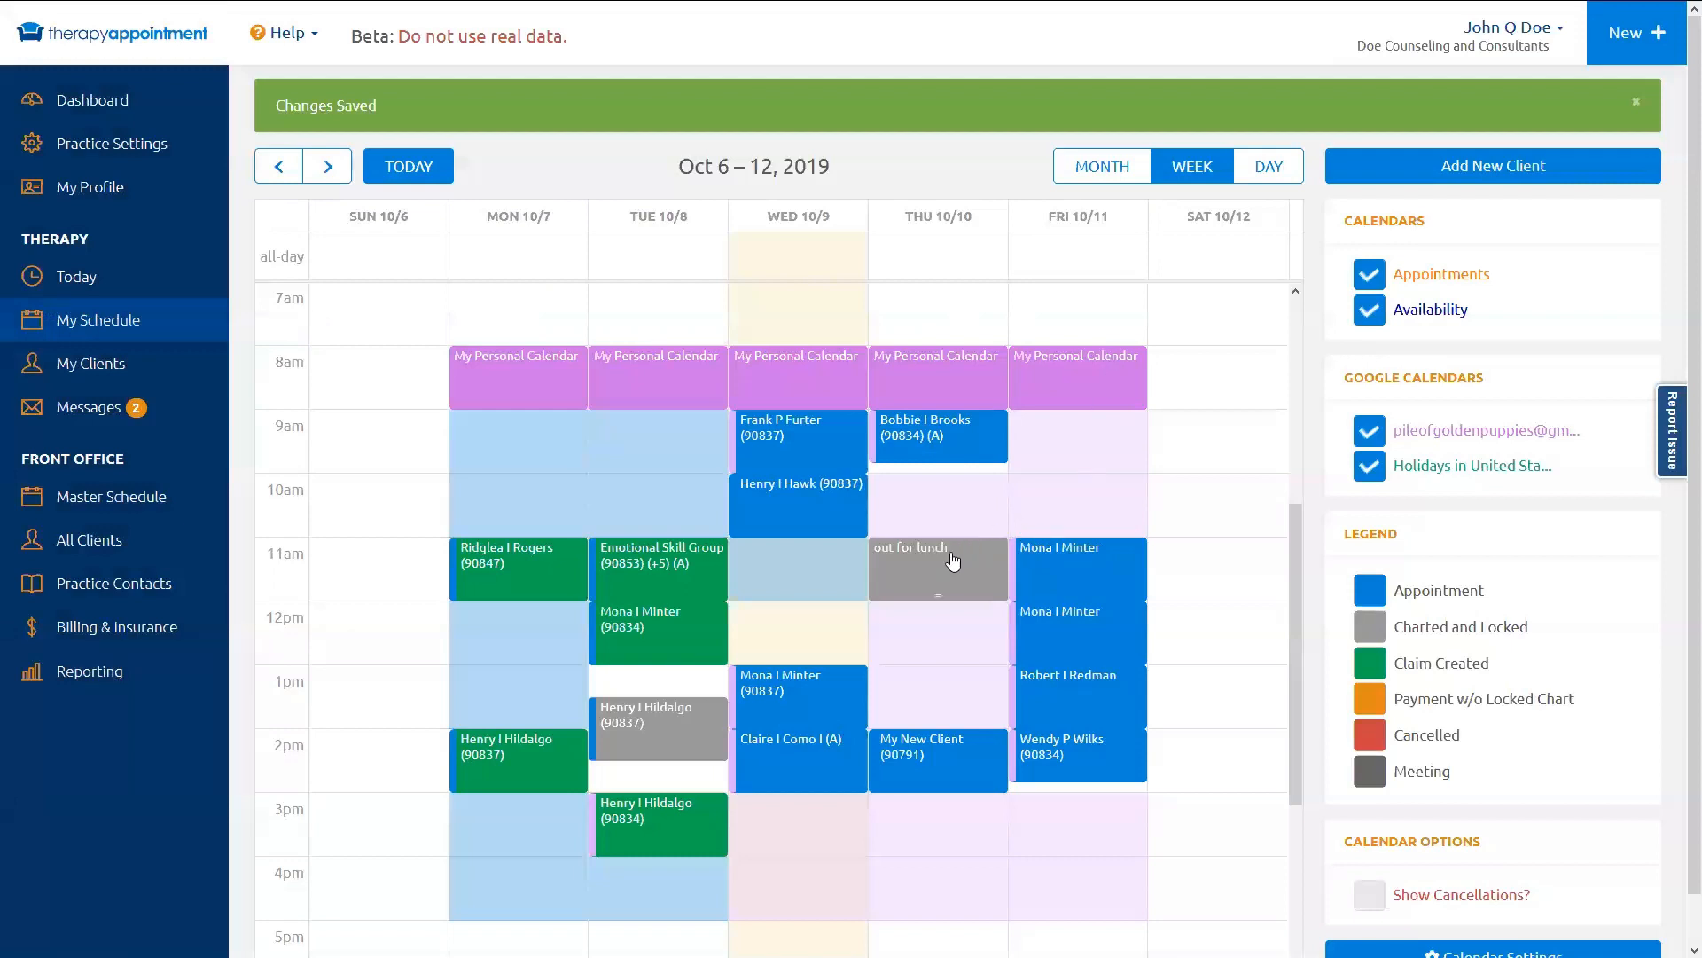
pyautogui.moveTo(939, 593); pyautogui.dragTo(936, 661)
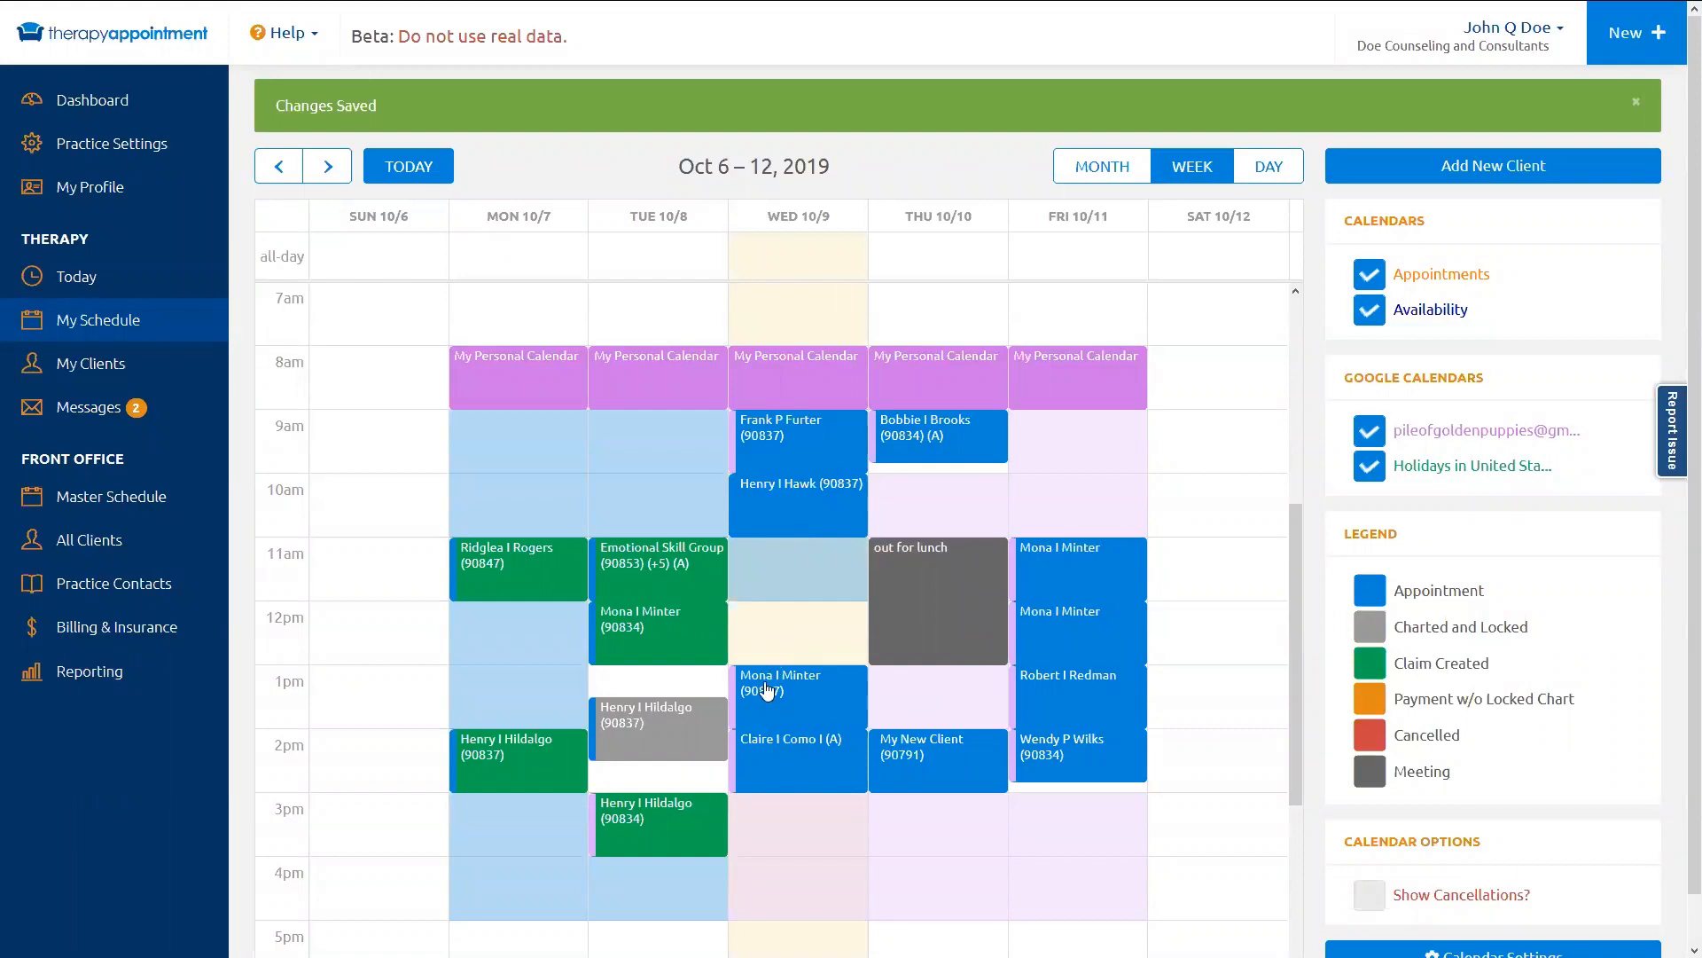
# Step: Reschedule Wednesday's 10 am appointment to 1 pm and move the existing 1 pm appointment to 11 am
pyautogui.moveTo(792, 515); pyautogui.dragTo(815, 692)
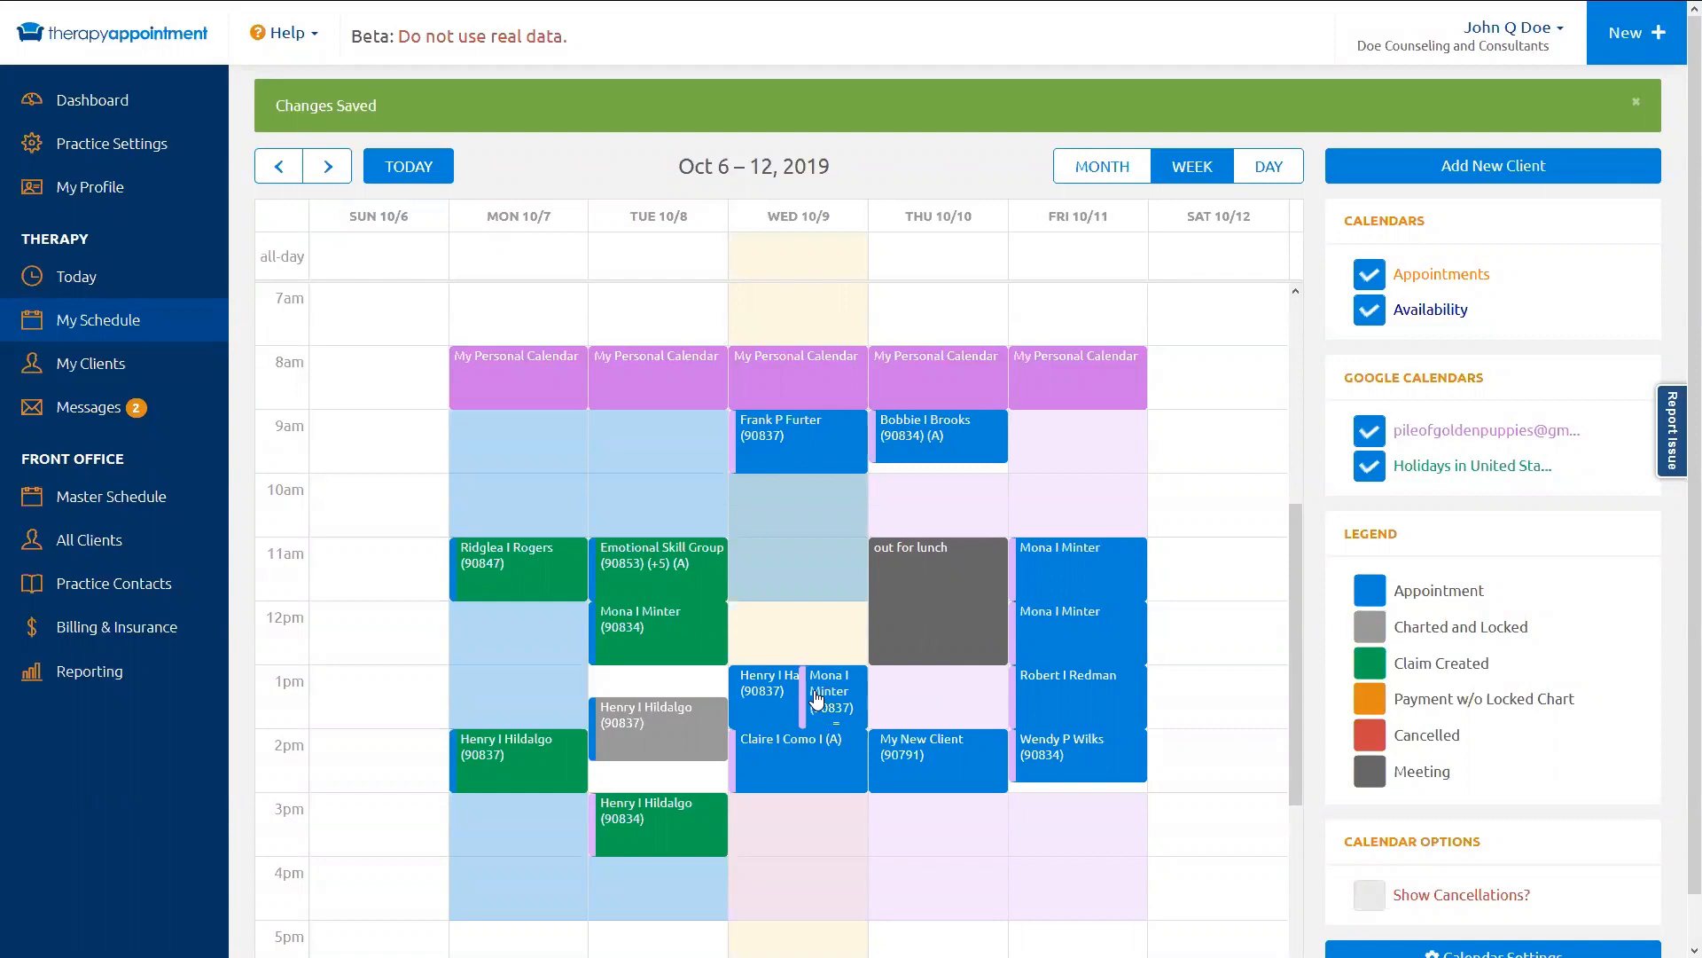
pyautogui.moveTo(818, 700); pyautogui.dragTo(801, 575)
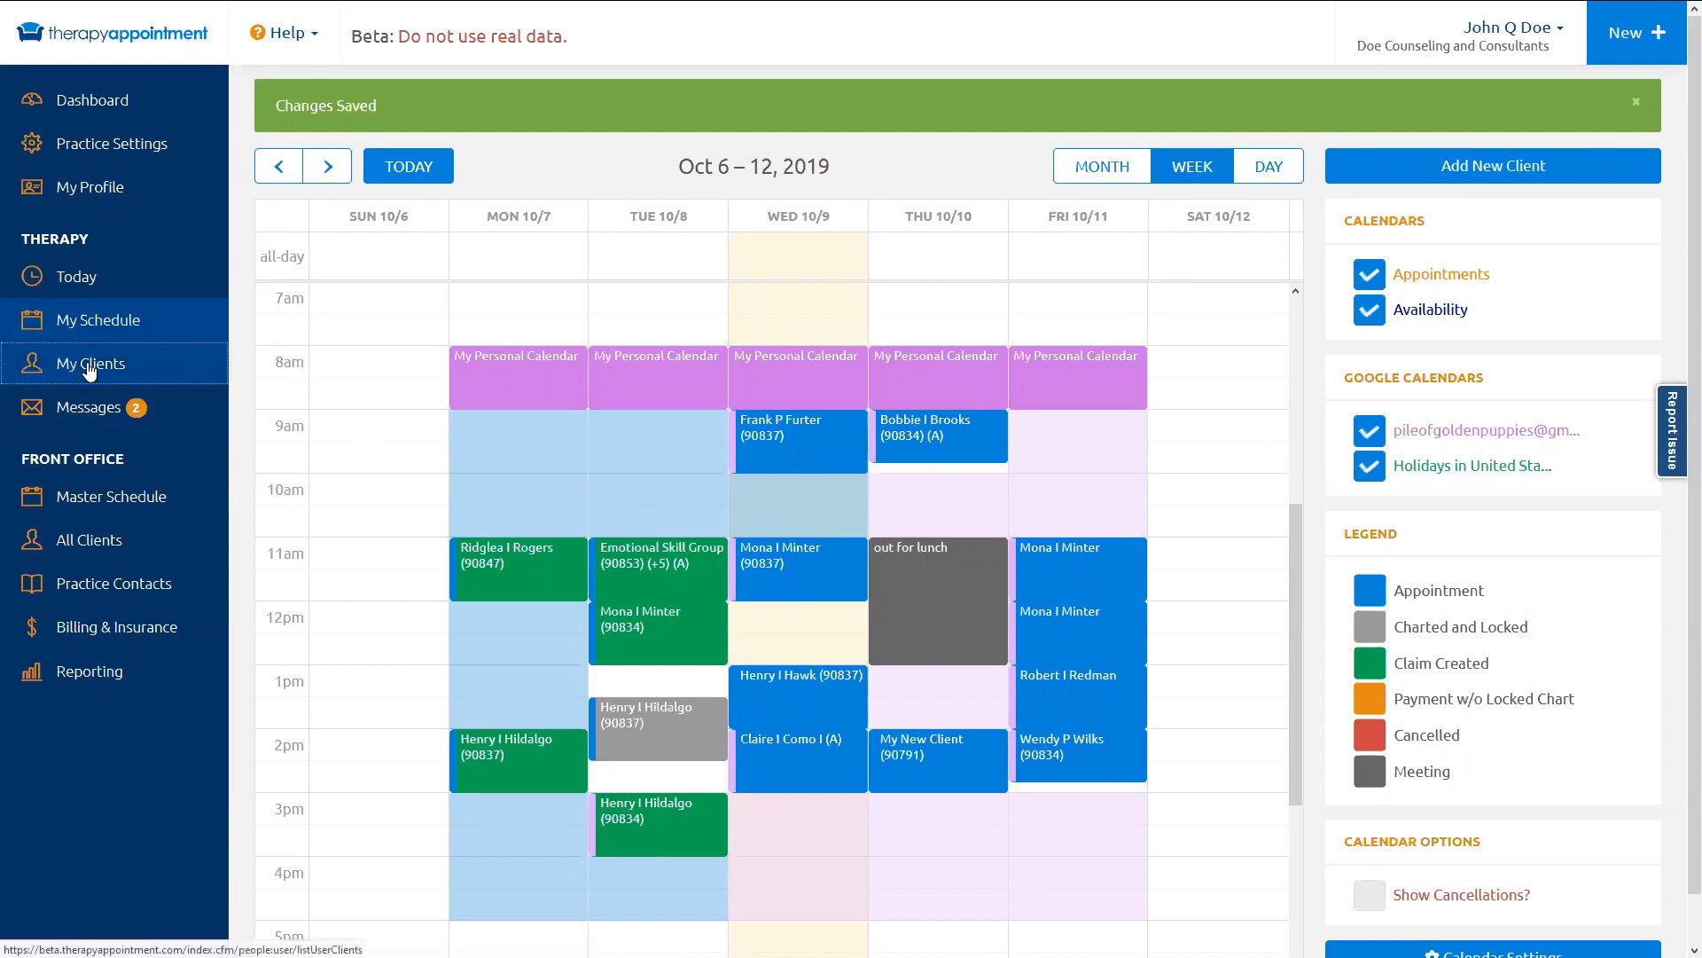
# Step: Open the Add Client form from My Clients and enable sending a portal invitation
pyautogui.click(155, 364)
pyautogui.click(1573, 160)
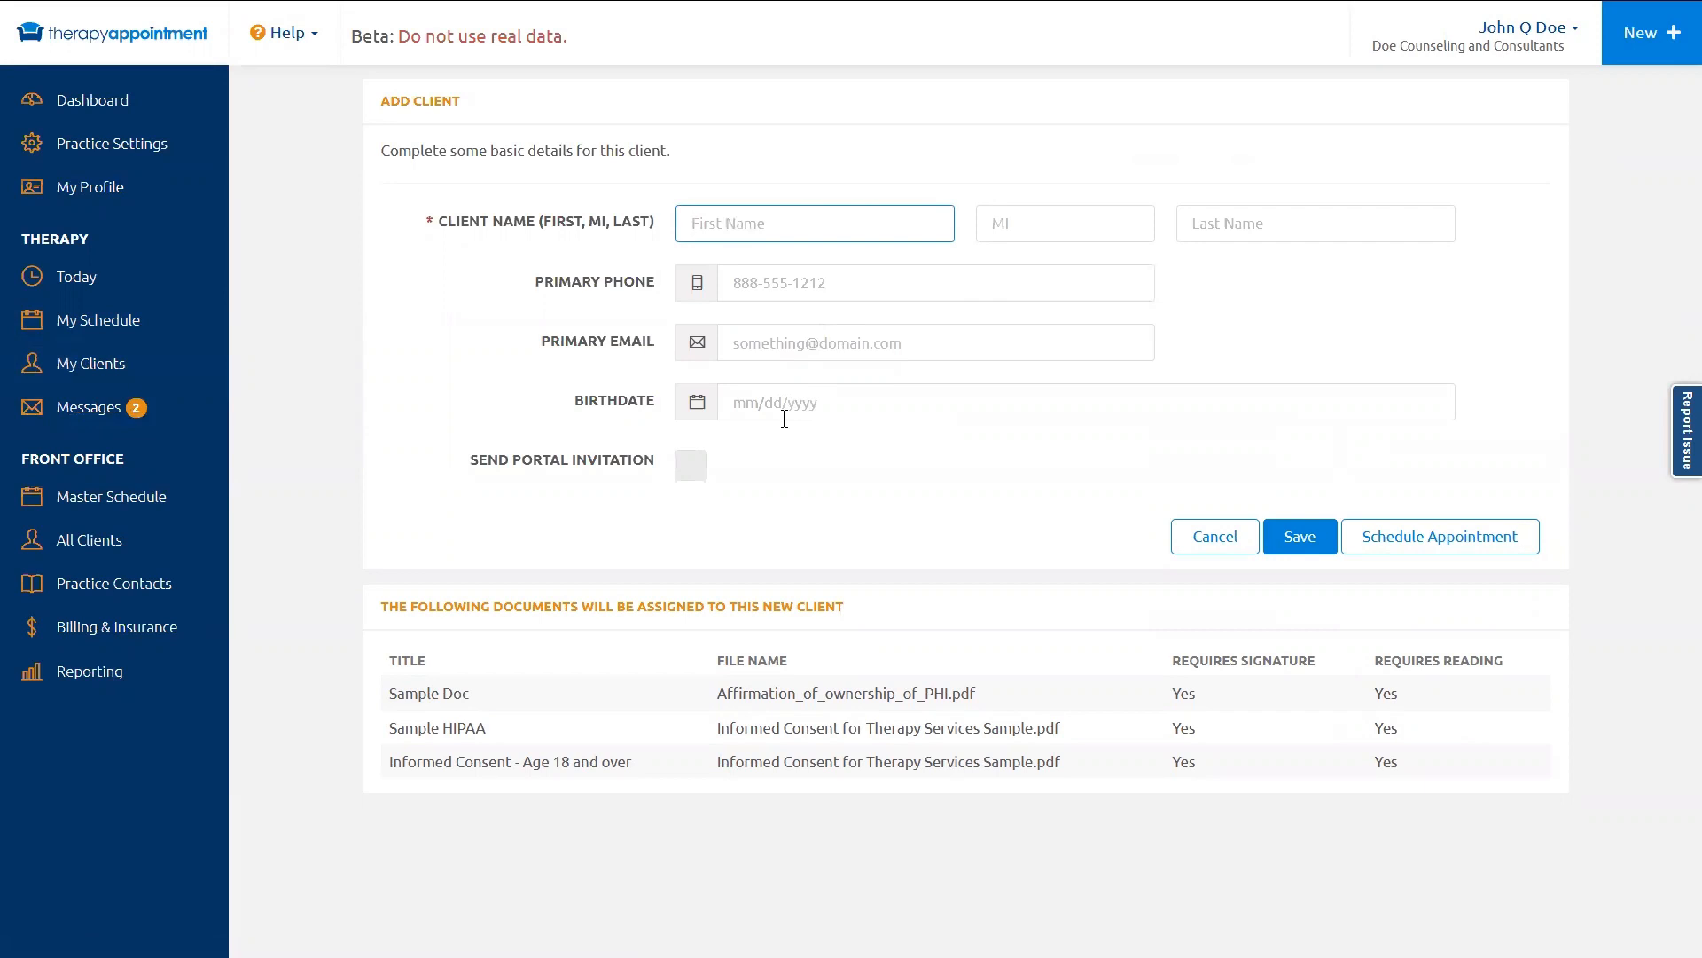
pyautogui.click(699, 477)
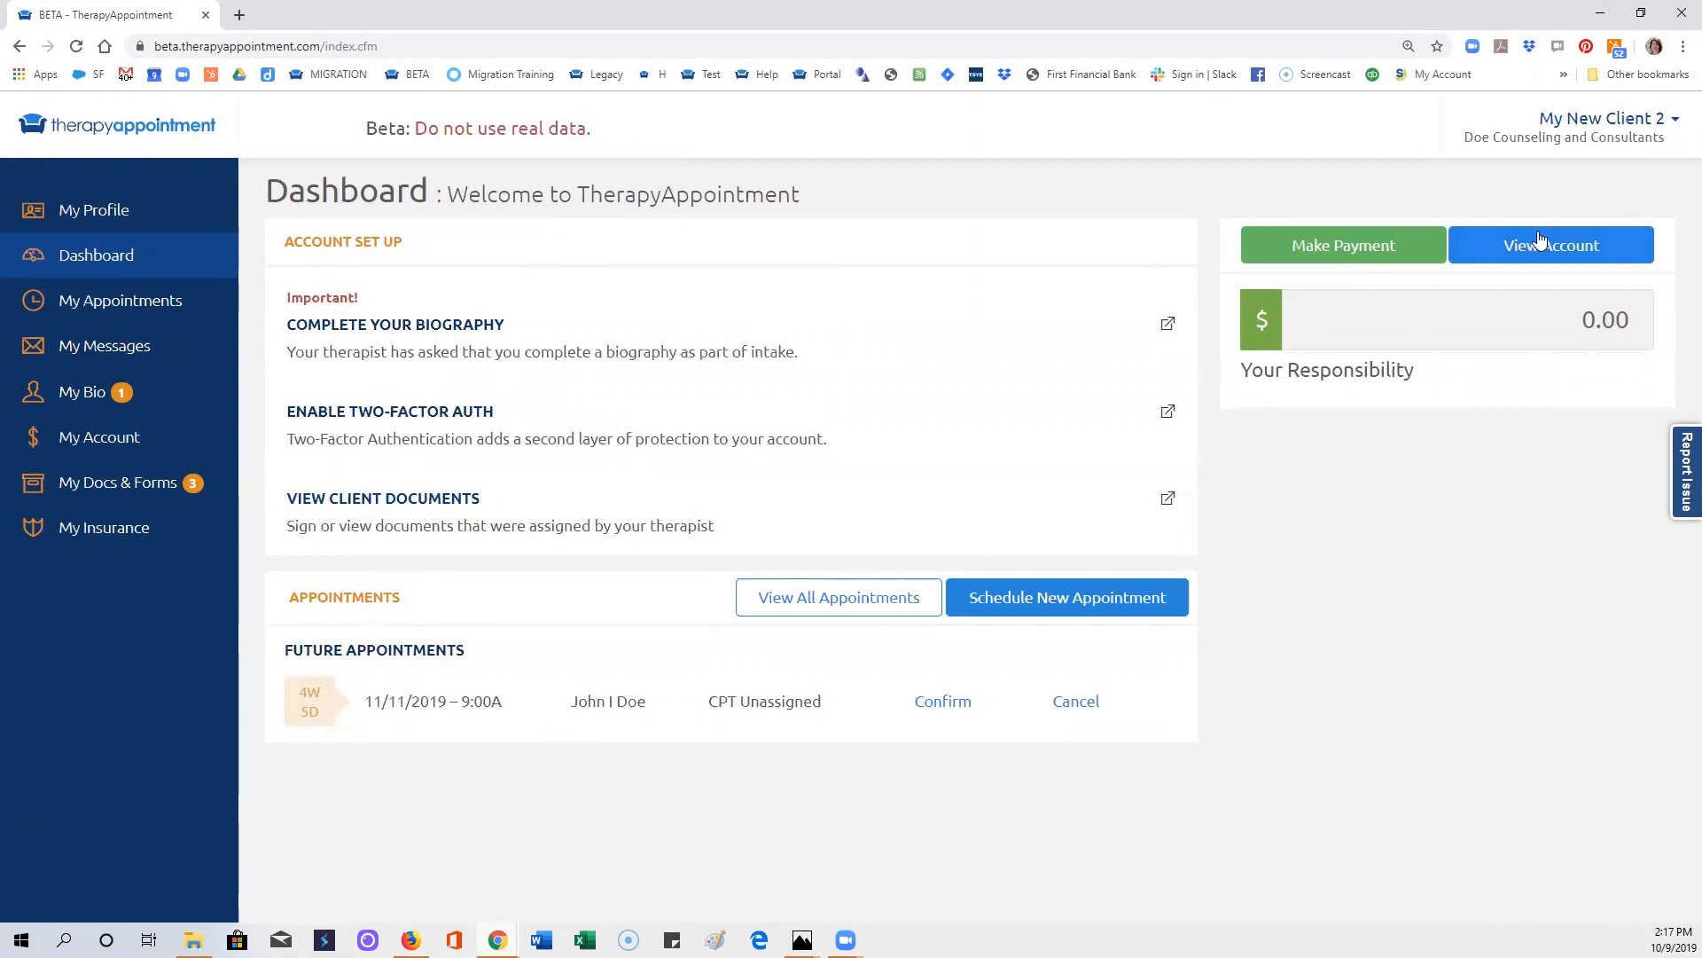
# Step: In the client portal, open My Profile and review the contact information, reminder settings, saved credit cards and login credentials
pyautogui.click(89, 213)
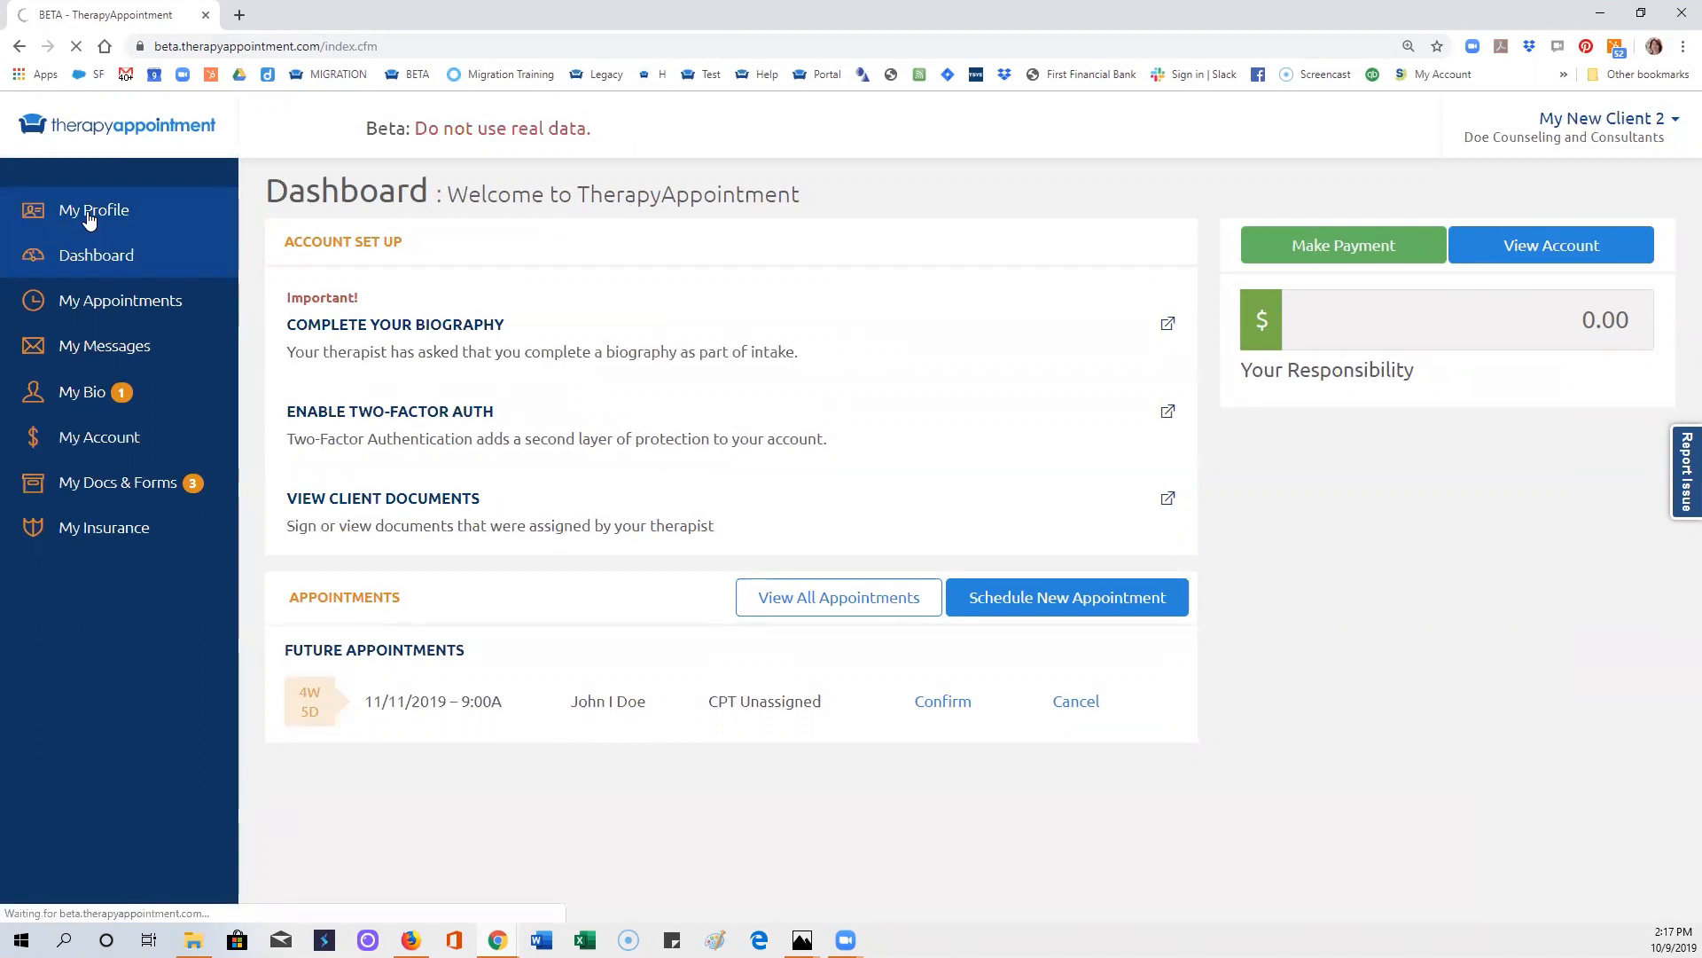
pyautogui.scroll(-7, 371, 282)
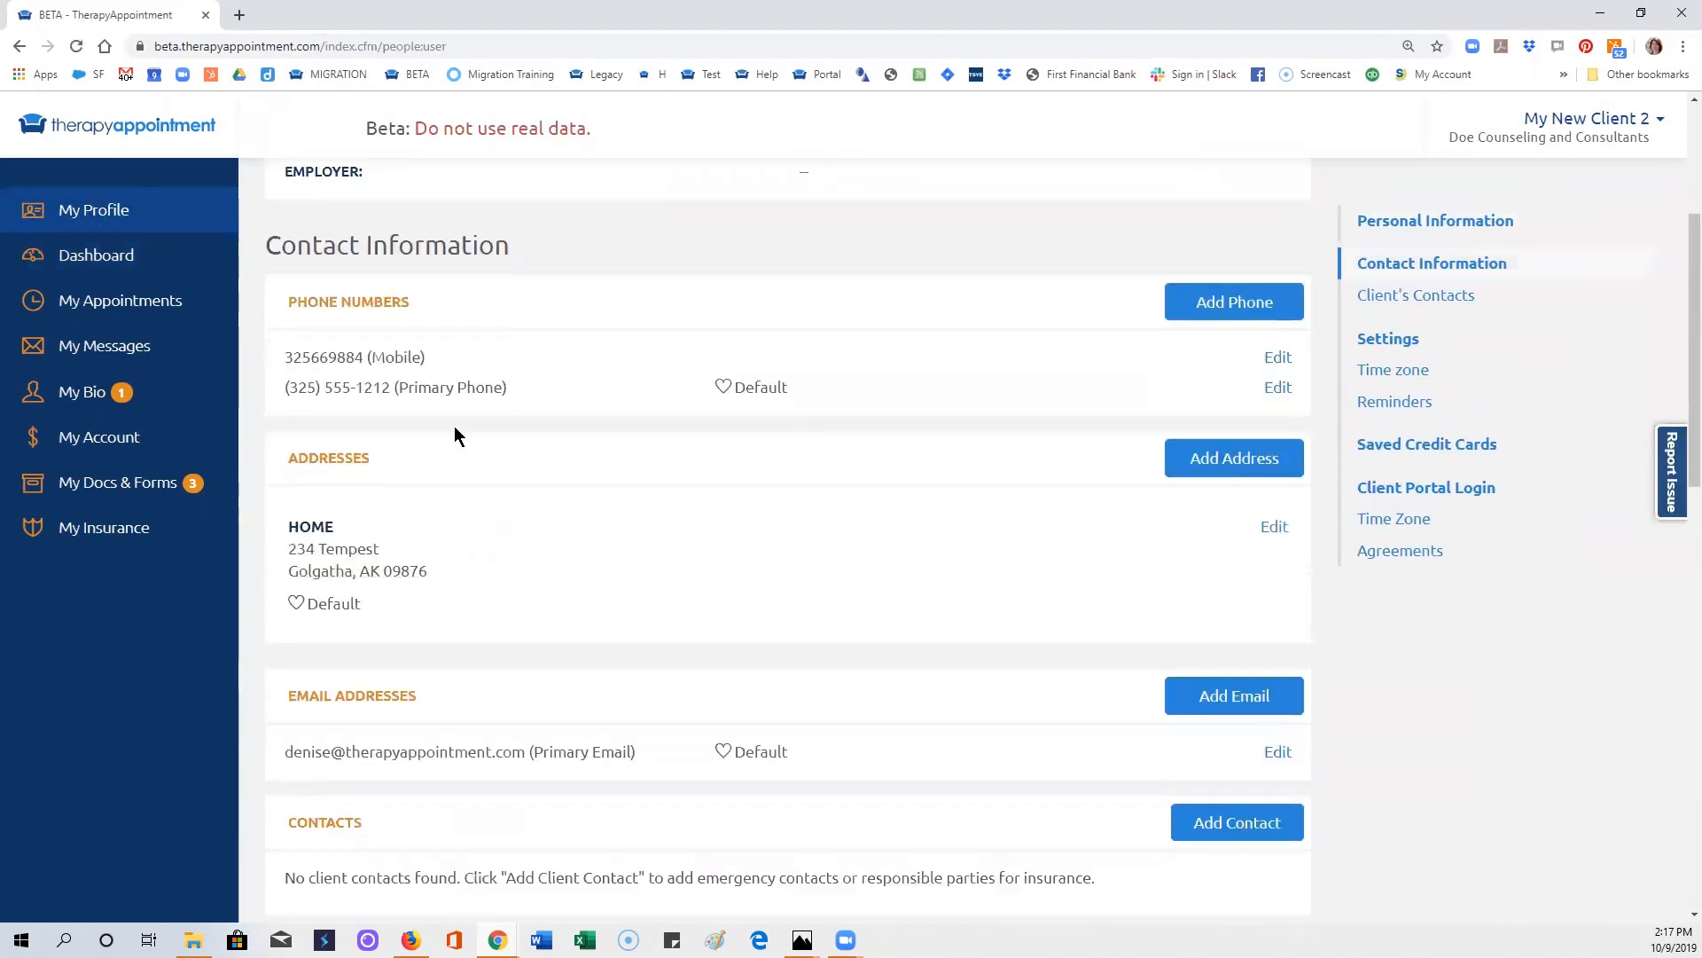
pyautogui.scroll(-4, 454, 434)
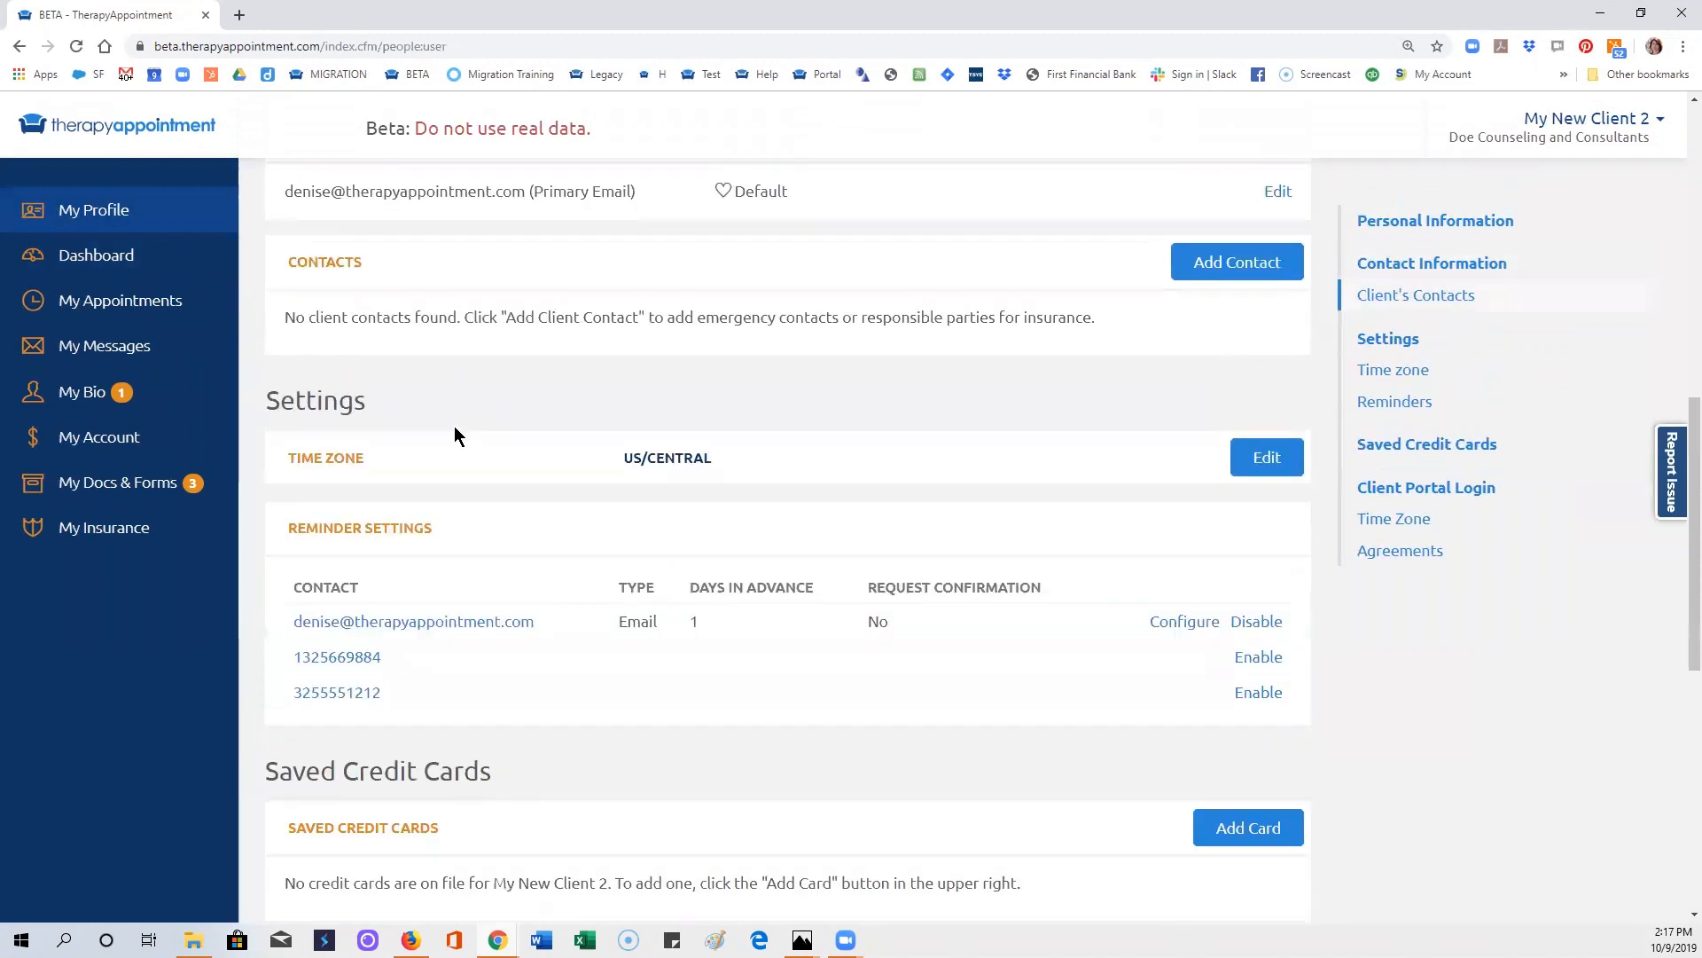
pyautogui.scroll(-2, 454, 434)
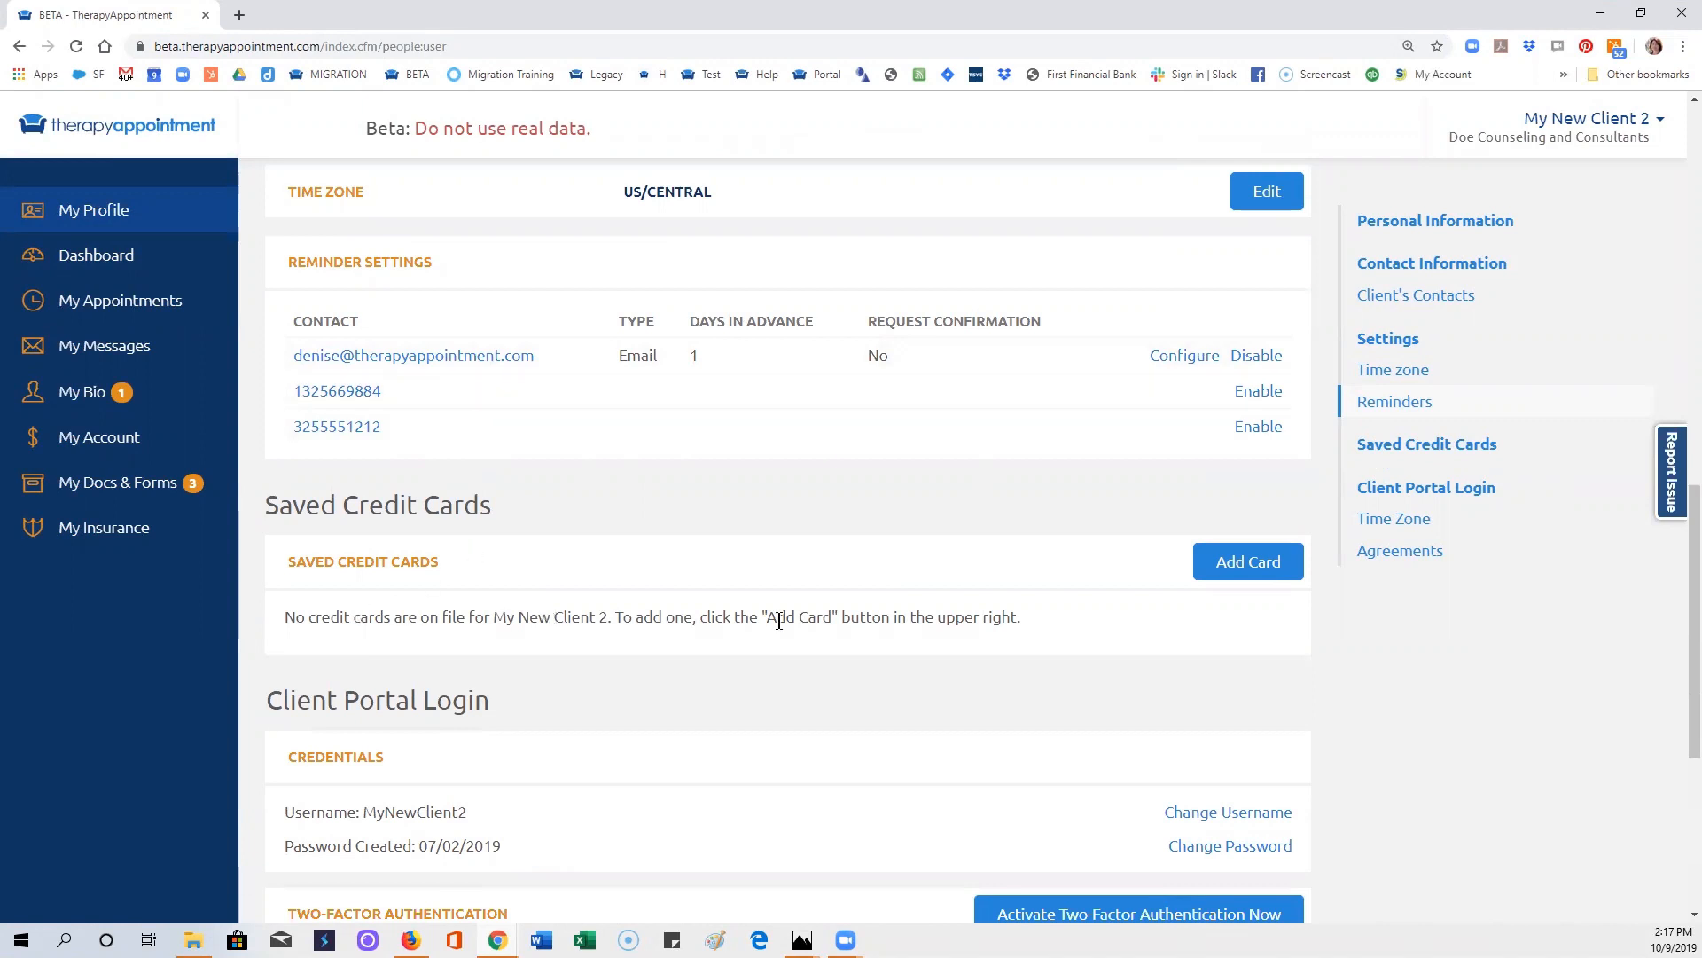
# Step: Check the two-factor authentication option under Client Portal Login on the My Profile page
pyautogui.scroll(-2, 778, 621)
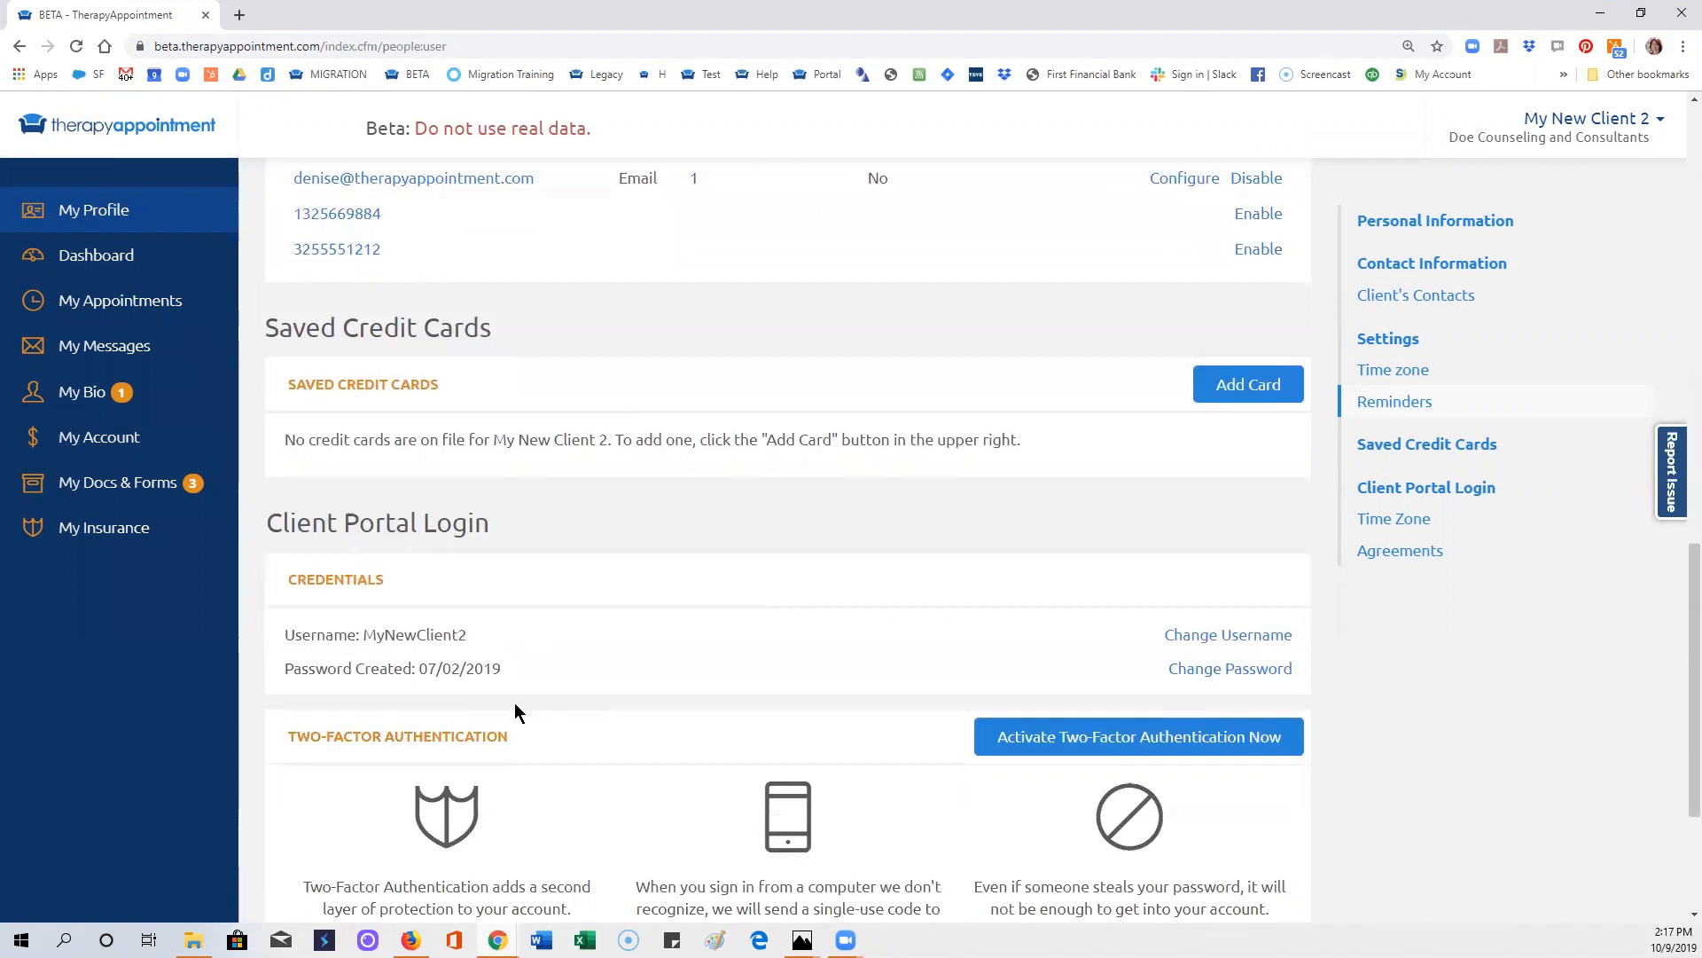
pyautogui.scroll(15, 530, 680)
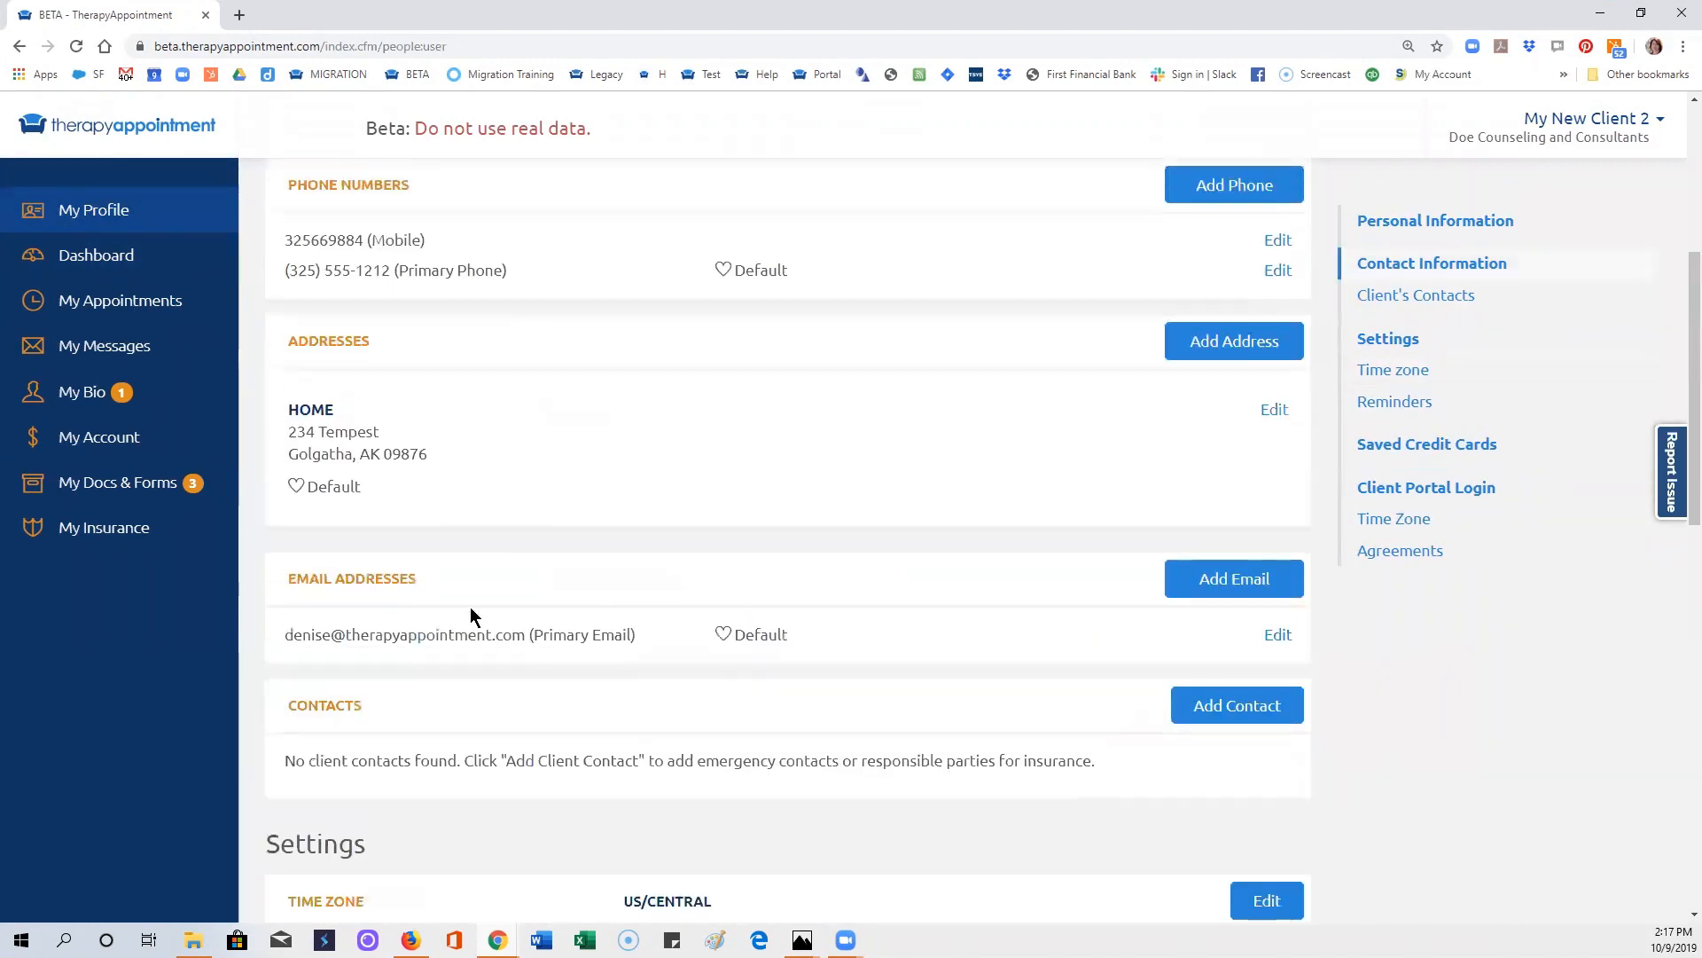
pyautogui.scroll(1, 458, 576)
# Step: Open the My Bio form and examine its Symptoms checklist and the blanks for additional concerns
pyautogui.click(78, 402)
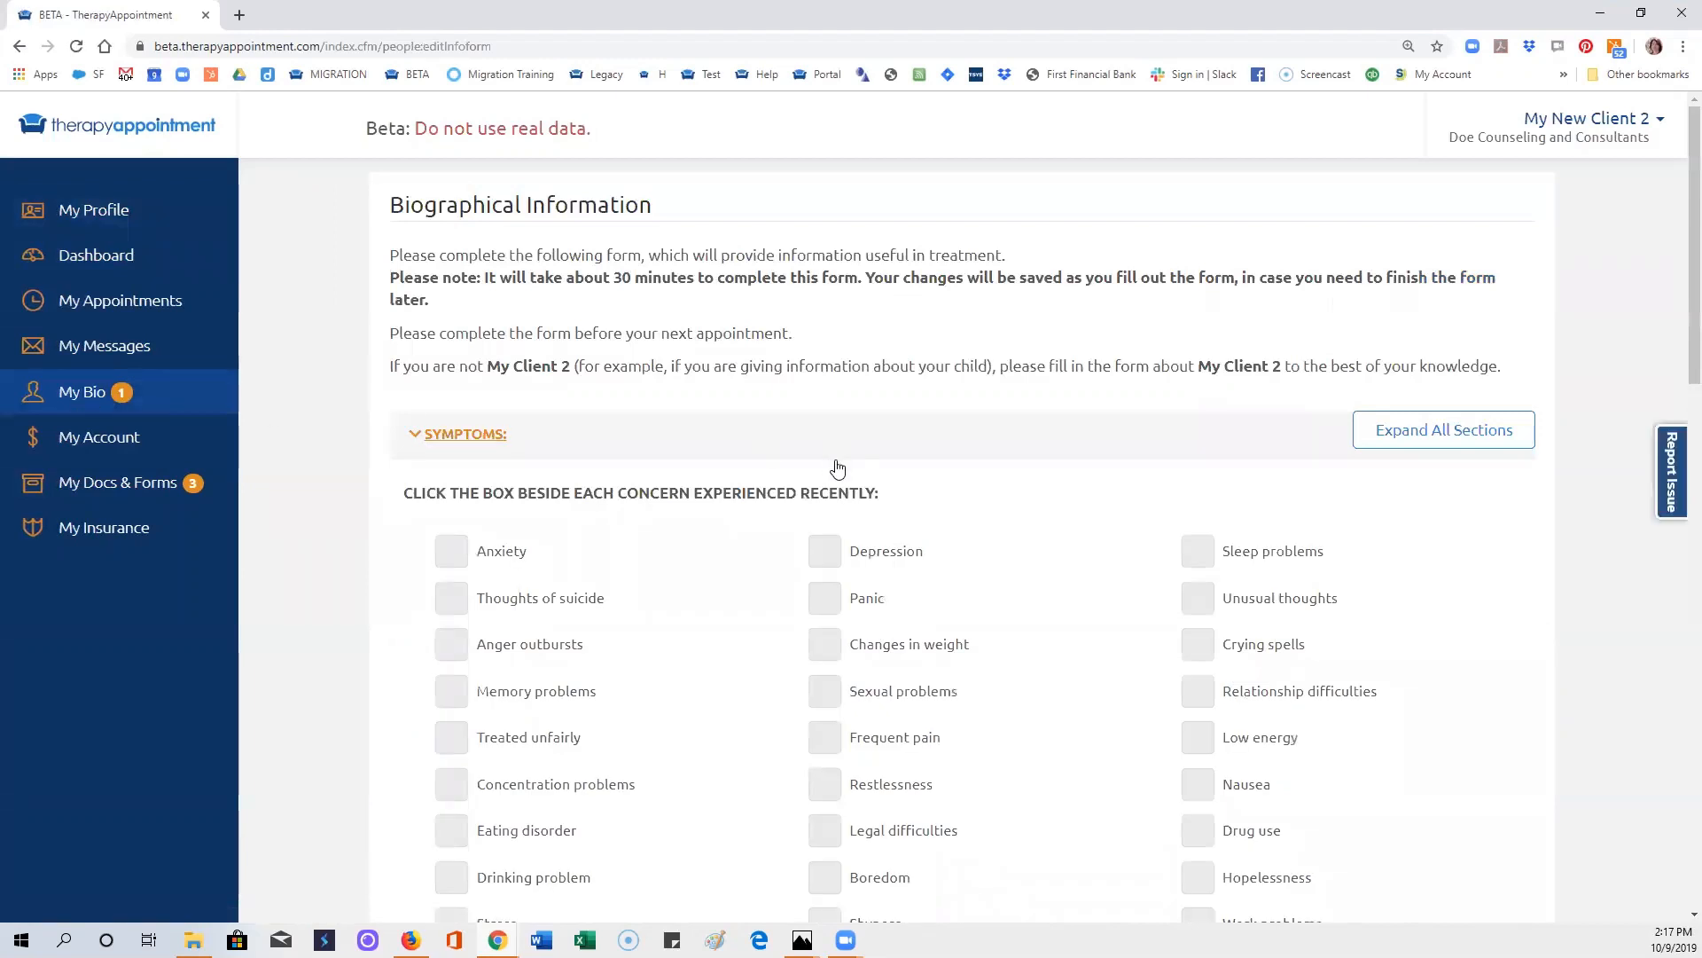
pyautogui.scroll(-2, 838, 496)
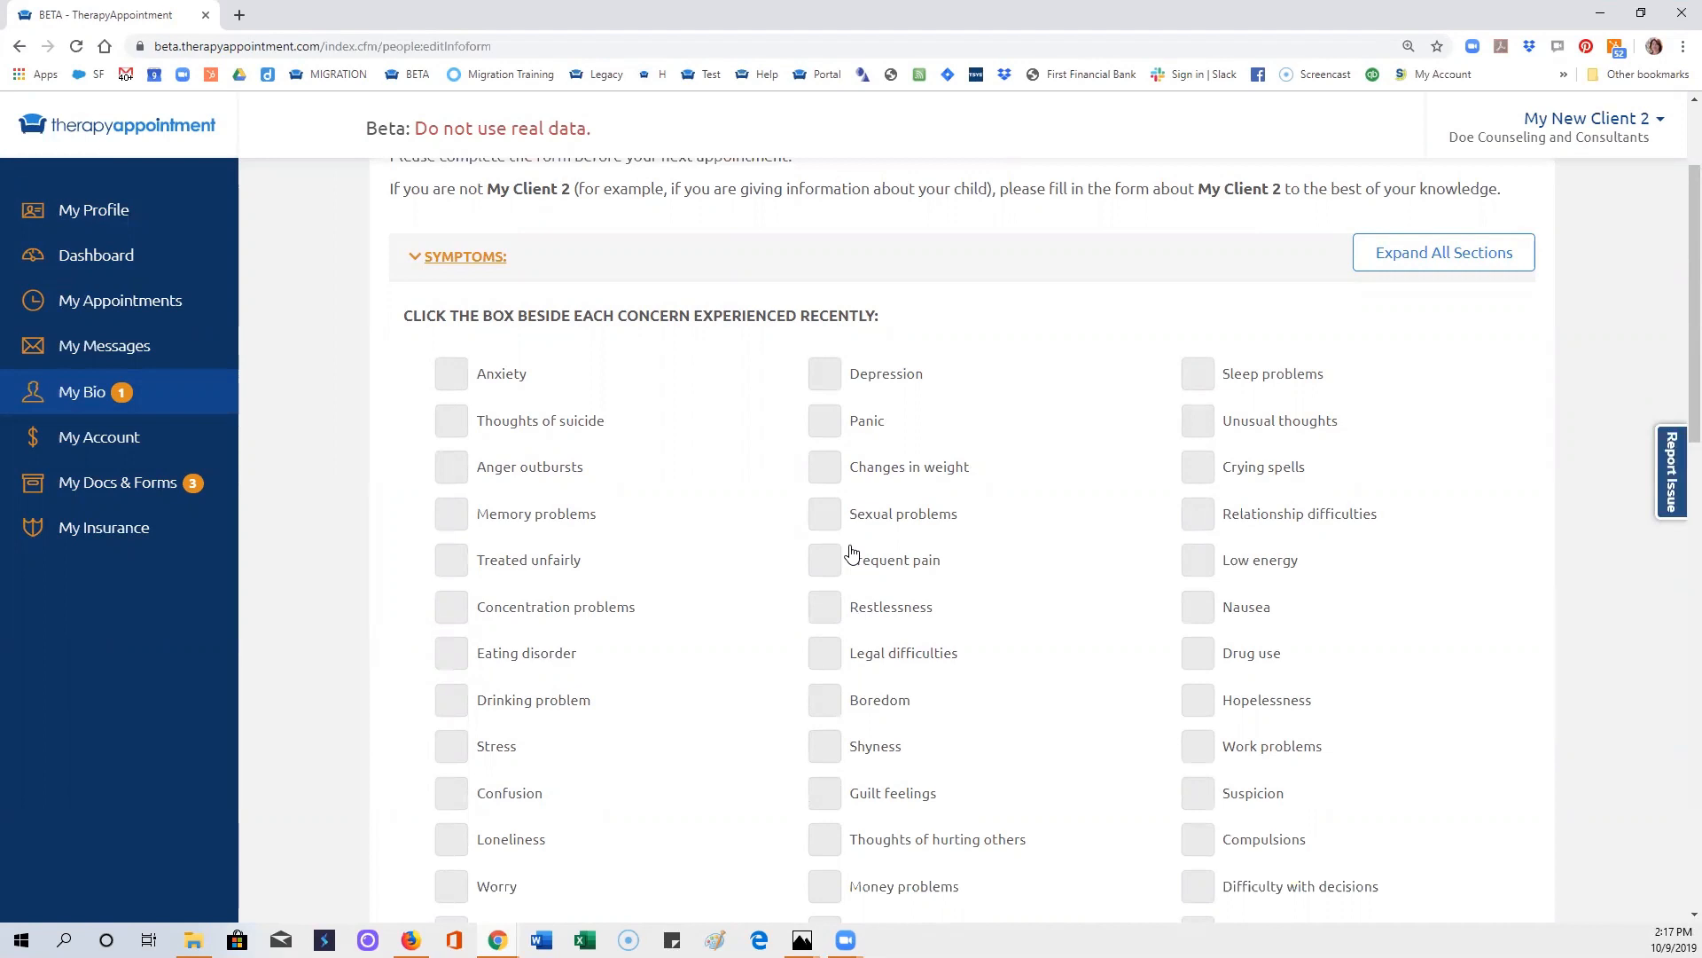
pyautogui.scroll(-1, 853, 554)
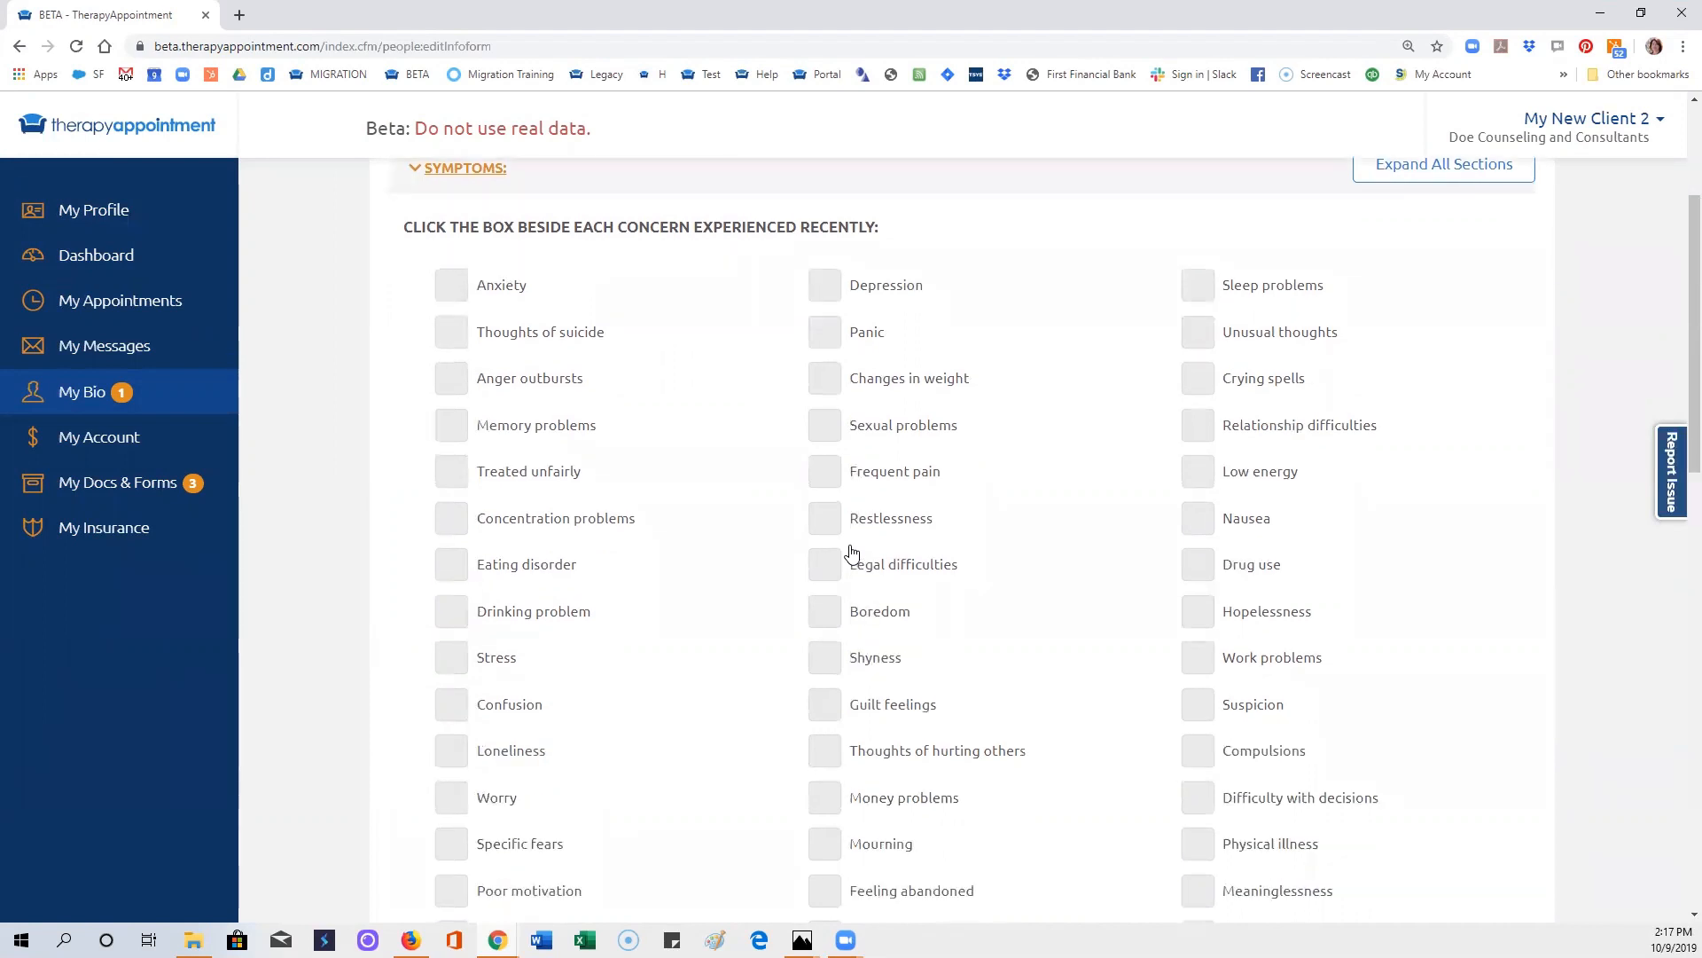
pyautogui.scroll(-2, 852, 554)
pyautogui.scroll(-2, 849, 551)
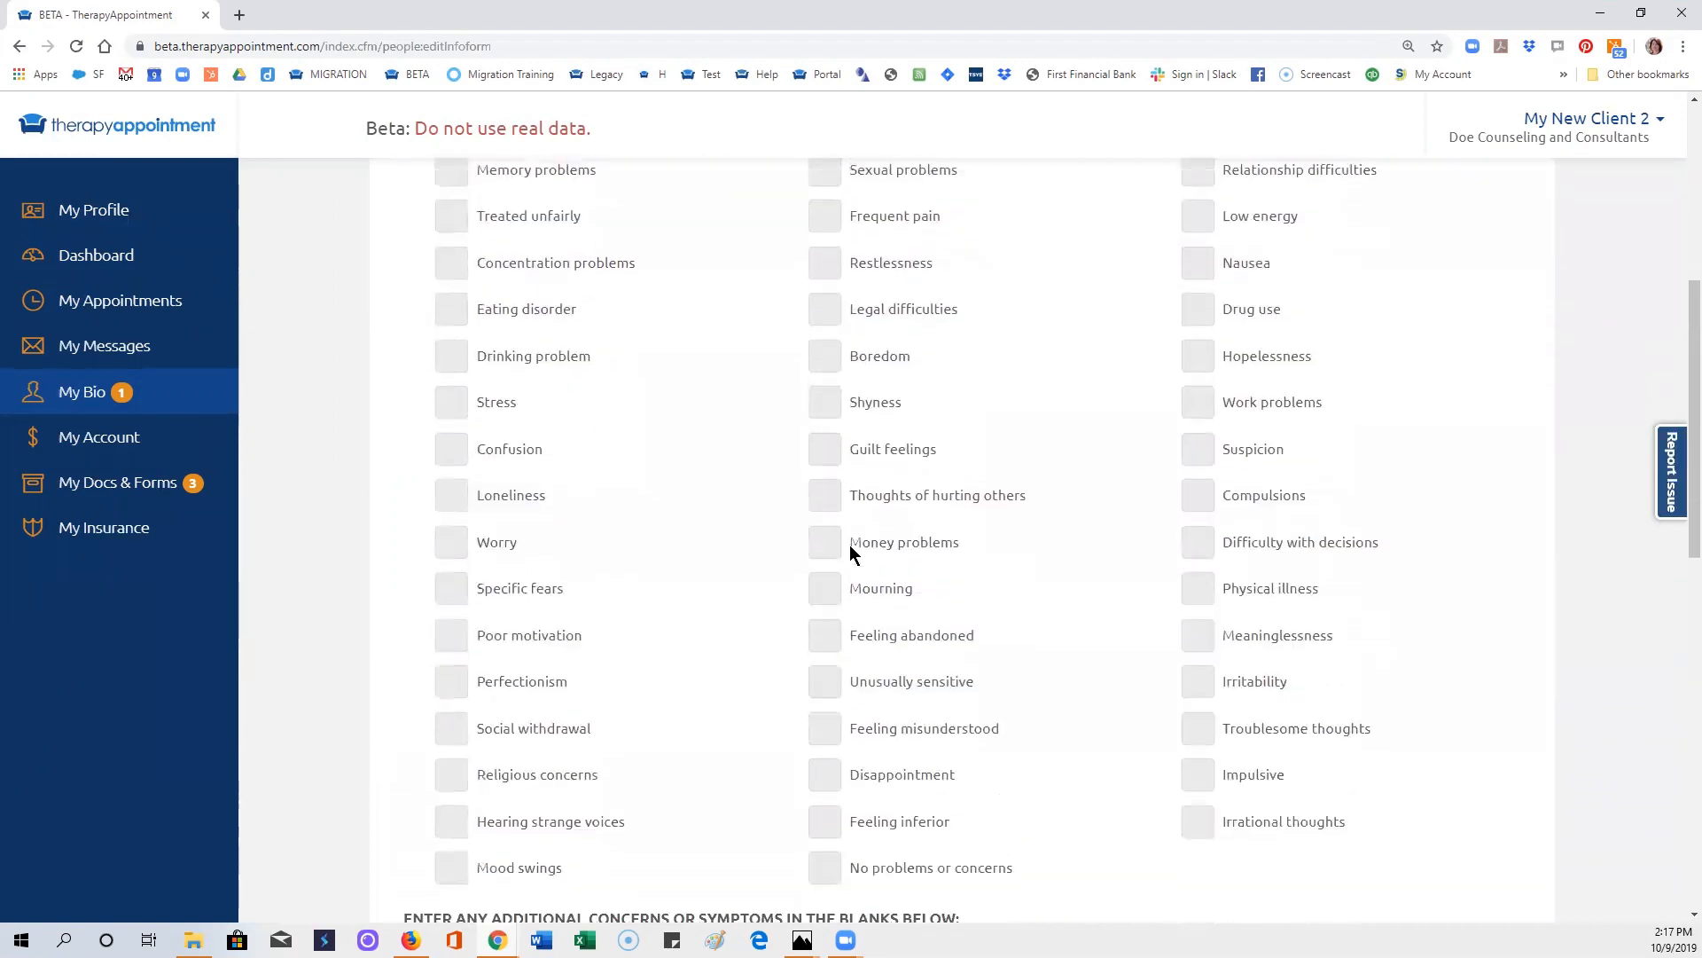
pyautogui.scroll(-4, 851, 551)
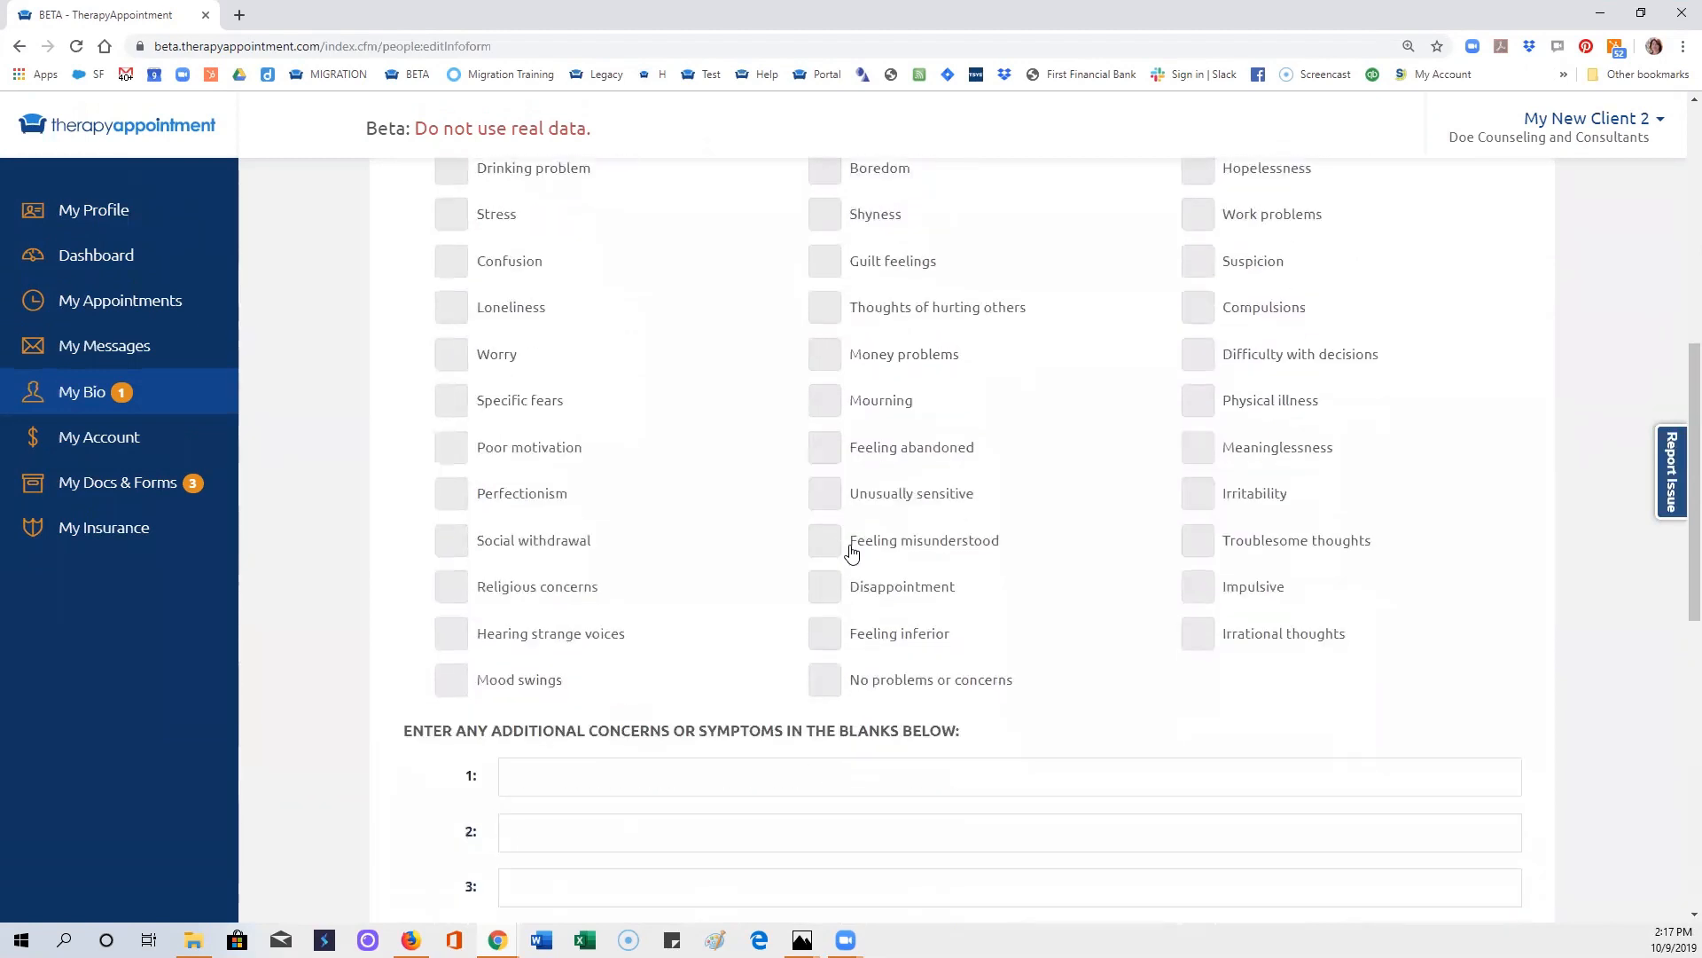
pyautogui.scroll(-3, 849, 550)
pyautogui.scroll(-1, 848, 548)
# Step: Look through the biographical form's sections on past therapists, family growing up, childhood, current household and relationship history
pyautogui.click(635, 570)
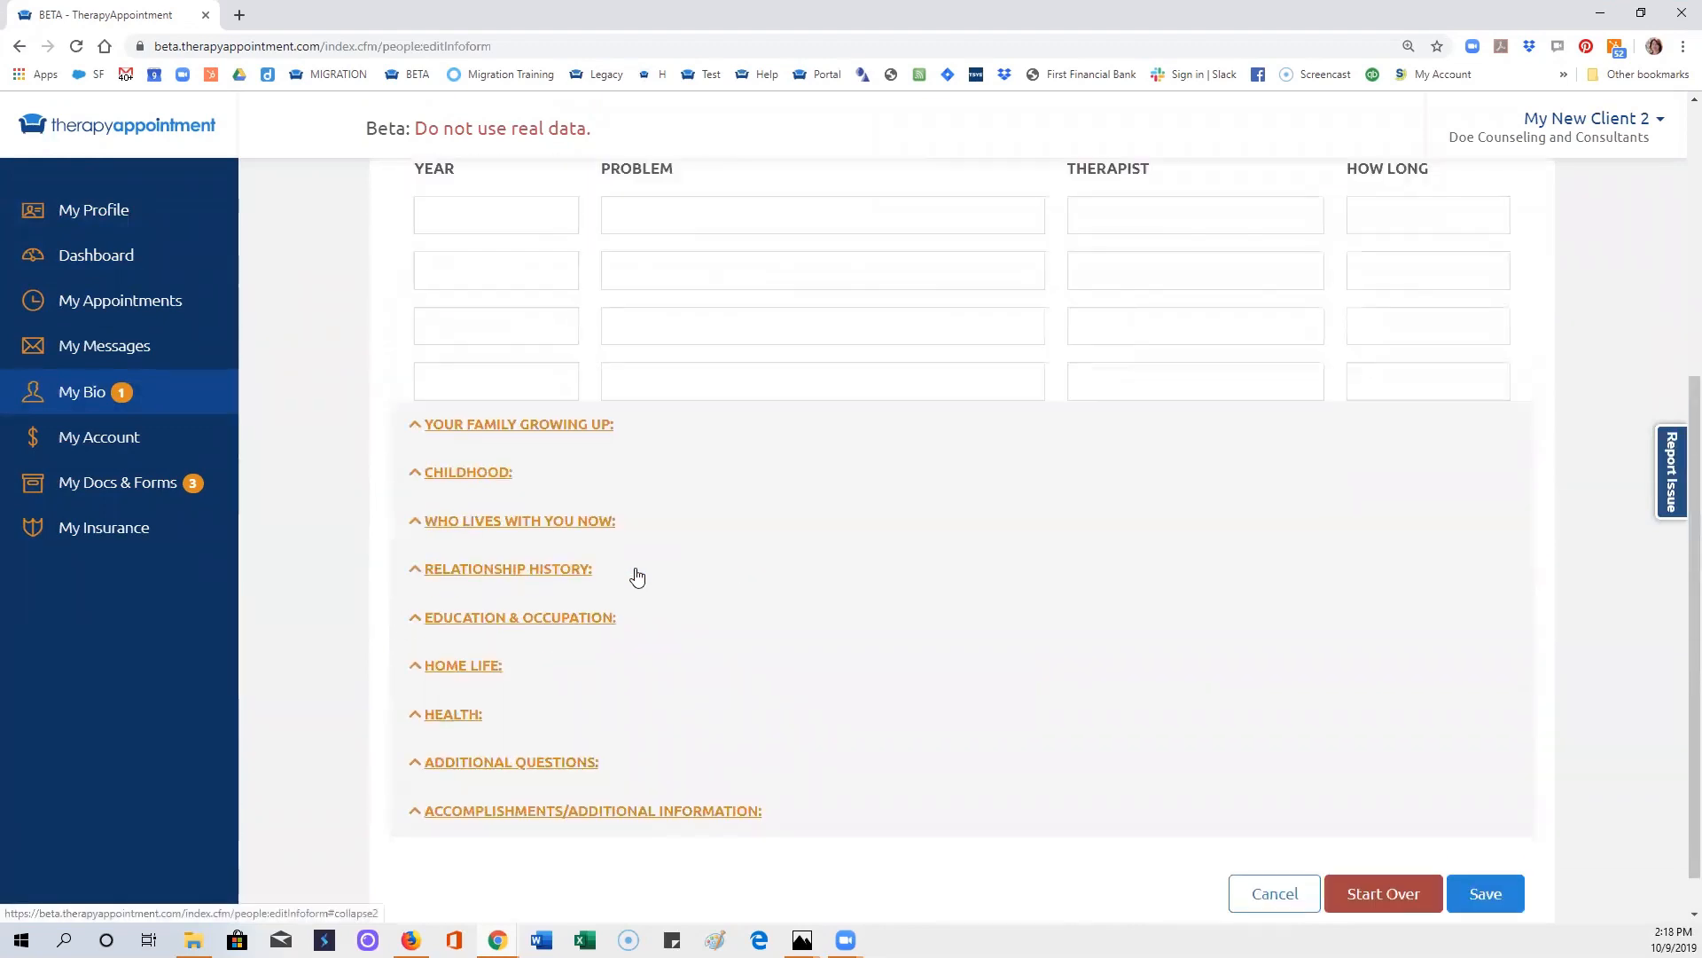
pyautogui.scroll(1, 620, 559)
pyautogui.click(589, 520)
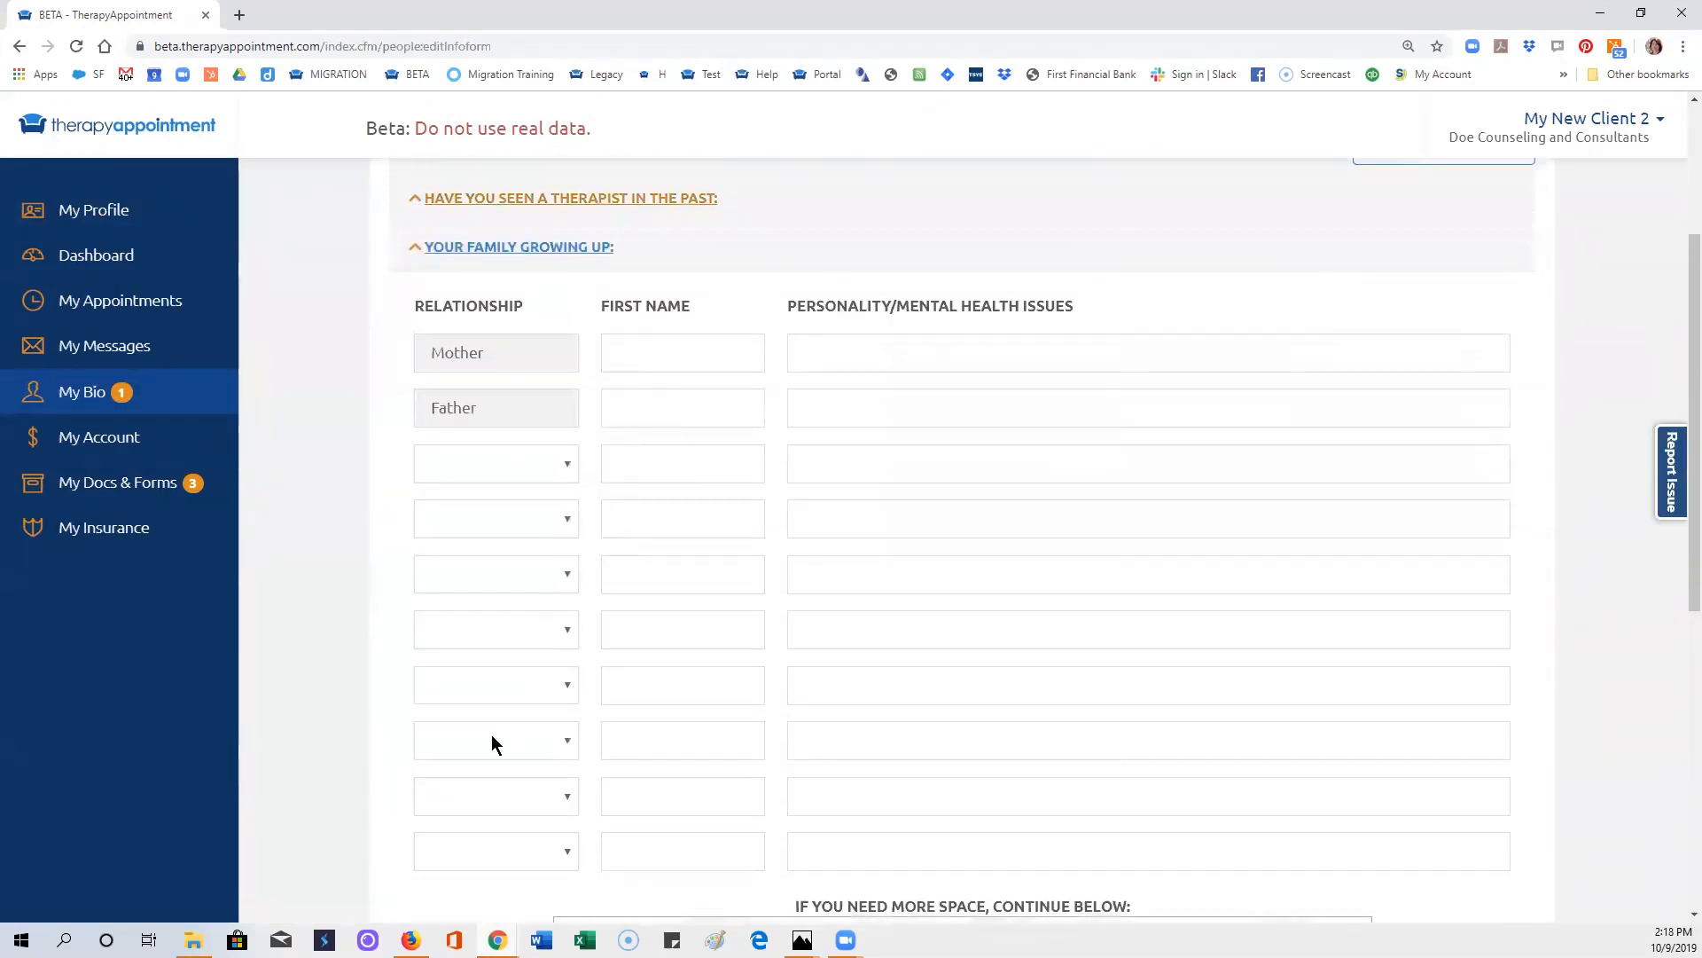
pyautogui.scroll(-2, 492, 745)
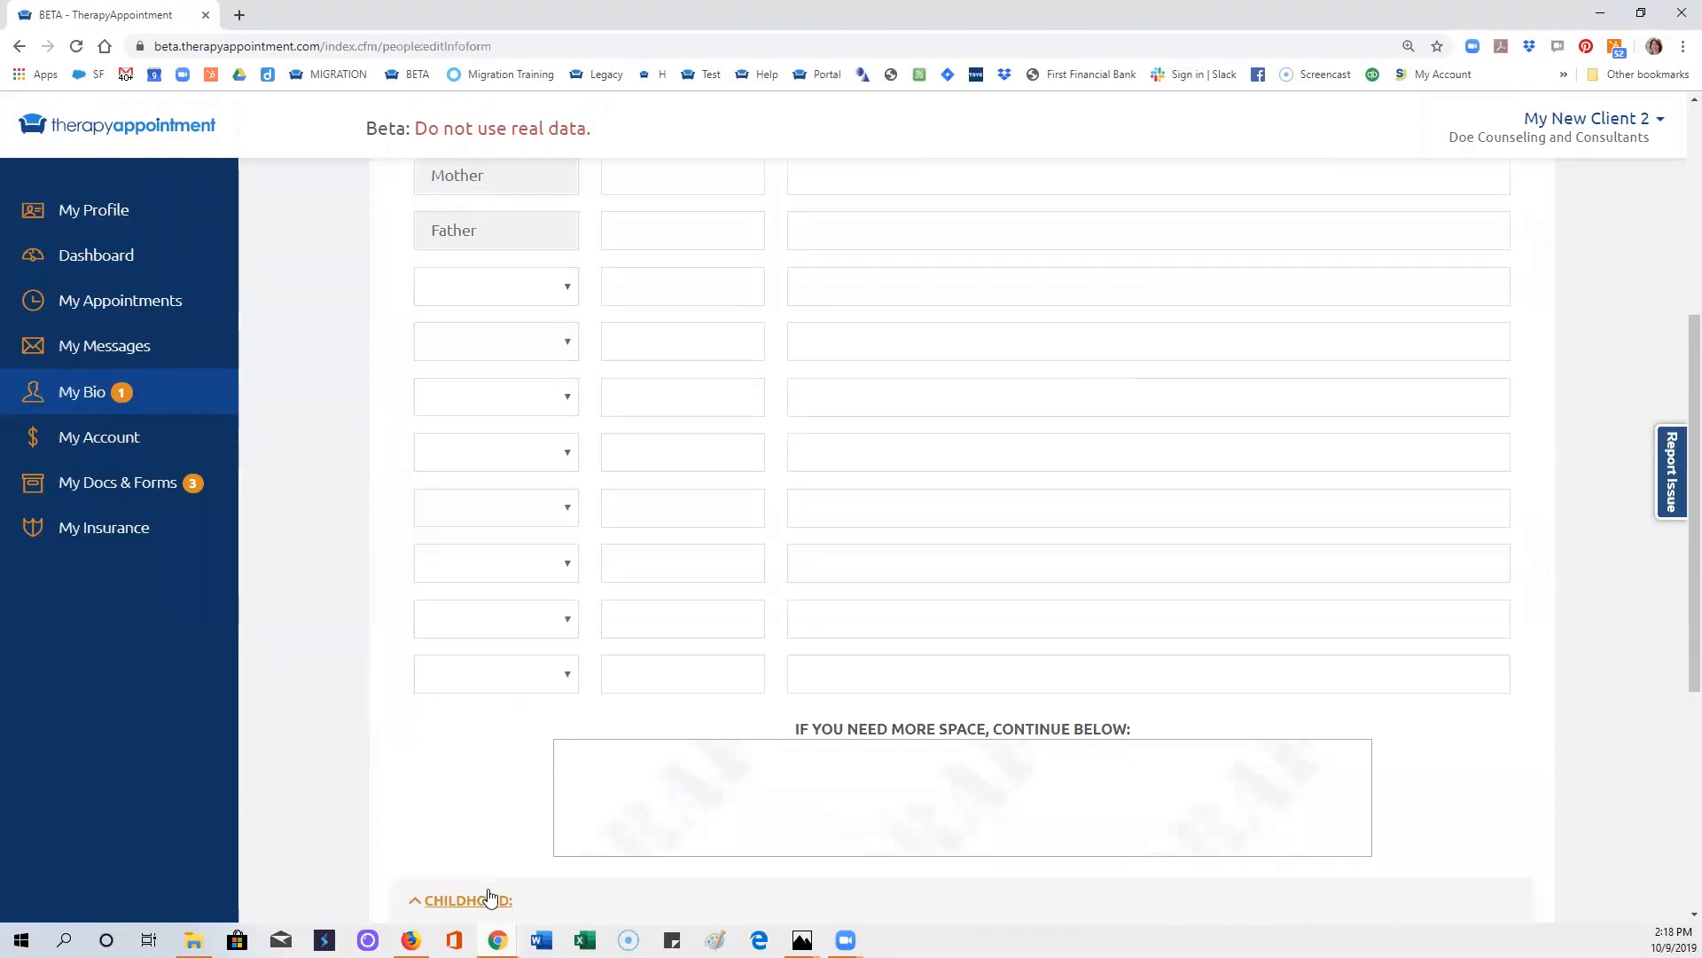
pyautogui.click(489, 897)
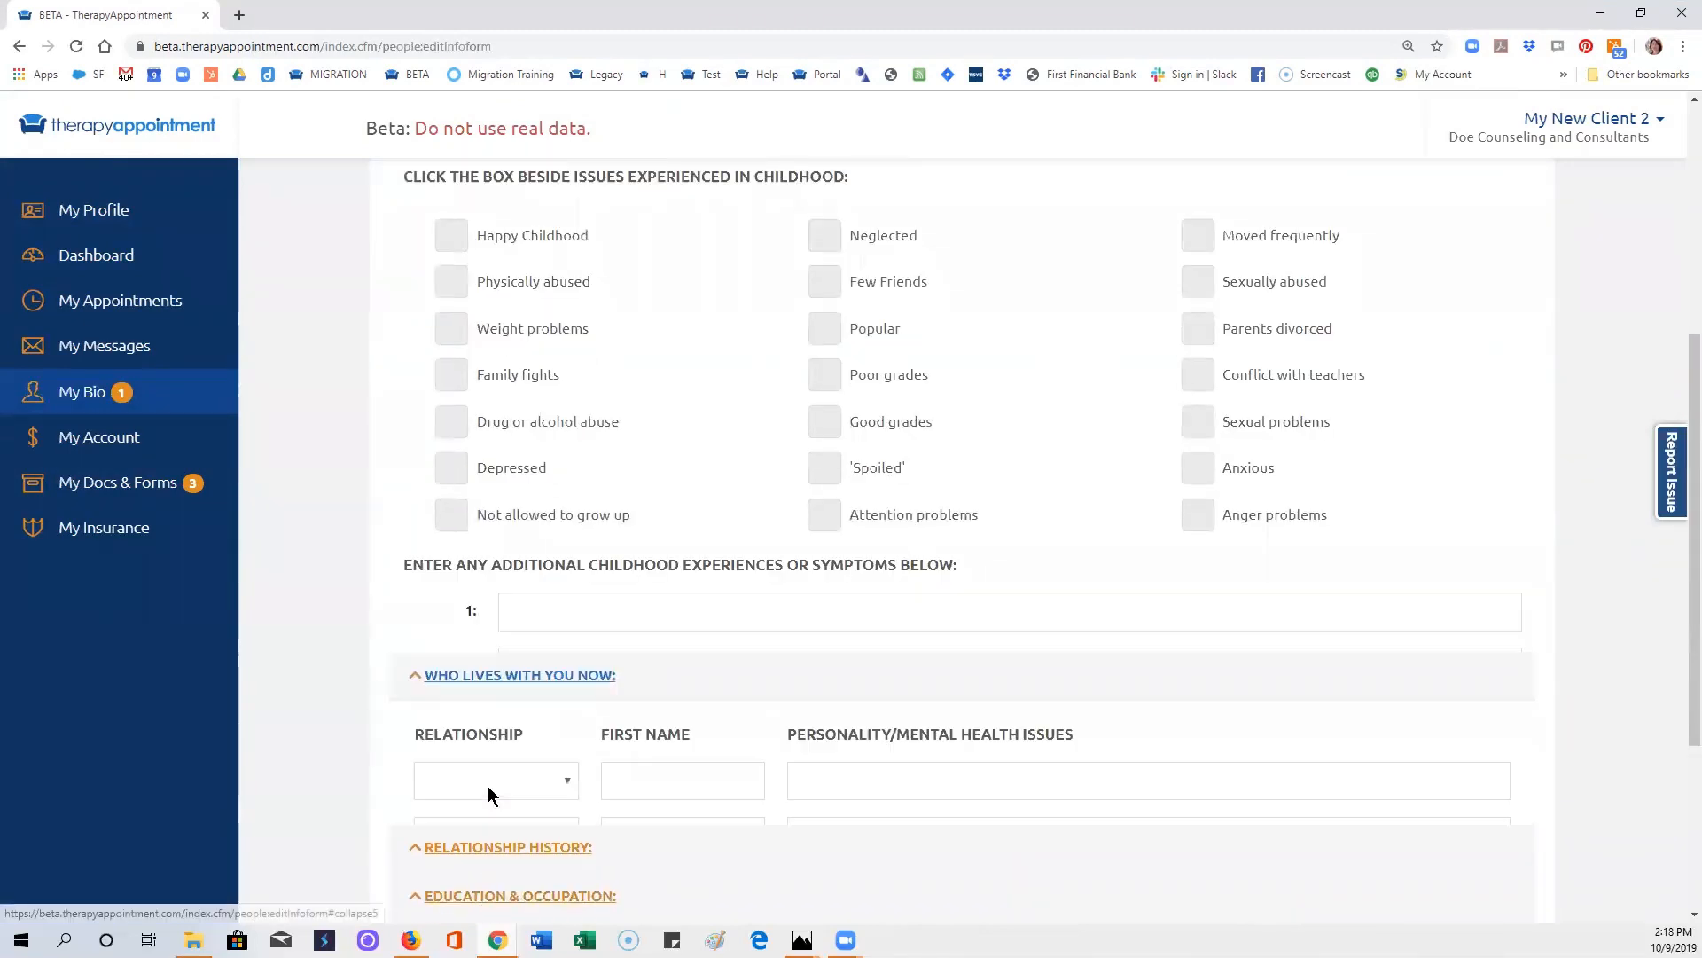
pyautogui.click(488, 786)
pyautogui.click(499, 854)
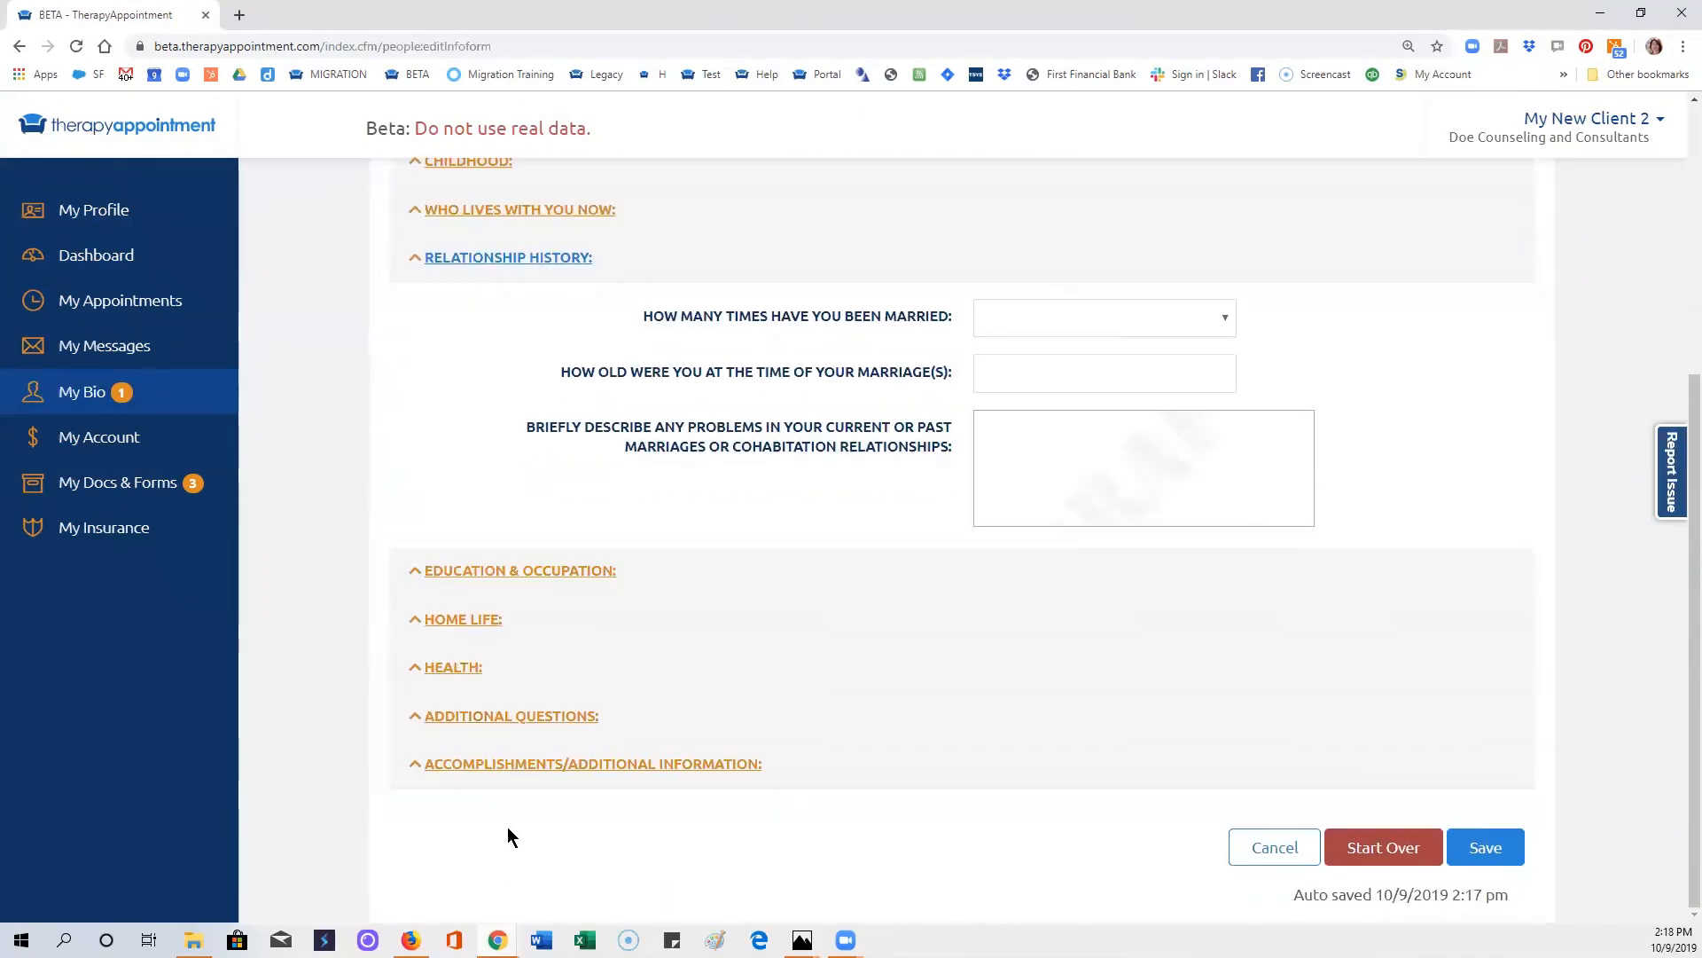
# Step: Look through the form's remaining sections, from Education & Occupation, Home Life and Health to Additional Questions and Accomplishments/Additional Information
pyautogui.click(530, 571)
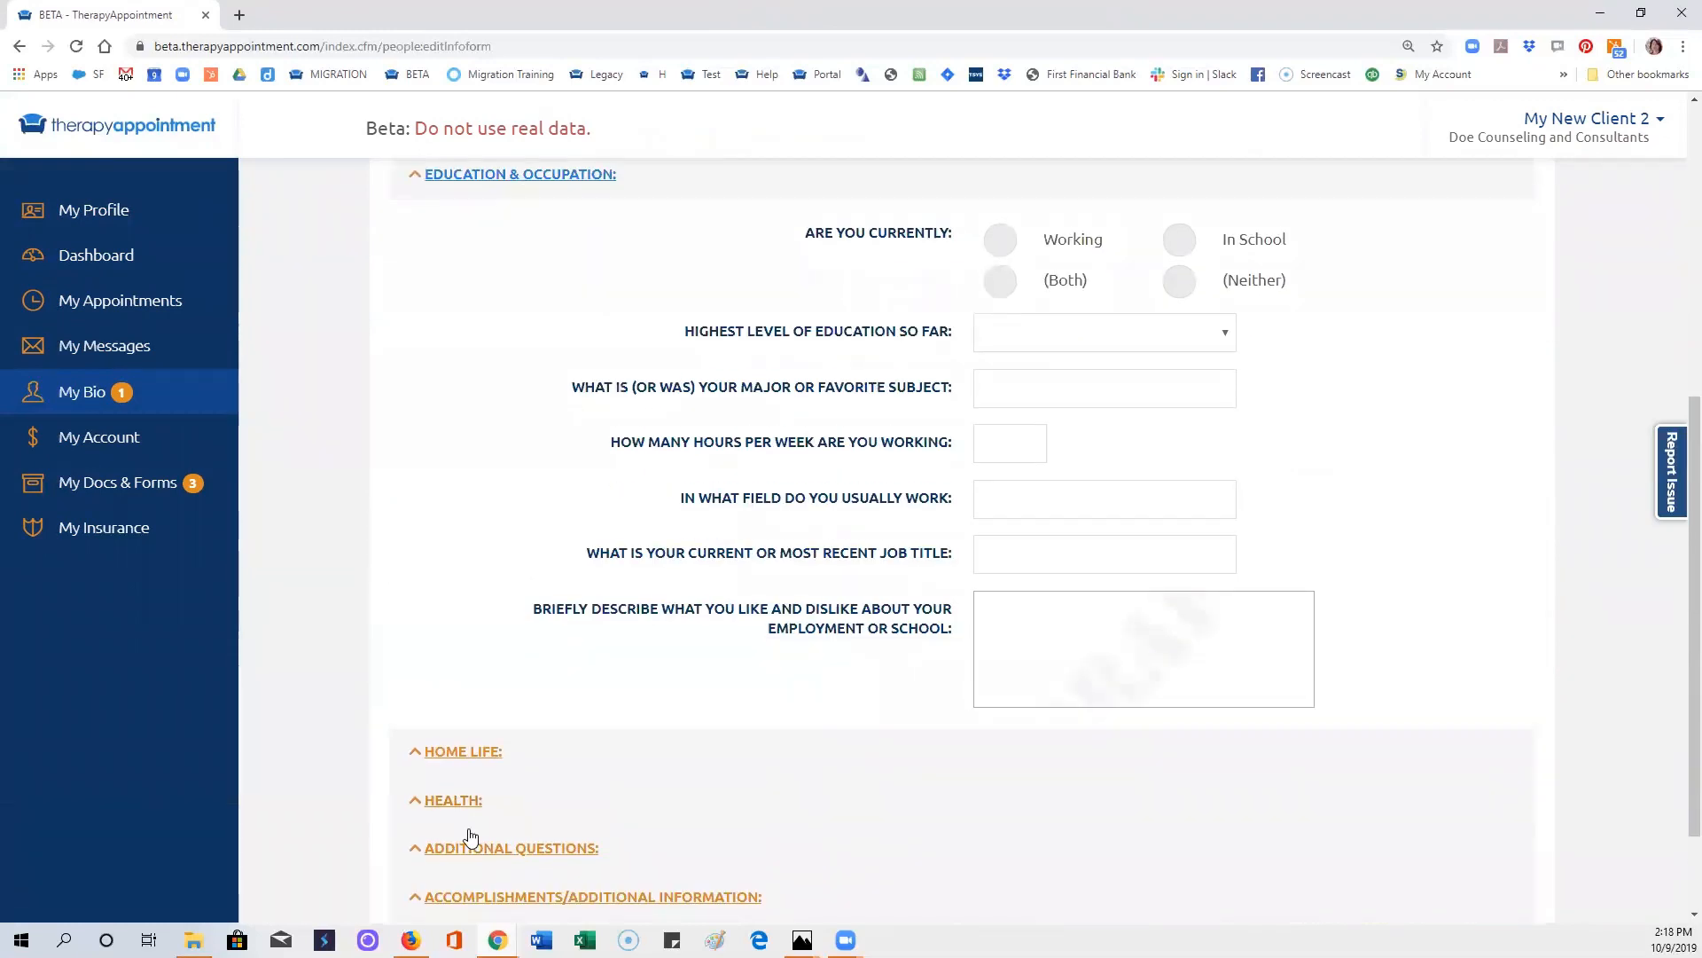
pyautogui.click(467, 753)
pyautogui.click(470, 756)
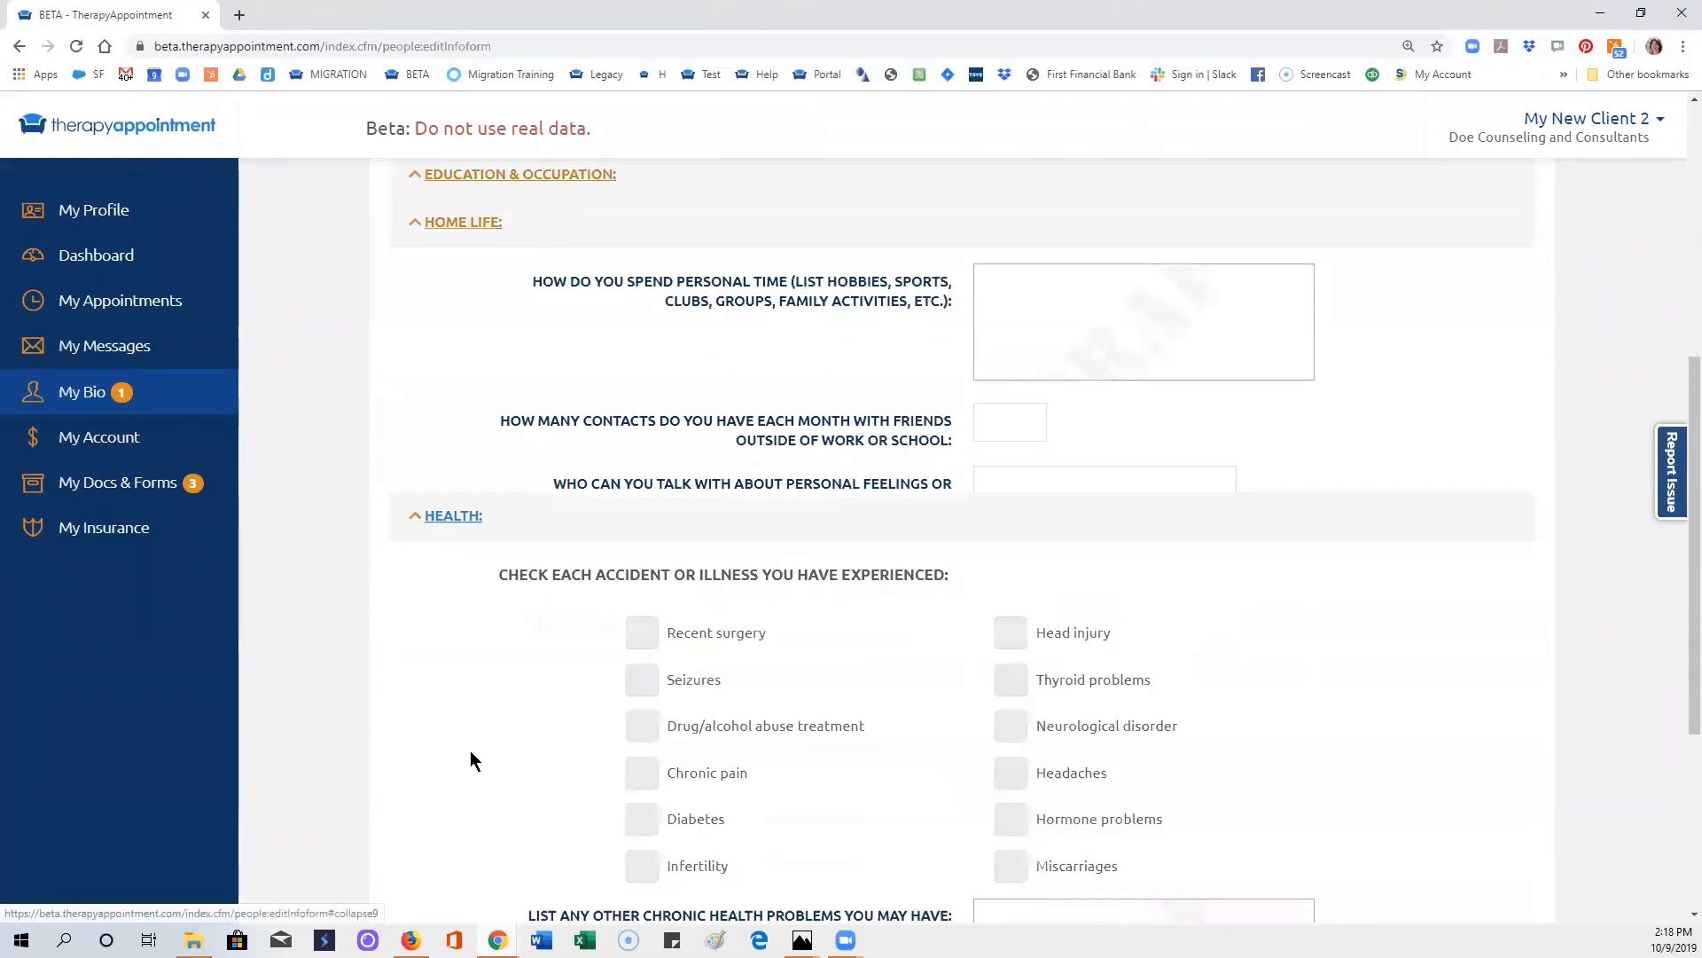
pyautogui.scroll(-7, 483, 778)
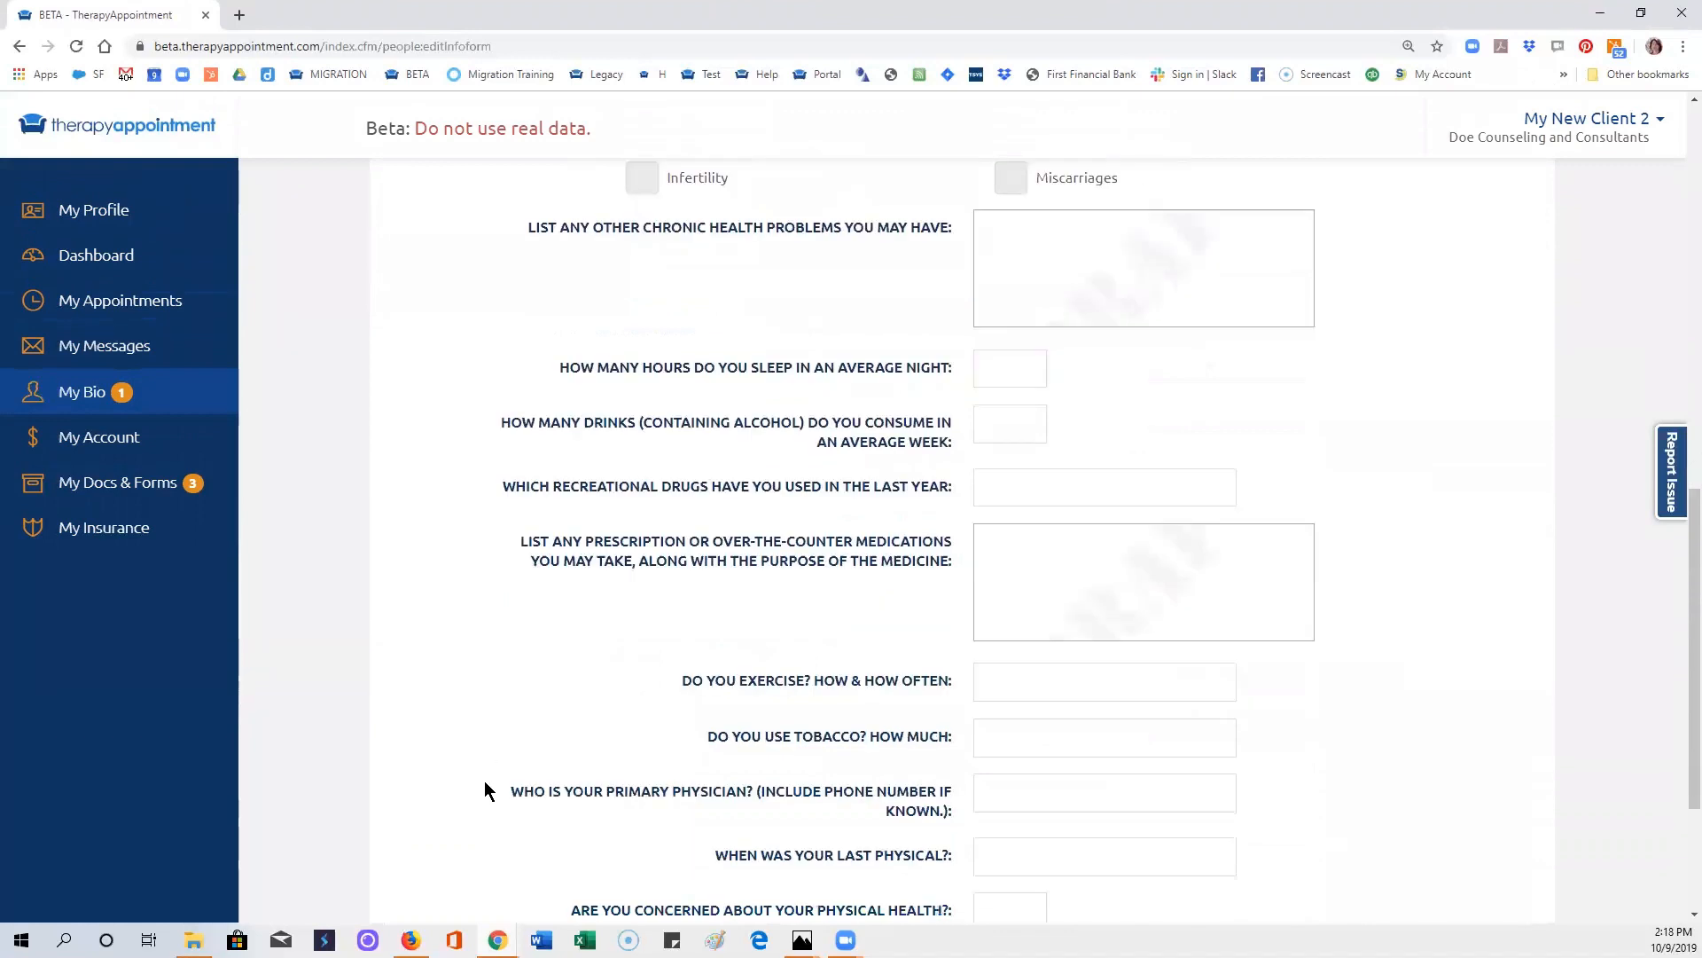
pyautogui.scroll(-3, 486, 789)
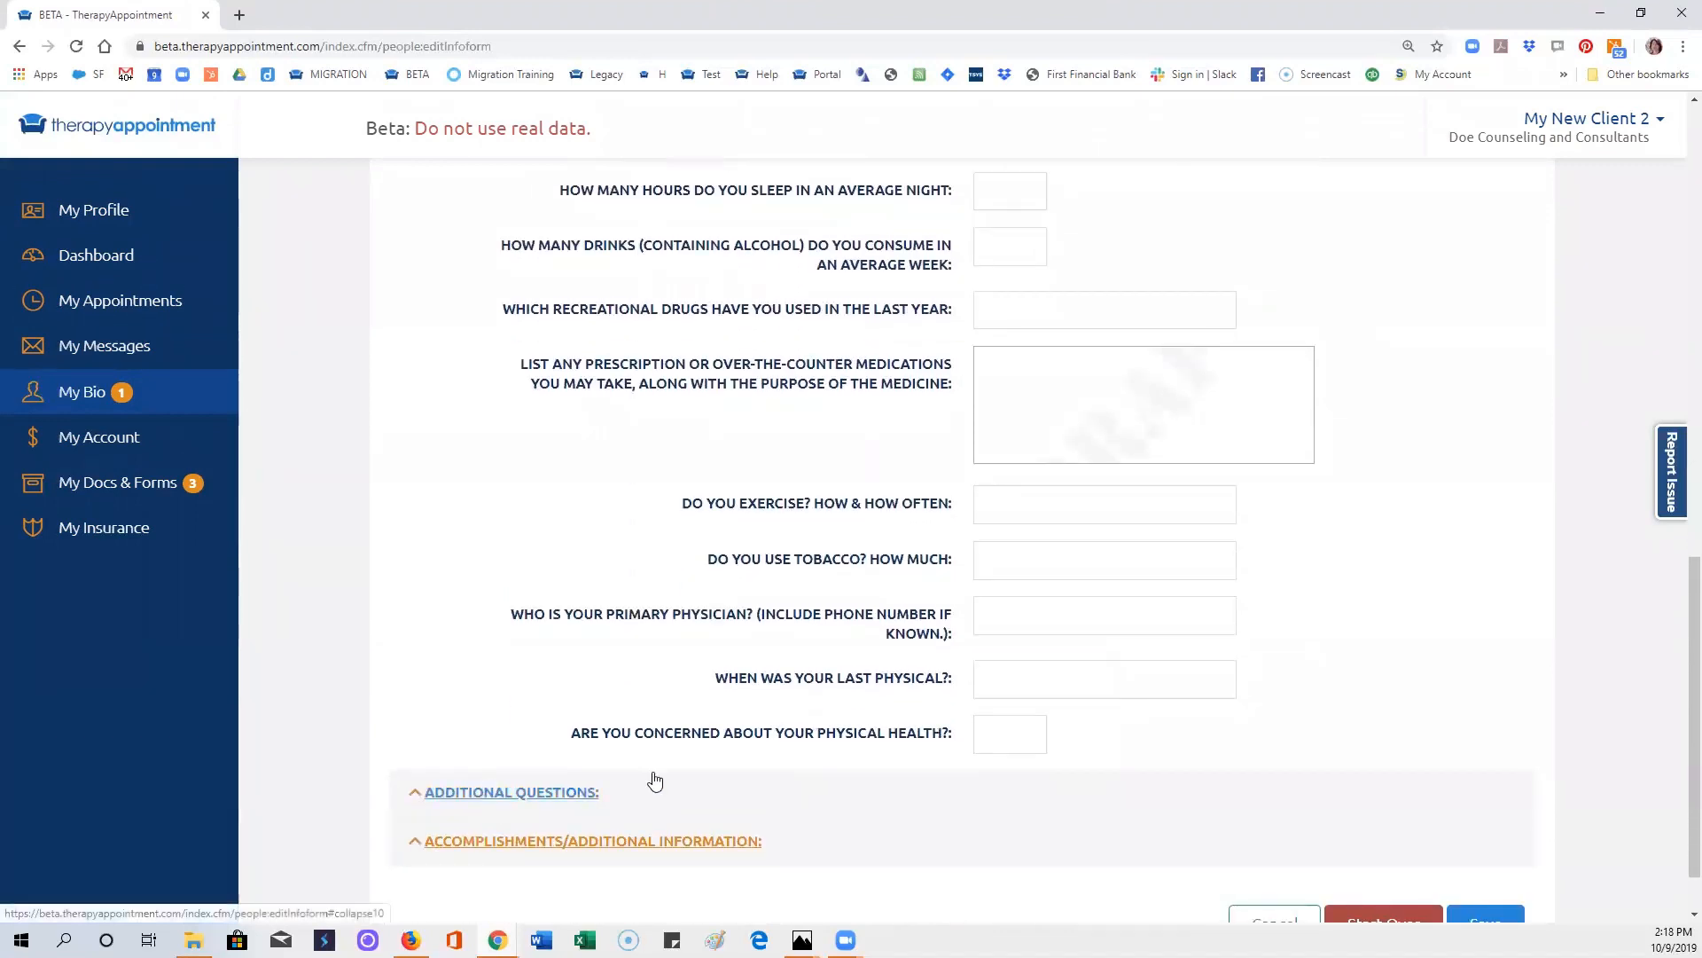
pyautogui.click(498, 796)
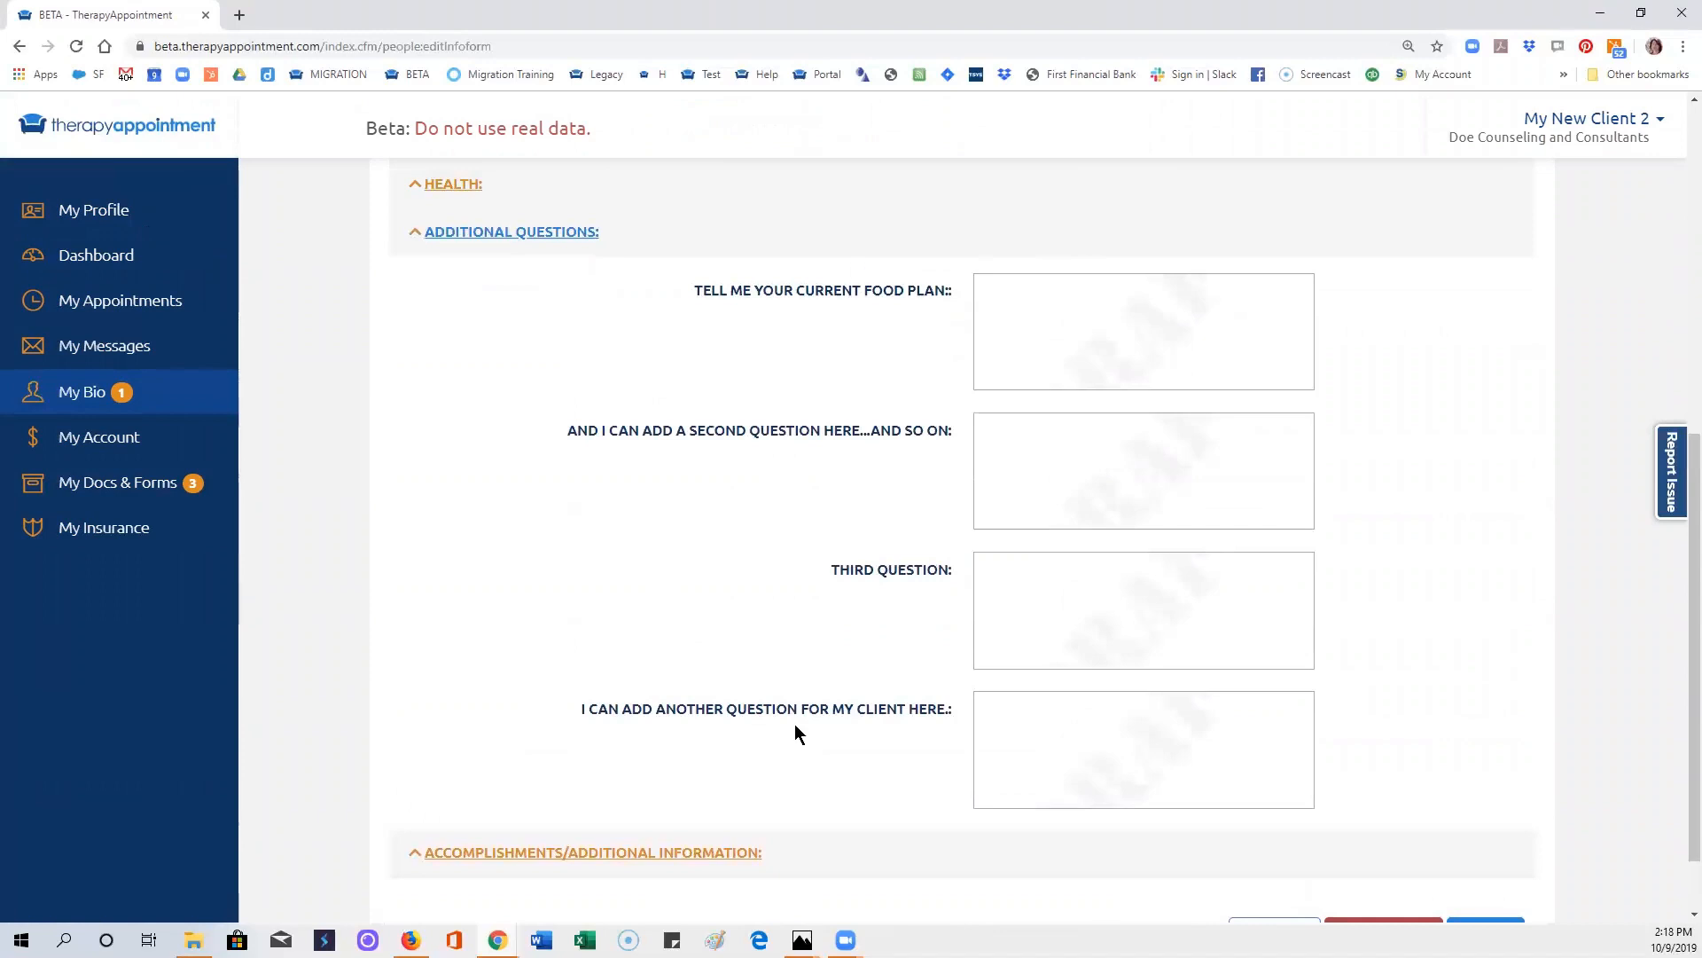
pyautogui.click(572, 852)
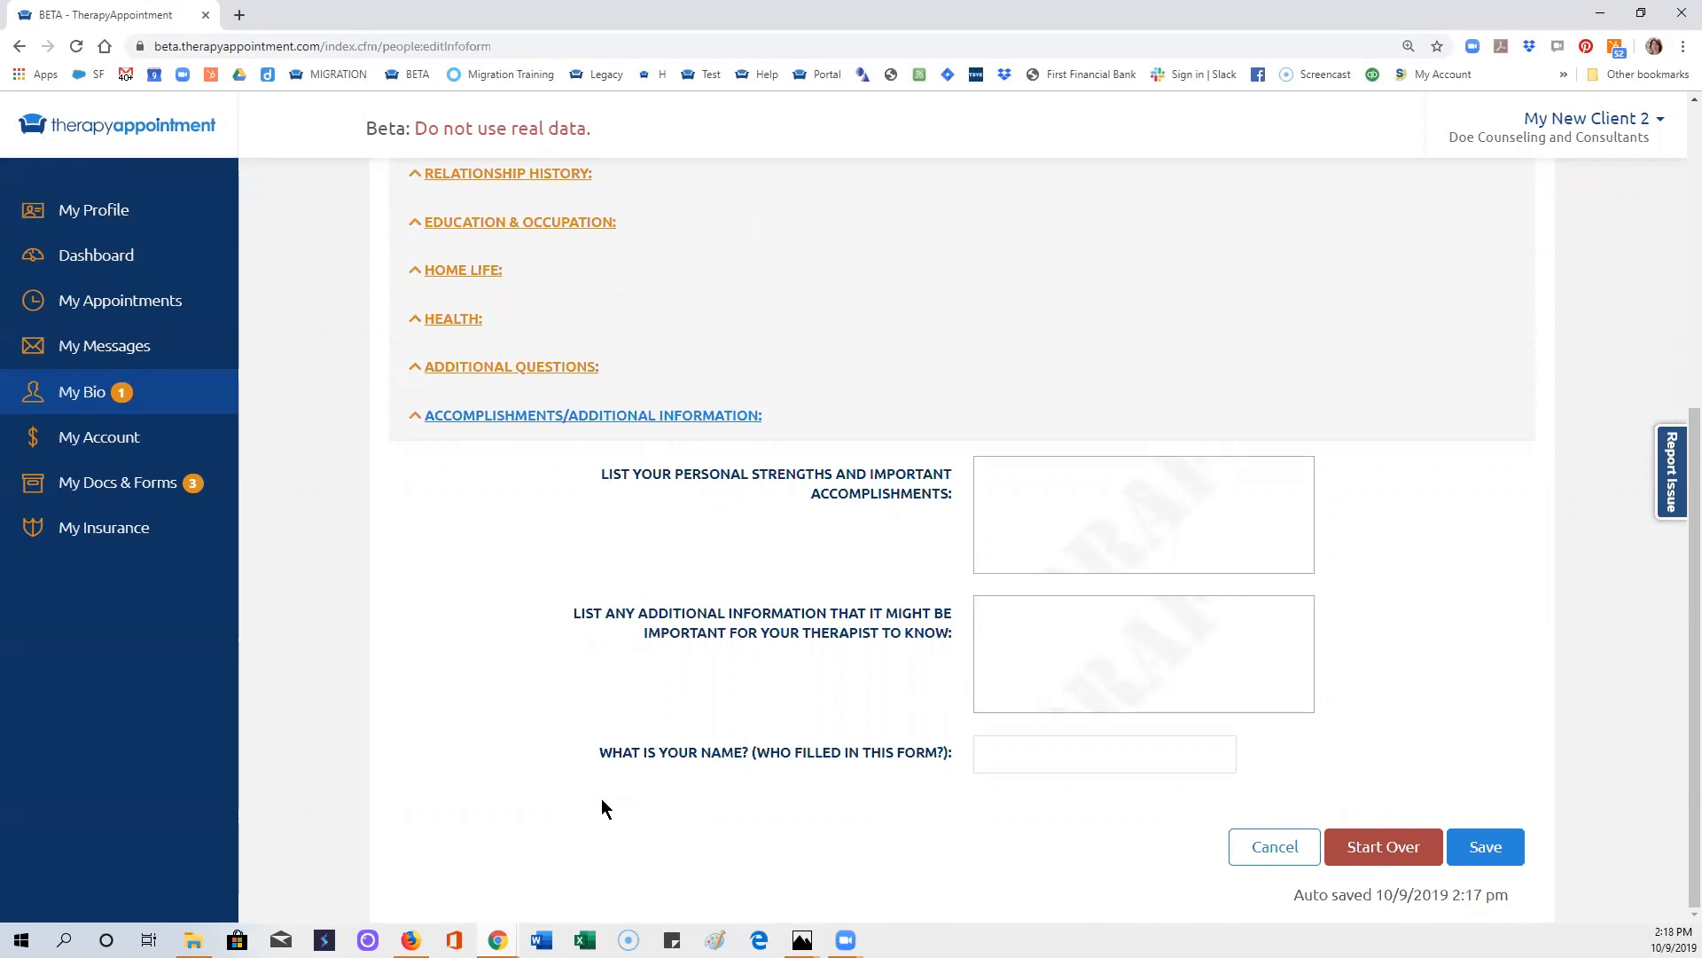
# Step: From My Docs & Forms, open the Informed Consent - Age 18 and over document for signing and view its first page
pyautogui.click(78, 493)
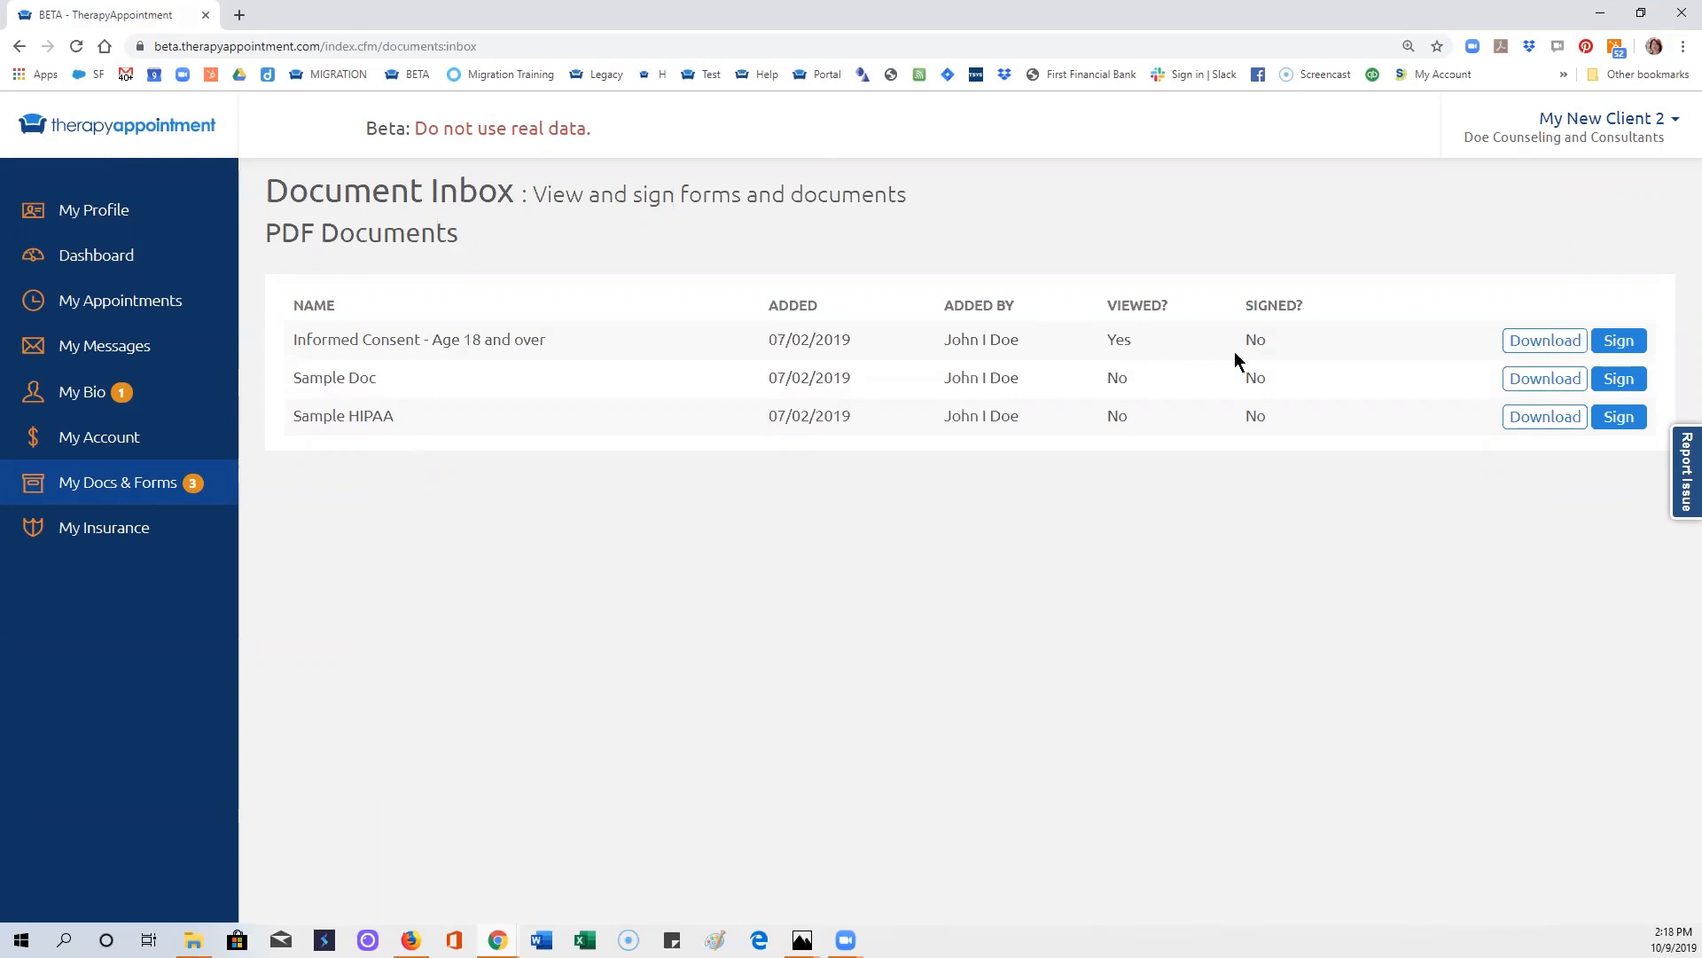
pyautogui.click(1624, 348)
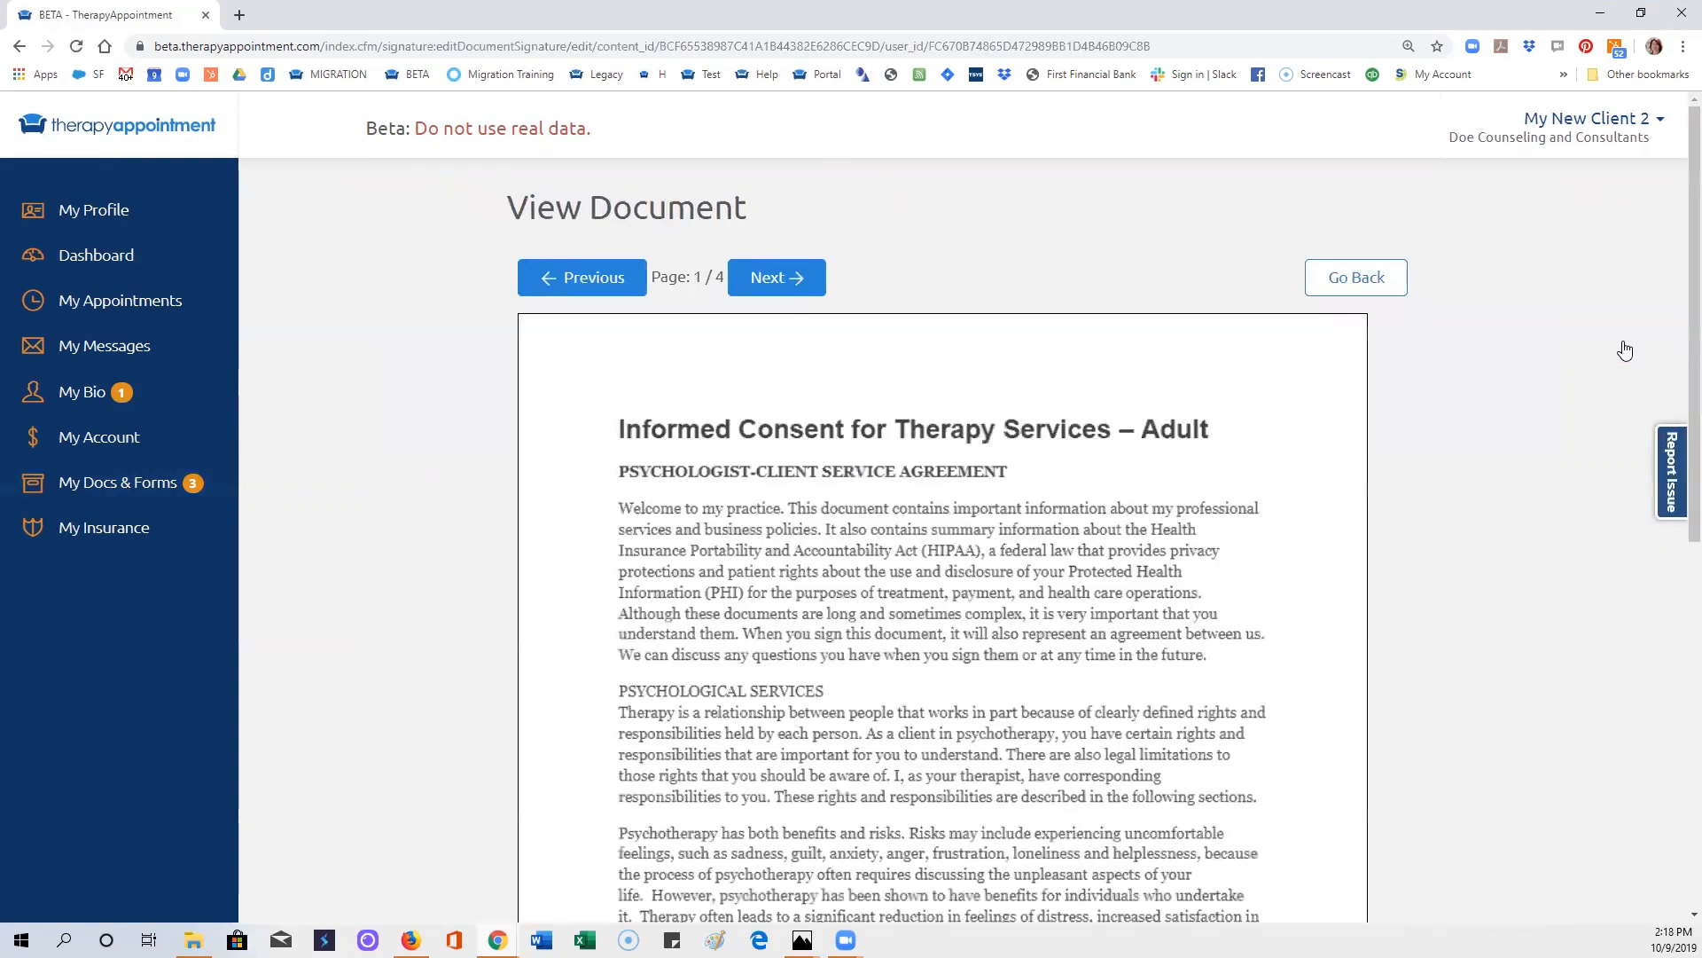
pyautogui.scroll(-2, 986, 400)
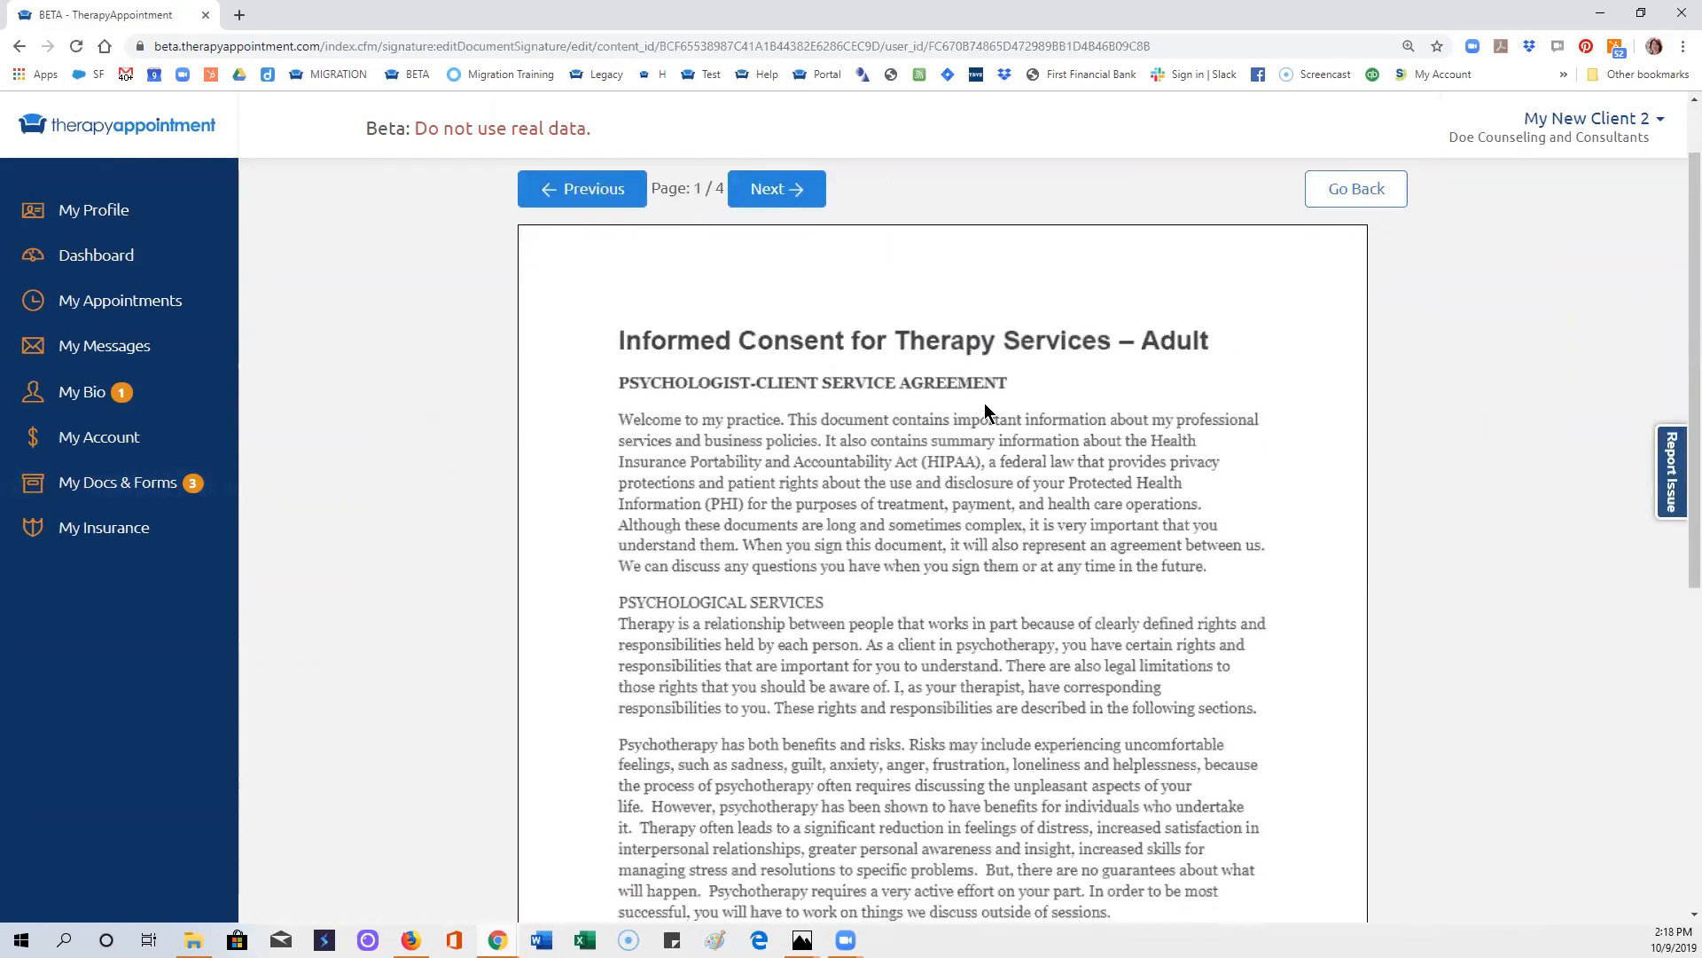
pyautogui.hotkey('ctrl', '-')
pyautogui.hotkey('ctrl', '-')
pyautogui.hotkey('ctrl', '-')
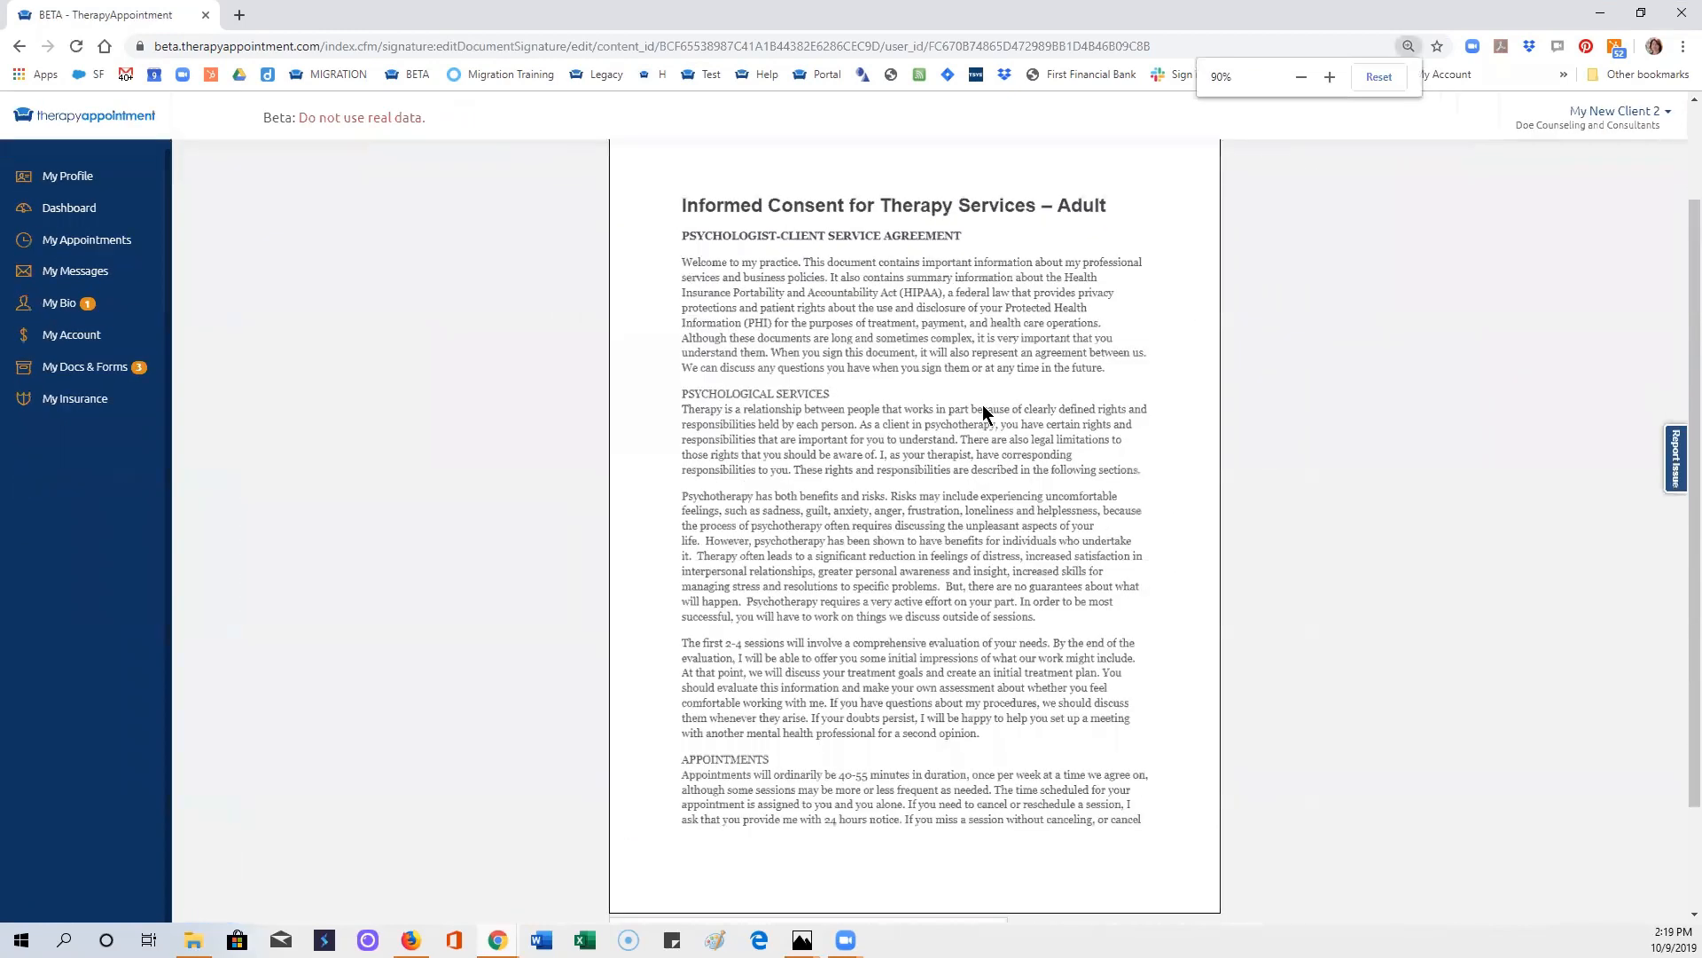
# Step: Page through the informed consent document to its last page and examine the name field for signing it
pyautogui.scroll(1, 890, 330)
pyautogui.click(803, 188)
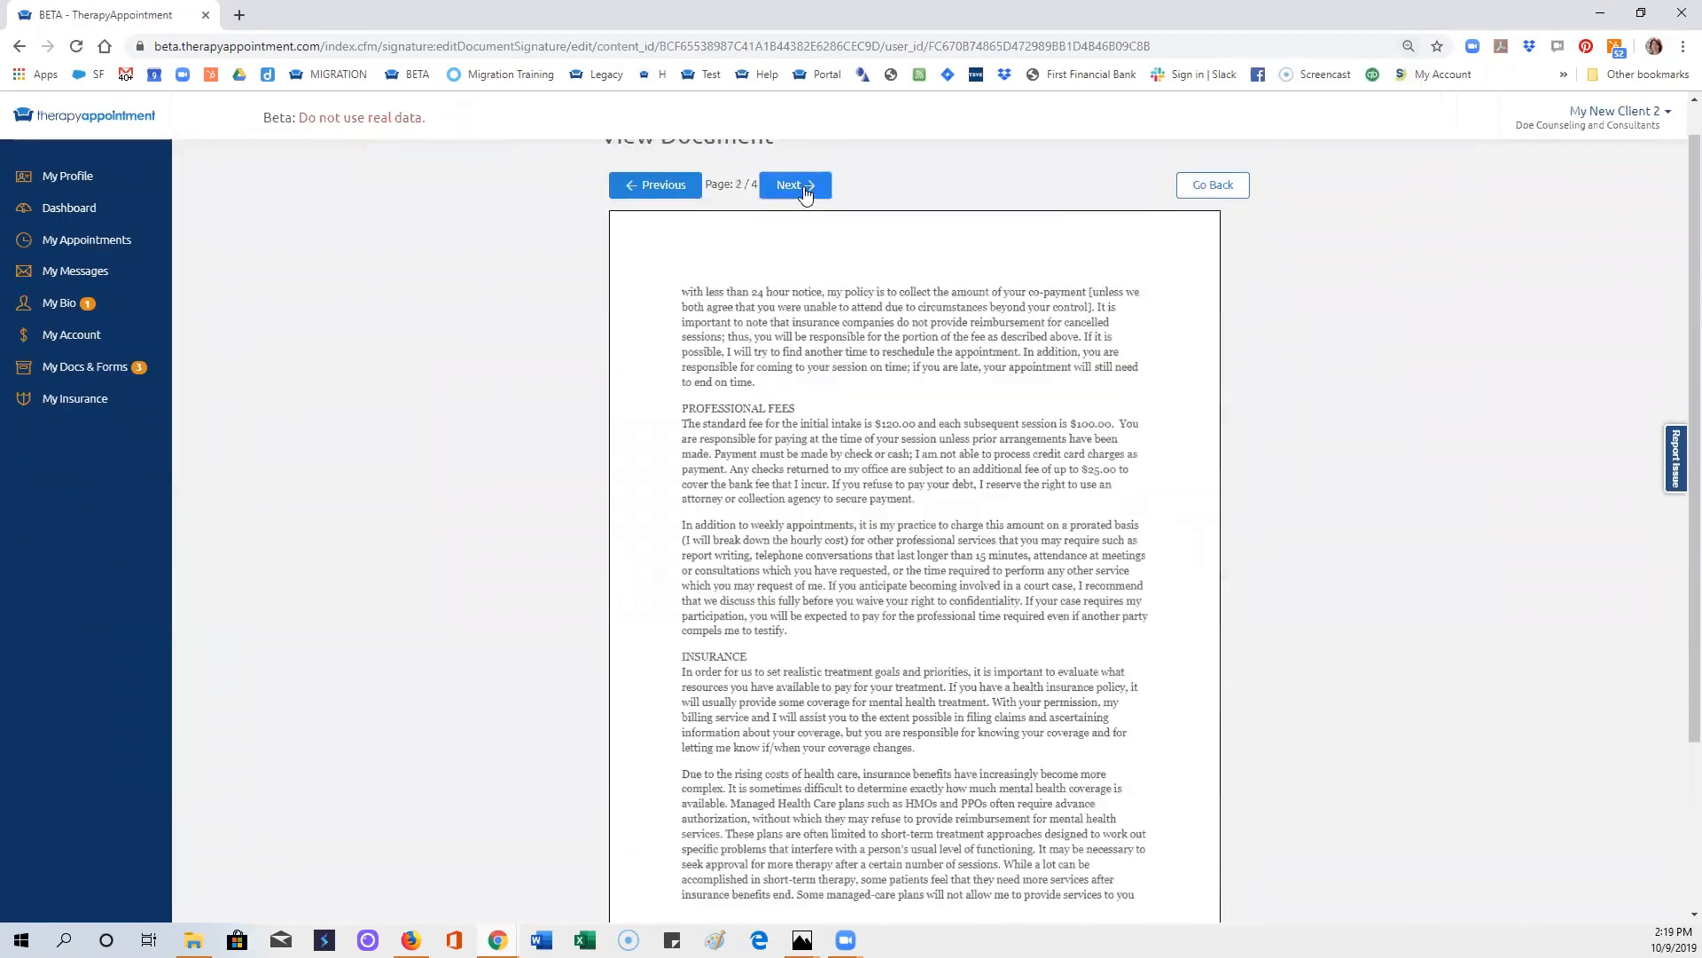
pyautogui.click(804, 188)
pyautogui.click(804, 188)
pyautogui.scroll(-3, 863, 399)
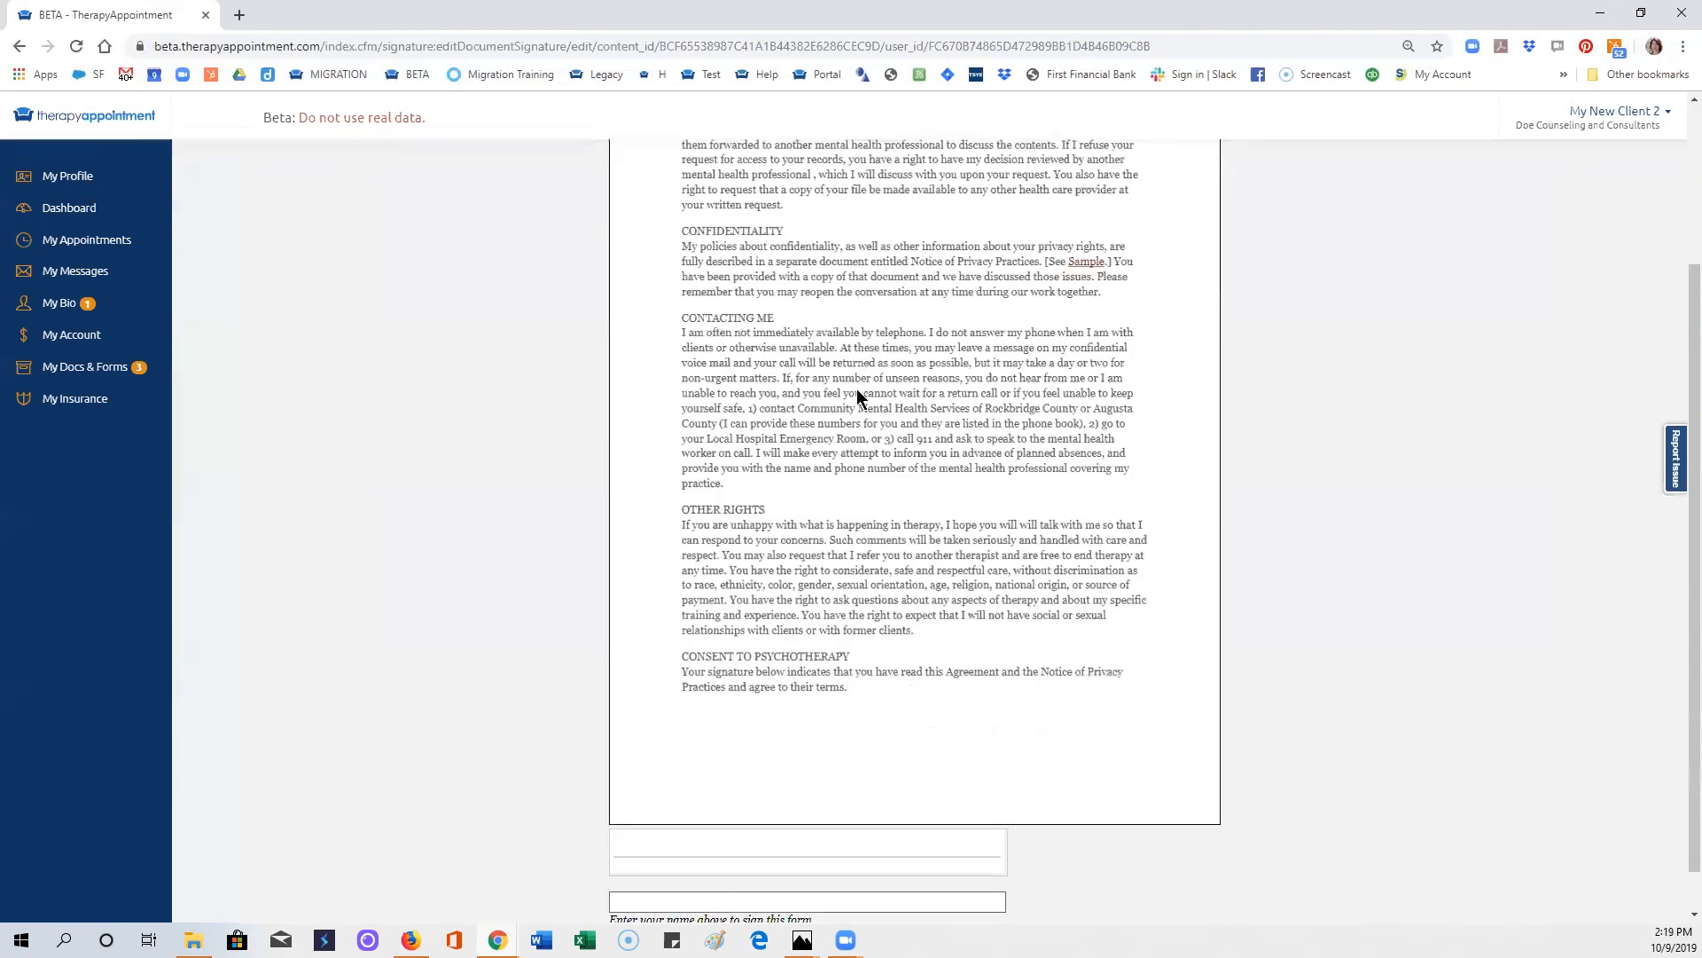
pyautogui.scroll(-1, 871, 532)
pyautogui.click(697, 847)
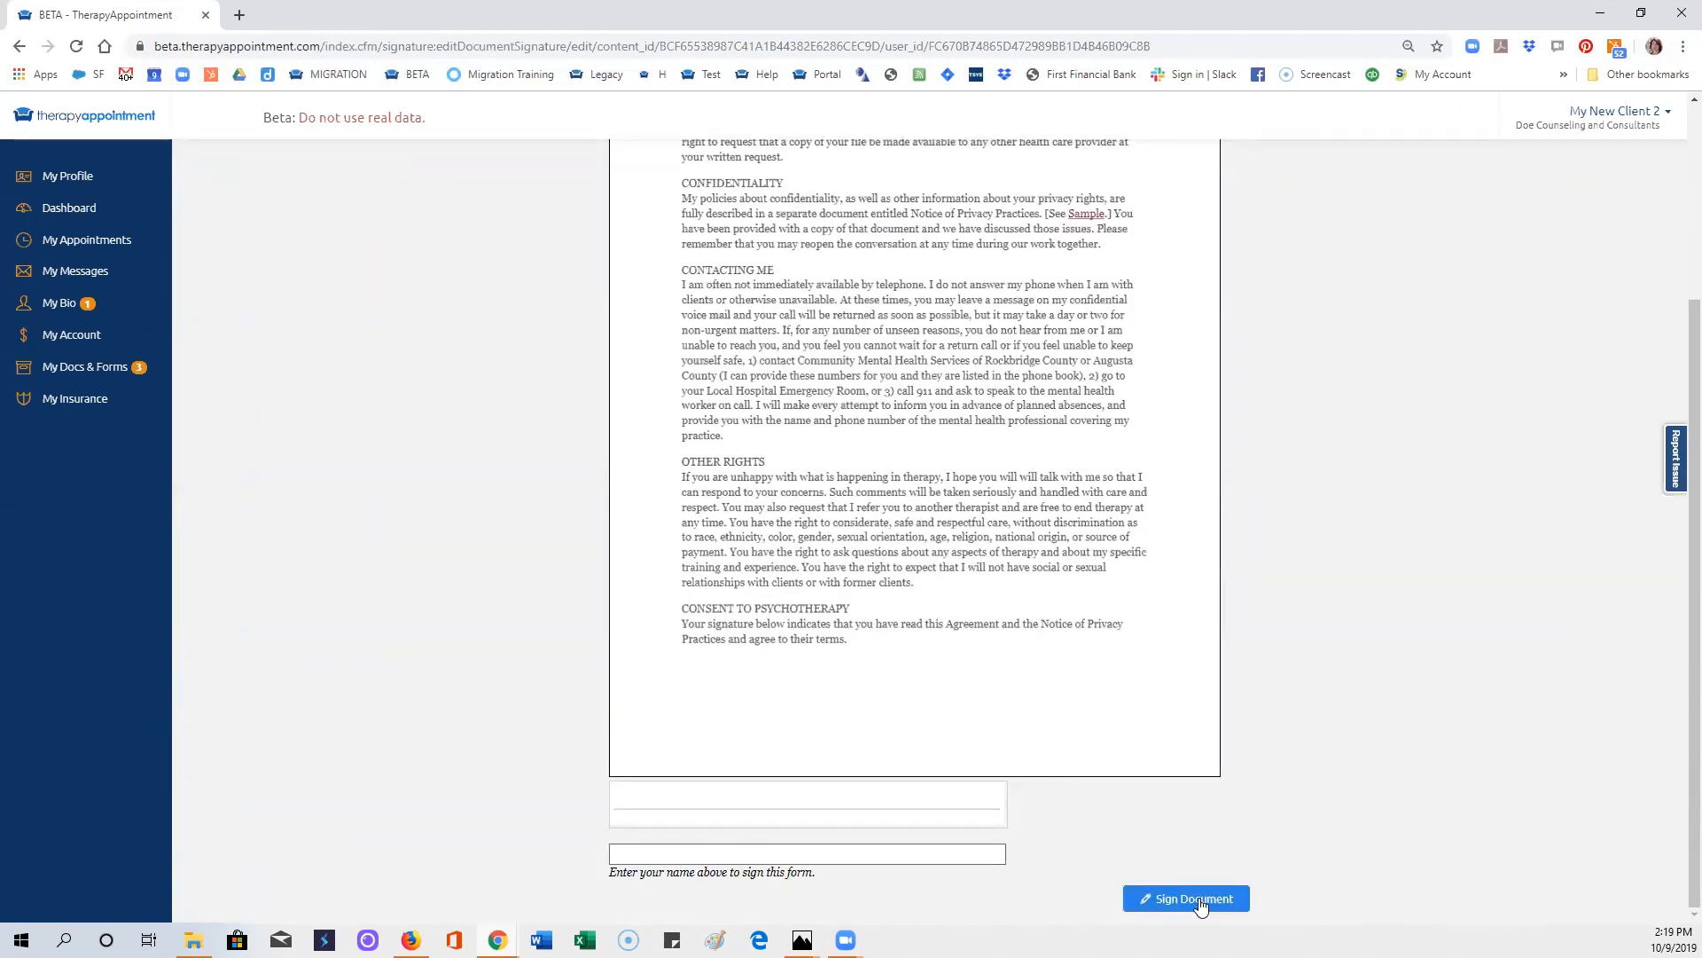
pyautogui.hotkey('ctrl', '+')
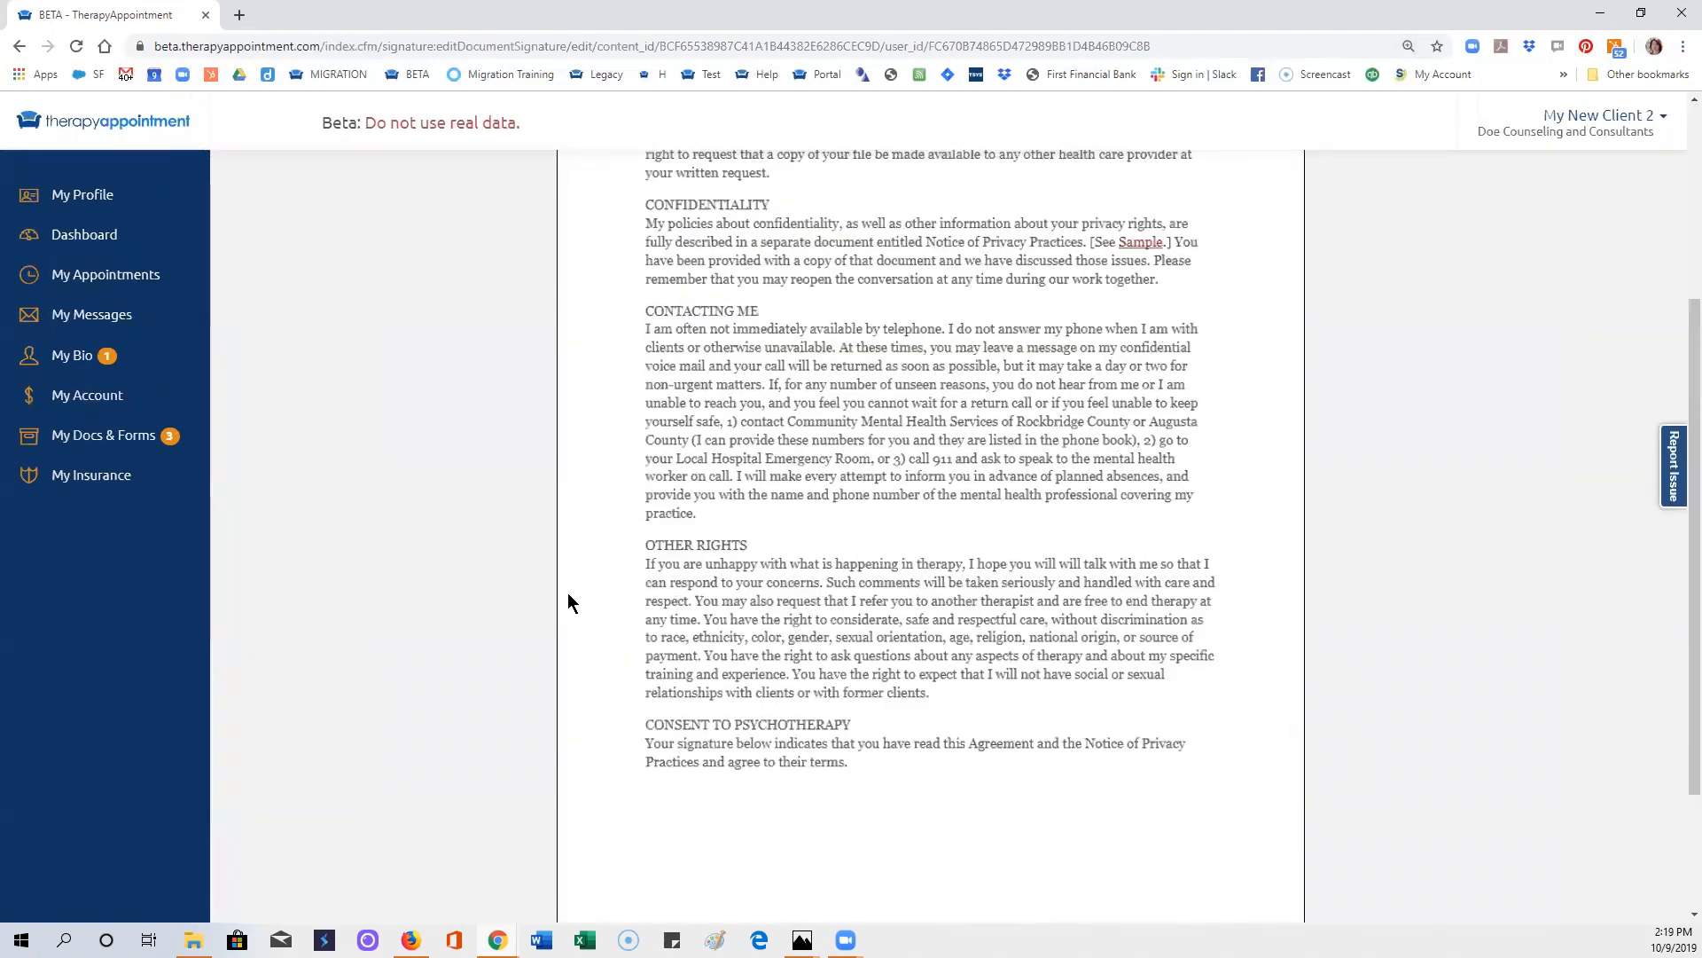
# Step: View the insurance instructions under My Insurance and the inbox under My Messages
pyautogui.click(109, 481)
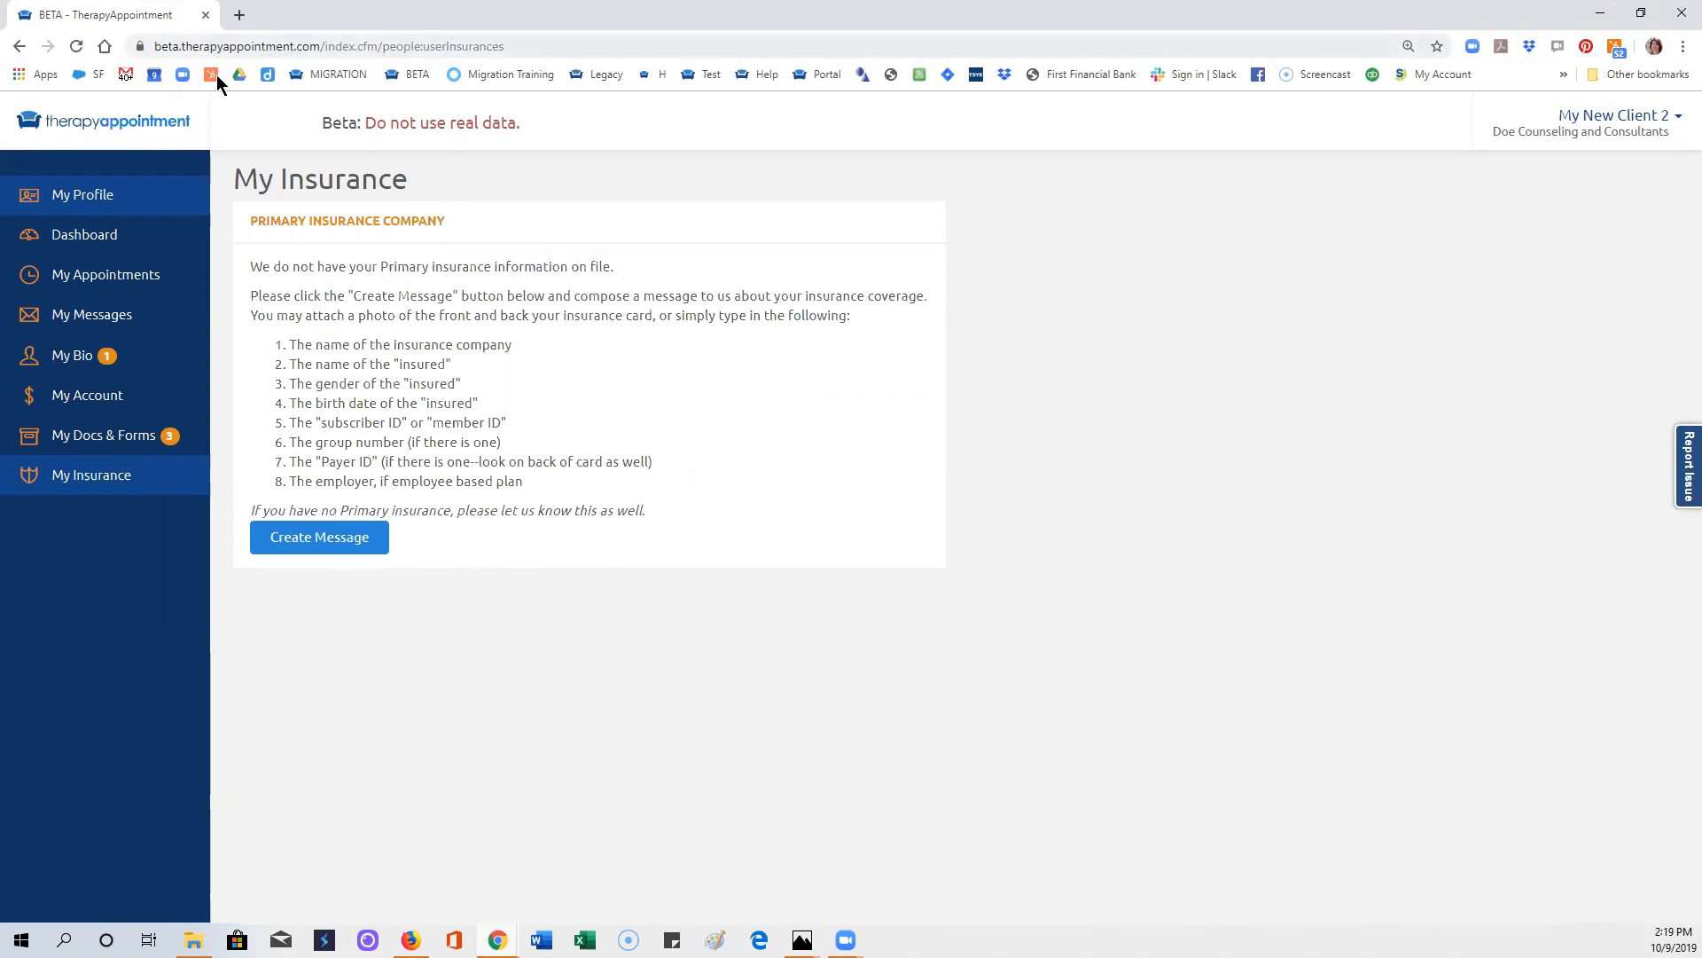
pyautogui.click(120, 325)
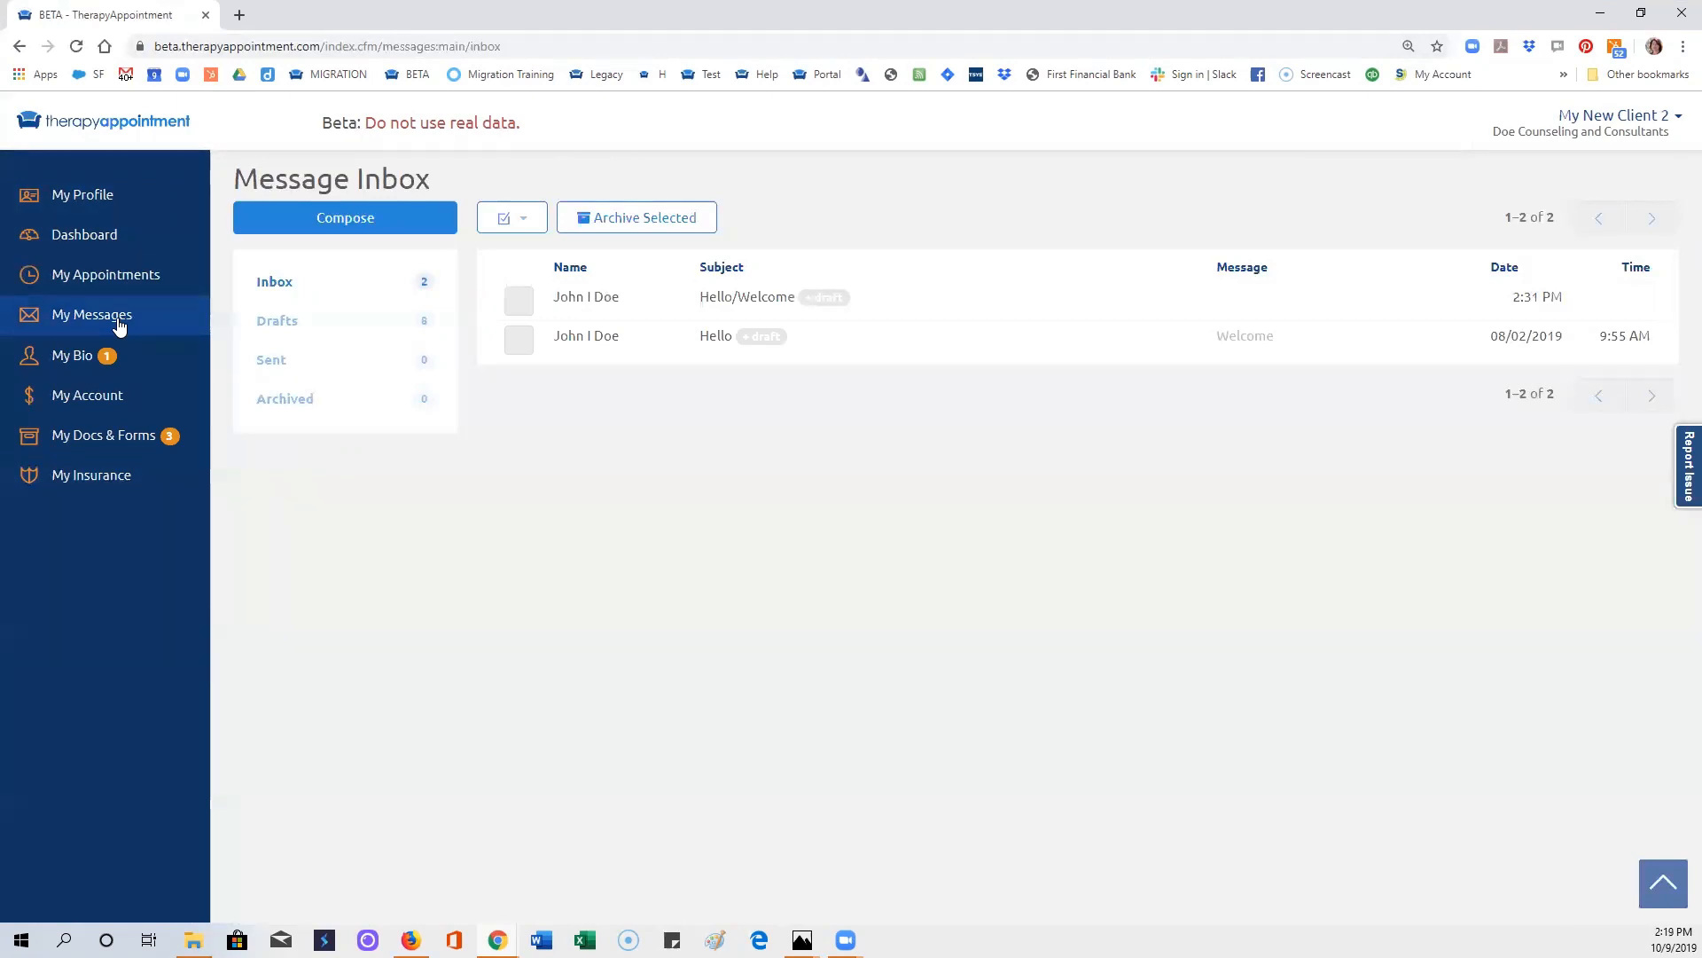
# Step: Start composing a new message, look over its attachment and sending options, and delete the draft
pyautogui.click(391, 220)
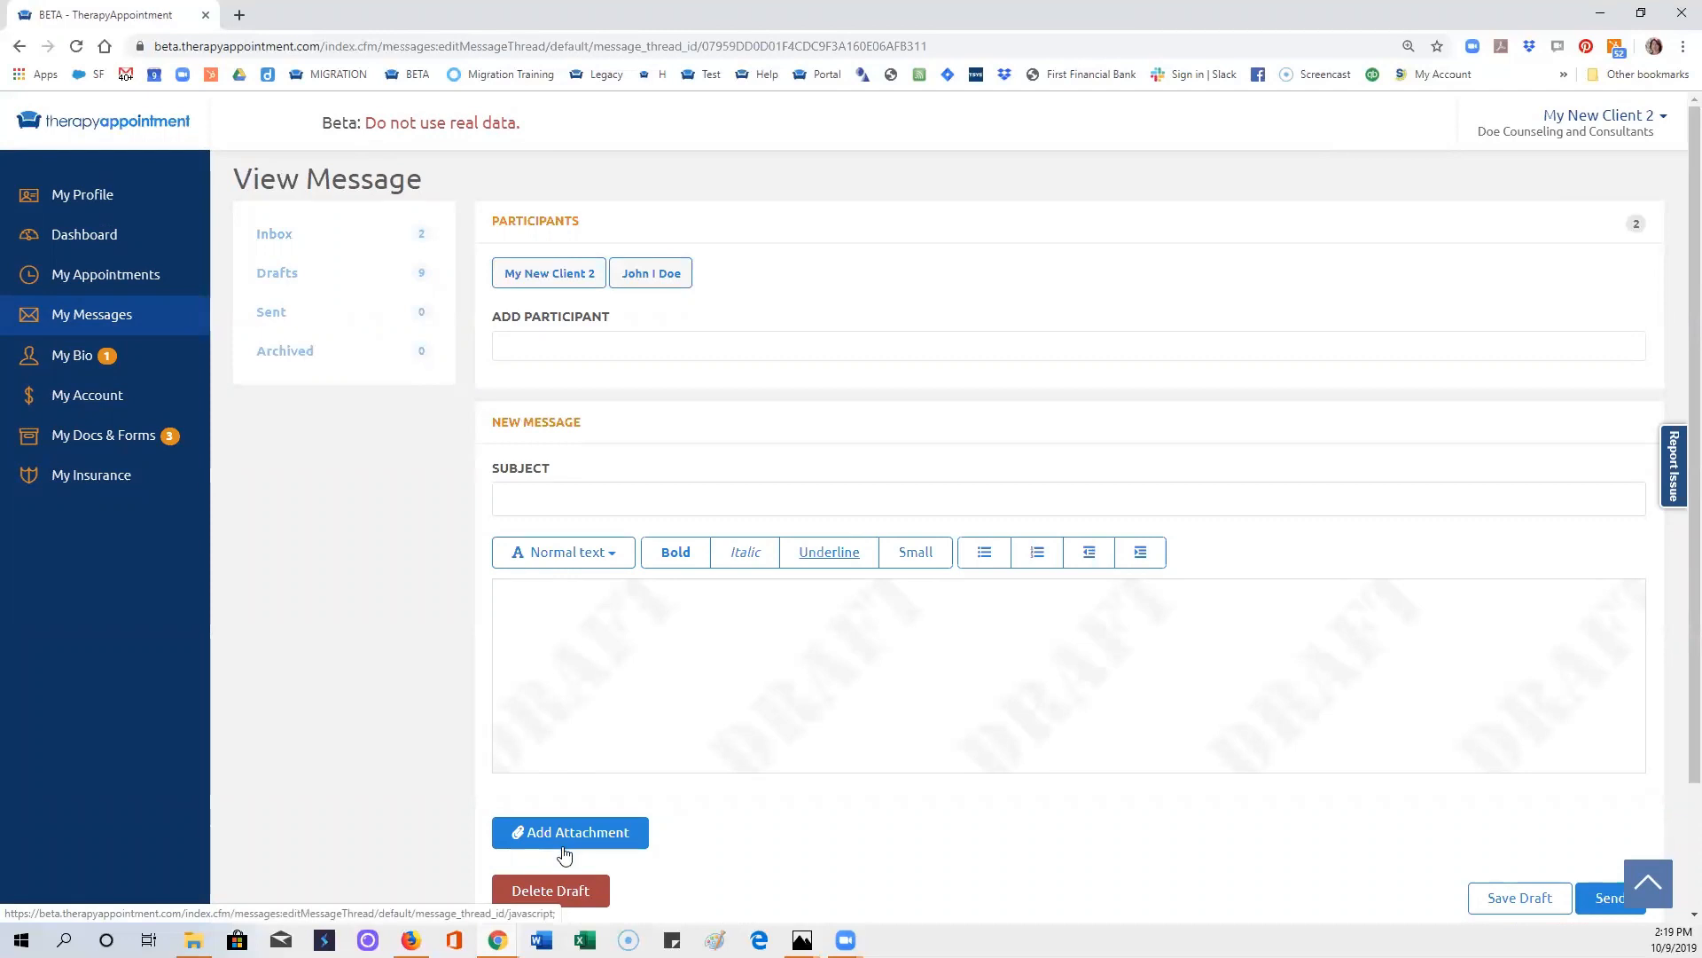
pyautogui.scroll(-1, 557, 781)
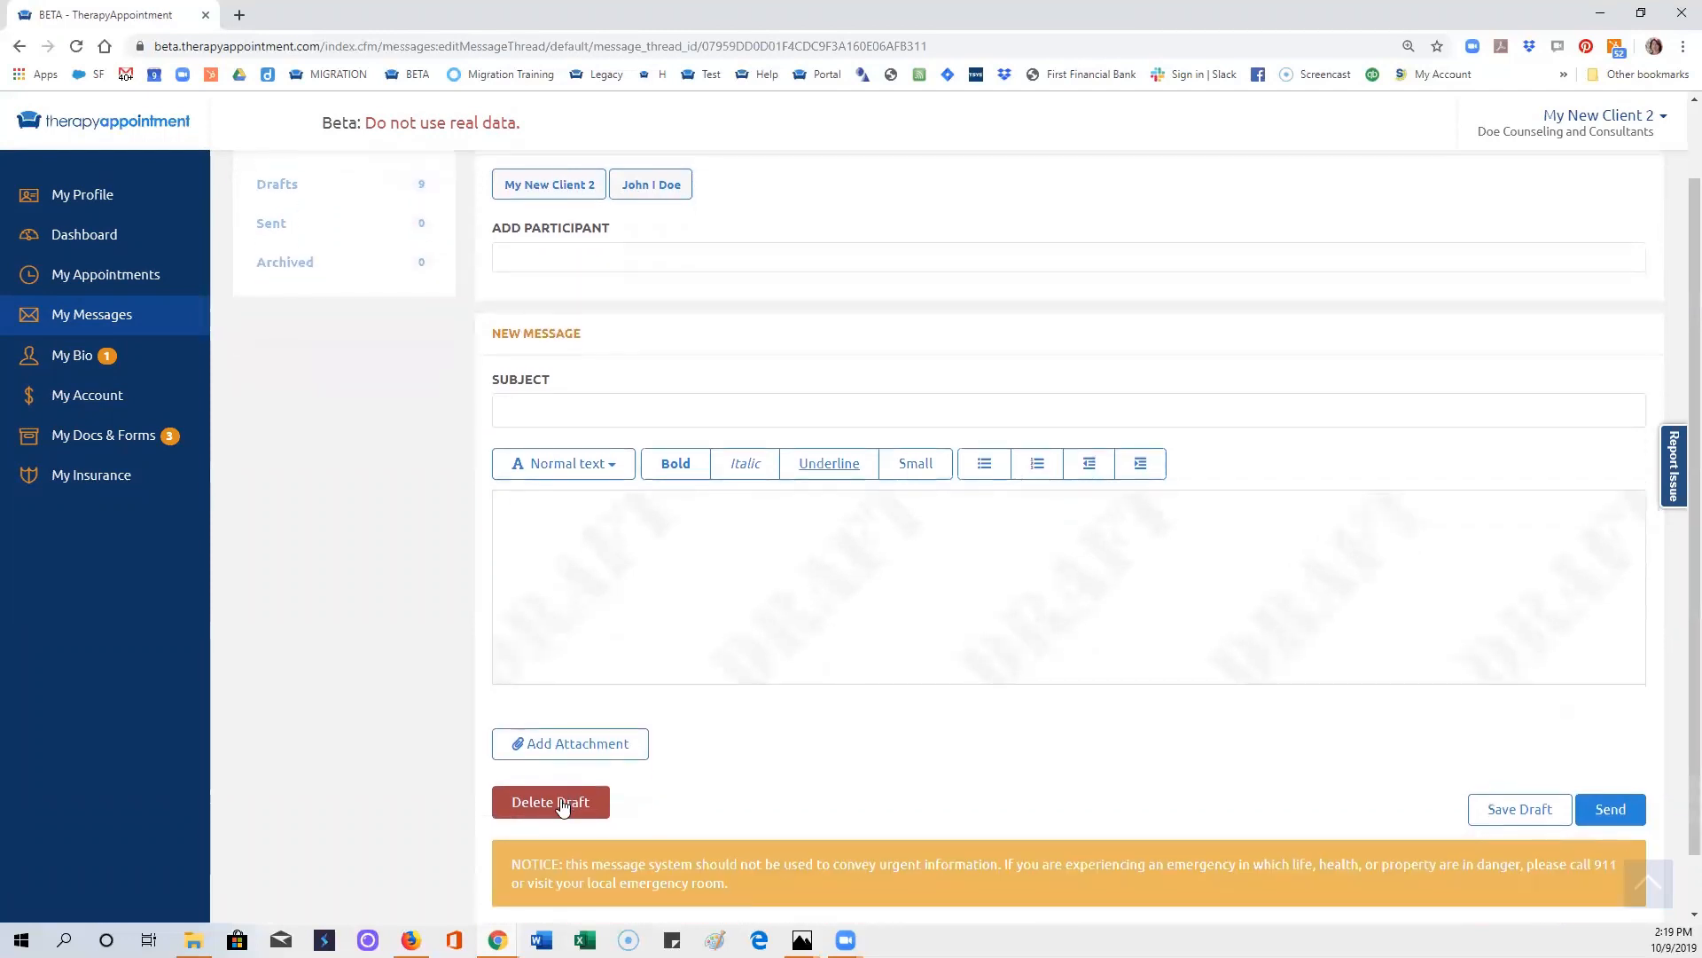
pyautogui.click(560, 812)
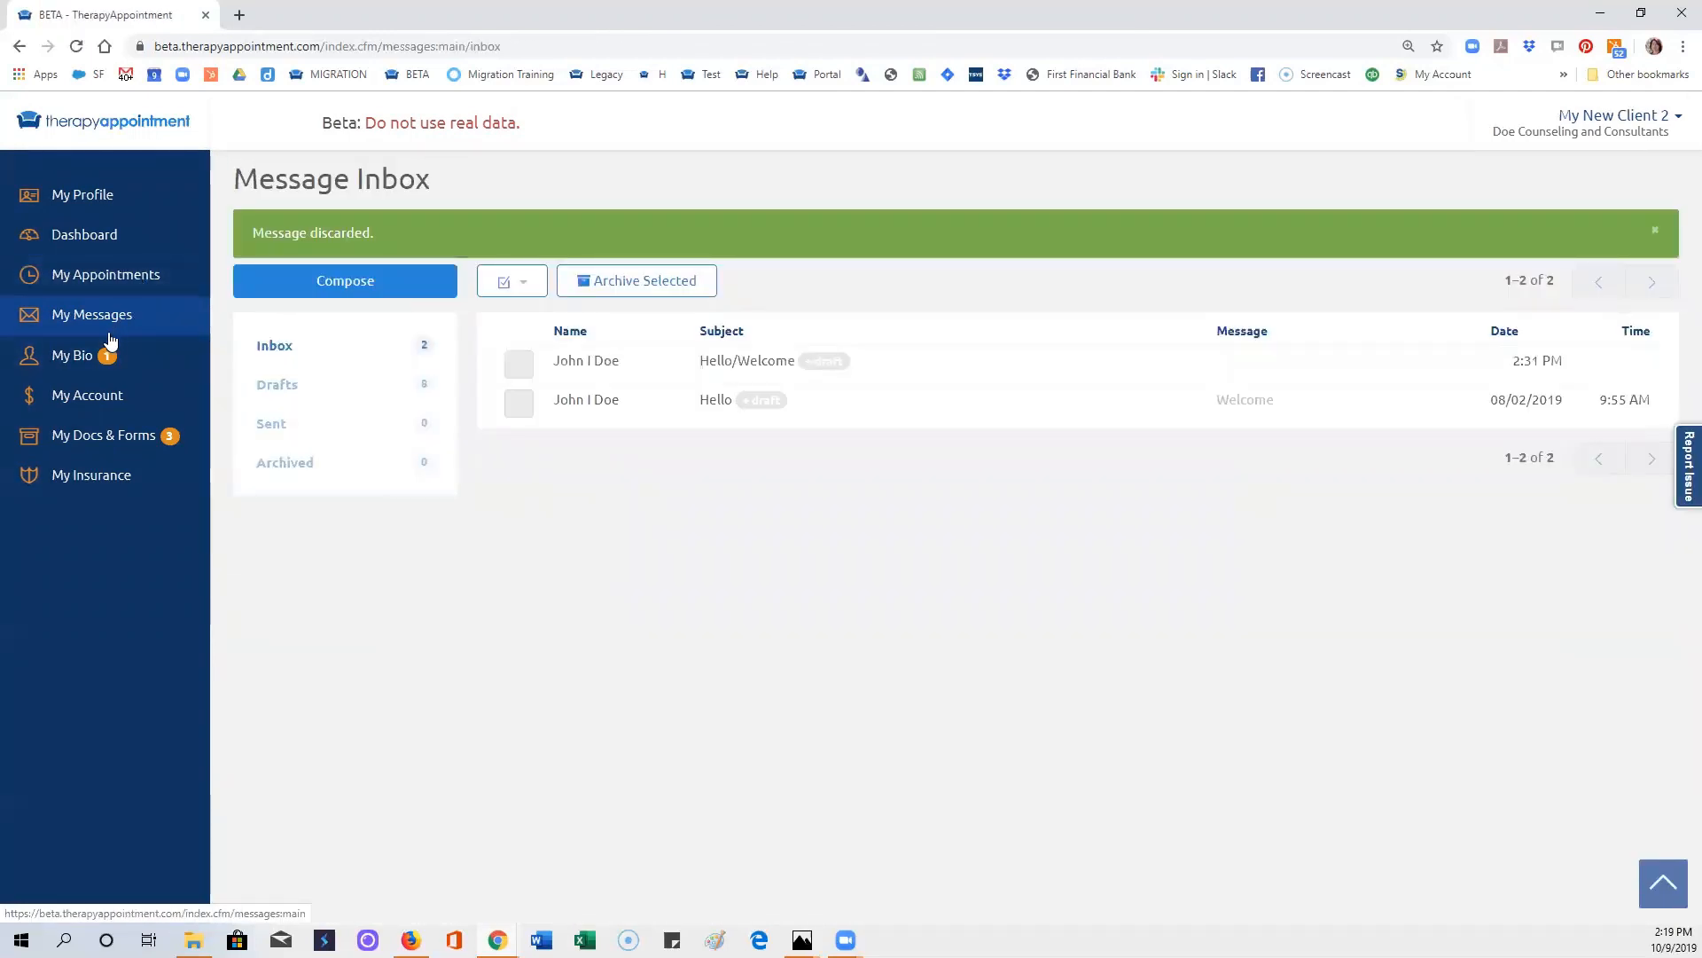
# Step: View the client's My Appointments and My Account pages and return to the practice's Add Client form
pyautogui.click(102, 278)
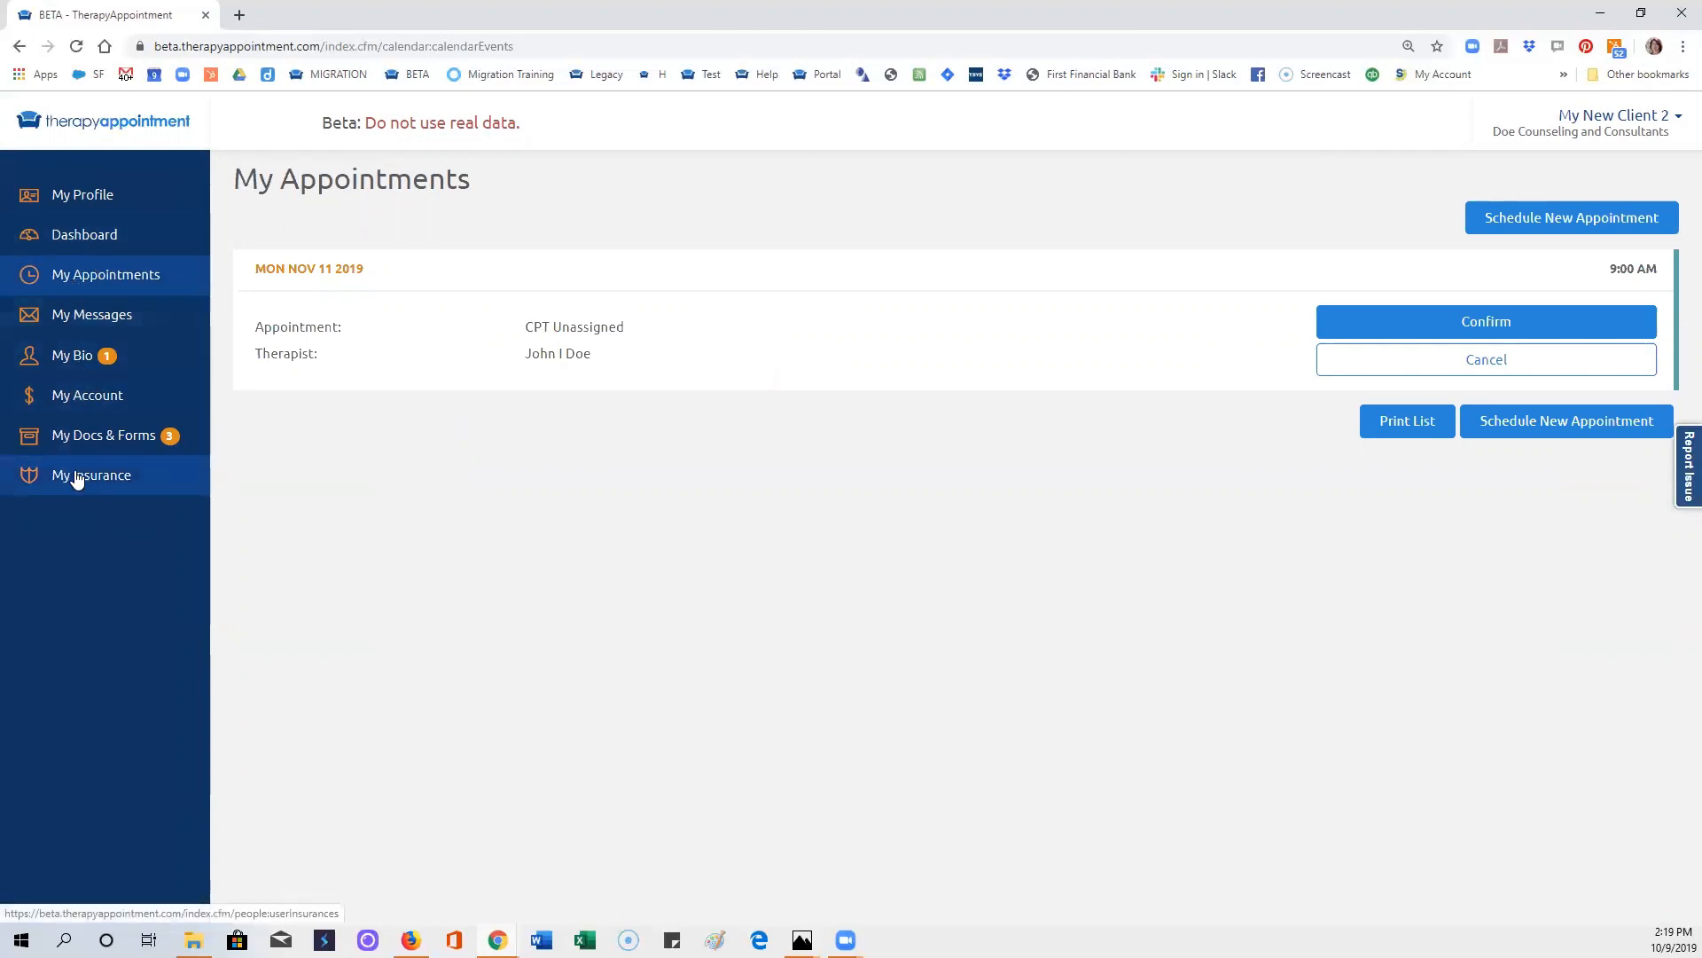
pyautogui.click(76, 397)
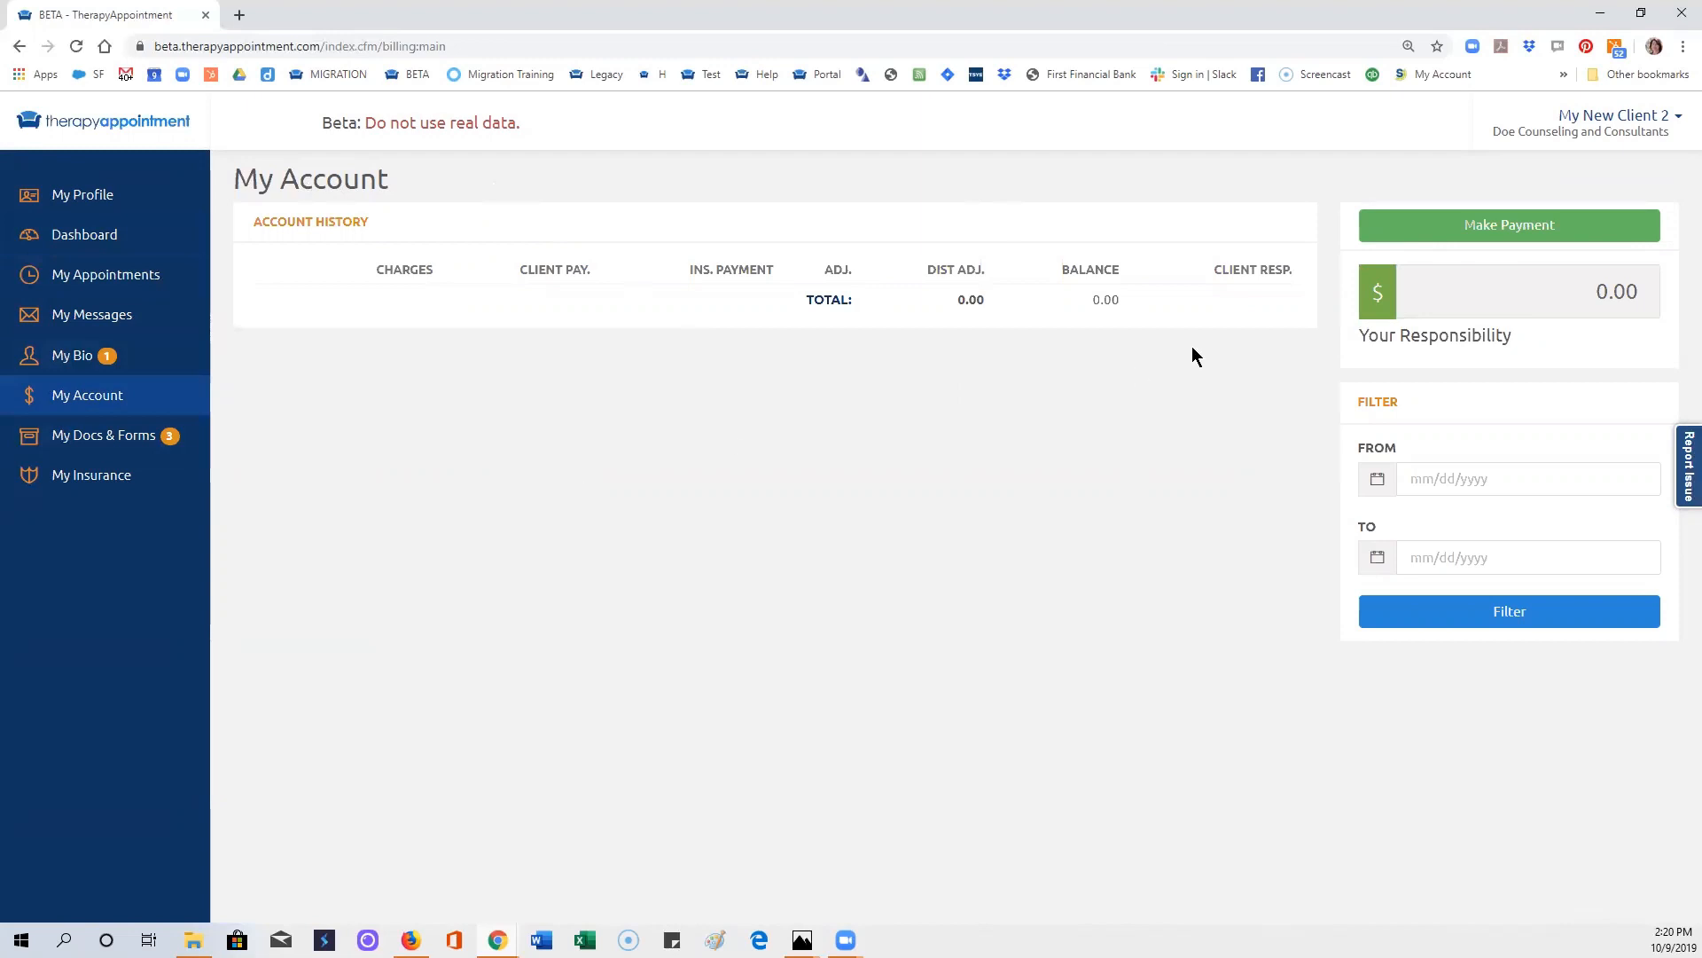
pyautogui.click(1671, 118)
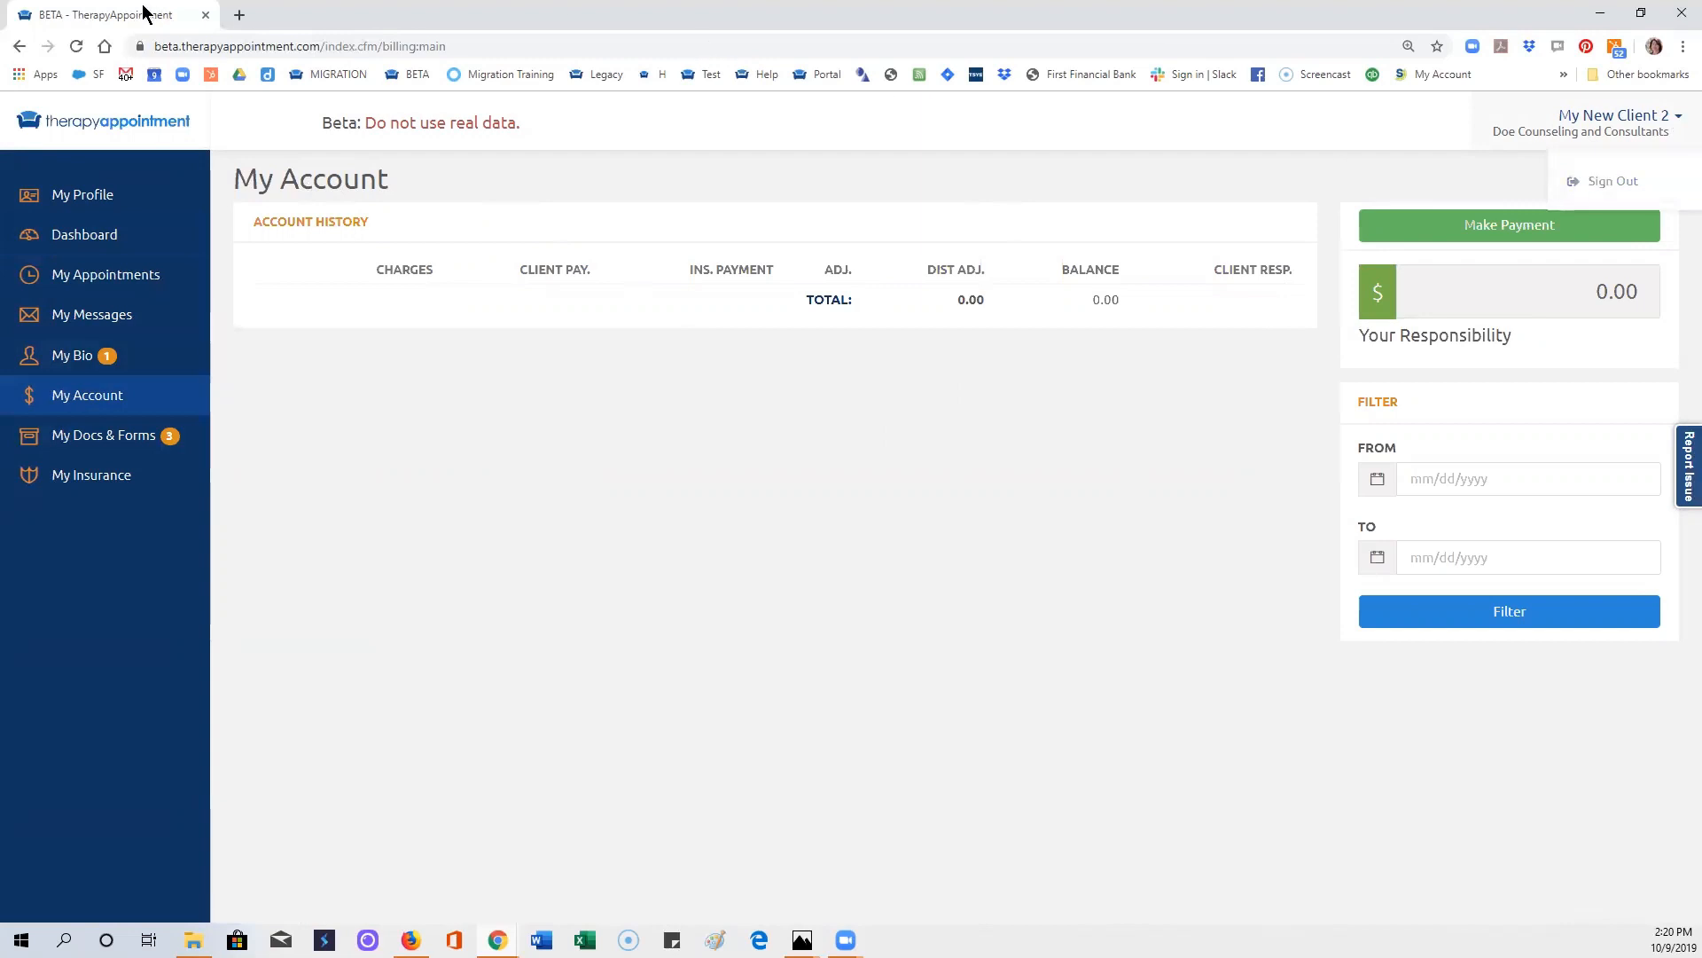
pyautogui.moveTo(77, 24); pyautogui.dragTo(75, 9)
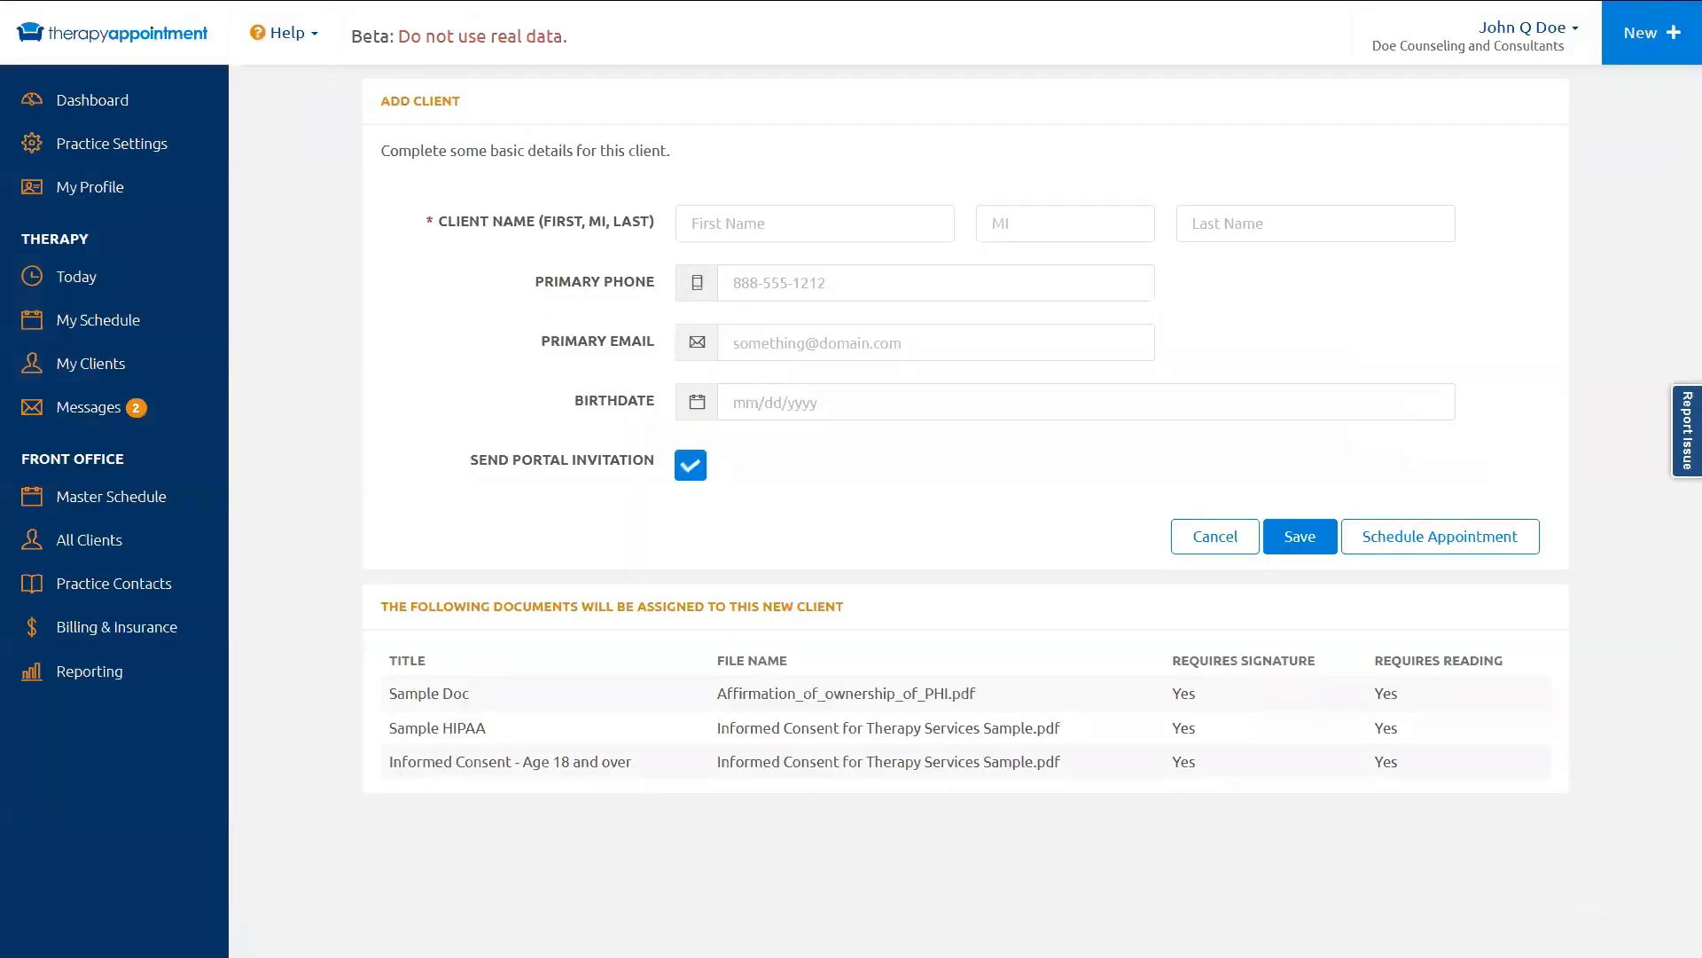
# Step: Open the Wednesday 10/9 11:00 AM appointment from My Schedule and start charting for it
pyautogui.click(77, 288)
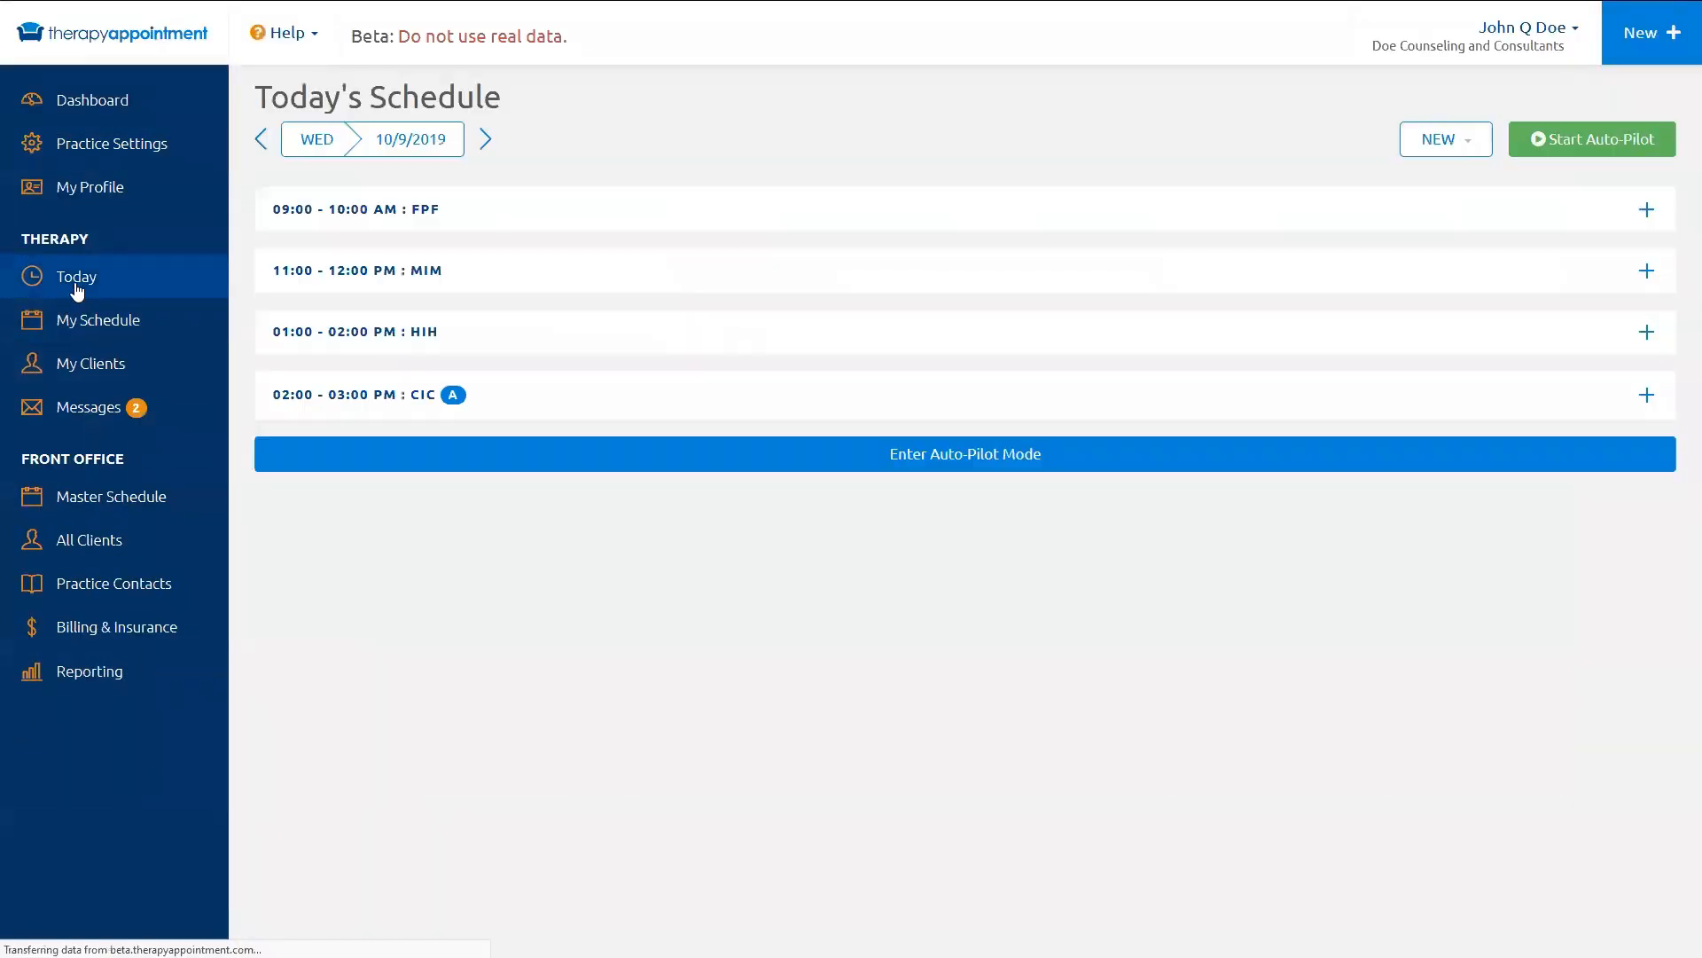
pyautogui.click(84, 328)
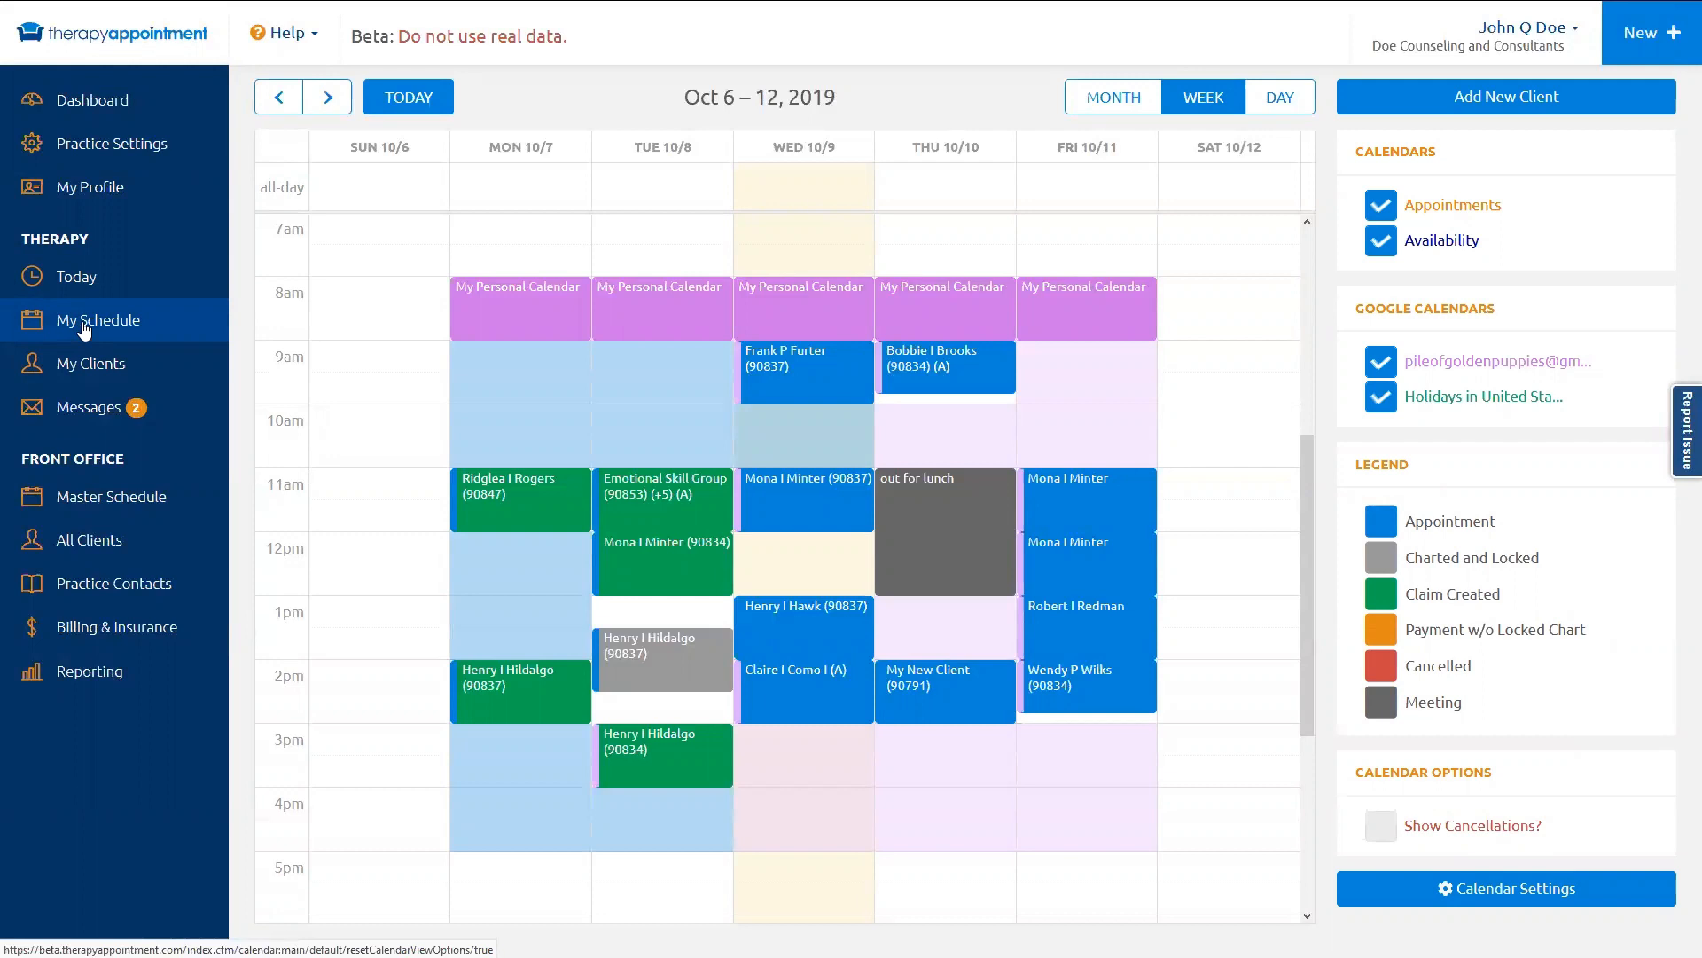
pyautogui.click(790, 510)
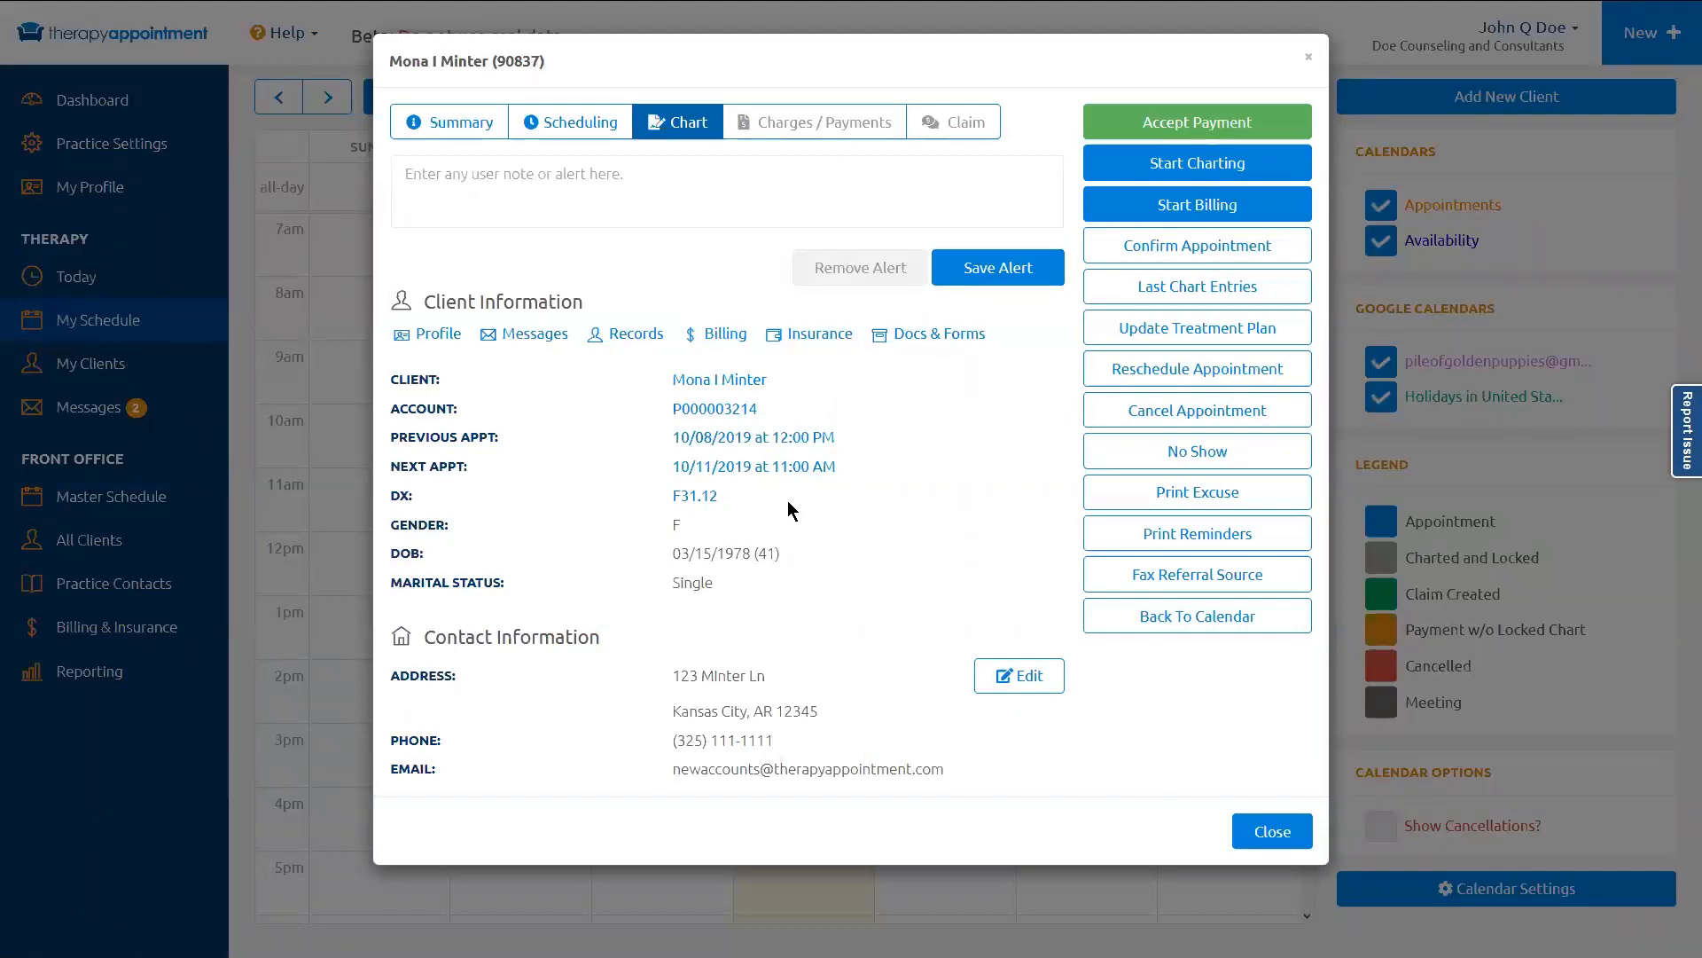
pyautogui.click(1228, 166)
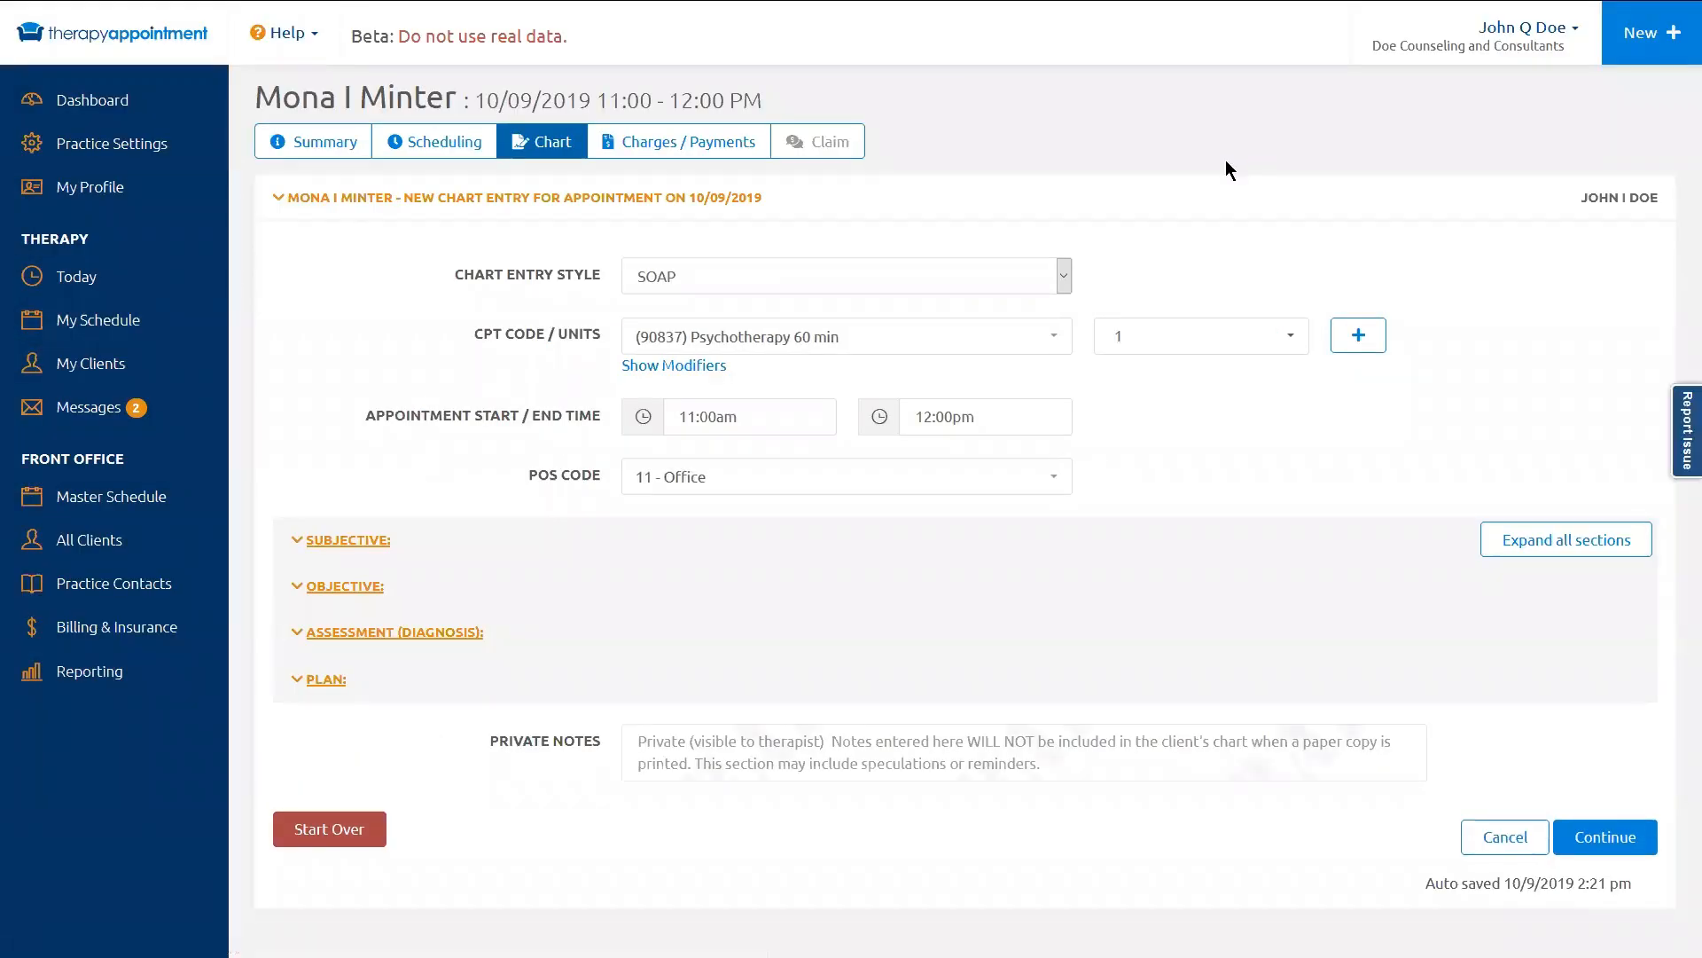
# Step: Review the available chart entry styles, keep SOAP, and expand all sections of the note
pyautogui.click(1053, 278)
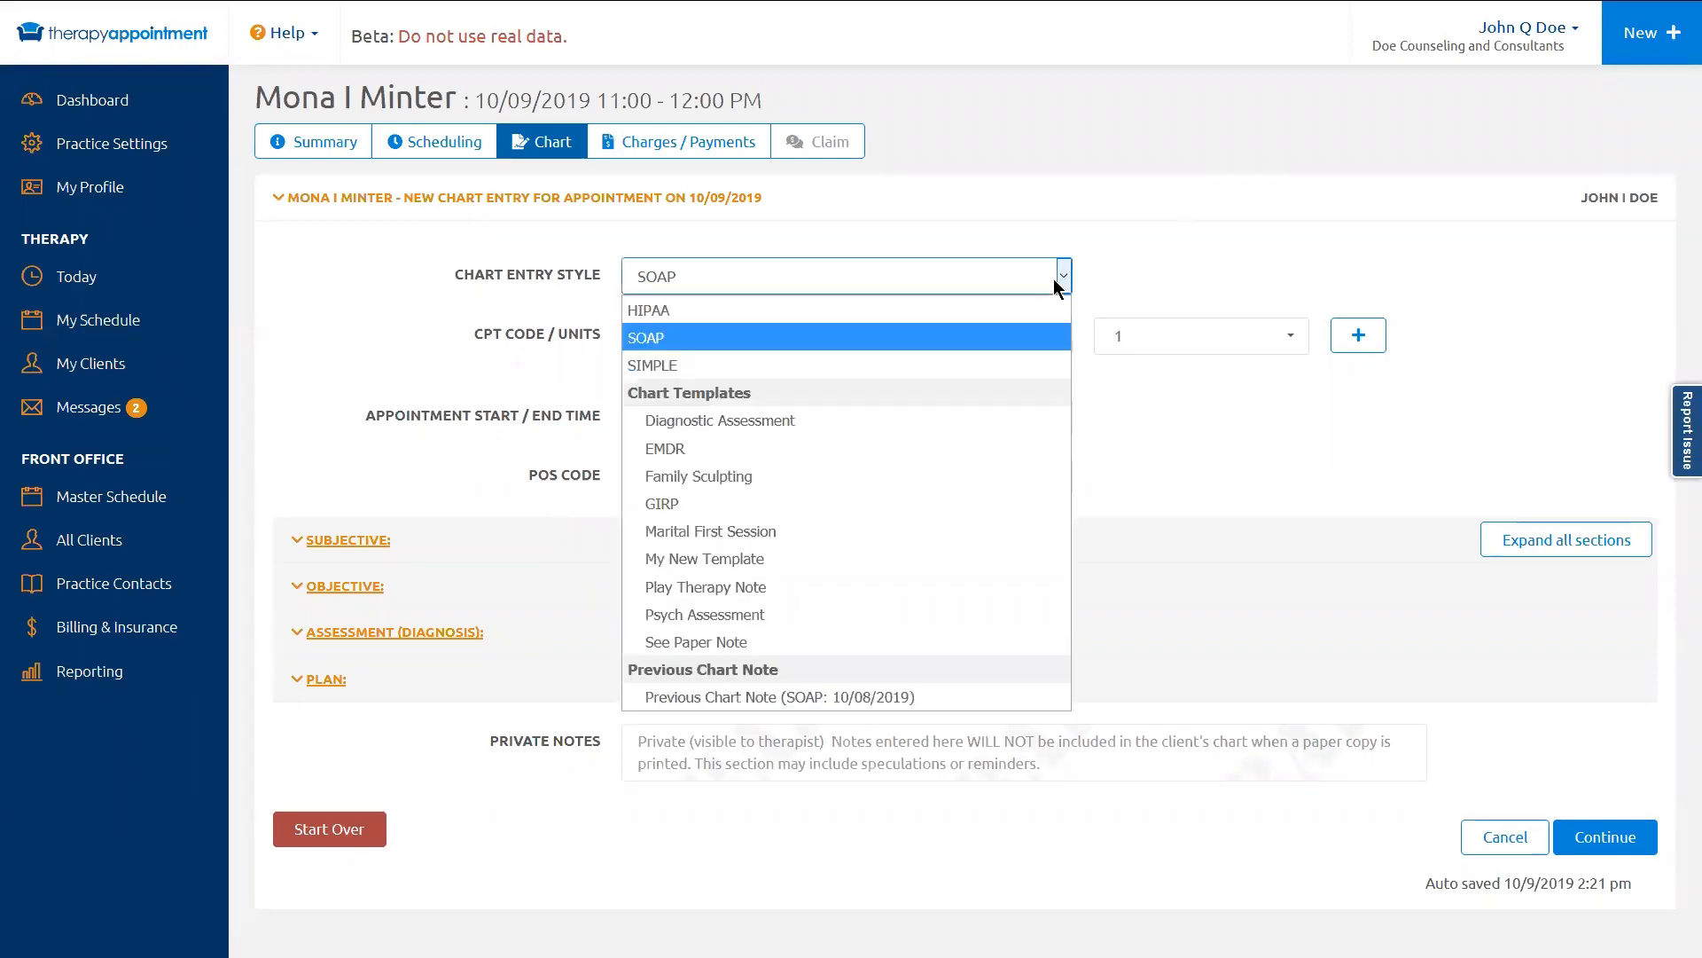
pyautogui.click(1057, 343)
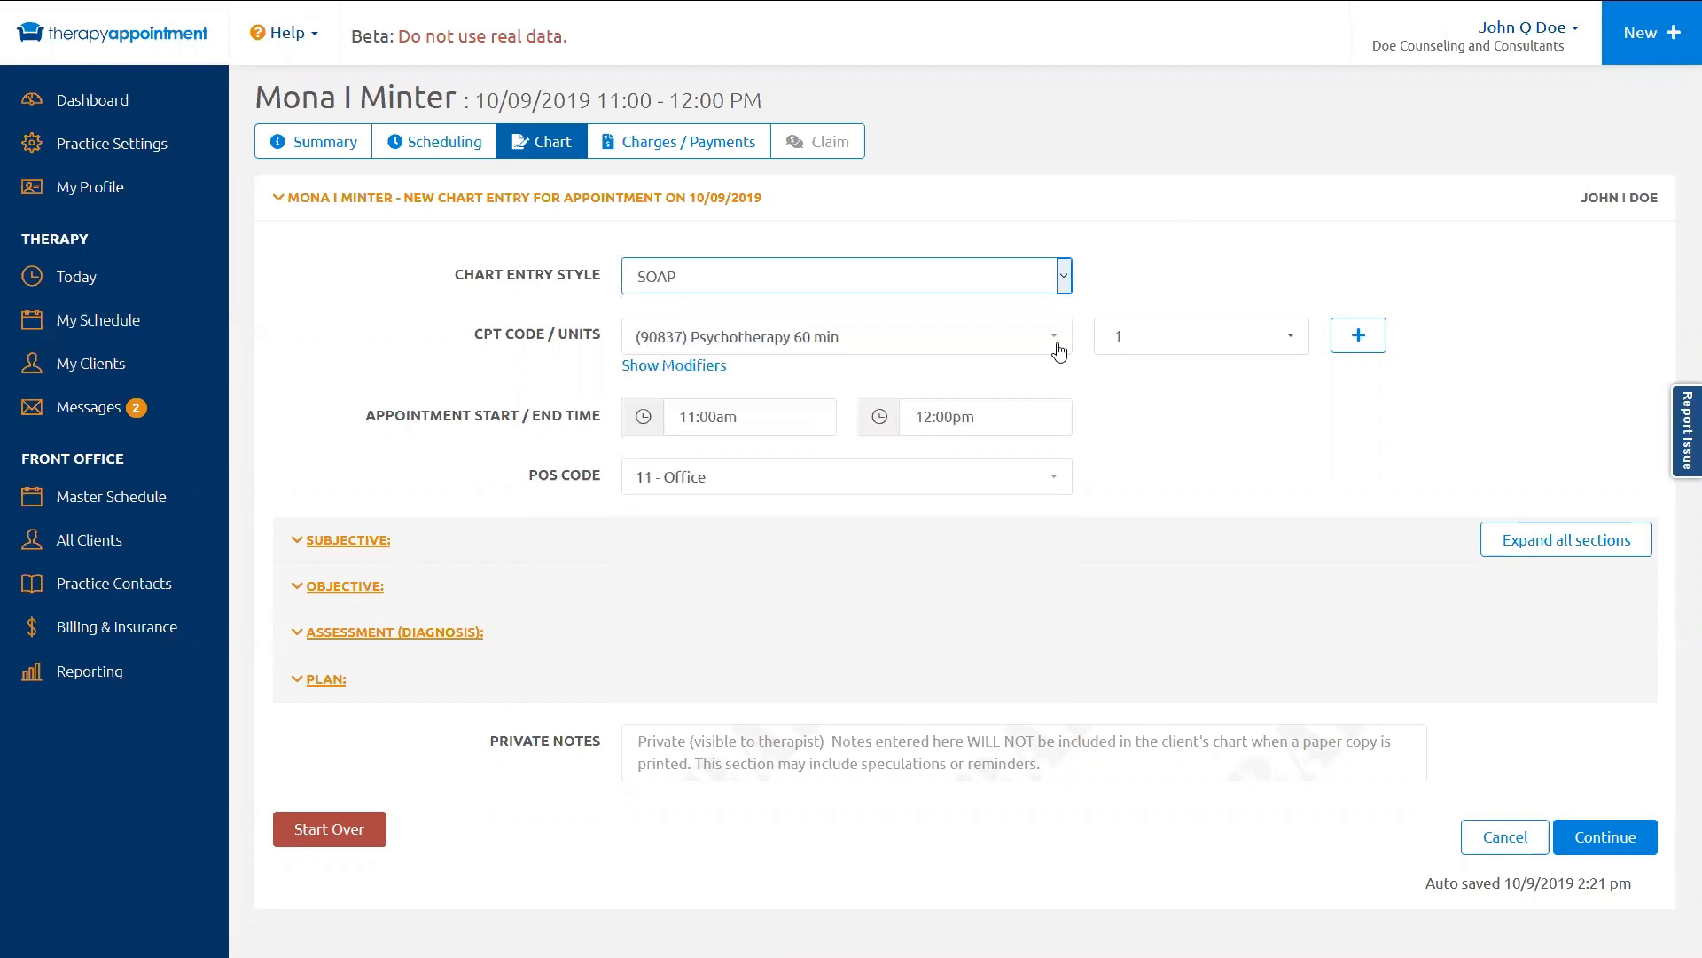
pyautogui.click(1564, 553)
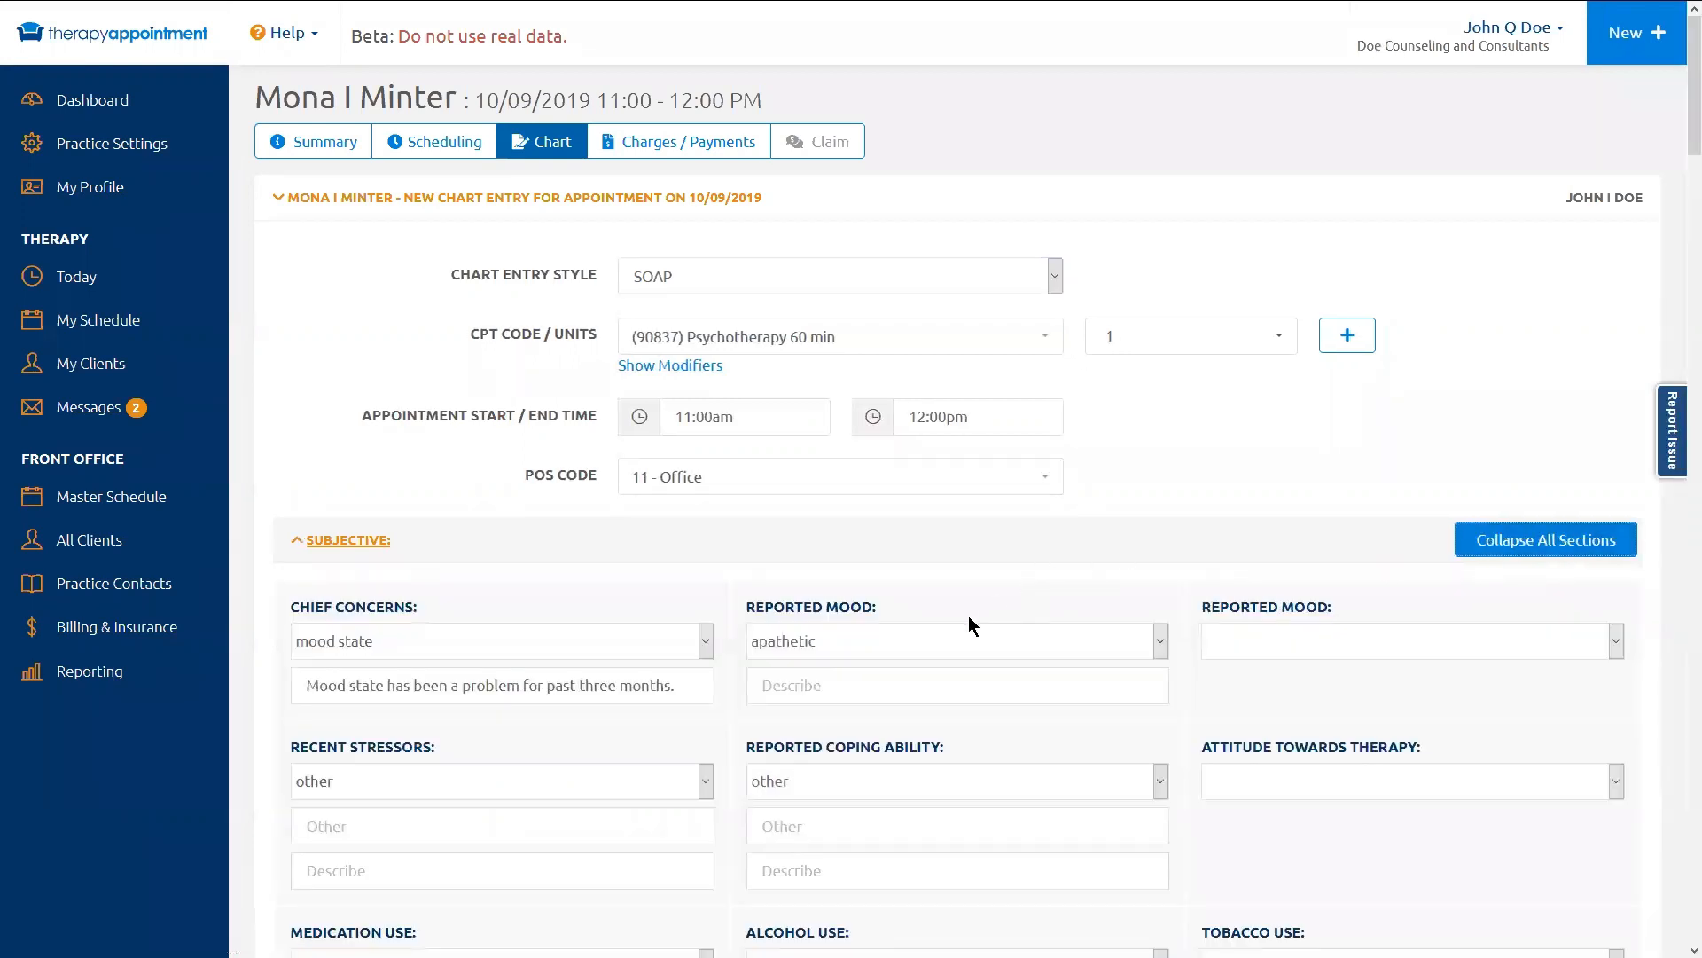
# Step: View the Chief Concerns choices in the Subjective section, keeping mood state selected
pyautogui.scroll(-3, 974, 630)
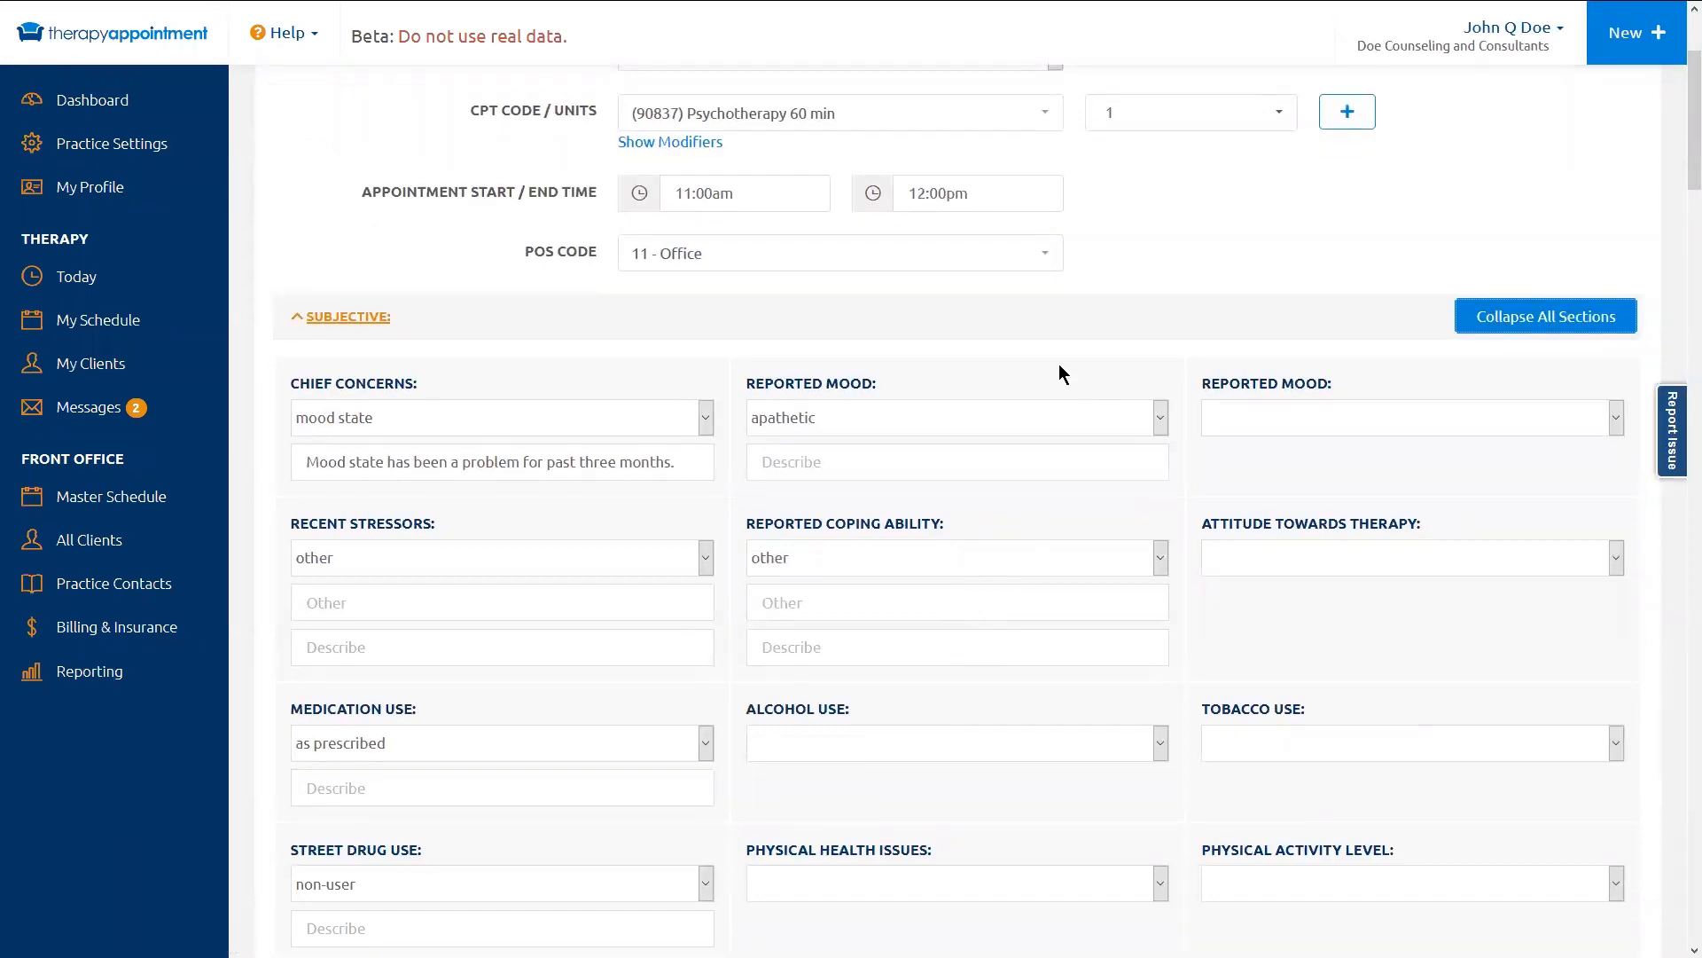
pyautogui.click(686, 426)
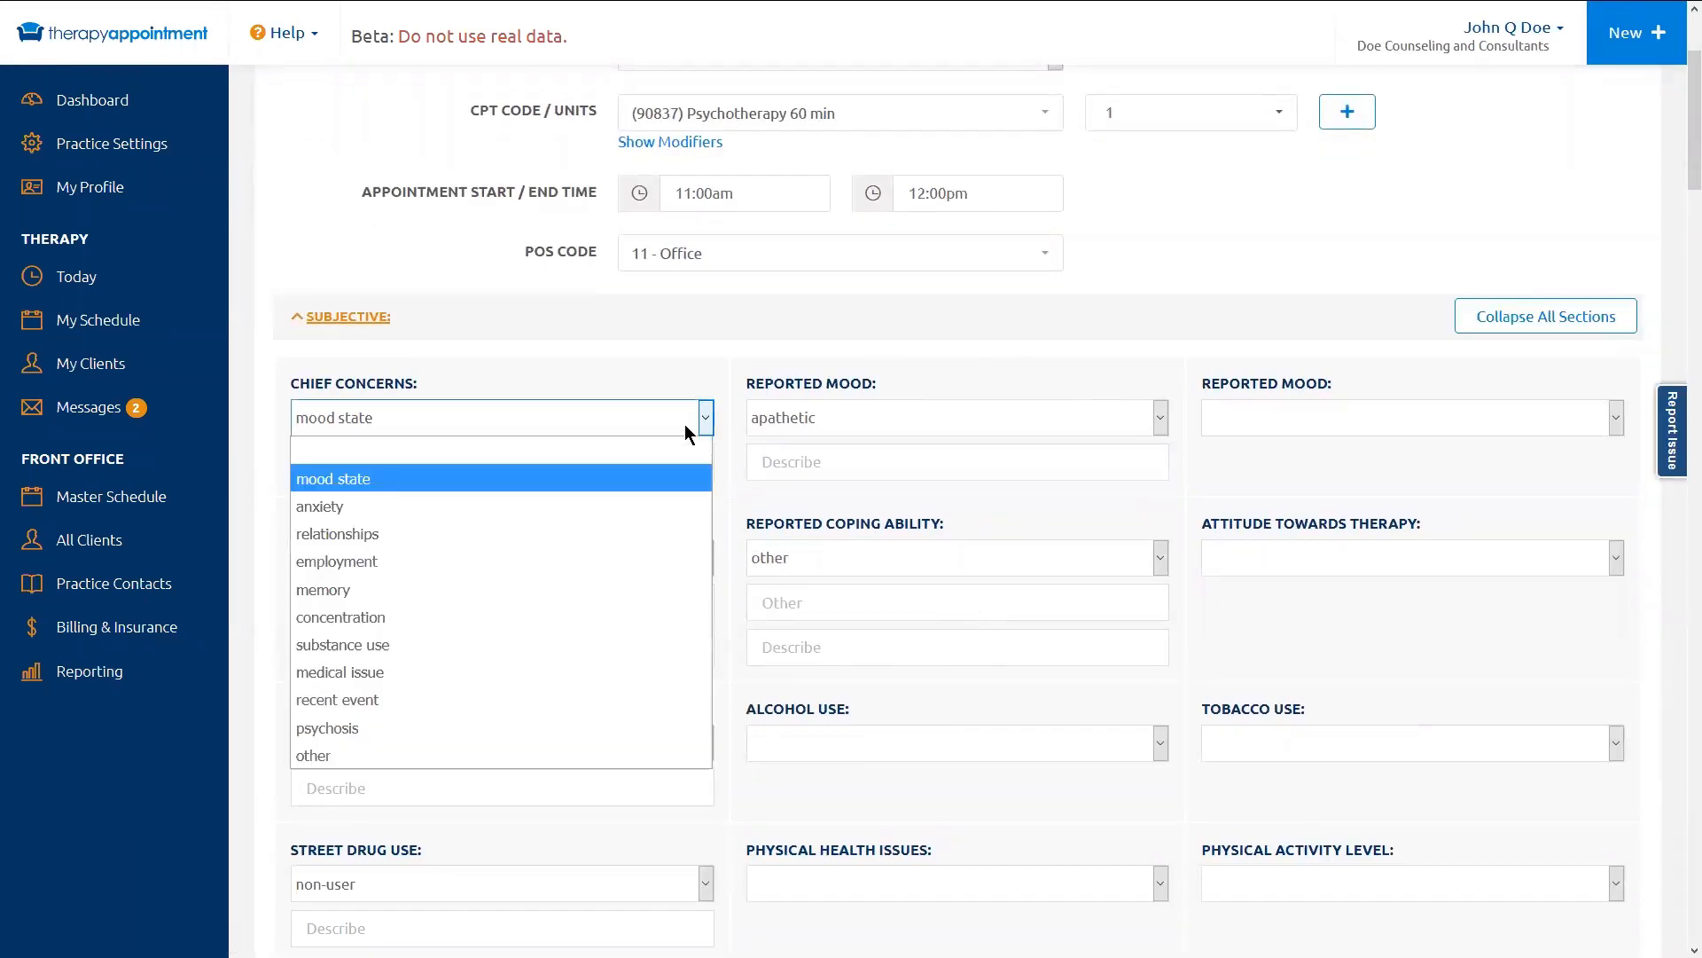
pyautogui.click(687, 429)
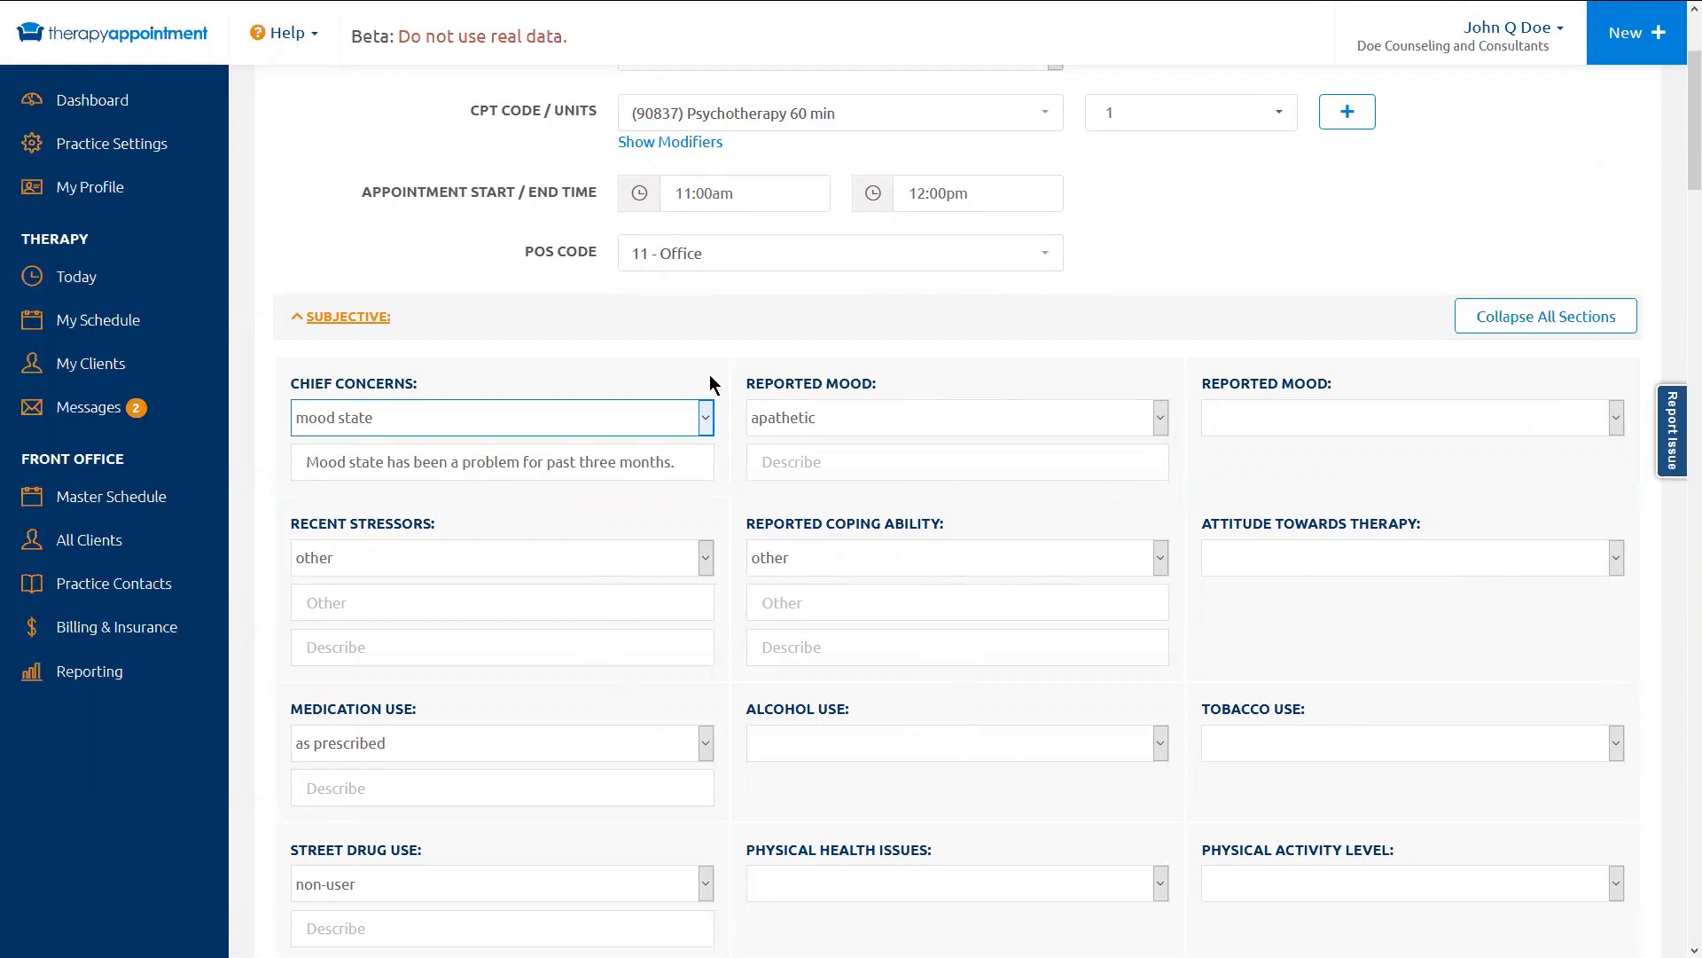
# Step: Set Alcohol Use to non-drinker and Tobacco Use to non-user in the Subjective section
pyautogui.scroll(-1, 691, 646)
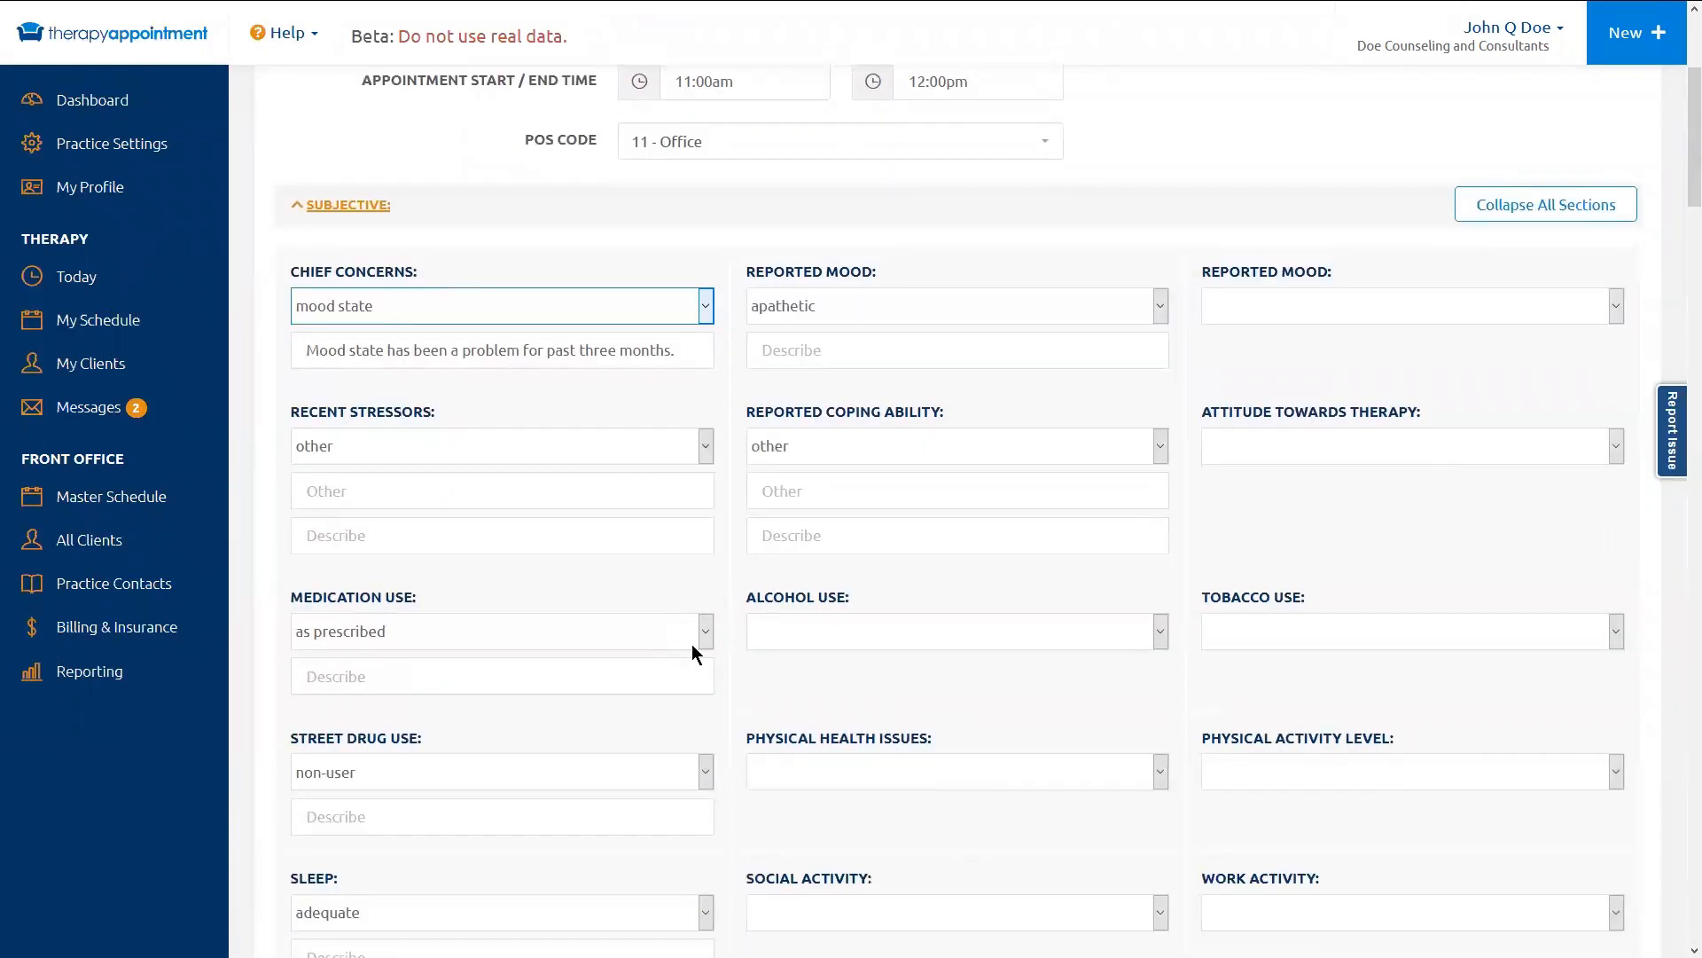
pyautogui.scroll(-3, 693, 655)
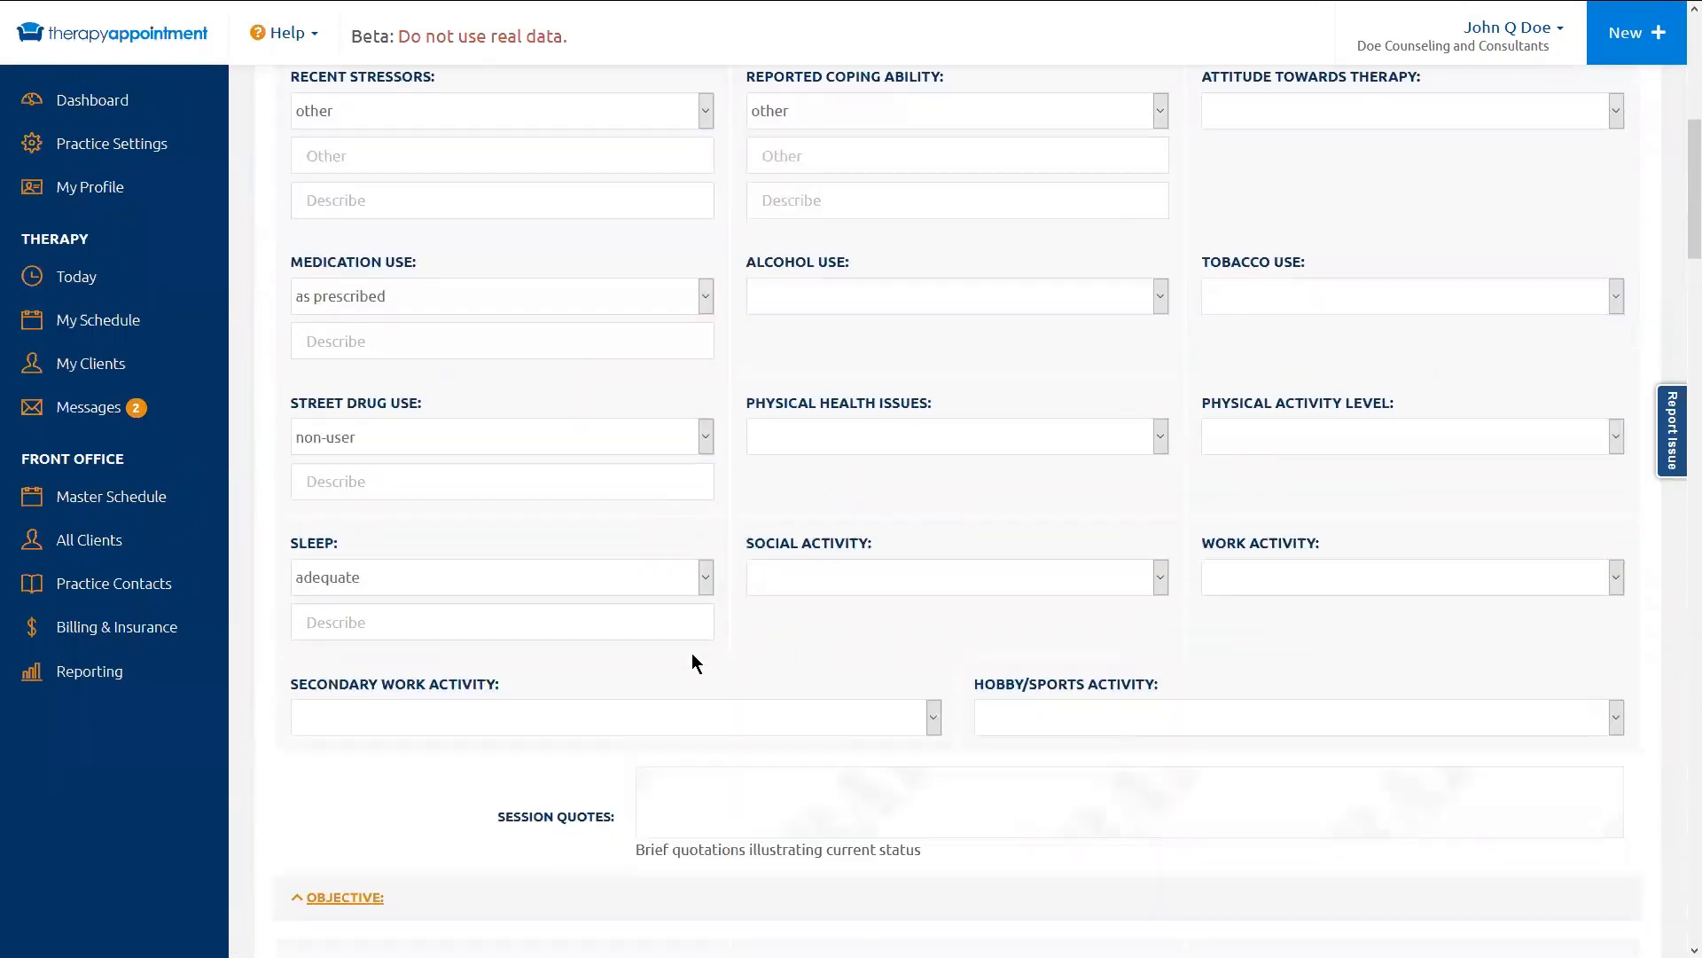
pyautogui.click(924, 301)
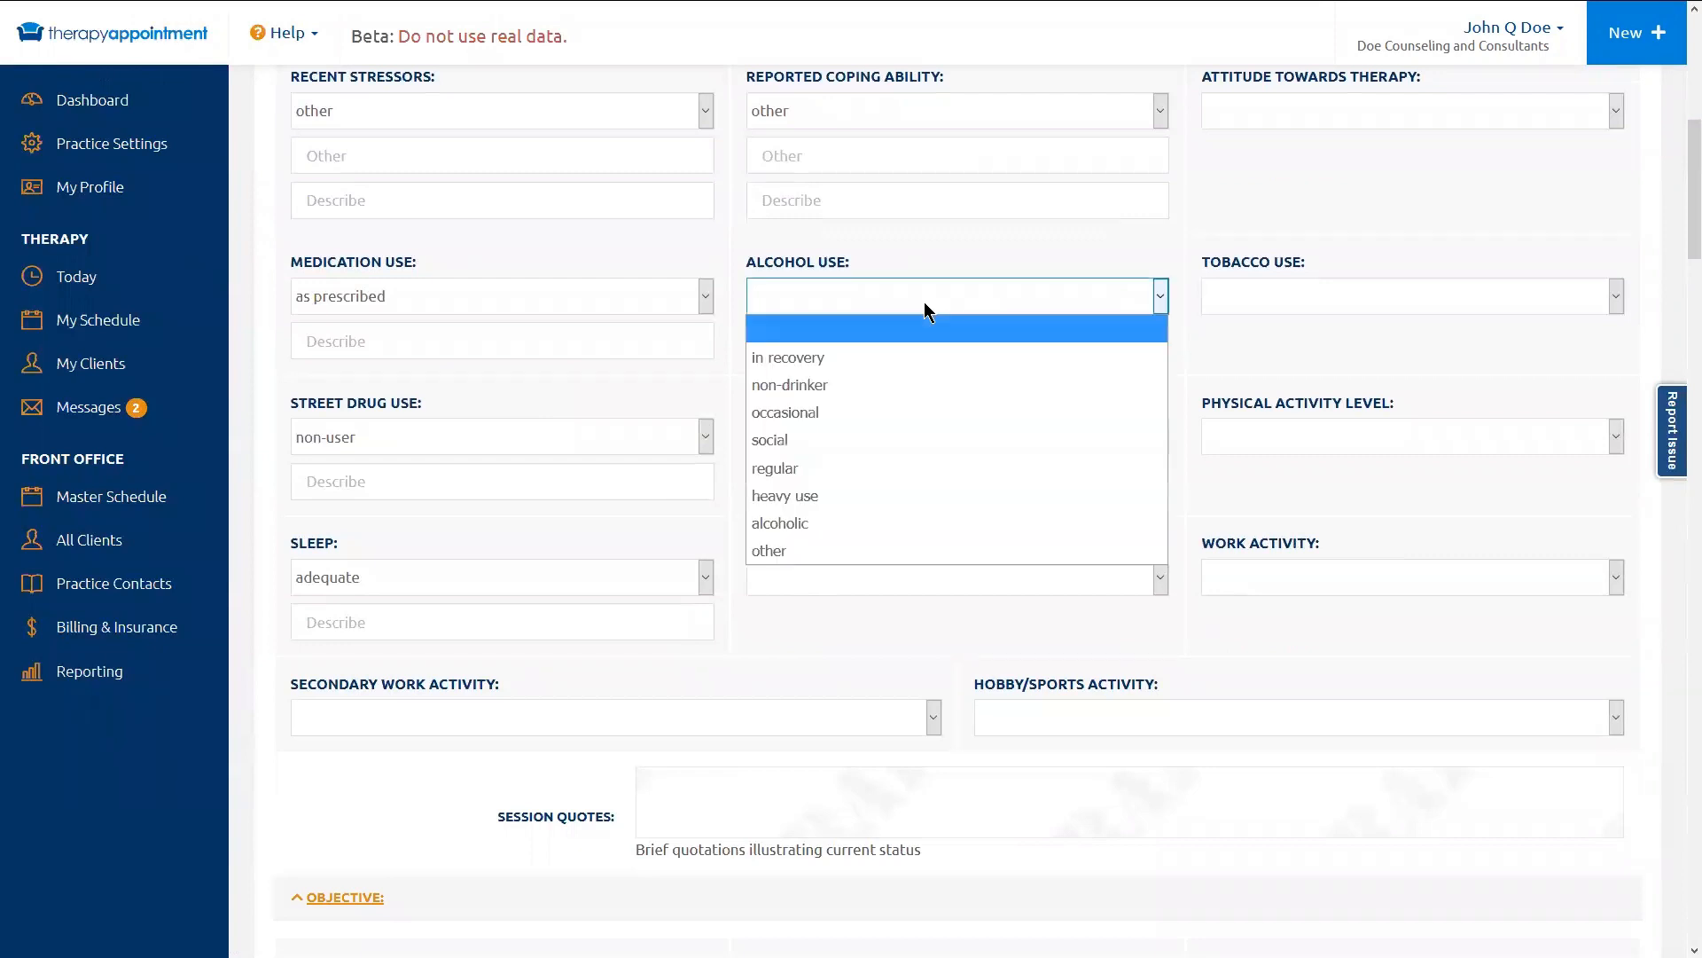
pyautogui.click(814, 395)
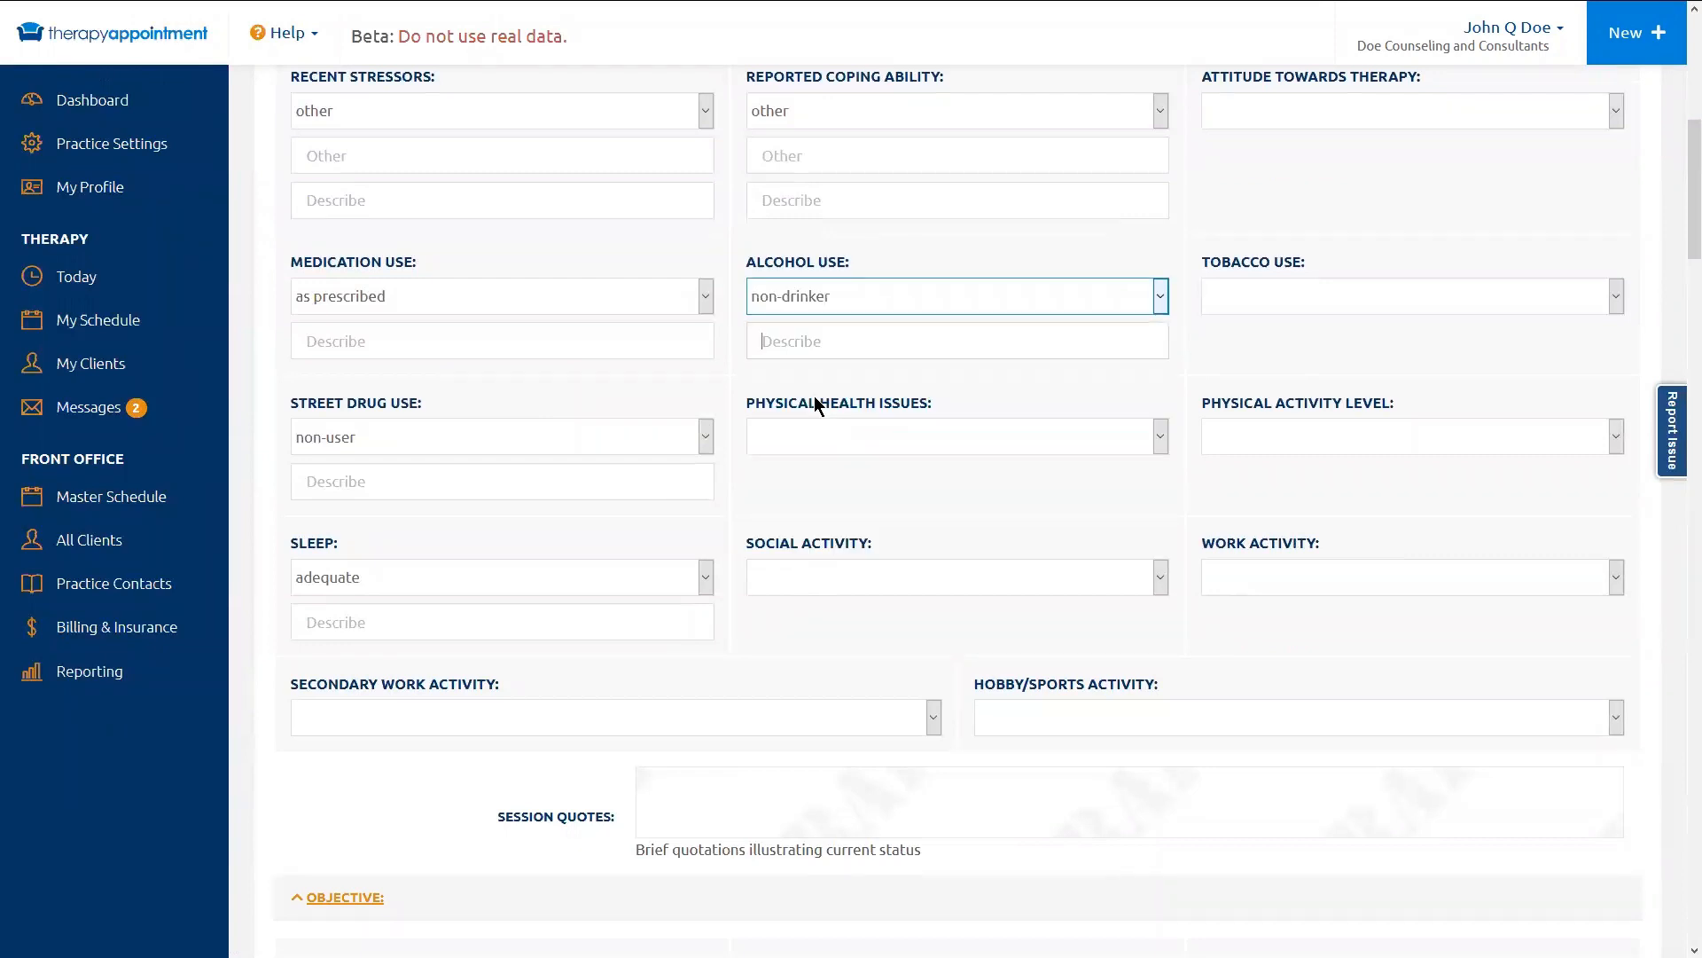
pyautogui.click(1265, 304)
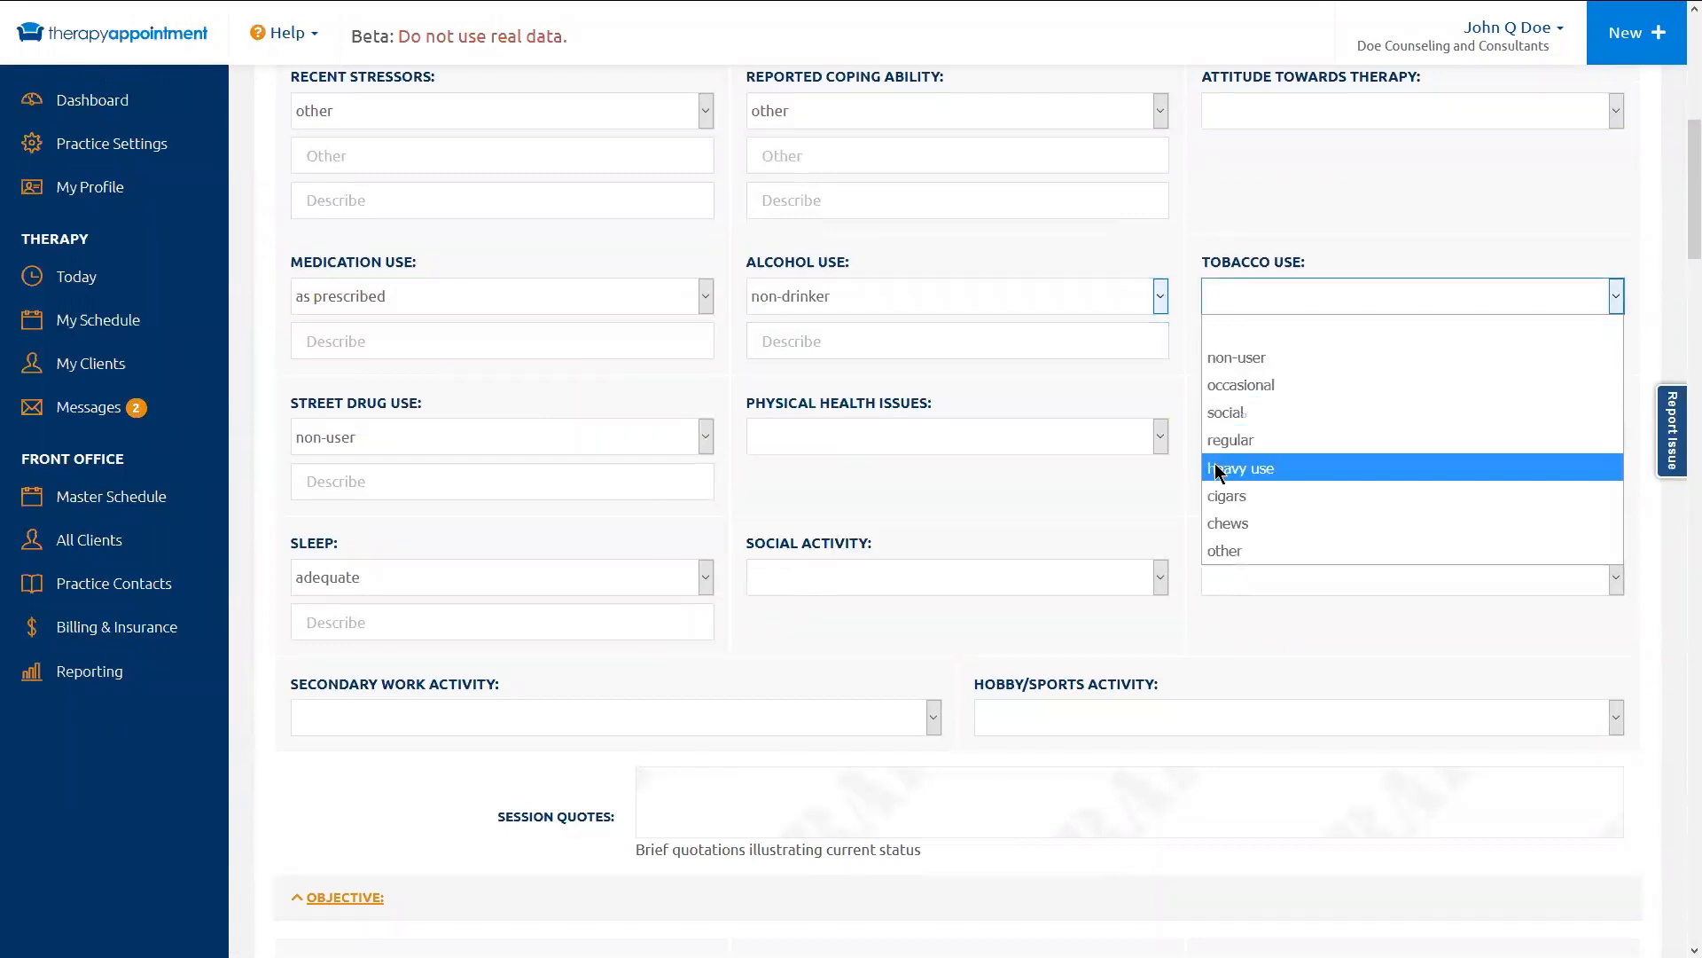
pyautogui.click(1239, 358)
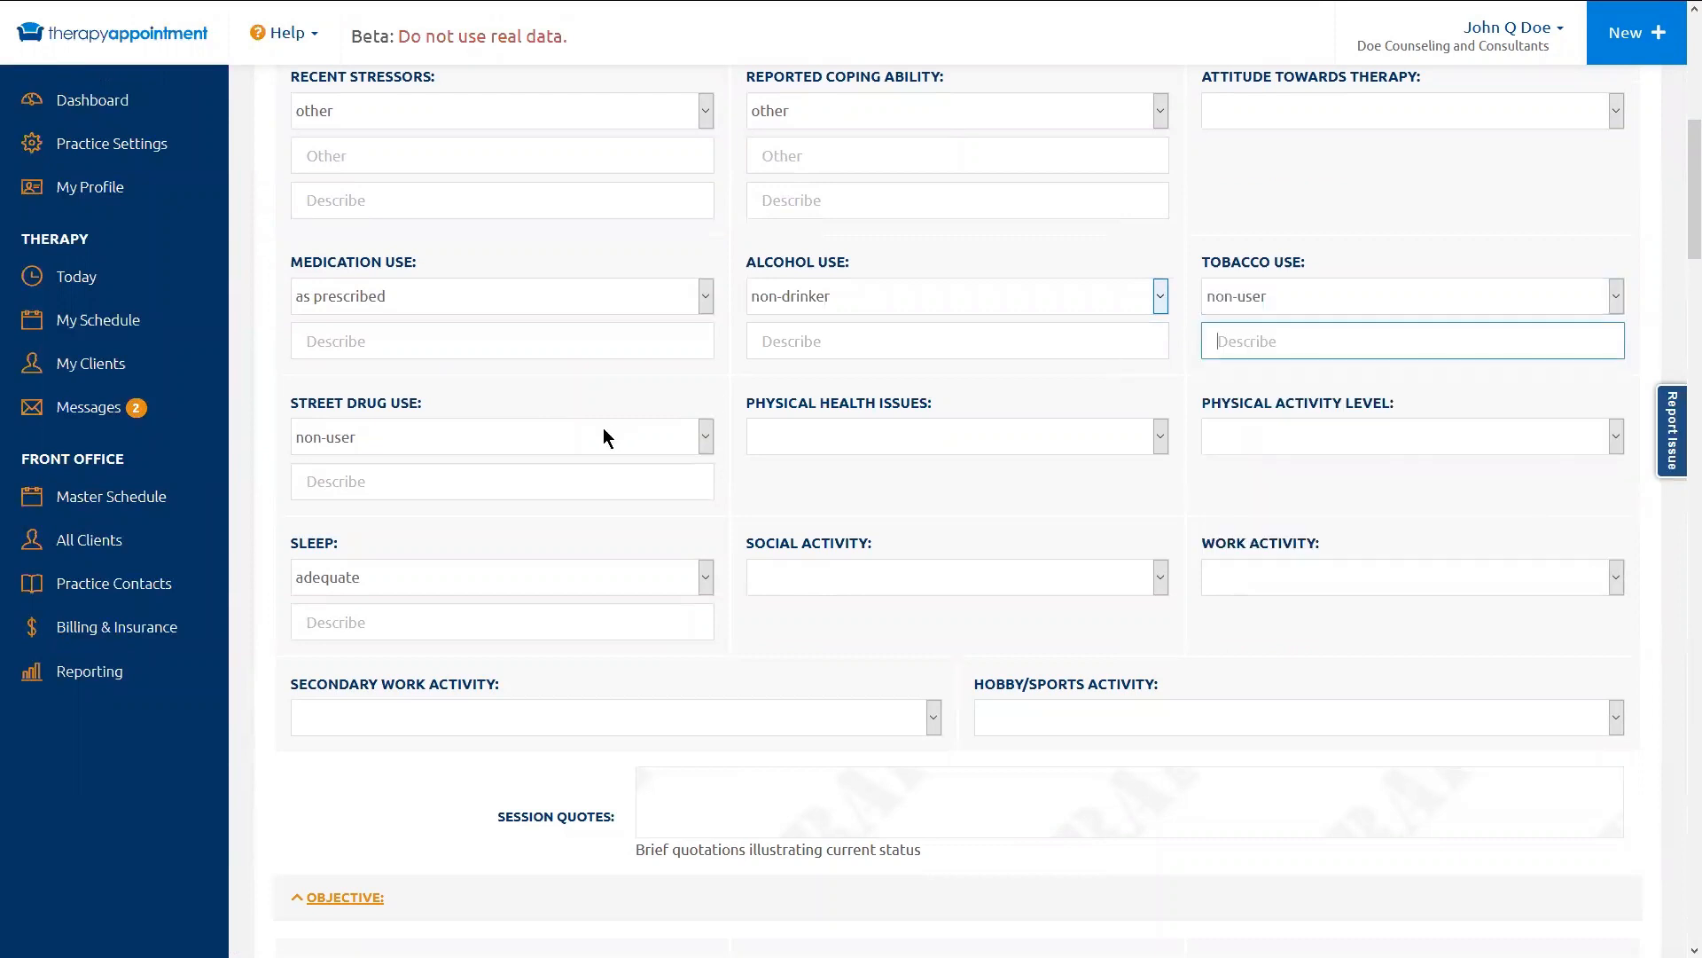
# Step: Set Judgment to normal under Executive functioning in the Objective section
pyautogui.scroll(-5, 595, 490)
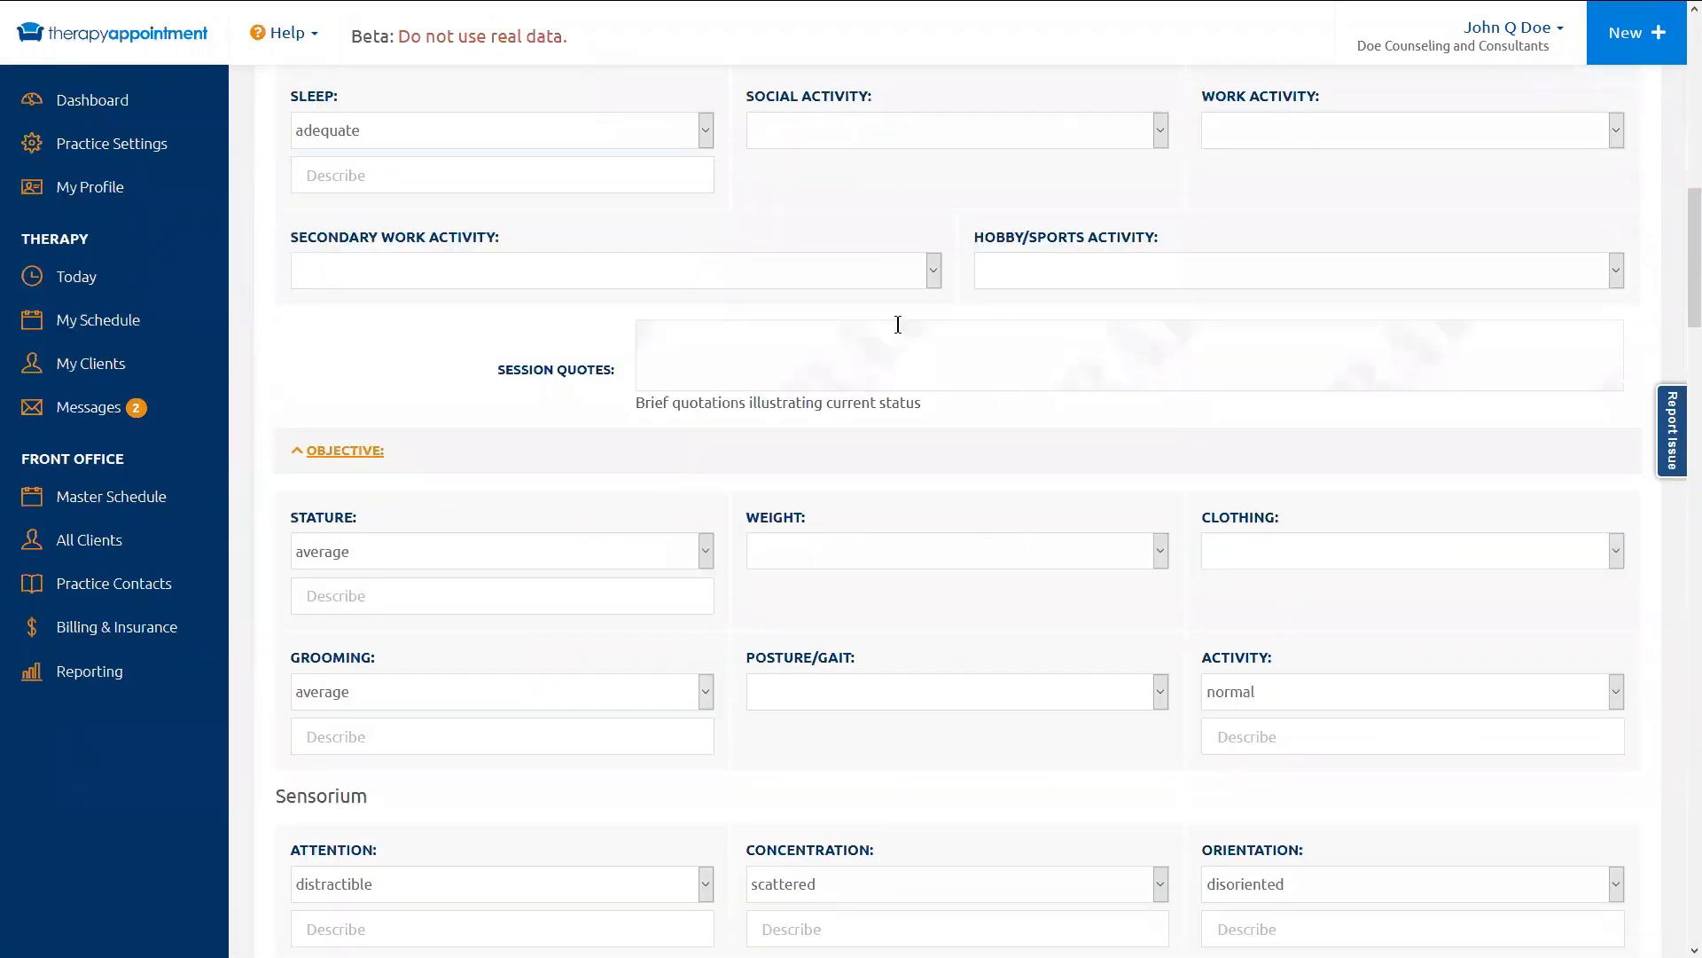
pyautogui.scroll(-2, 452, 555)
pyautogui.scroll(-2, 460, 561)
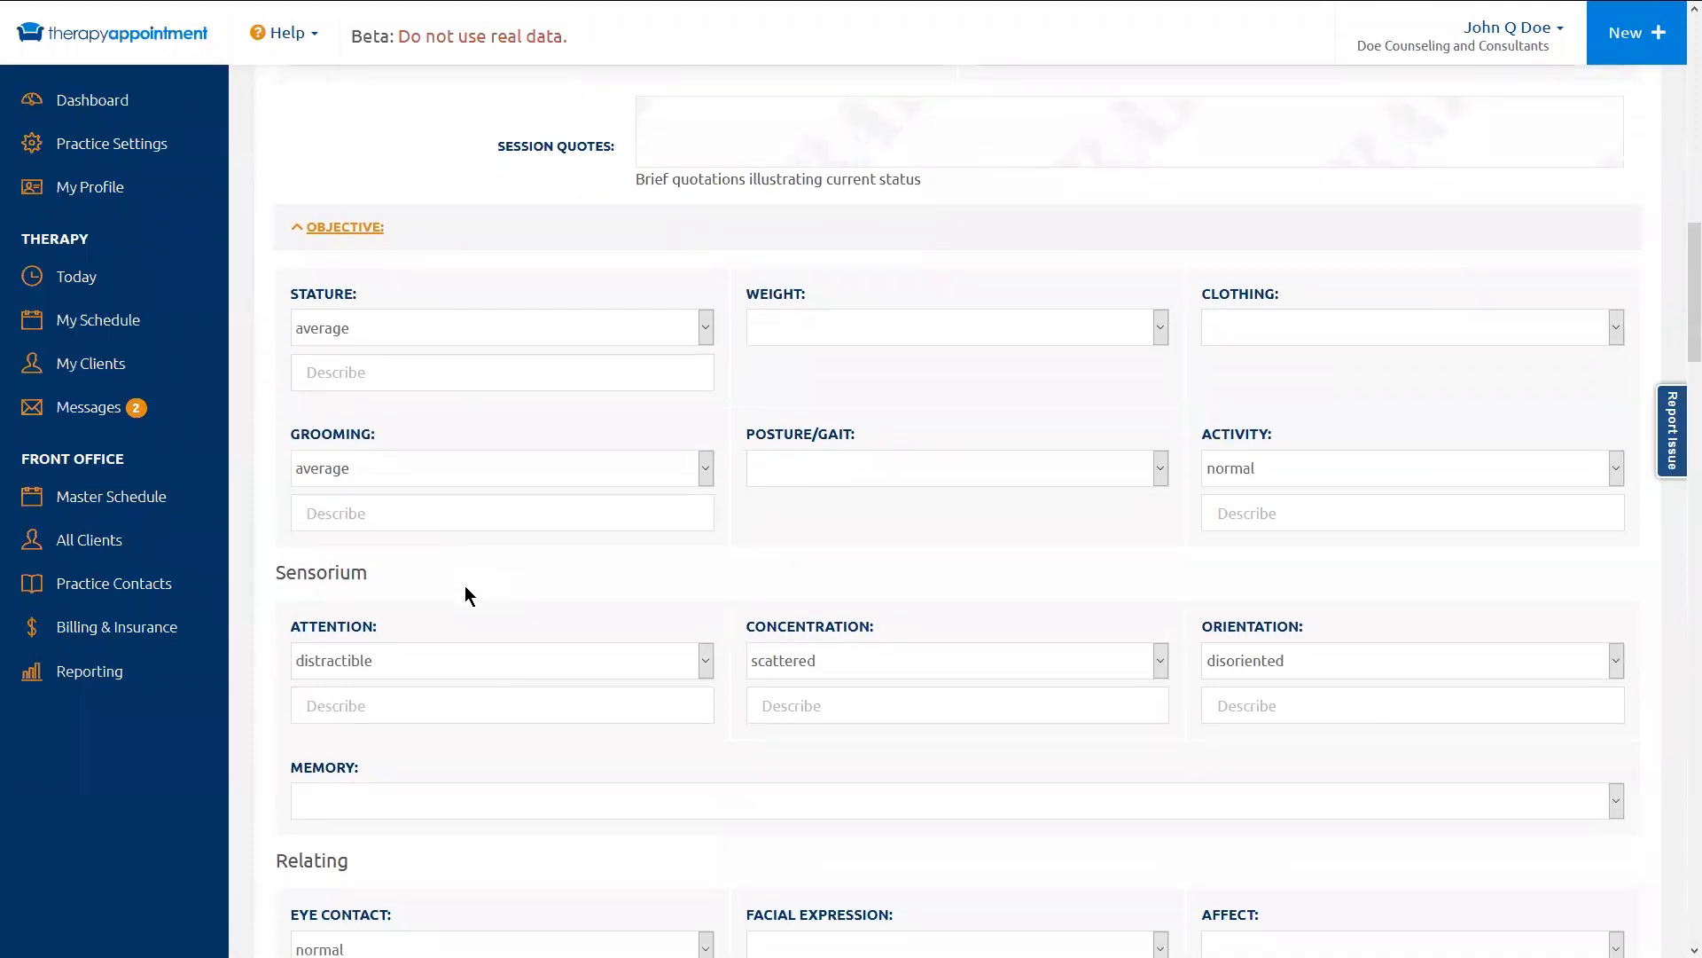
pyautogui.scroll(-4, 466, 589)
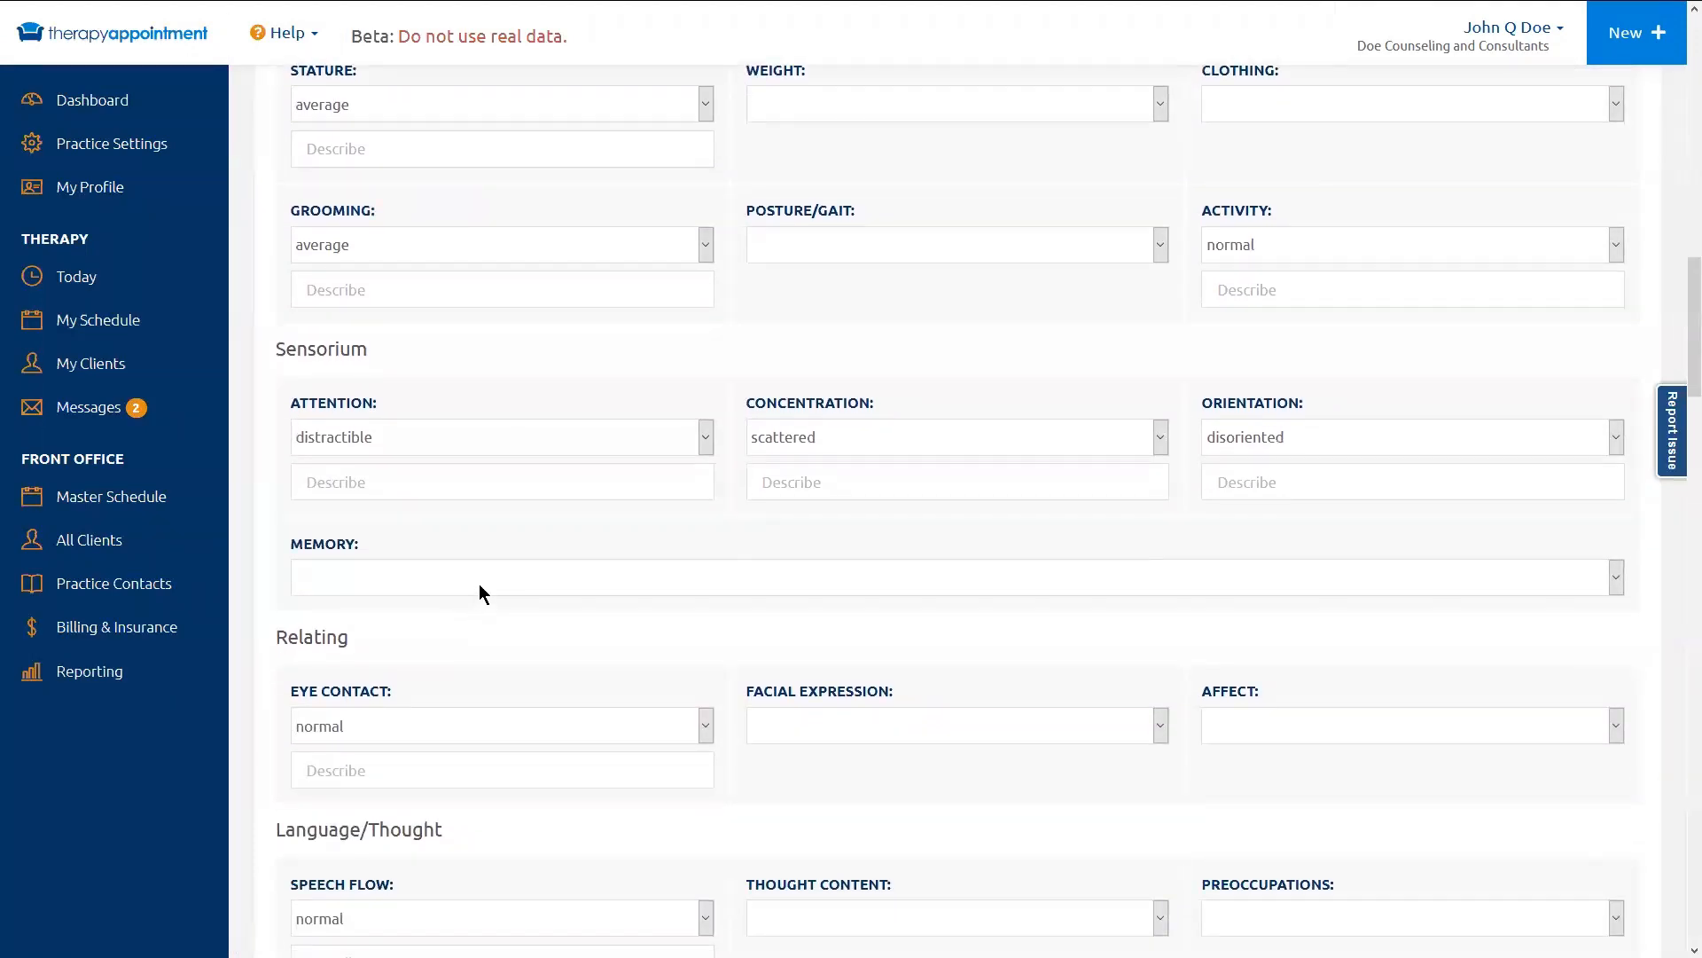
pyautogui.click(479, 592)
pyautogui.click(354, 665)
pyautogui.scroll(-11, 508, 692)
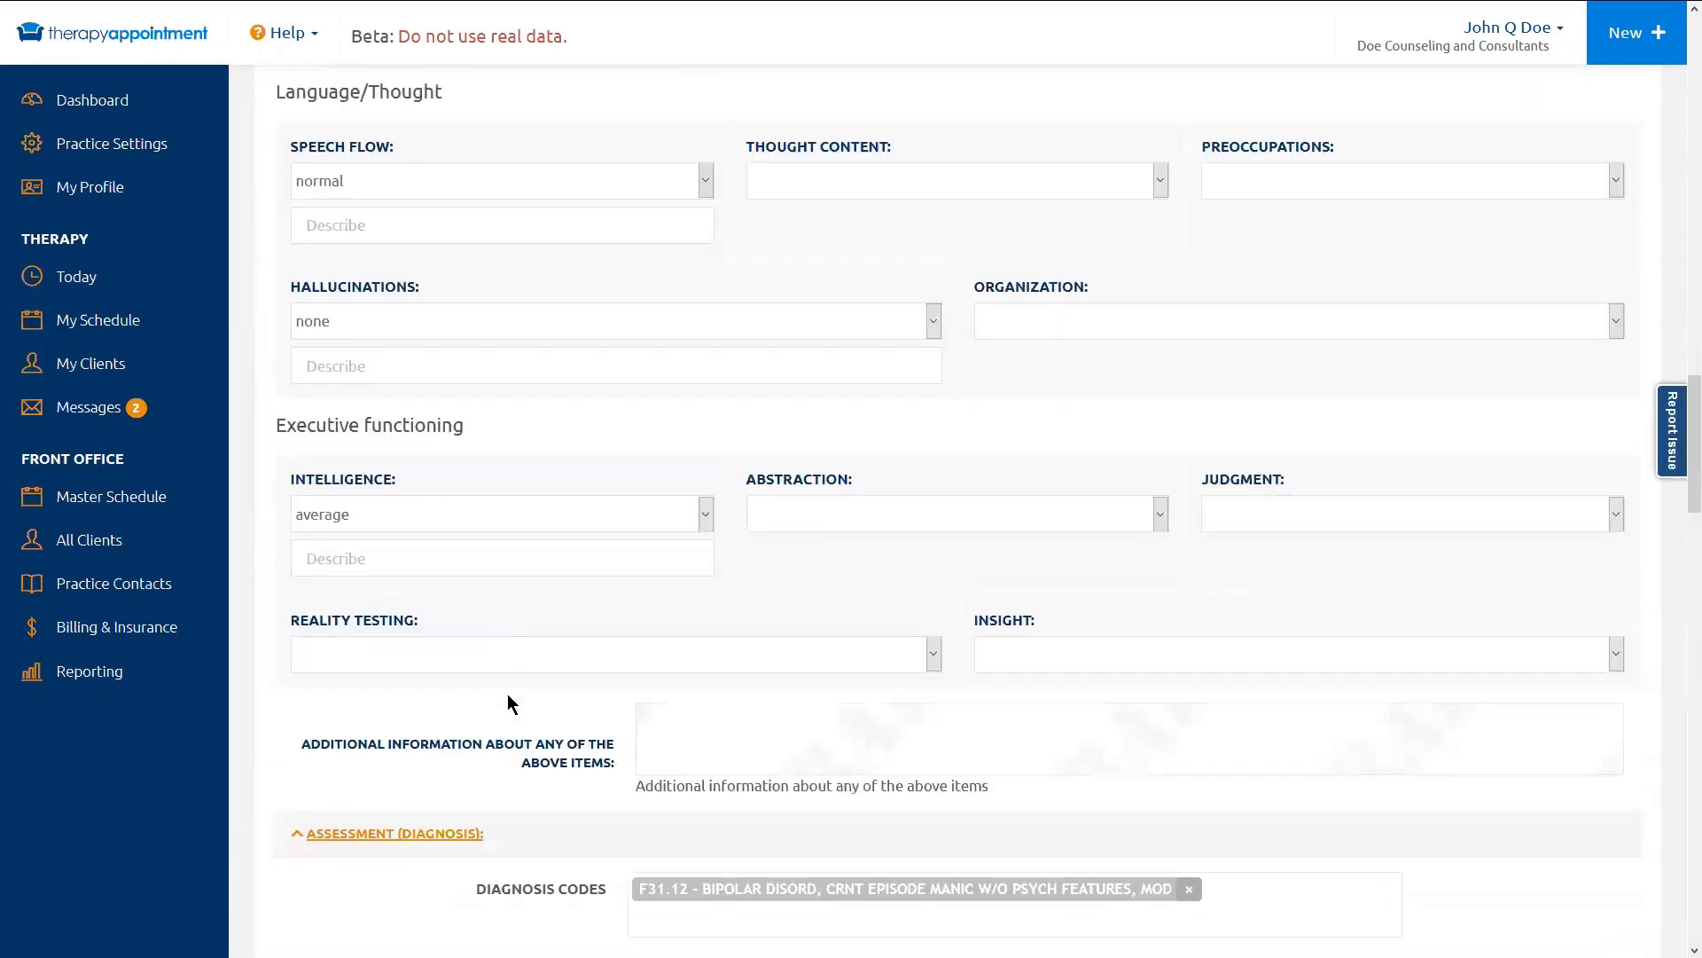
pyautogui.click(1357, 513)
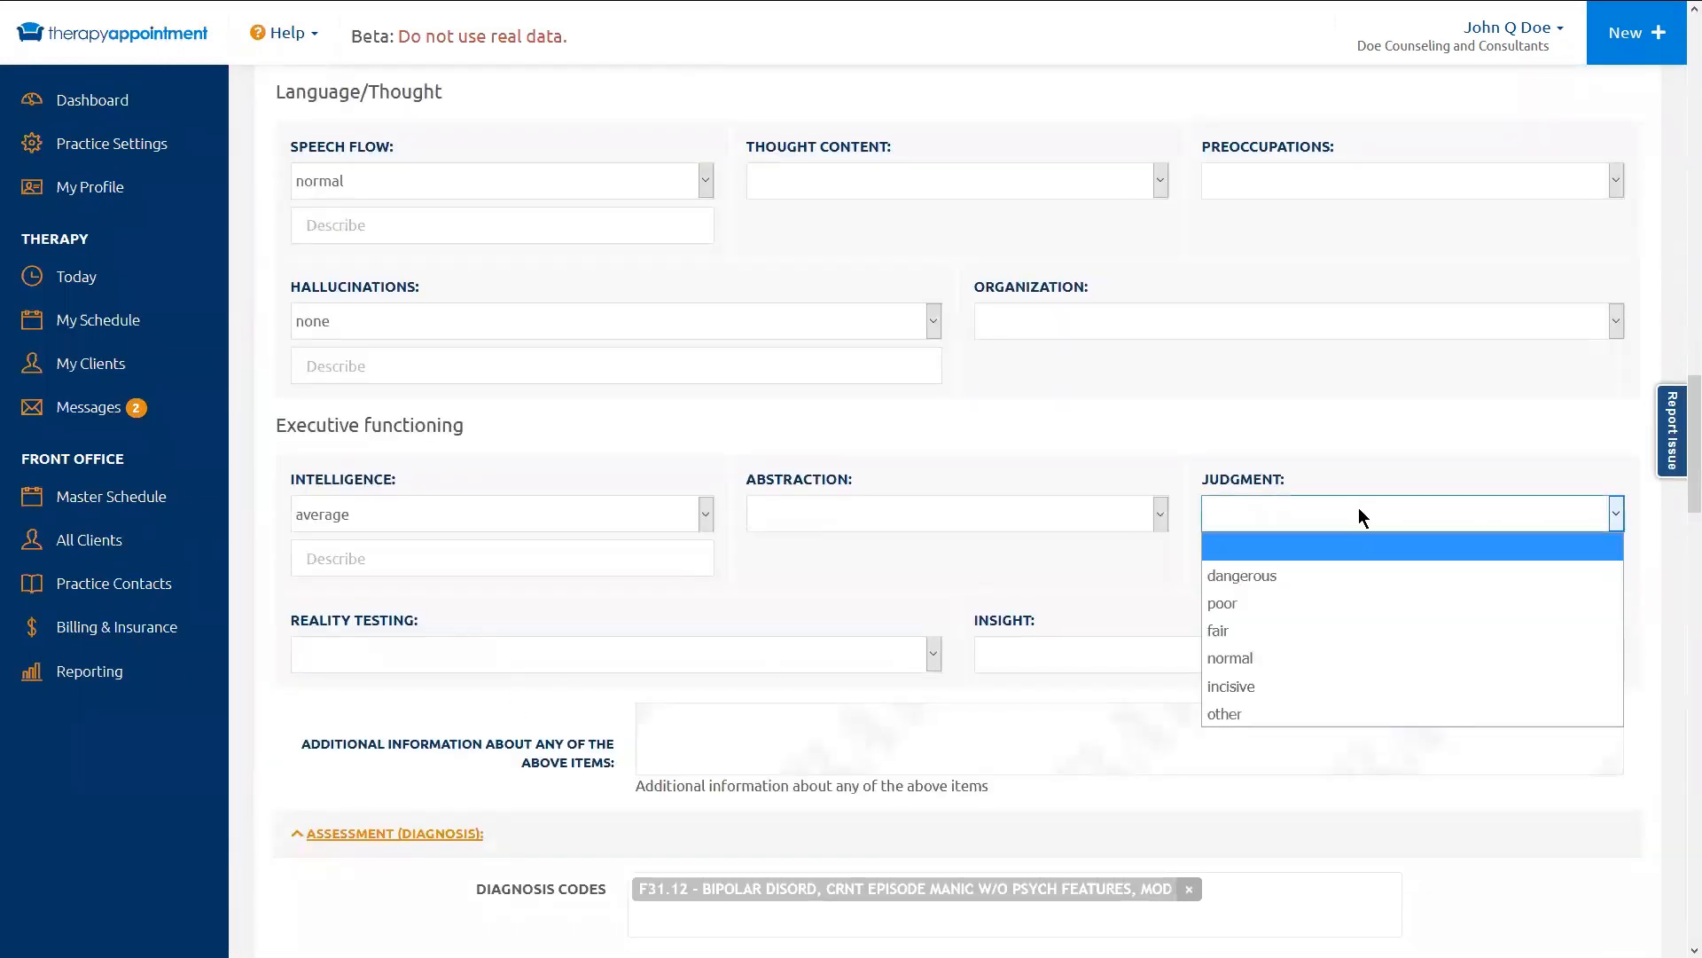
pyautogui.click(1234, 651)
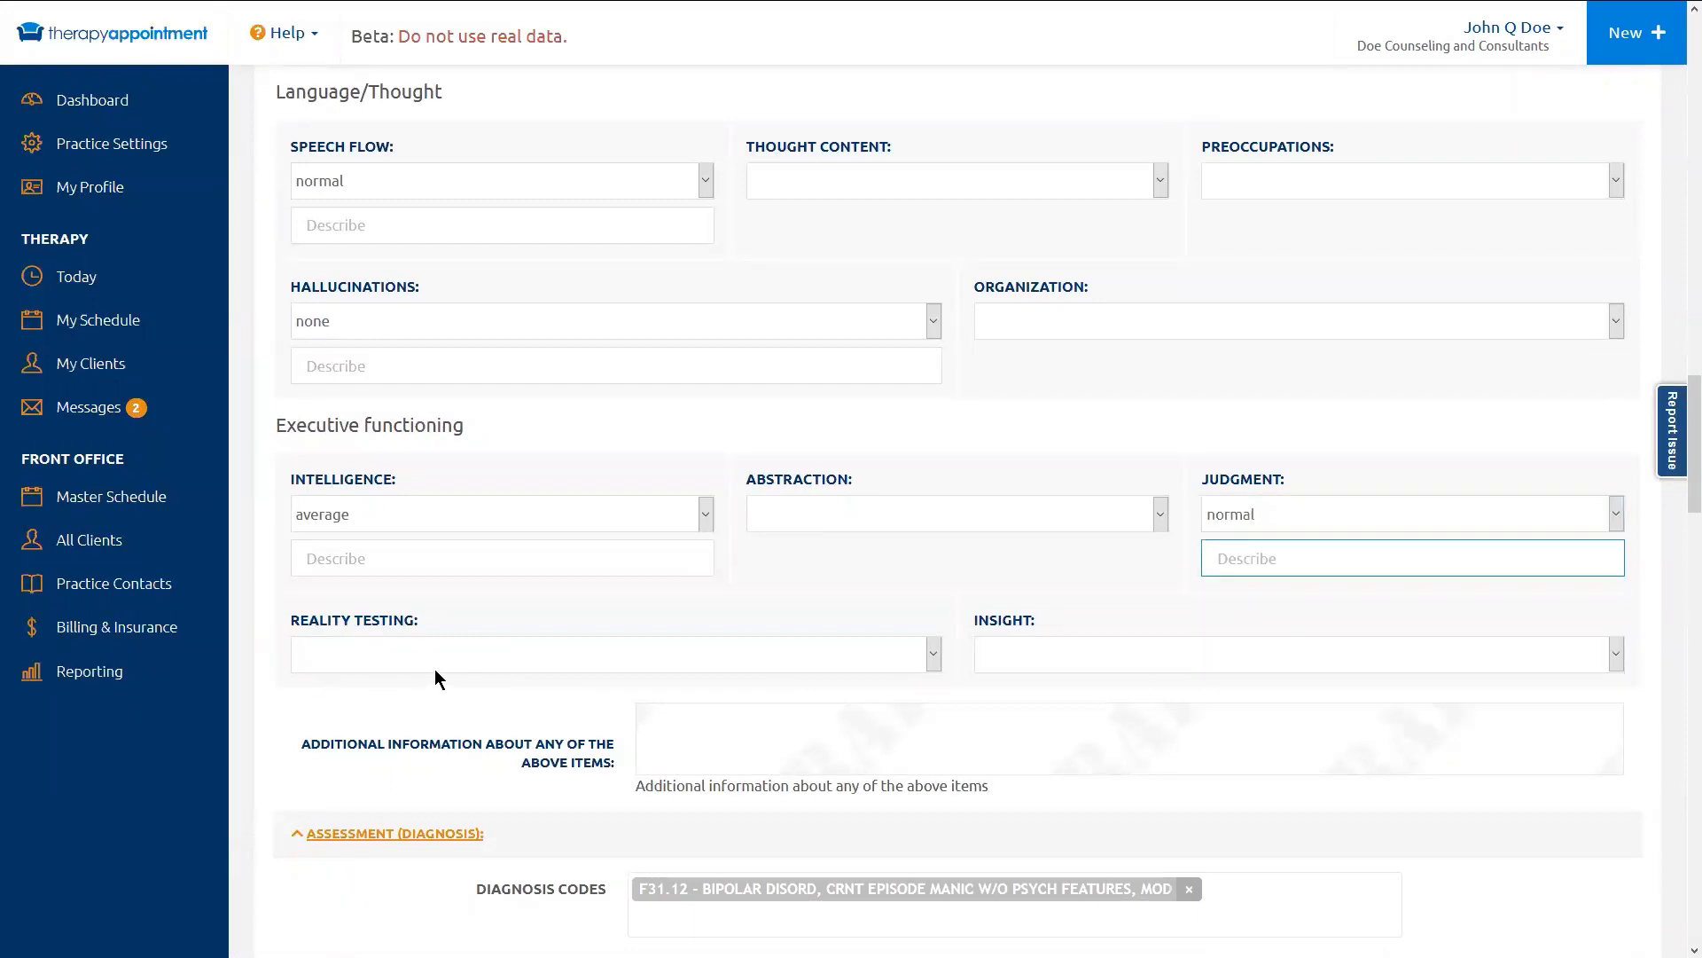
# Step: Remove the F31.12 diagnosis code, search for "bipolar" and add F31.10 in the Assessment section
pyautogui.scroll(-7, 435, 669)
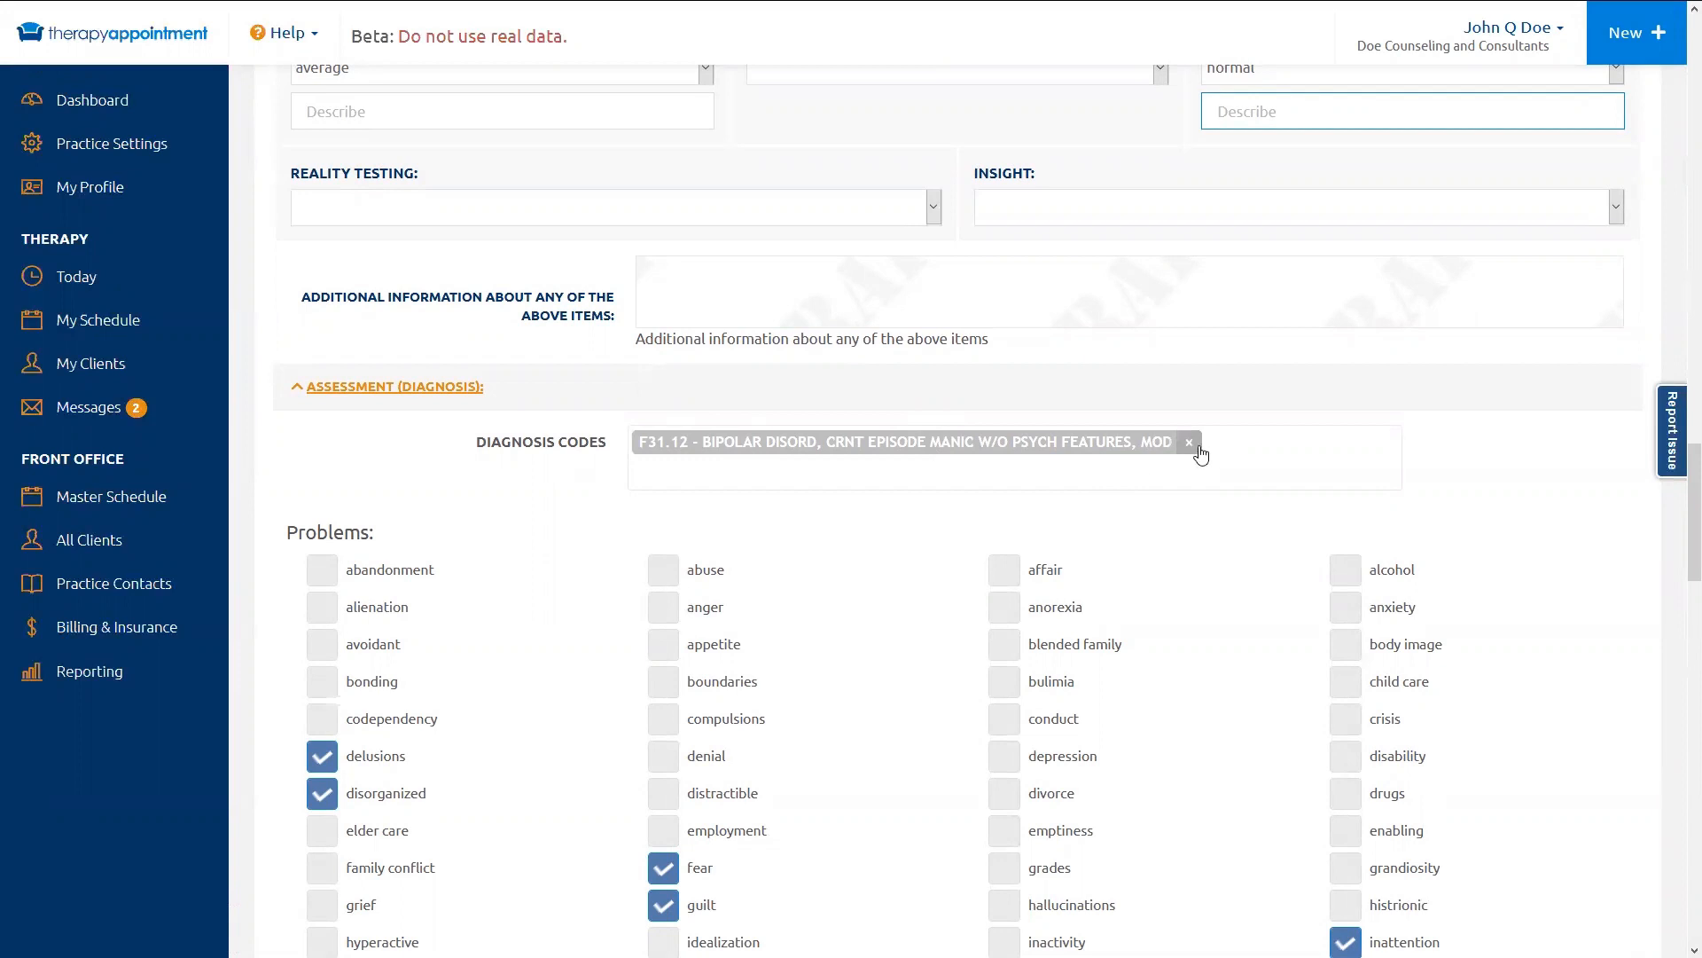
pyautogui.click(1190, 441)
pyautogui.click(1088, 463)
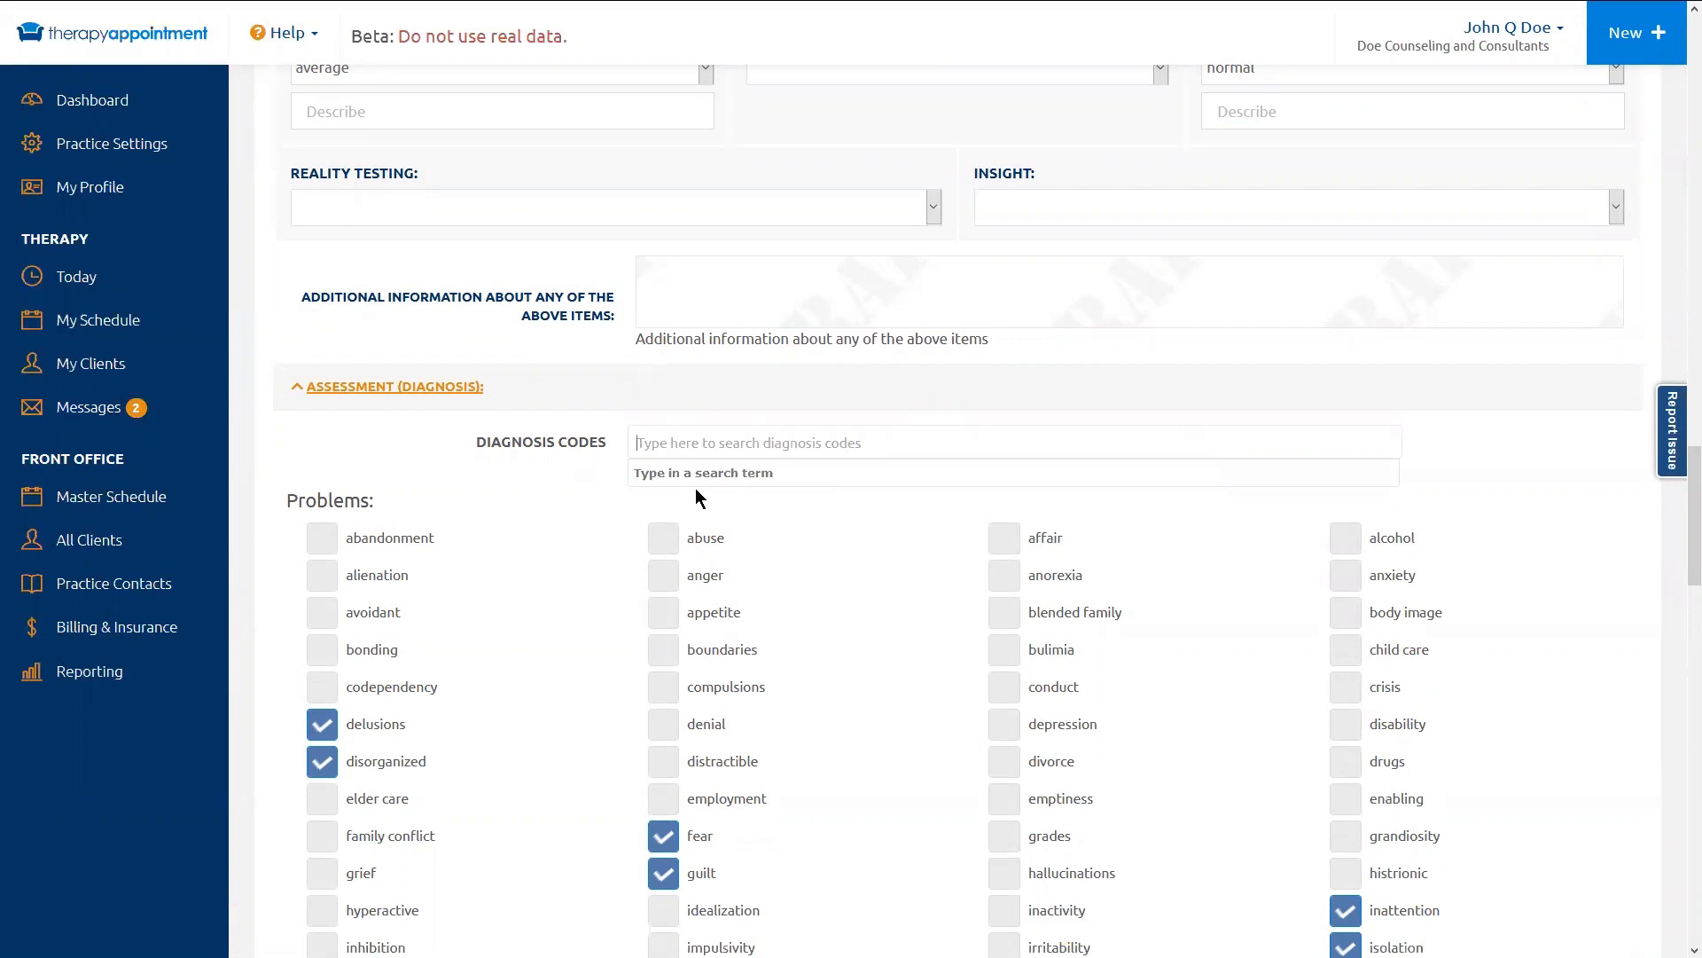
pyautogui.write('bipolar')
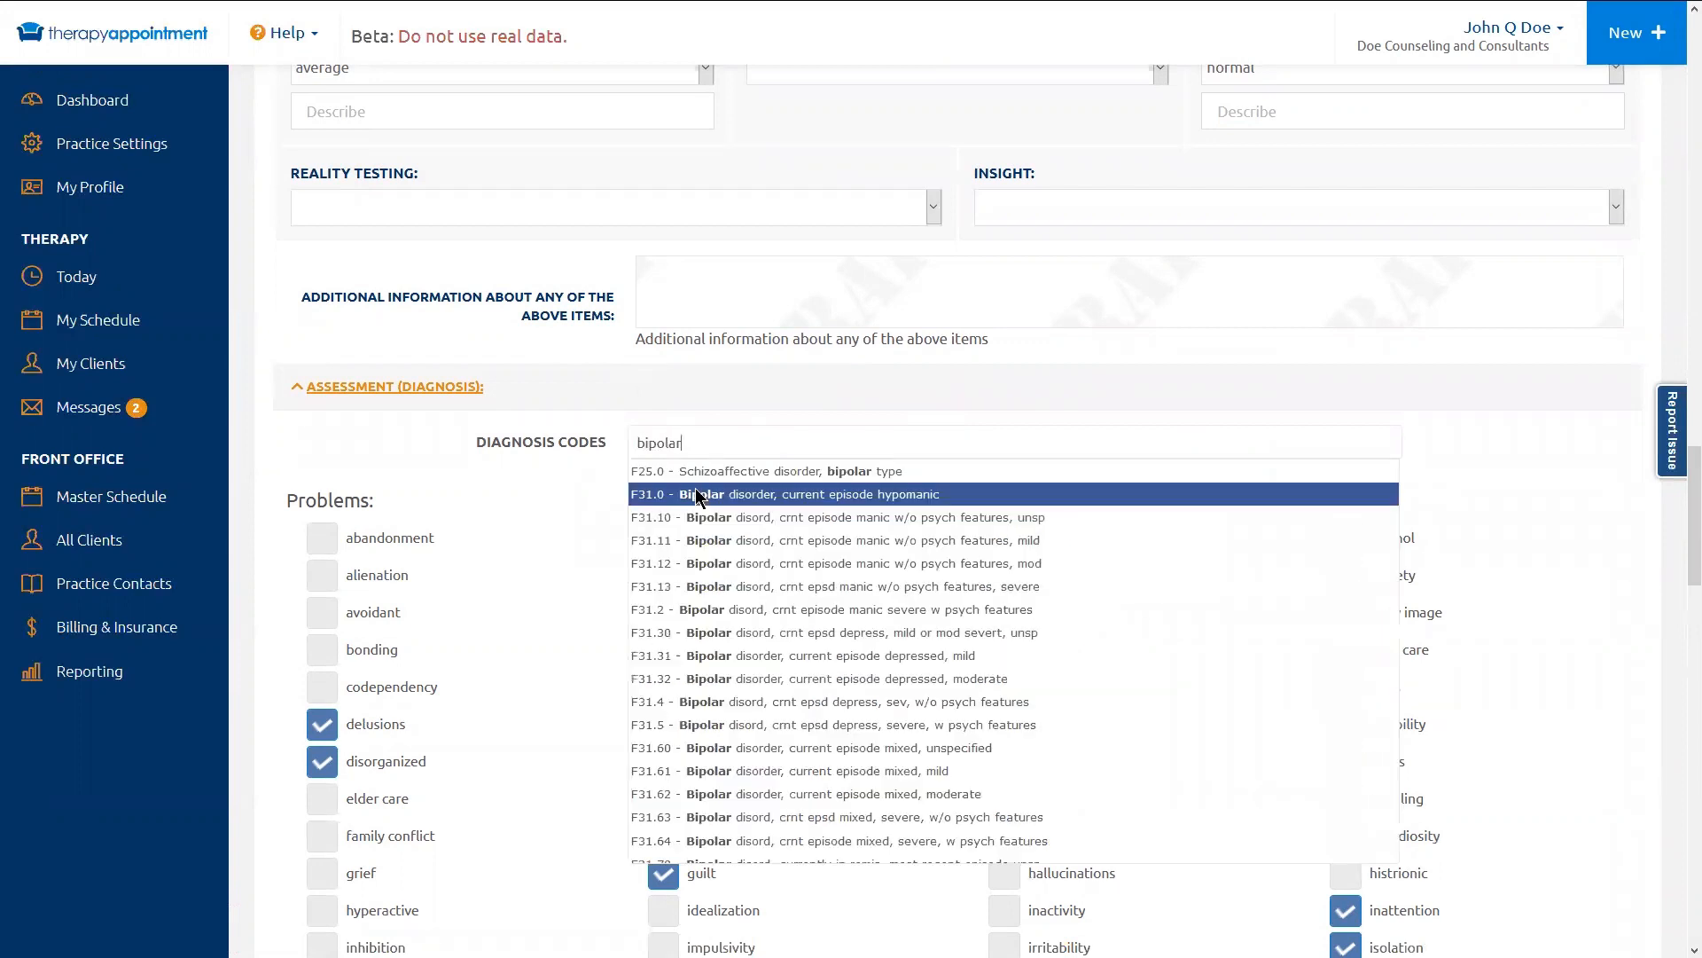
pyautogui.scroll(-1, 840, 590)
pyautogui.scroll(-3, 841, 590)
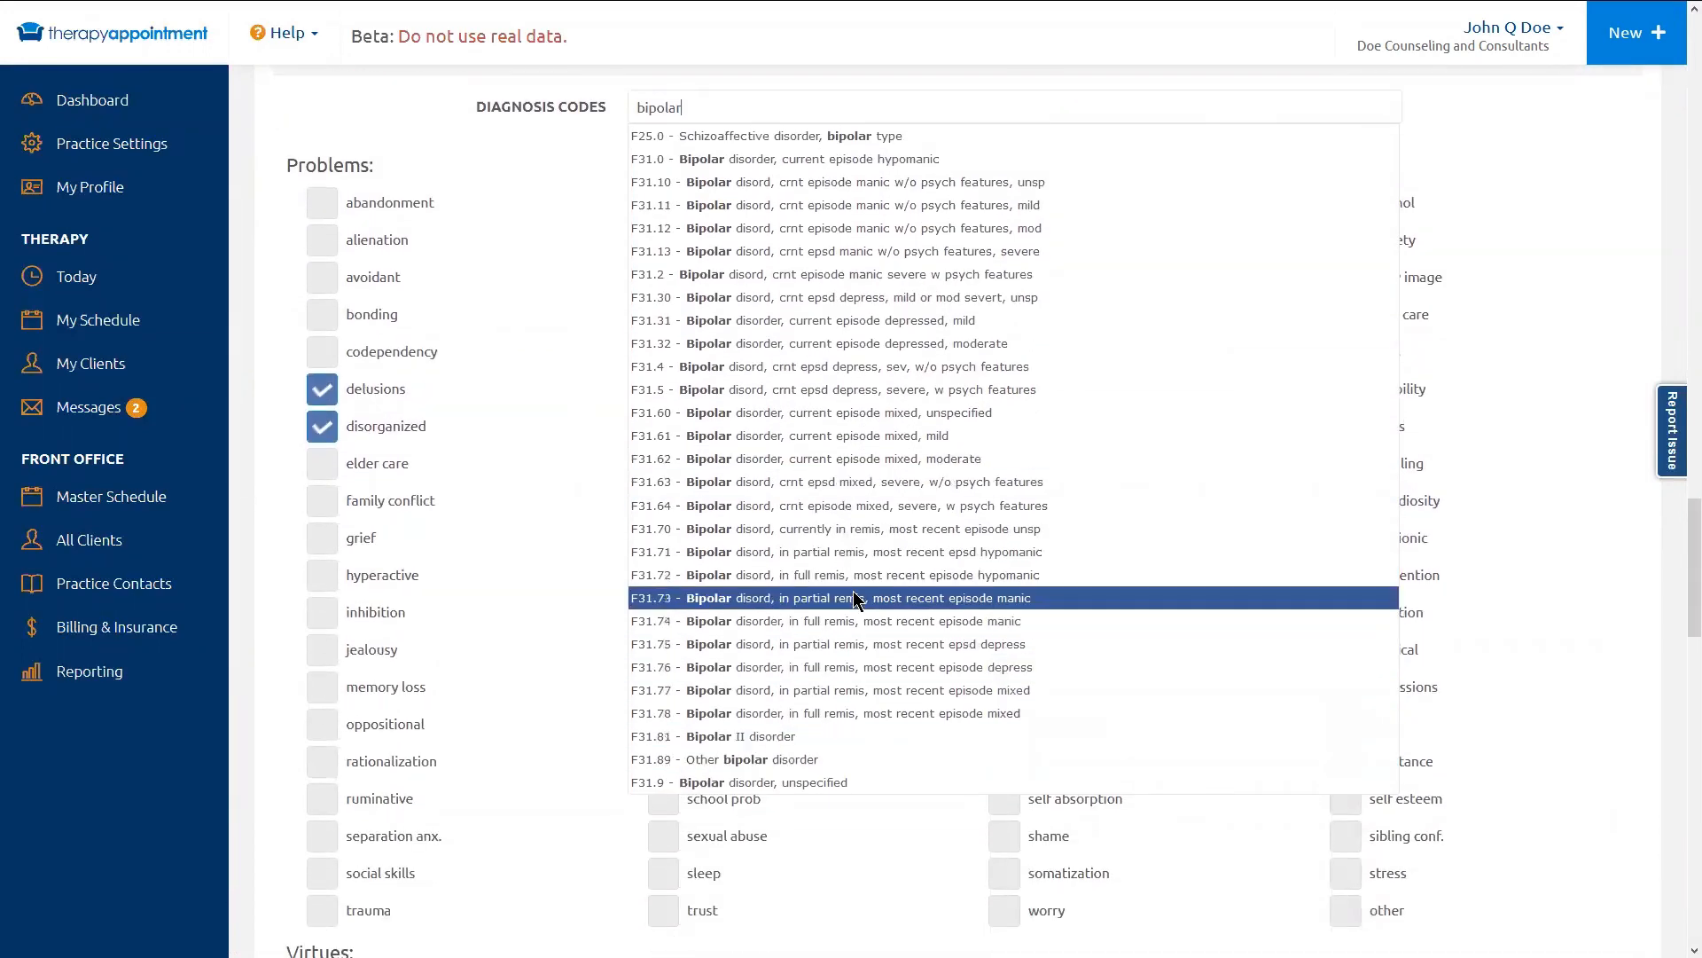
pyautogui.scroll(1, 868, 532)
pyautogui.click(803, 294)
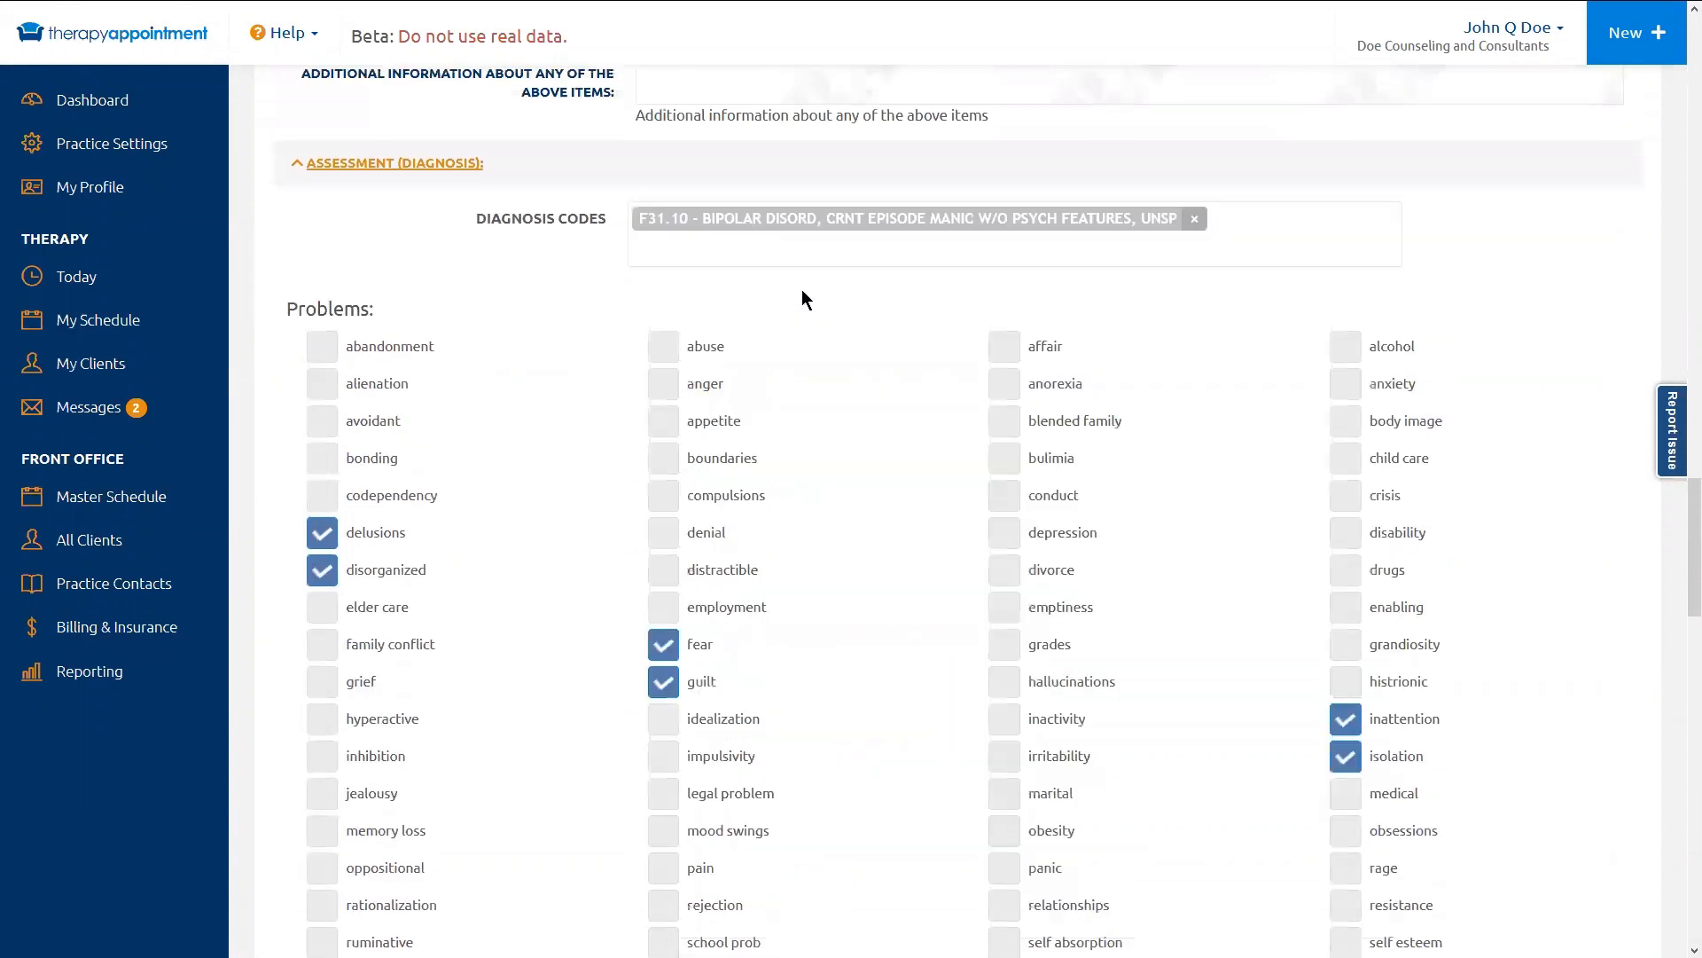
# Step: Search the diagnosis codes for "f40" and add F40.210 - Arachnophobia as a second diagnosis
pyautogui.click(756, 244)
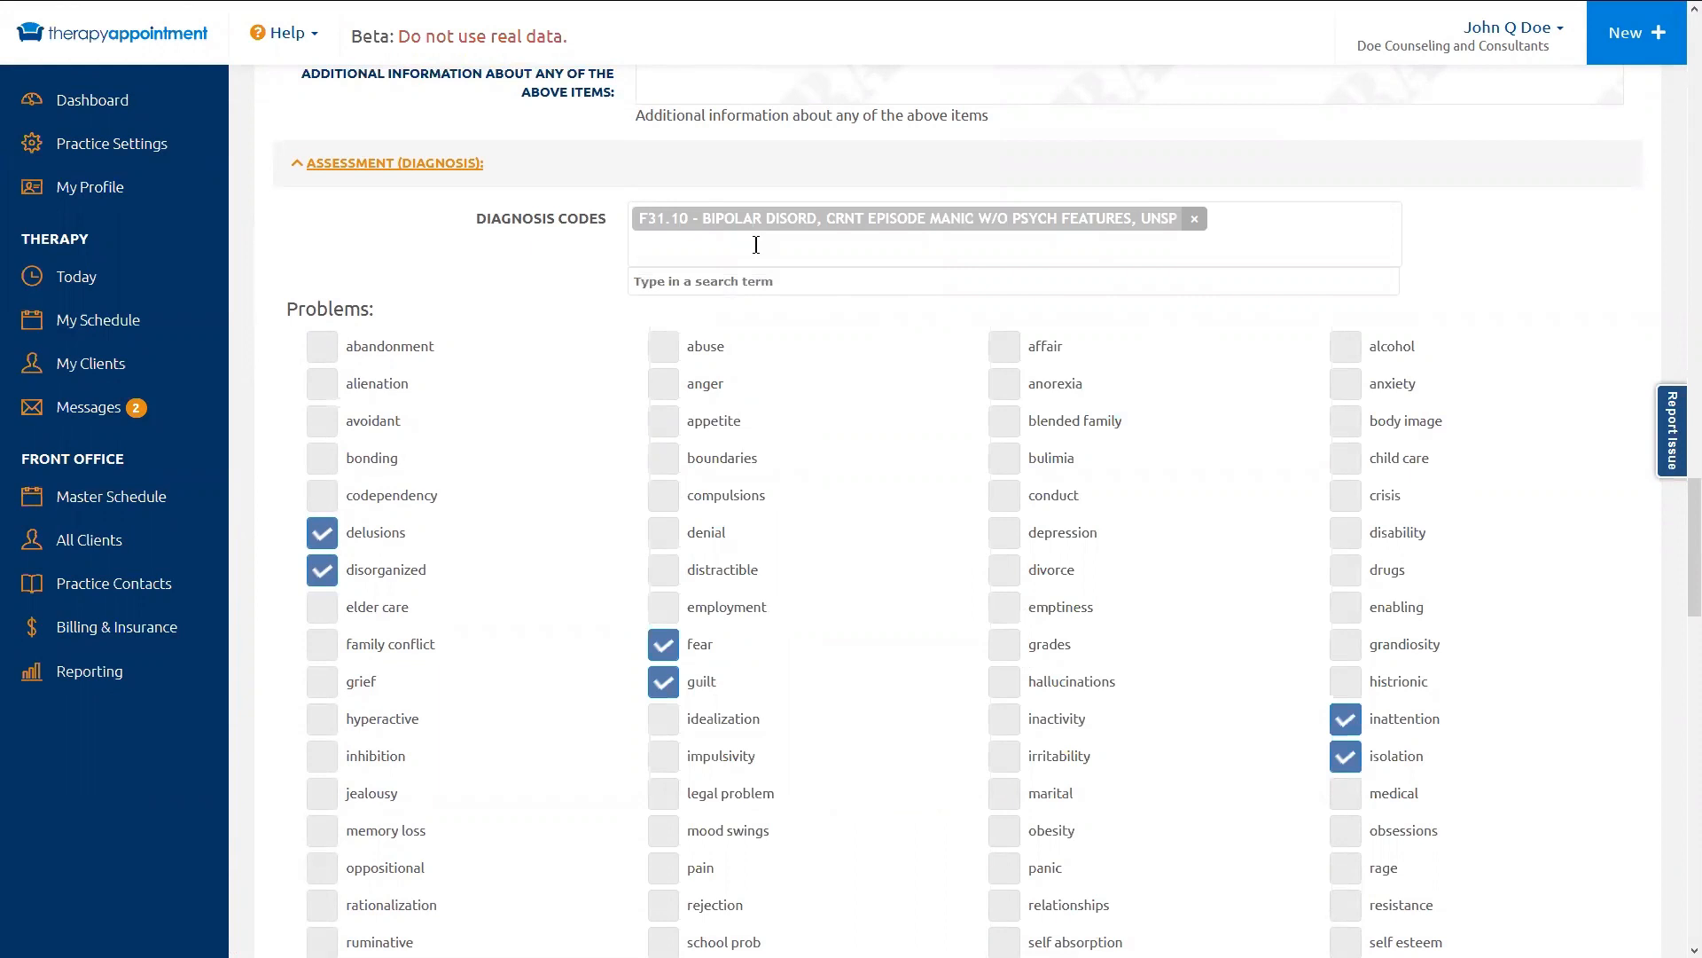
pyautogui.write('f40')
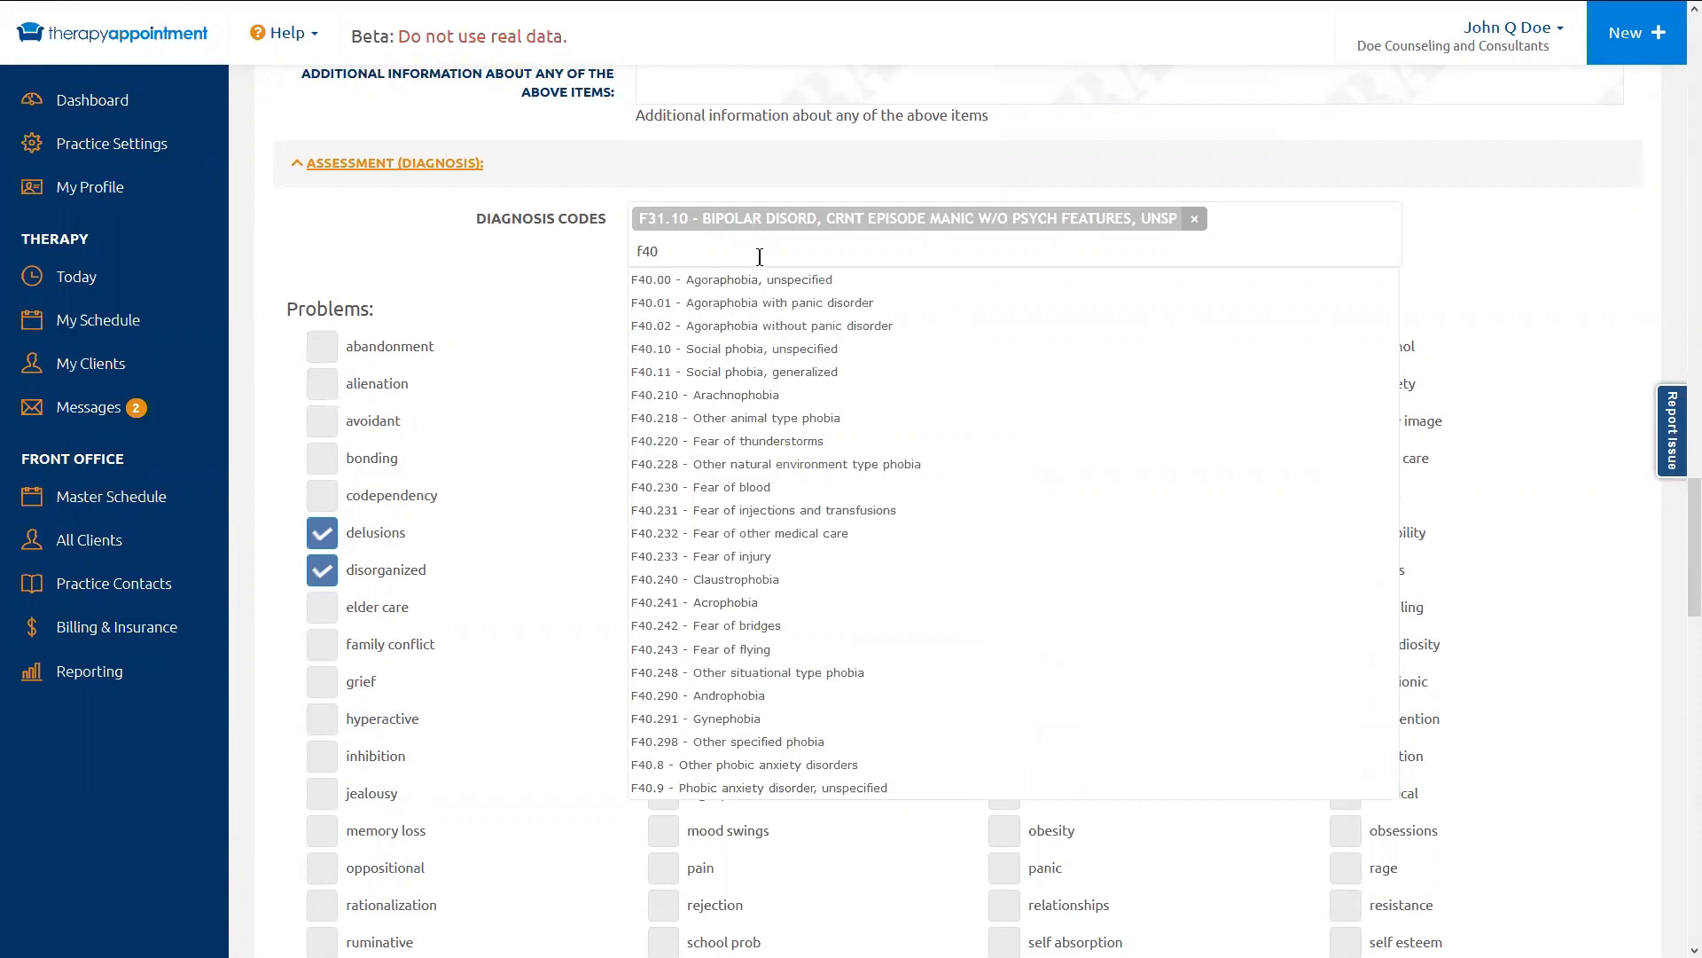
pyautogui.click(739, 394)
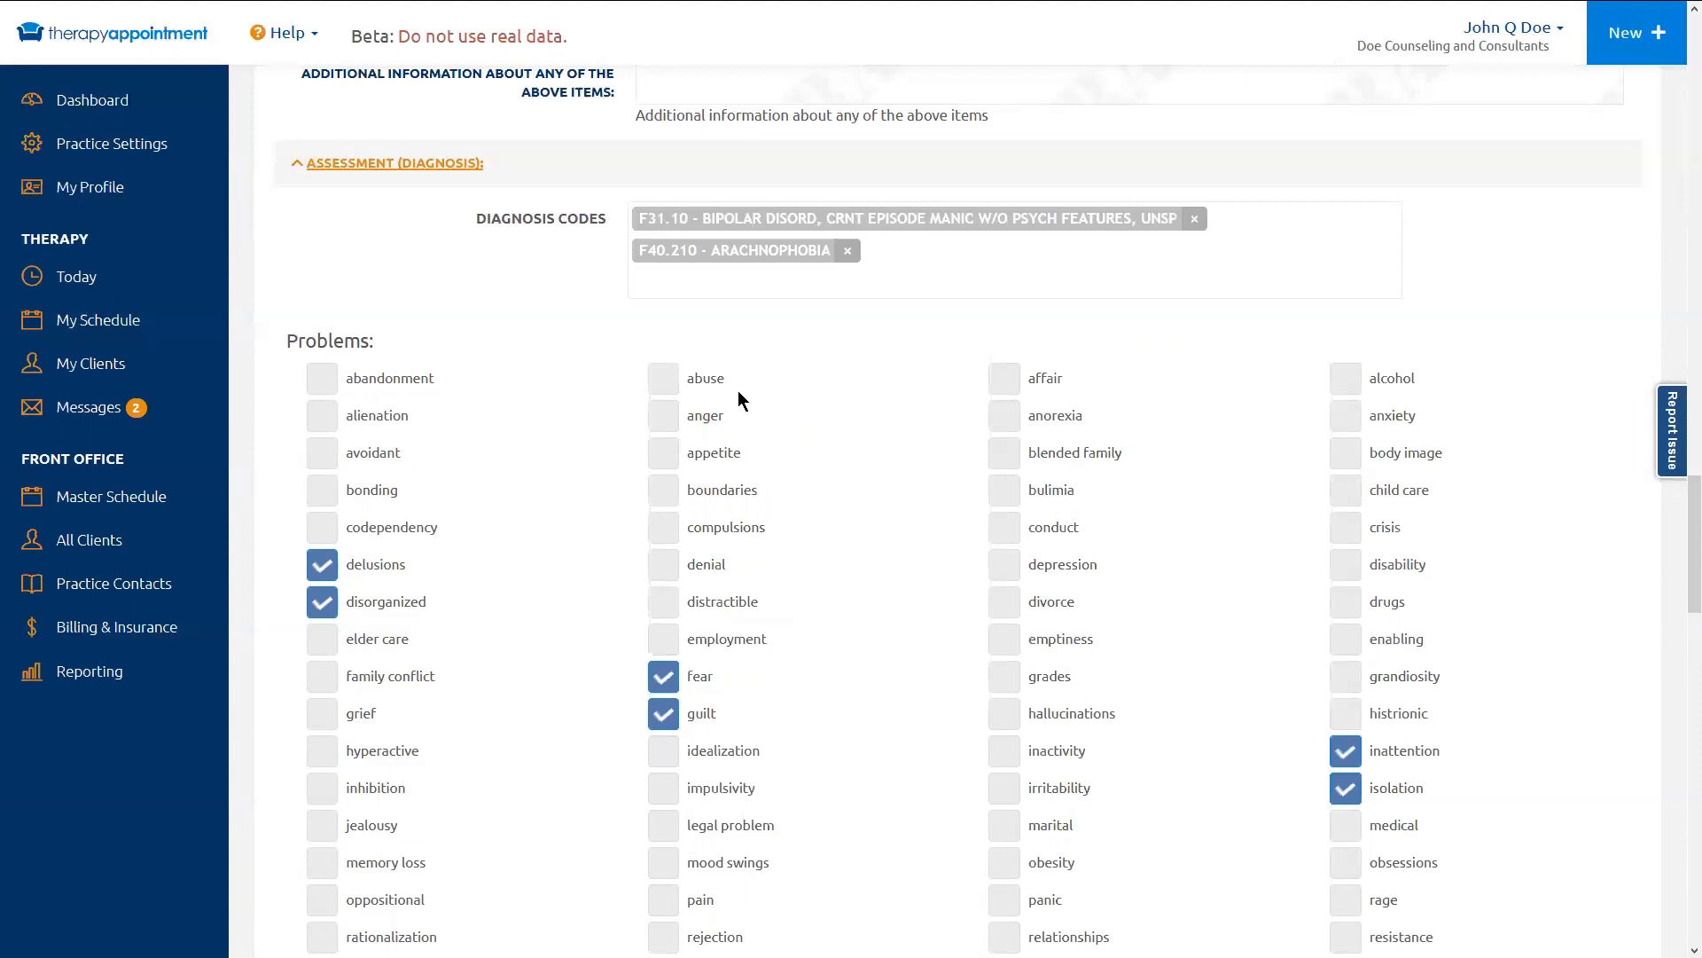
# Step: Look over the problems, virtues, support, suicide/self-harm risk options and planned interventions down to the treatment plan
pyautogui.scroll(-3, 738, 392)
pyautogui.scroll(-6, 738, 601)
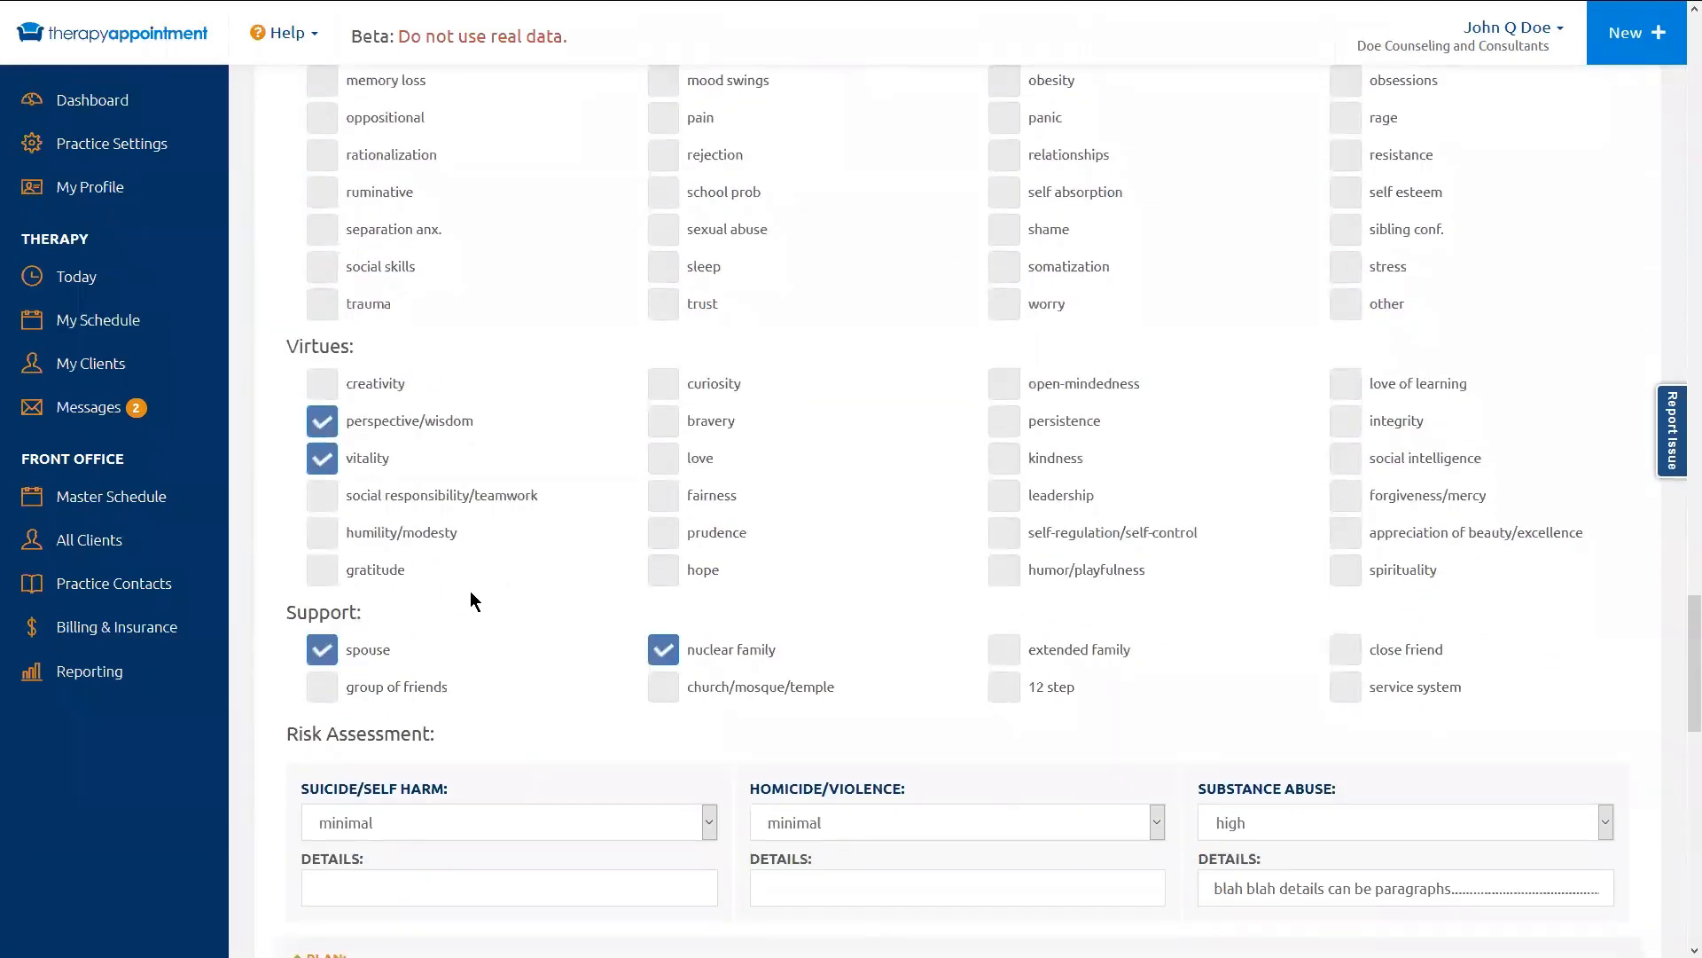
pyautogui.scroll(-4, 471, 590)
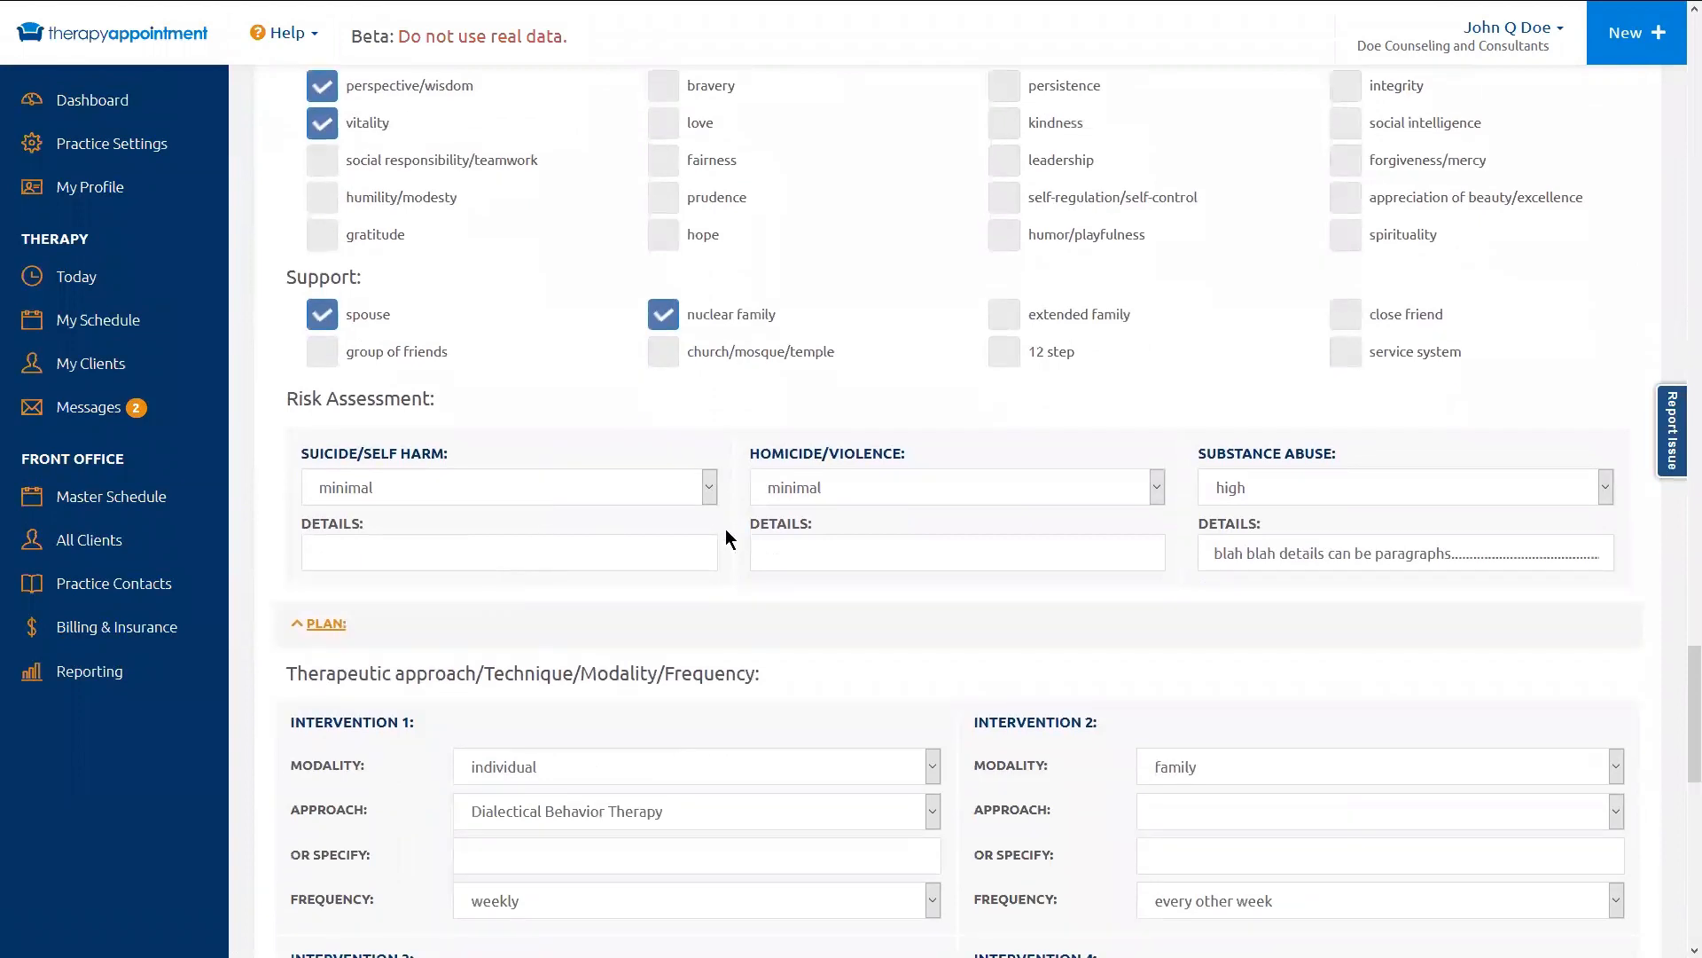
pyautogui.click(616, 489)
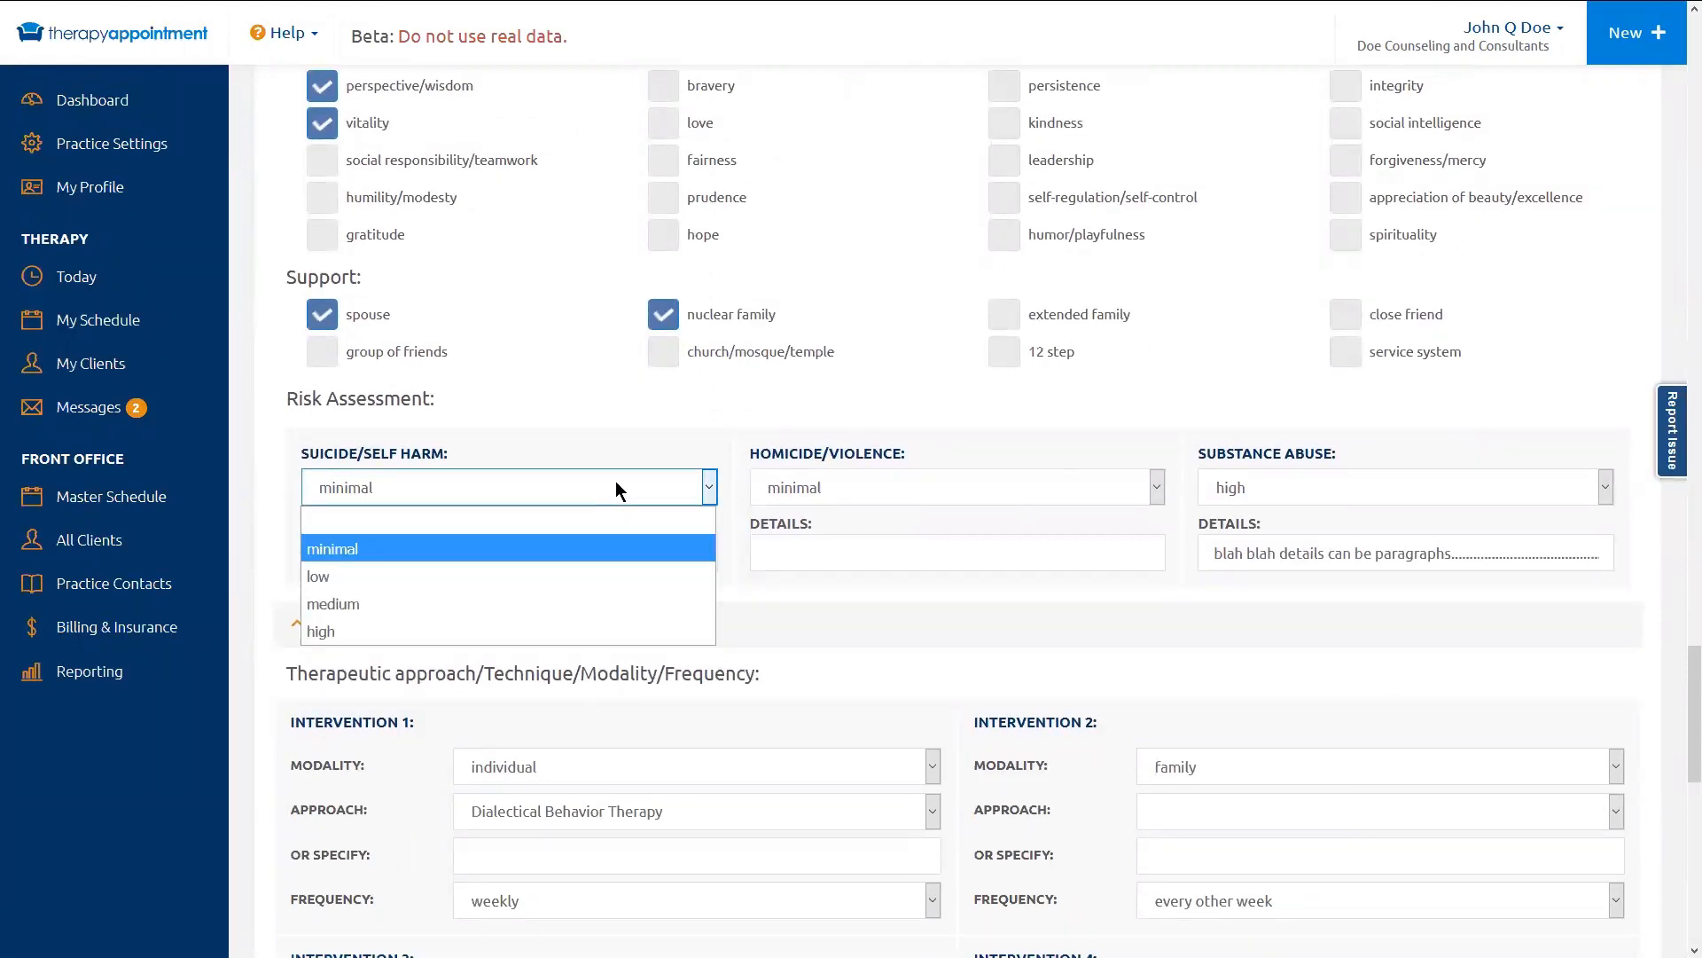
pyautogui.click(616, 480)
pyautogui.scroll(-4, 615, 484)
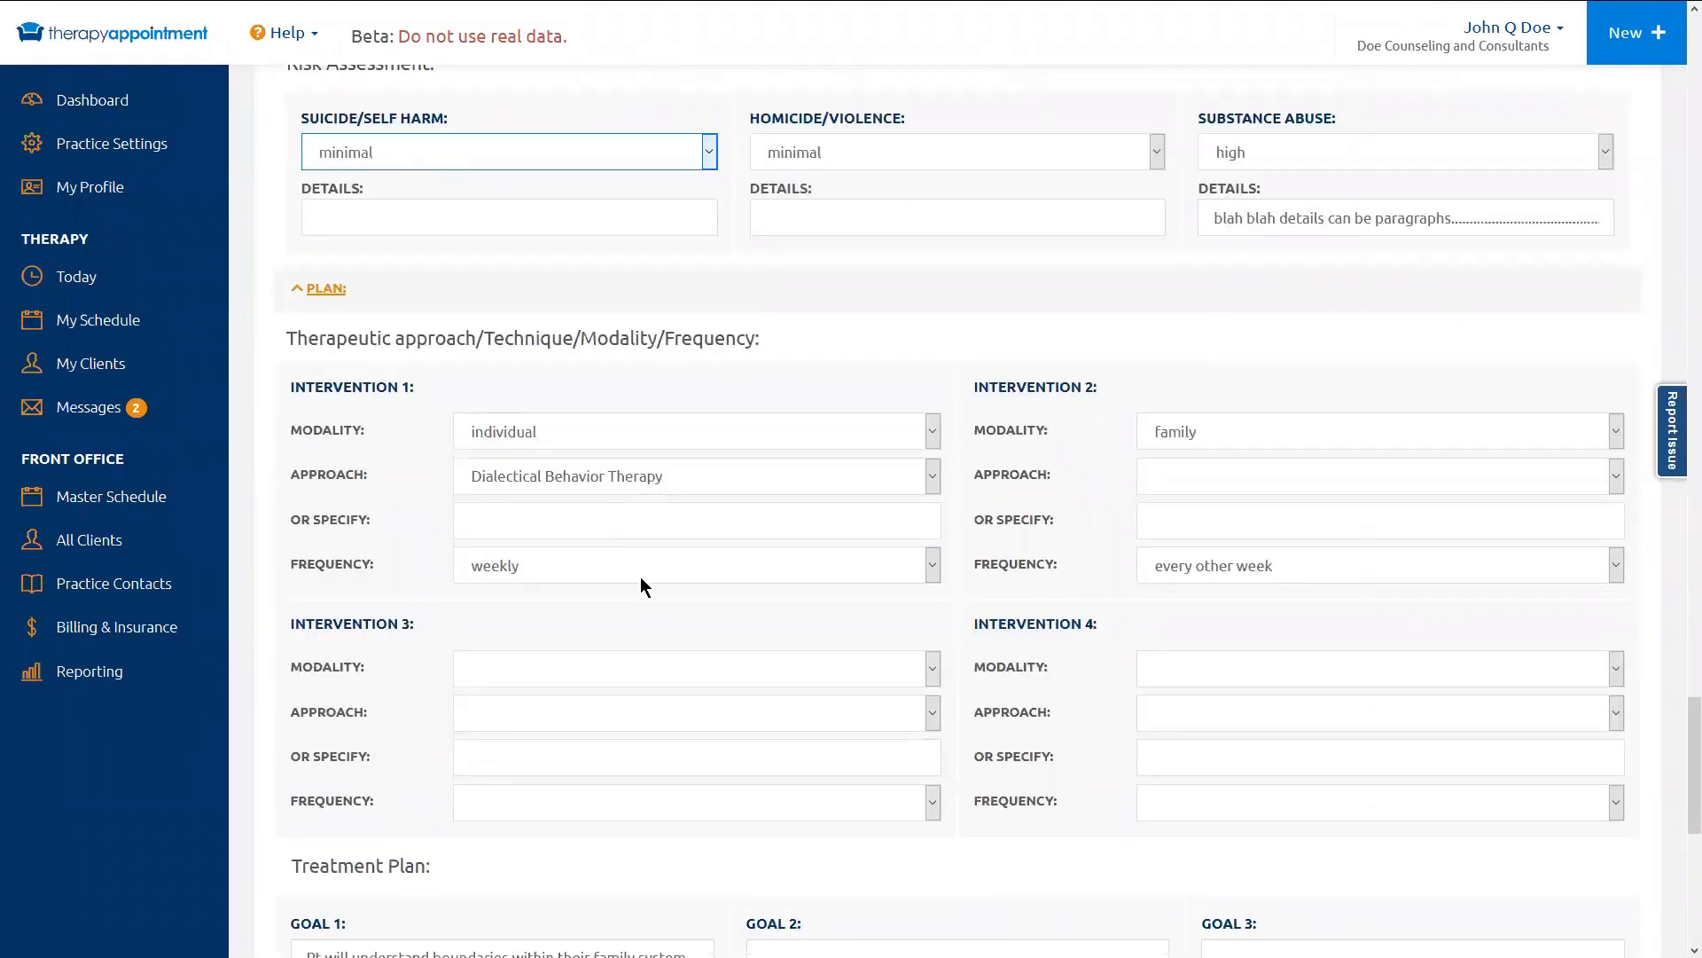
pyautogui.scroll(-1, 710, 775)
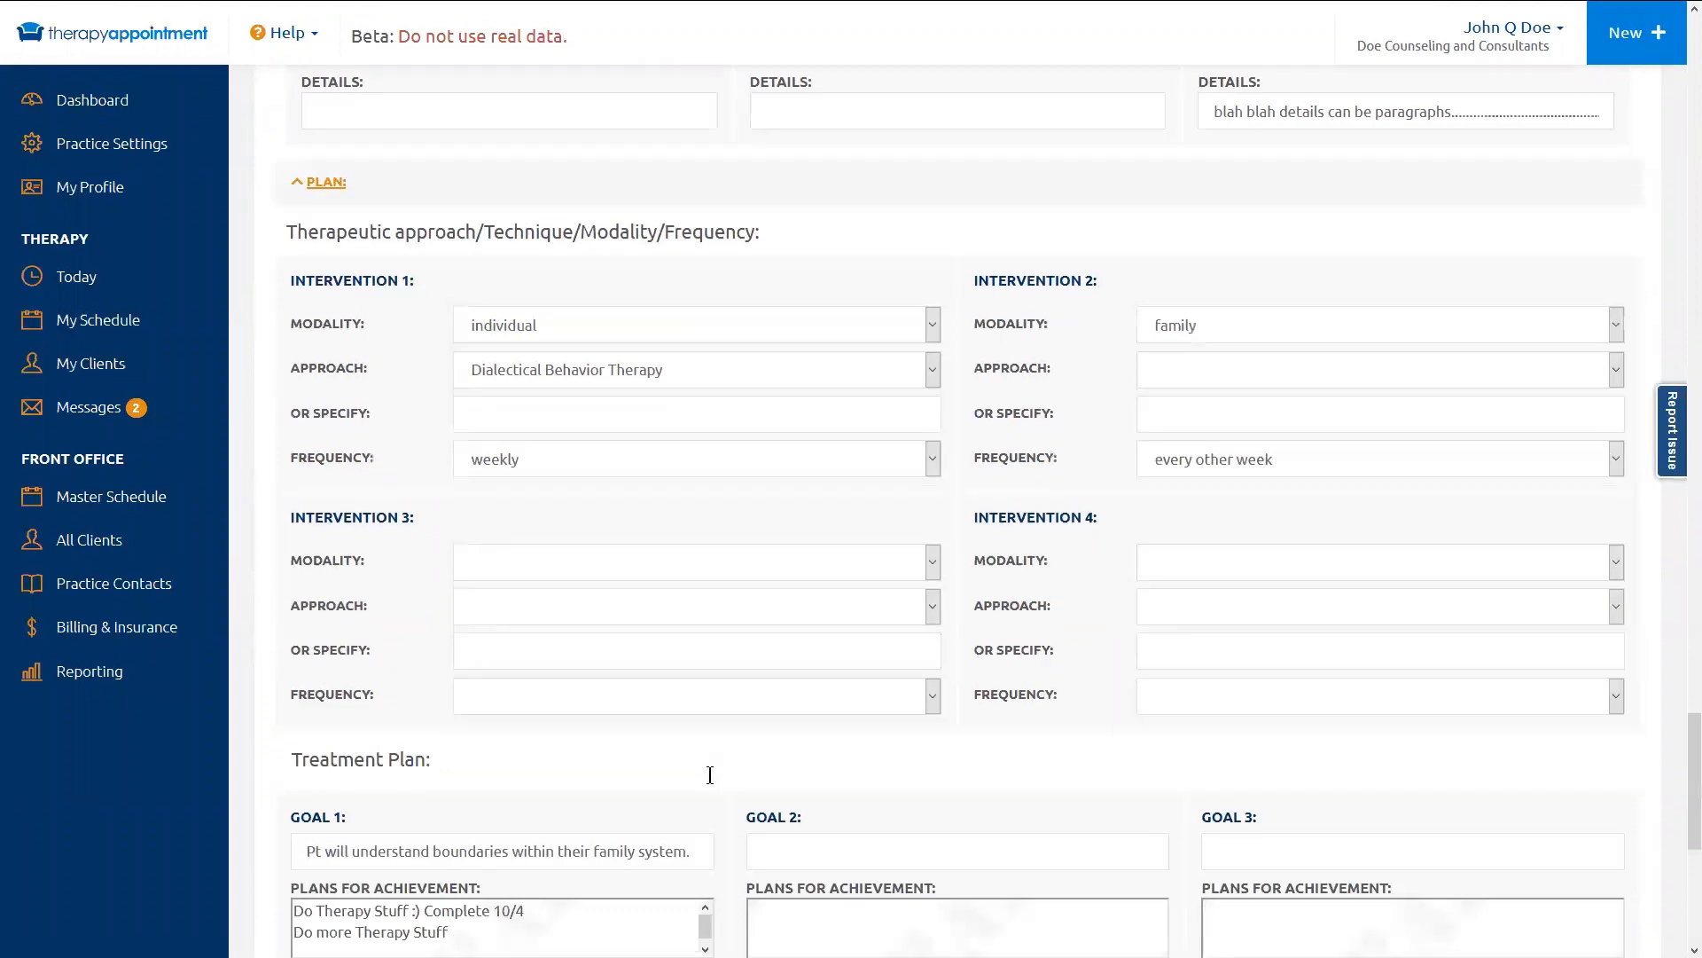
# Step: Keep Intervention 1's modality as individual and its approach as Dialectical Behavior Therapy, and set its frequency to every other week
pyautogui.click(690, 326)
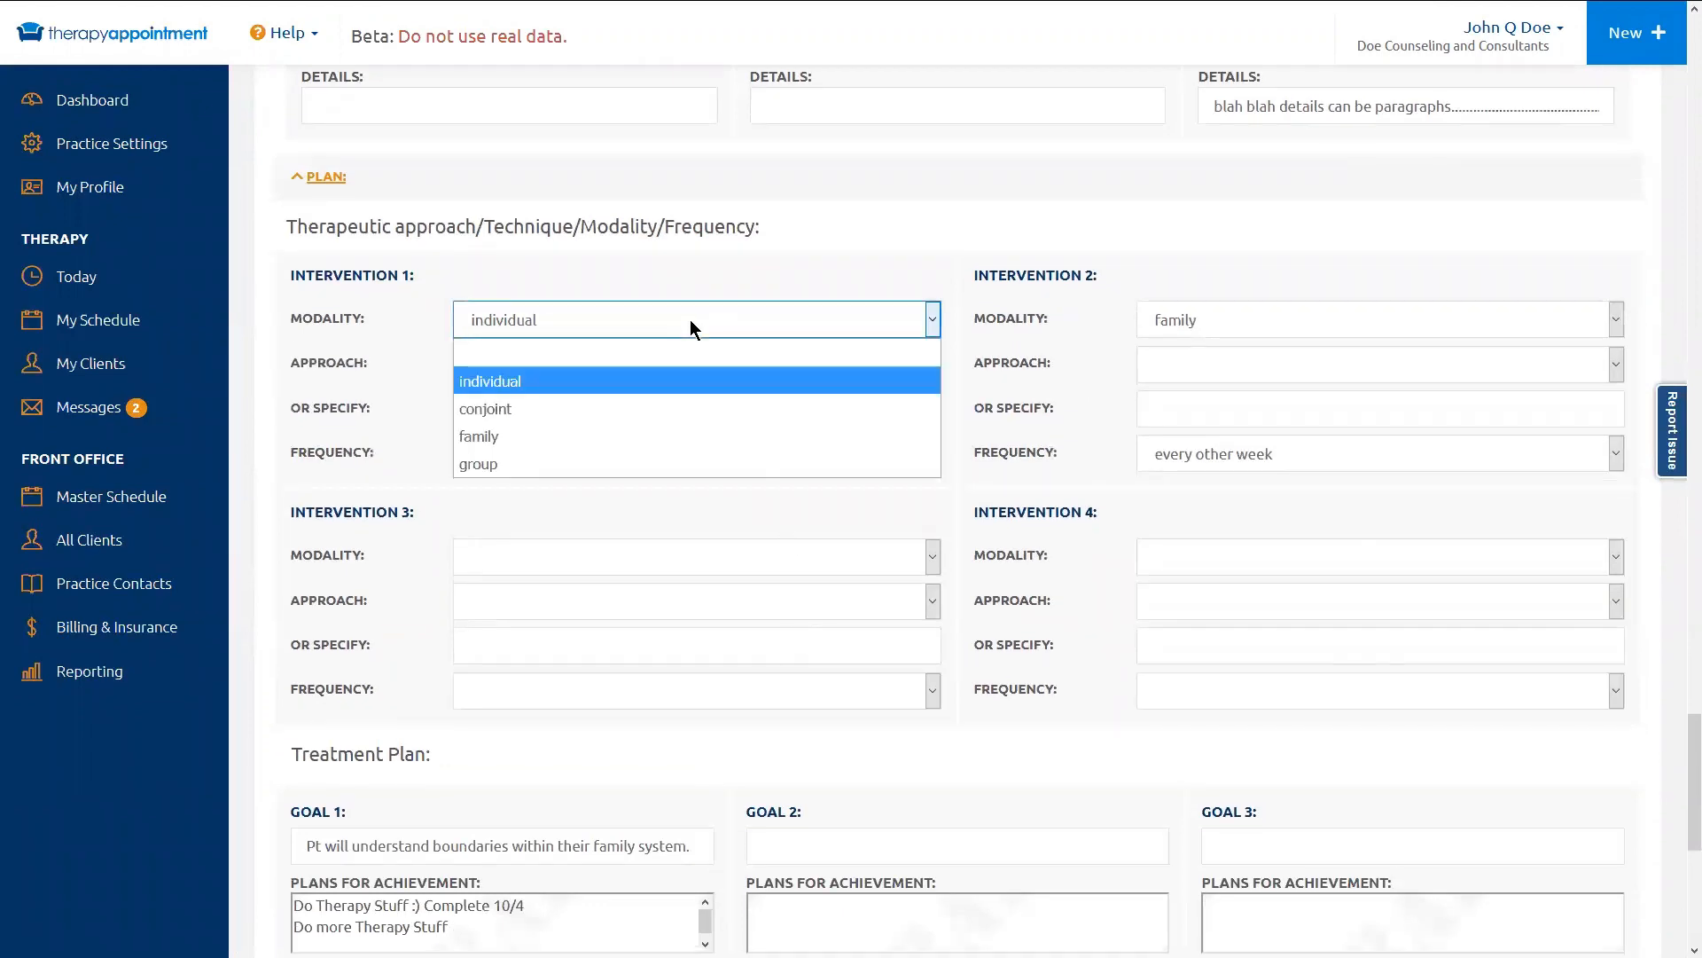
pyautogui.click(699, 382)
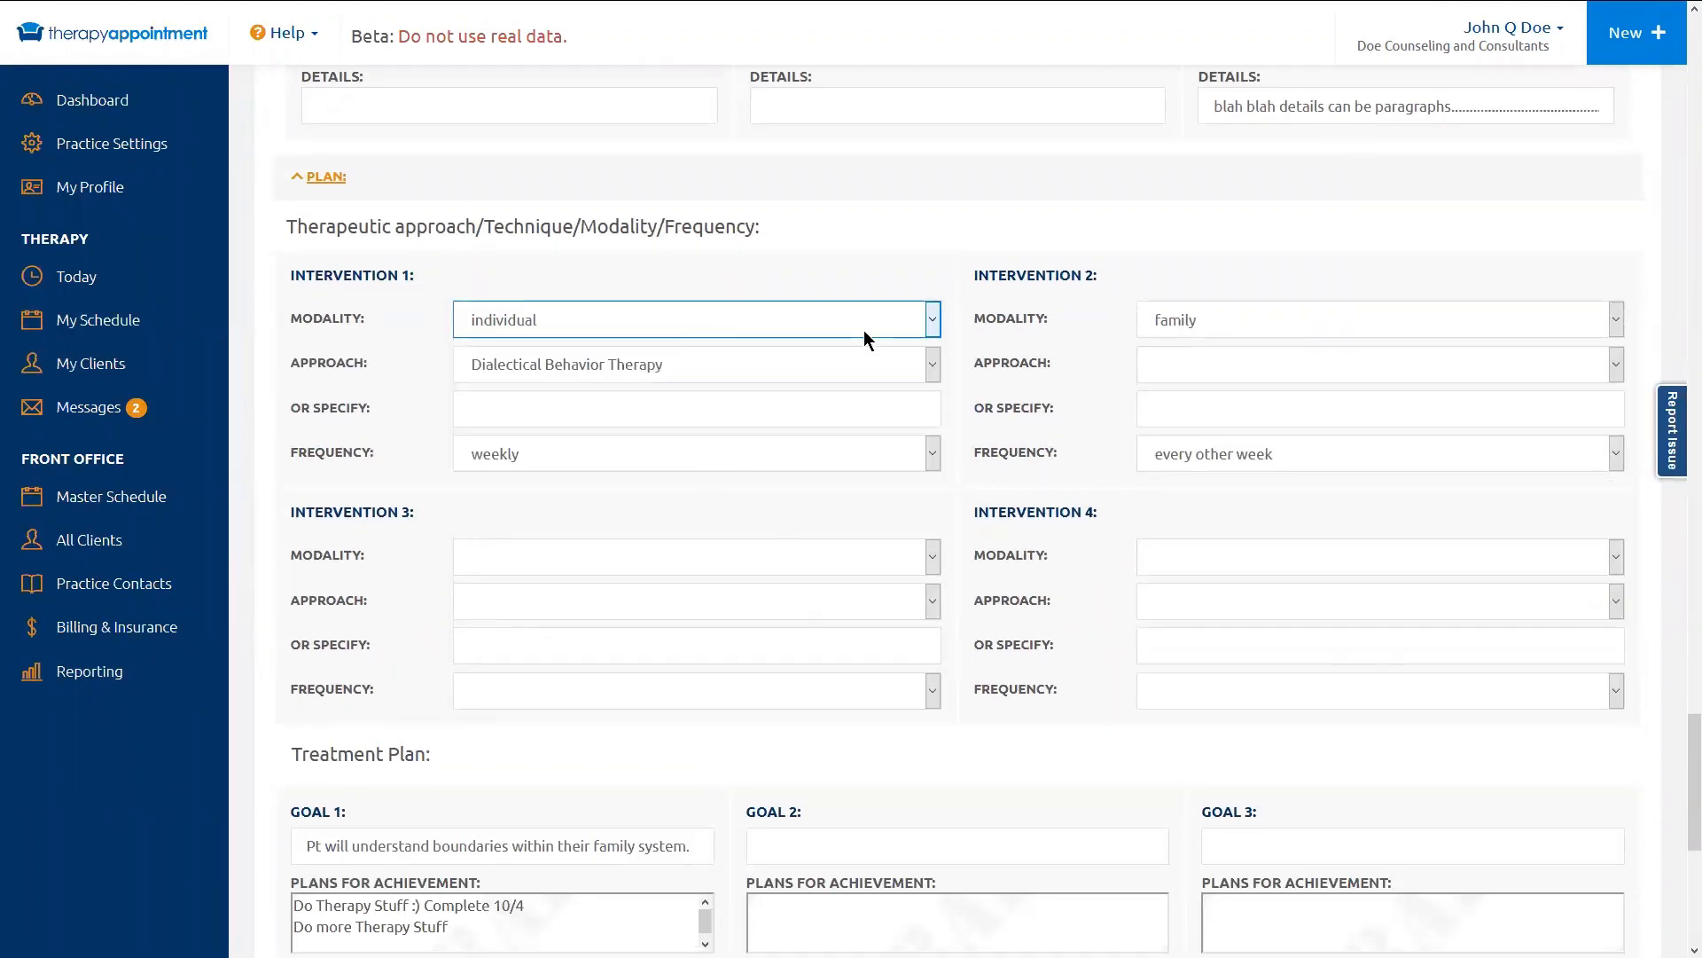
pyautogui.click(786, 326)
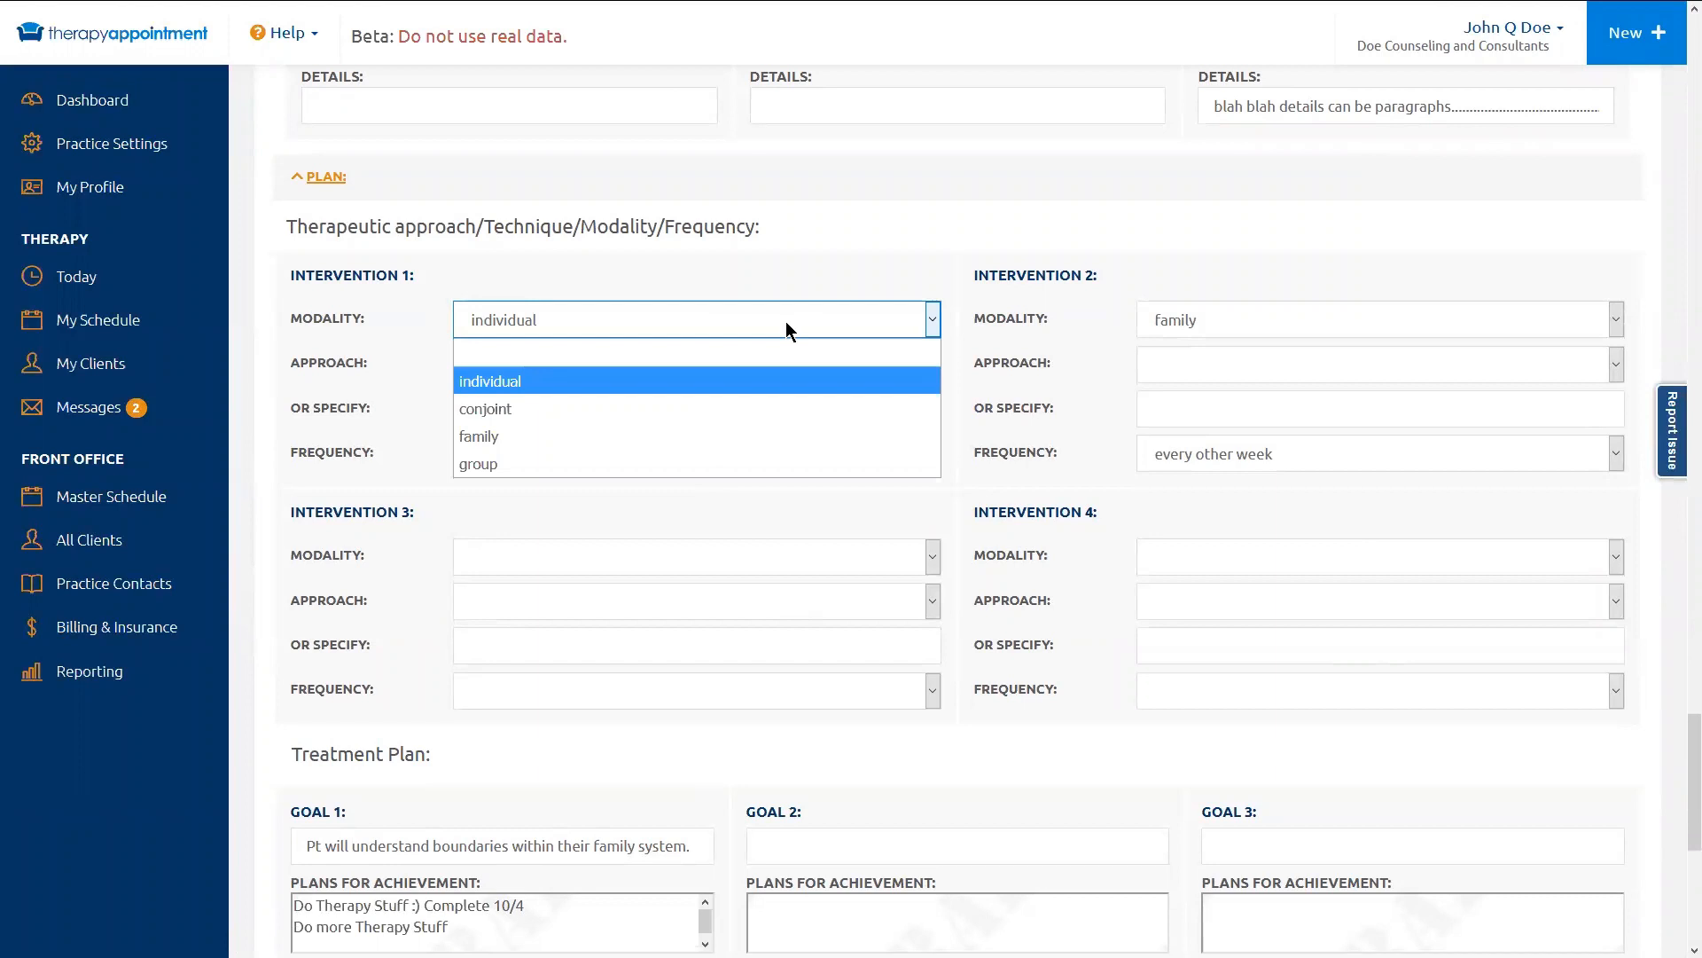
pyautogui.click(786, 321)
pyautogui.click(760, 371)
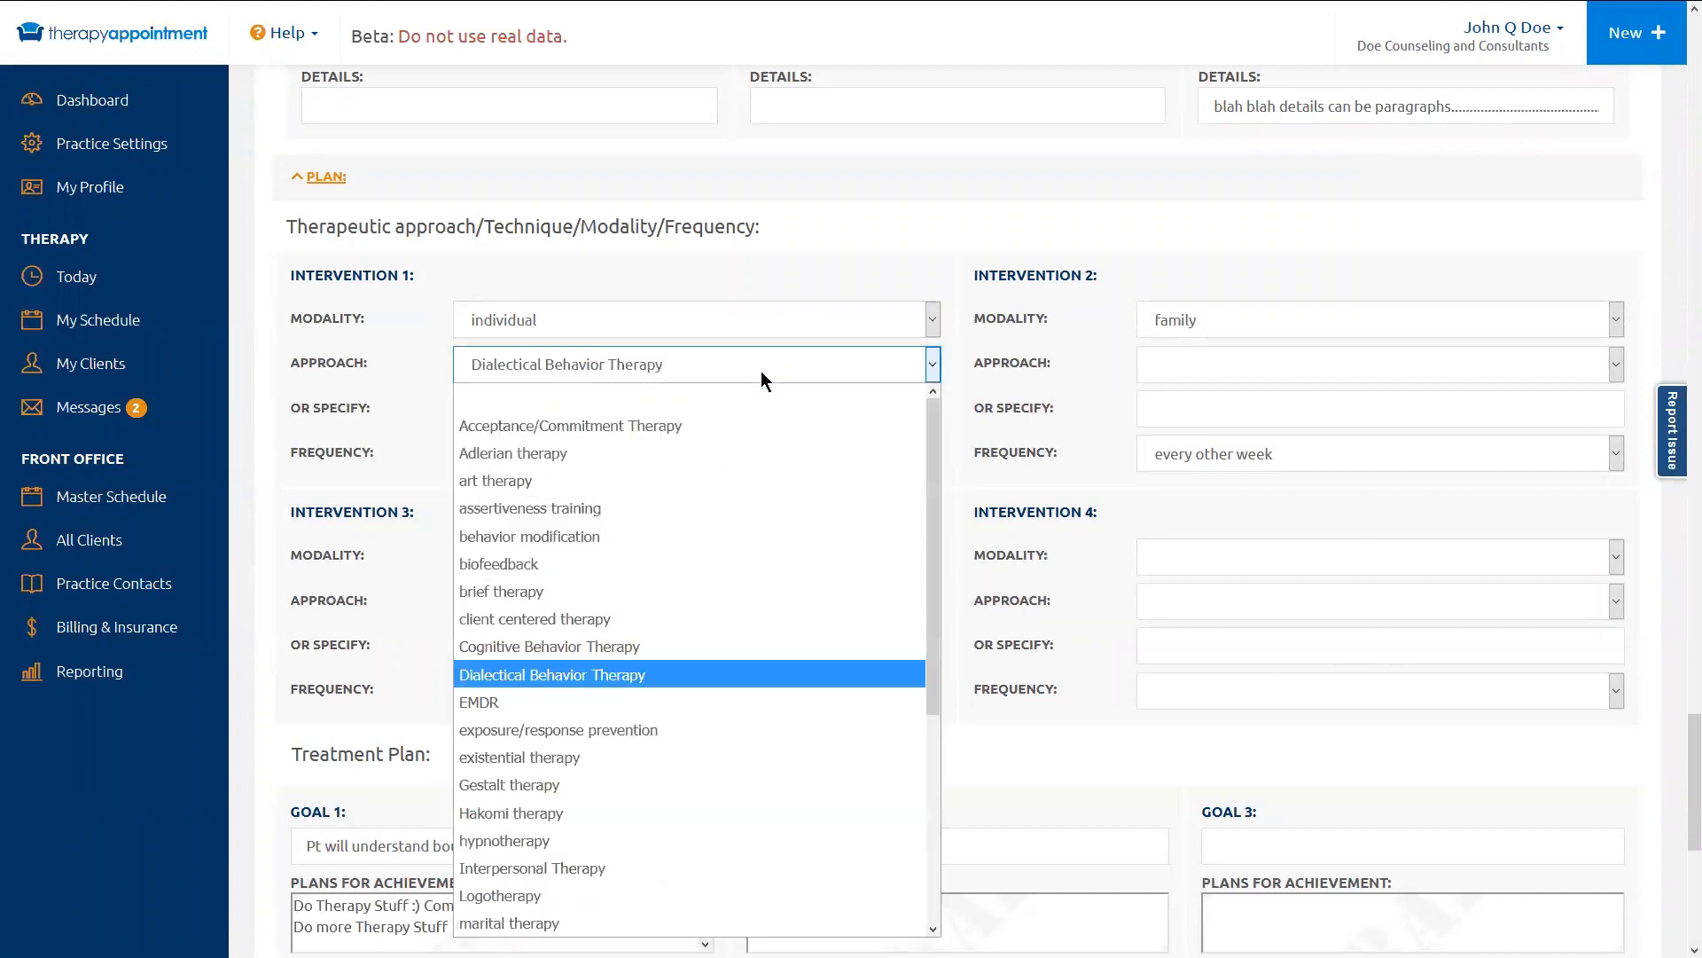
pyautogui.click(761, 370)
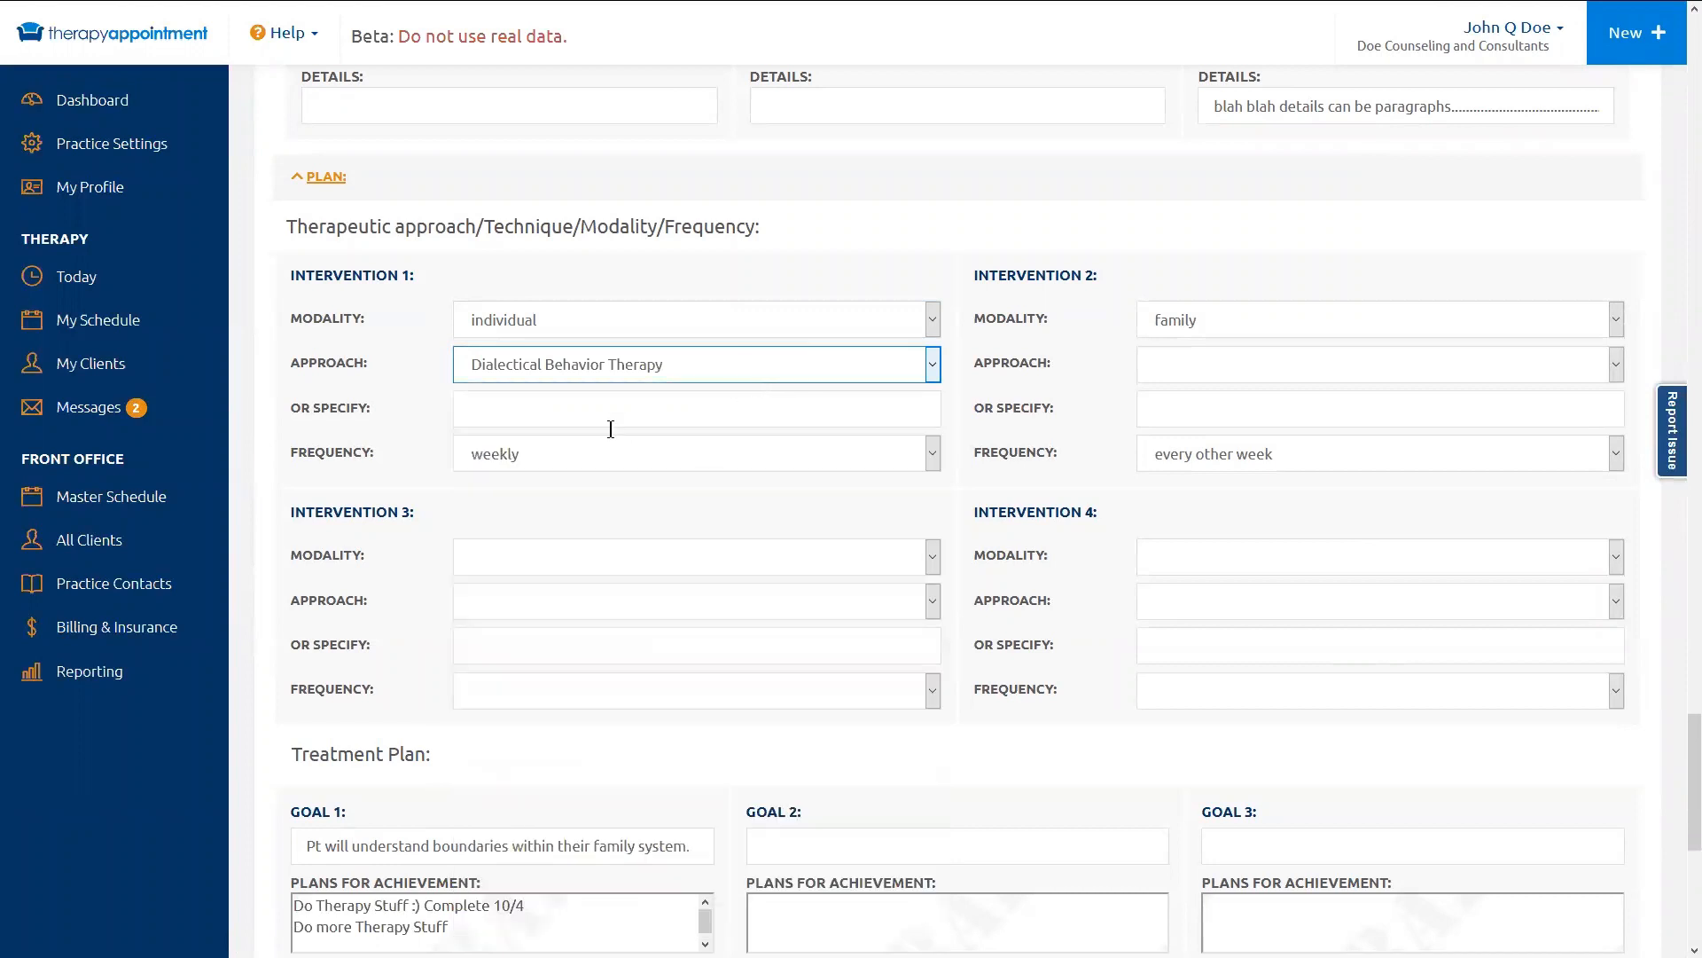
pyautogui.click(692, 452)
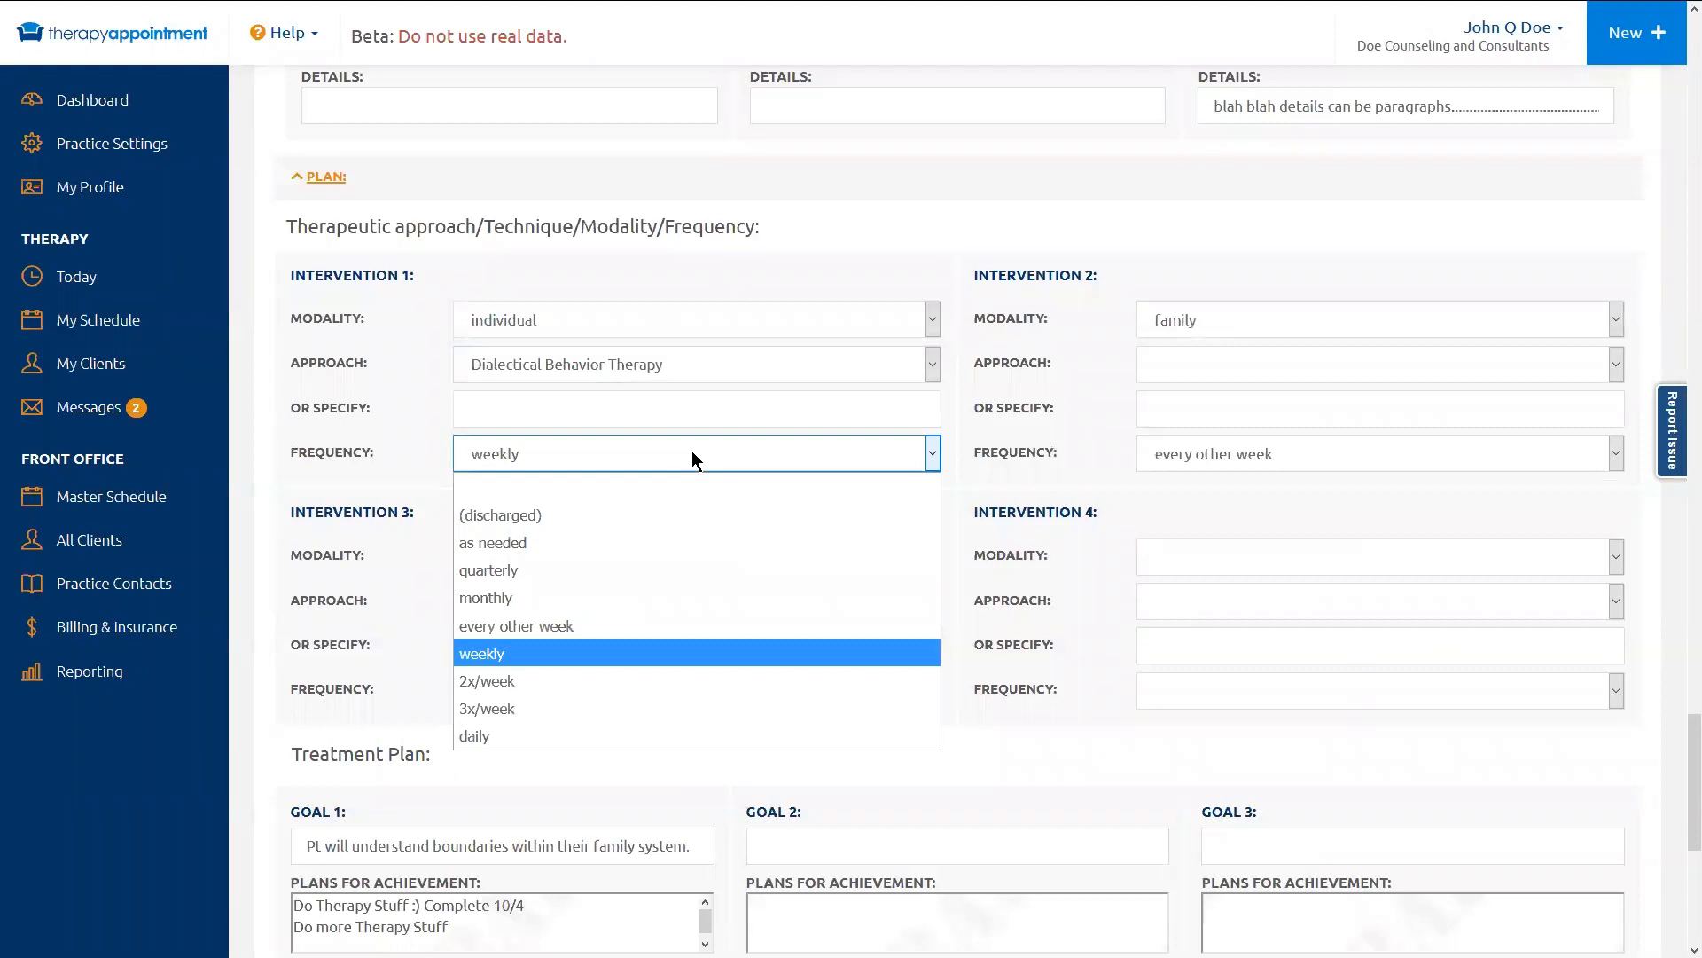
pyautogui.click(568, 626)
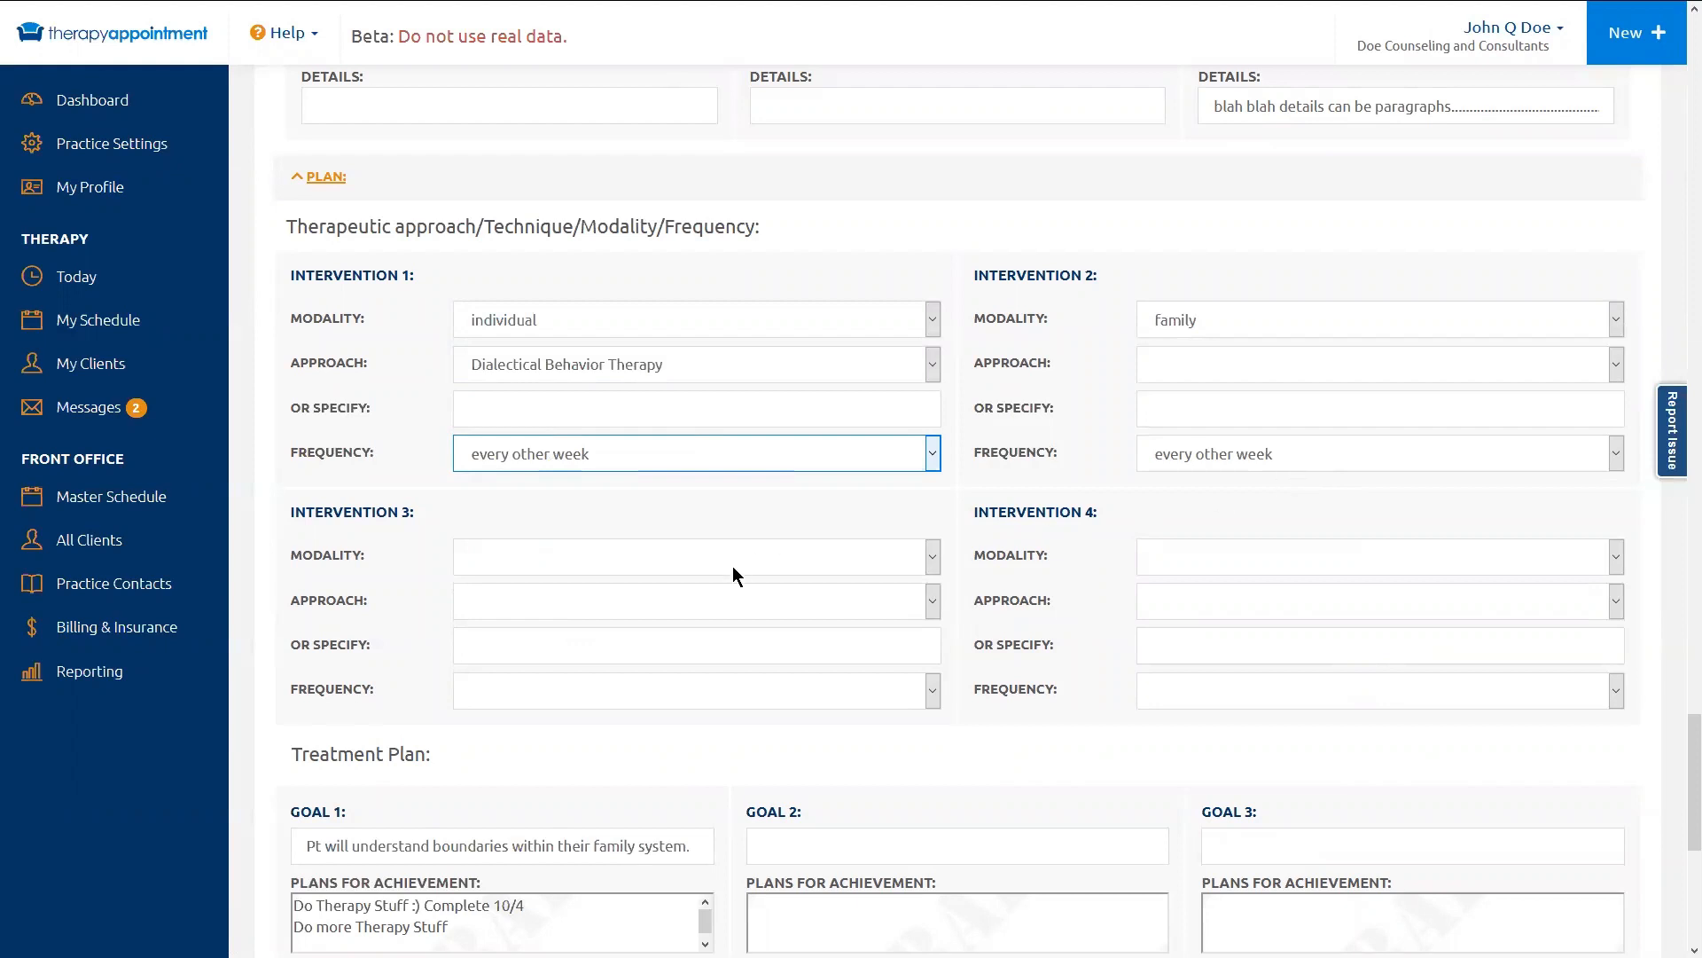
# Step: Set the progress of Goal 1 in the Treatment Plan to excellent
pyautogui.scroll(-3, 732, 572)
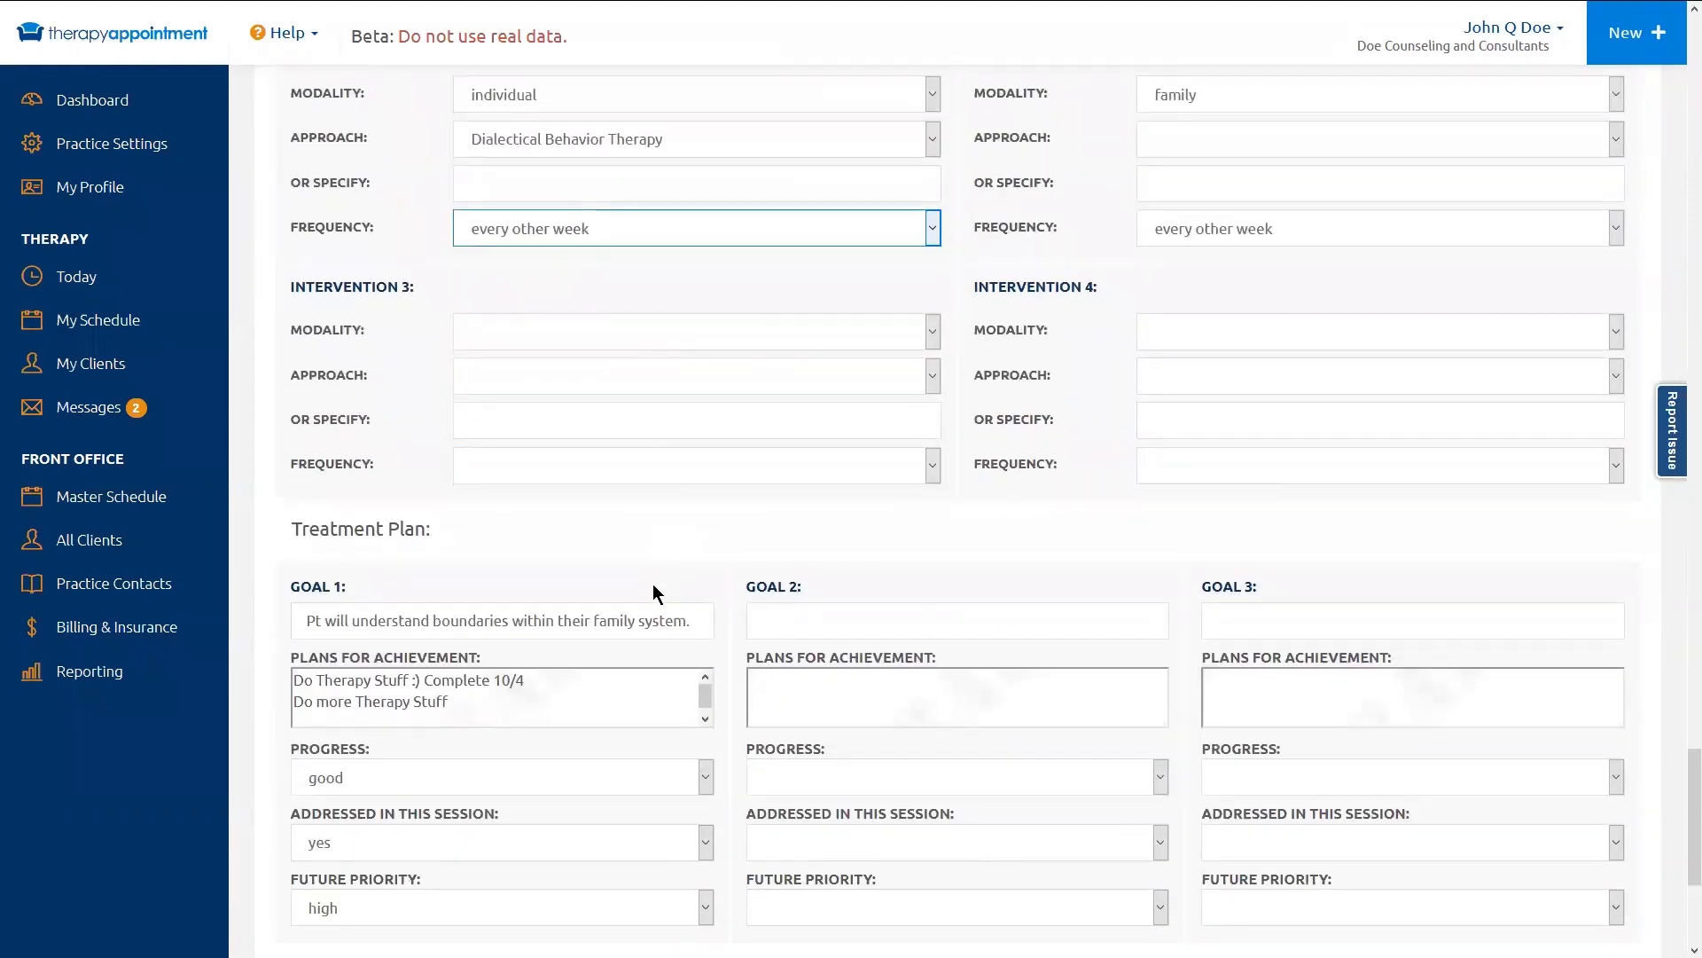
pyautogui.scroll(-3, 654, 581)
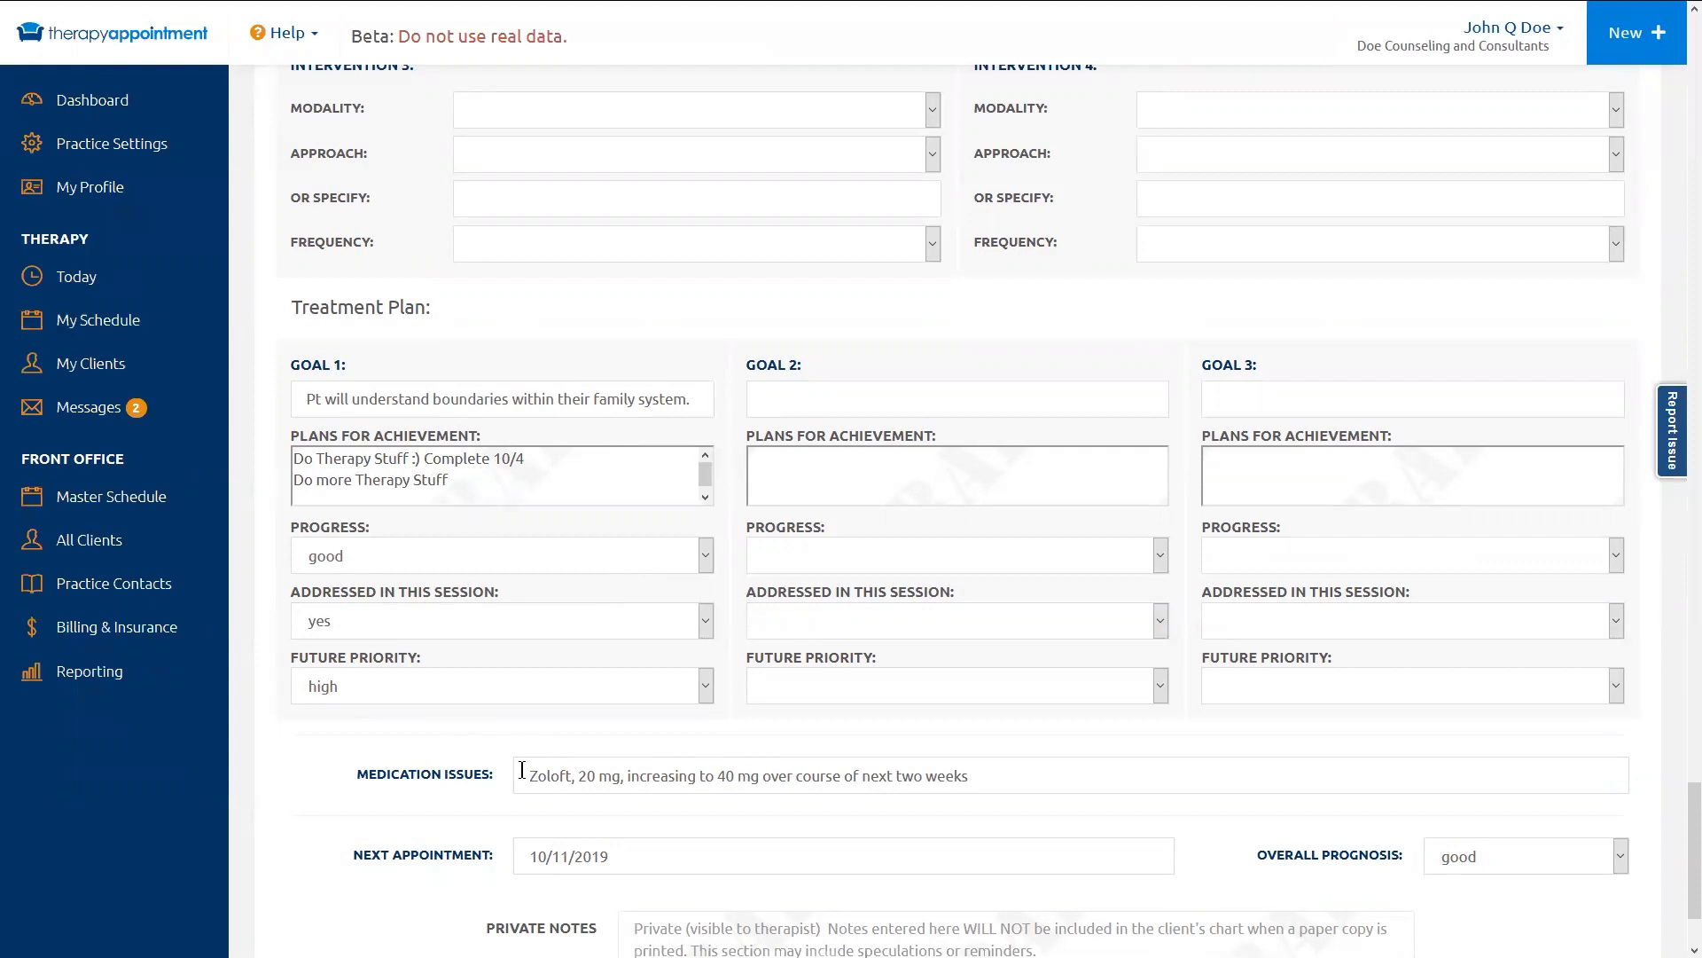
pyautogui.click(513, 472)
pyautogui.click(487, 557)
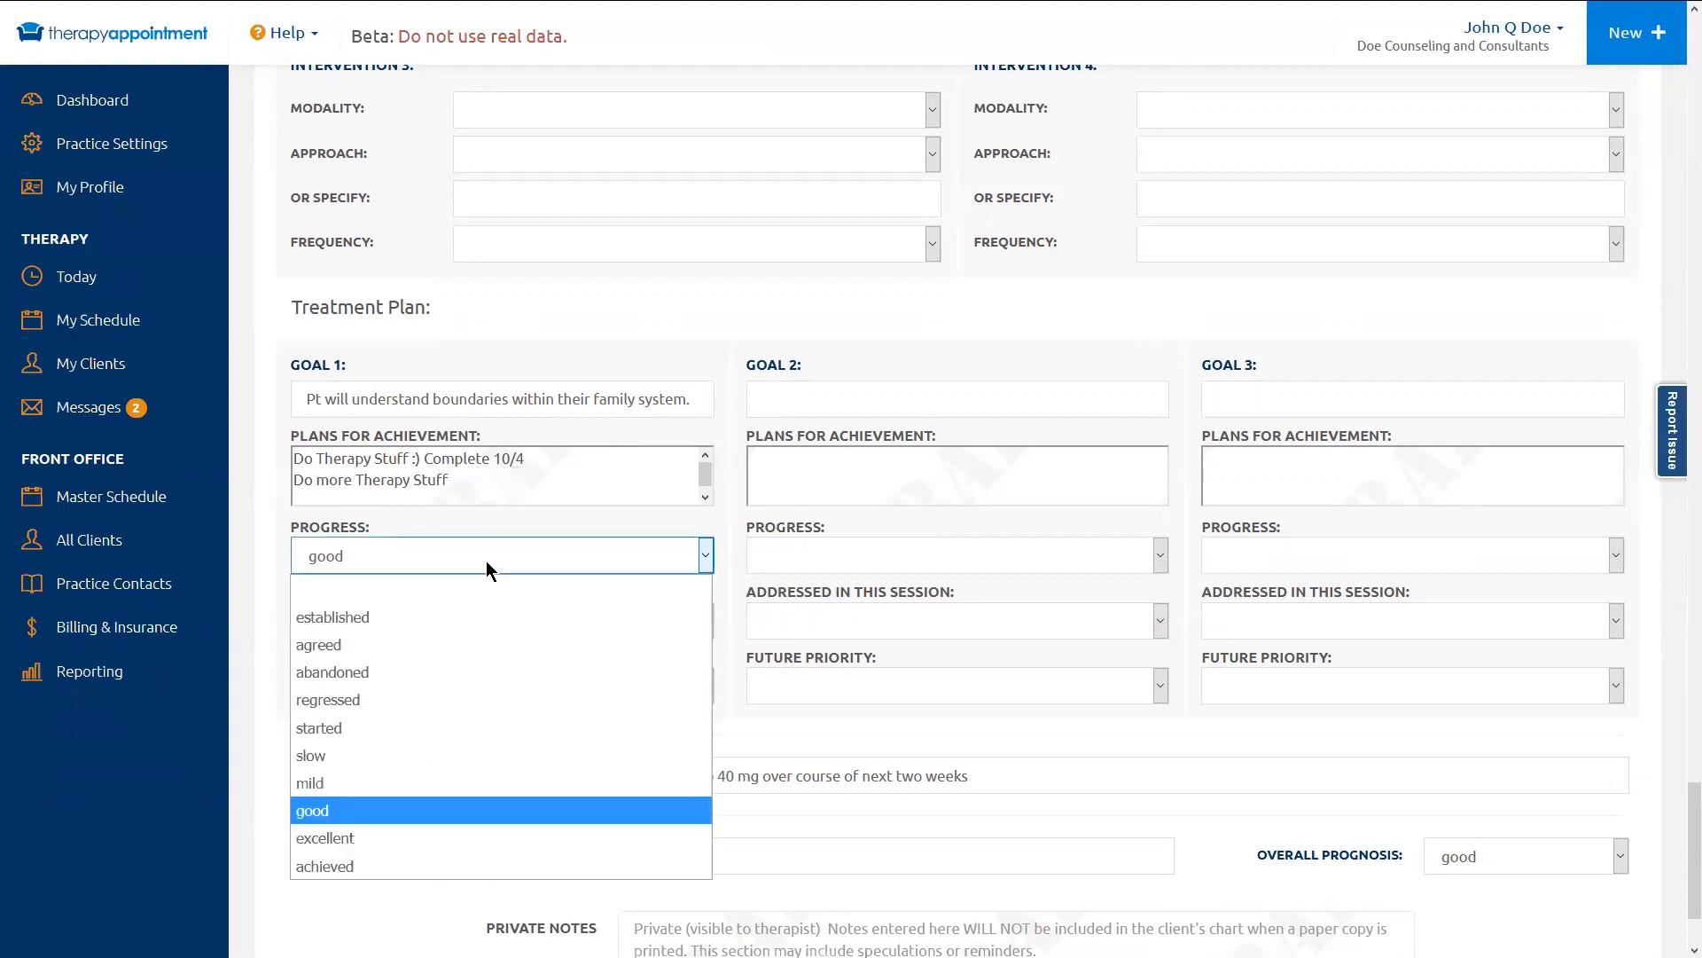
pyautogui.click(357, 840)
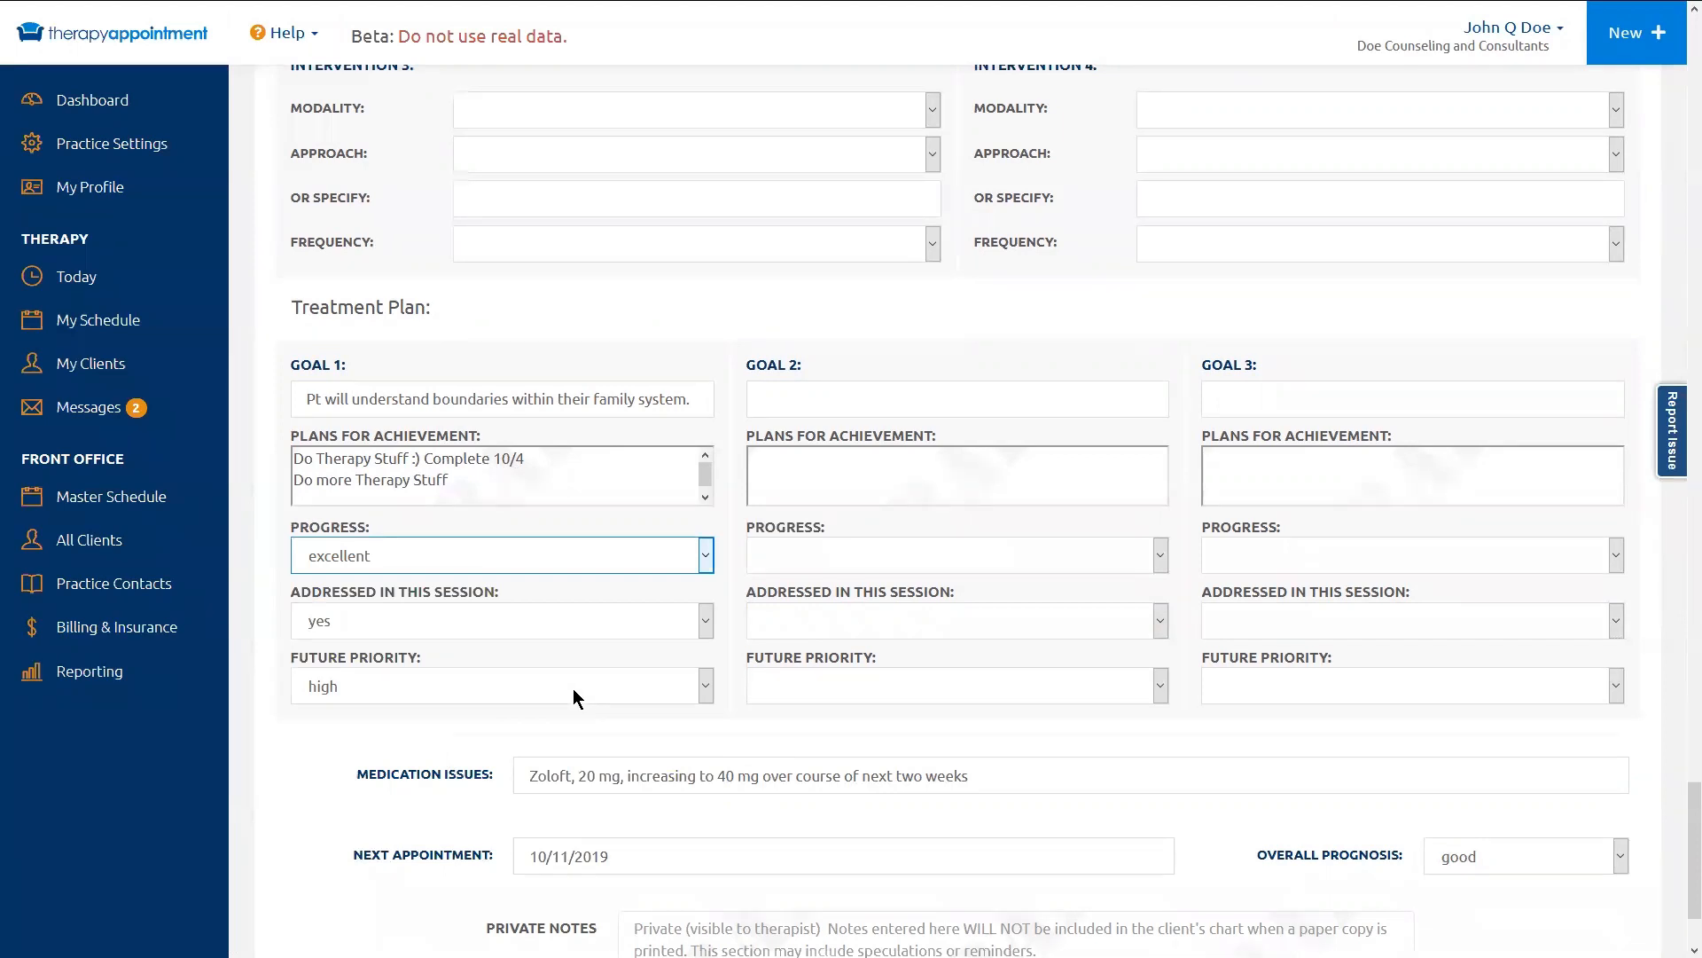
# Step: Enter "I wonder about...." as the private note and continue to the chart entry's finalization page
pyautogui.scroll(-2, 573, 689)
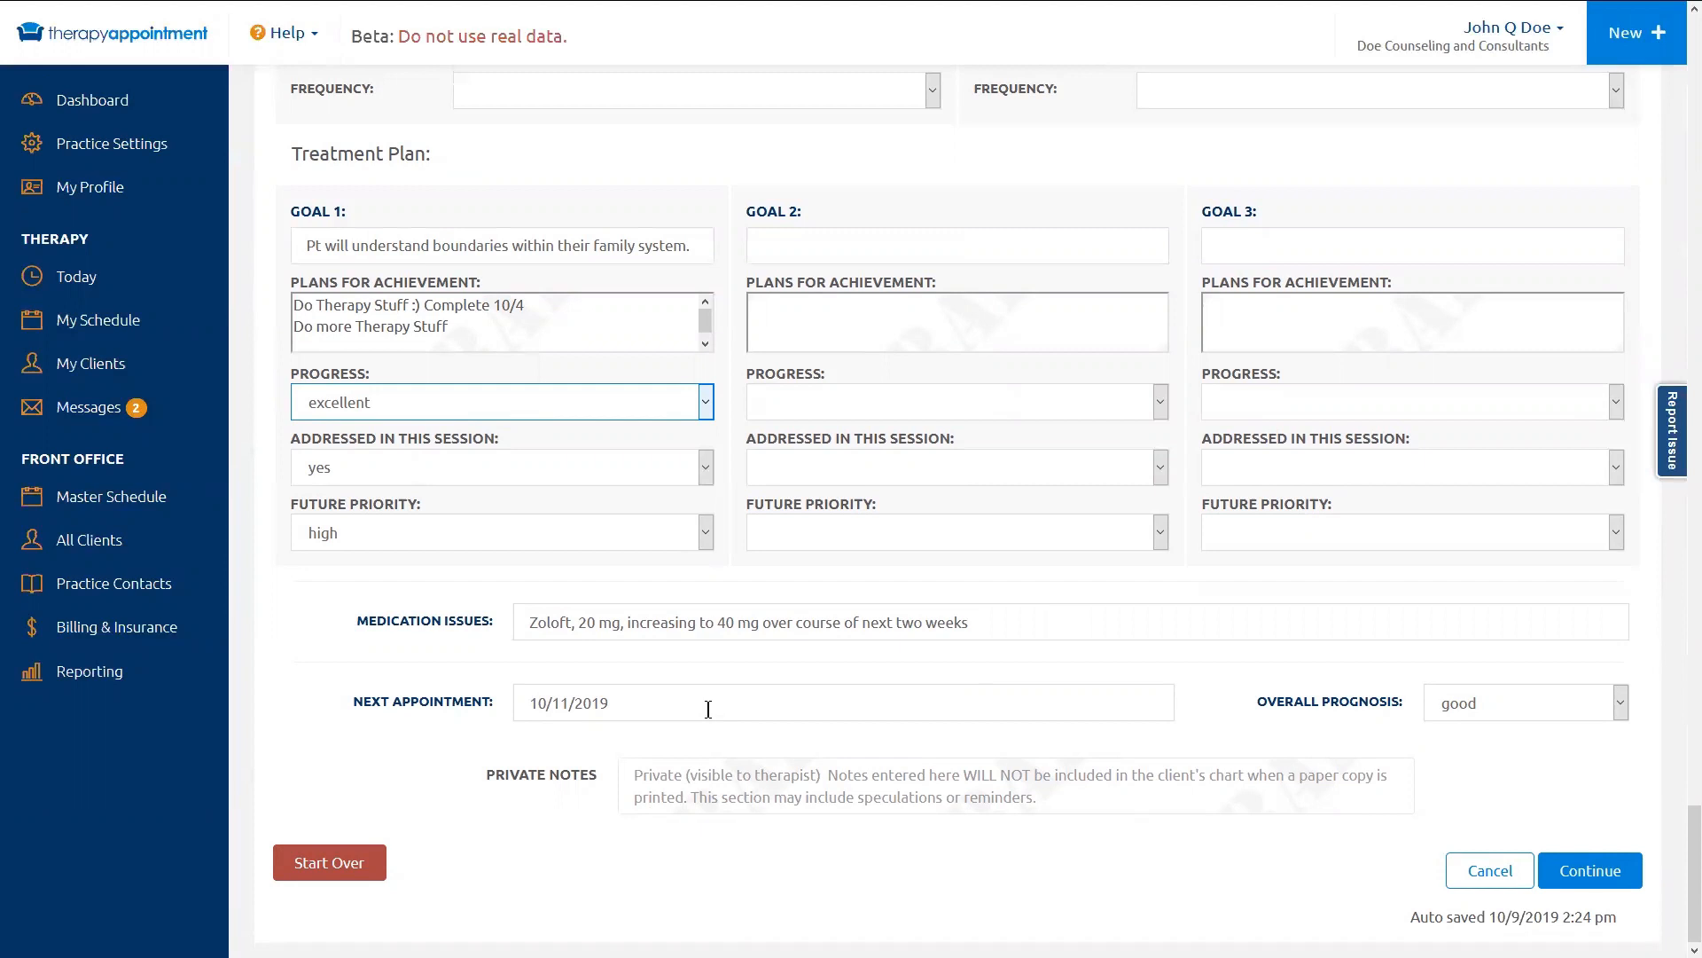
pyautogui.click(749, 788)
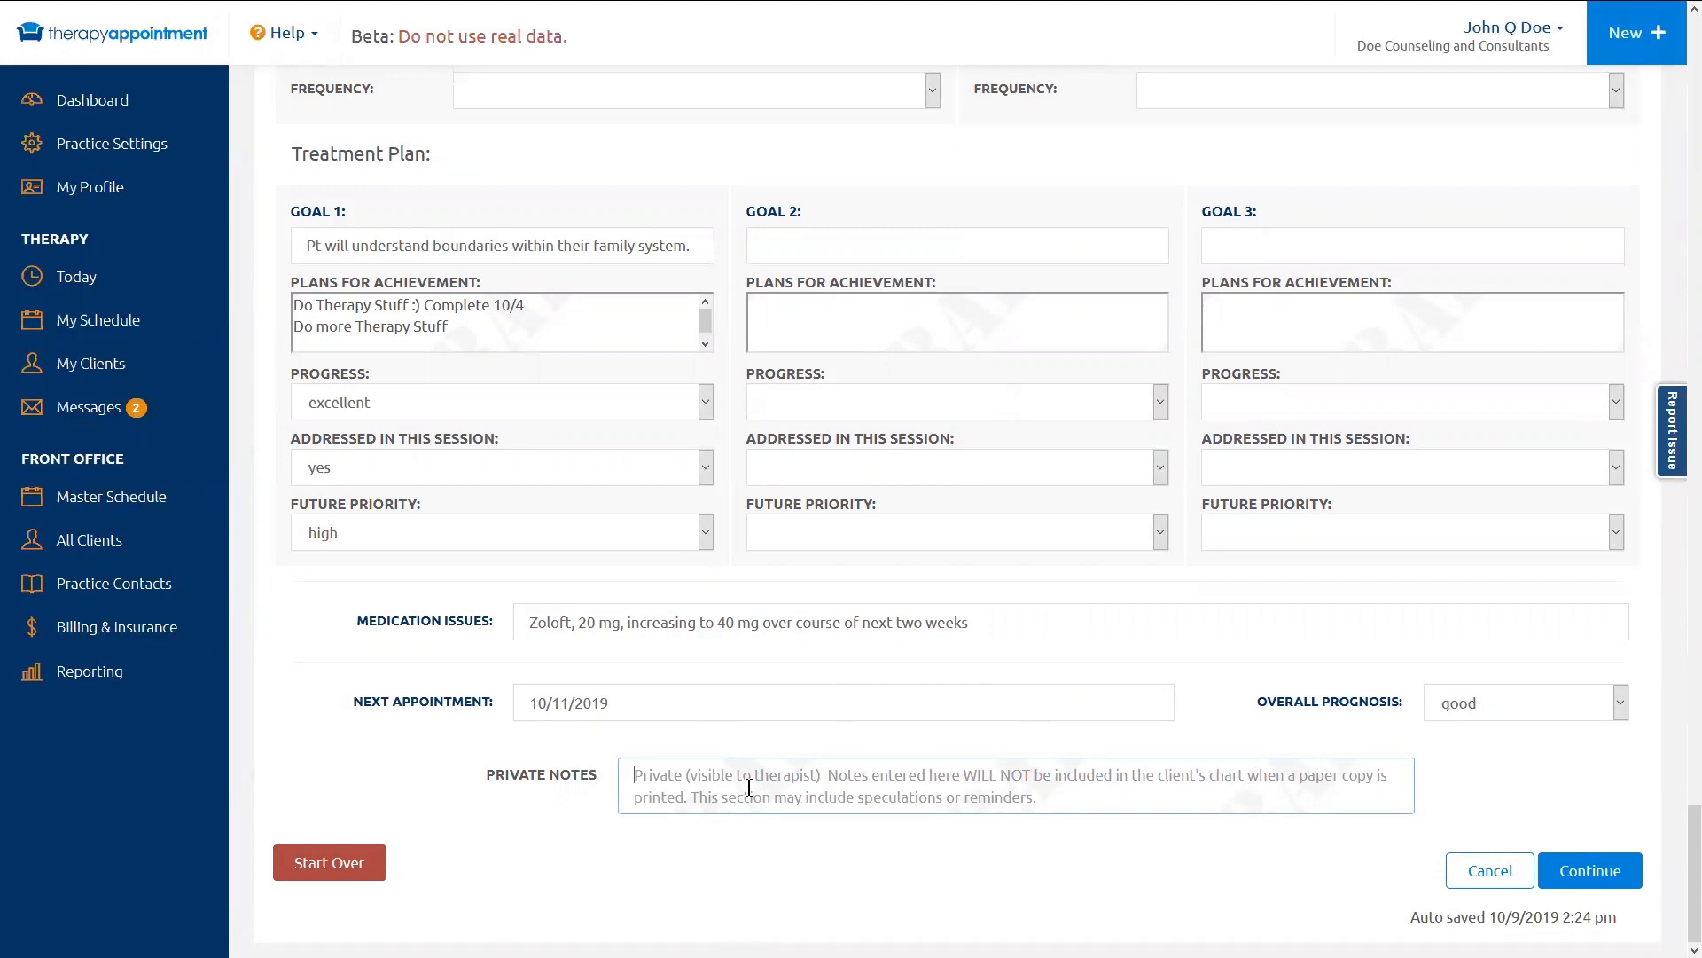
pyautogui.write('I wonder about....')
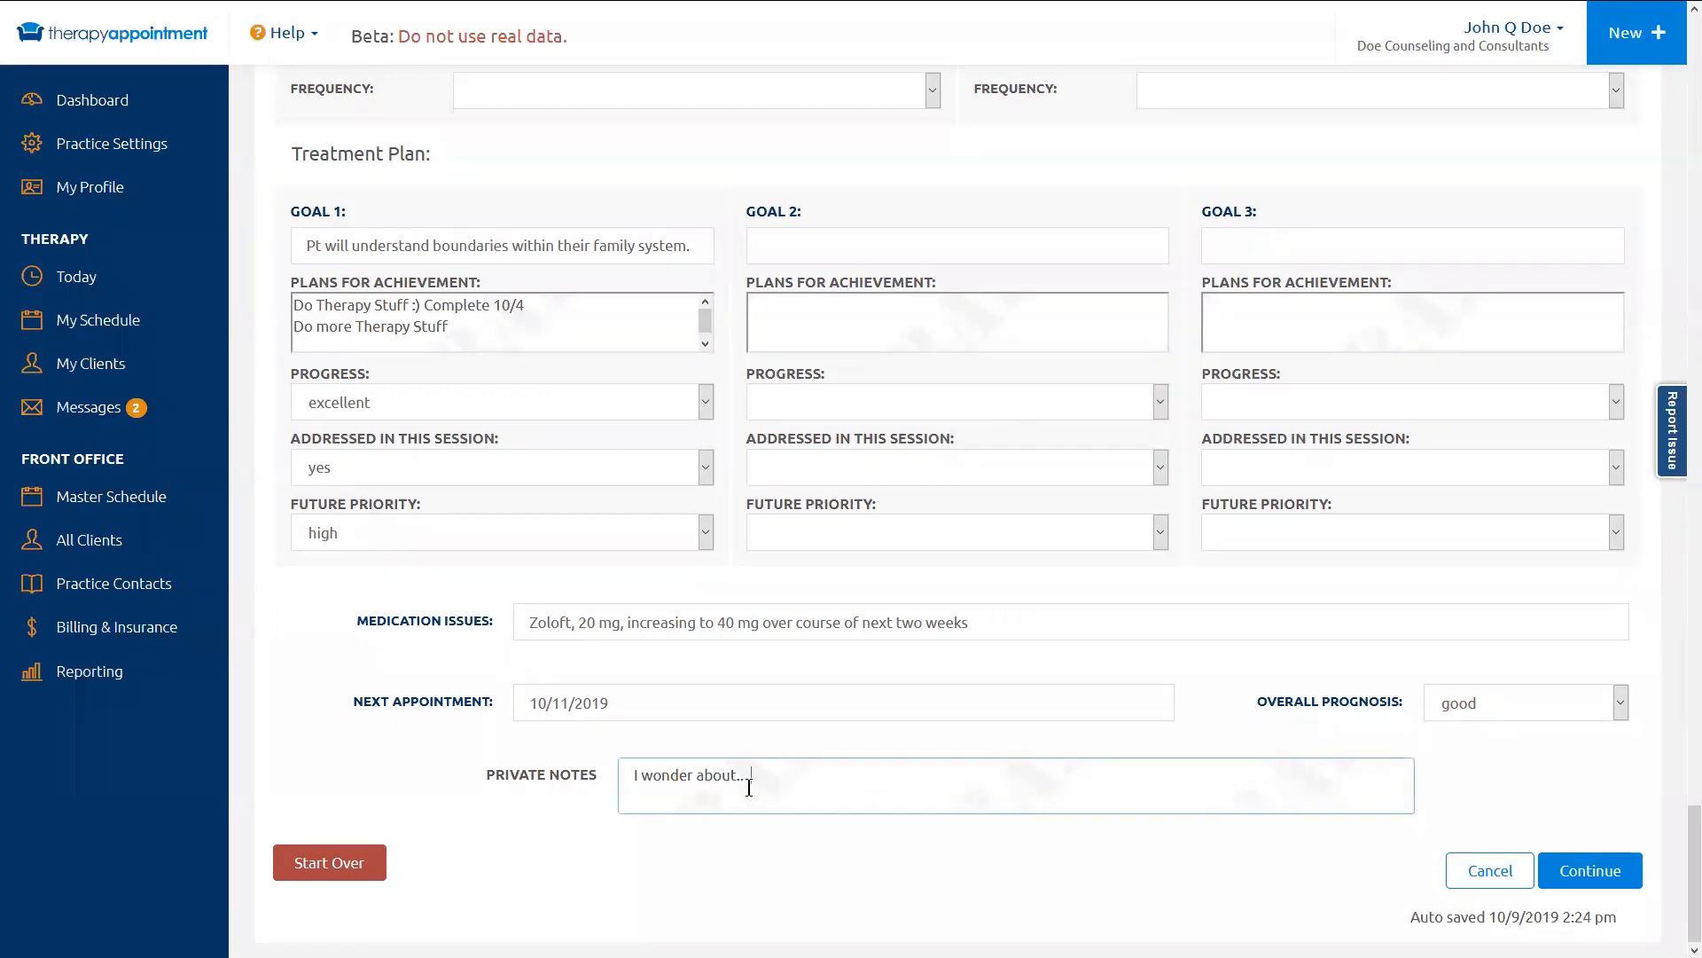
pyautogui.click(1580, 874)
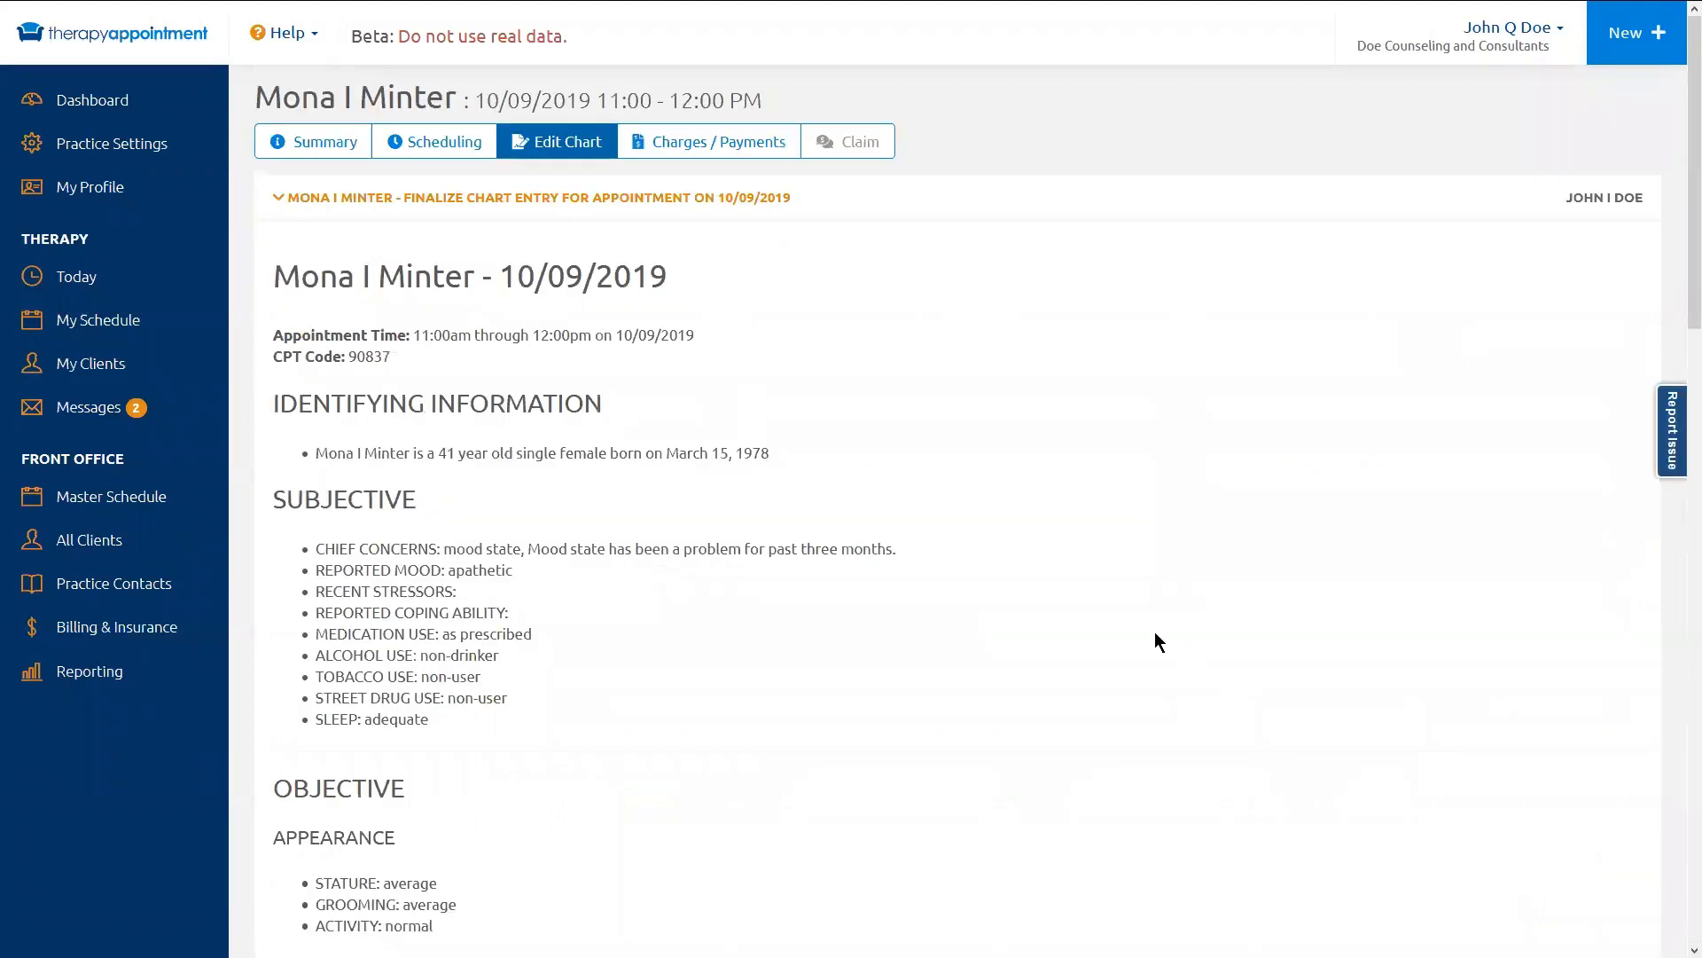
# Step: Review the chart entry for the 10/09/2019 appointment through to the plan, and finalize and lock it
pyautogui.hotkey('ctrl', '-')
pyautogui.hotkey('ctrl', '-')
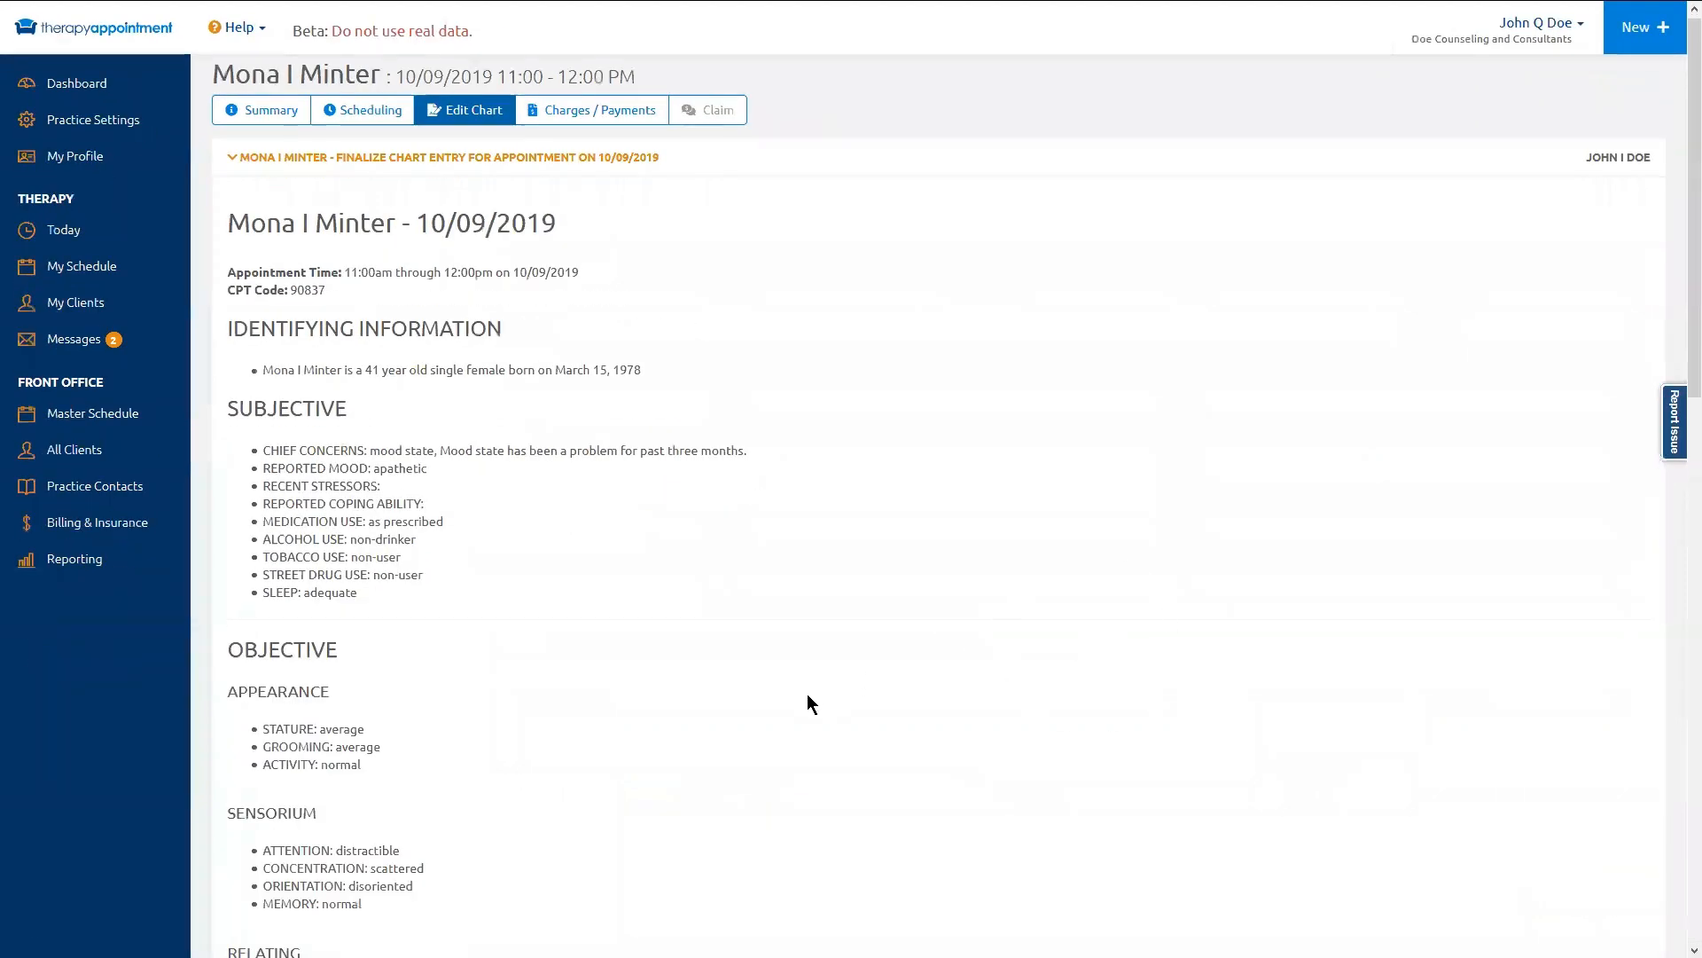
pyautogui.scroll(-3, 796, 700)
pyautogui.scroll(-10, 798, 704)
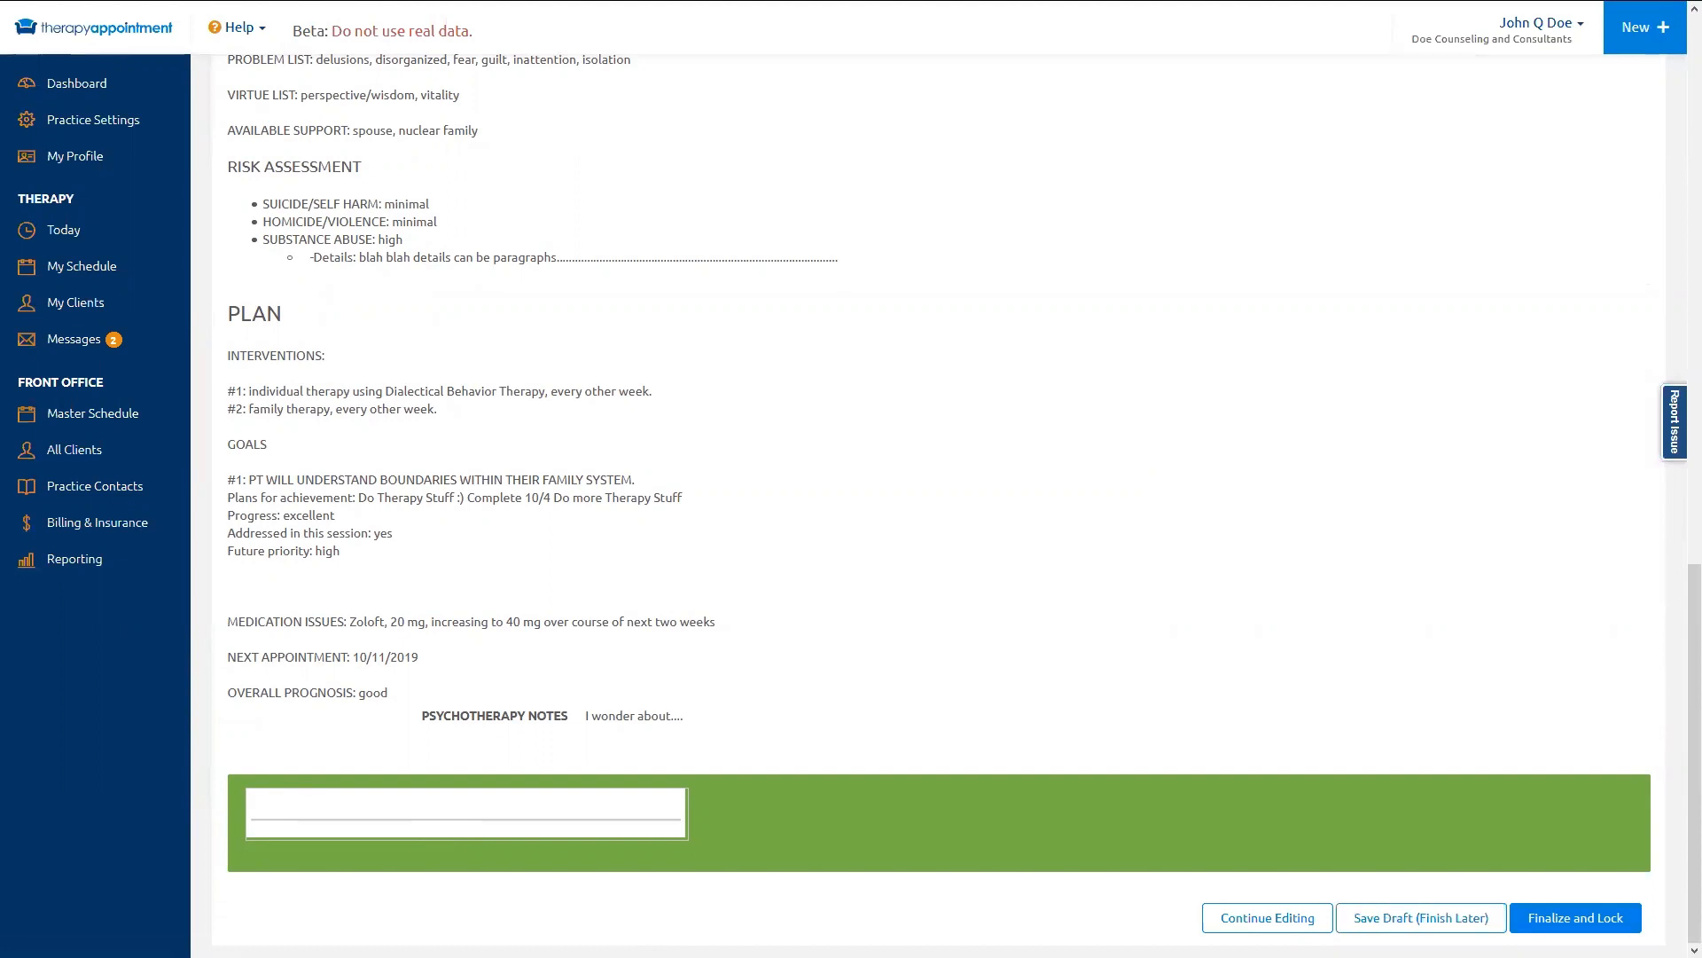
pyautogui.click(1580, 925)
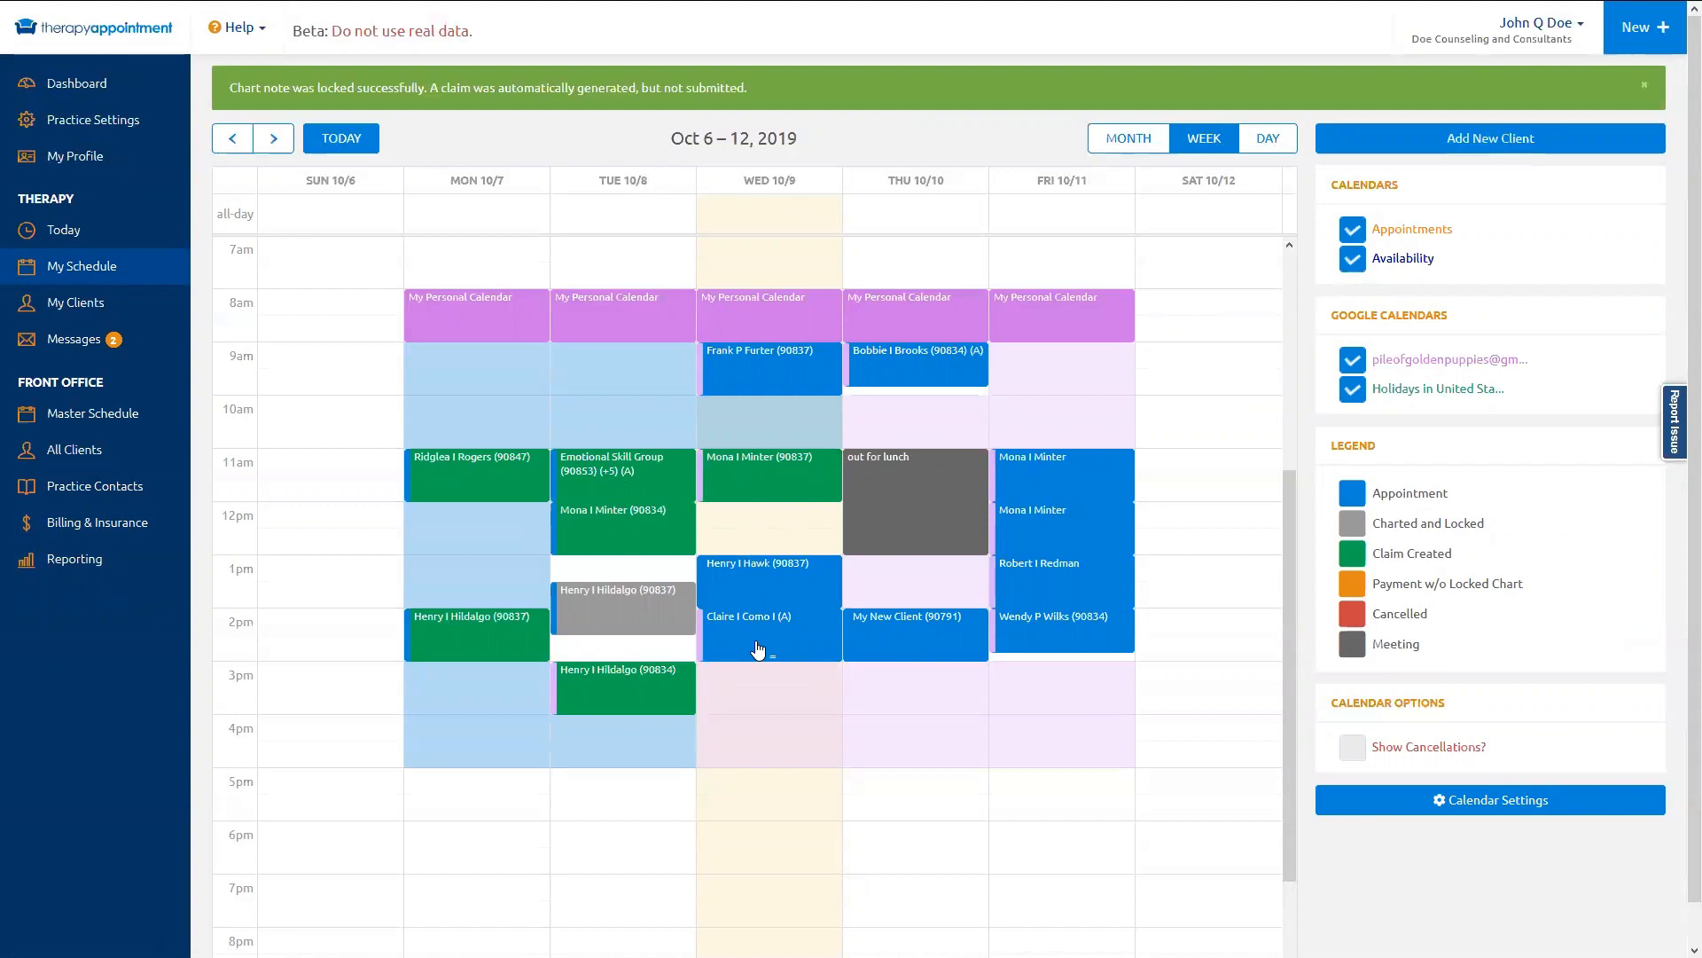
# Step: In Billing & Insurance, exclude the 10/09/2019 Aetna Healthcare claim and submit only the 10/08/2019 TriCare East claim
pyautogui.click(86, 524)
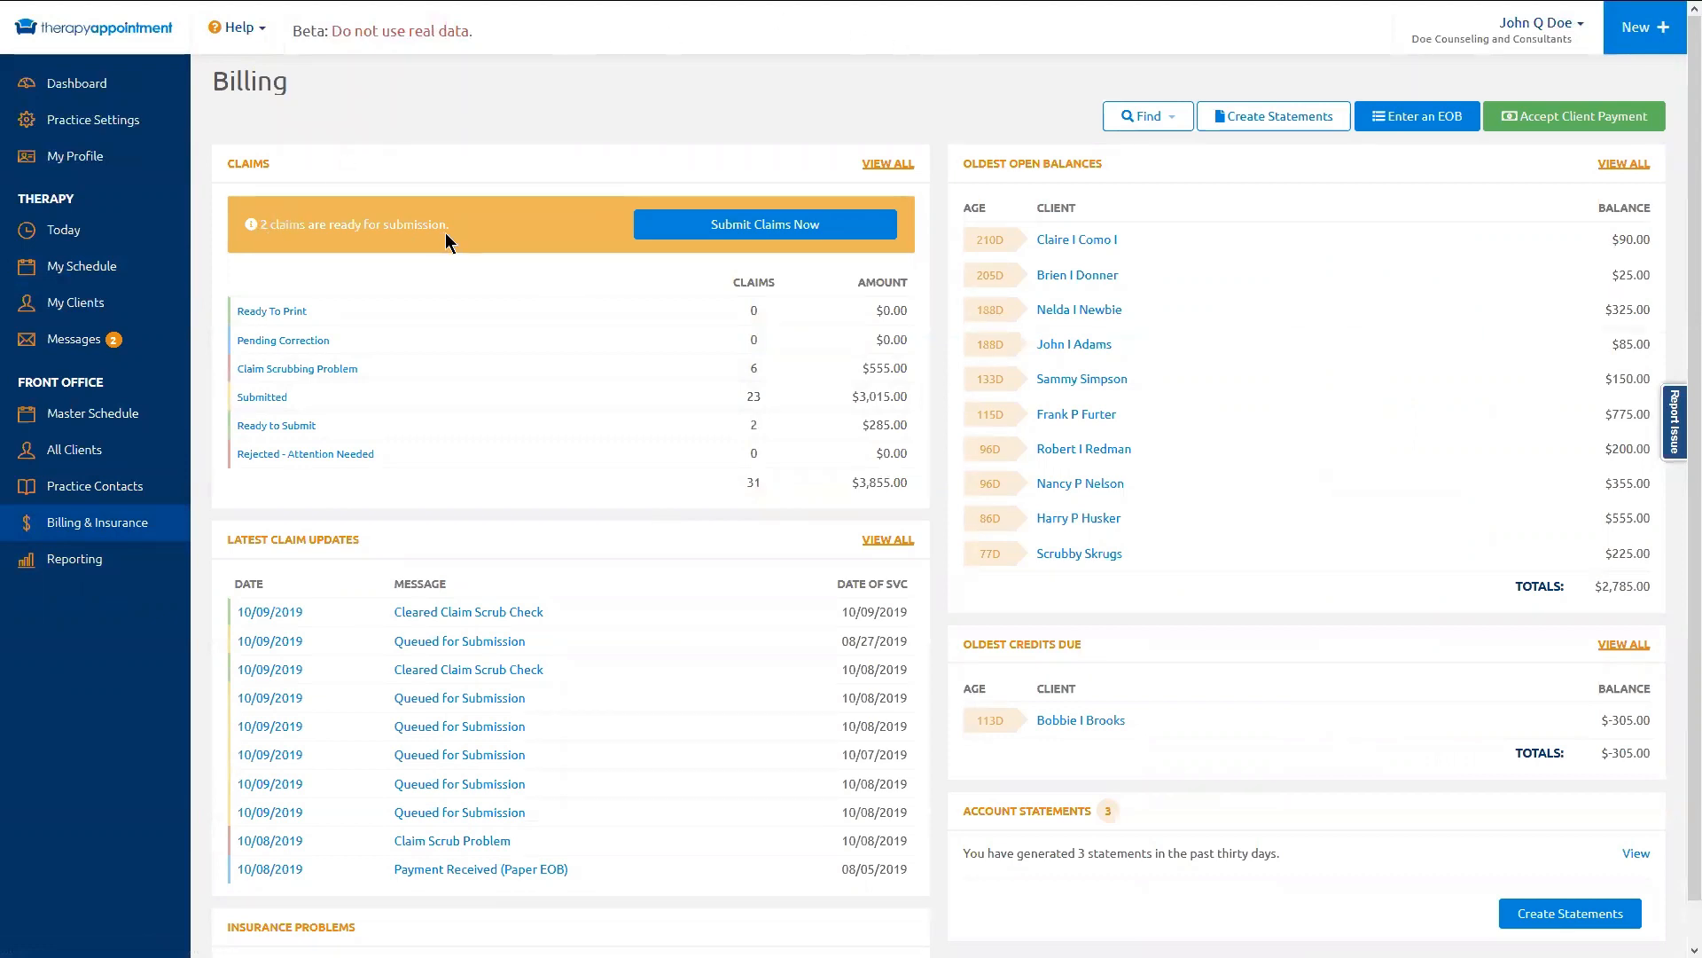
pyautogui.click(780, 232)
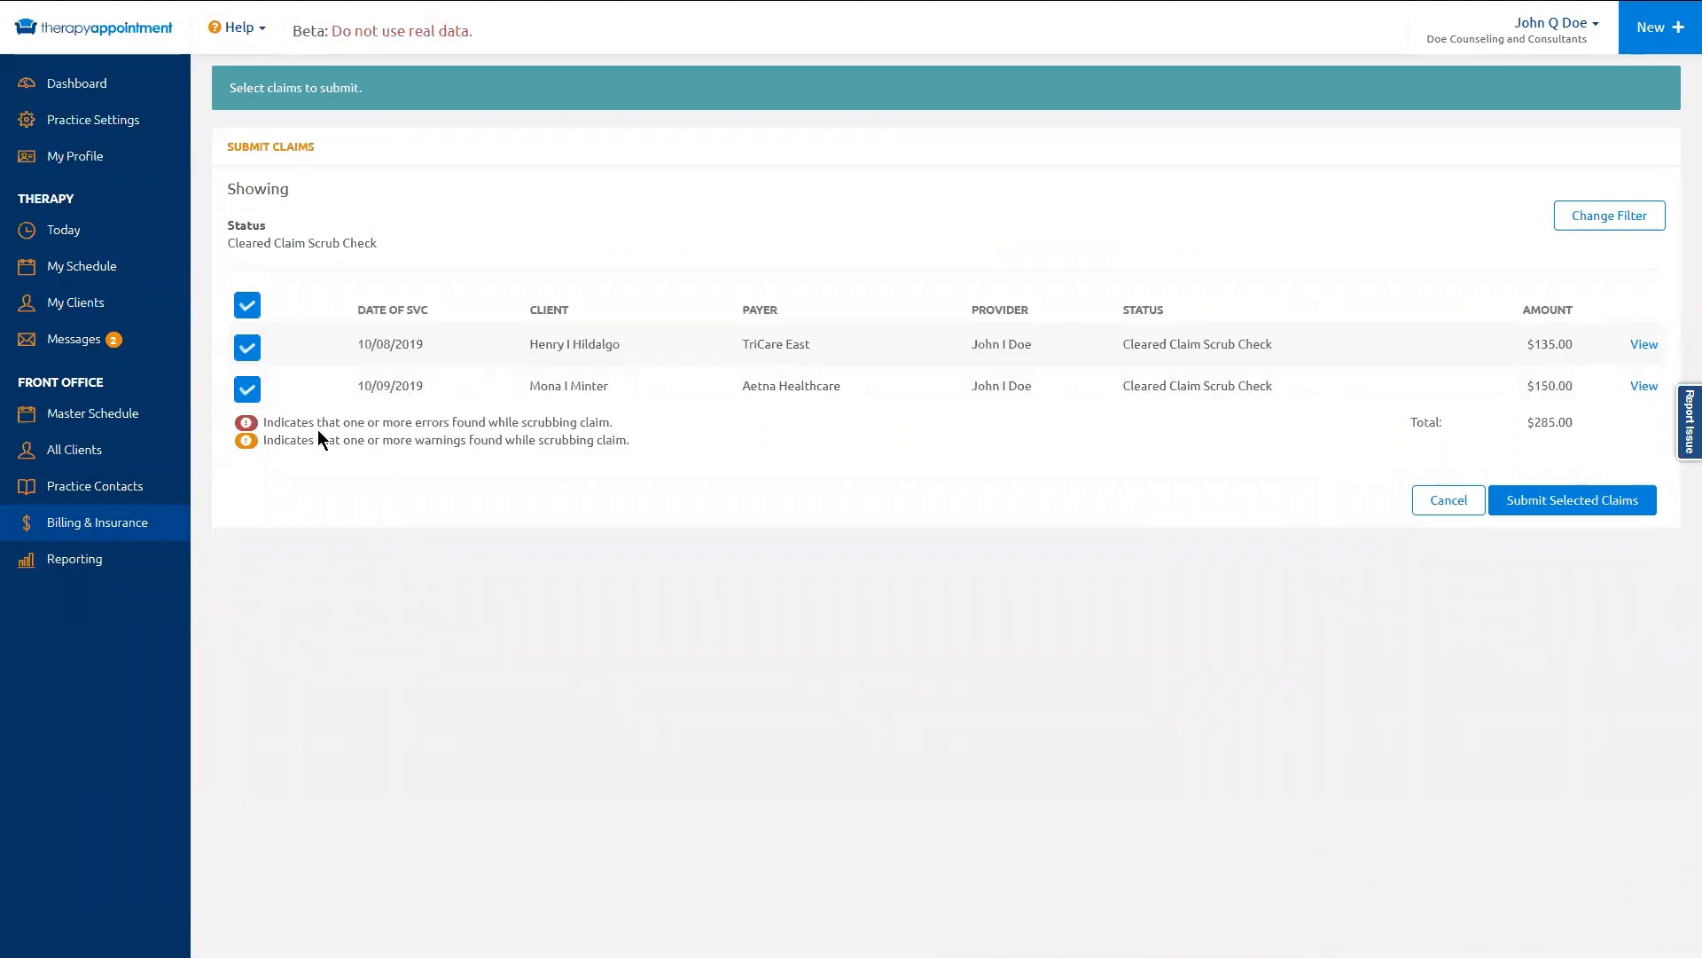
pyautogui.click(248, 388)
pyautogui.click(1541, 502)
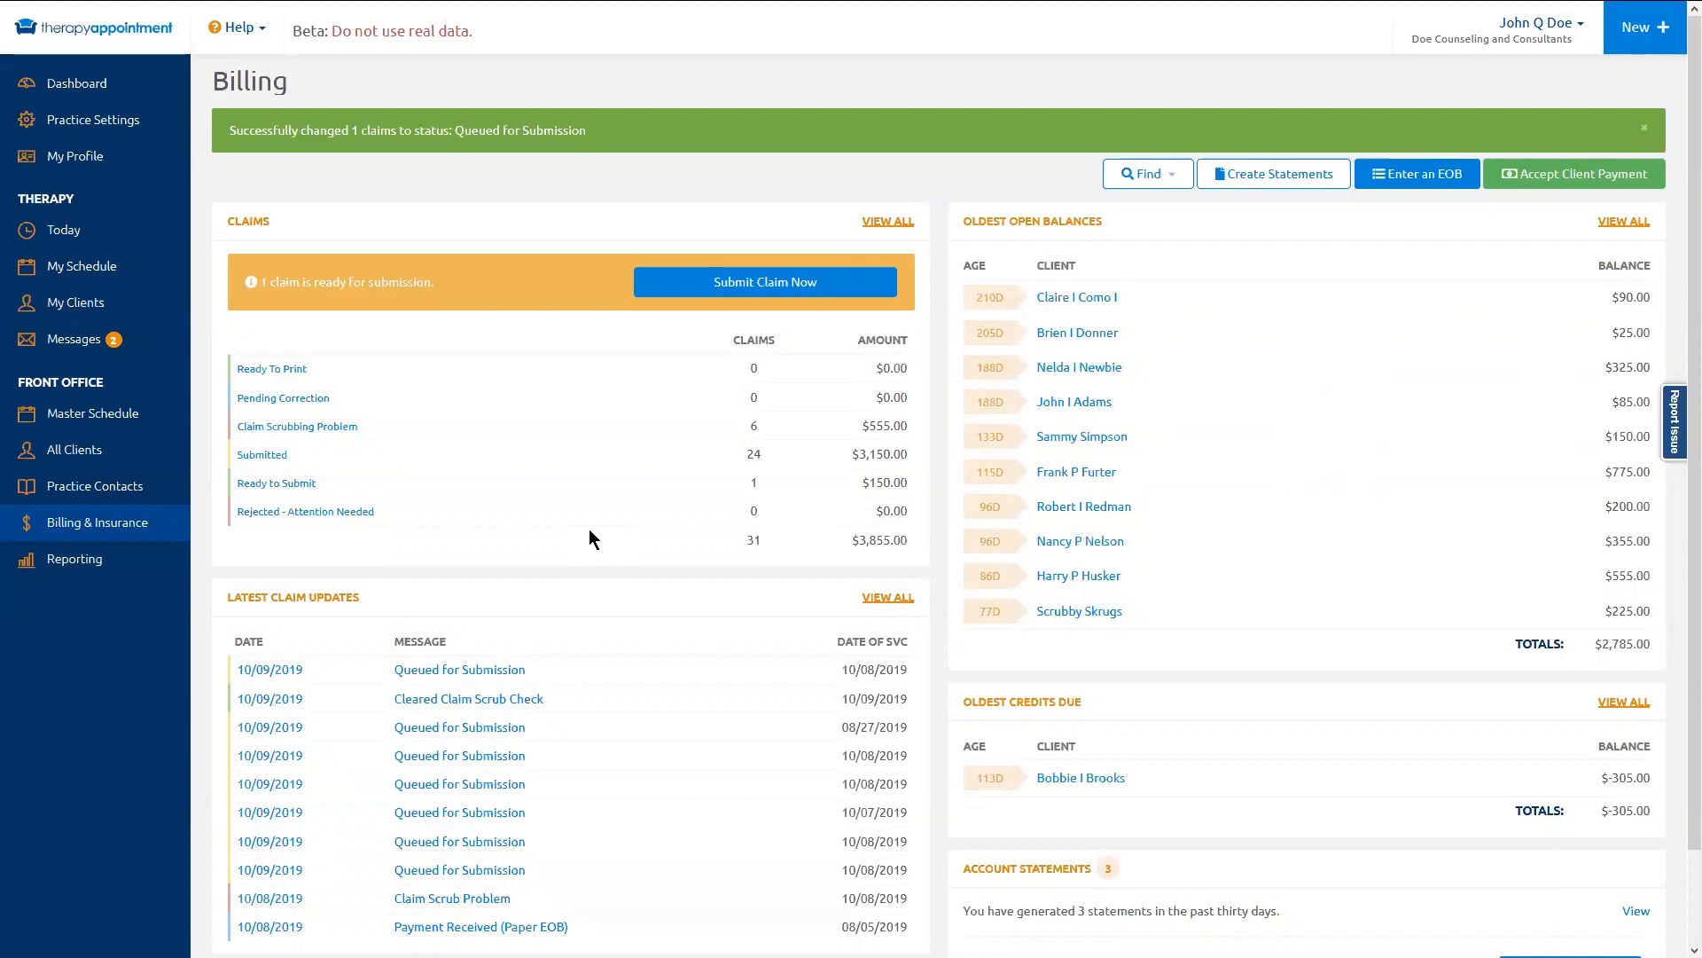
# Step: Open the 09/13/2019 claim with a scrubbing problem and follow its error to the insured's information in the insurance policy
pyautogui.click(313, 432)
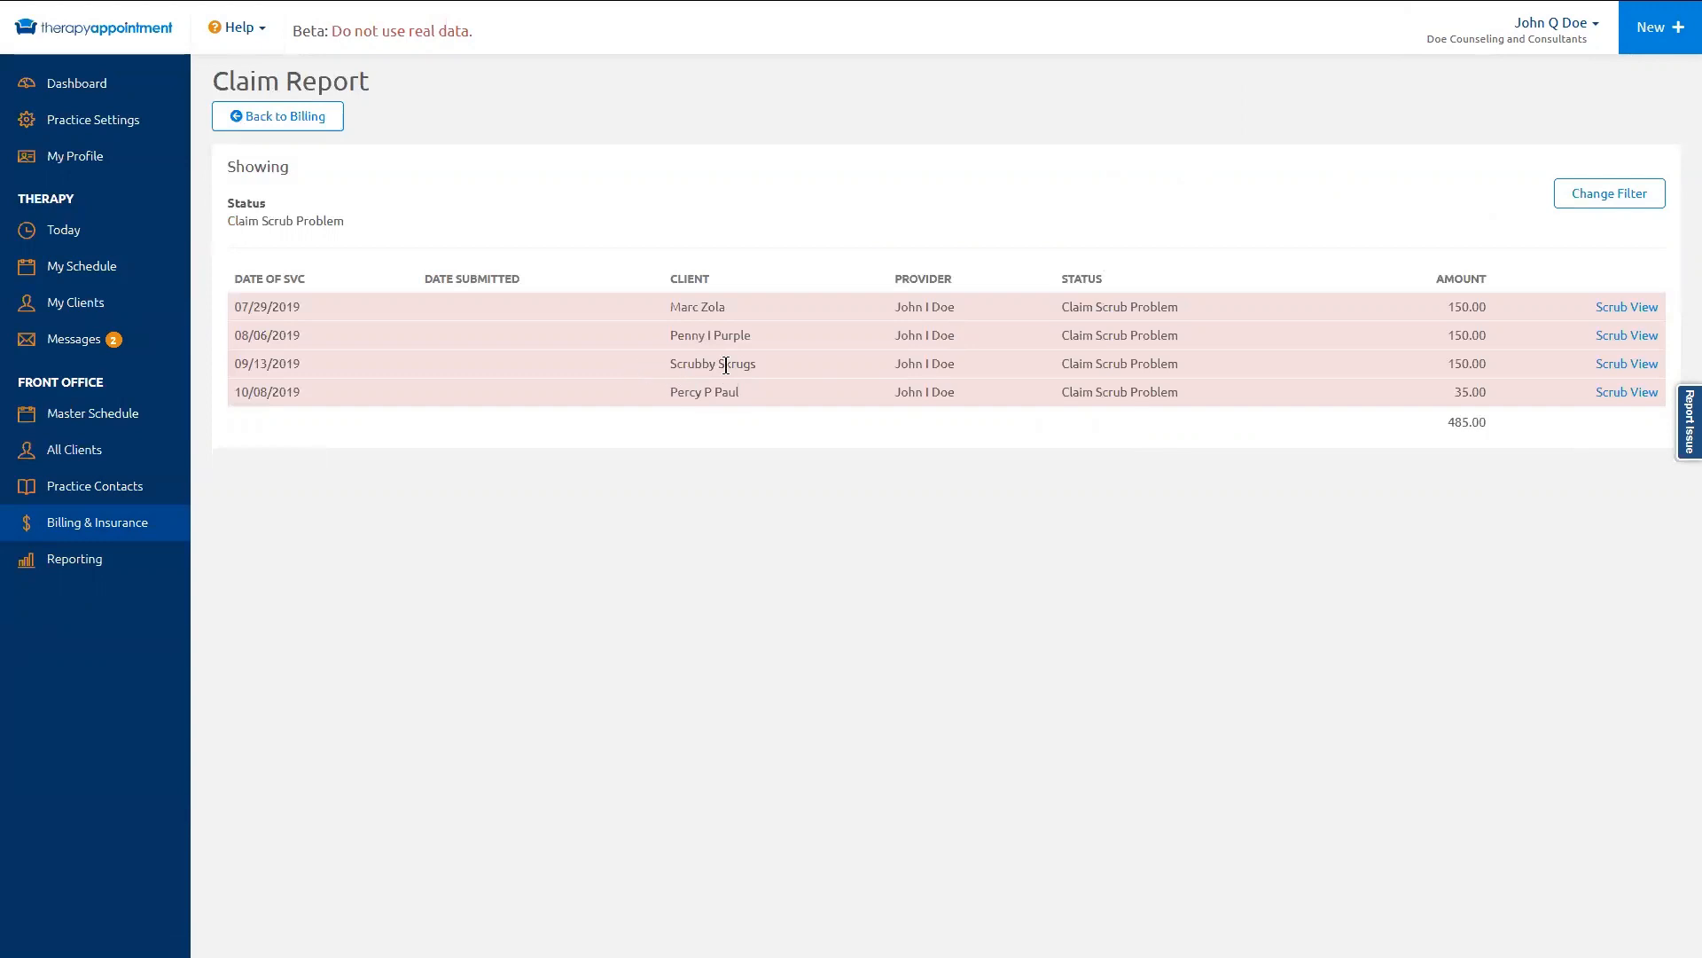
pyautogui.click(1609, 363)
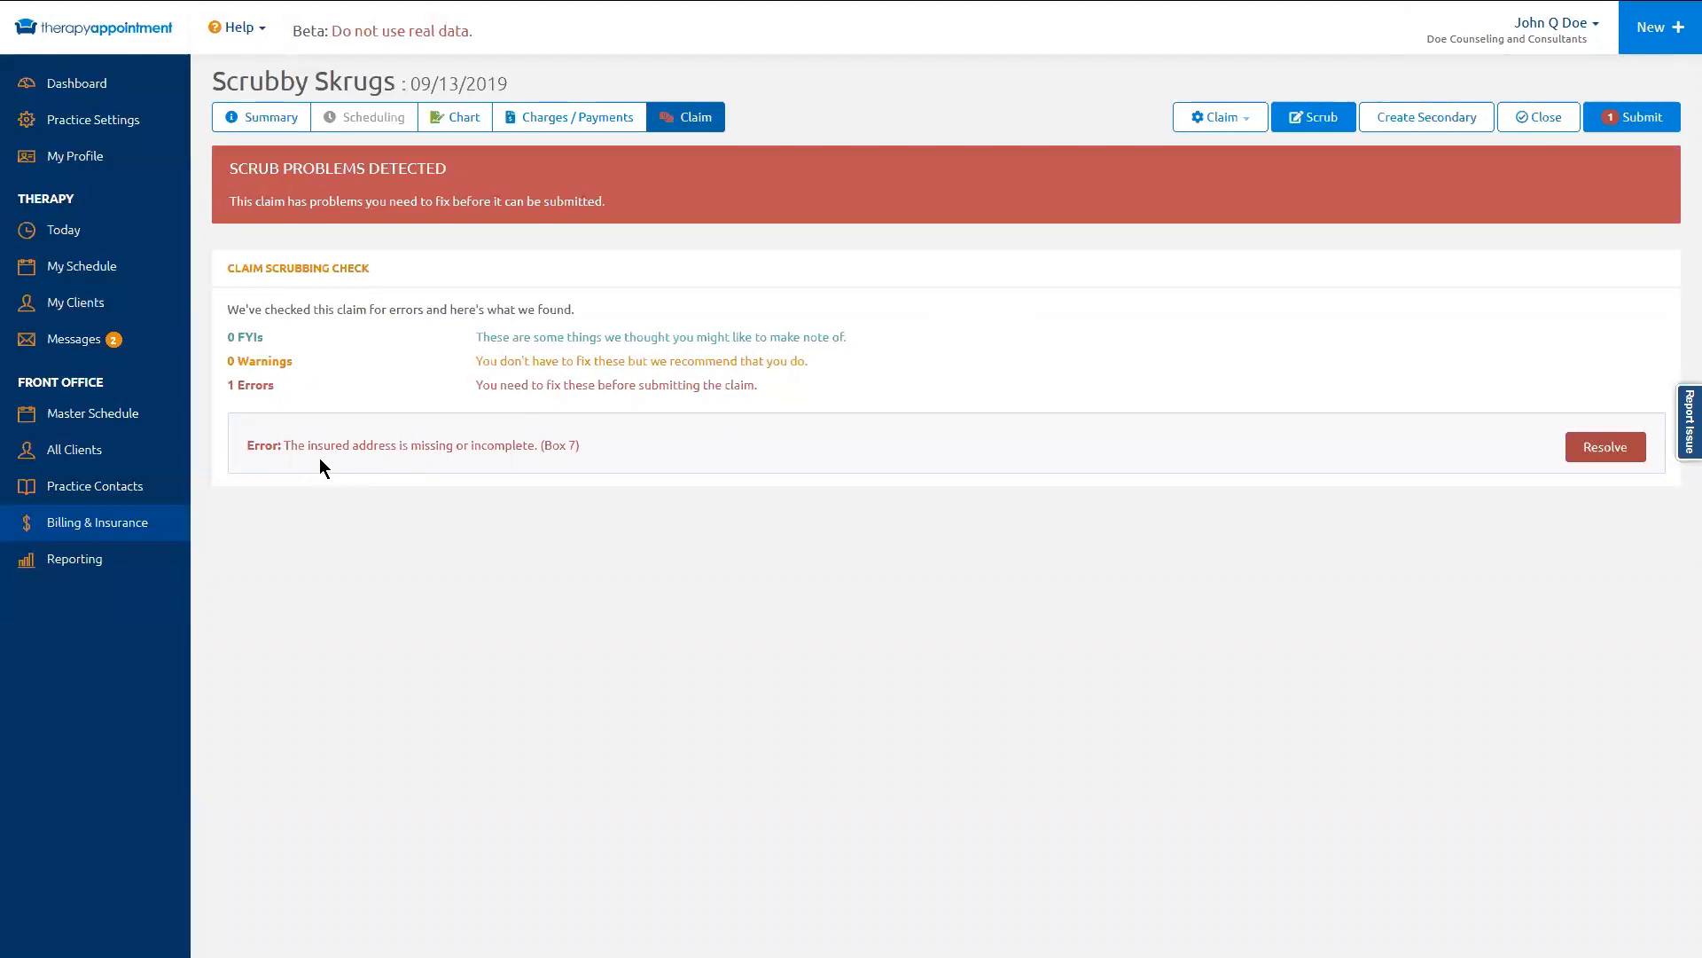
pyautogui.click(1636, 450)
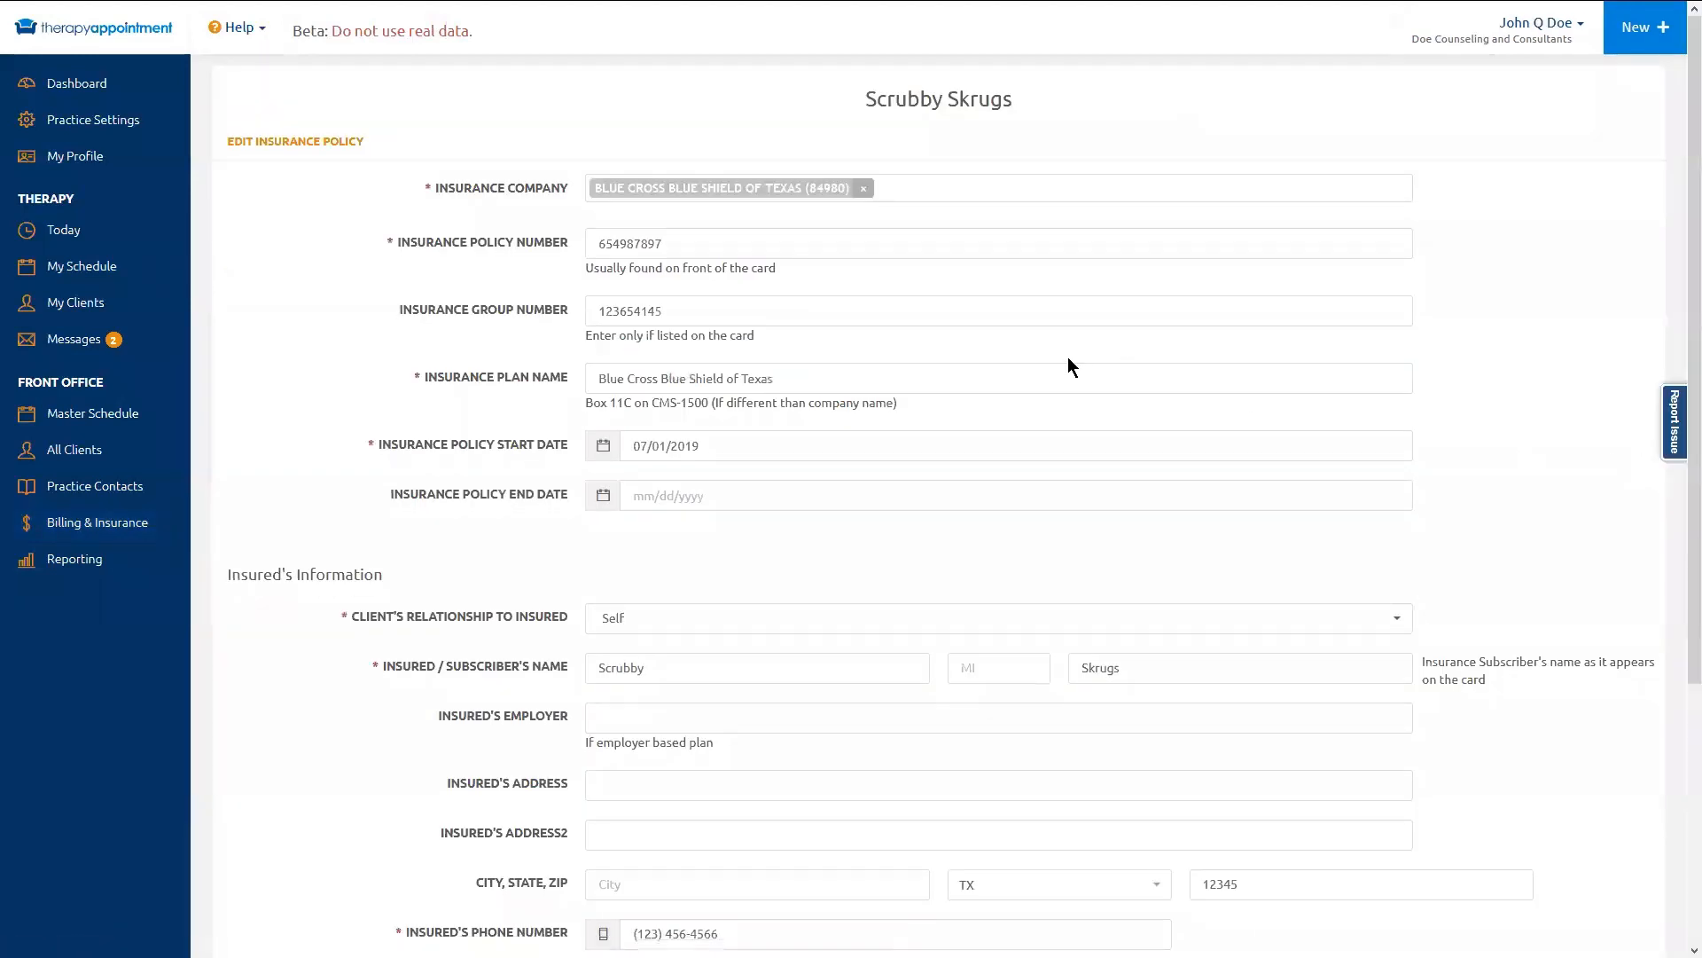
pyautogui.scroll(-3, 1068, 357)
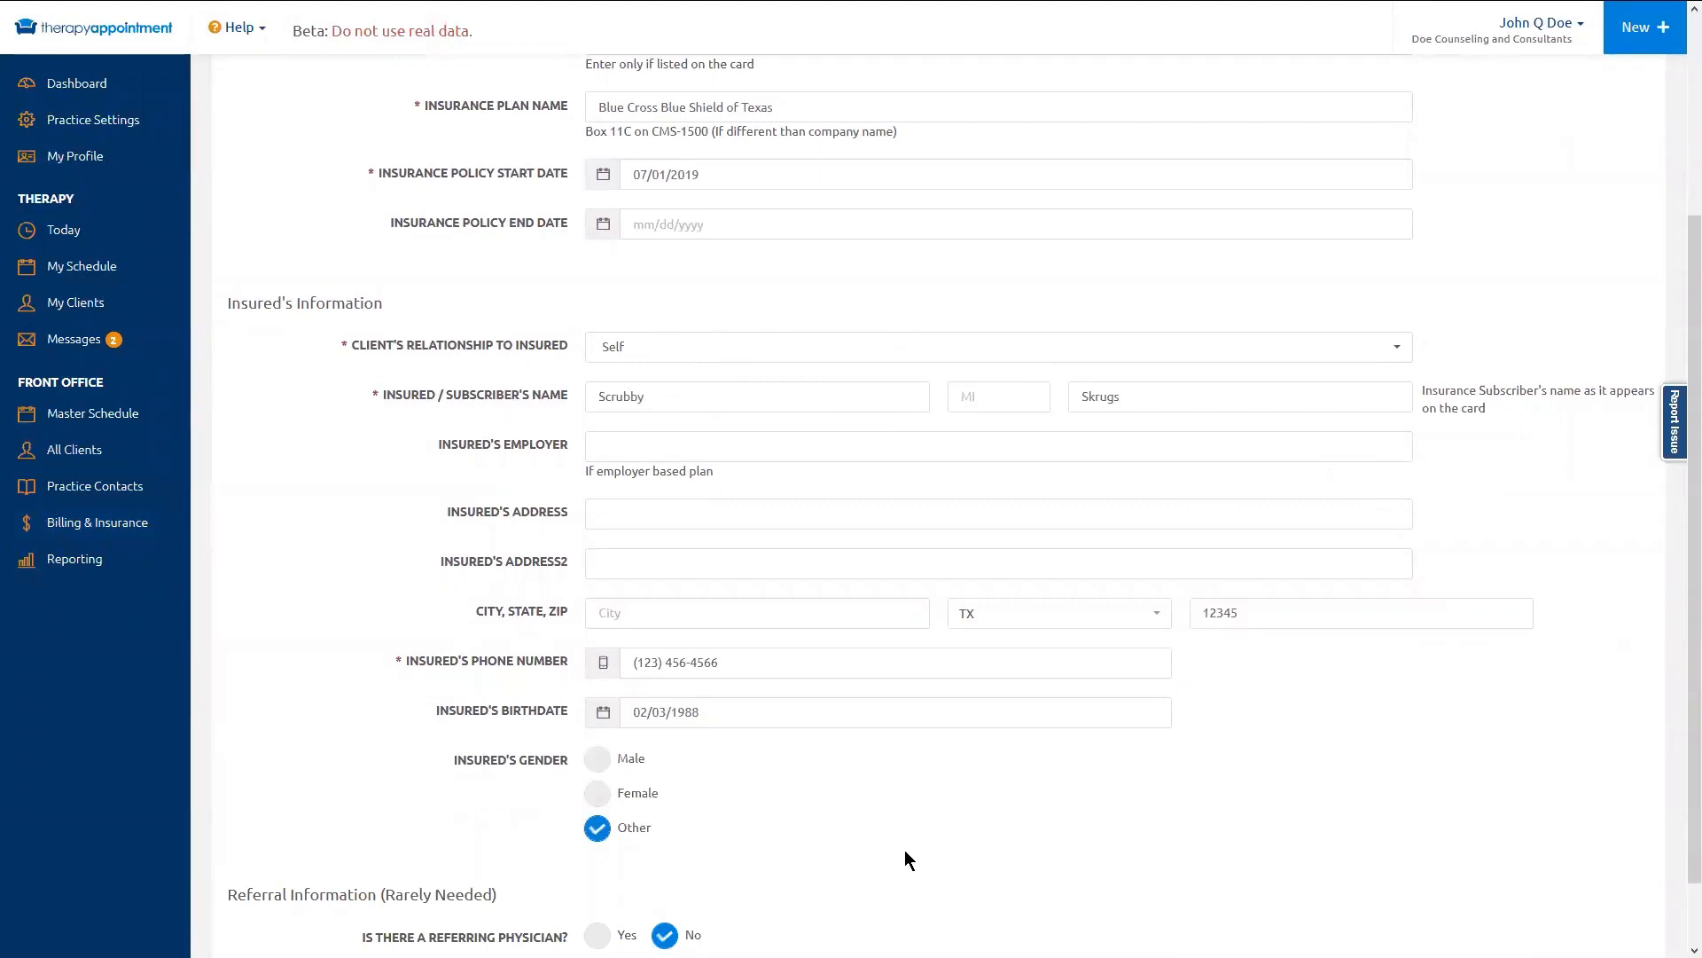
pyautogui.scroll(-1, 908, 840)
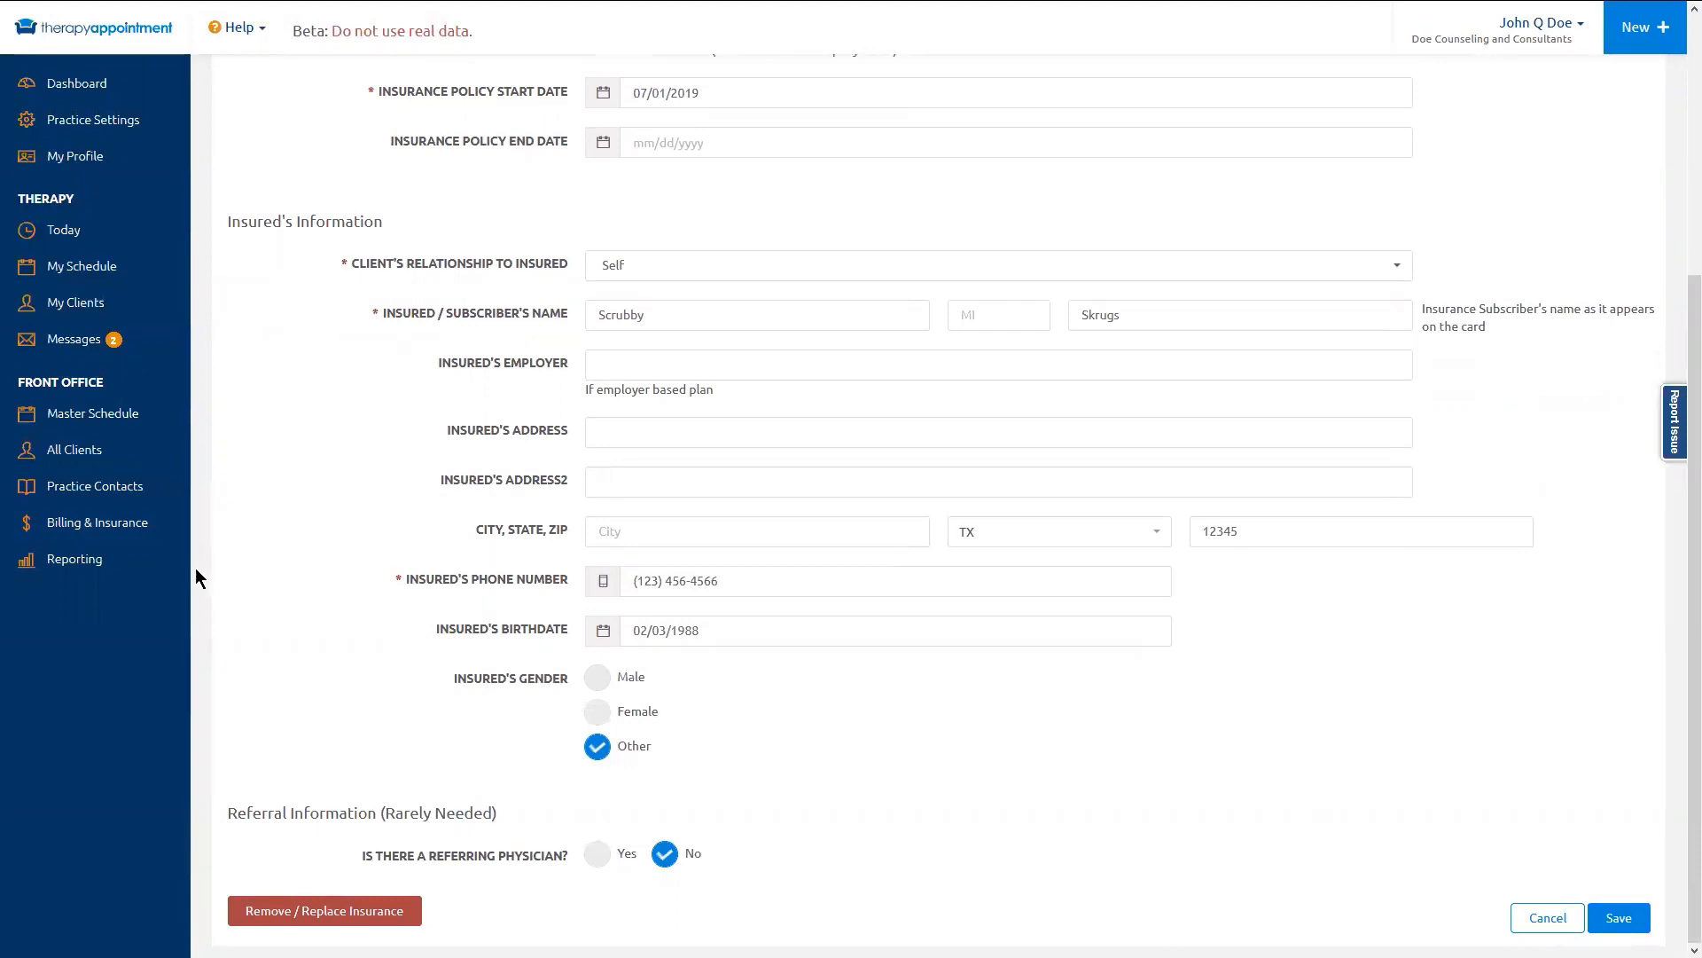
# Step: Return to Billing without saving the policy and review the report of submitted claims
pyautogui.click(150, 533)
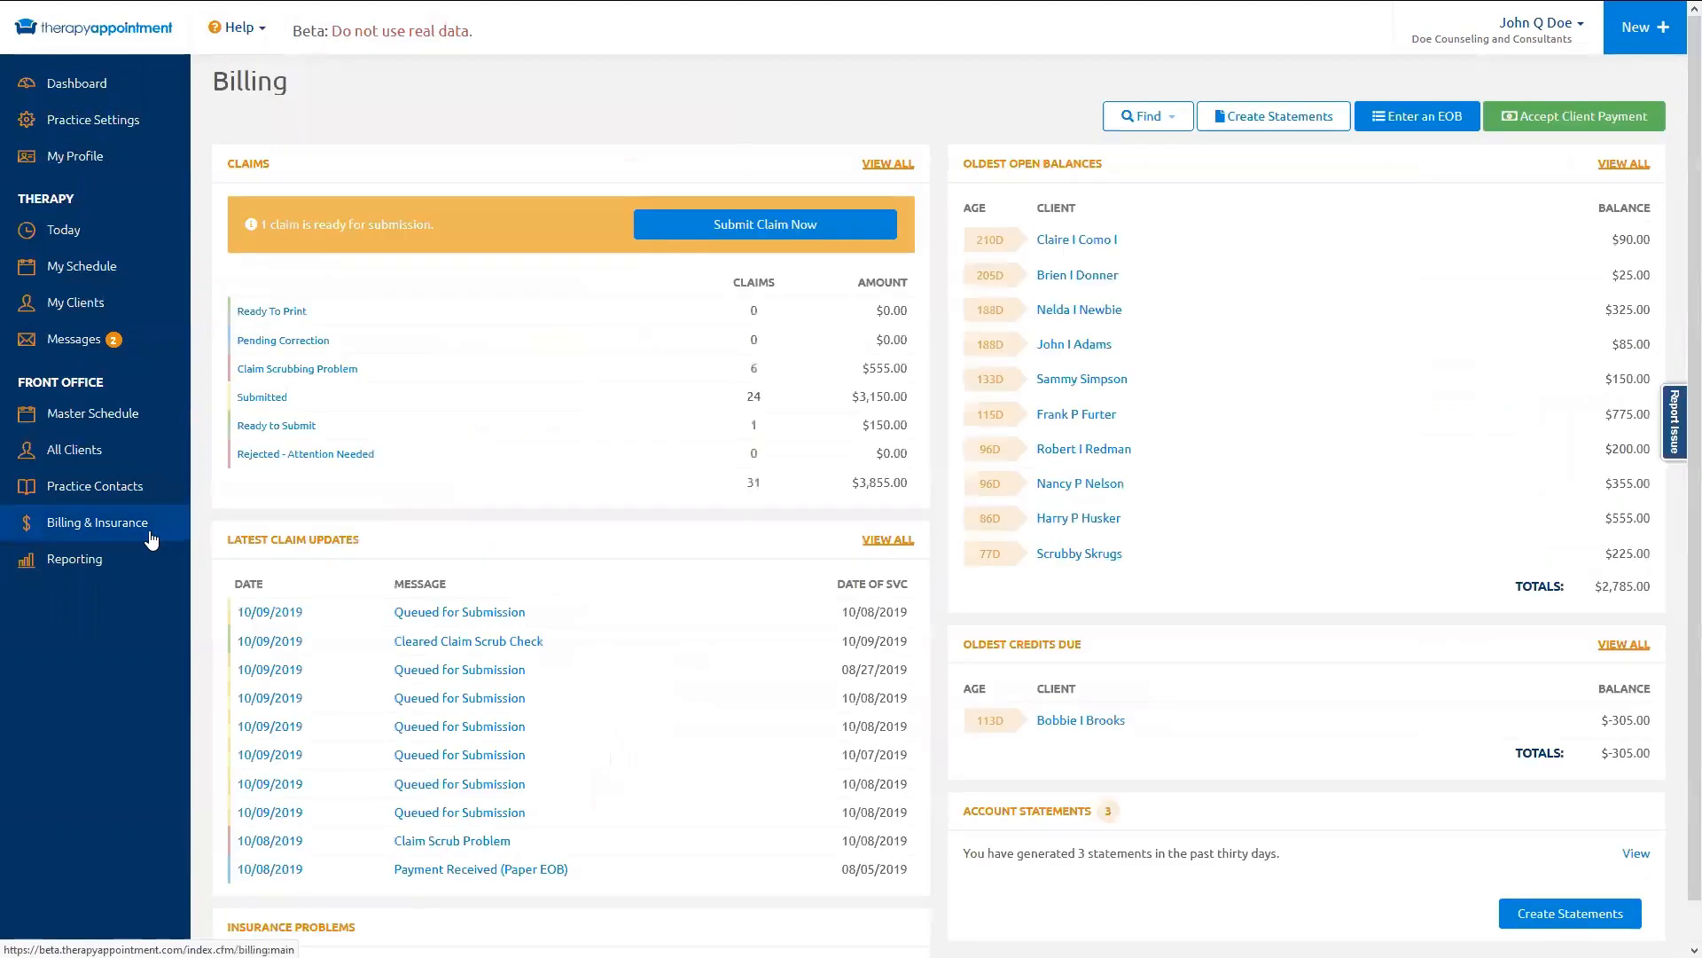
pyautogui.click(269, 404)
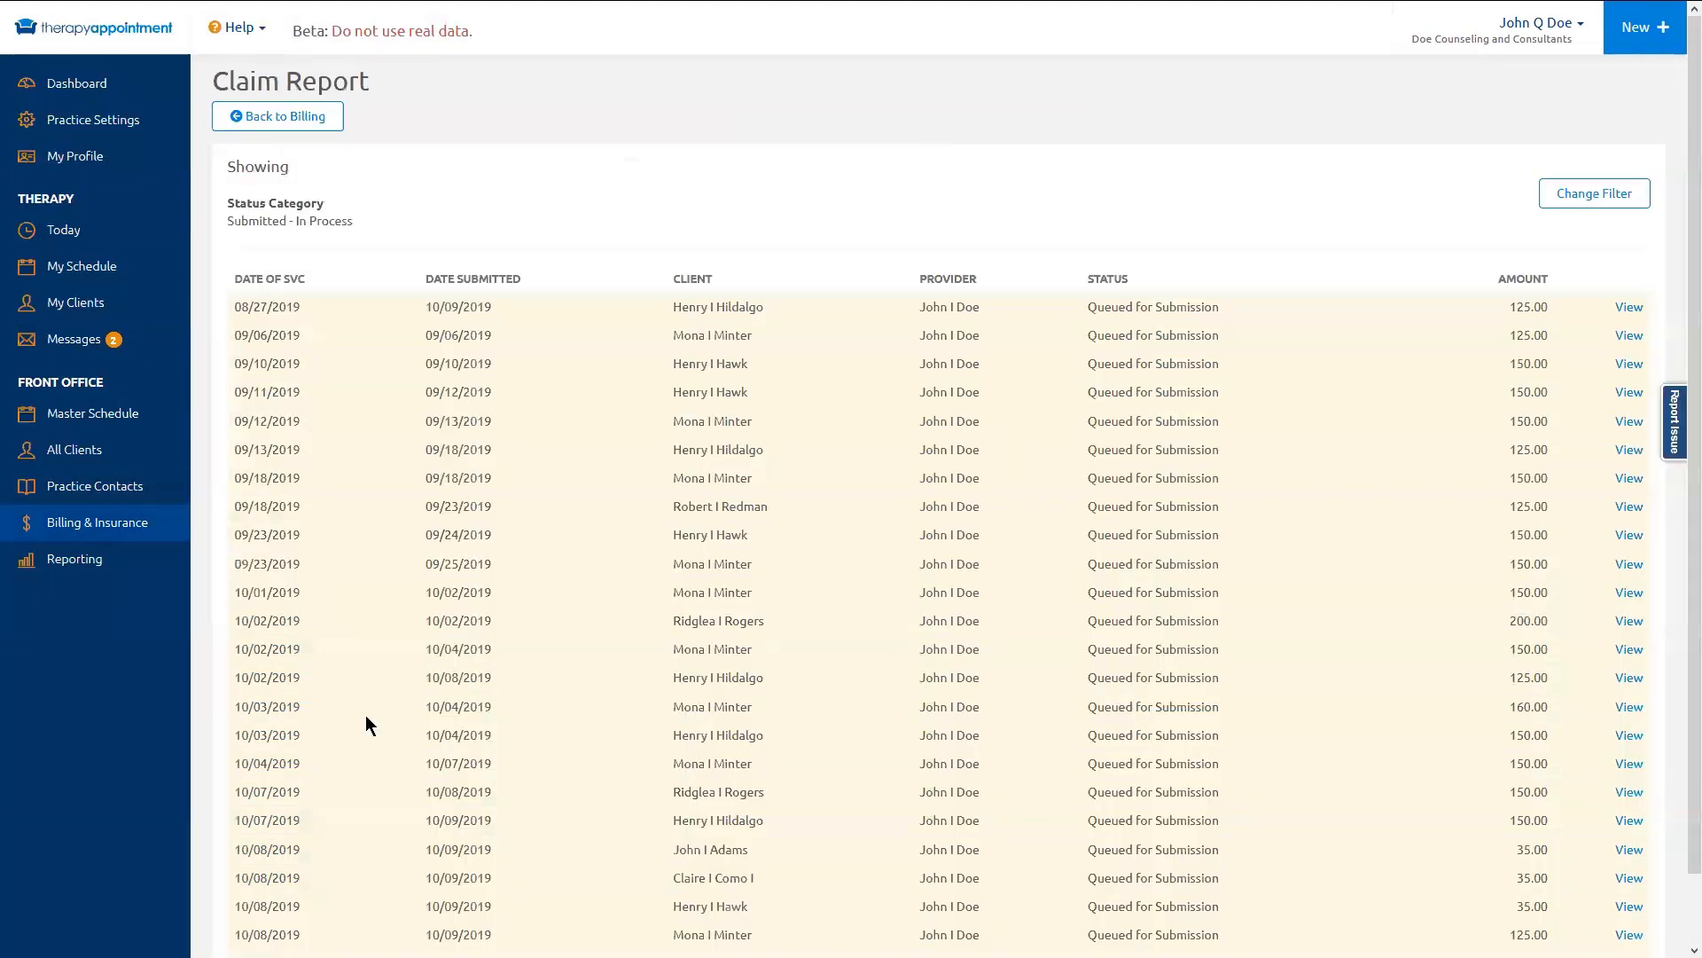
pyautogui.scroll(-1, 340, 557)
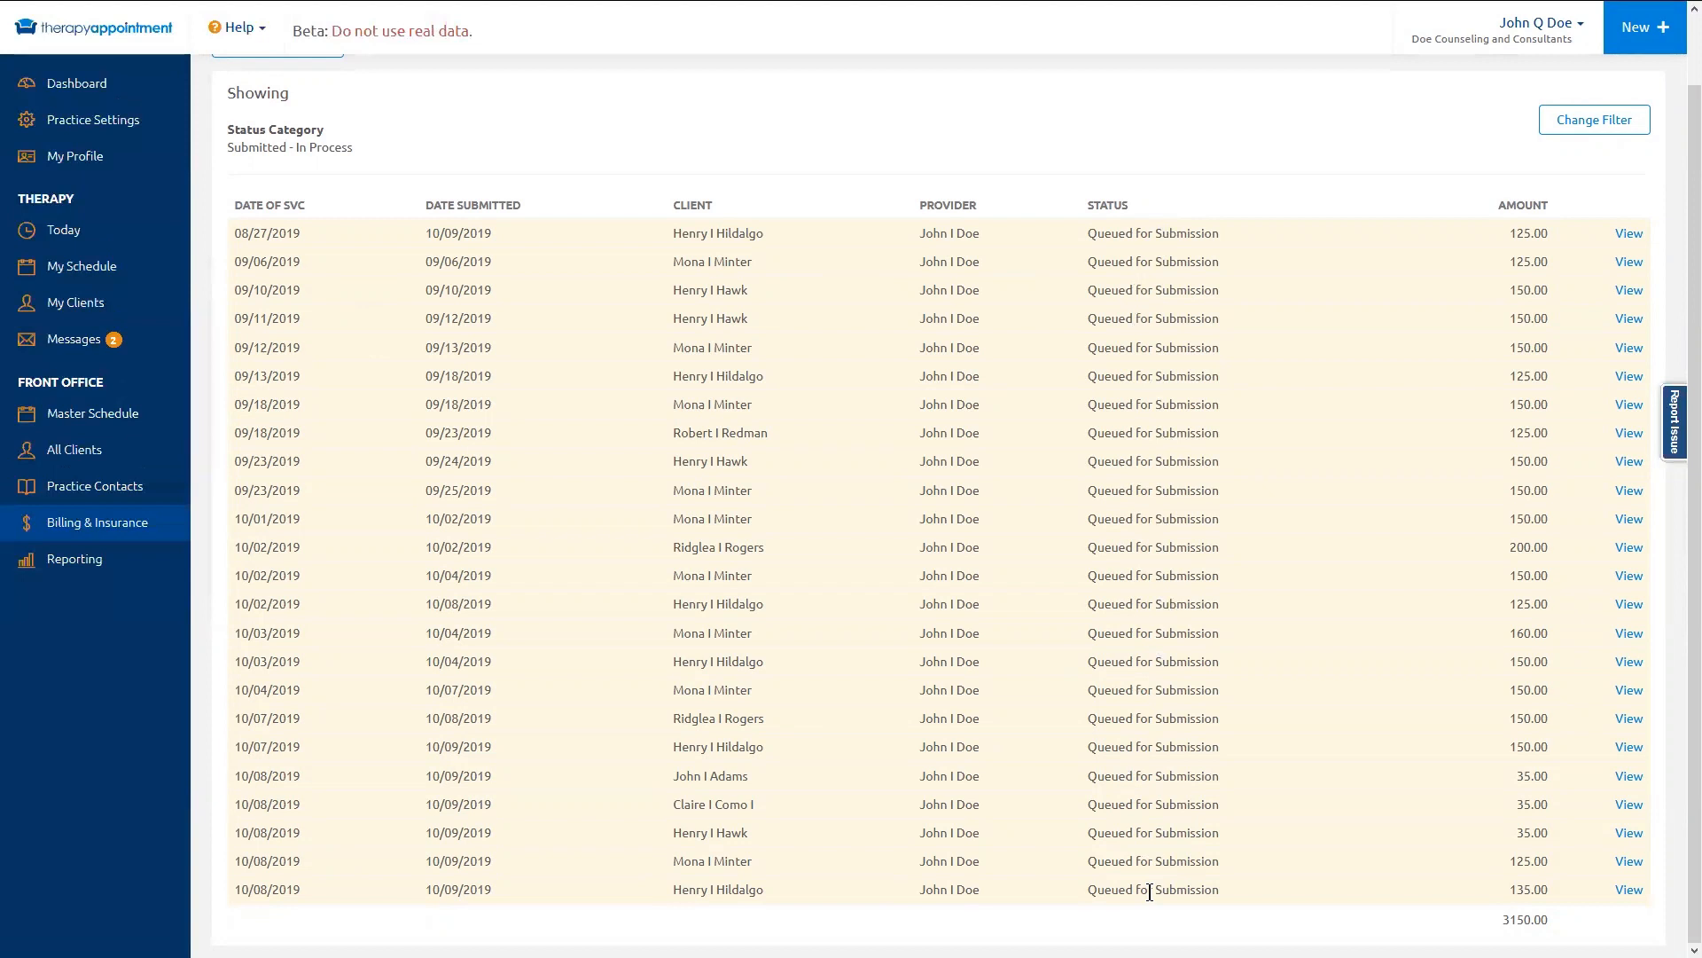
# Step: Find the insurance payments (ERA/EOB) from Billing and view the sample payment list image in Photos, closing it when done
pyautogui.click(132, 532)
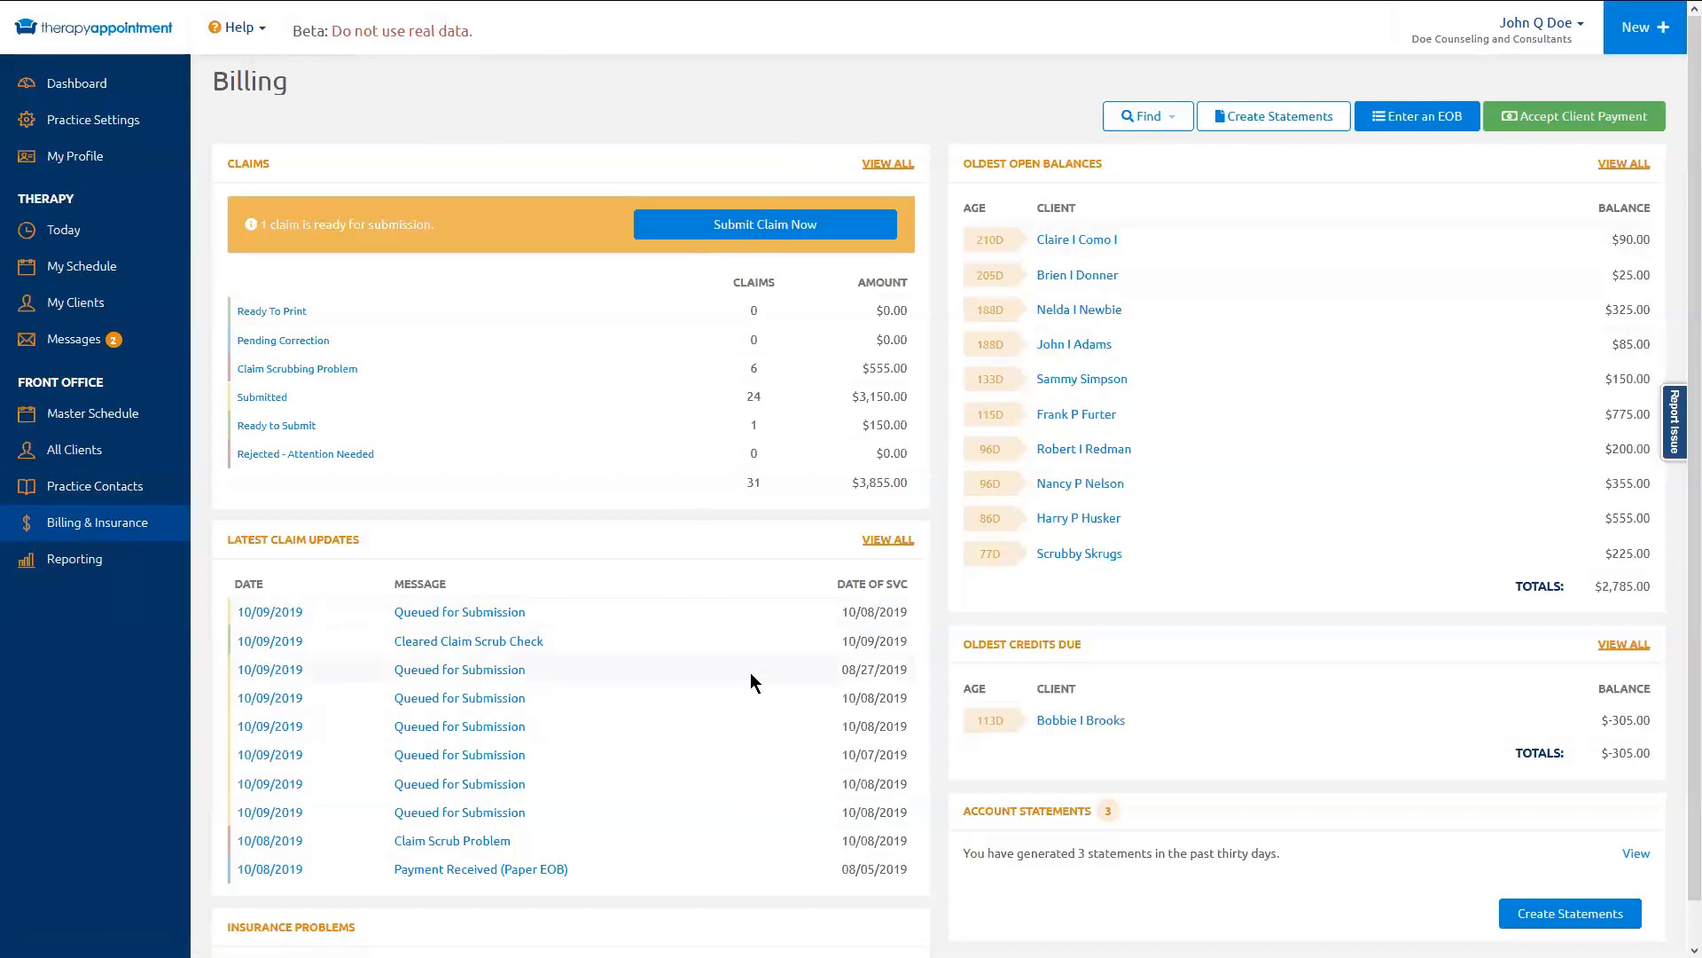
pyautogui.click(1156, 122)
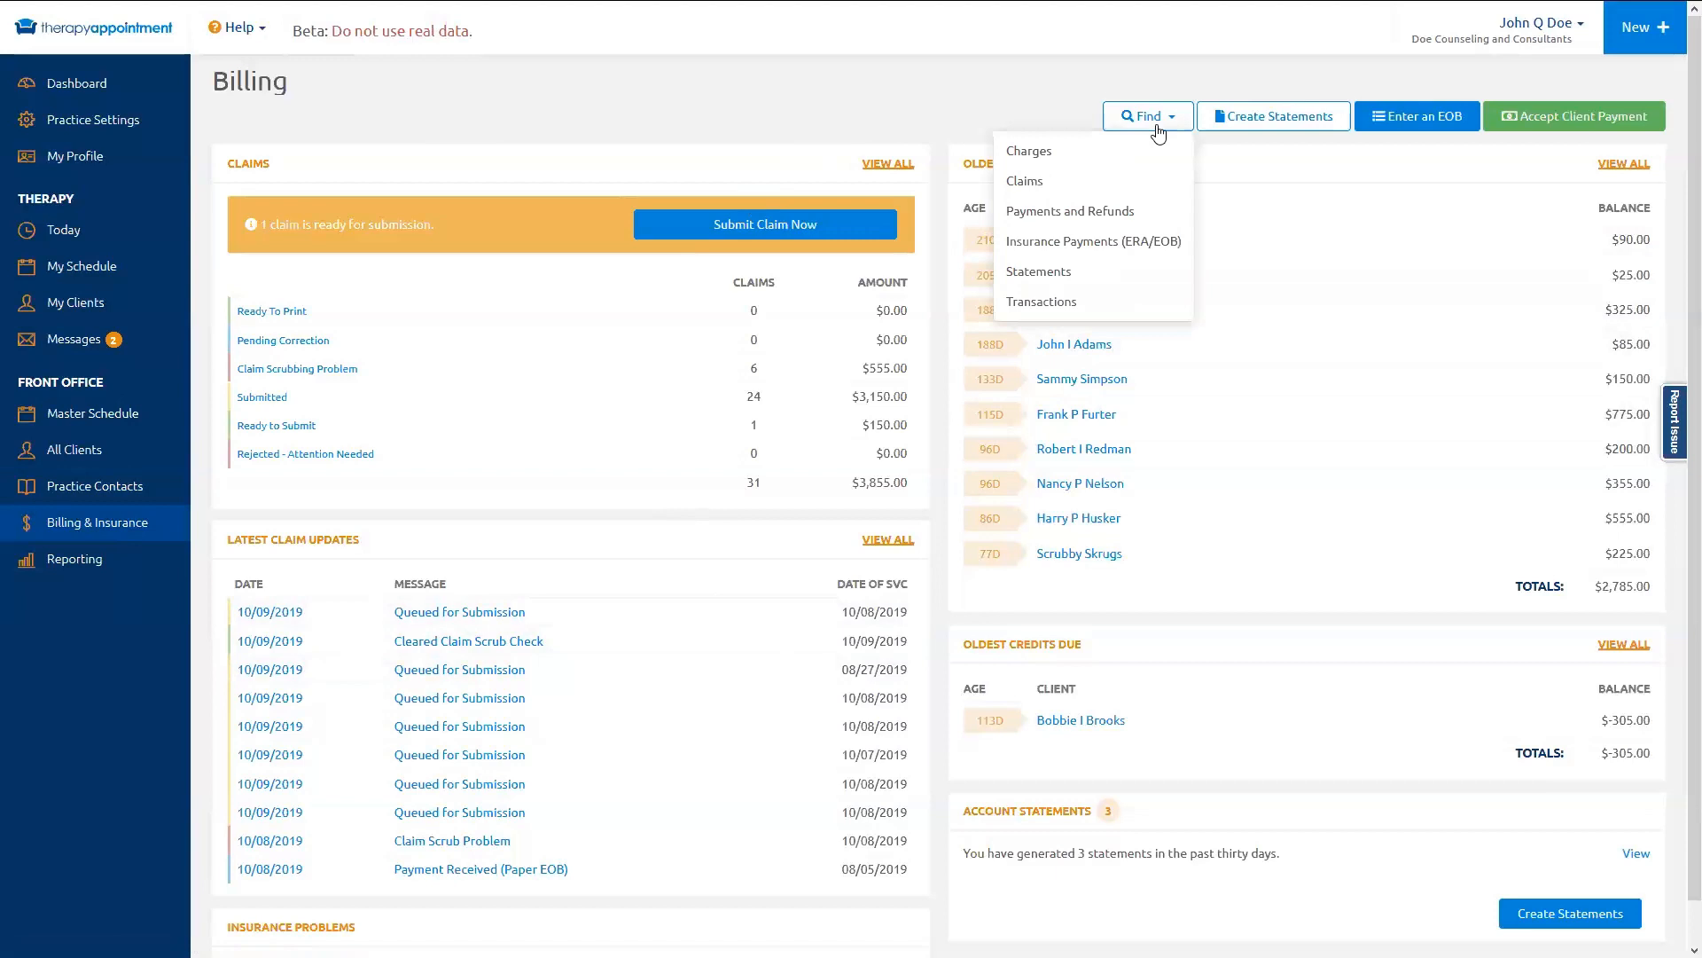
pyautogui.click(1090, 242)
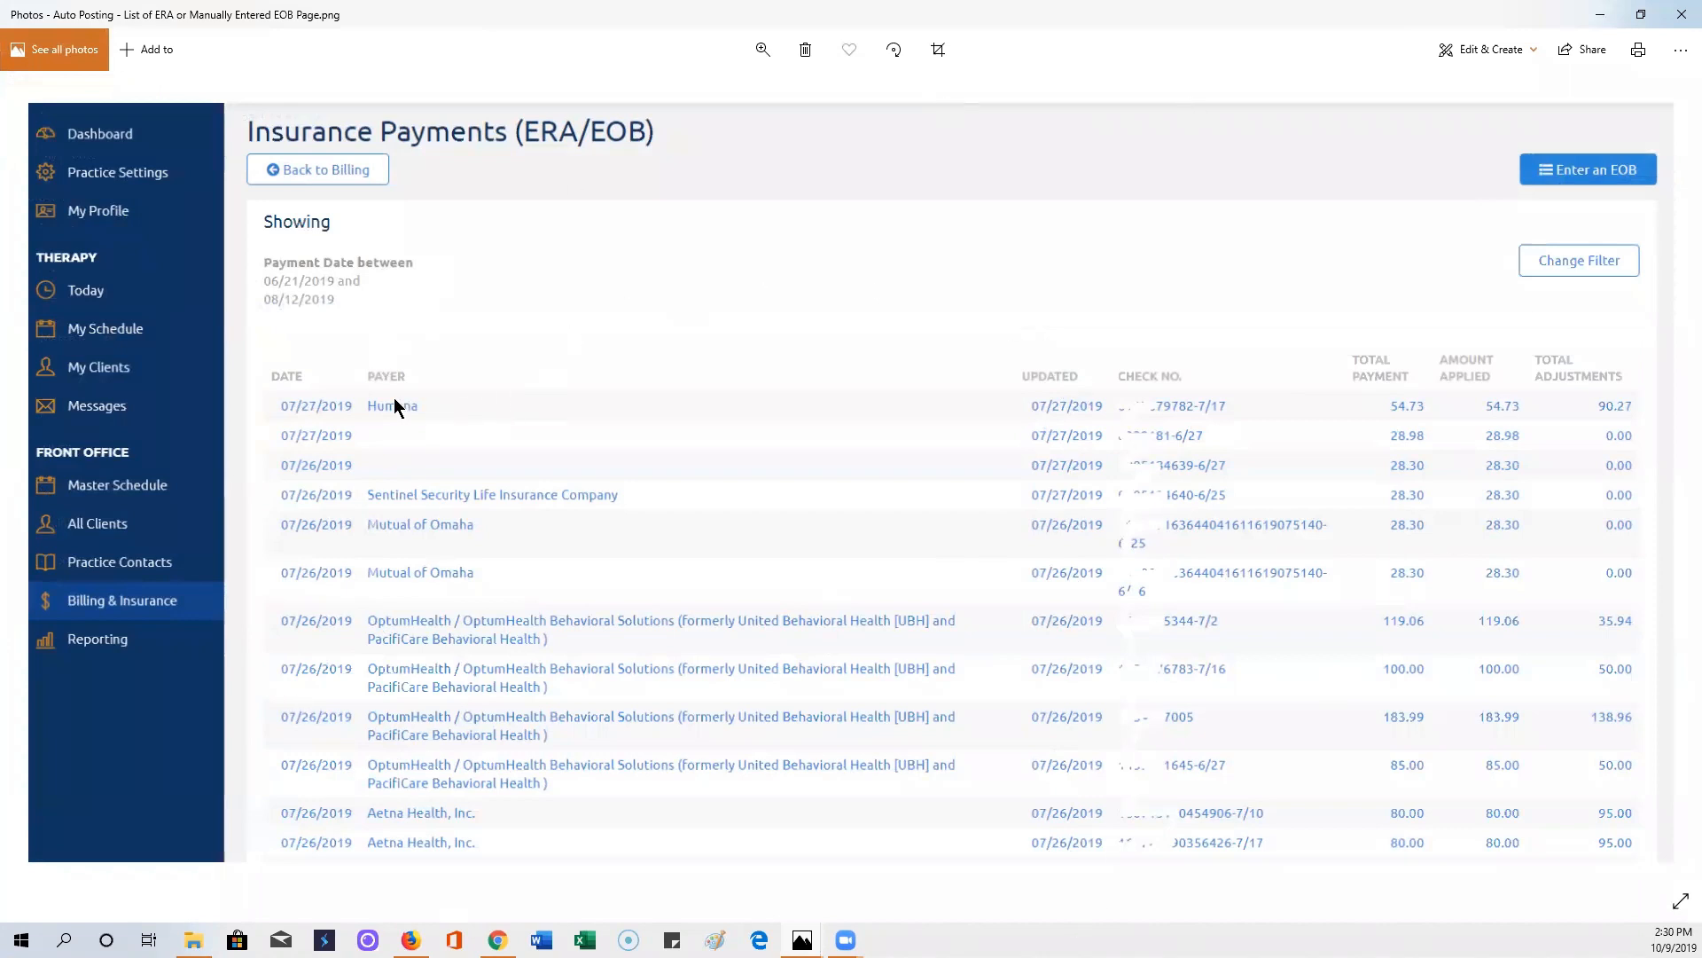
pyautogui.click(1681, 16)
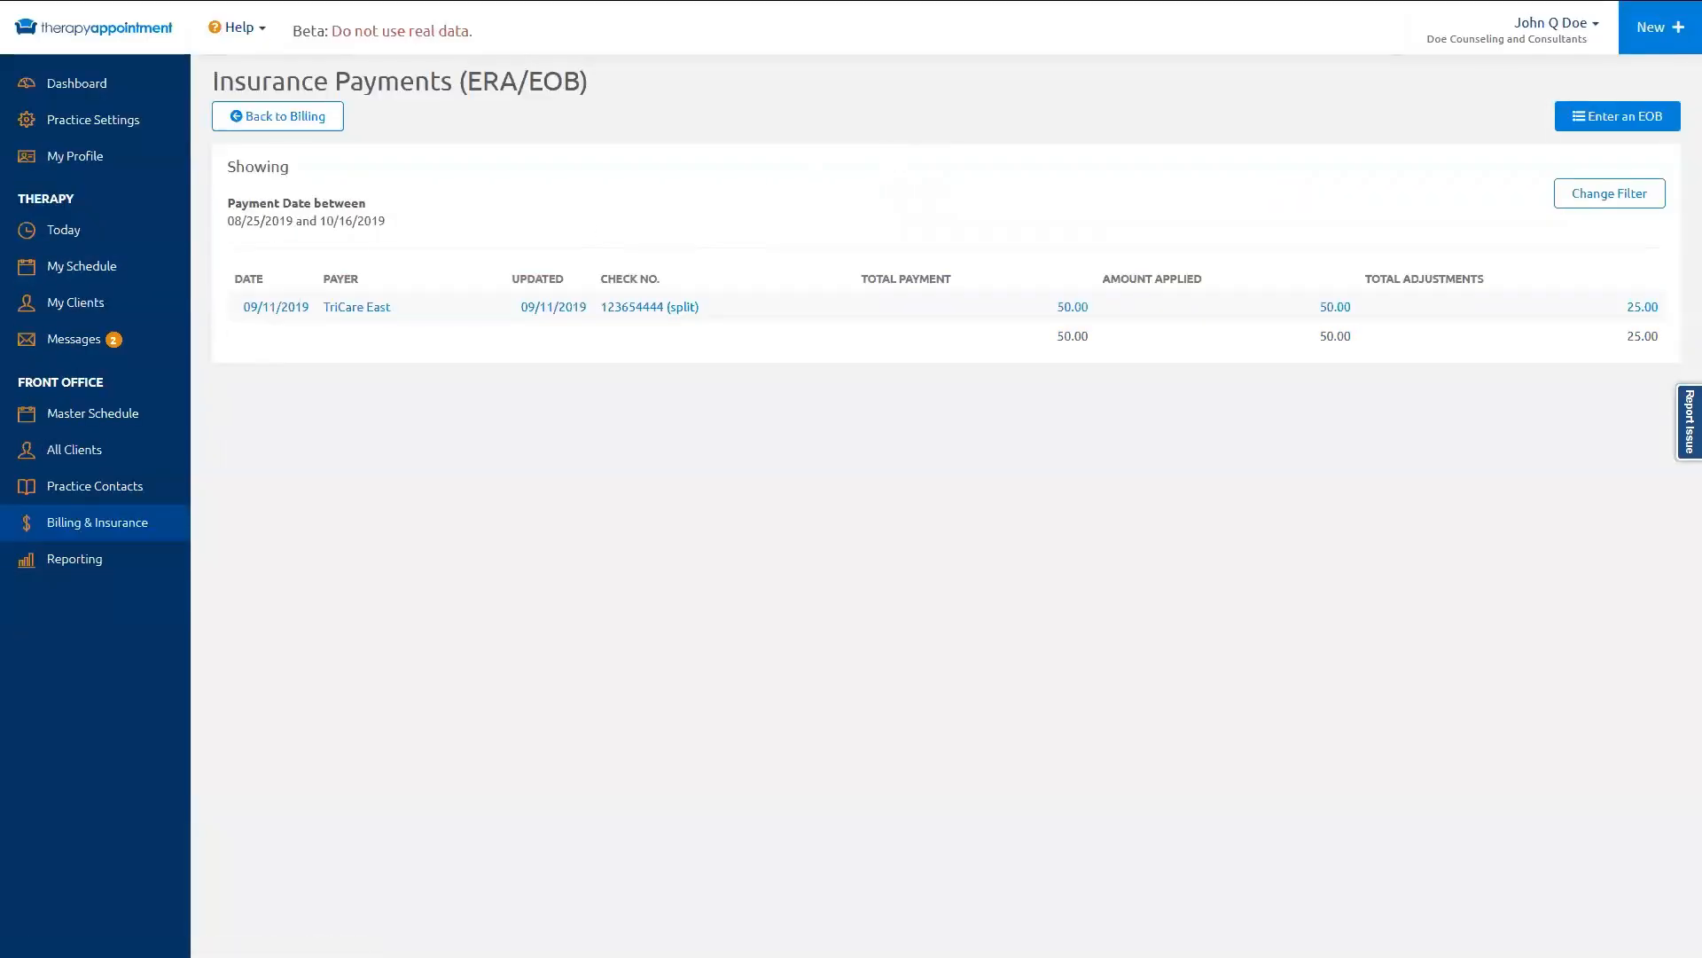
# Step: From Billing, view the sample EOB problem and posted ERA images in Photos, and open the client account with the 133-day-old balance
pyautogui.click(80, 525)
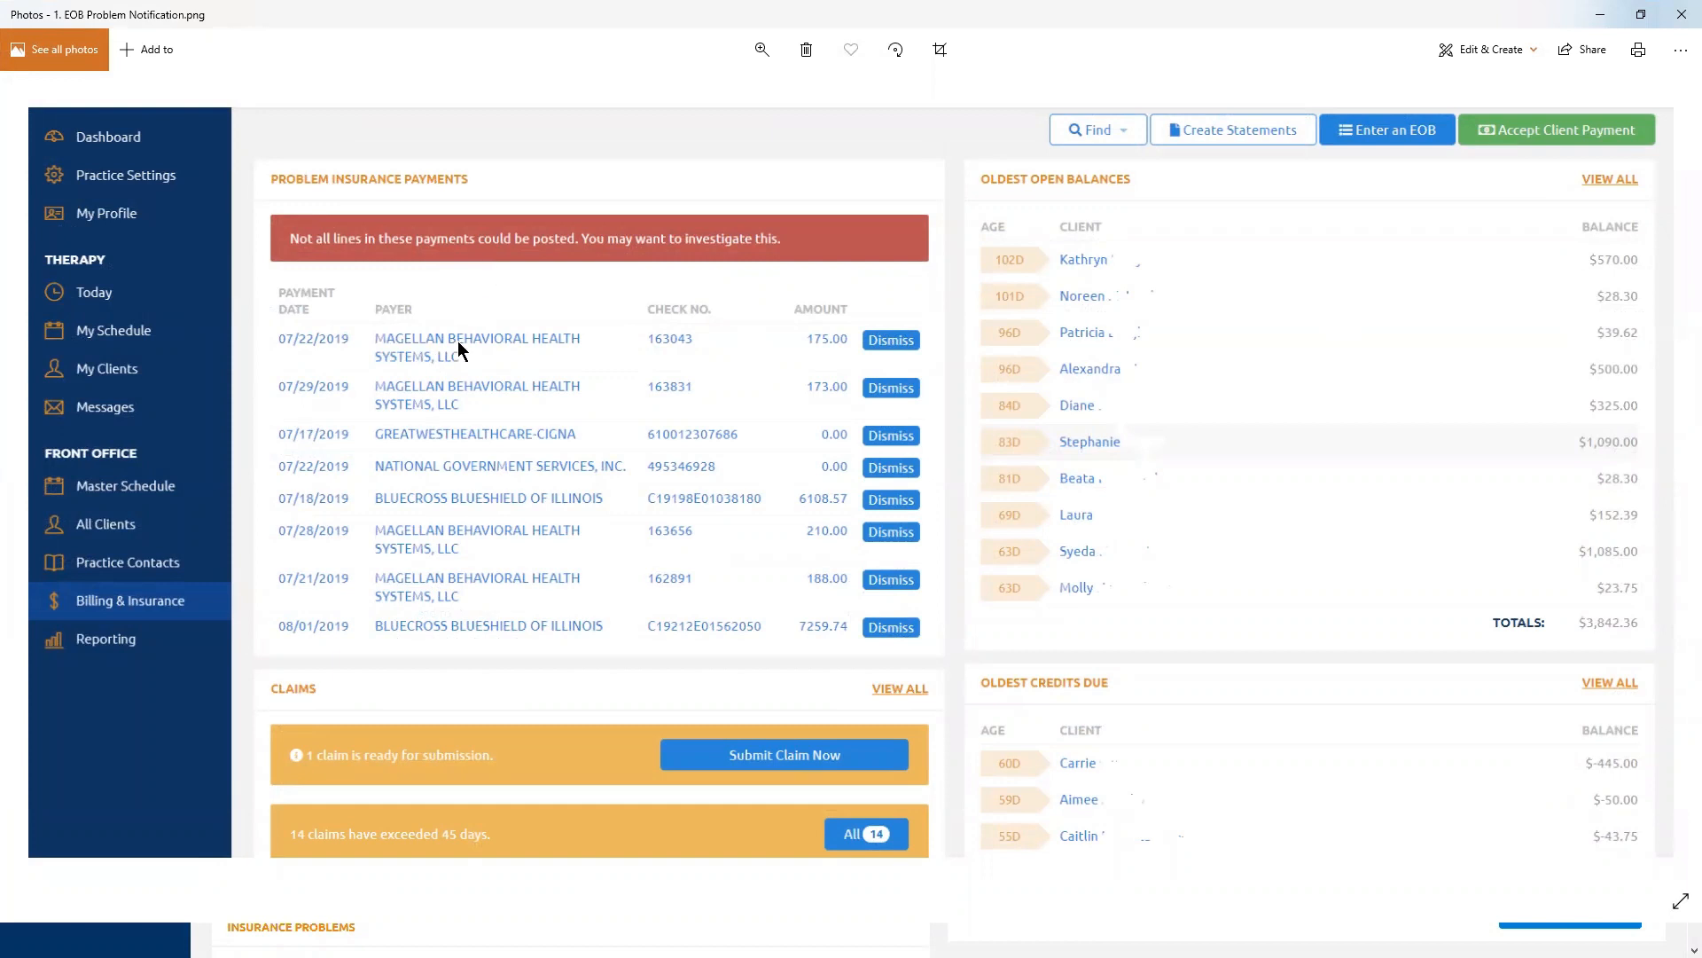
pyautogui.press('Right')
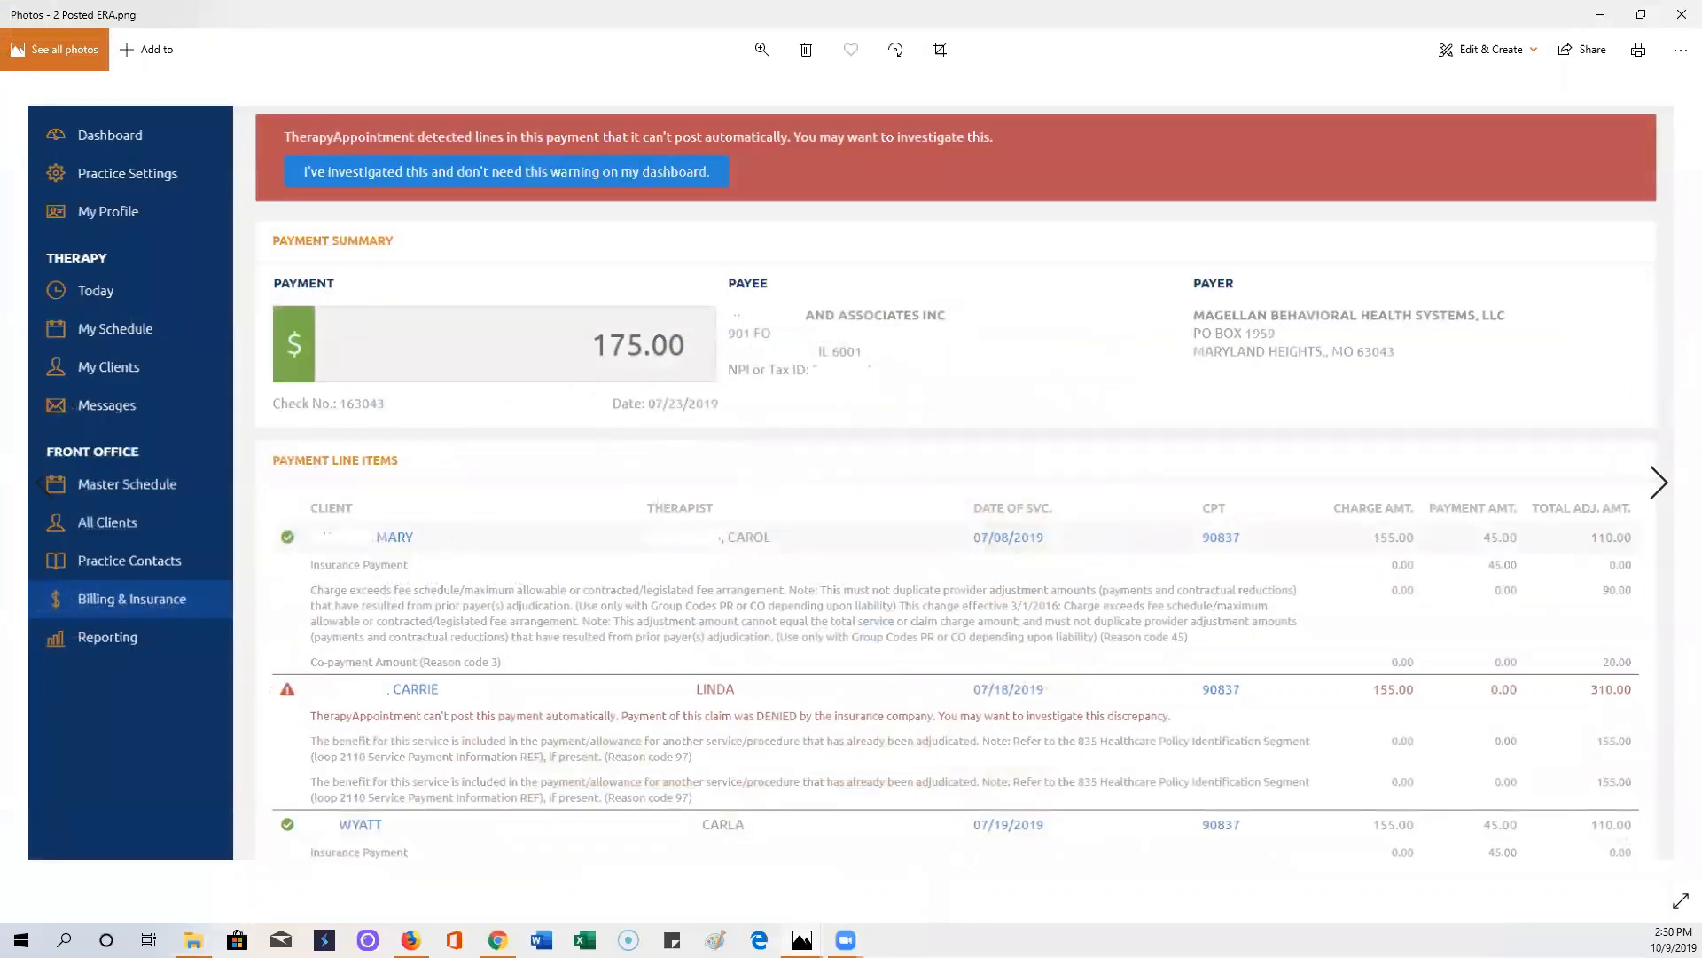
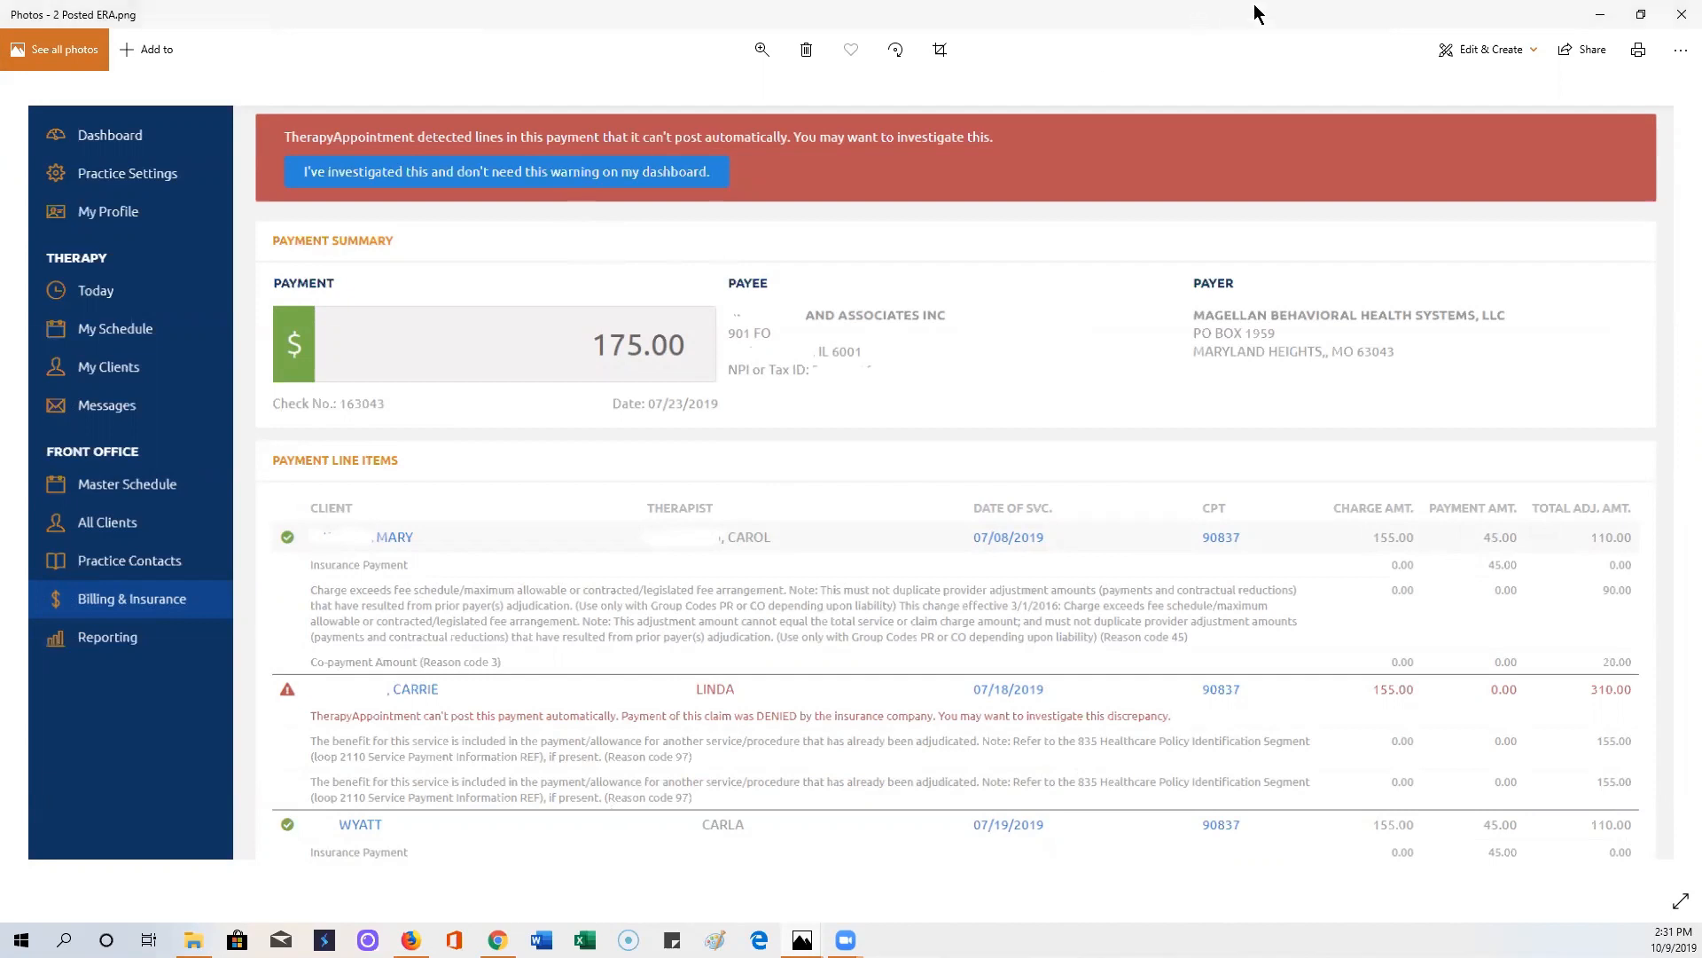
pyautogui.click(1678, 20)
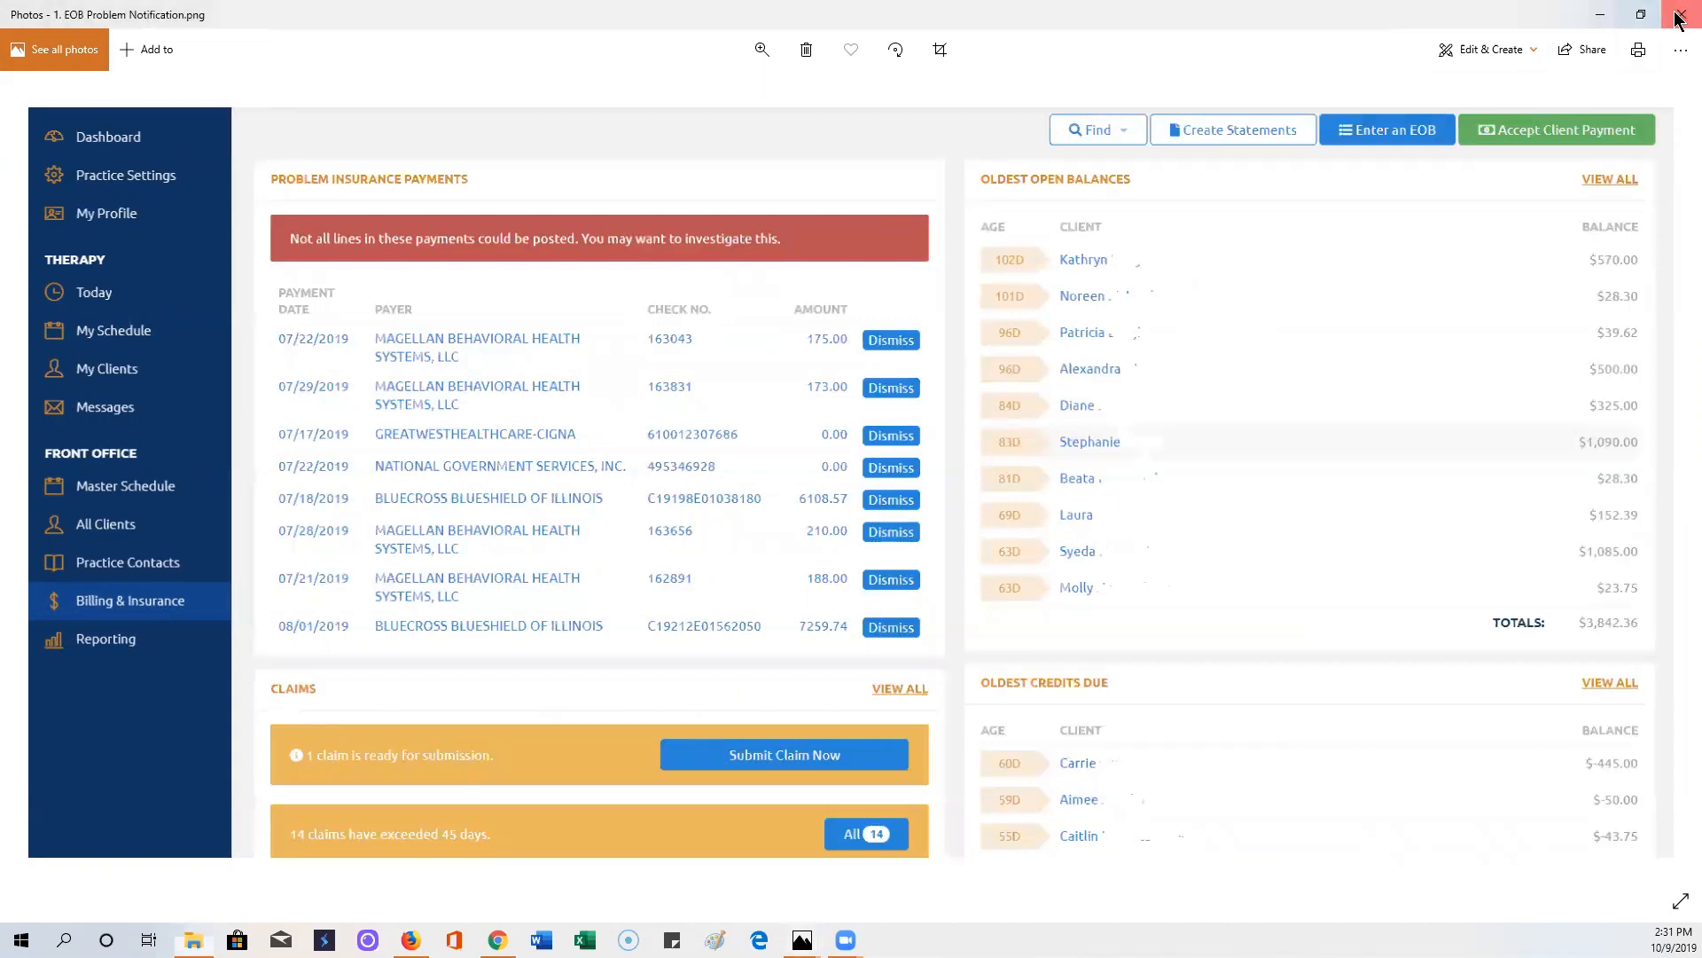
pyautogui.click(1681, 14)
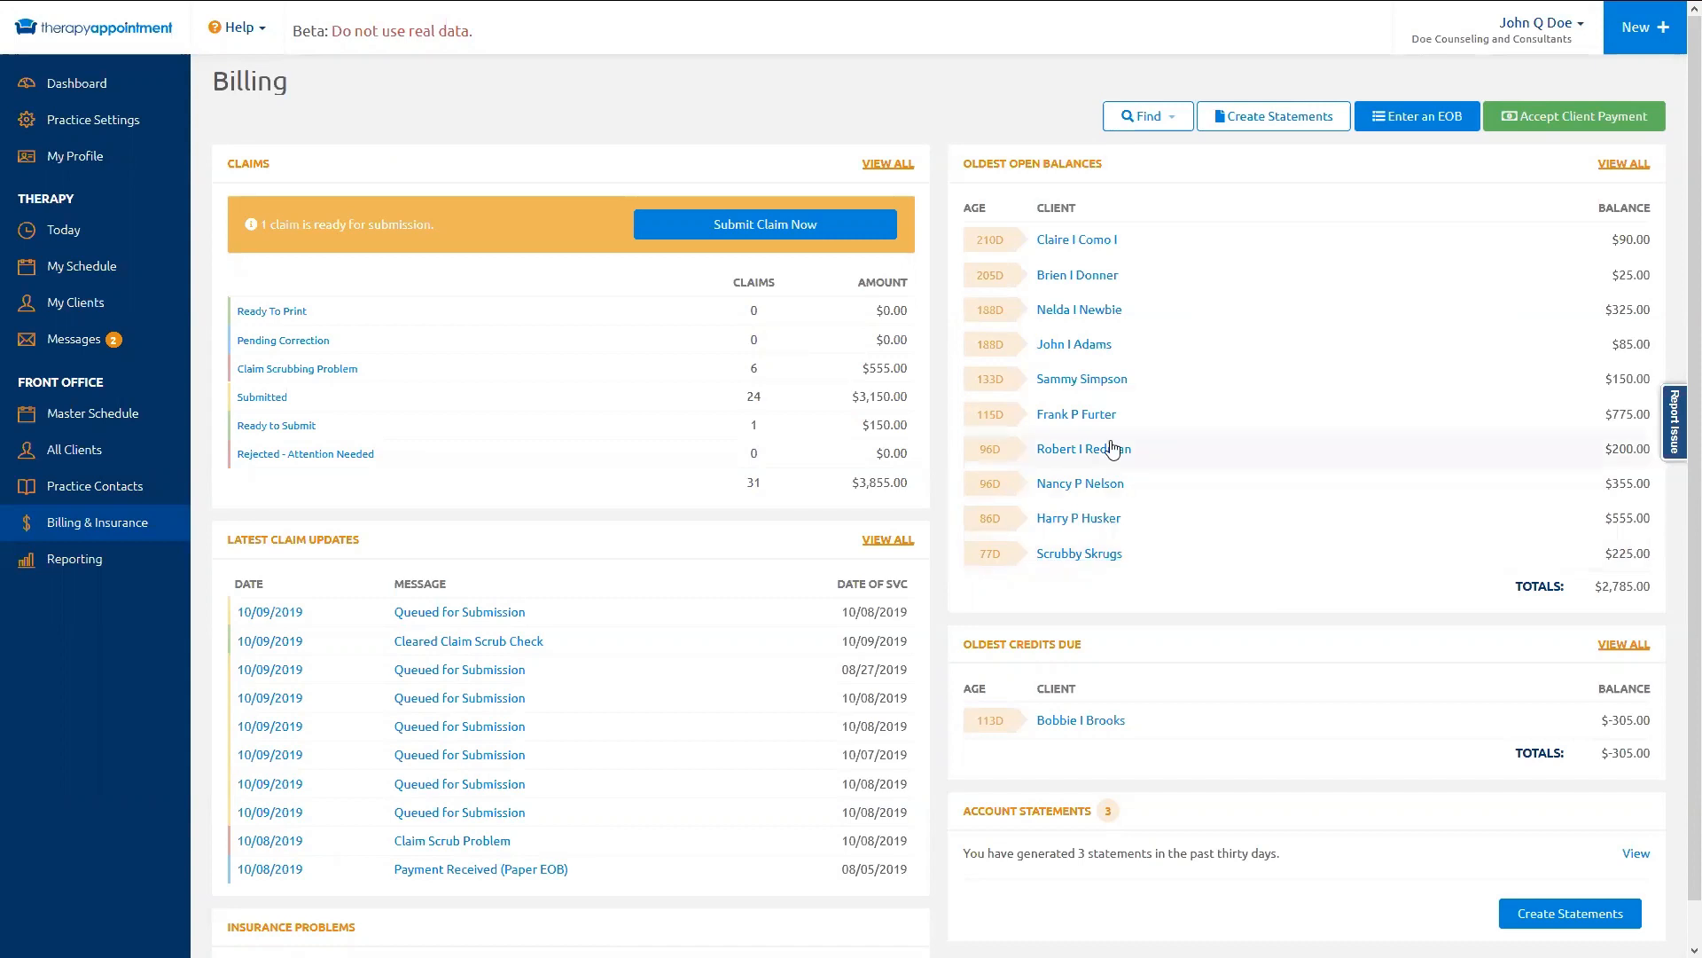
pyautogui.click(1076, 381)
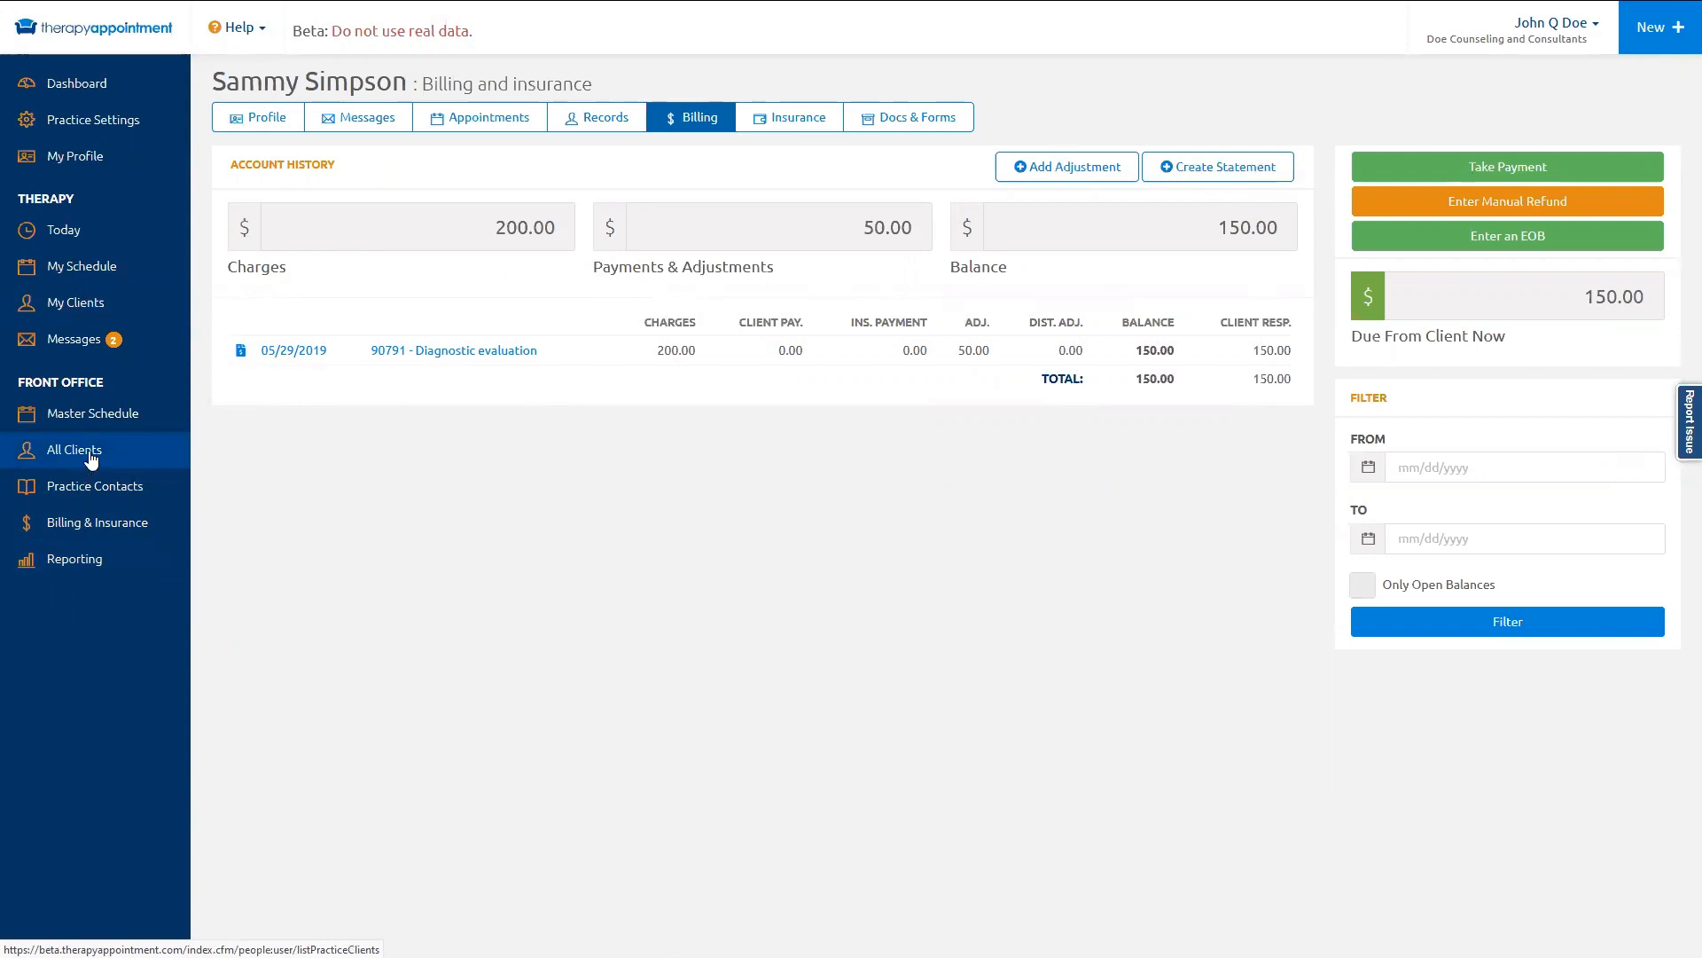
# Step: In the weekly schedule, review the Wednesday 10/9 appointment at 1 PM and the teletherapy appointment at 2 PM, closing each one
pyautogui.click(89, 268)
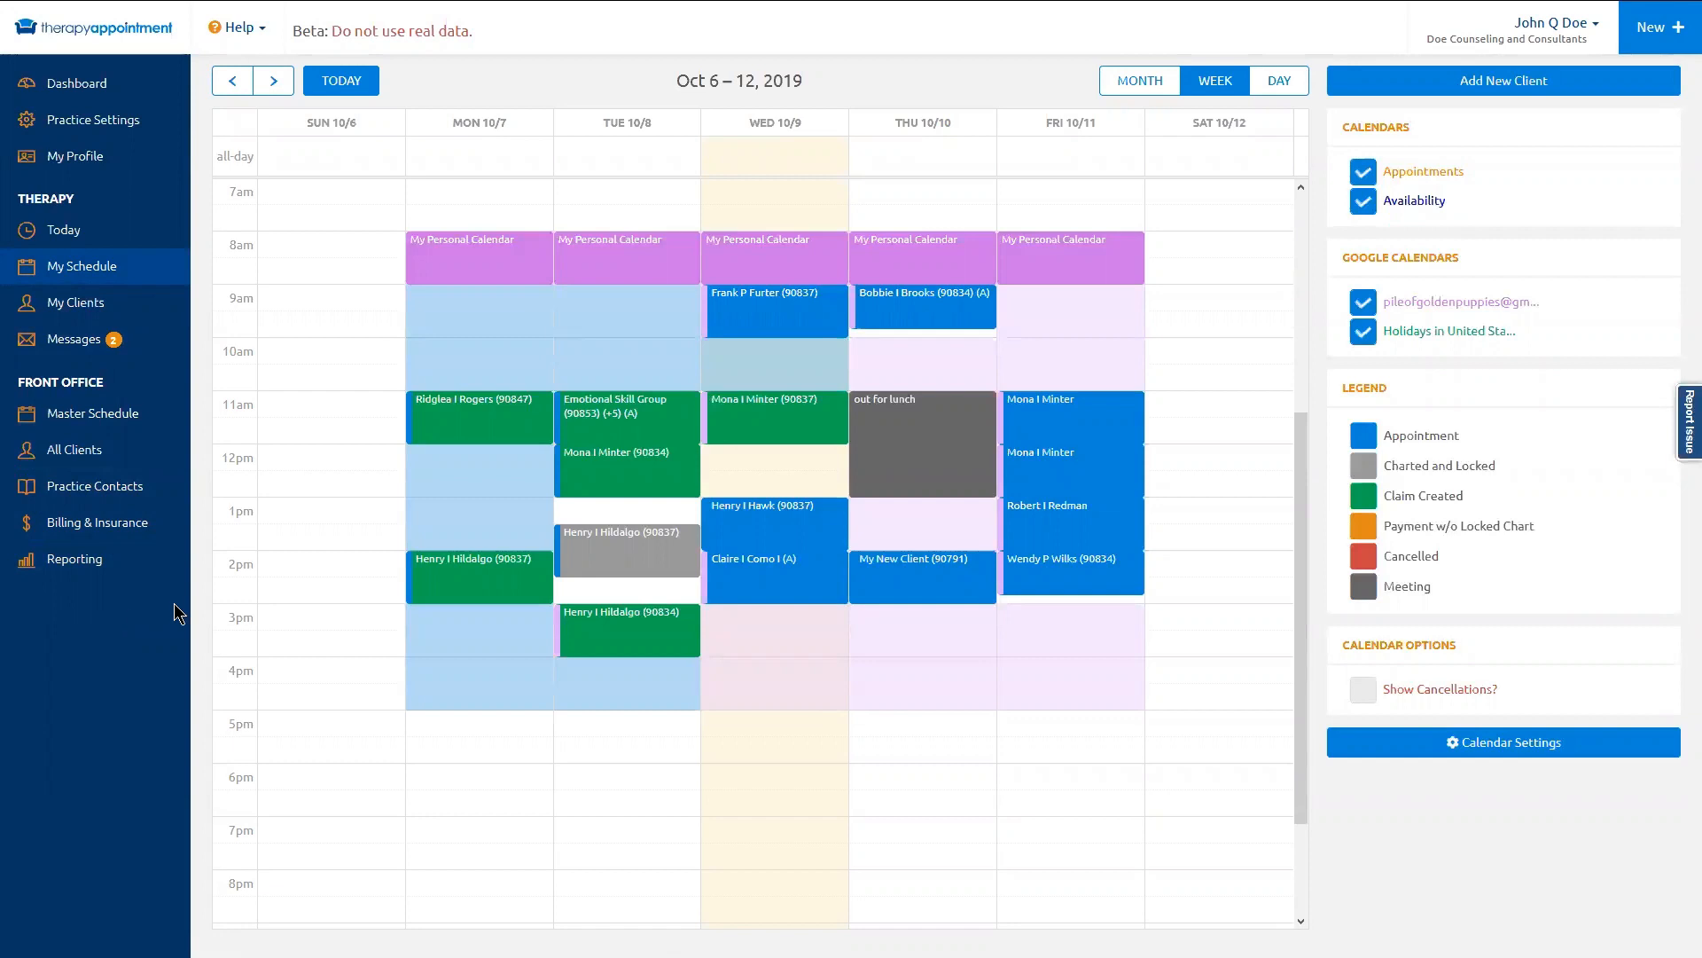
pyautogui.click(790, 529)
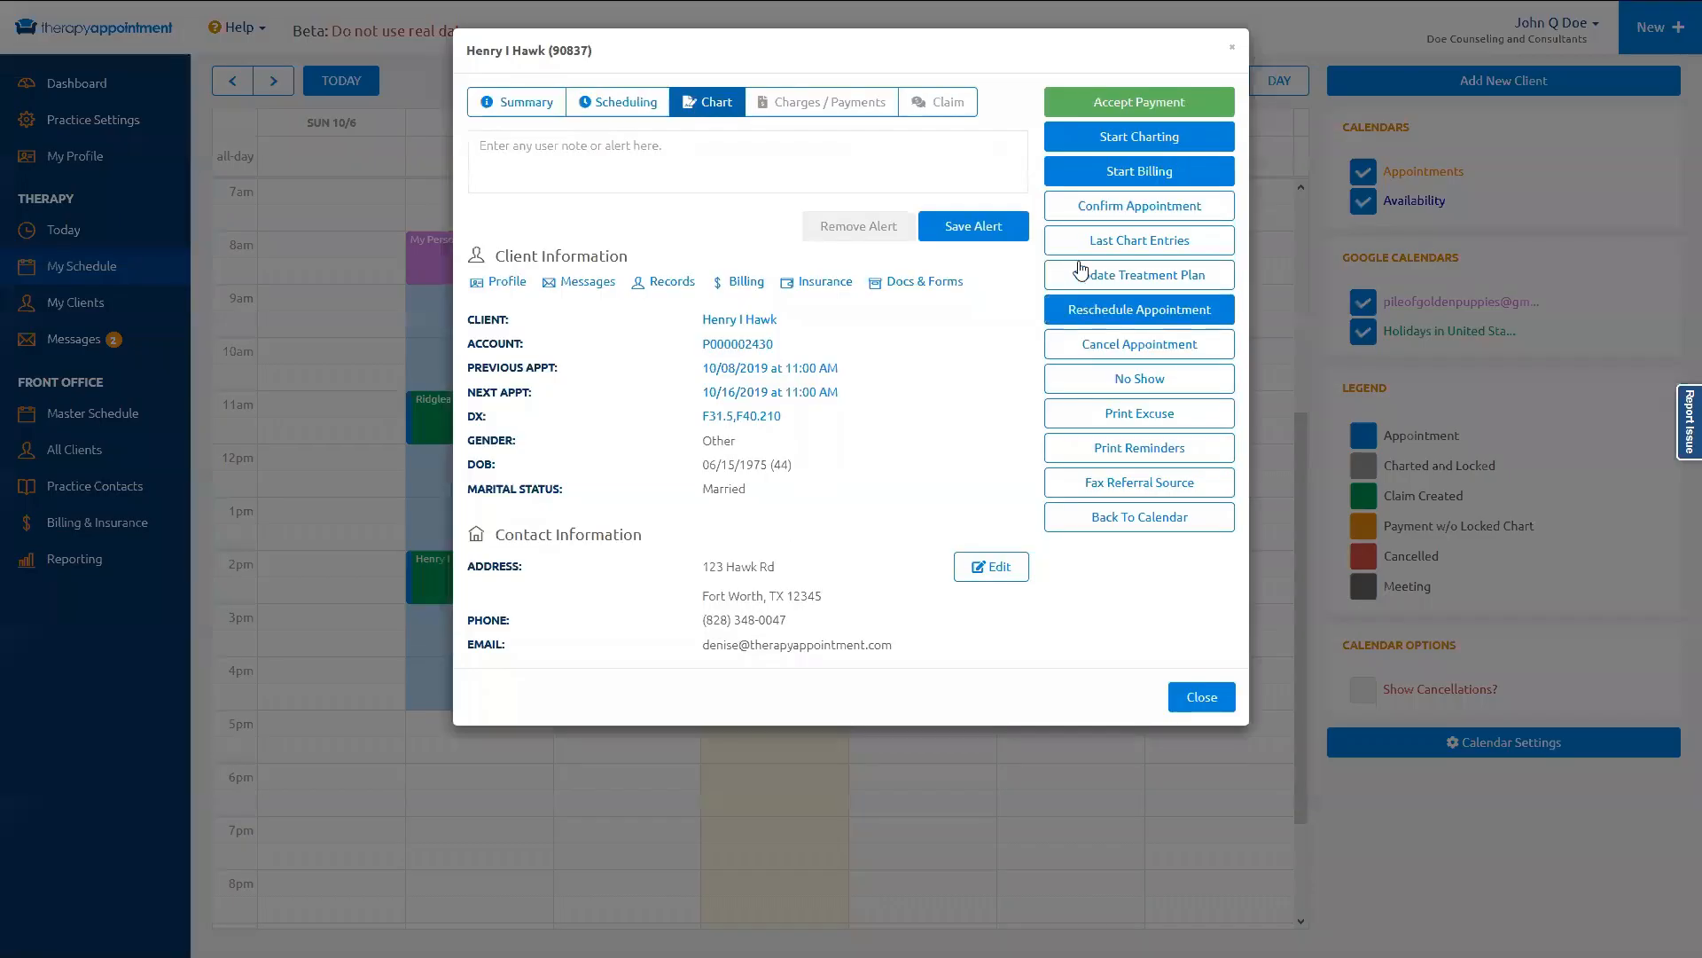
pyautogui.click(1231, 47)
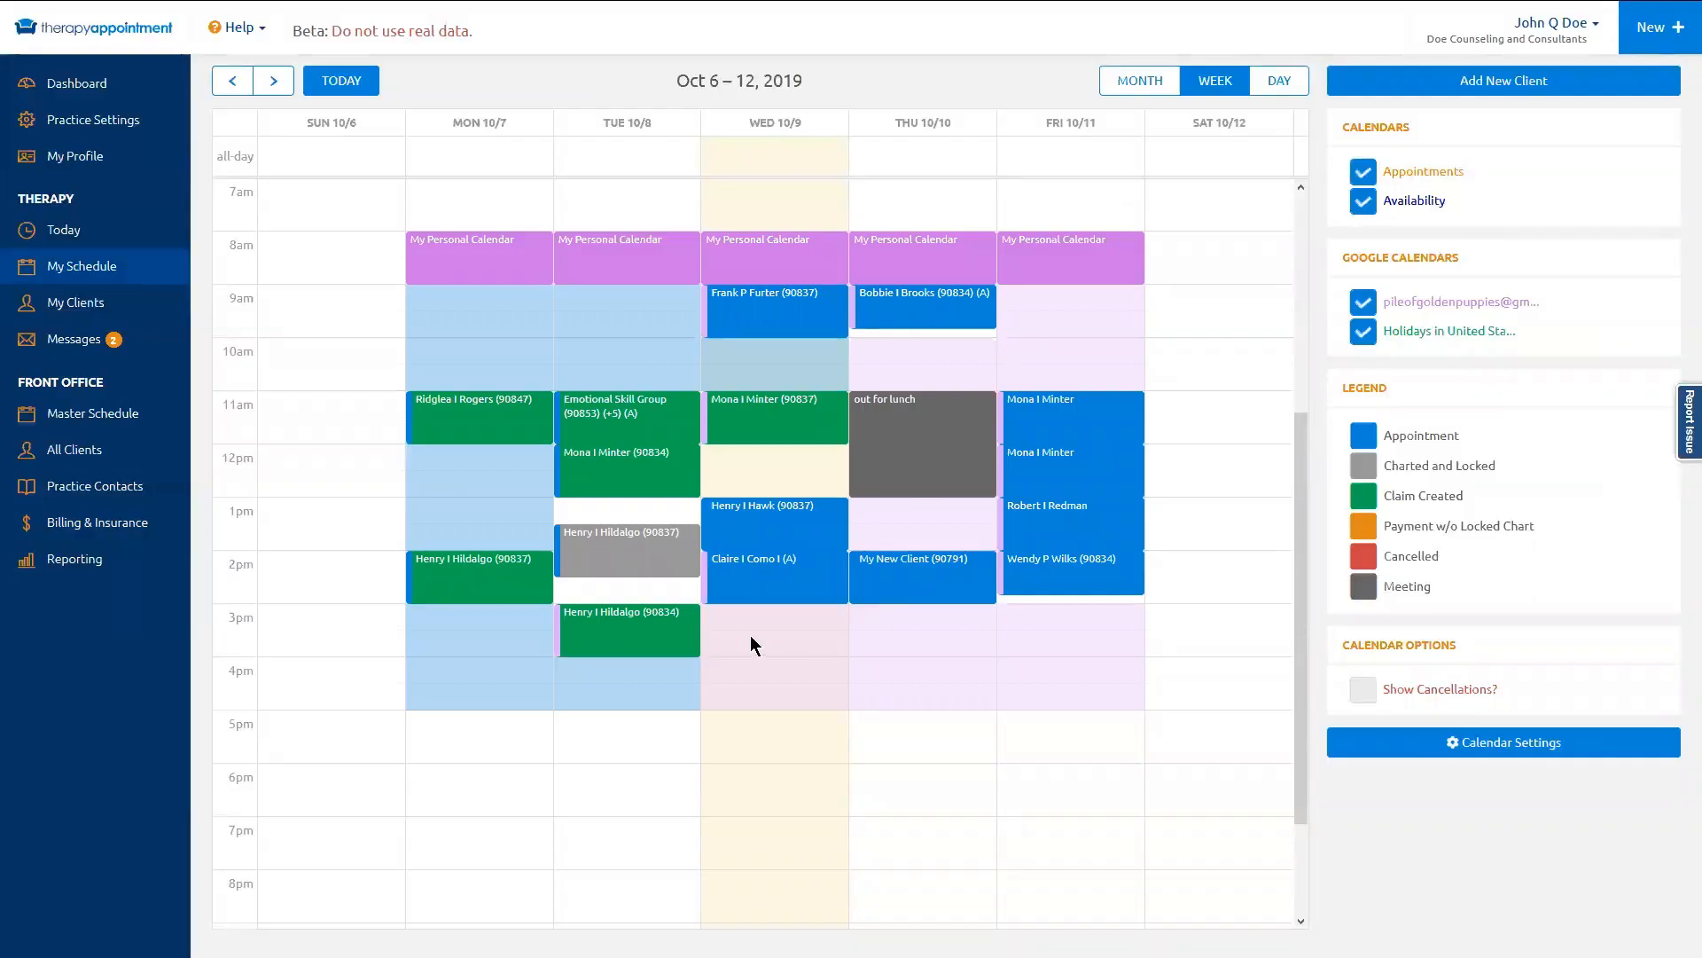
pyautogui.click(757, 577)
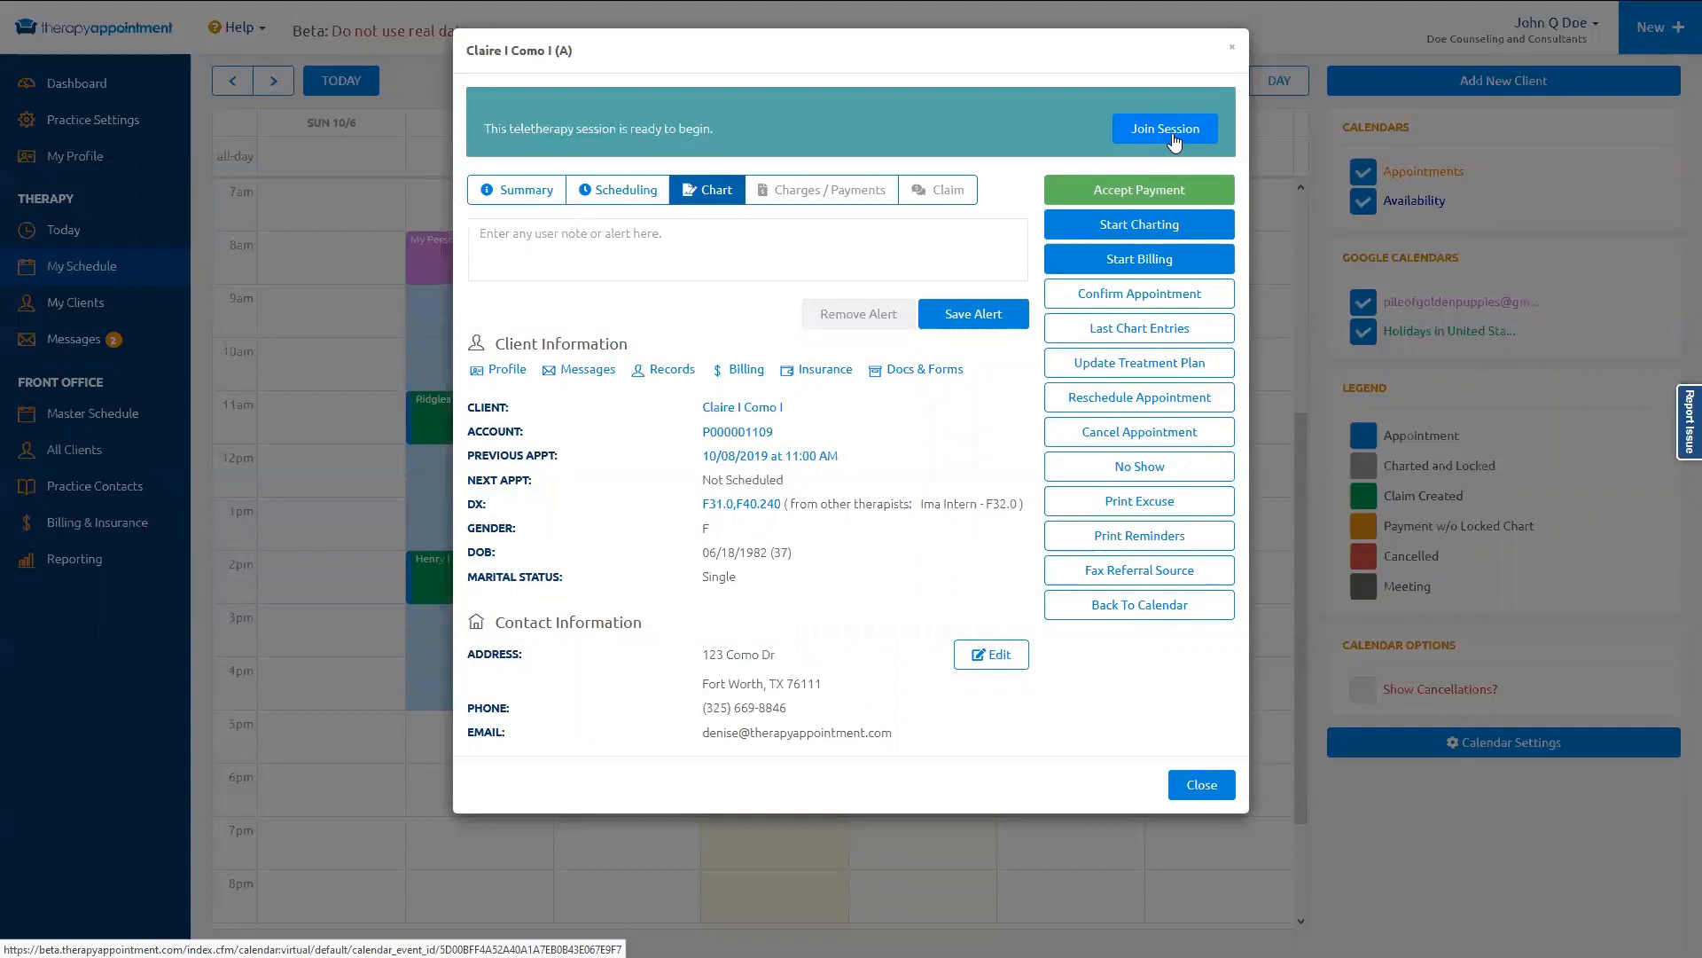
pyautogui.click(1236, 51)
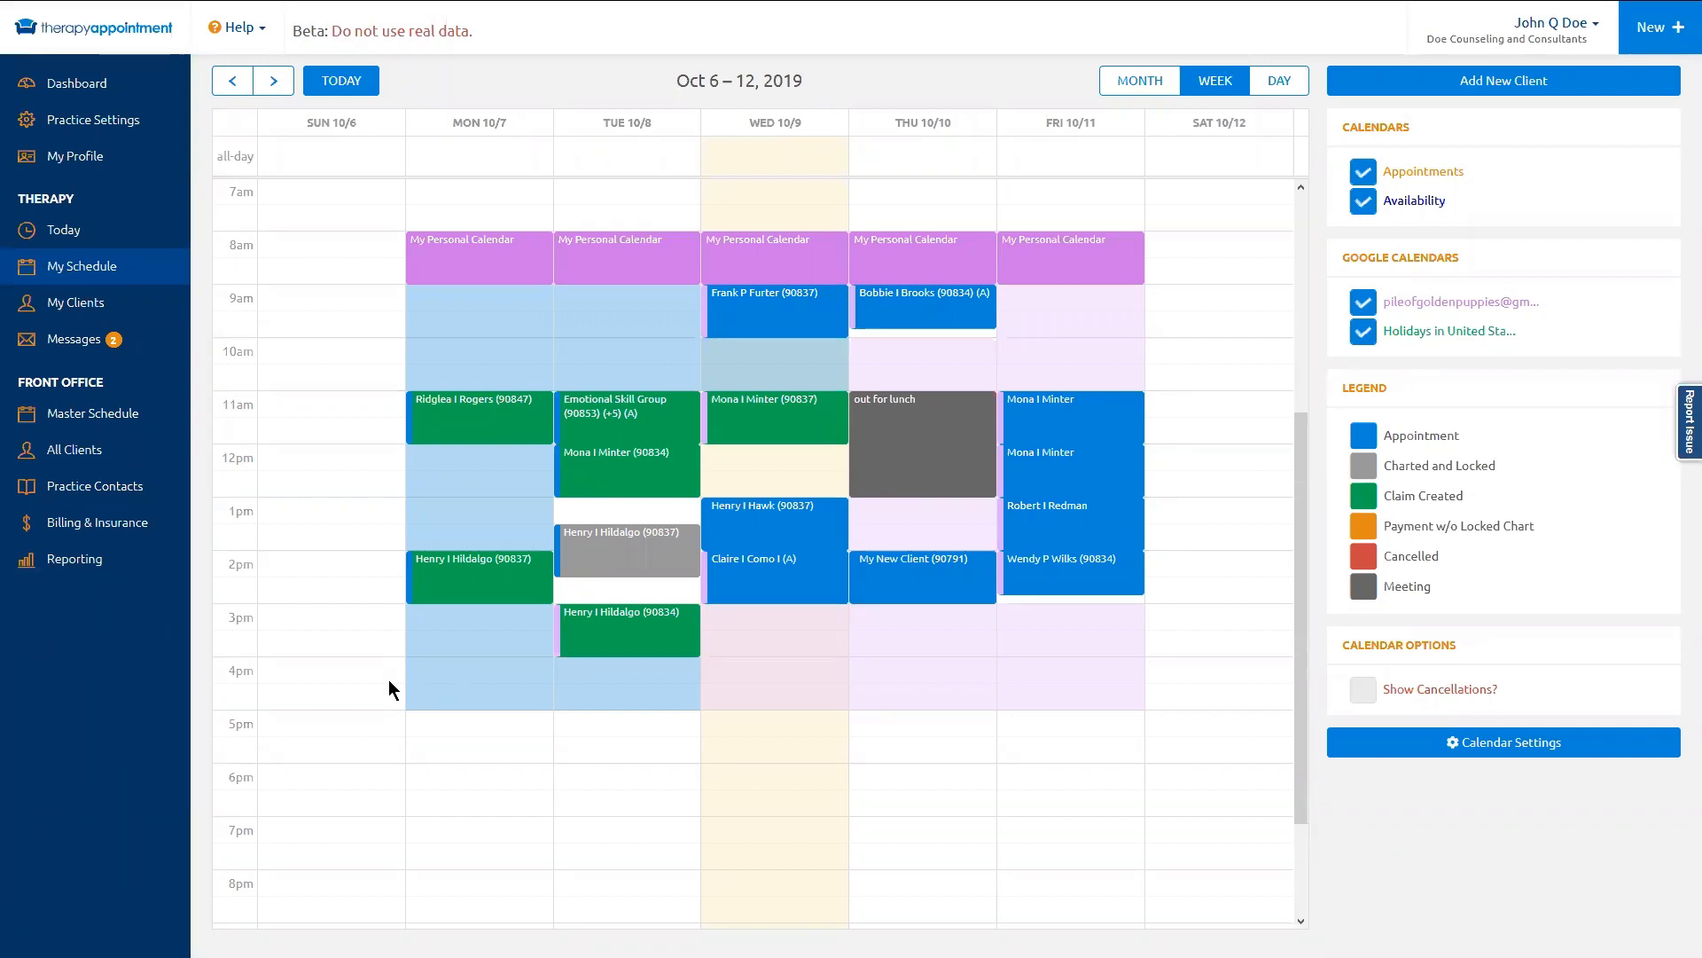
# Step: Start charting the Wednesday 10/9 appointment at 1 PM and set the chart entry style to HIPAA
pyautogui.click(765, 511)
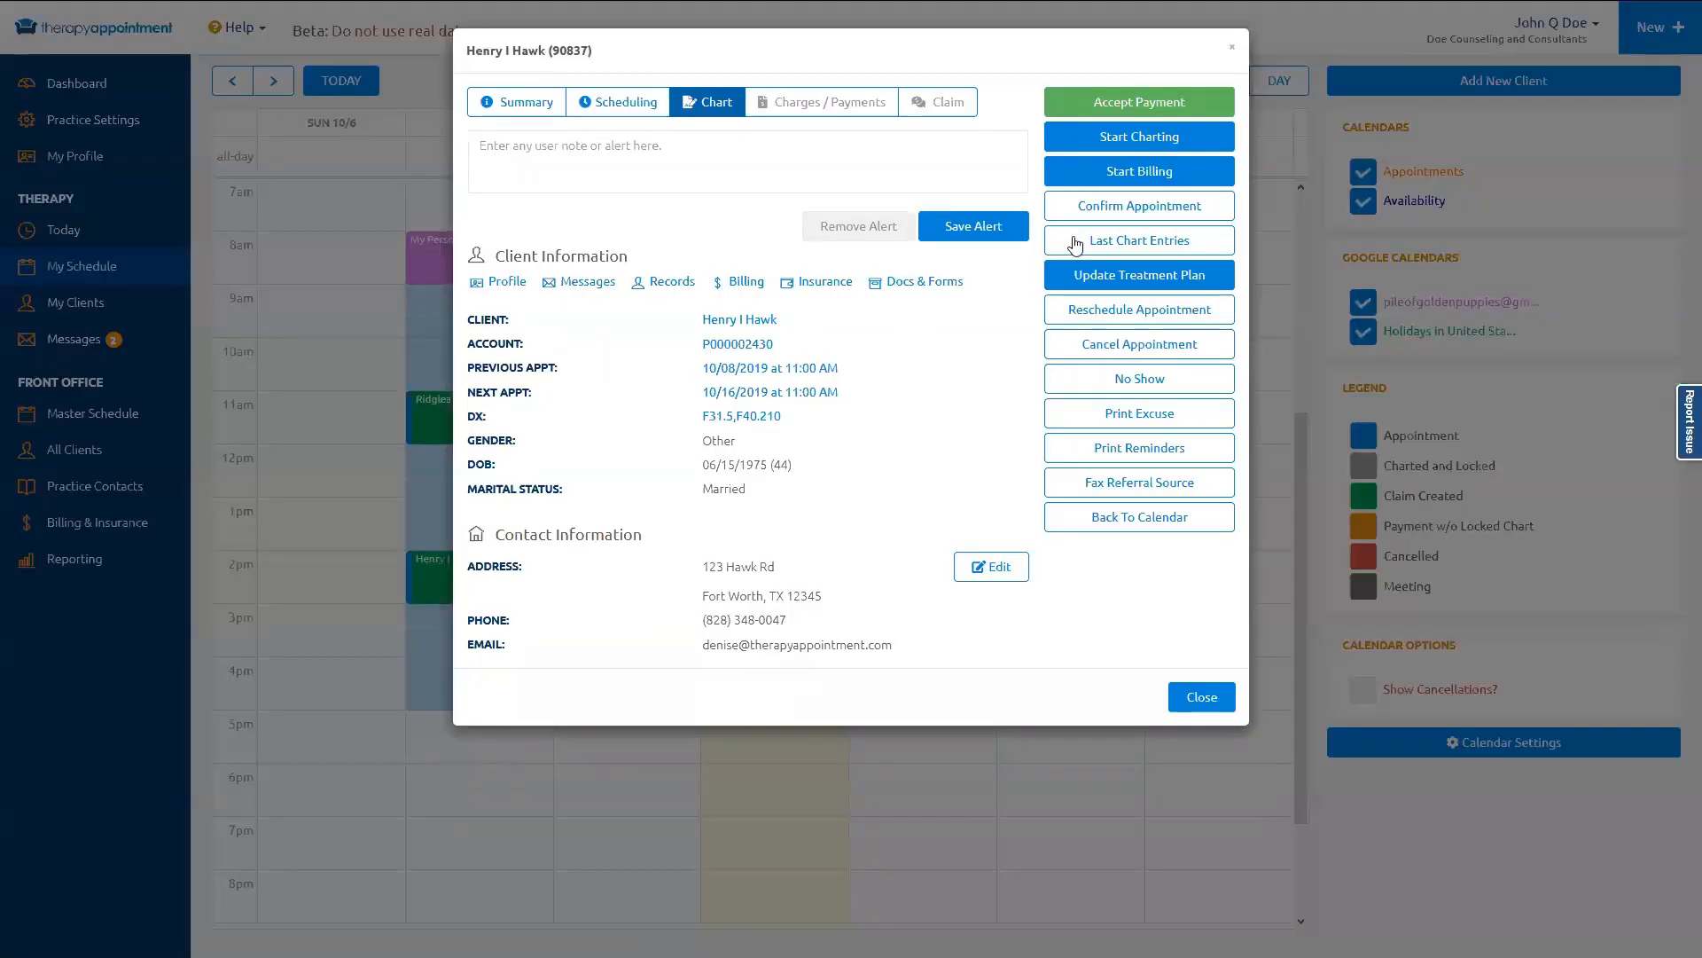
pyautogui.click(1137, 135)
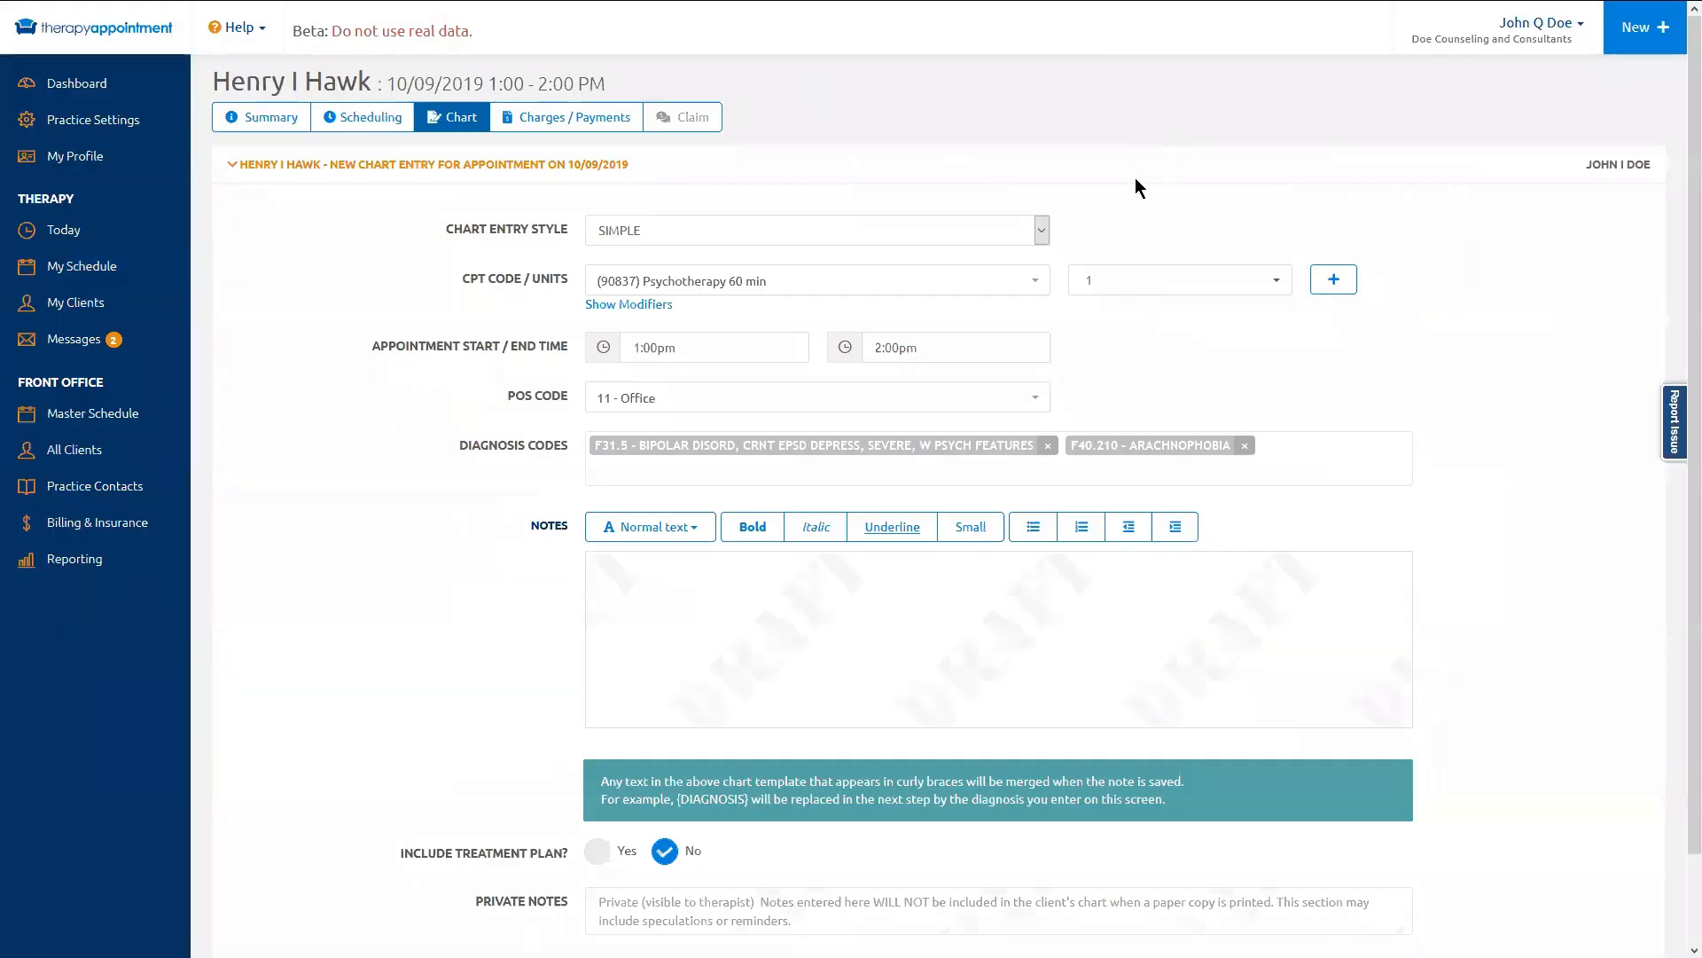
pyautogui.click(1042, 232)
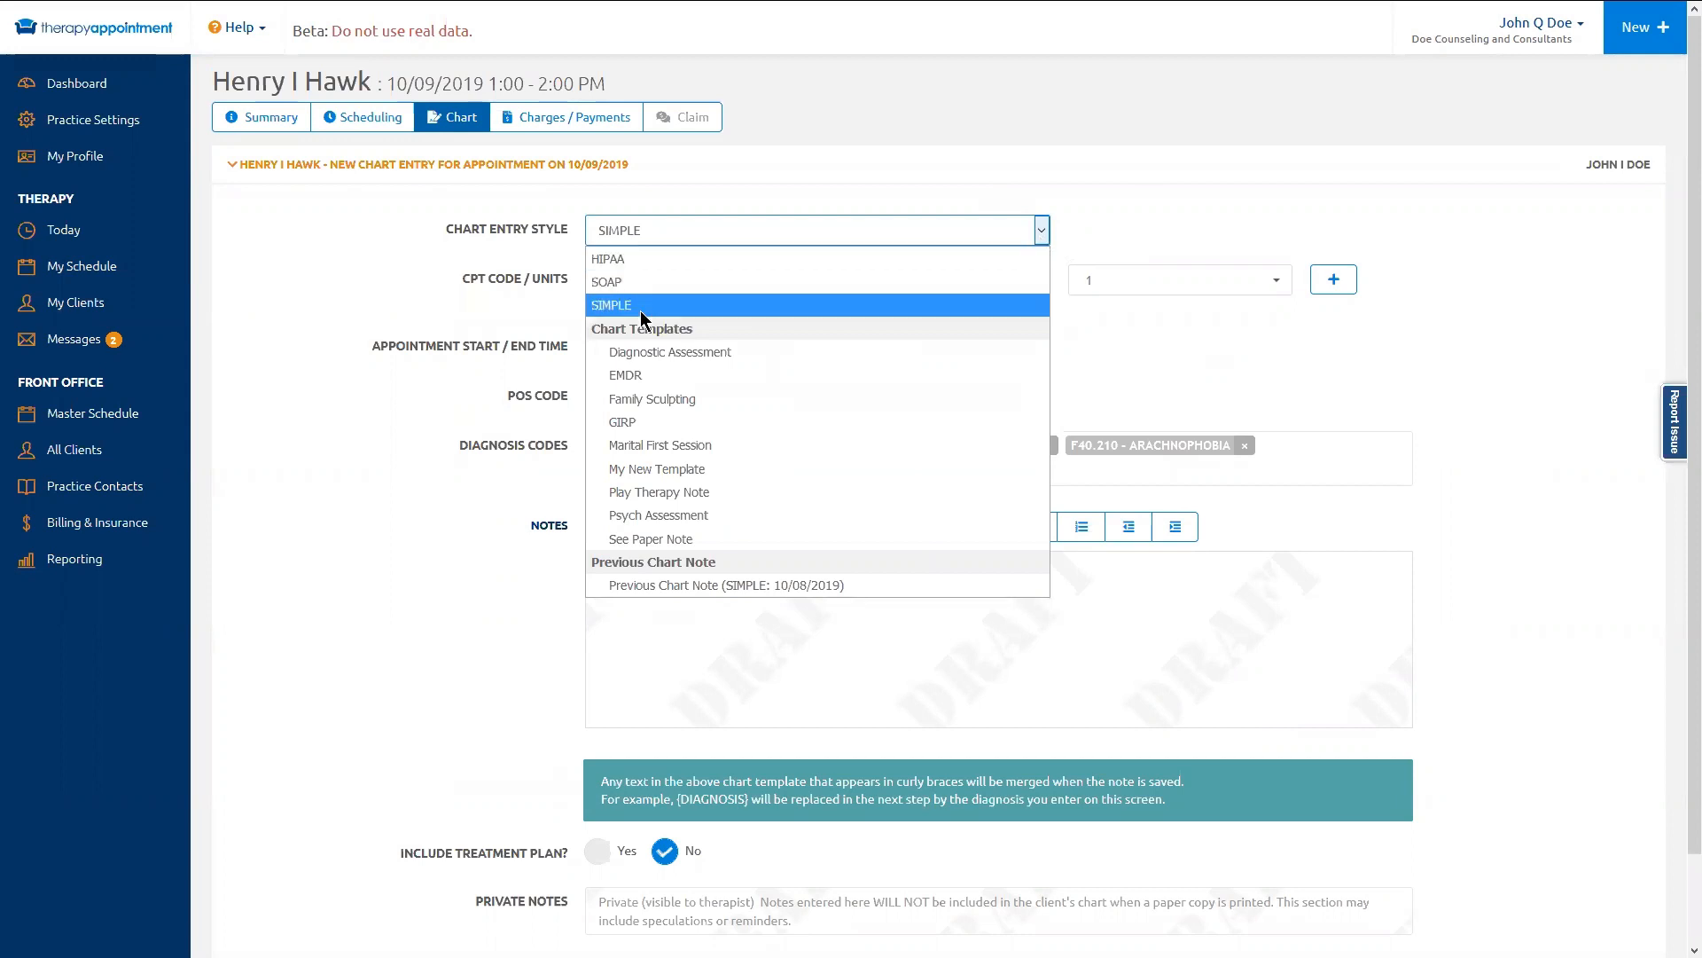
pyautogui.click(1399, 624)
pyautogui.scroll(-1, 1399, 625)
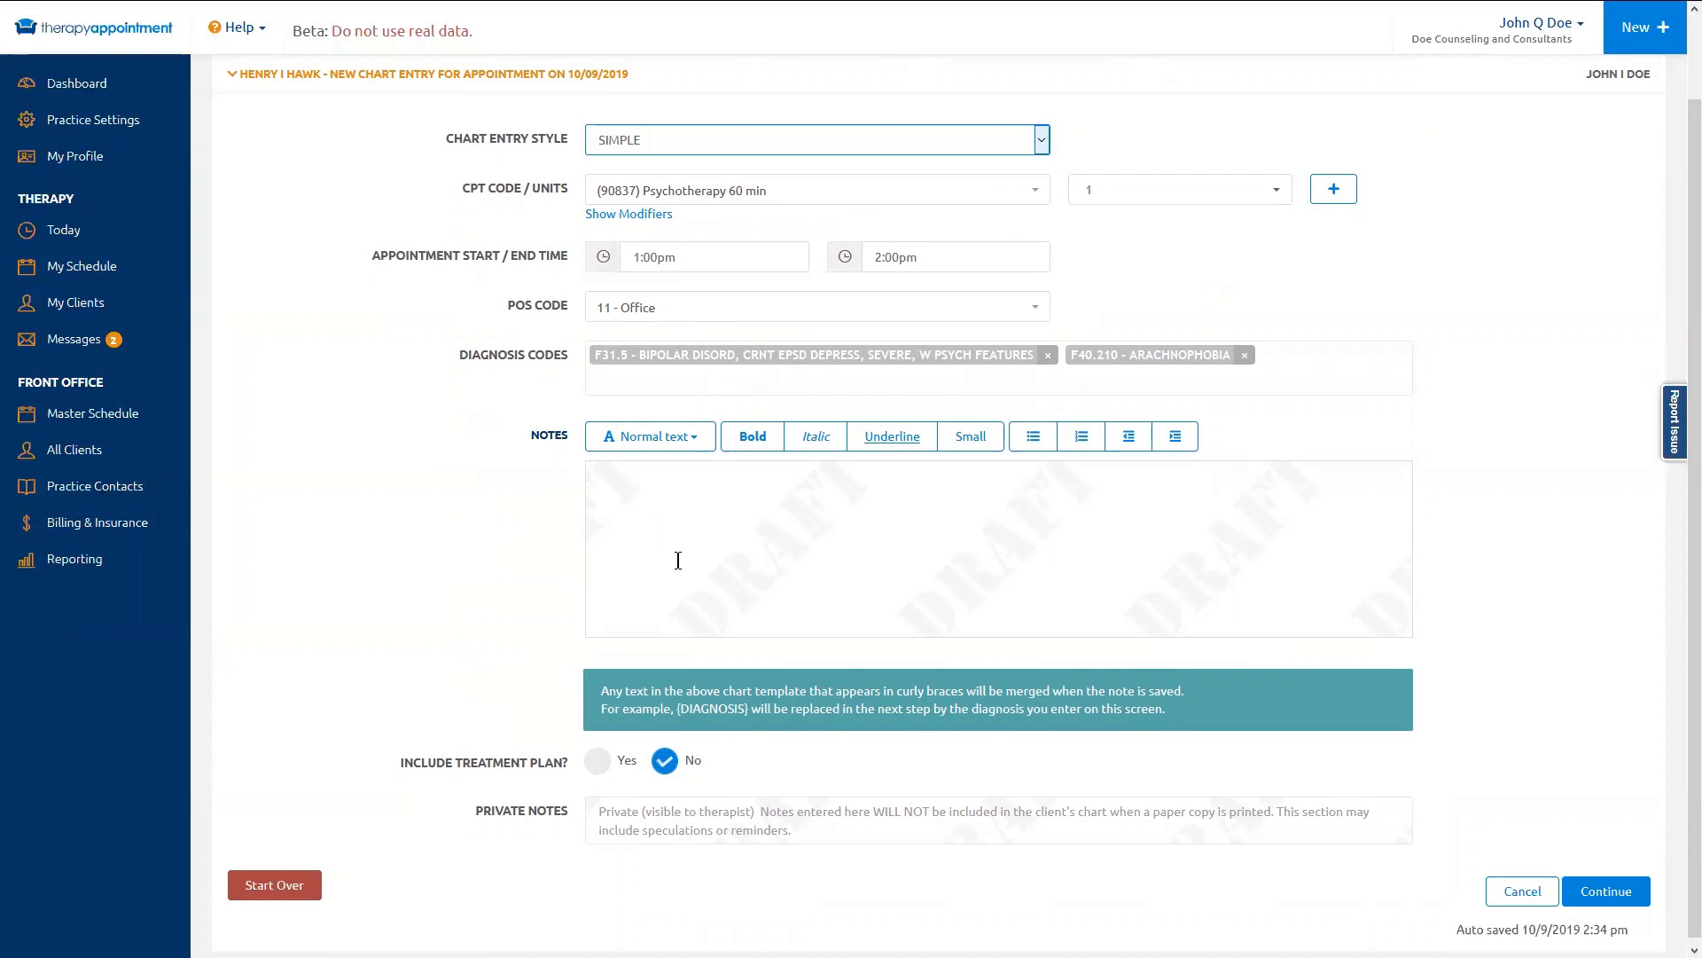
pyautogui.scroll(1, 678, 561)
pyautogui.click(704, 224)
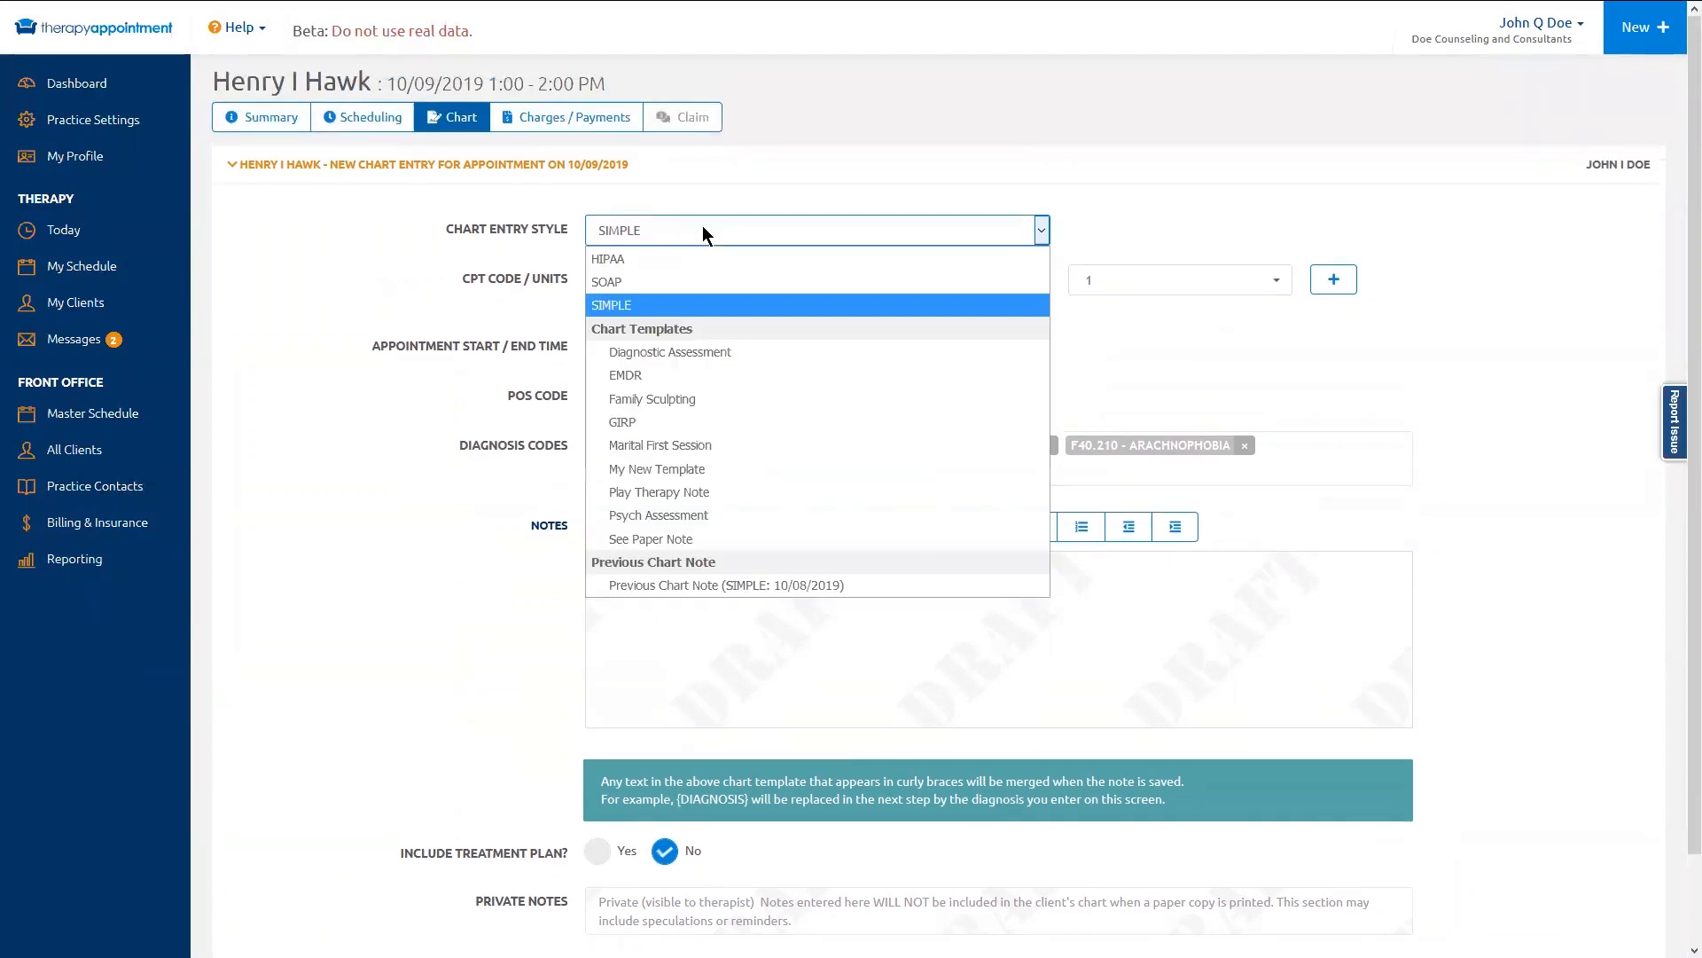
pyautogui.click(672, 263)
pyautogui.click(842, 381)
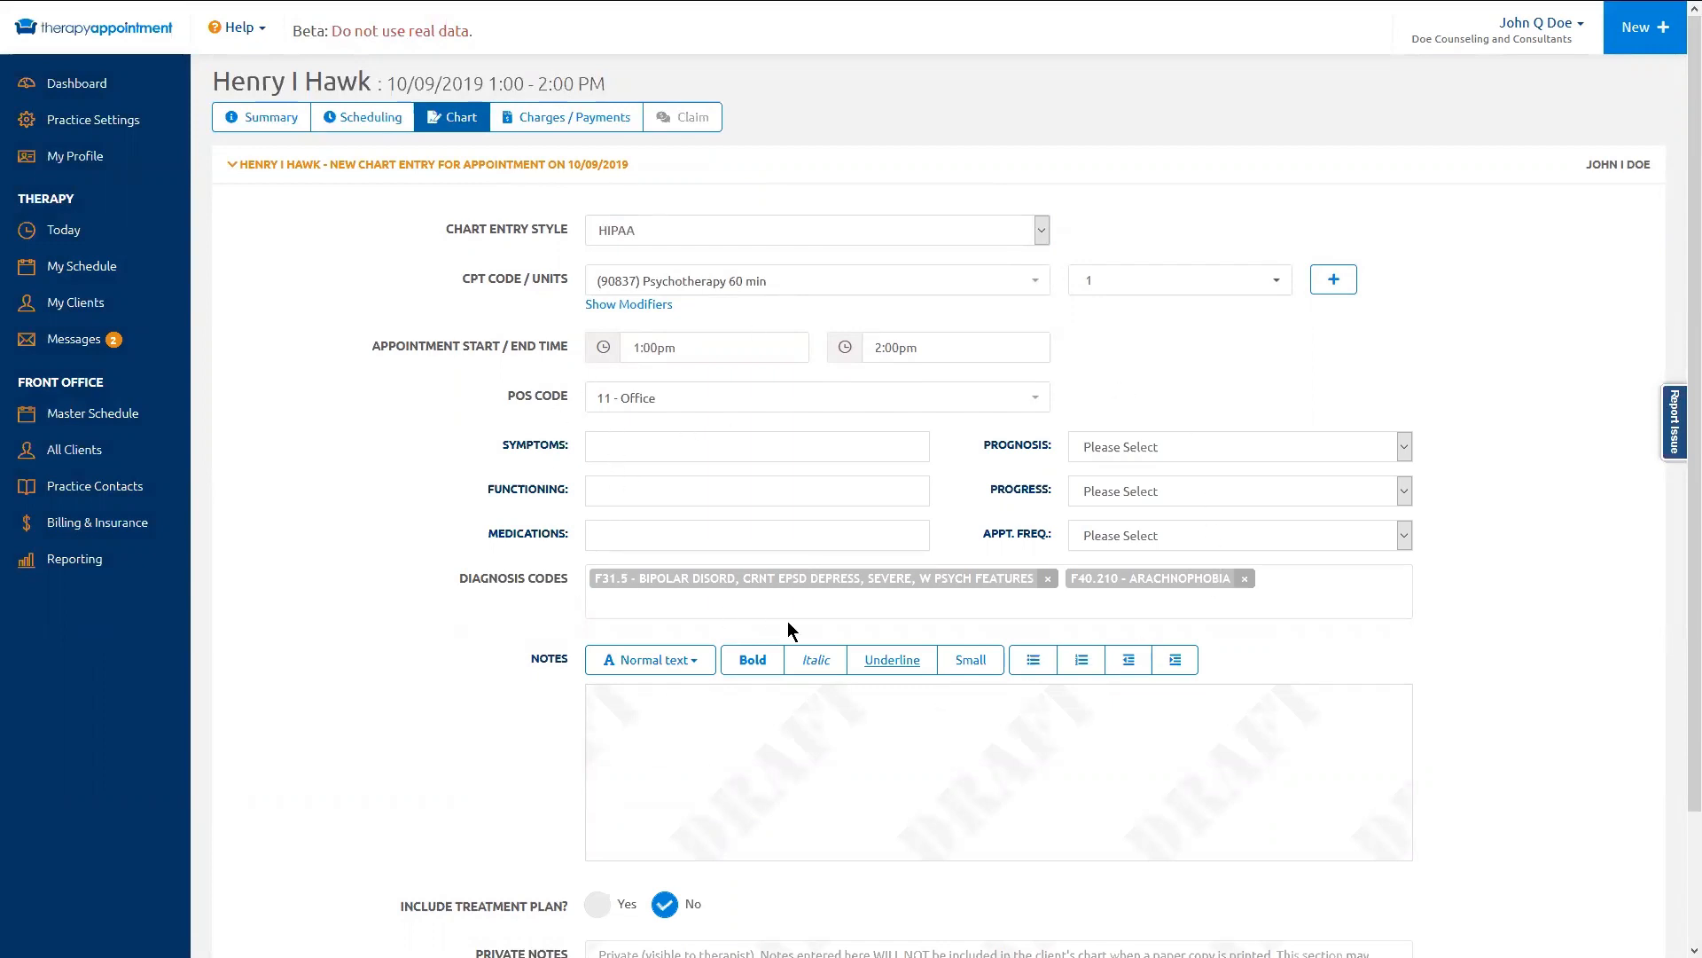
# Step: Enter Anxiety as symptoms, "Able to work and have meaningful relationships with others" as functioning, and "Zoloft, 20 mg, increasing to 40 mg over next week." as medications
pyautogui.click(693, 446)
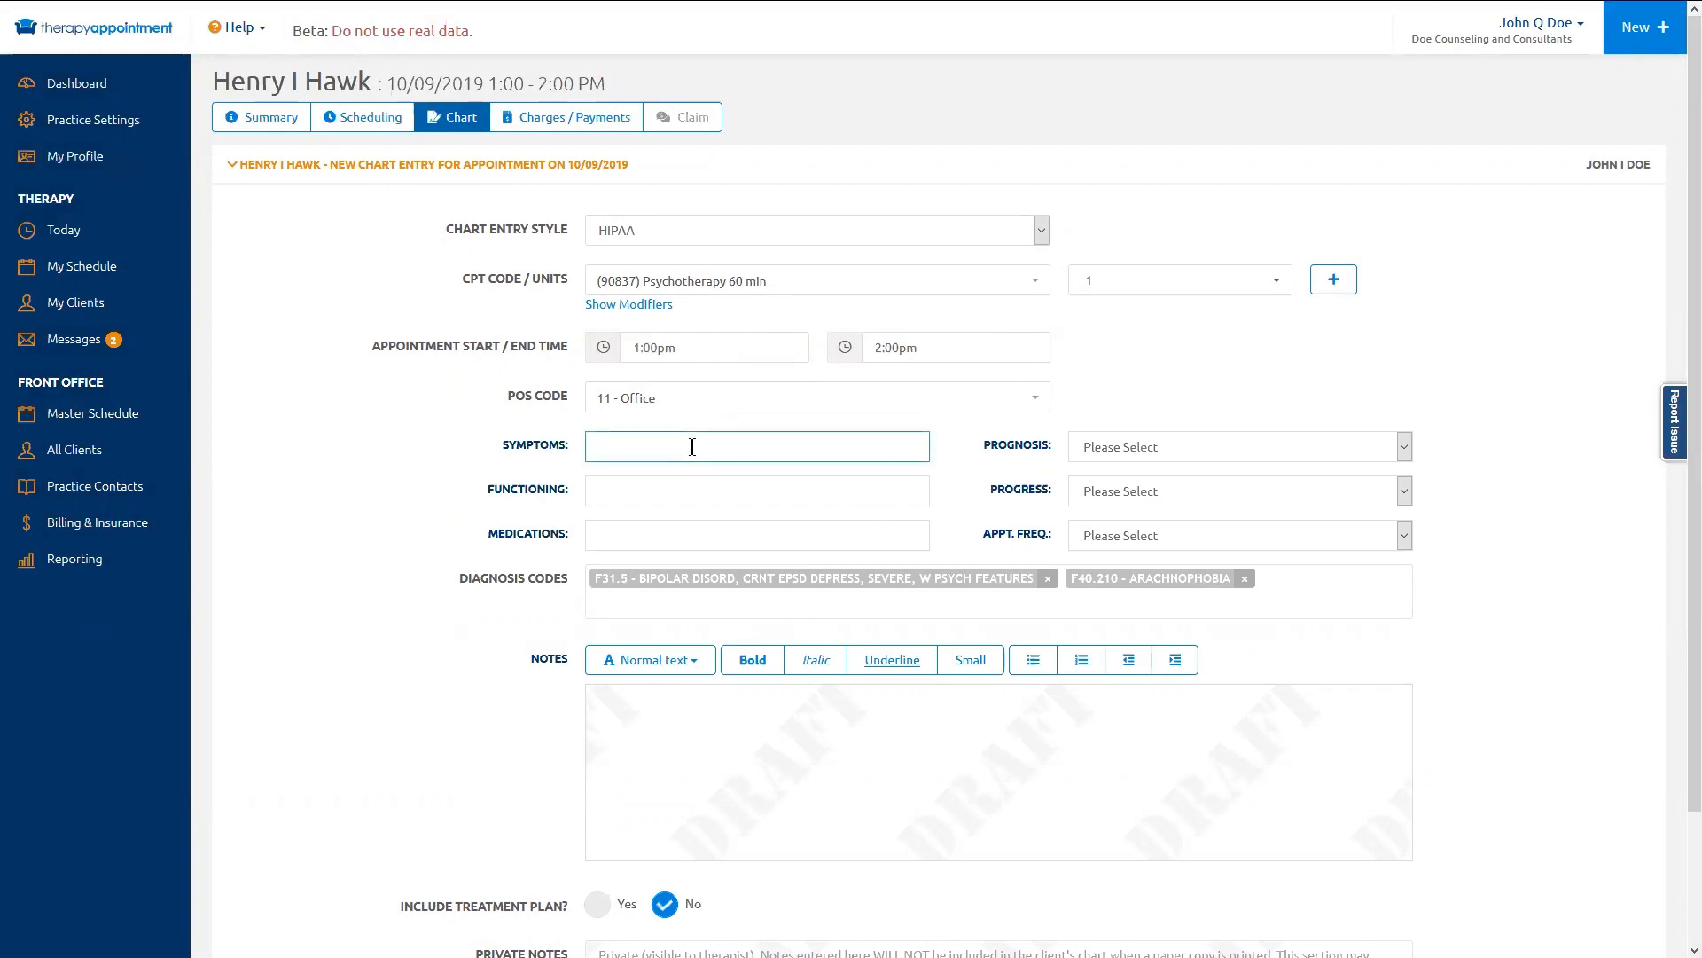
pyautogui.write('a')
pyautogui.click(660, 484)
pyautogui.click(648, 495)
pyautogui.write('a')
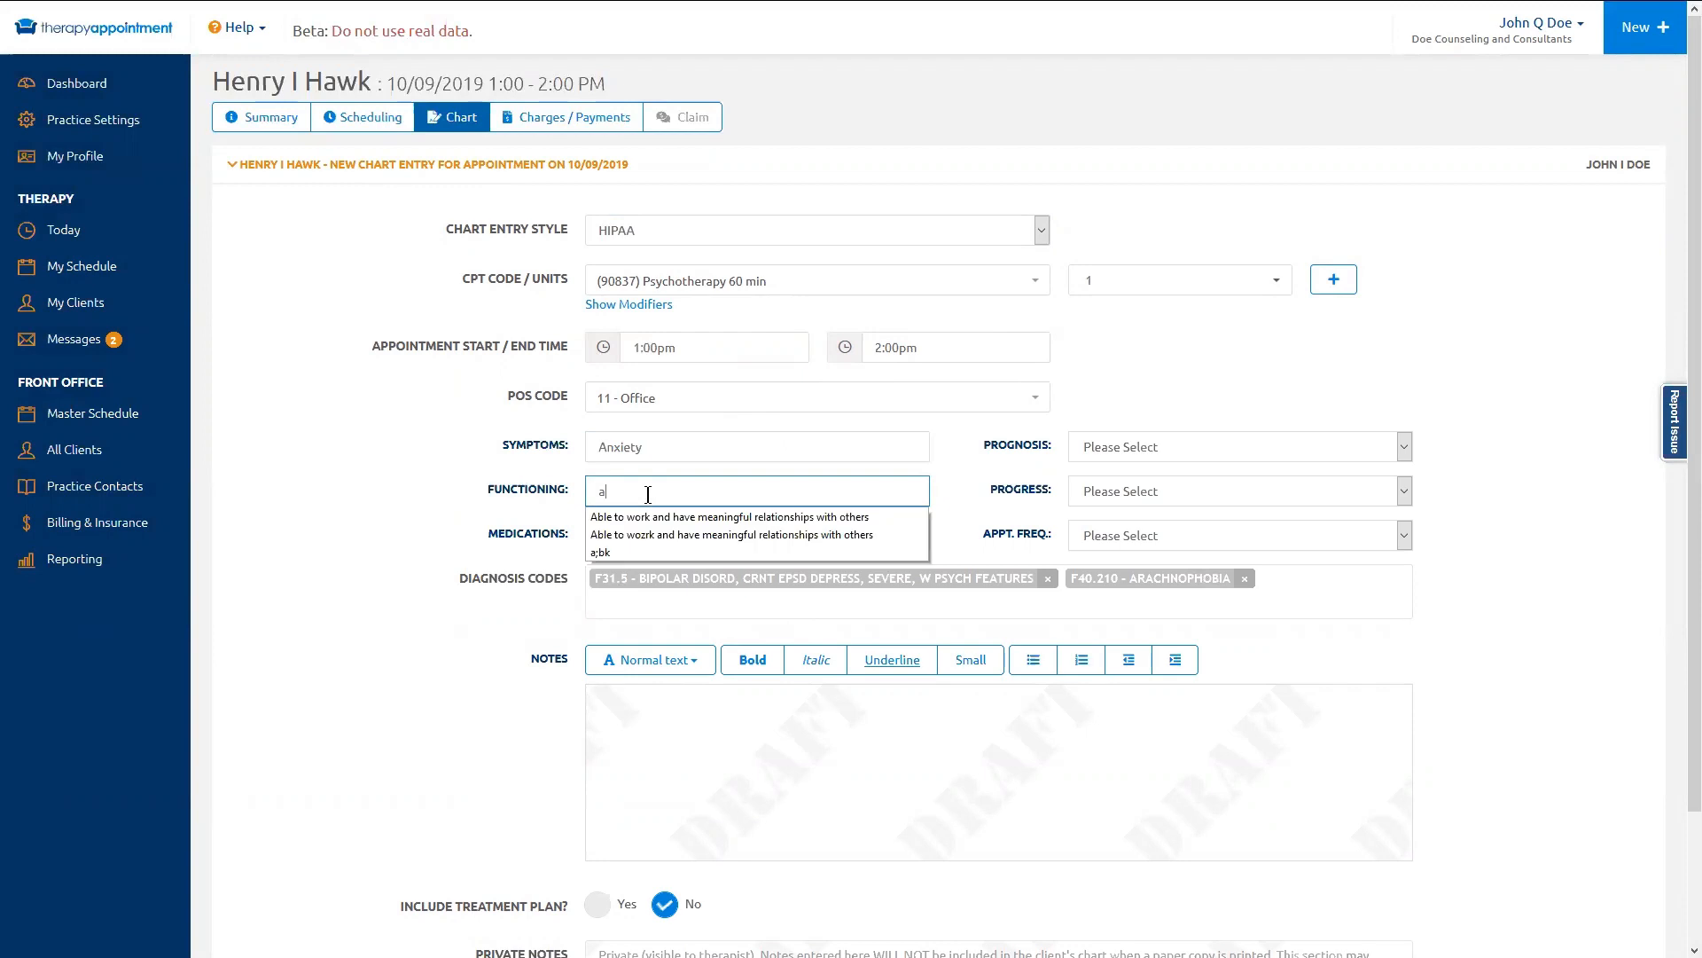
pyautogui.click(621, 537)
pyautogui.click(627, 537)
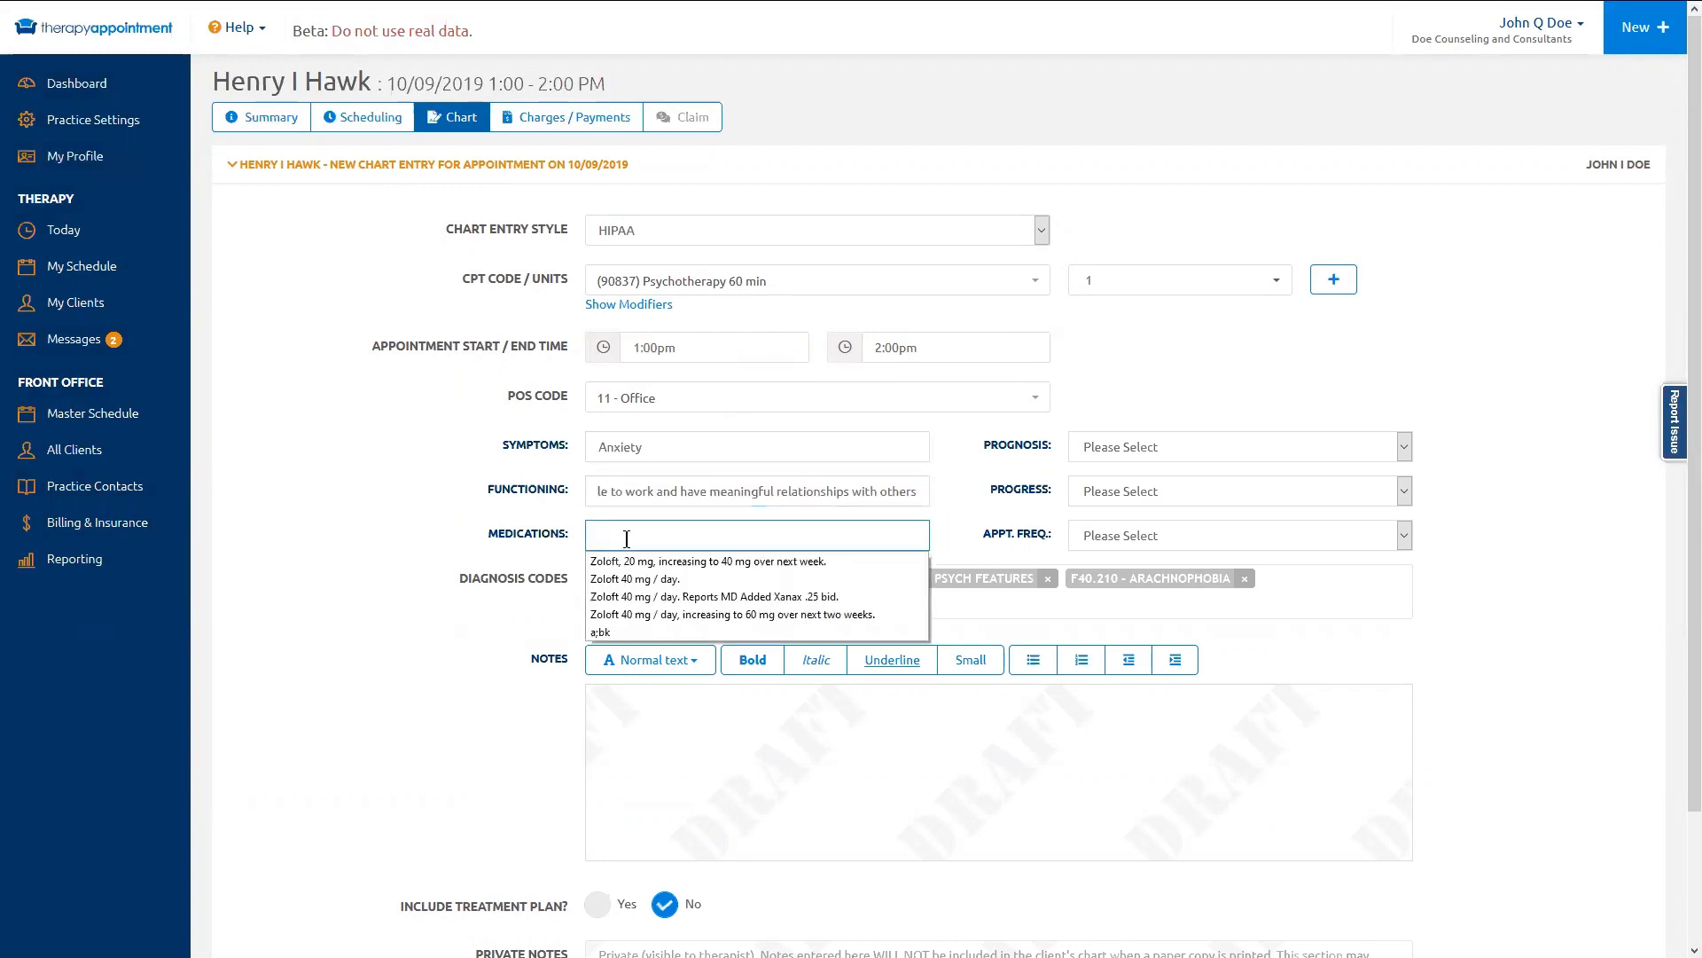
pyautogui.click(631, 561)
# Step: Set the prognosis to Fair, the progress to Stable and the appointment frequency to 2x/week
pyautogui.click(1129, 450)
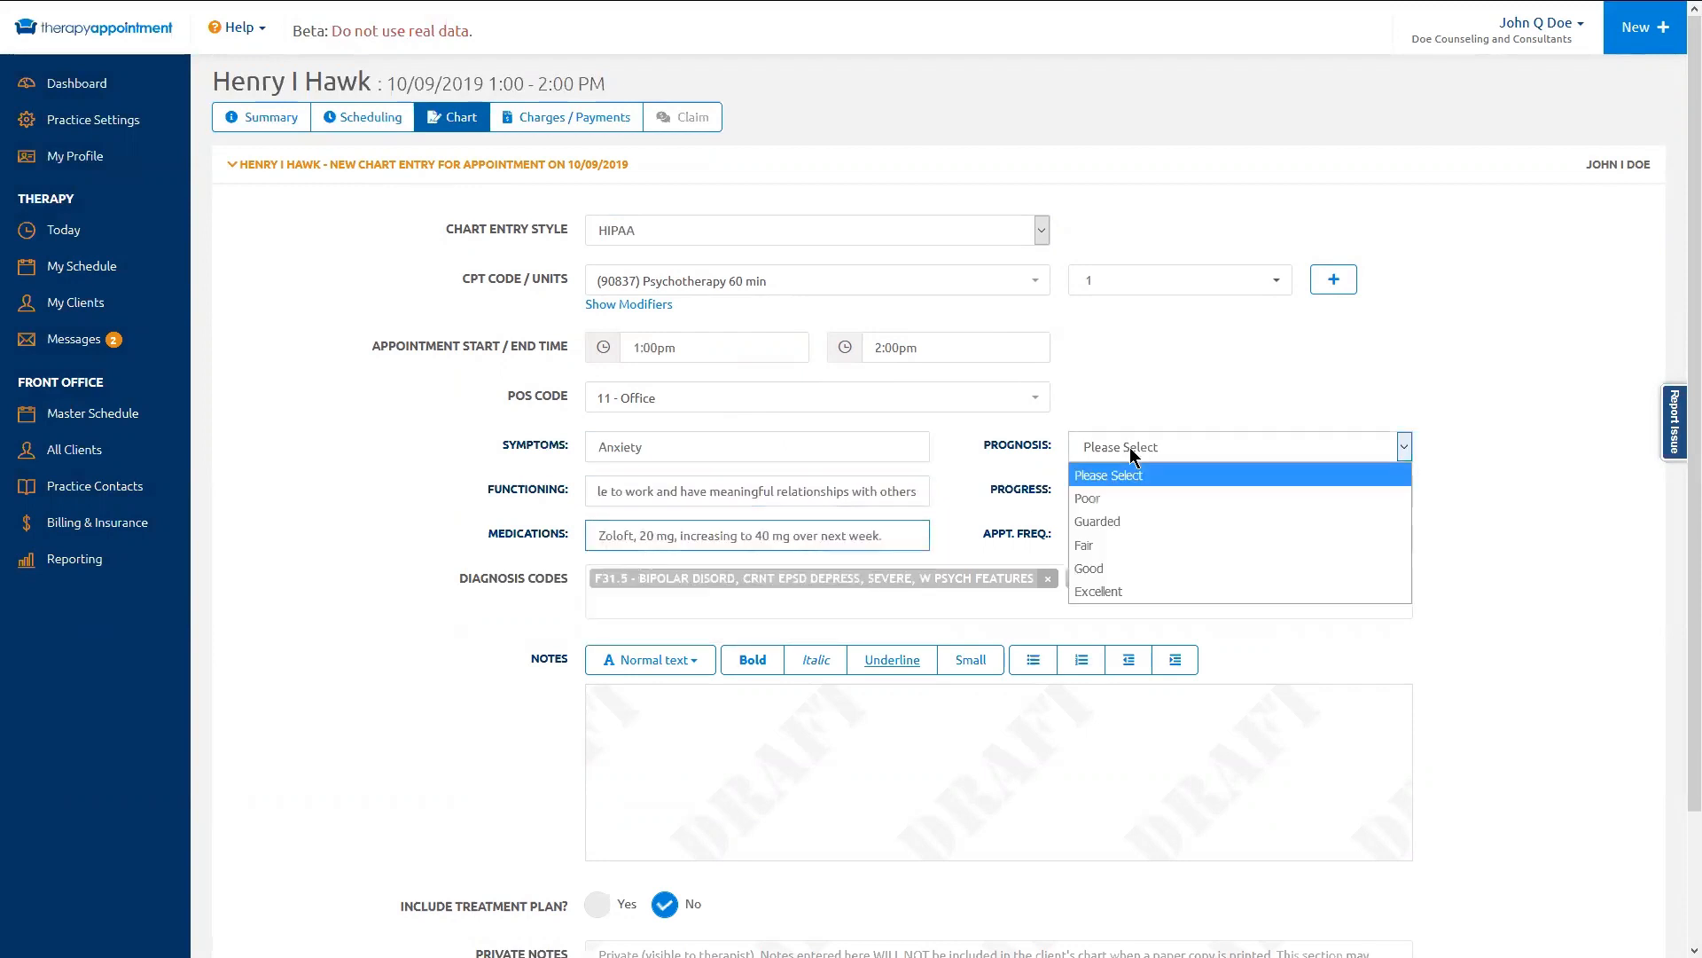
pyautogui.click(1110, 543)
pyautogui.click(1120, 493)
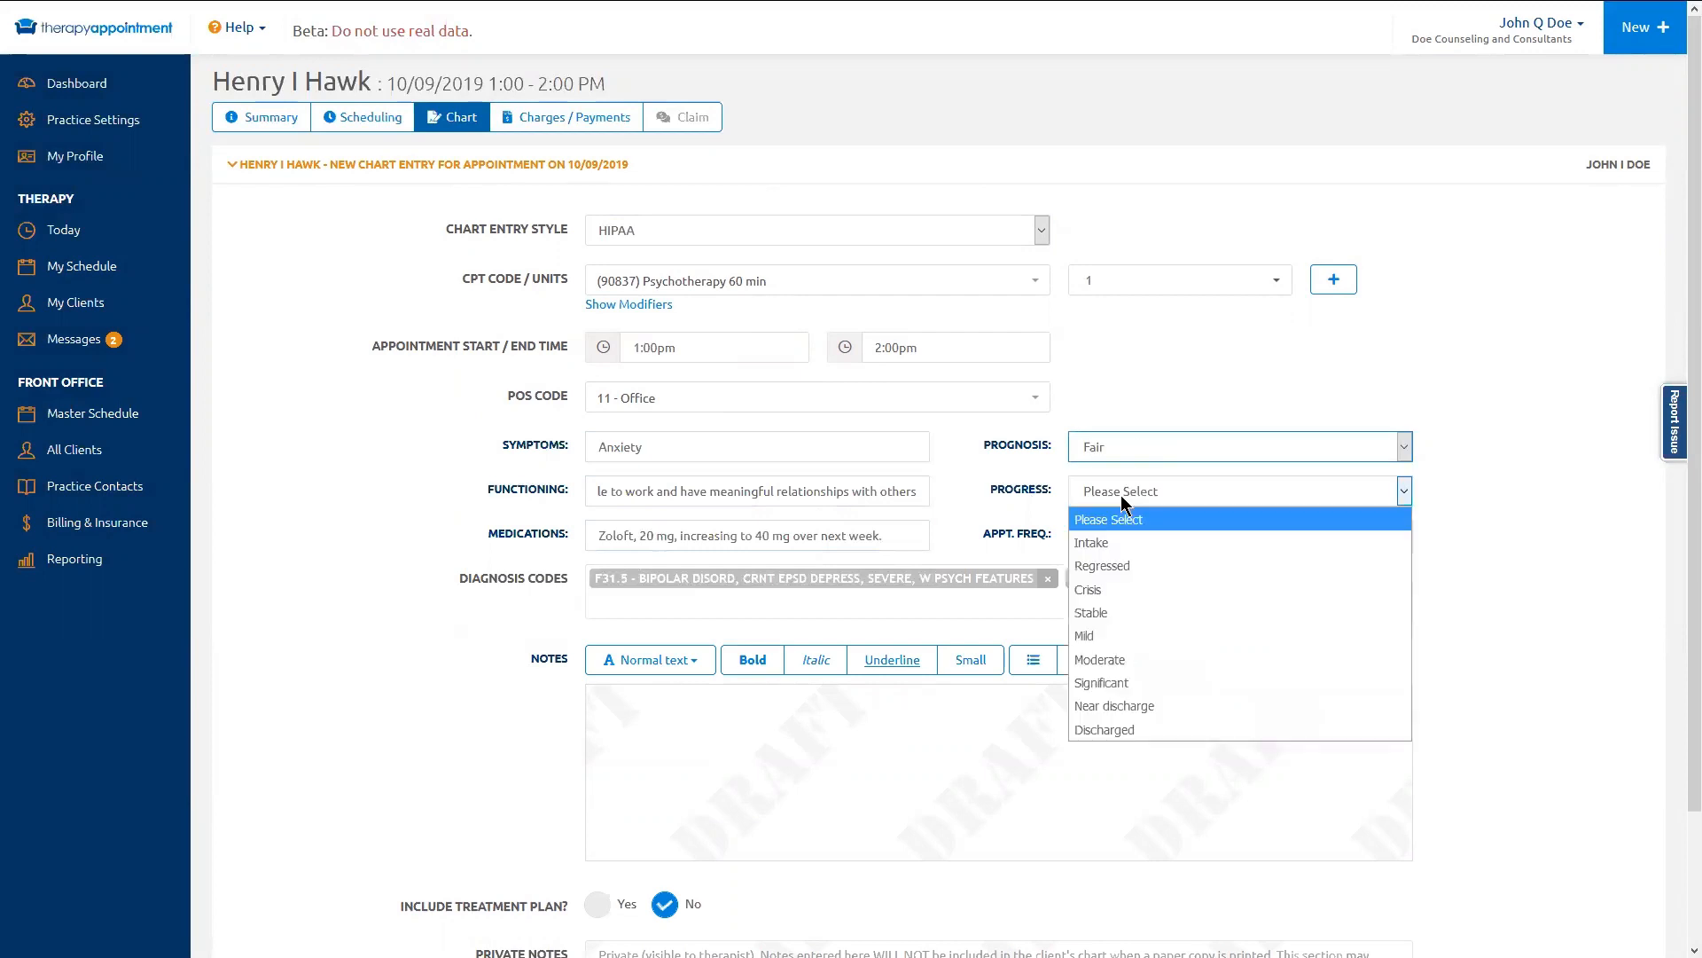
pyautogui.click(1099, 607)
pyautogui.click(1128, 544)
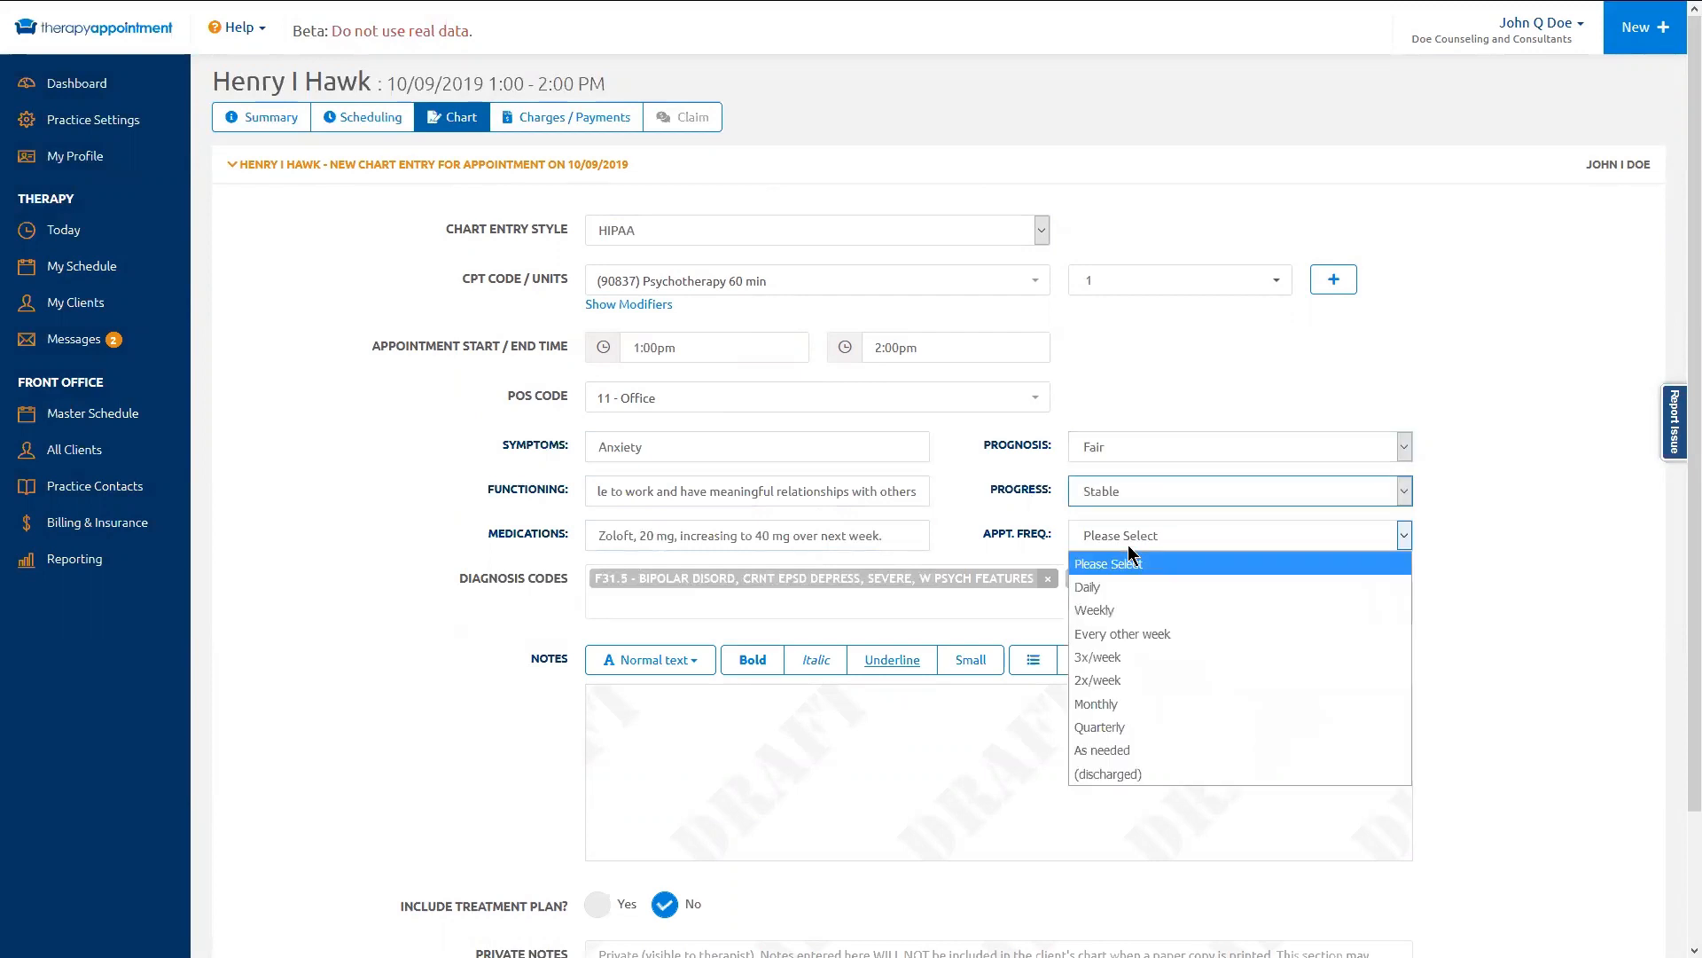
pyautogui.click(1109, 676)
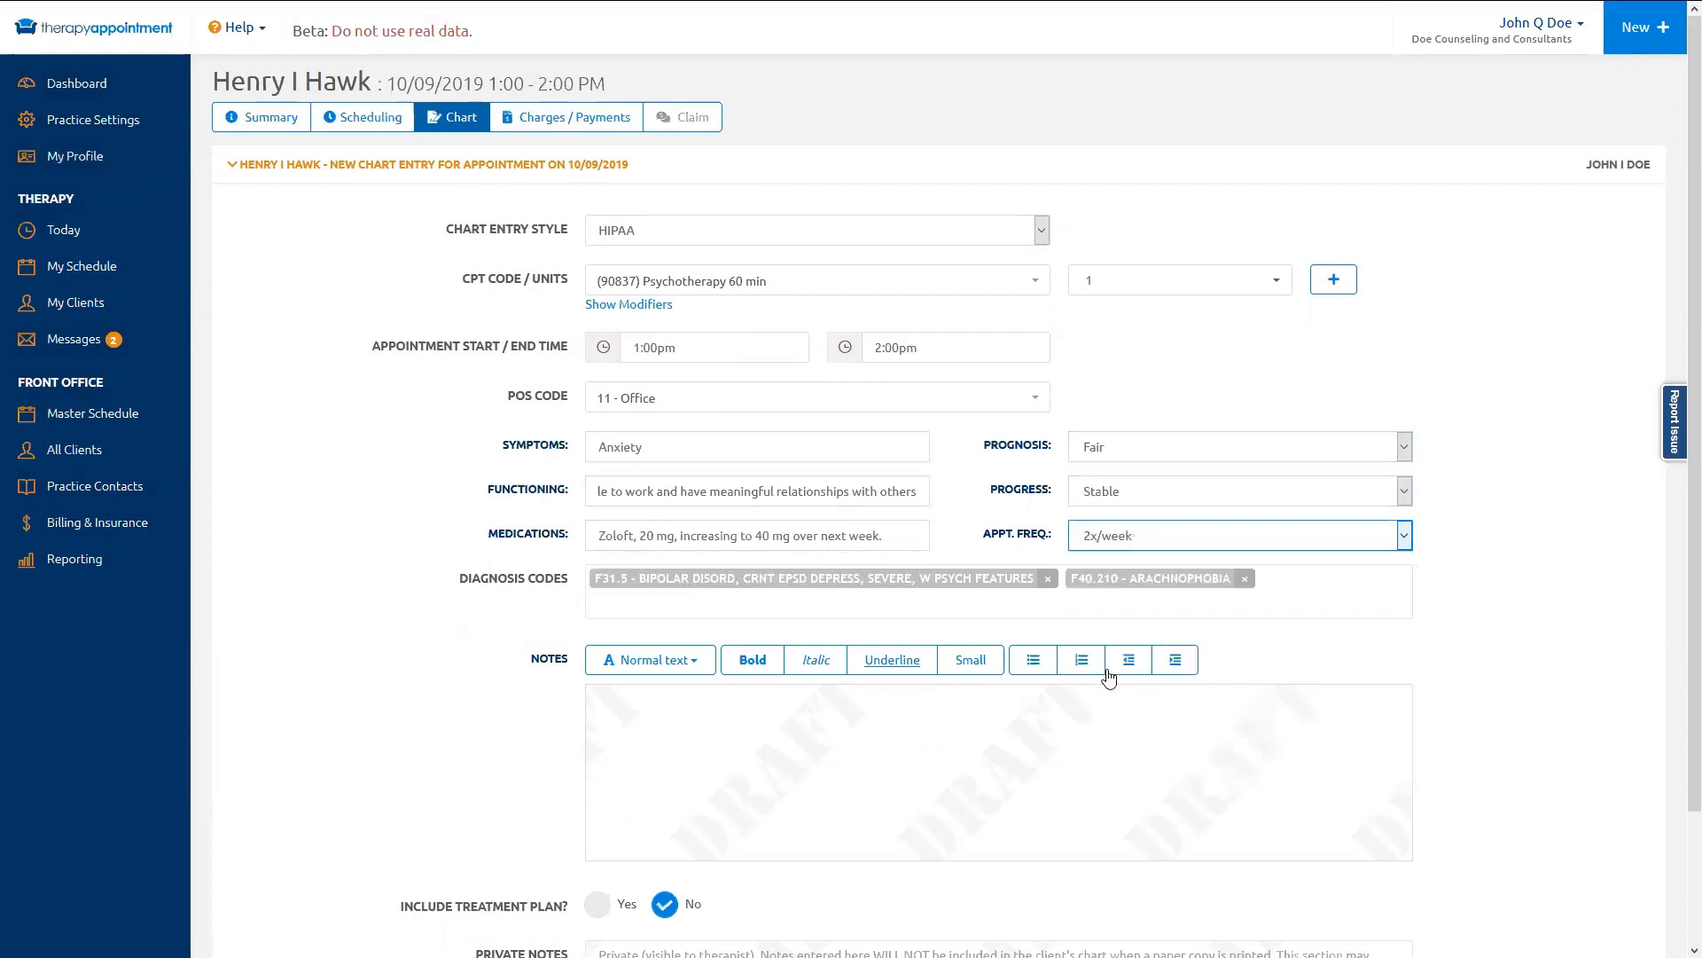
# Step: Enter "b lajb labj albj albj" as the chart notes, include the treatment plan, and continue to the finalization preview
pyautogui.scroll(-3, 1108, 676)
pyautogui.click(733, 580)
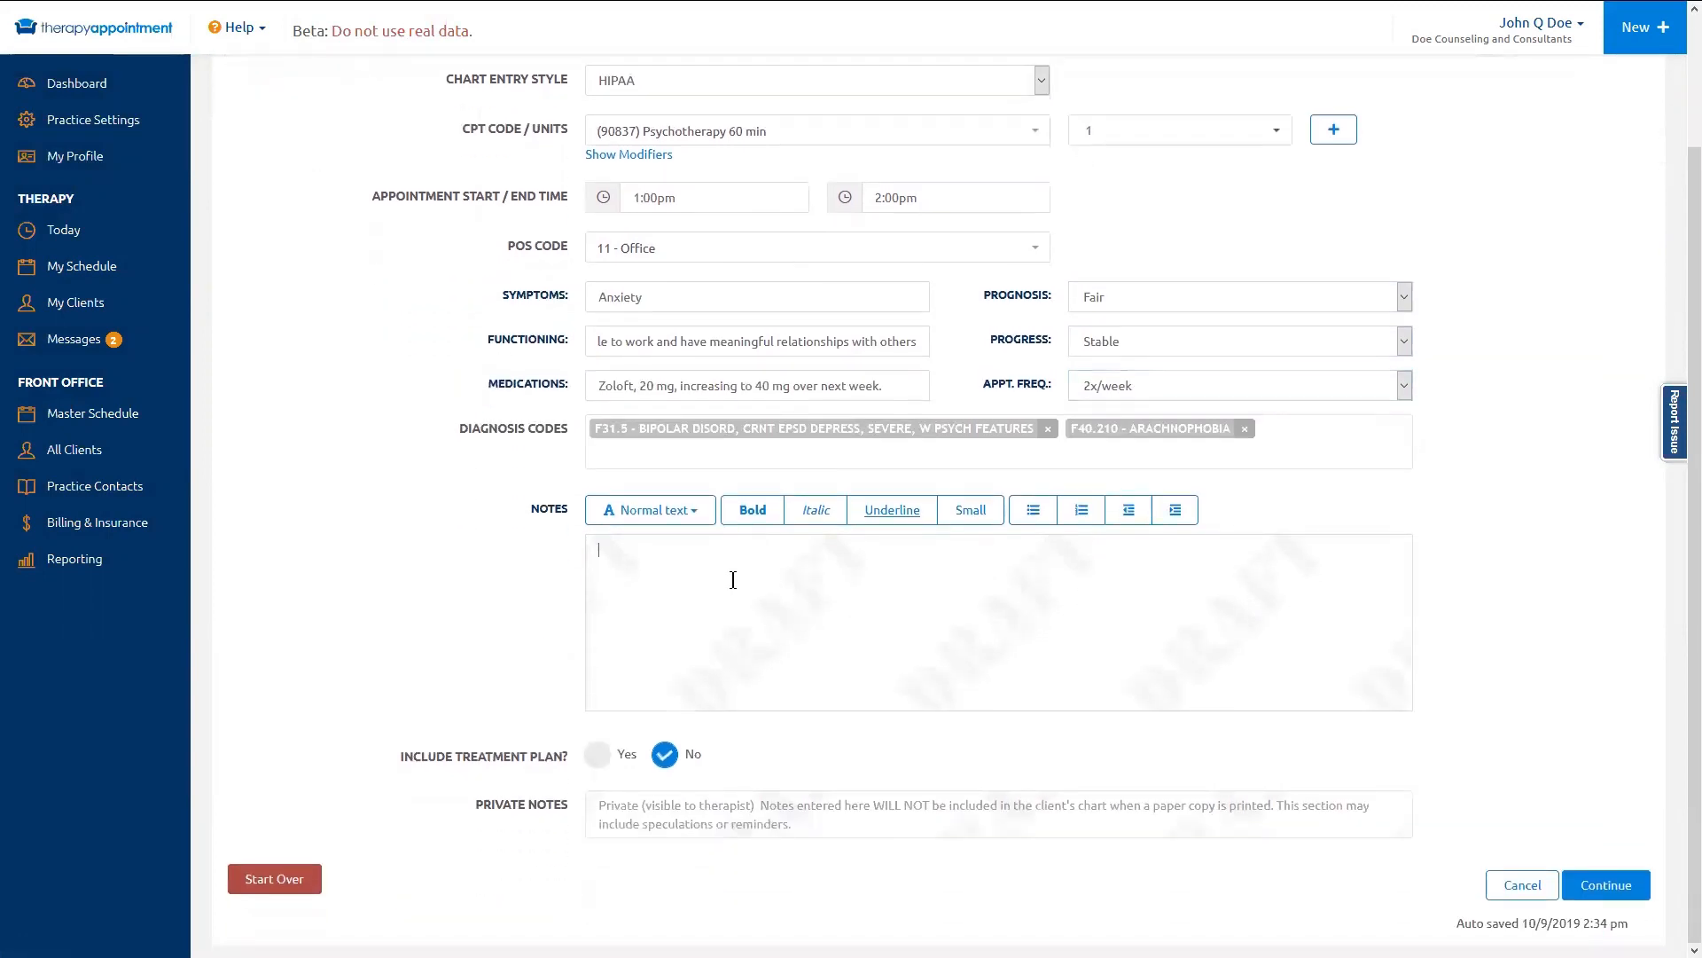
pyautogui.write('b lajb labj albj albj')
pyautogui.click(598, 754)
pyautogui.scroll(-3, 672, 736)
pyautogui.scroll(-3, 674, 738)
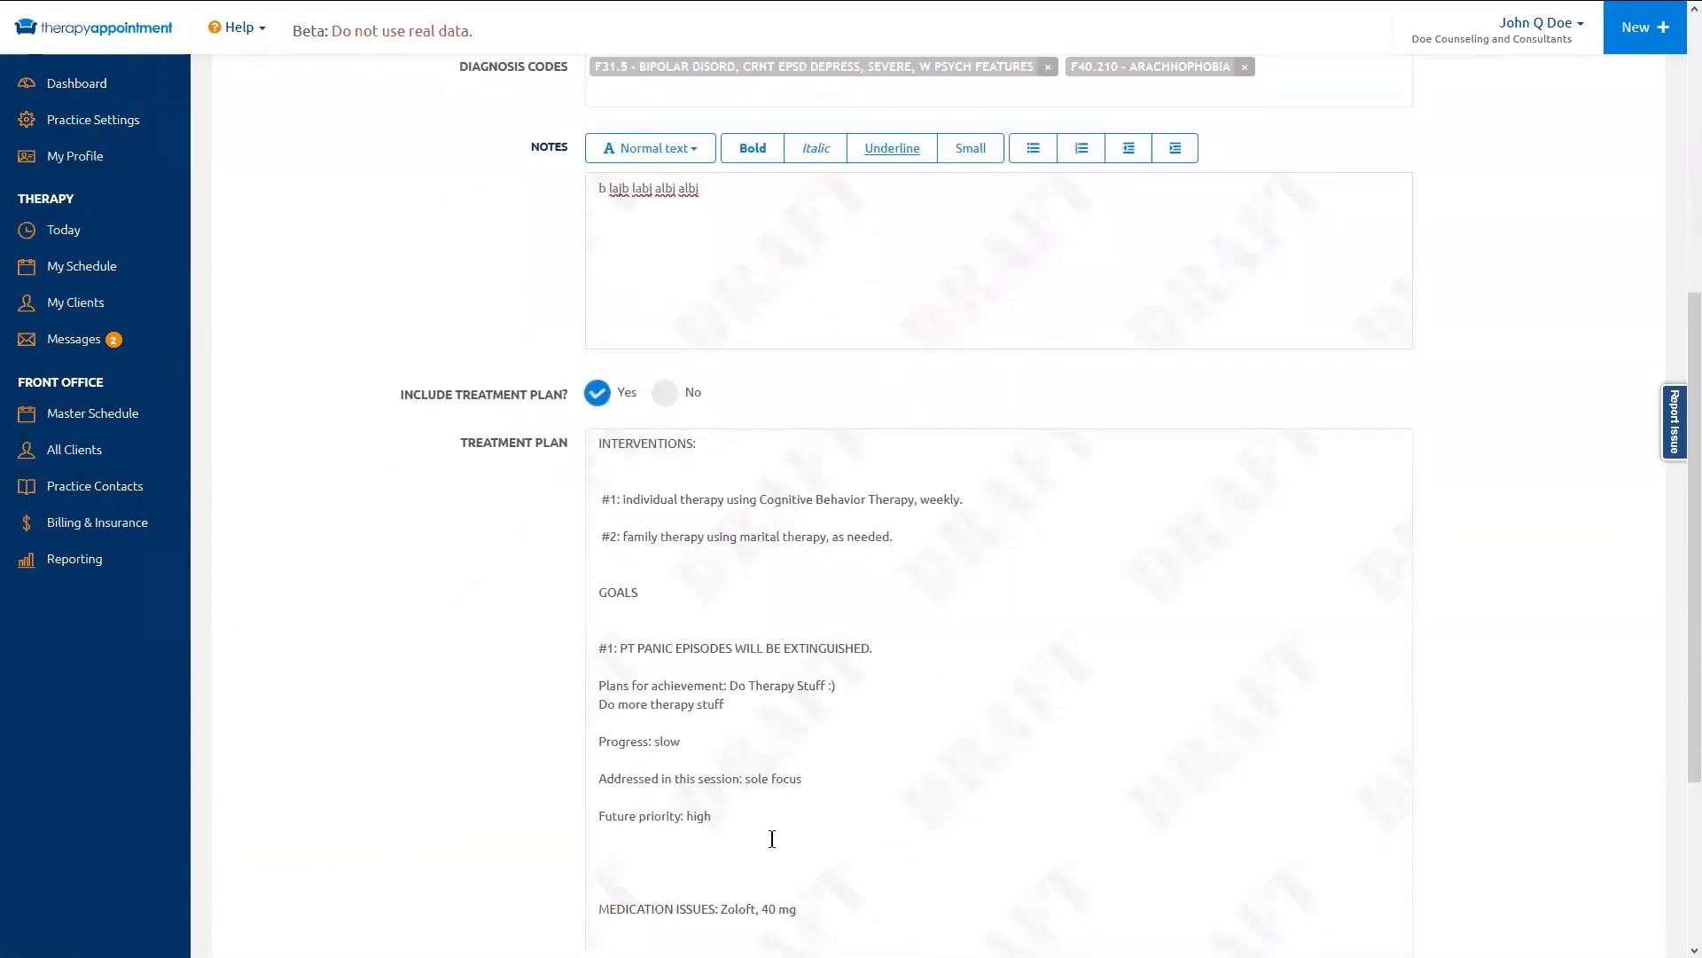
pyautogui.scroll(-5, 772, 838)
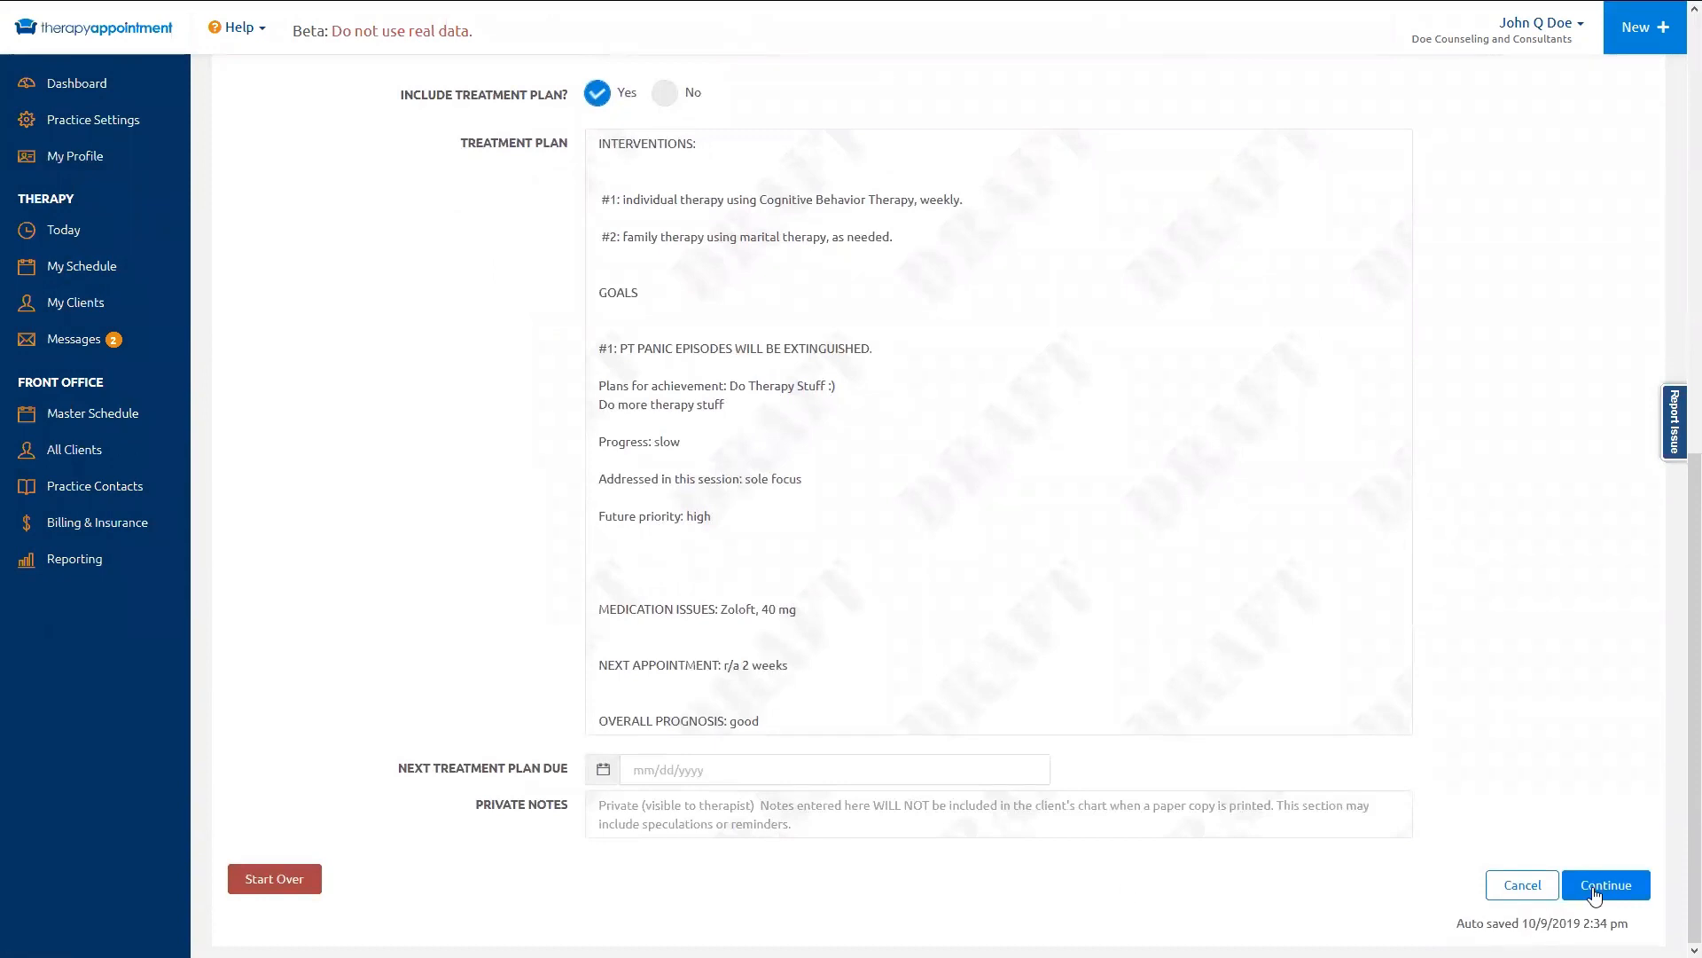
pyautogui.click(1593, 888)
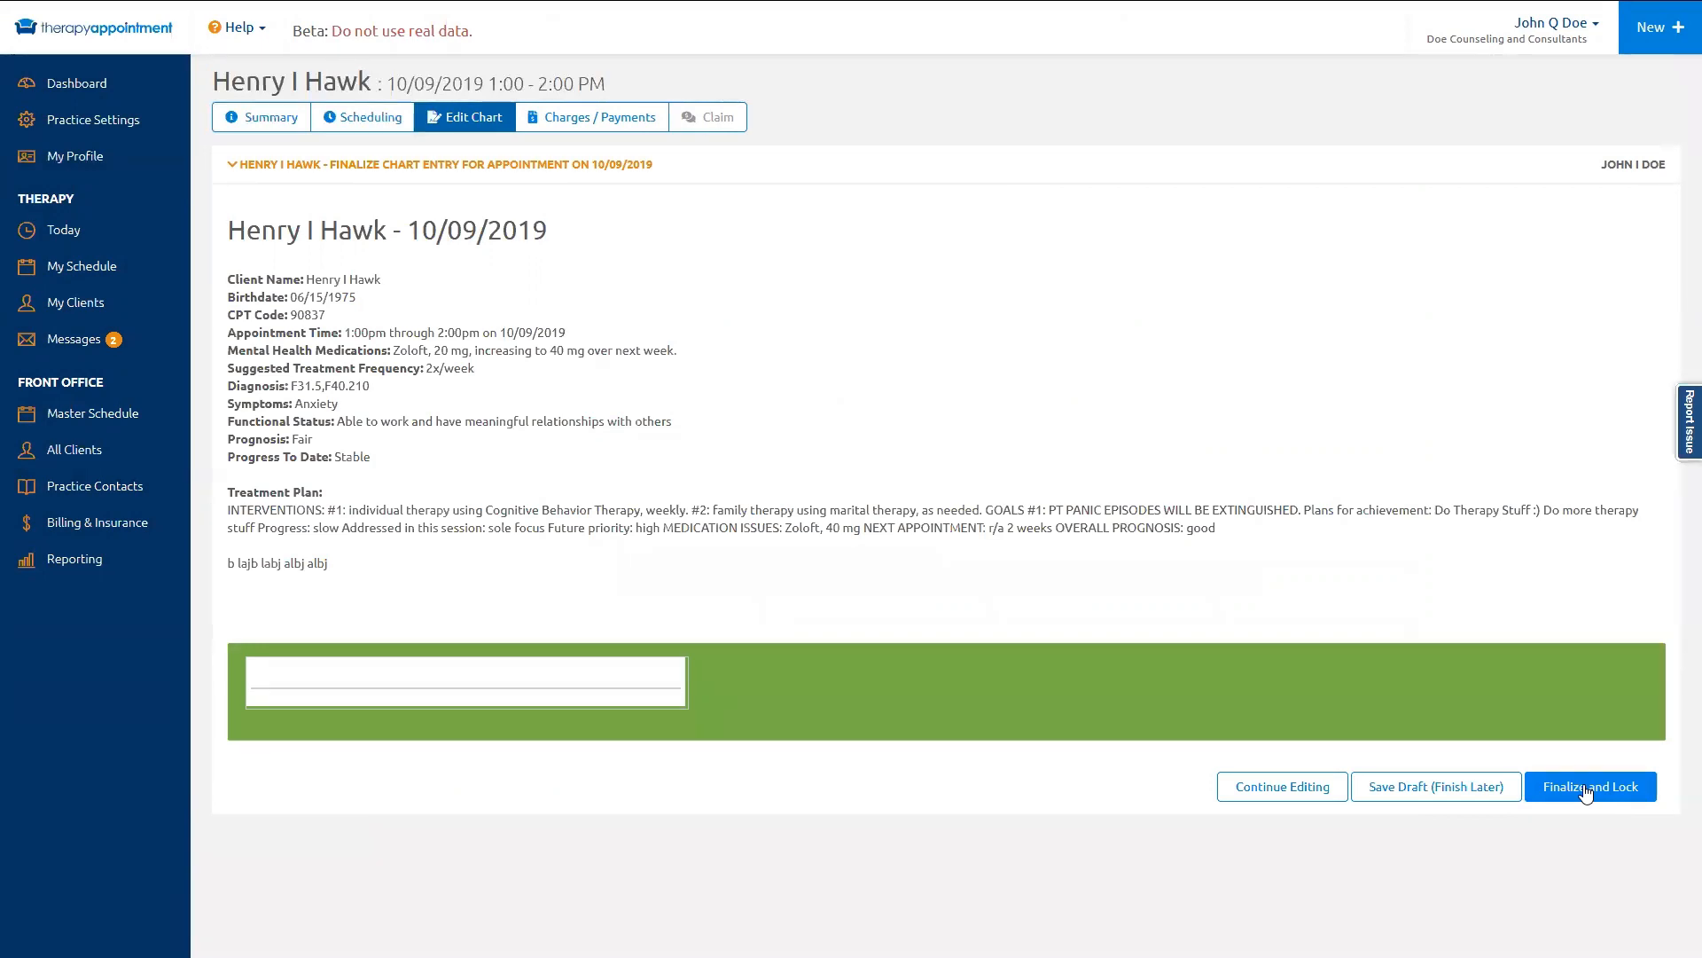
# Step: Return to editing the draft chart entry and review the available chart styles, templates and previous chart note, keeping the HIPAA style
pyautogui.click(1281, 799)
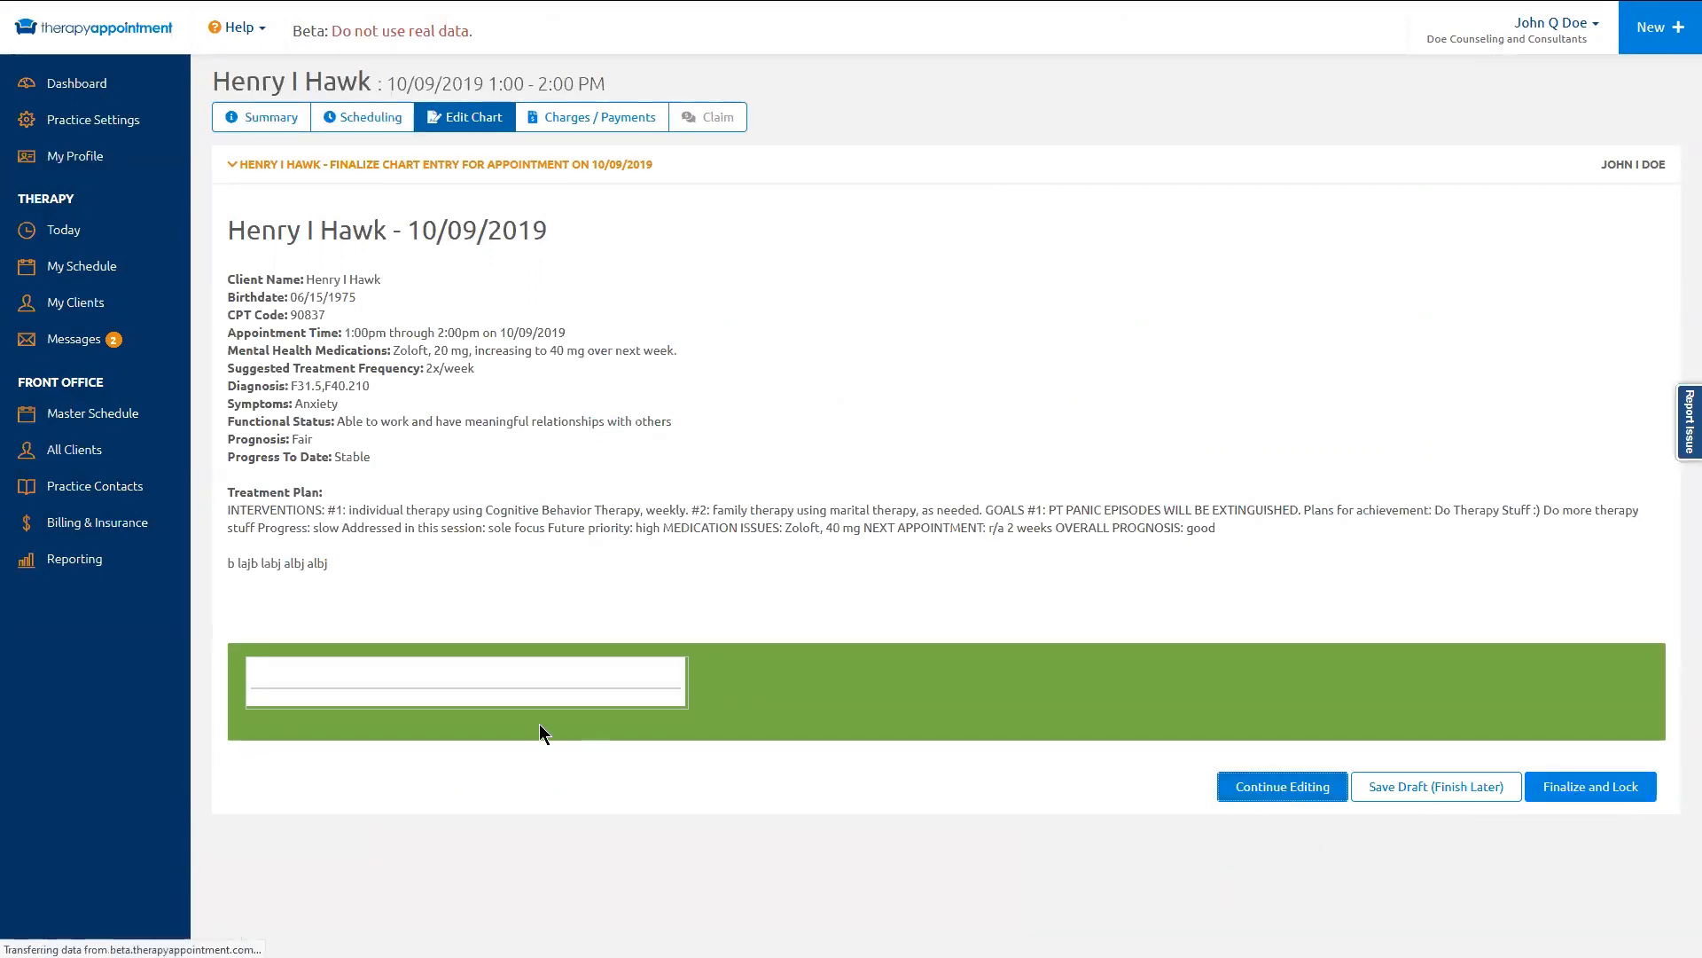
pyautogui.click(843, 230)
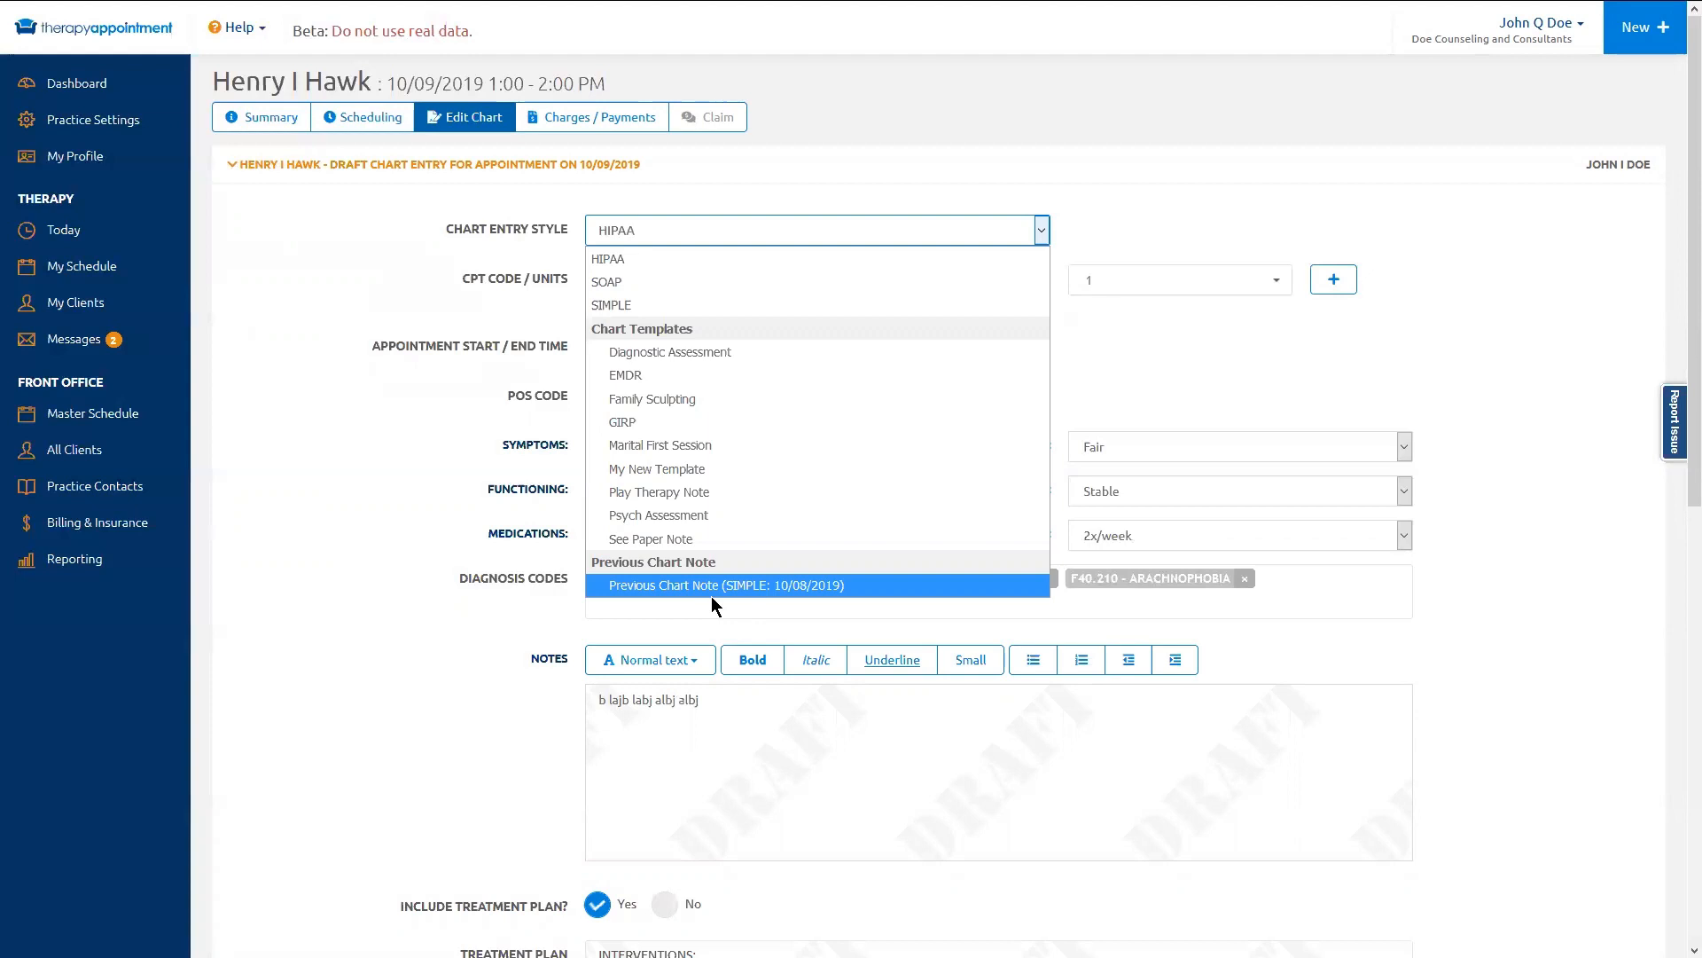
pyautogui.click(1130, 221)
pyautogui.scroll(-4, 874, 534)
pyautogui.scroll(3, 875, 534)
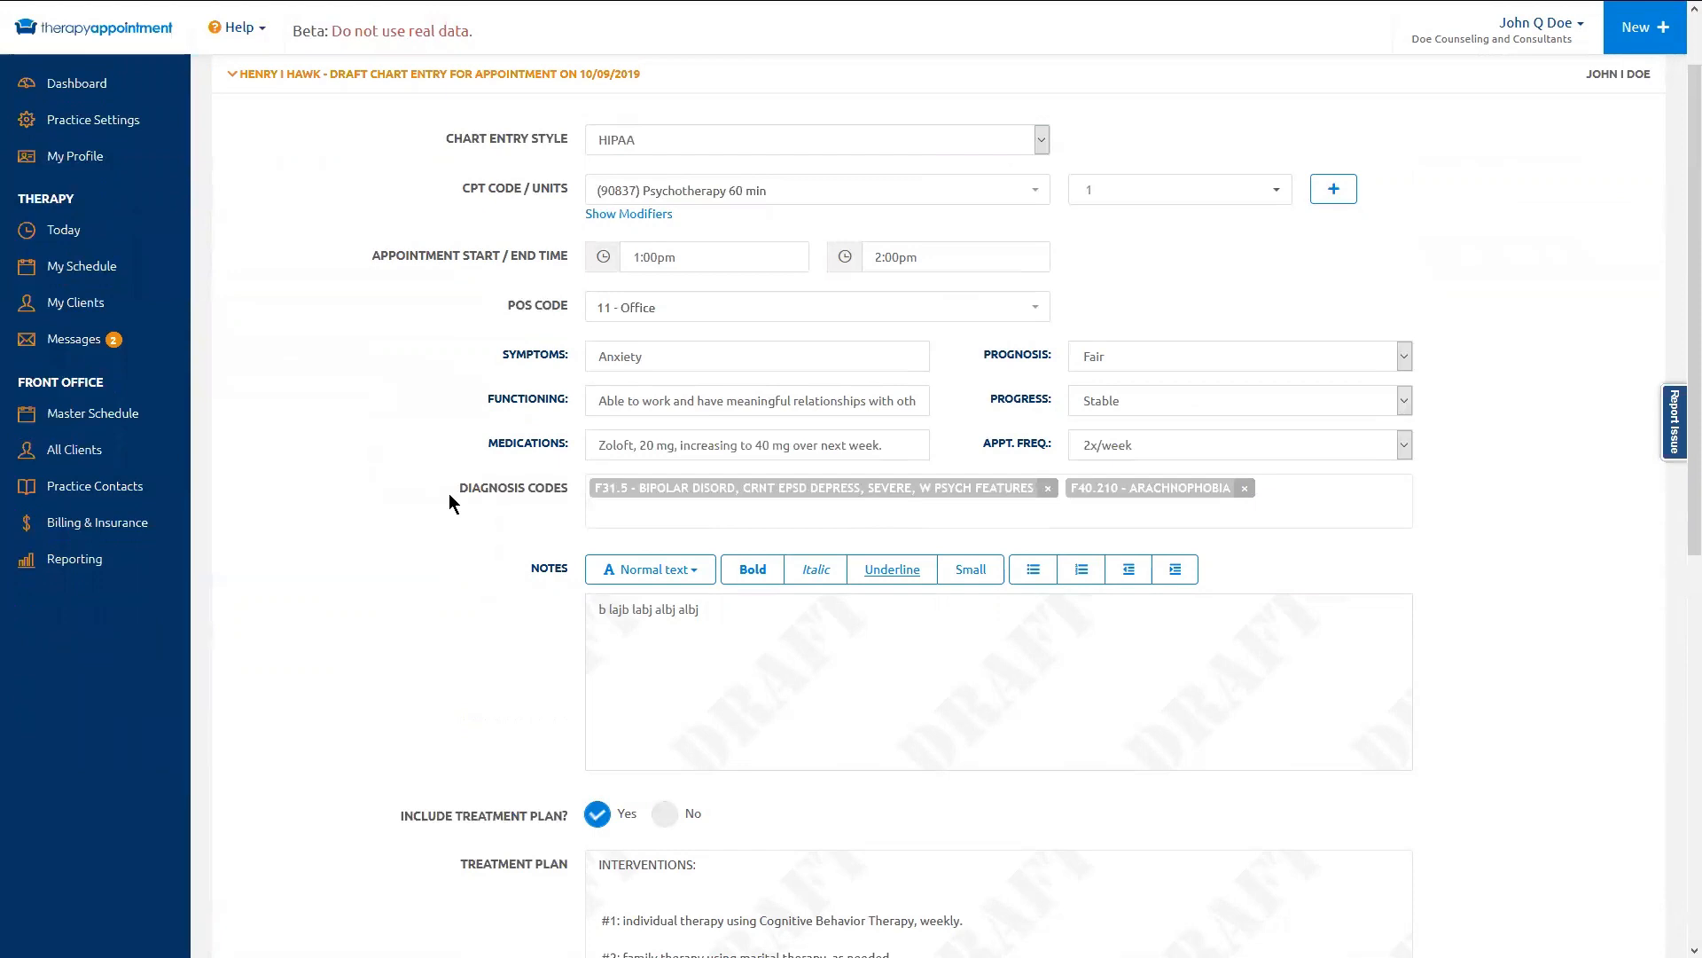
pyautogui.press('F11')
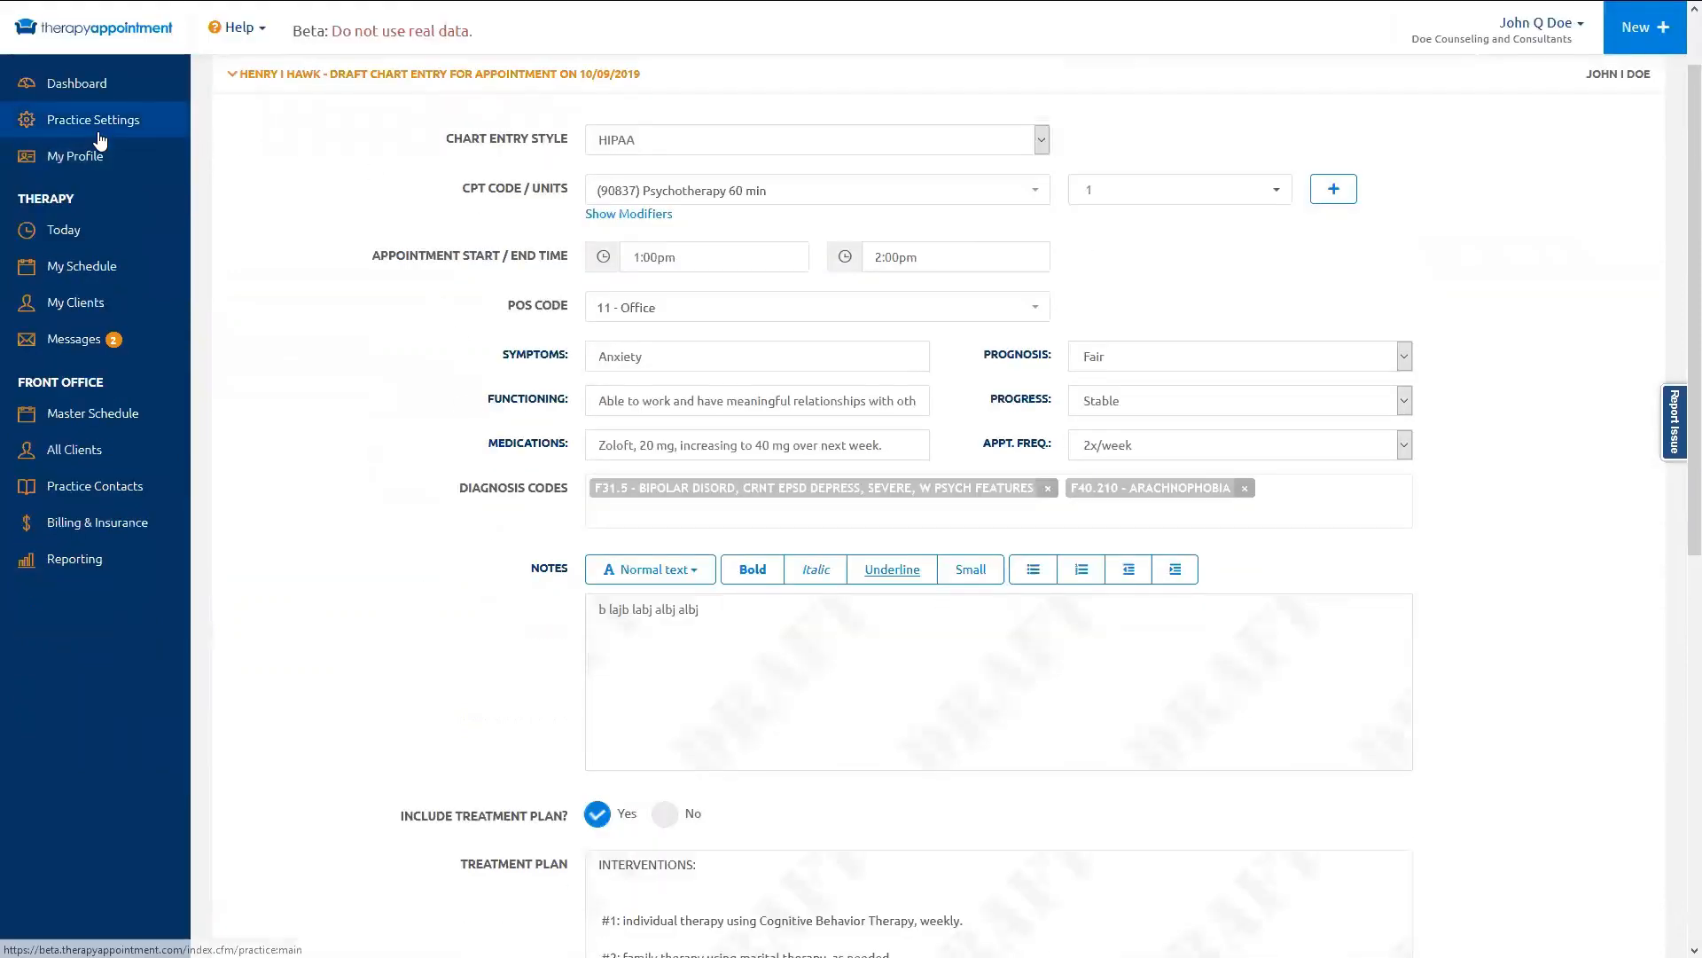
# Step: View the general practice settings and the client portal settings in the therapist's own profile
pyautogui.click(99, 133)
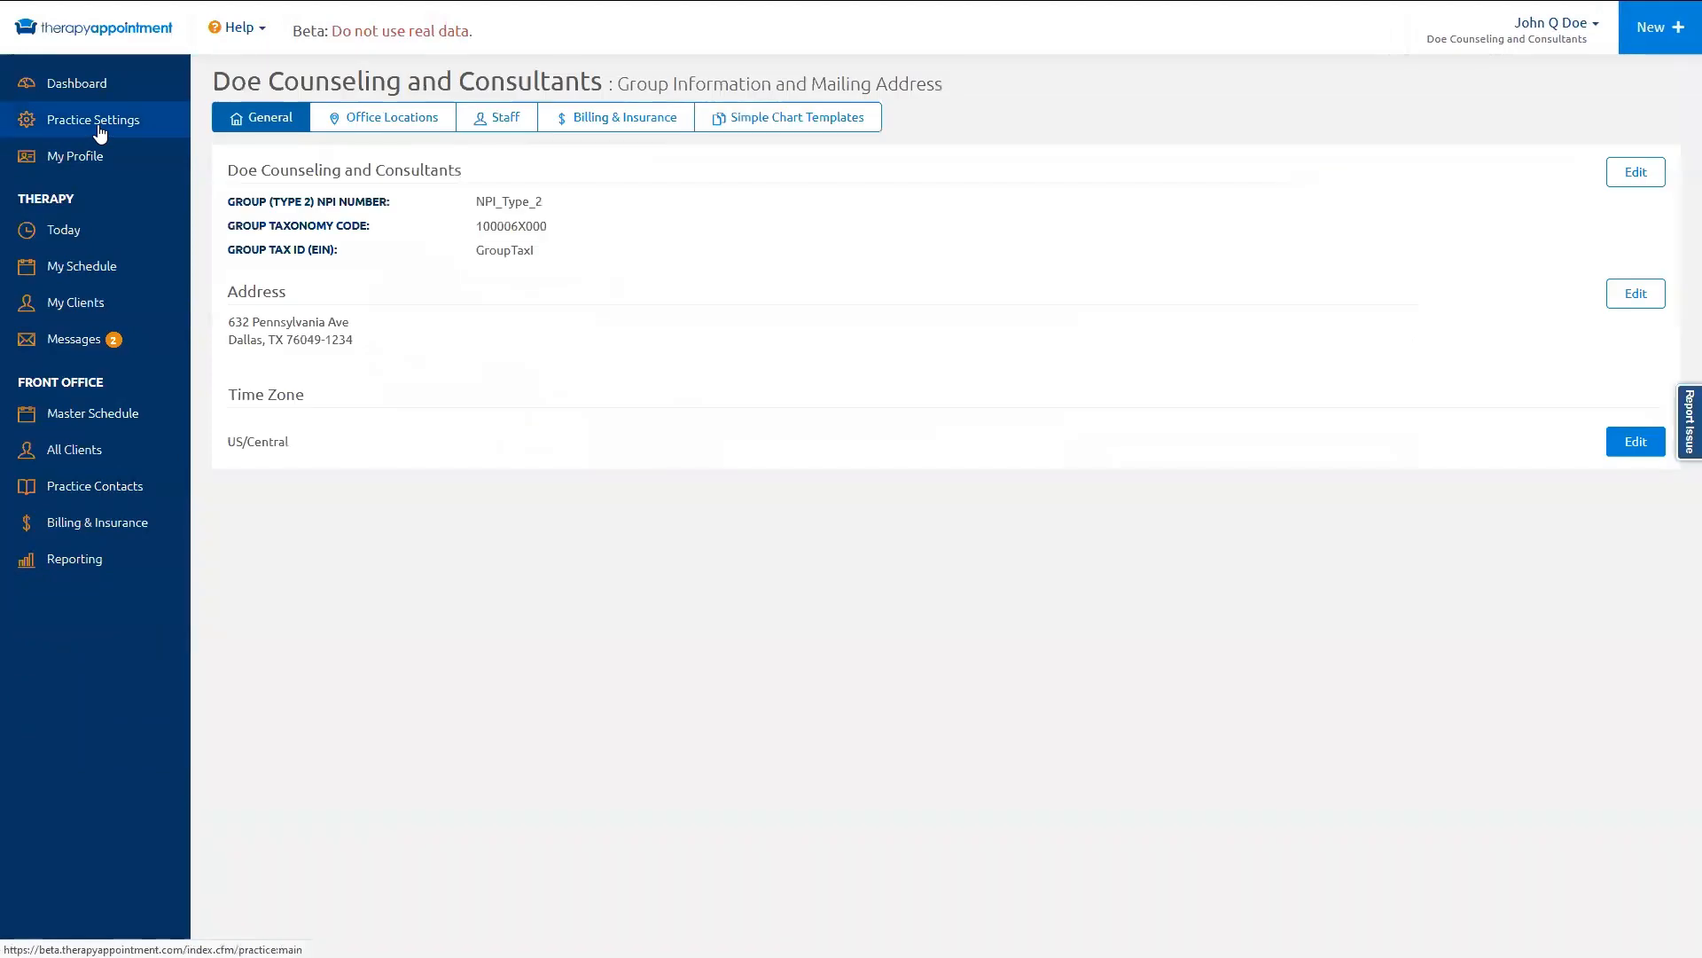
pyautogui.click(73, 155)
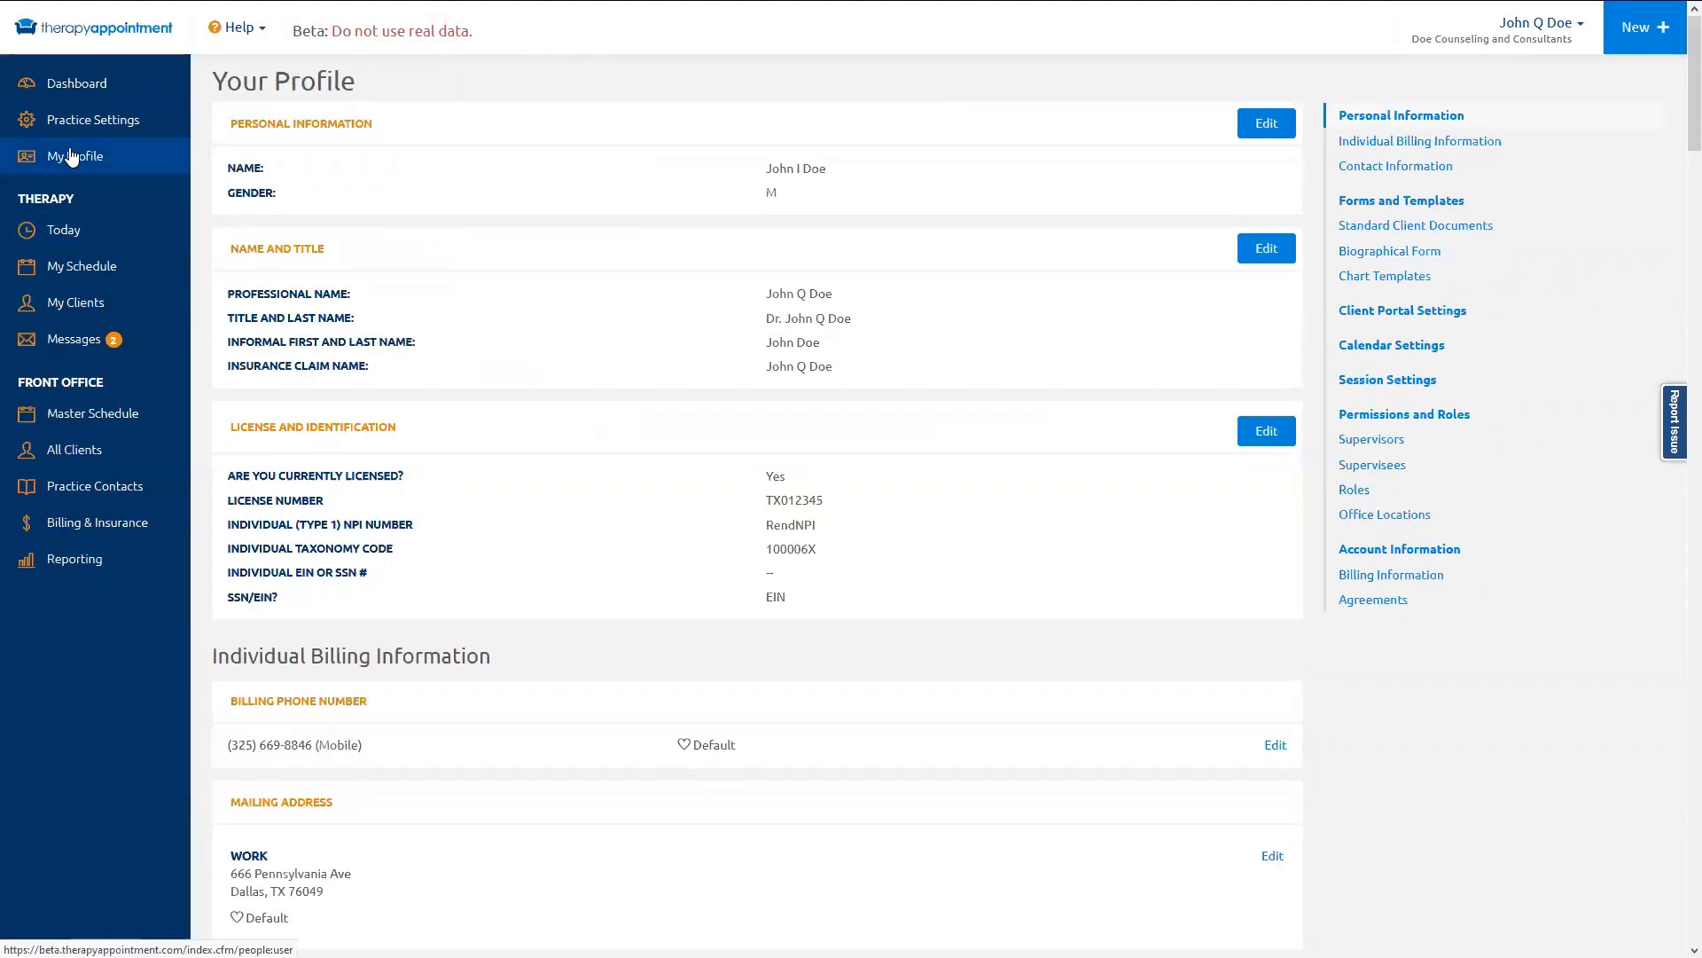
pyautogui.click(1381, 312)
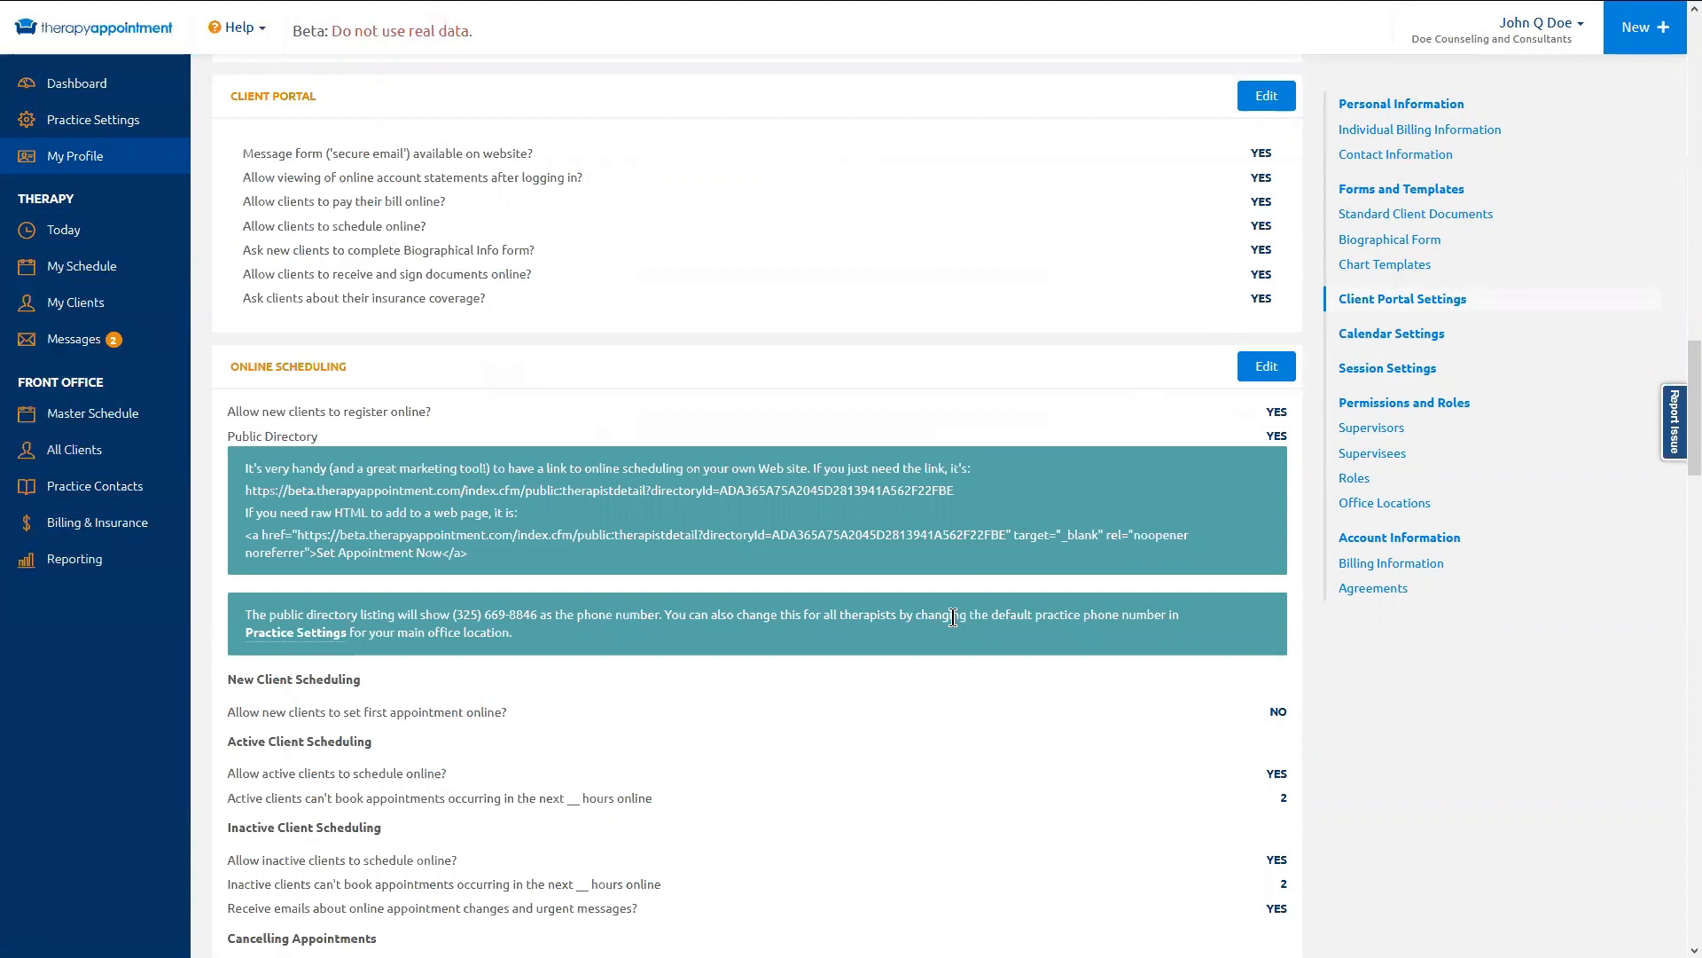
# Step: Review the online scheduling and appointment cancellation settings in the therapist's client portal settings
pyautogui.scroll(-1, 953, 617)
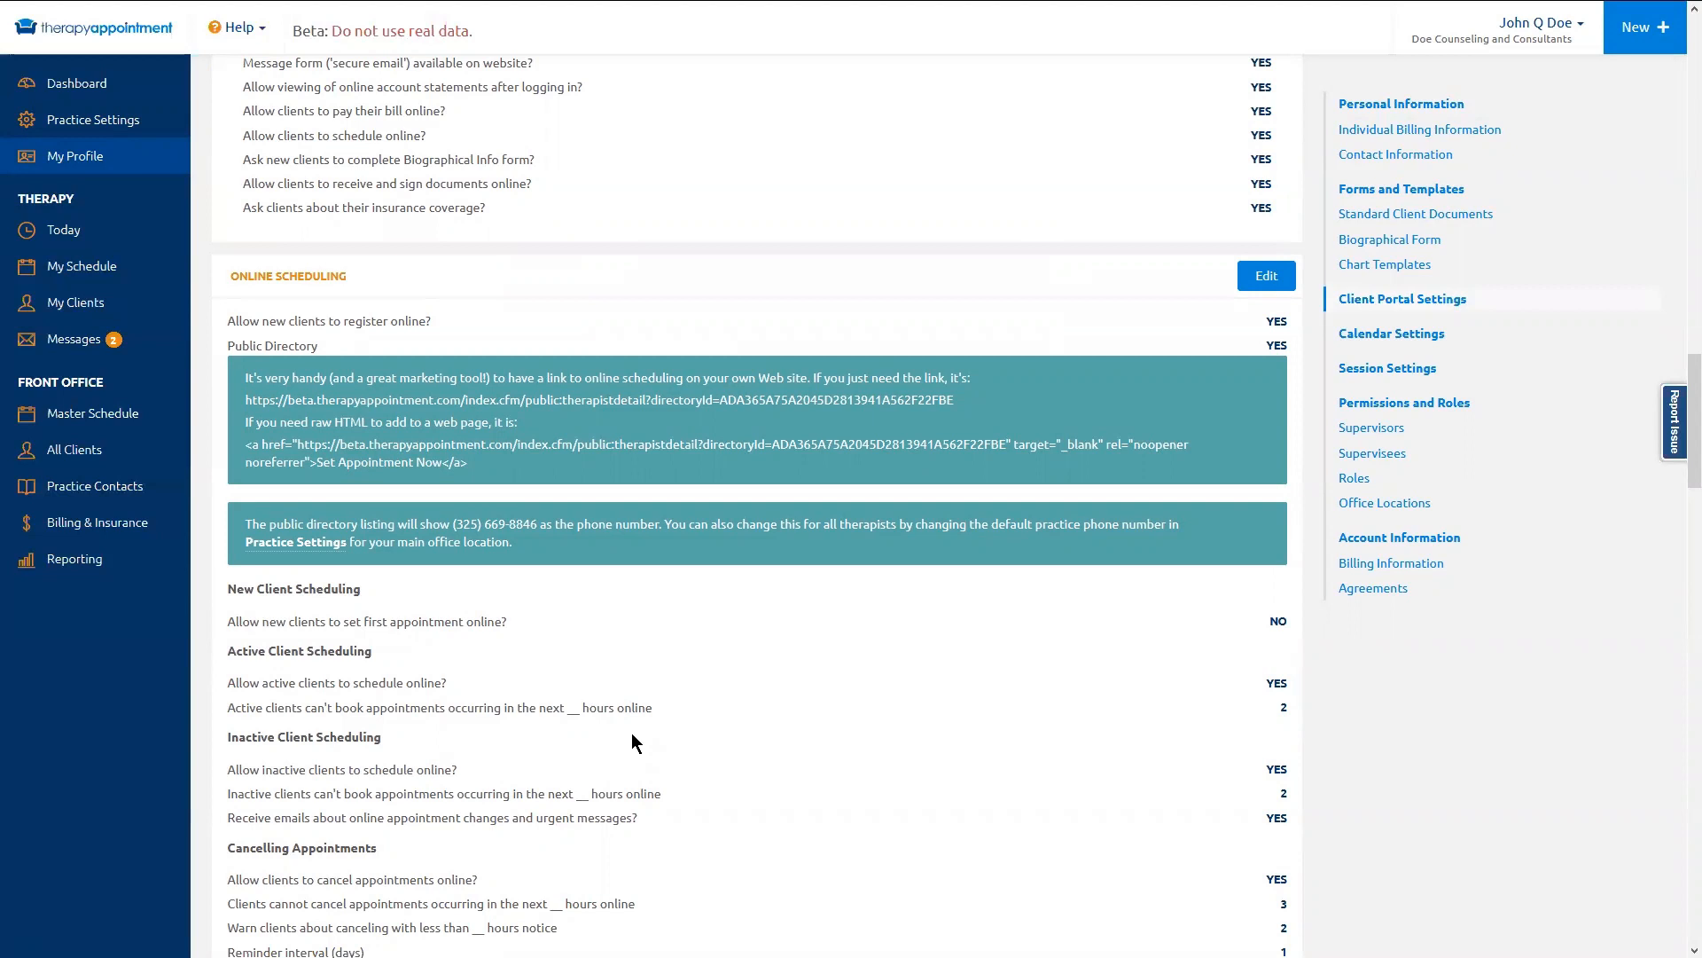
pyautogui.scroll(-2, 636, 734)
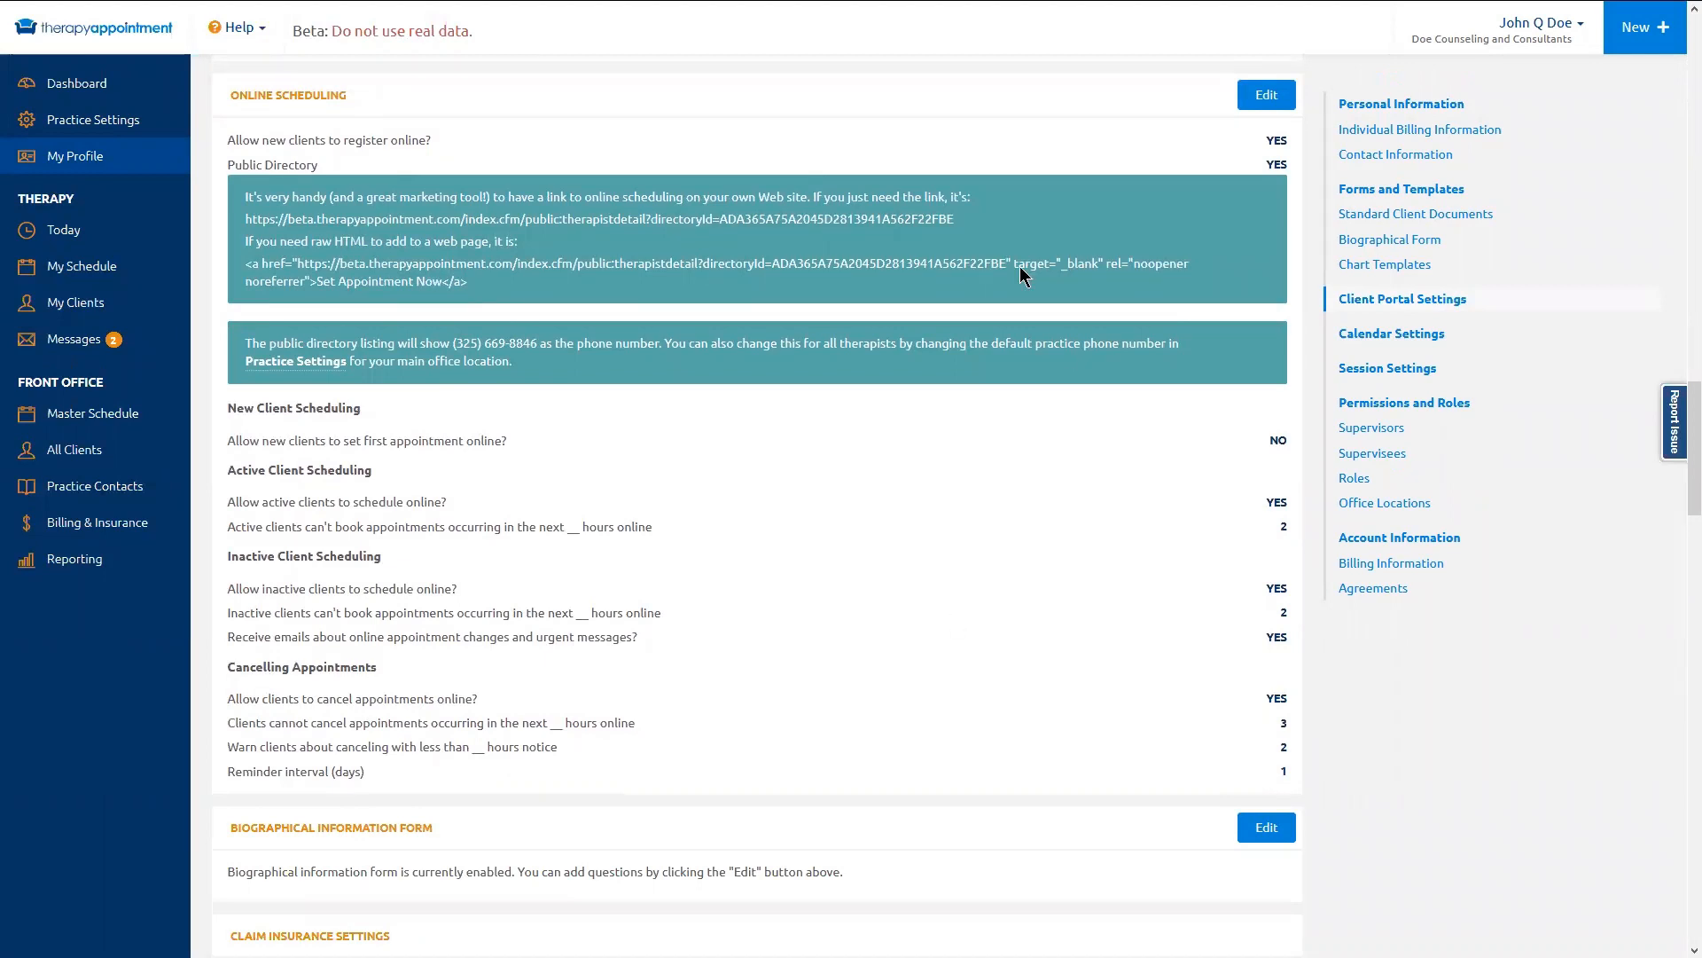
# Step: Switch to the other browser's login page and try to sign in with a saved client username and password
pyautogui.press('F11')
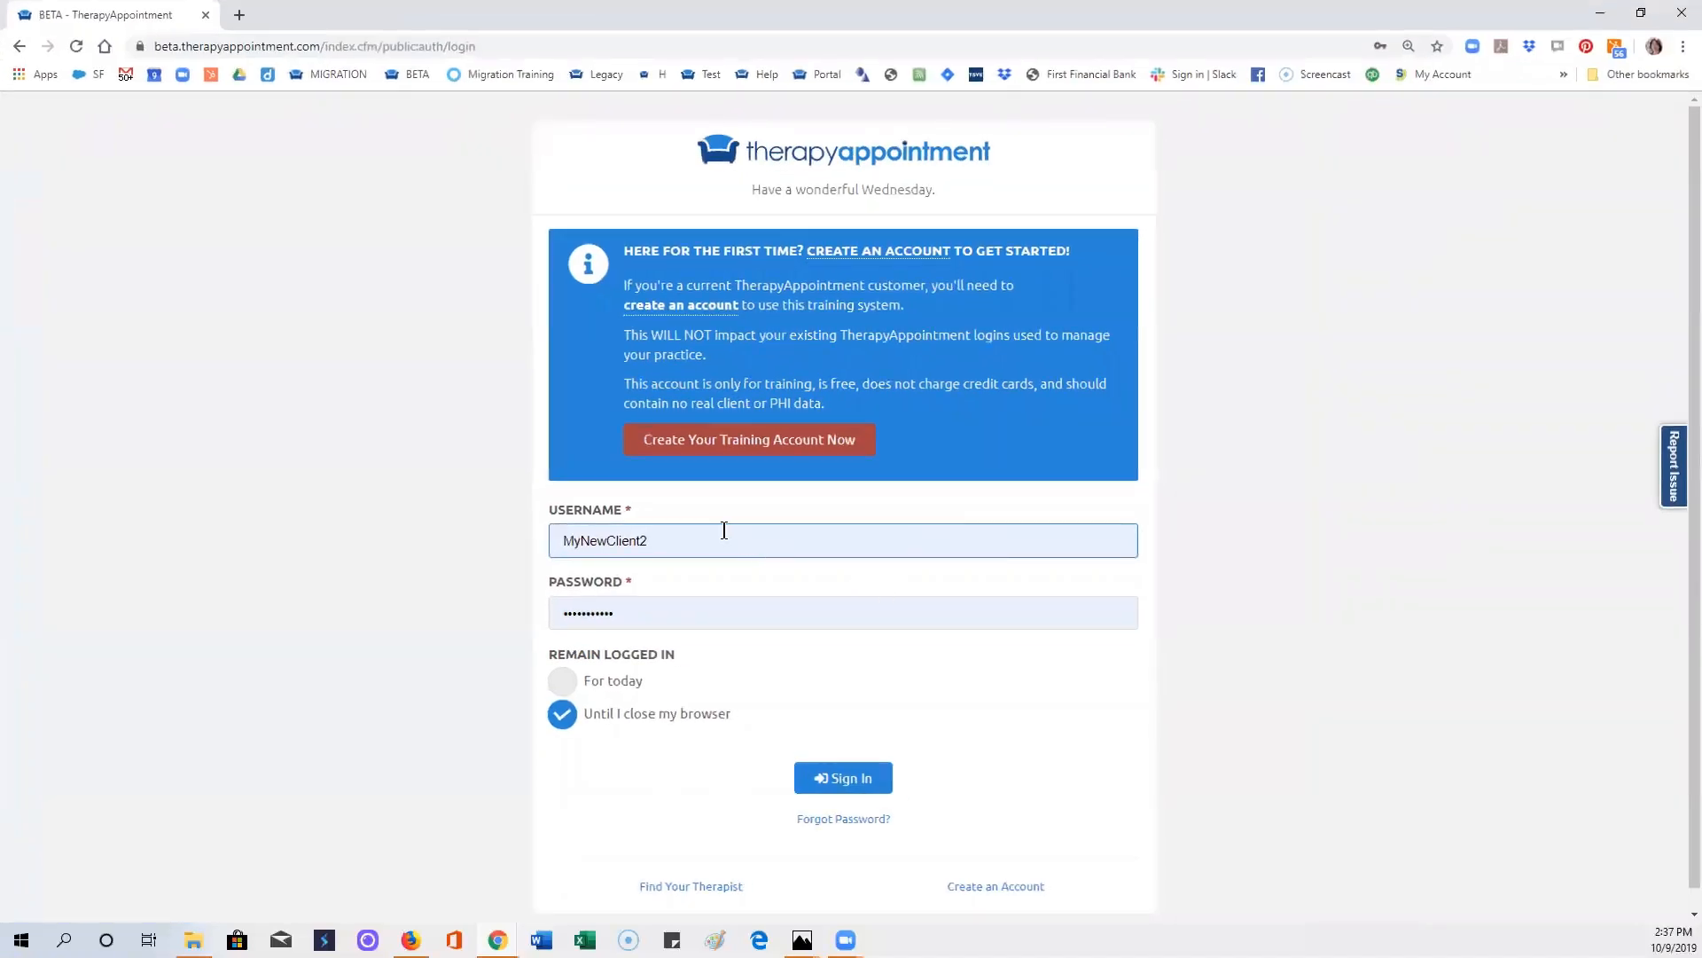
pyautogui.doubleClick(725, 530)
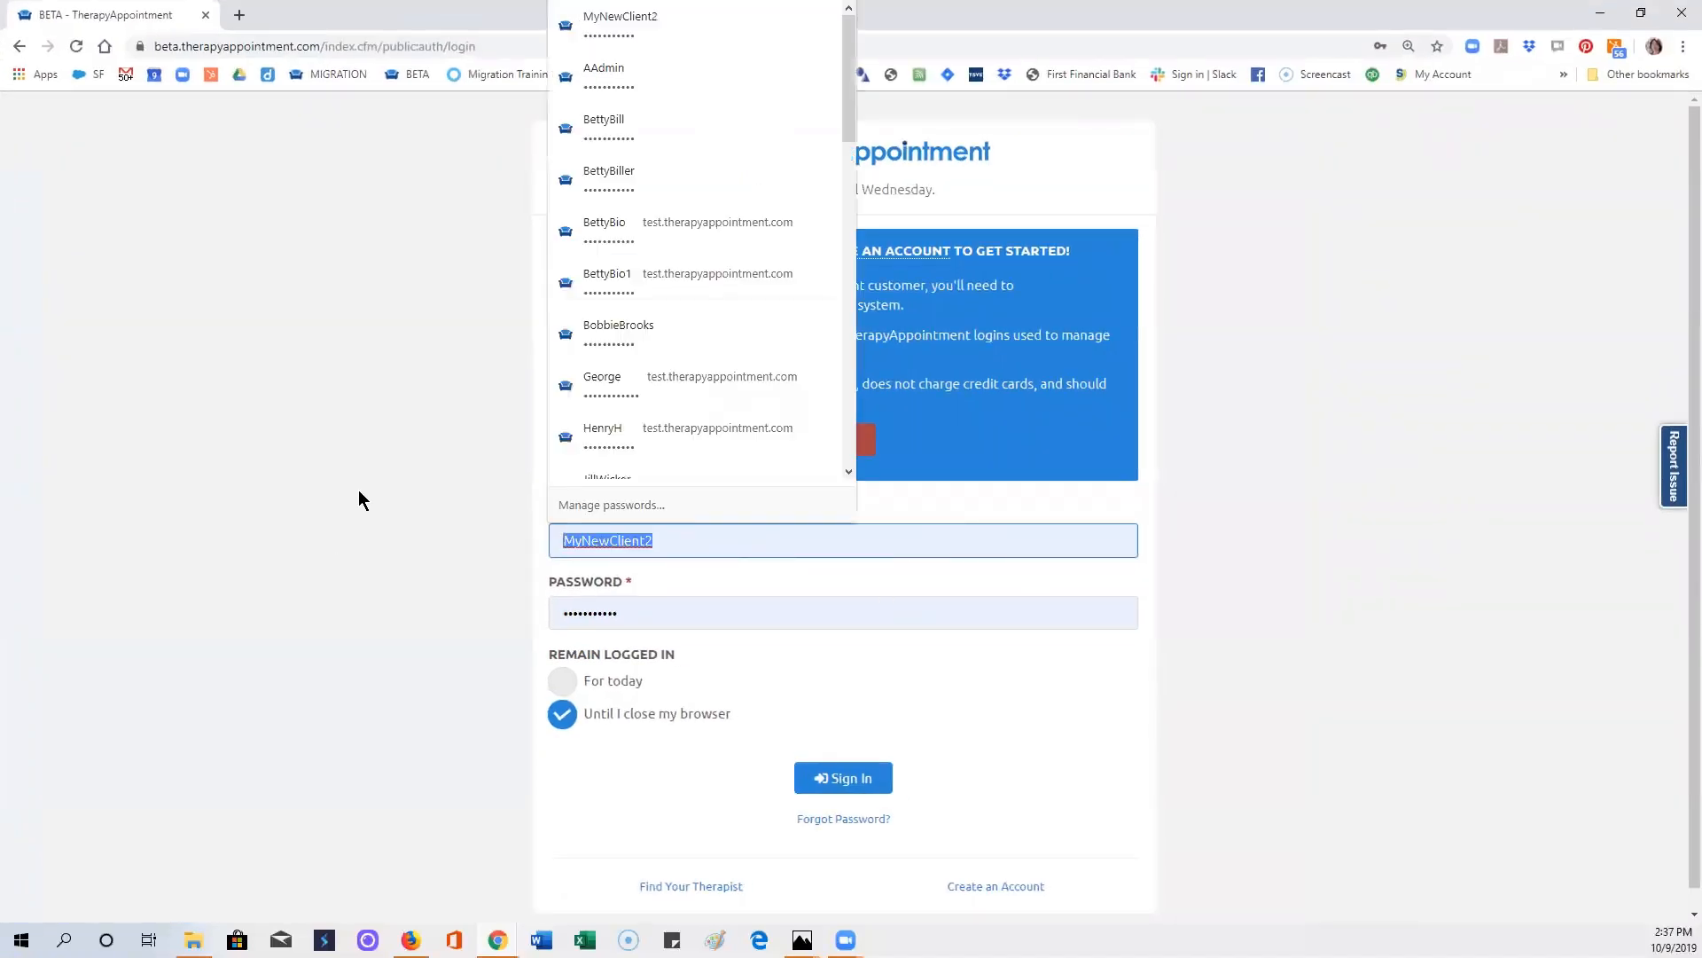
pyautogui.scroll(-3, 690, 434)
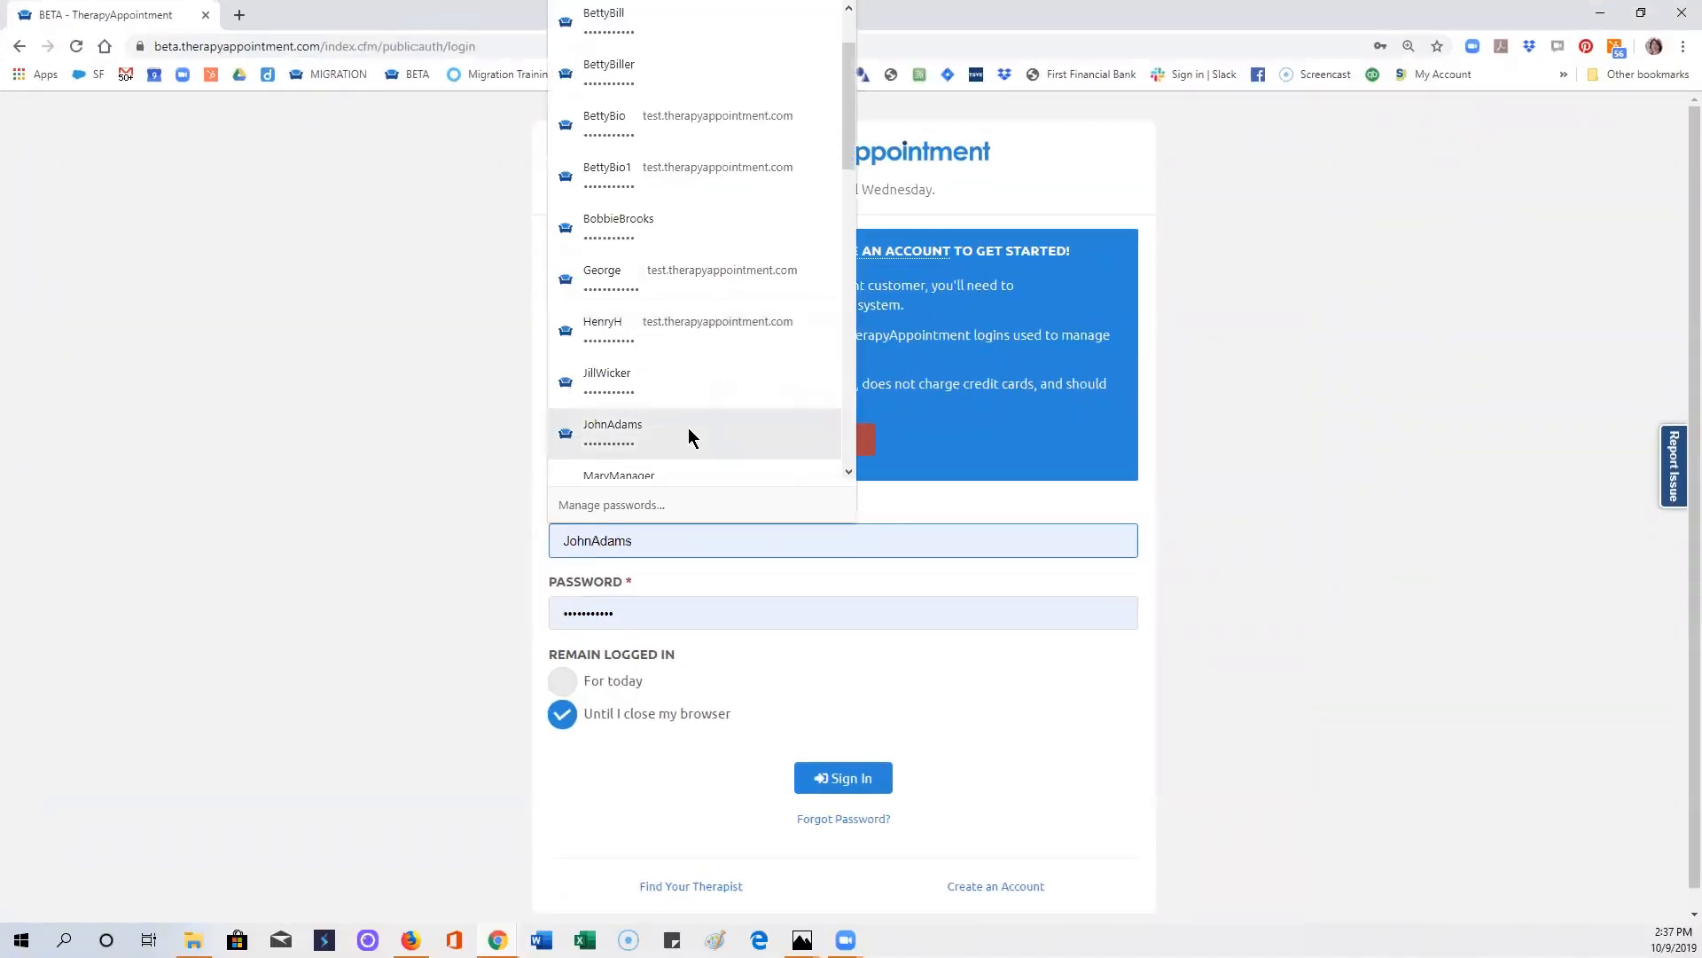
pyautogui.scroll(-6, 688, 429)
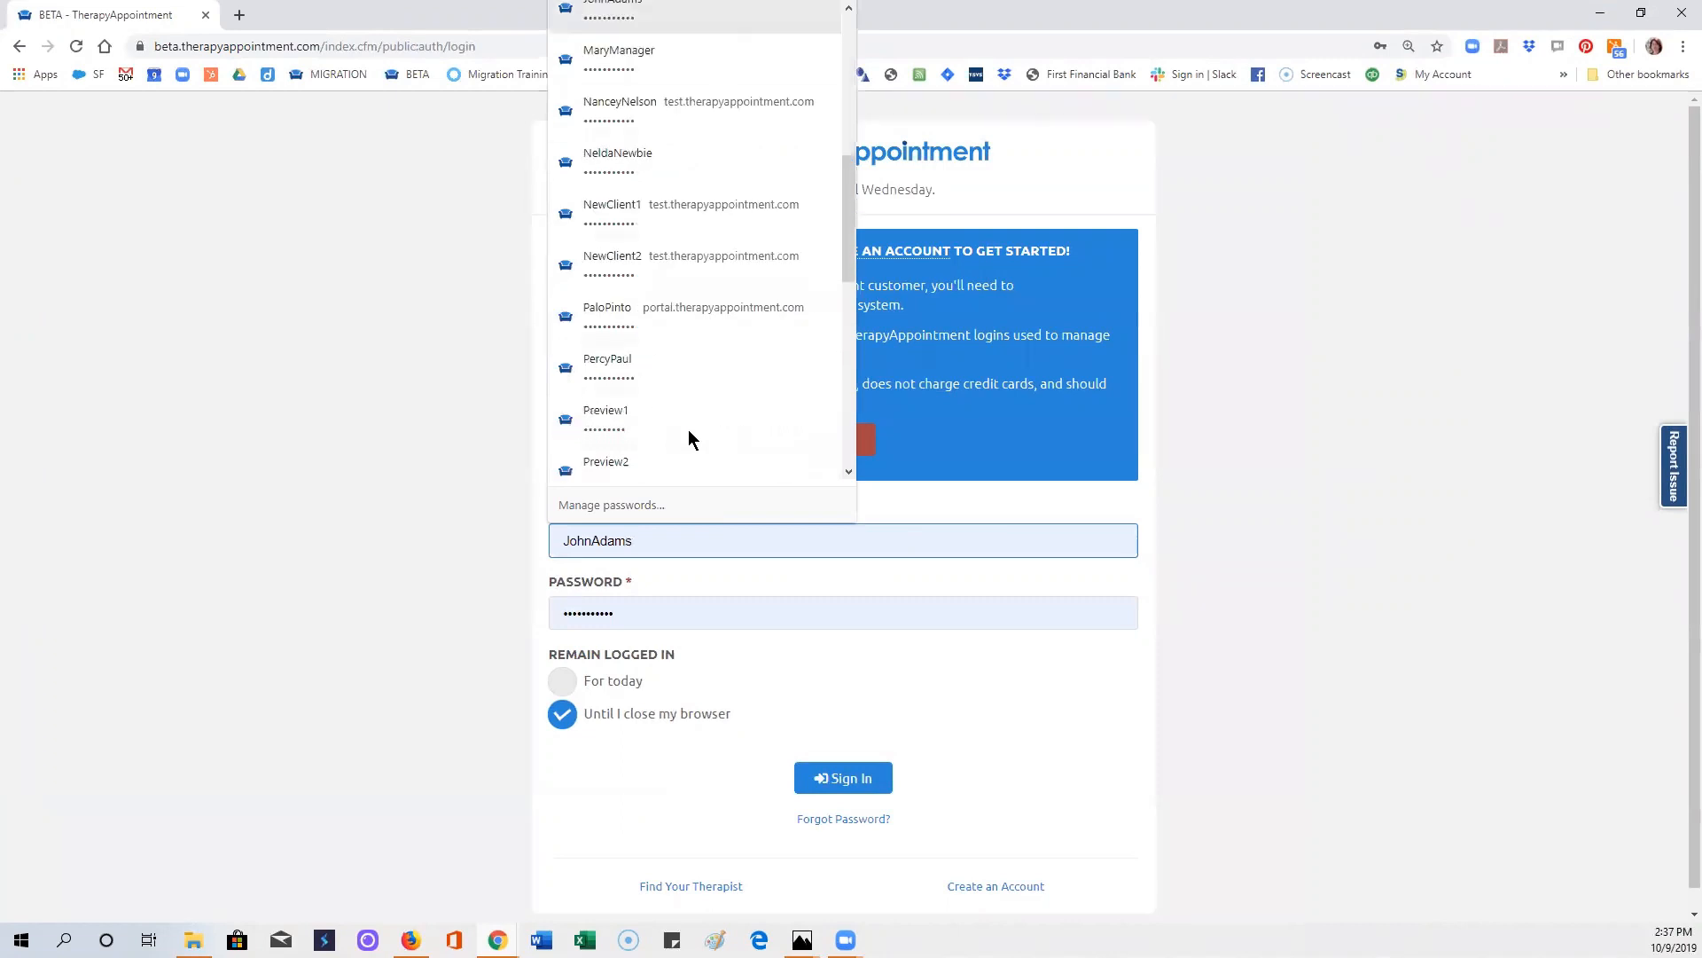
pyautogui.scroll(5, 688, 429)
pyautogui.scroll(5, 688, 438)
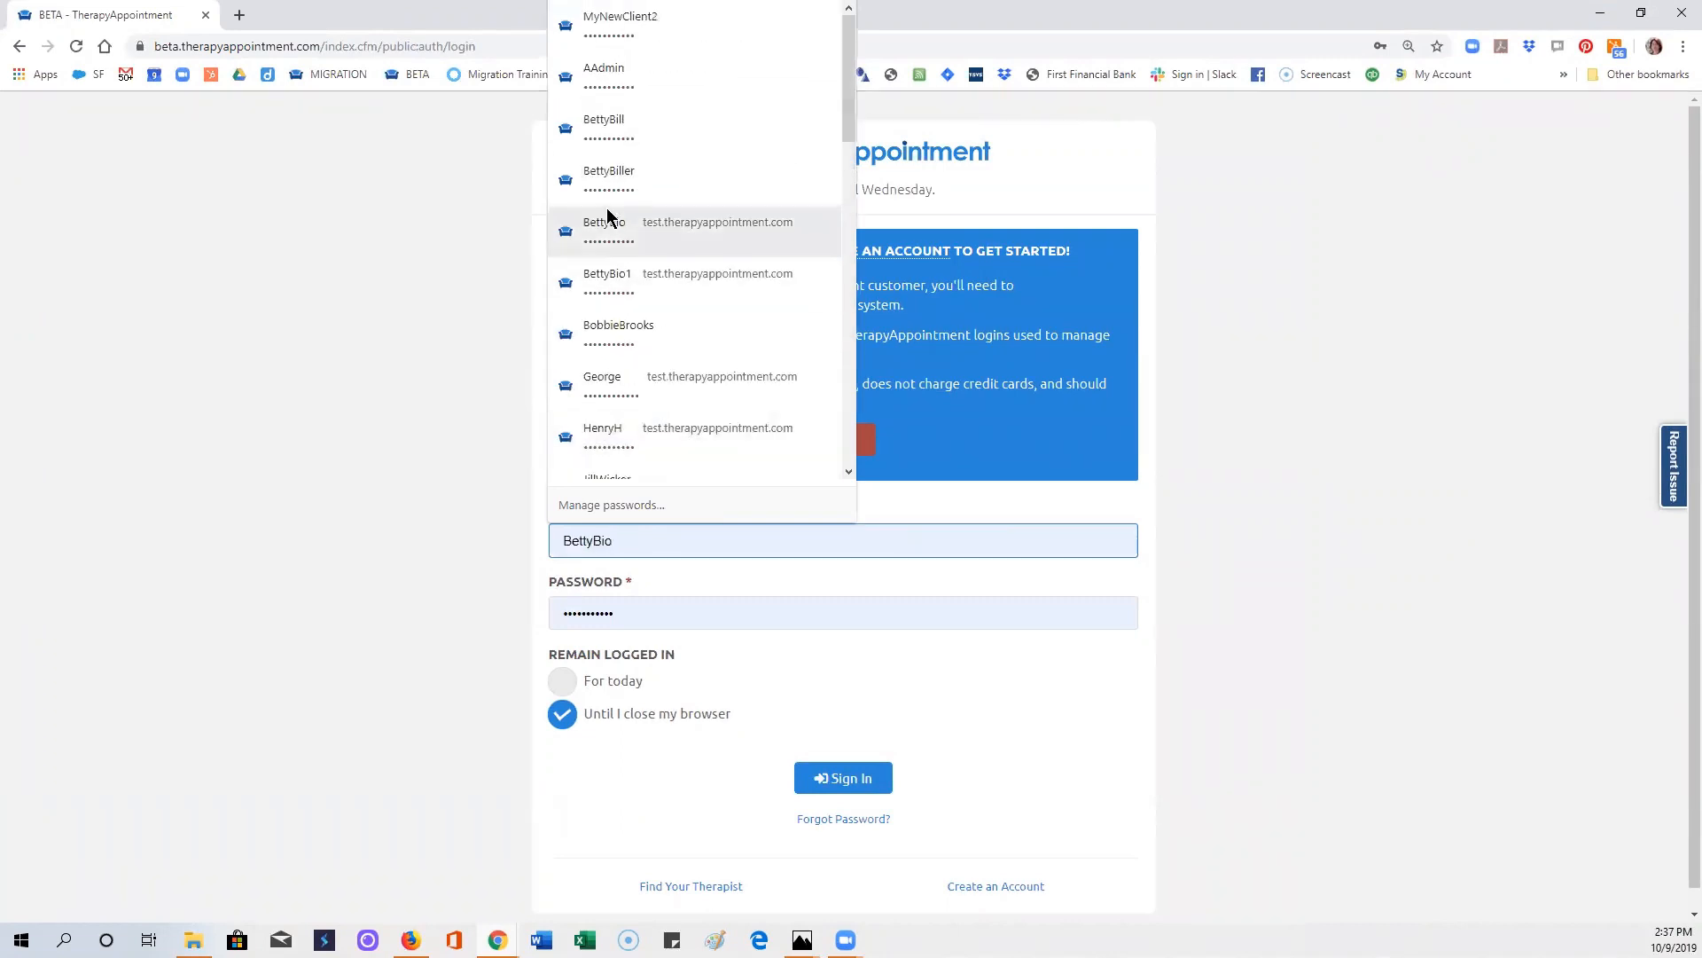
pyautogui.click(617, 245)
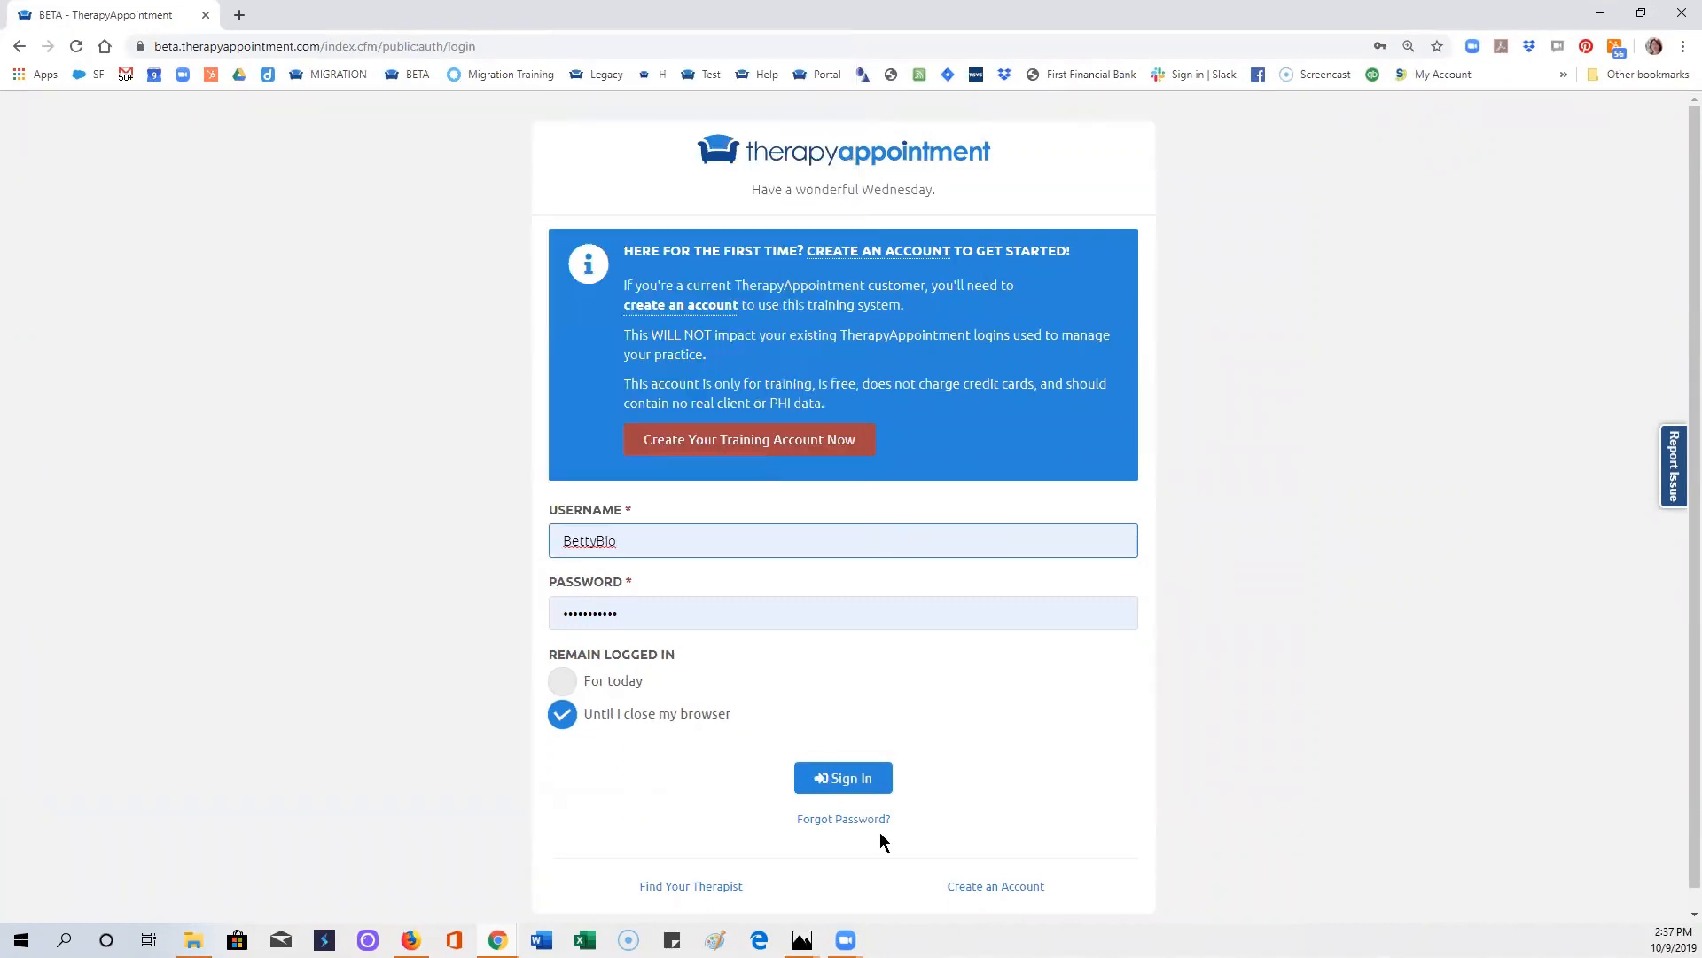
pyautogui.click(866, 781)
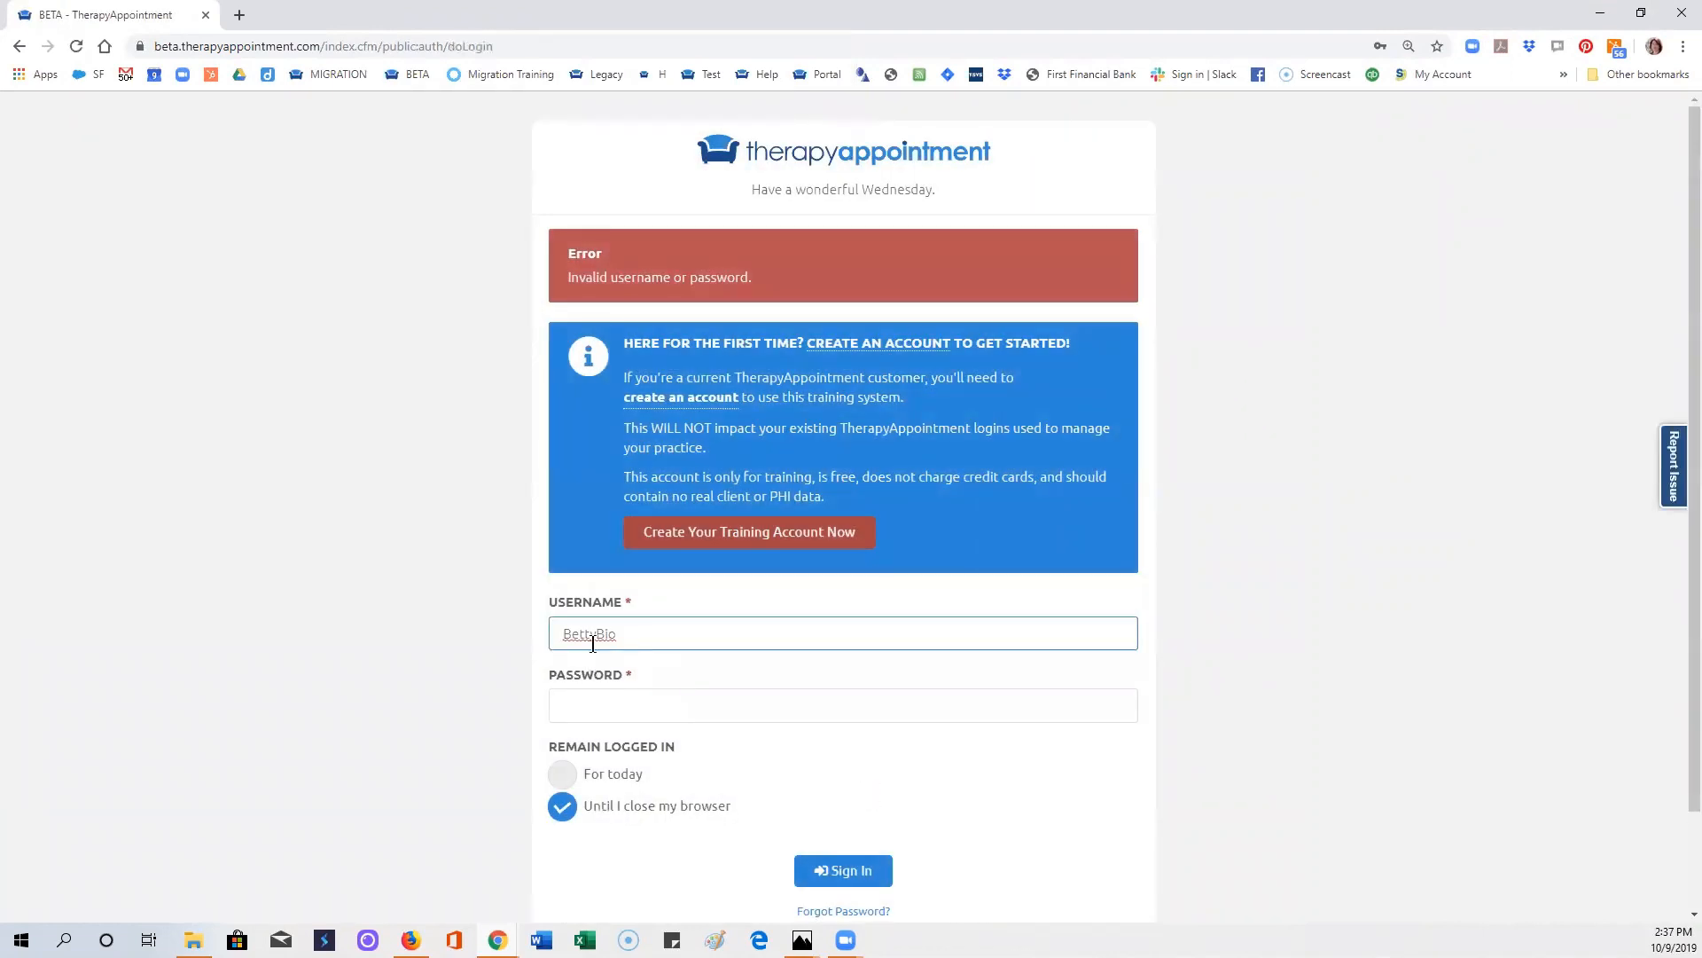
pyautogui.click(593, 644)
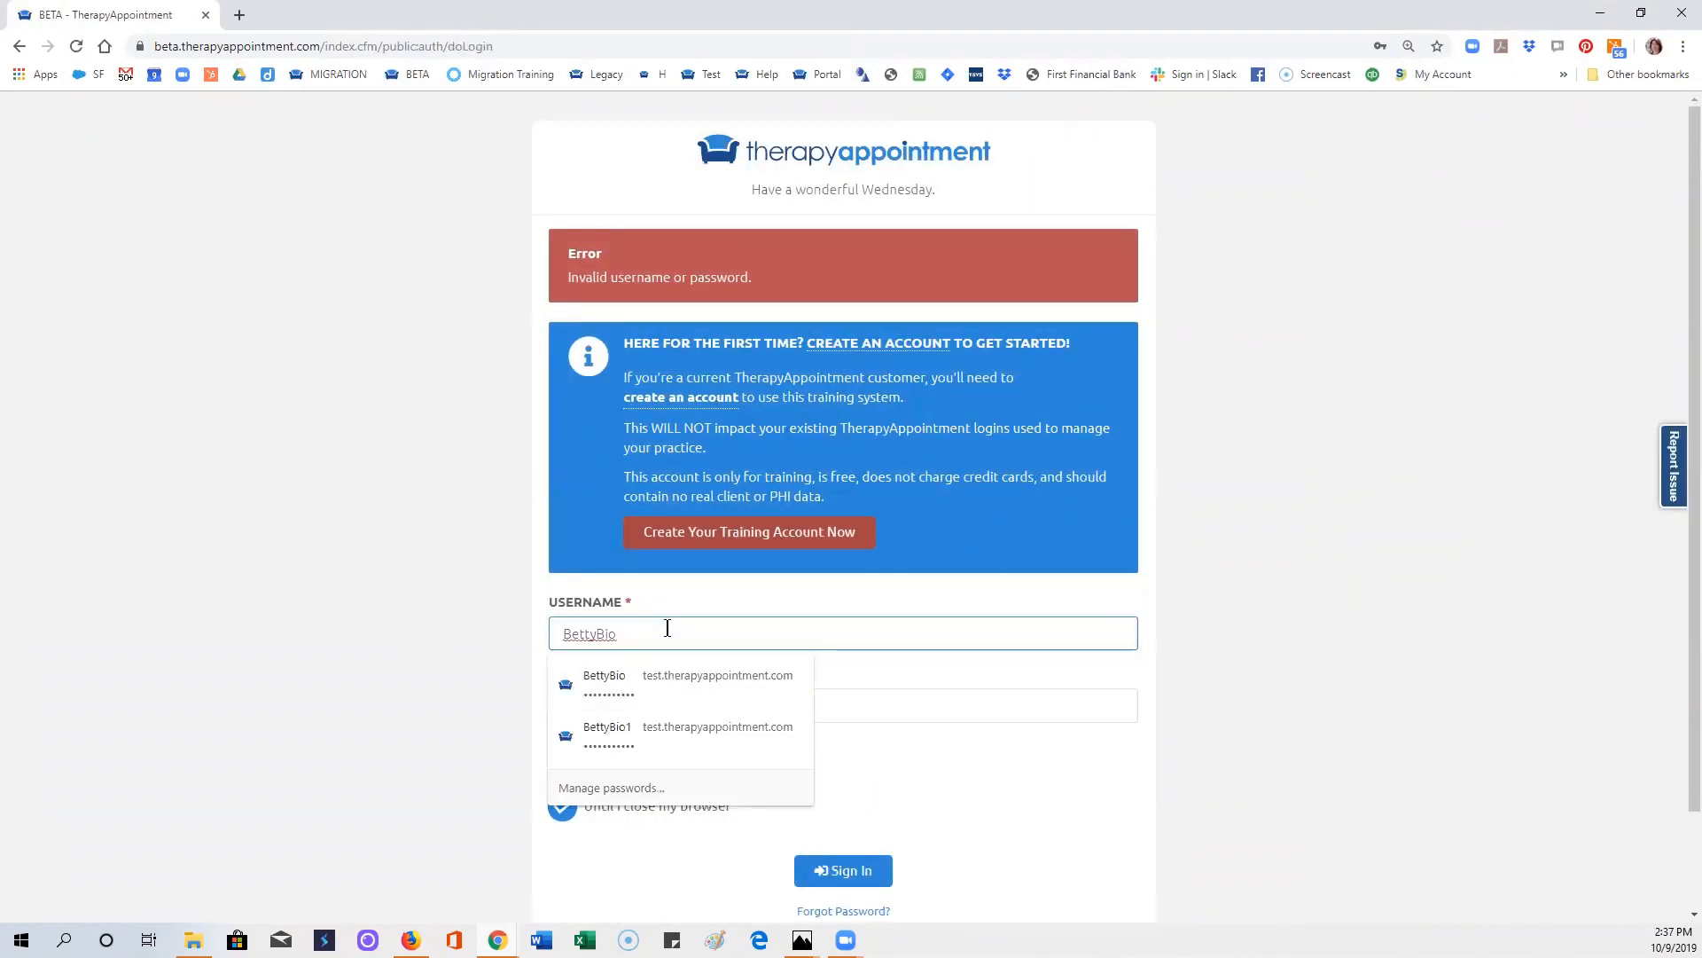
pyautogui.moveTo(666, 628); pyautogui.dragTo(532, 633)
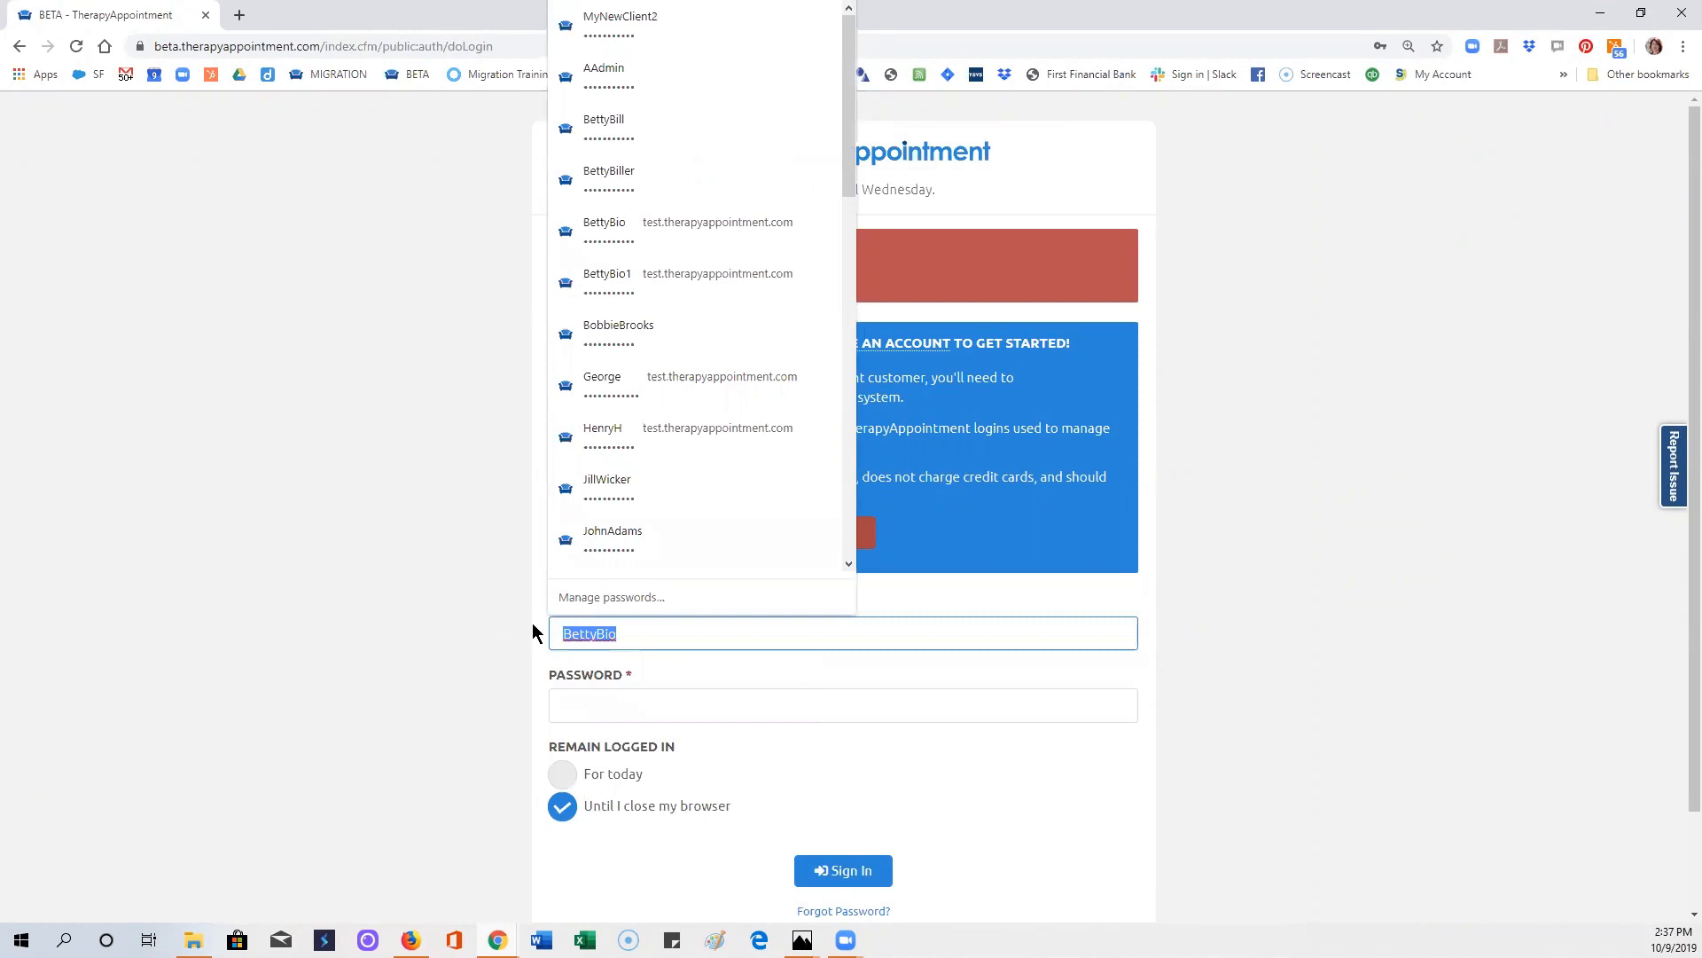
pyautogui.write('mo')
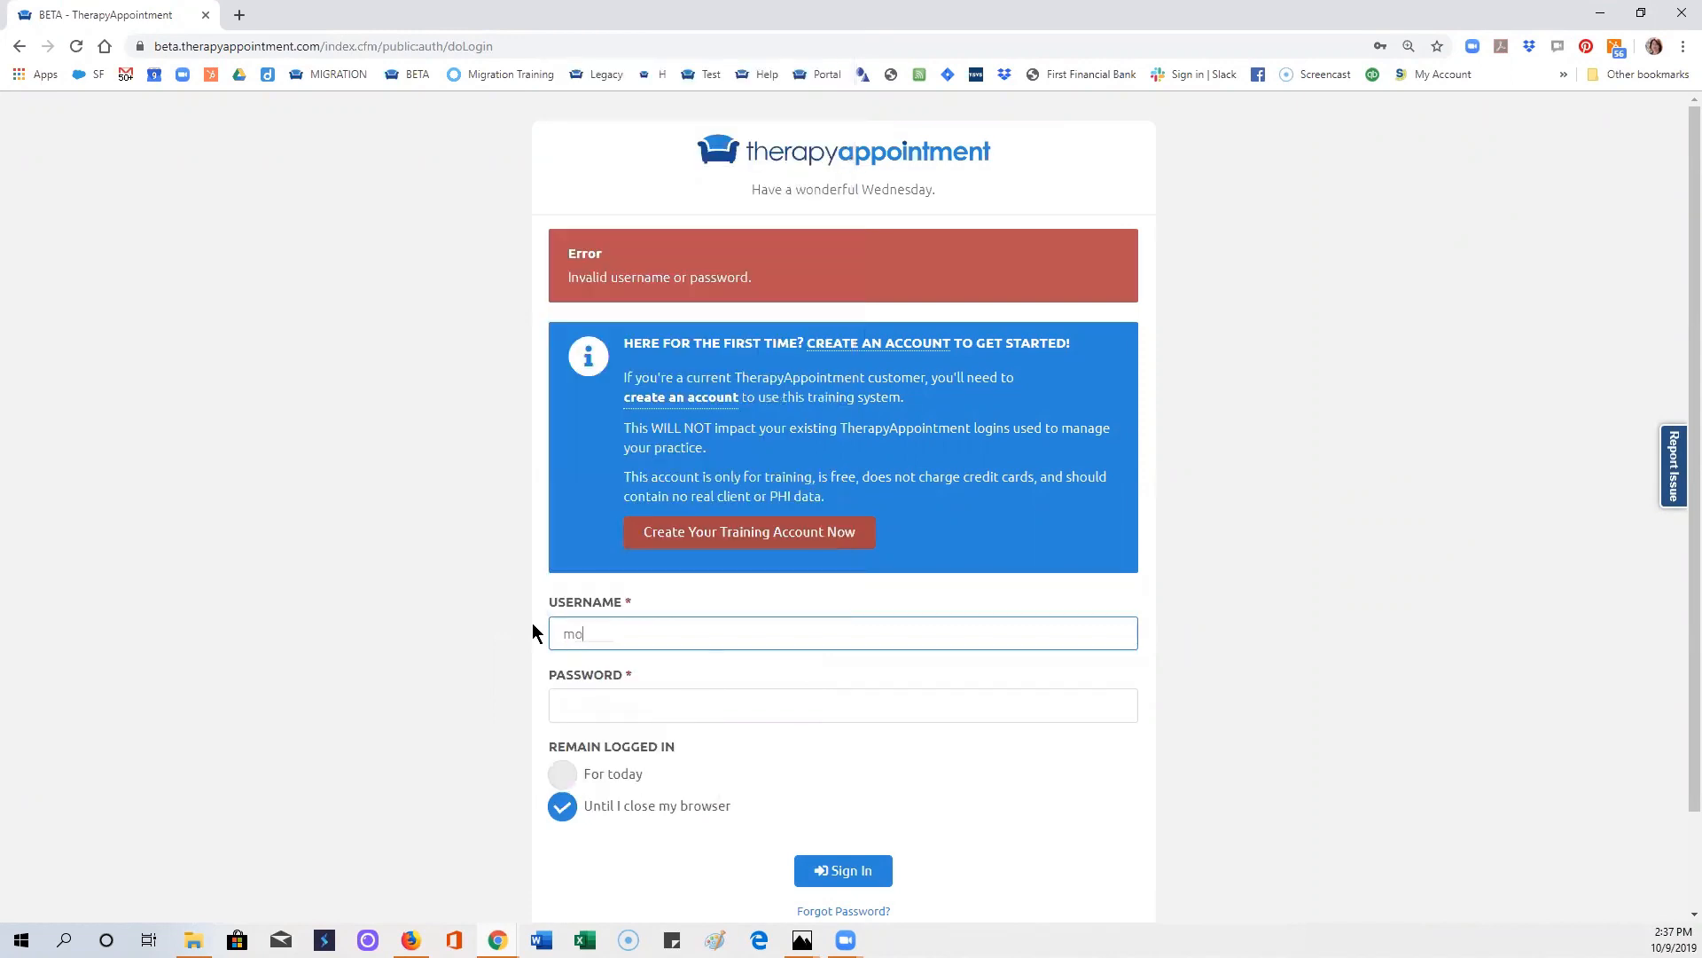
pyautogui.press('BackSpace')
pyautogui.press('BackSpace')
pyautogui.write('Mon')
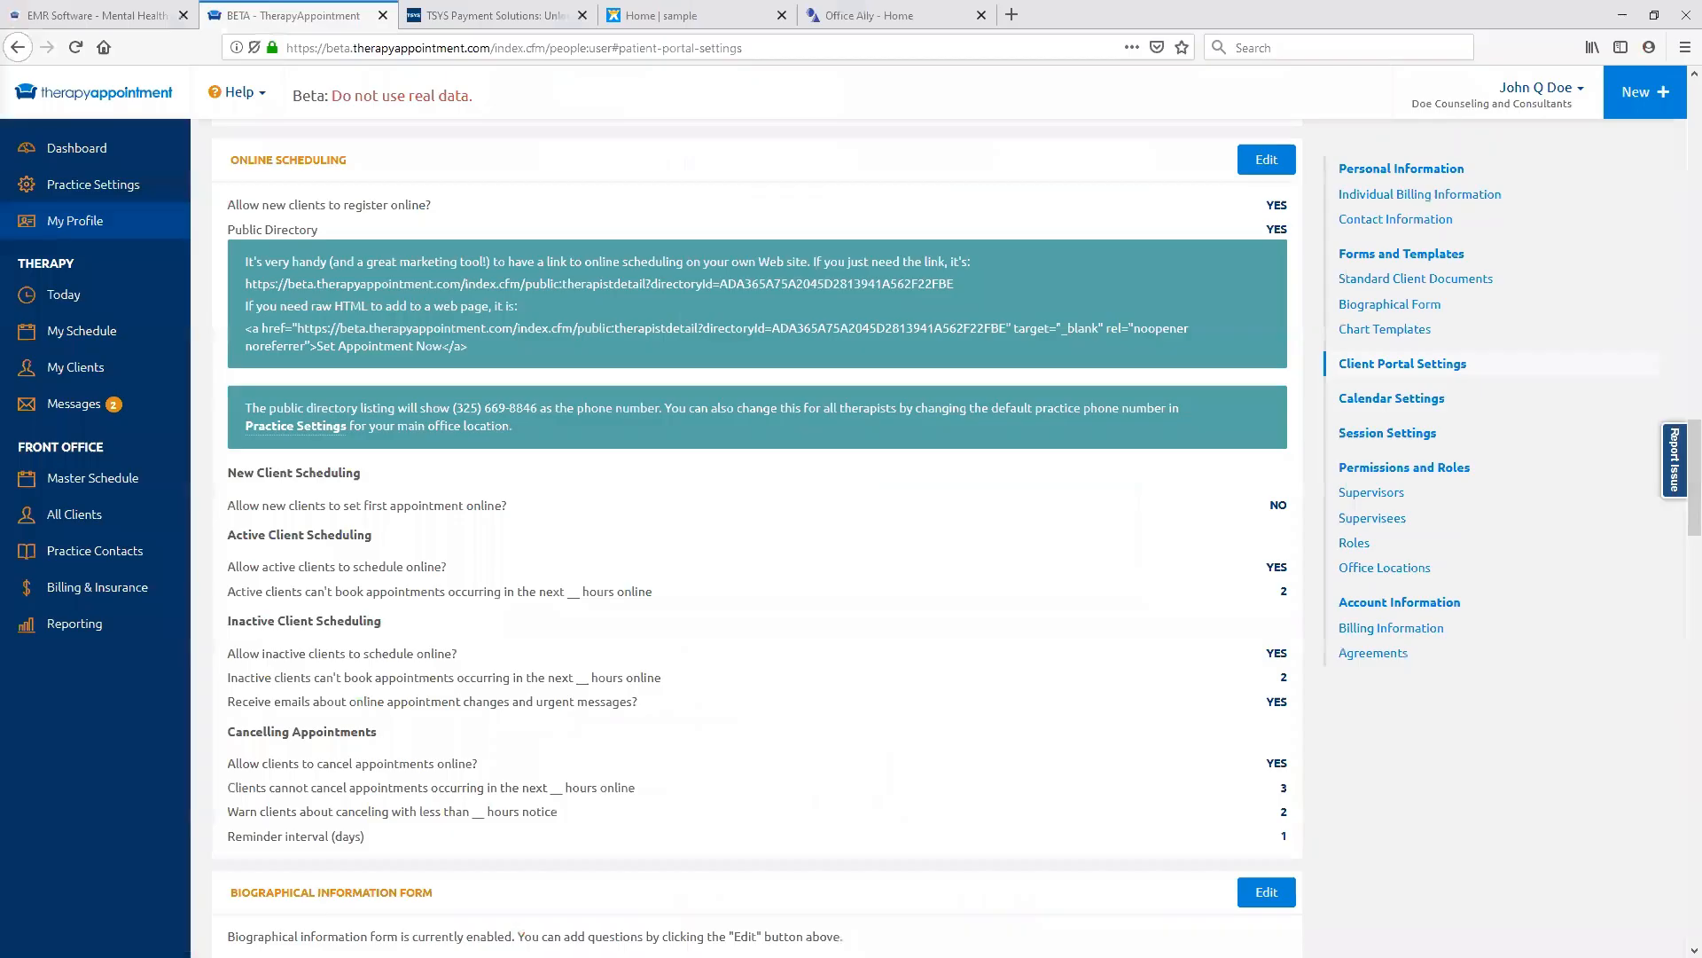
# Step: Return to the therapist's browser window, log out, and sign in as a client with the saved username and password
pyautogui.scroll(3, 1508, 88)
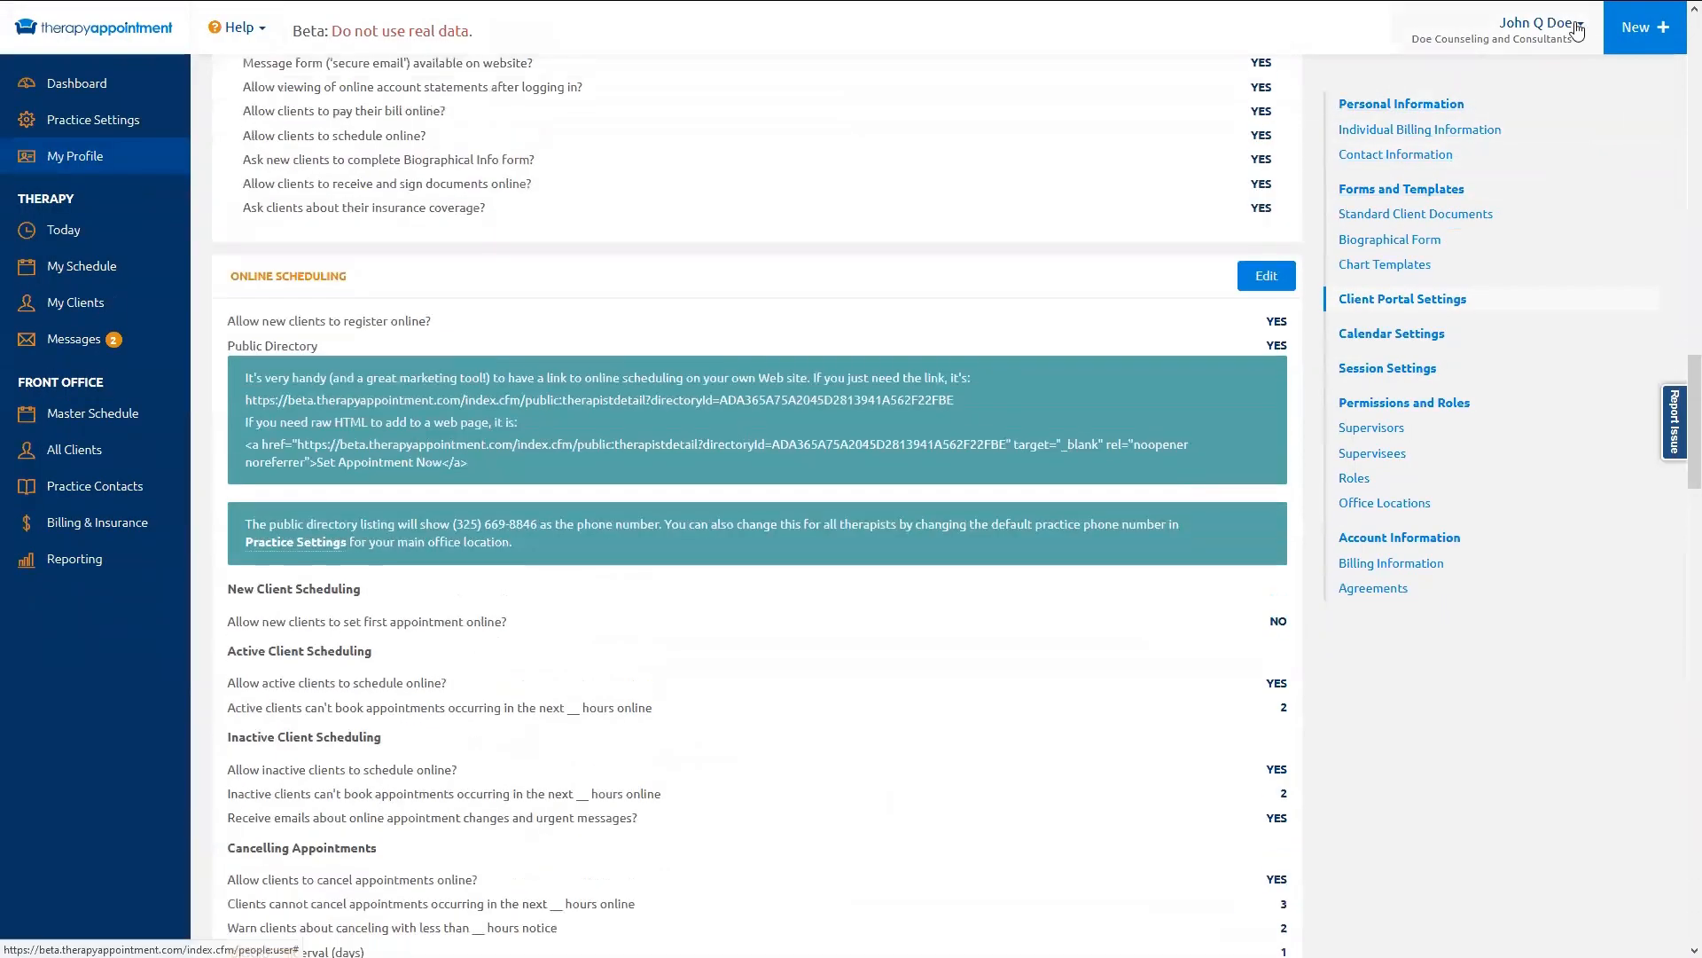
pyautogui.click(1419, 264)
pyautogui.scroll(15, 1511, 281)
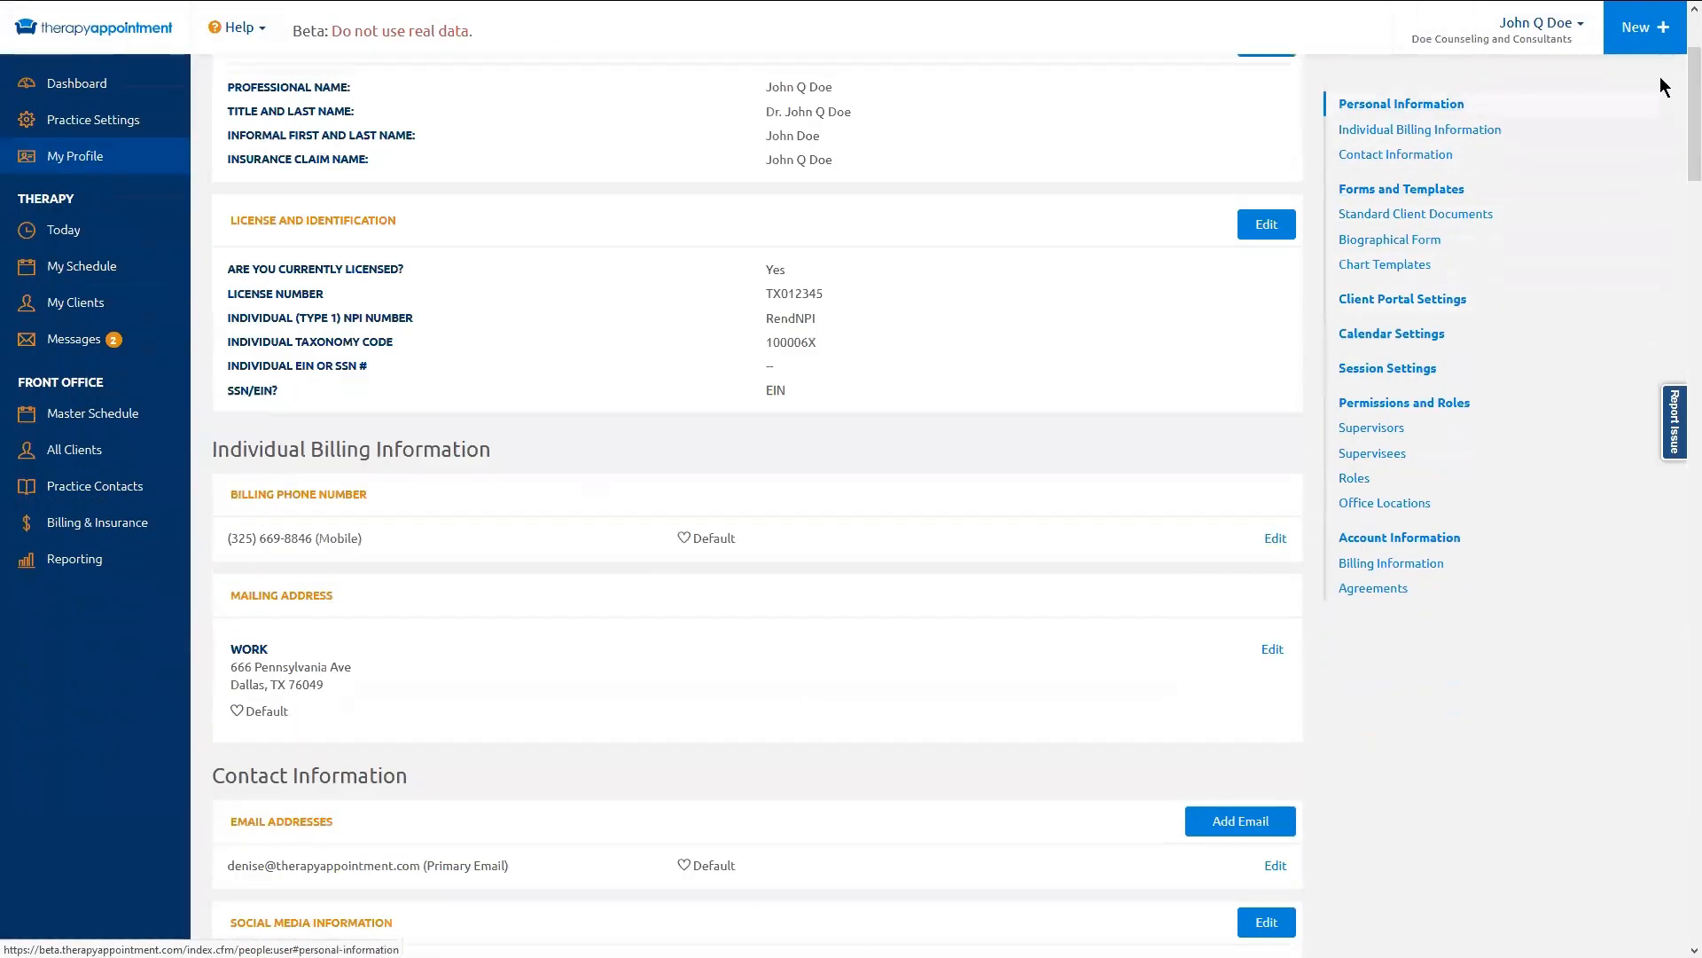
pyautogui.moveTo(1505, 23)
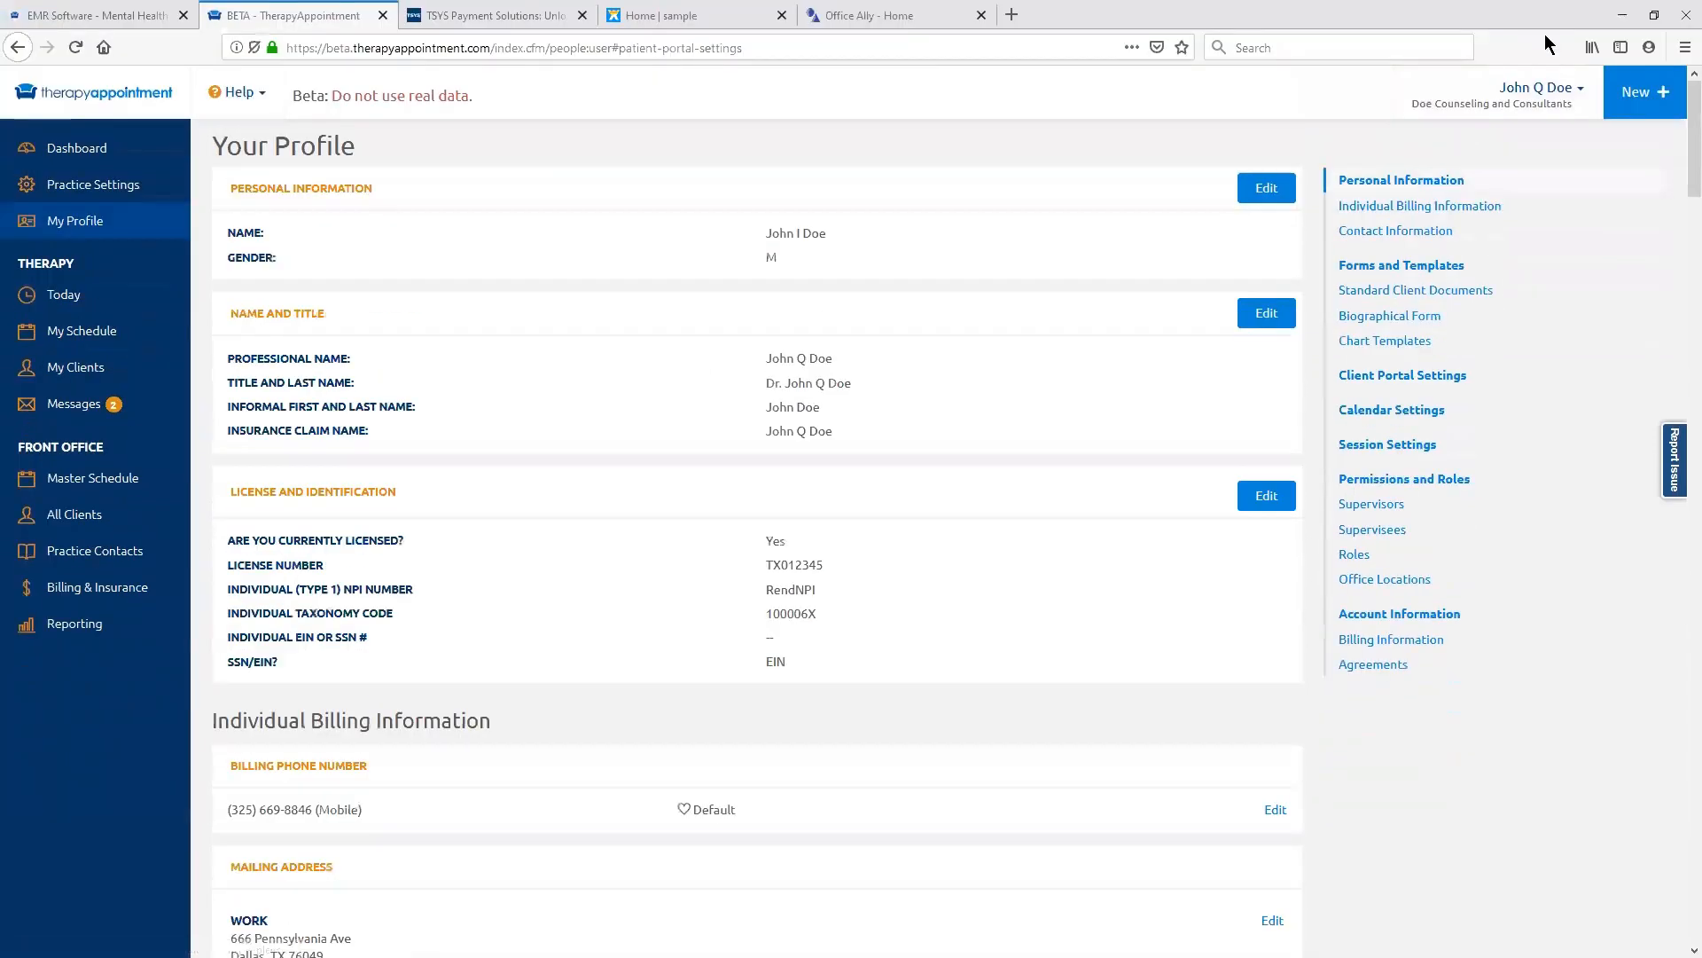
pyautogui.moveTo(1568, 92)
pyautogui.click(1535, 87)
pyautogui.click(711, 500)
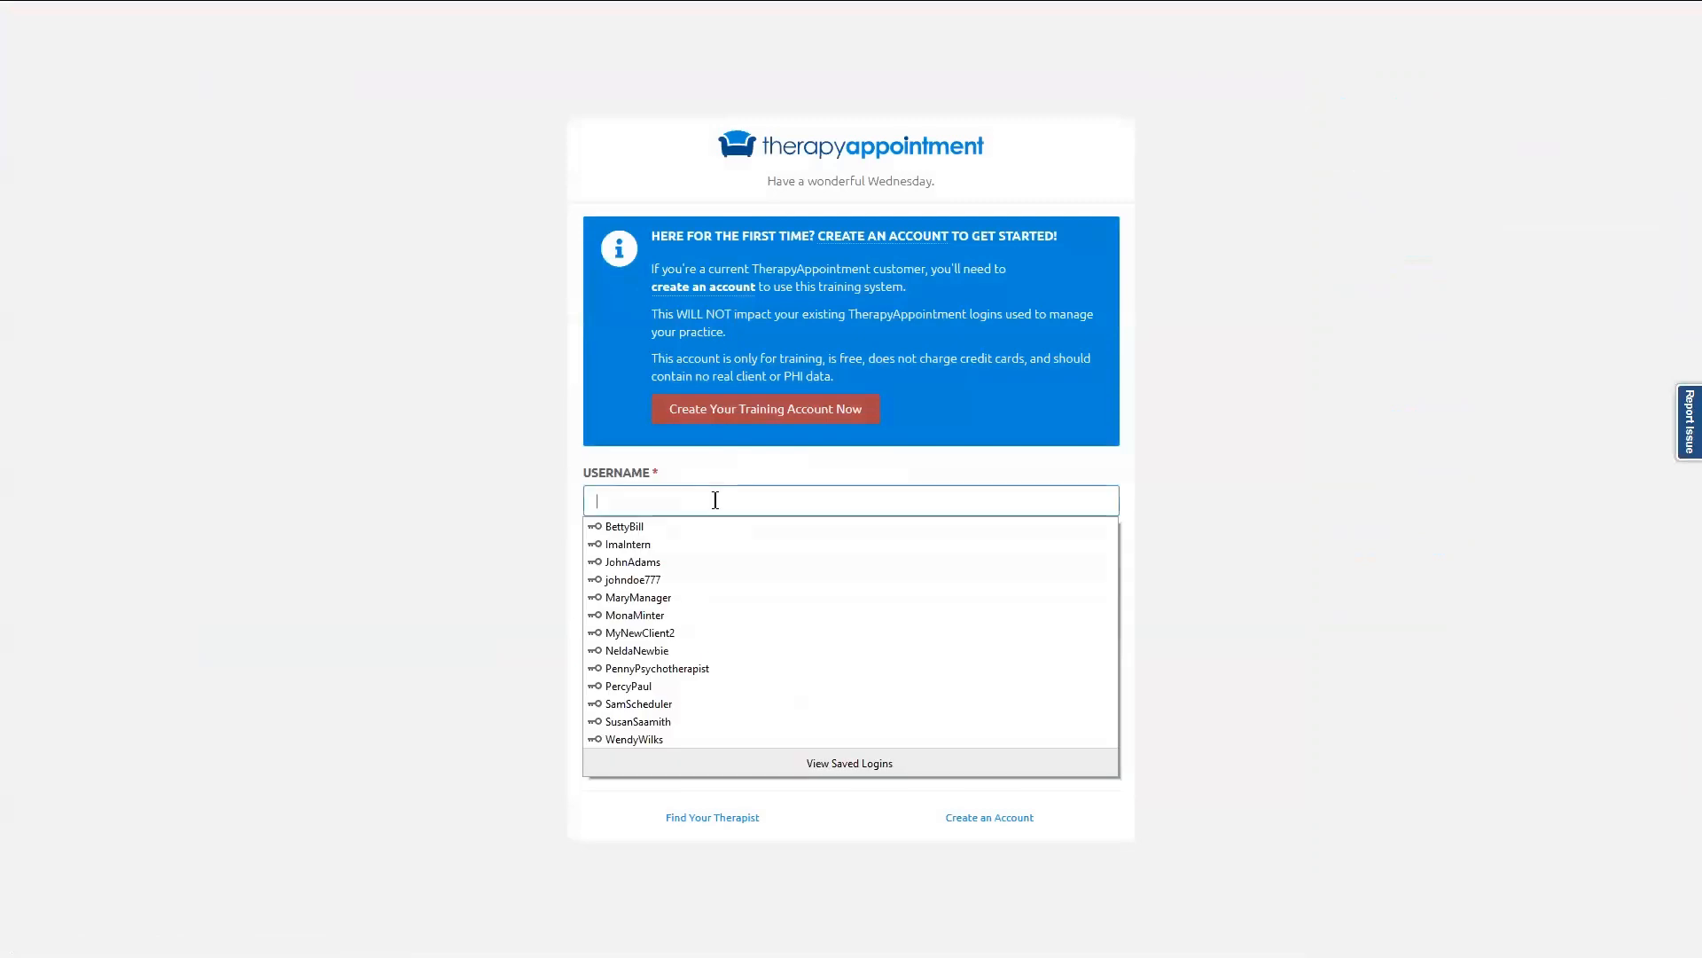
pyautogui.click(633, 739)
pyautogui.click(876, 725)
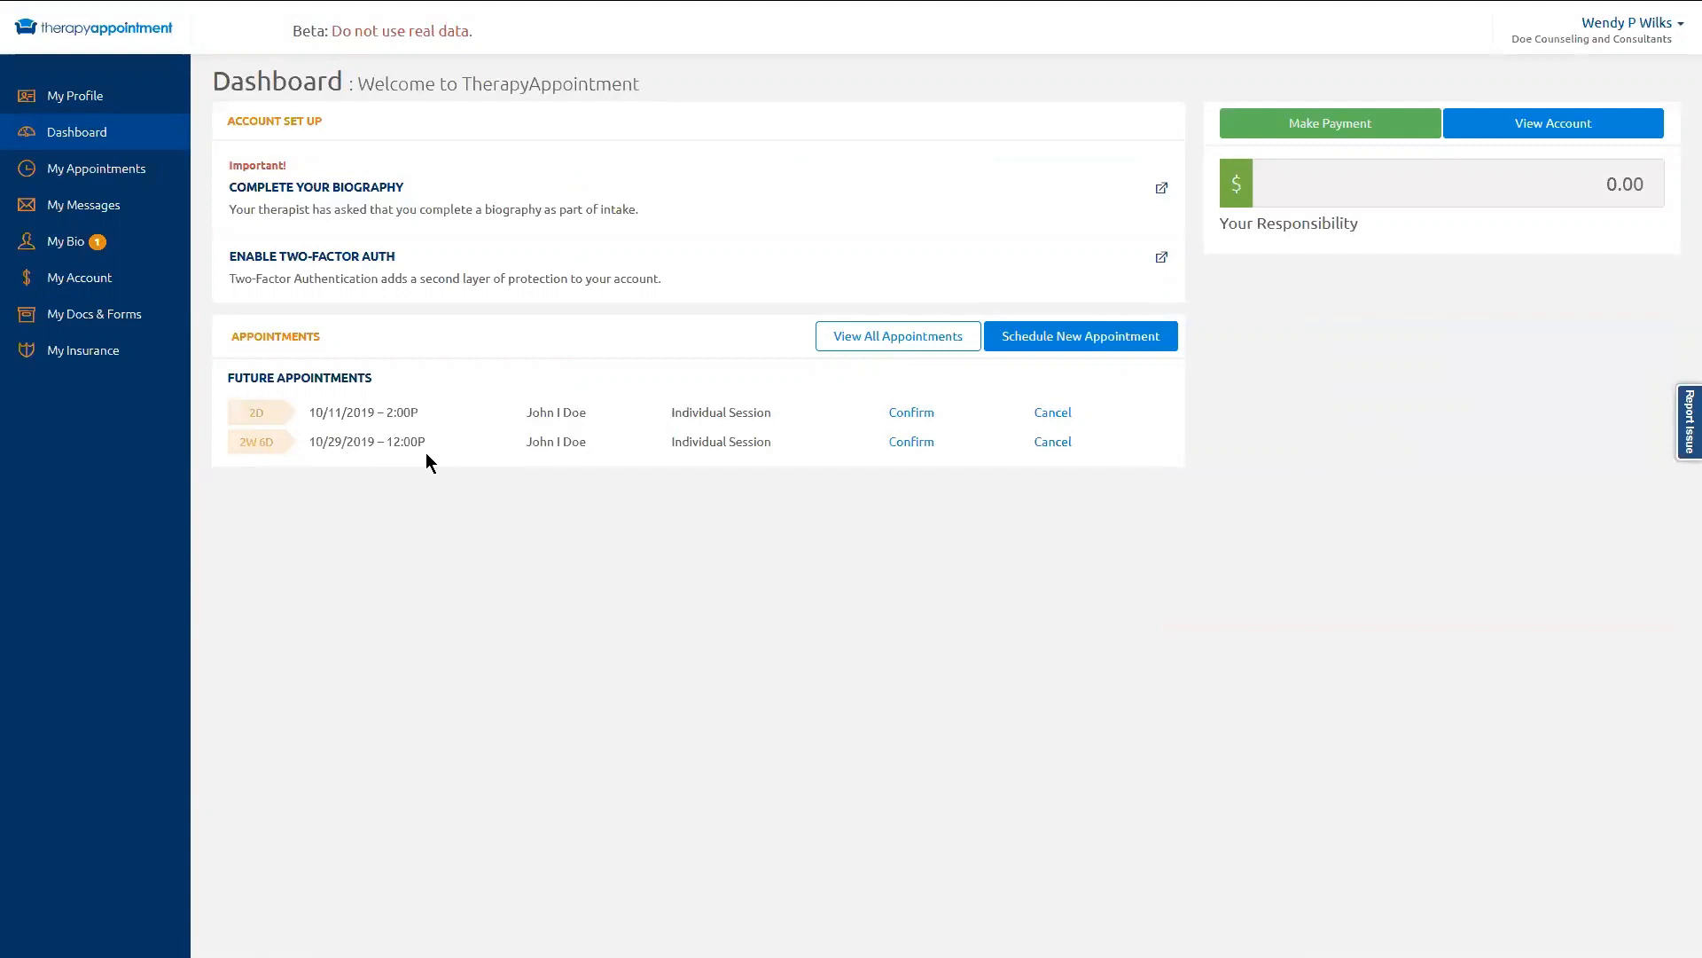
# Step: Cancel the client's 10/29/2019 12:00 PM appointment, giving "out of town" as the reason
pyautogui.click(1052, 442)
pyautogui.click(829, 182)
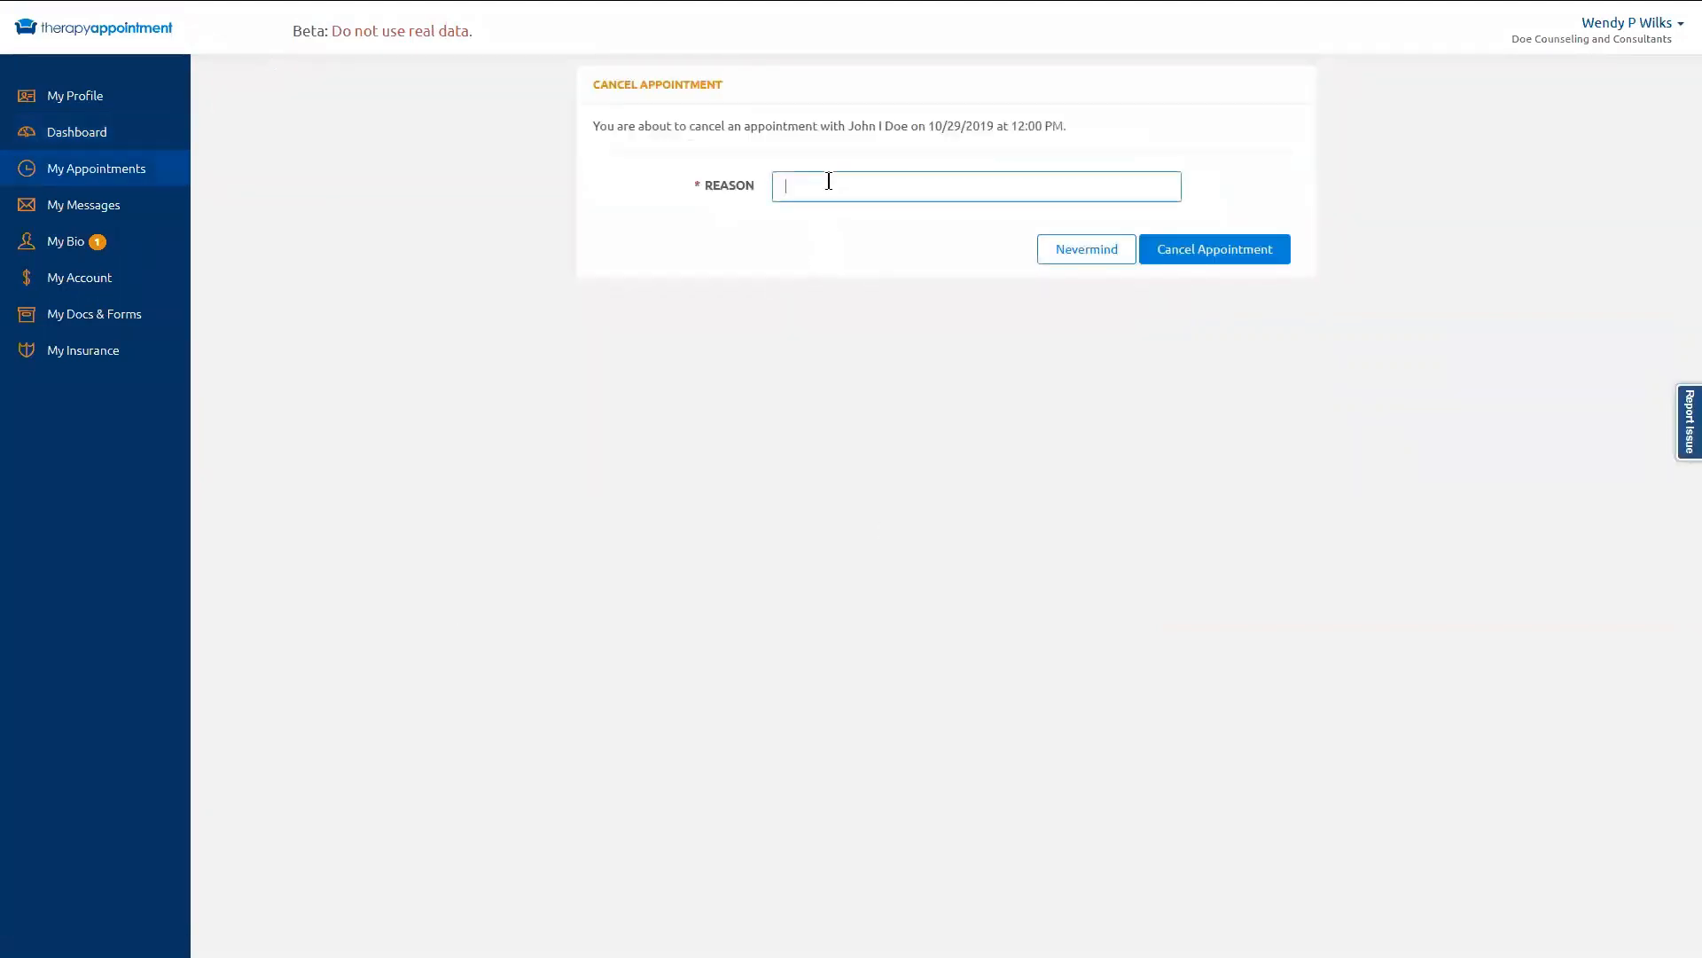
pyautogui.write('out of town')
pyautogui.click(1225, 251)
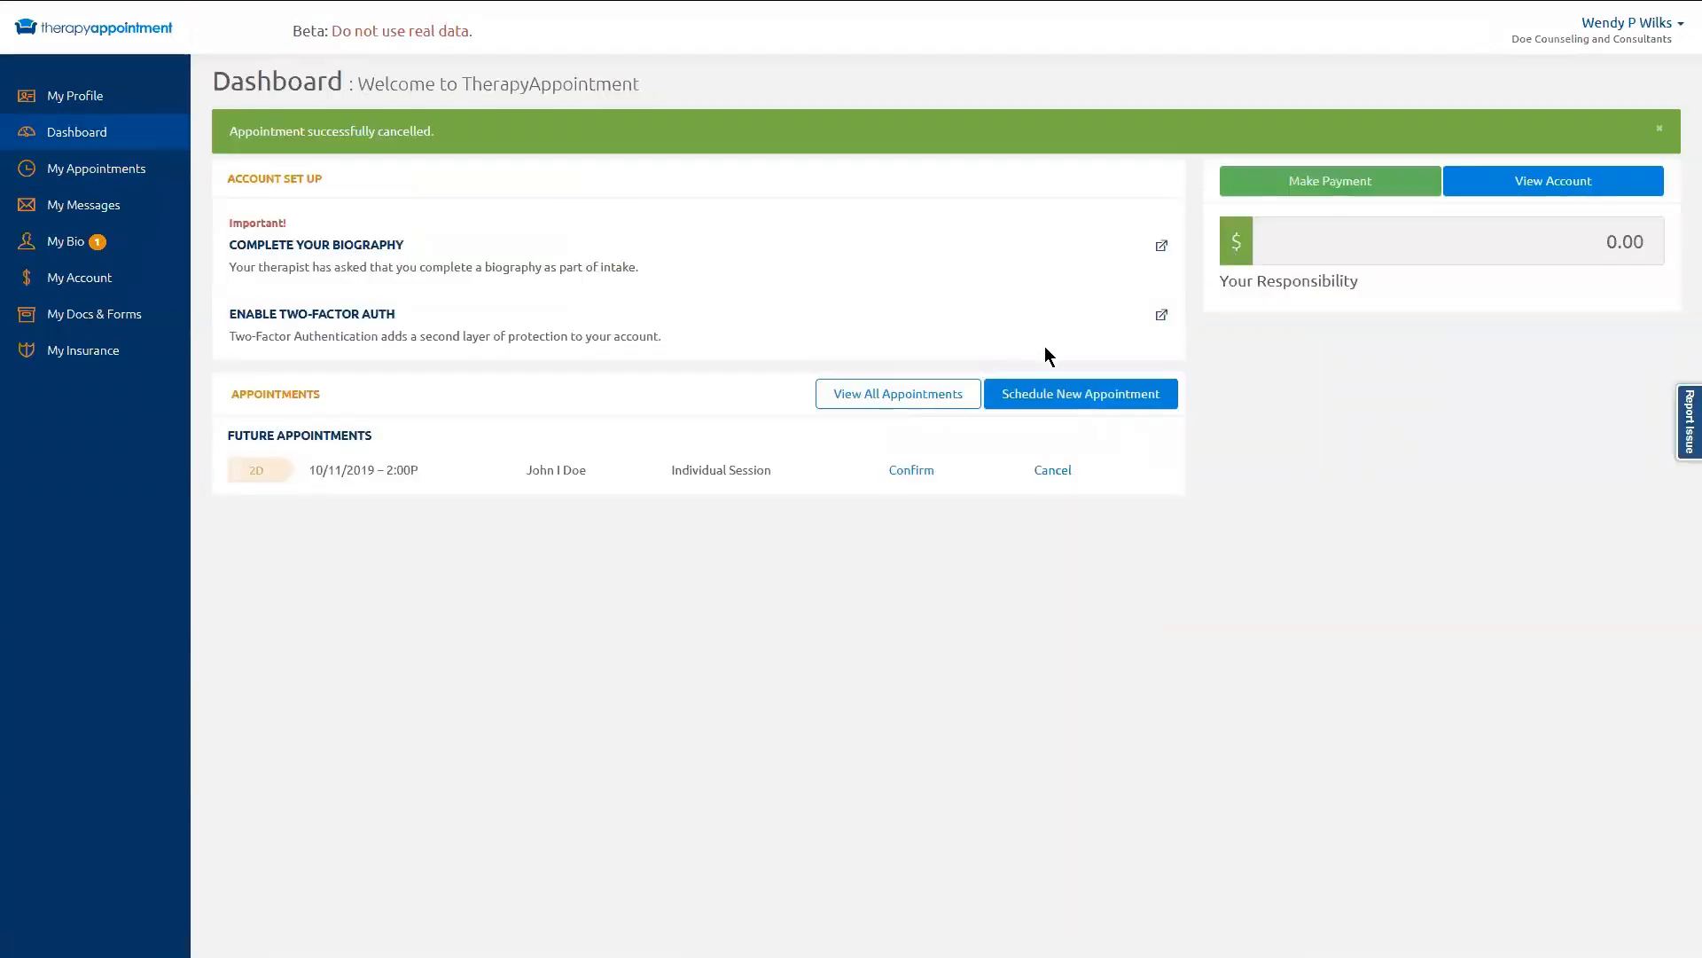
# Step: Schedule a new individual session at the Main Office for 10/30/2019 at 9:00 AM, finding times from 10/27/2019
pyautogui.click(1034, 401)
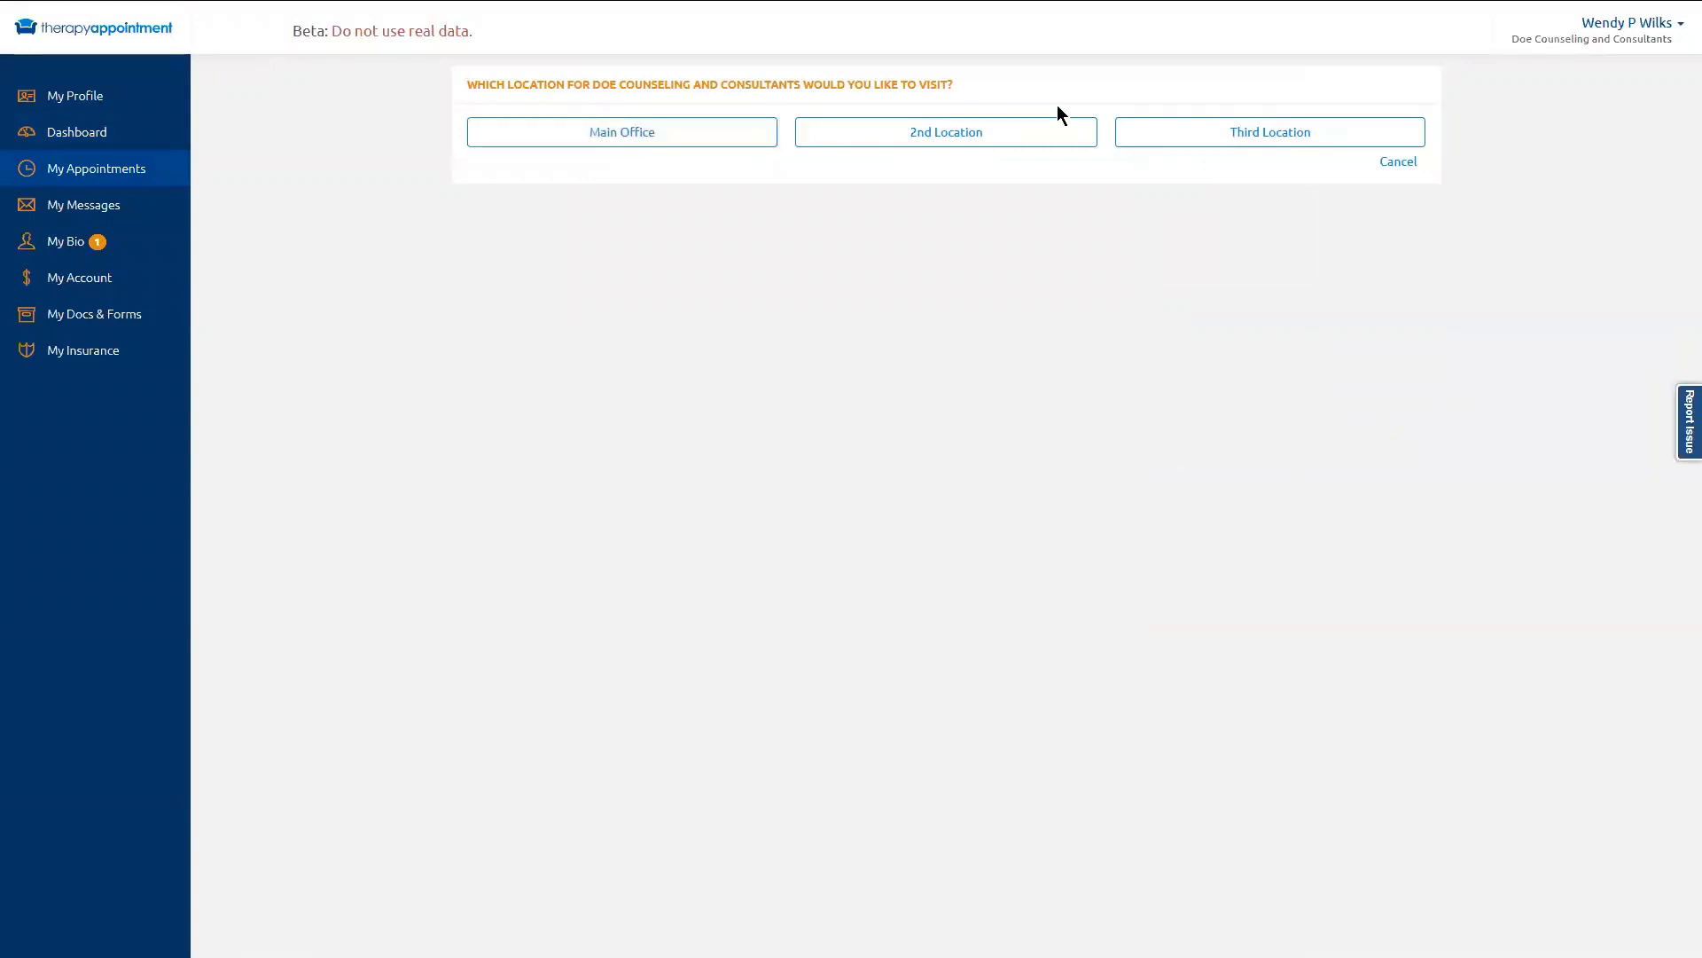
pyautogui.click(644, 142)
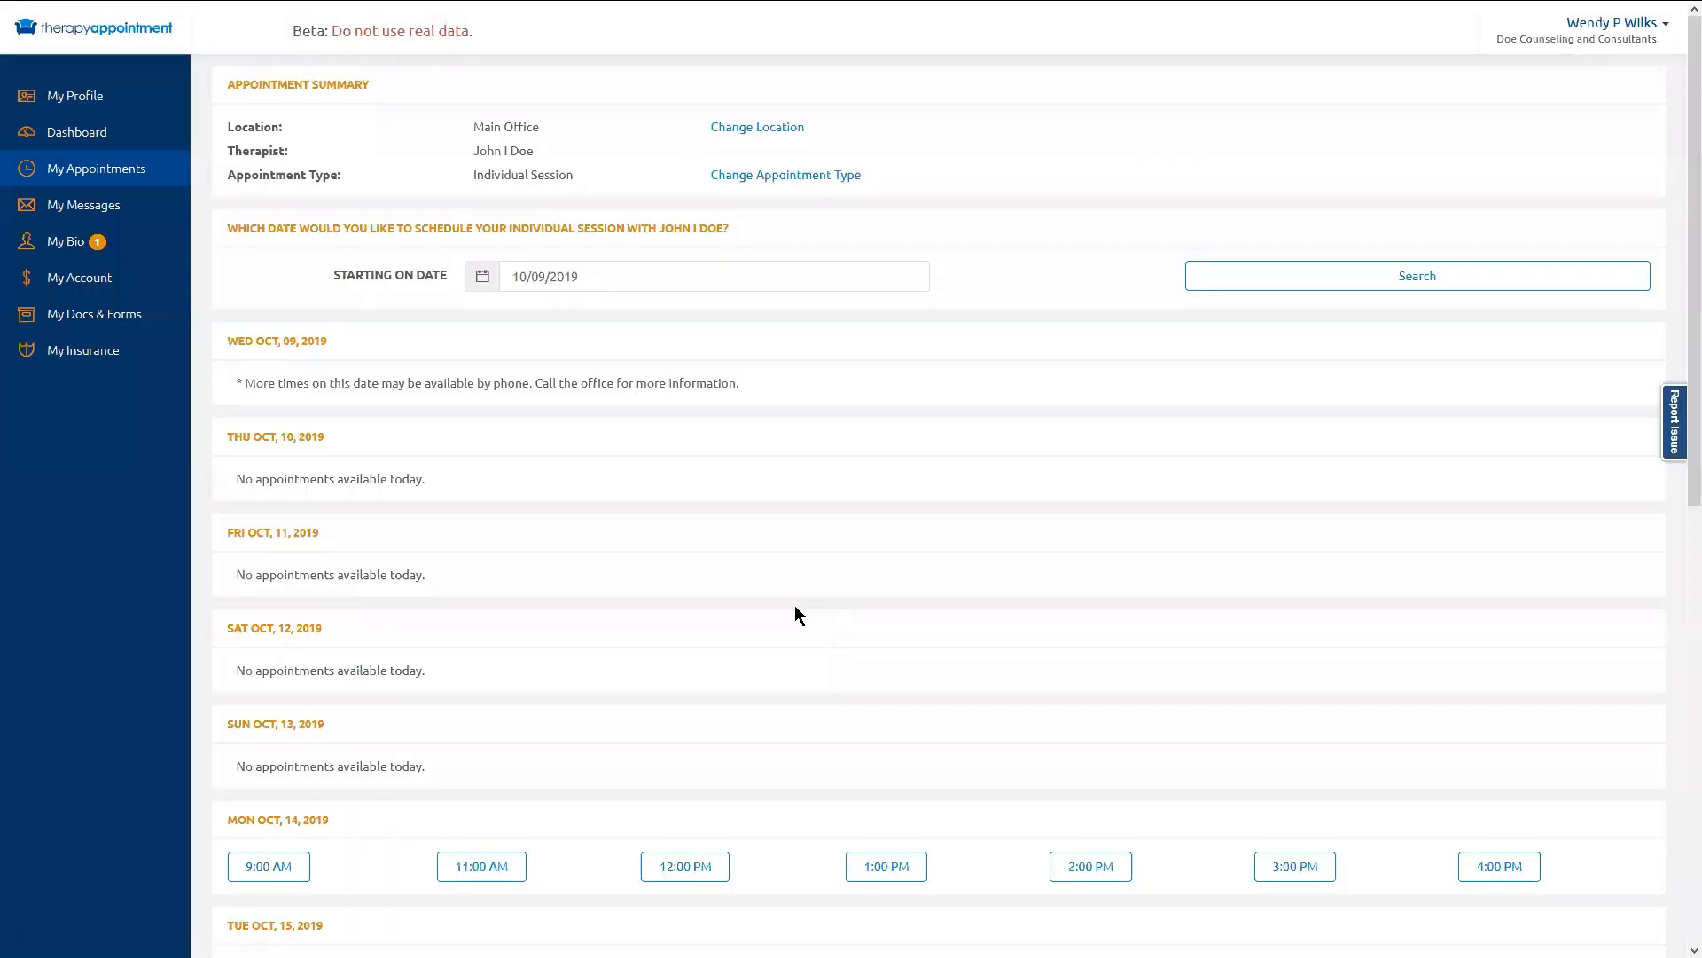
pyautogui.click(595, 280)
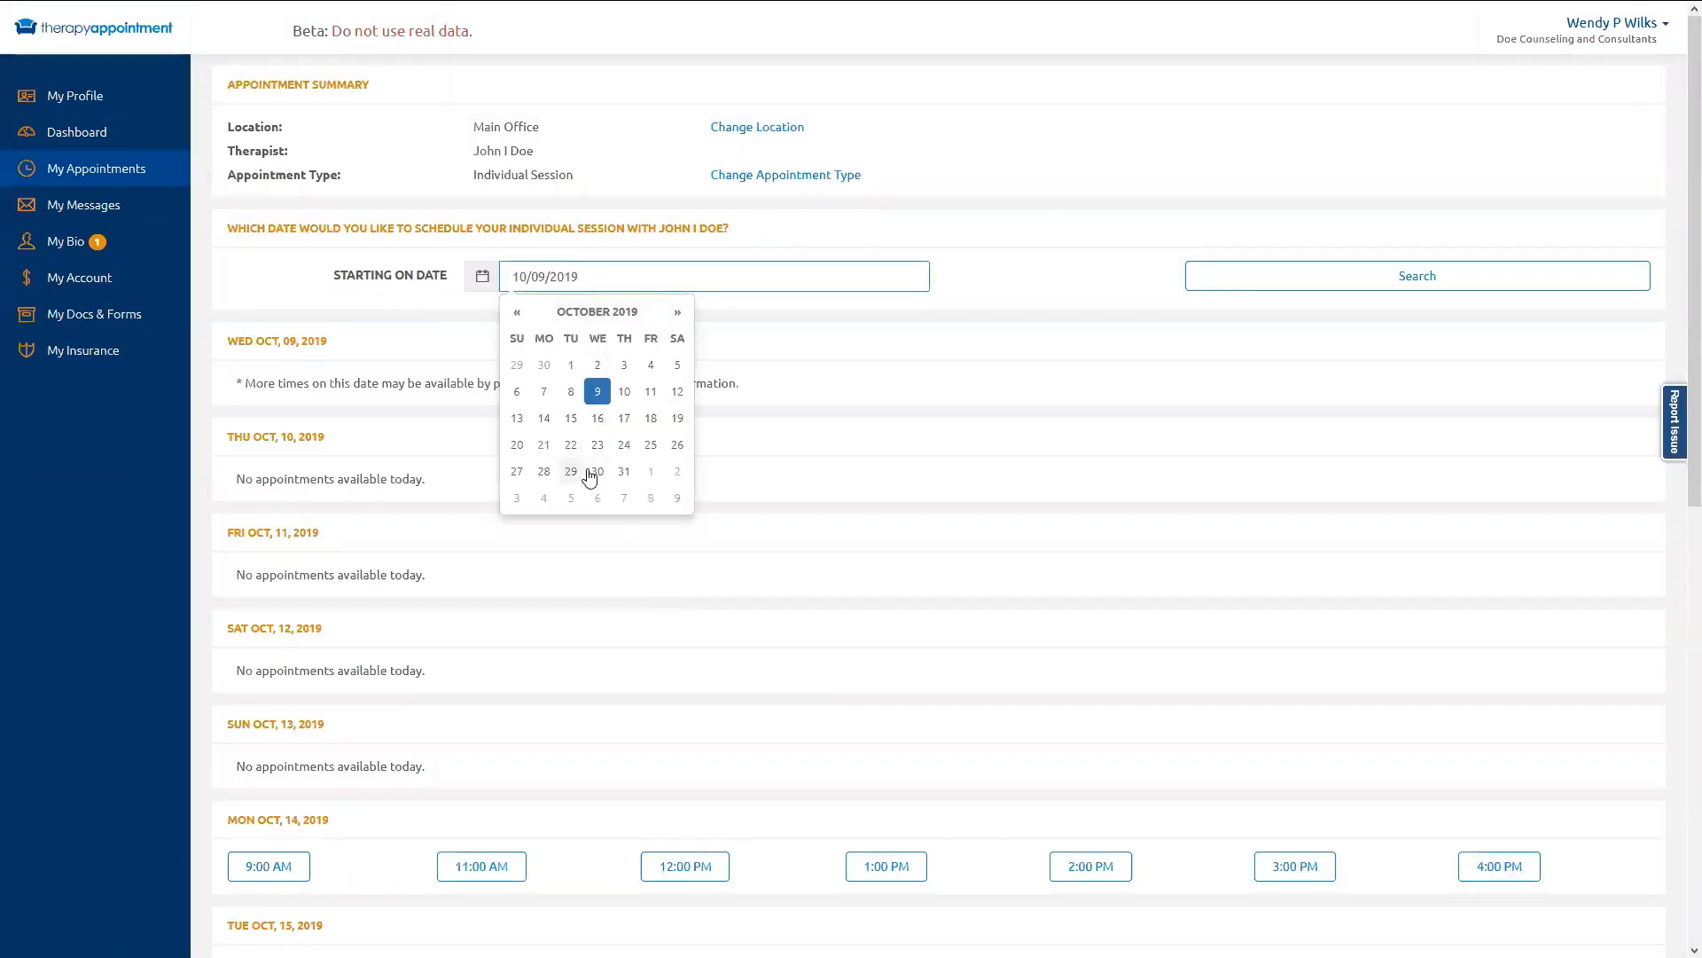
pyautogui.click(518, 472)
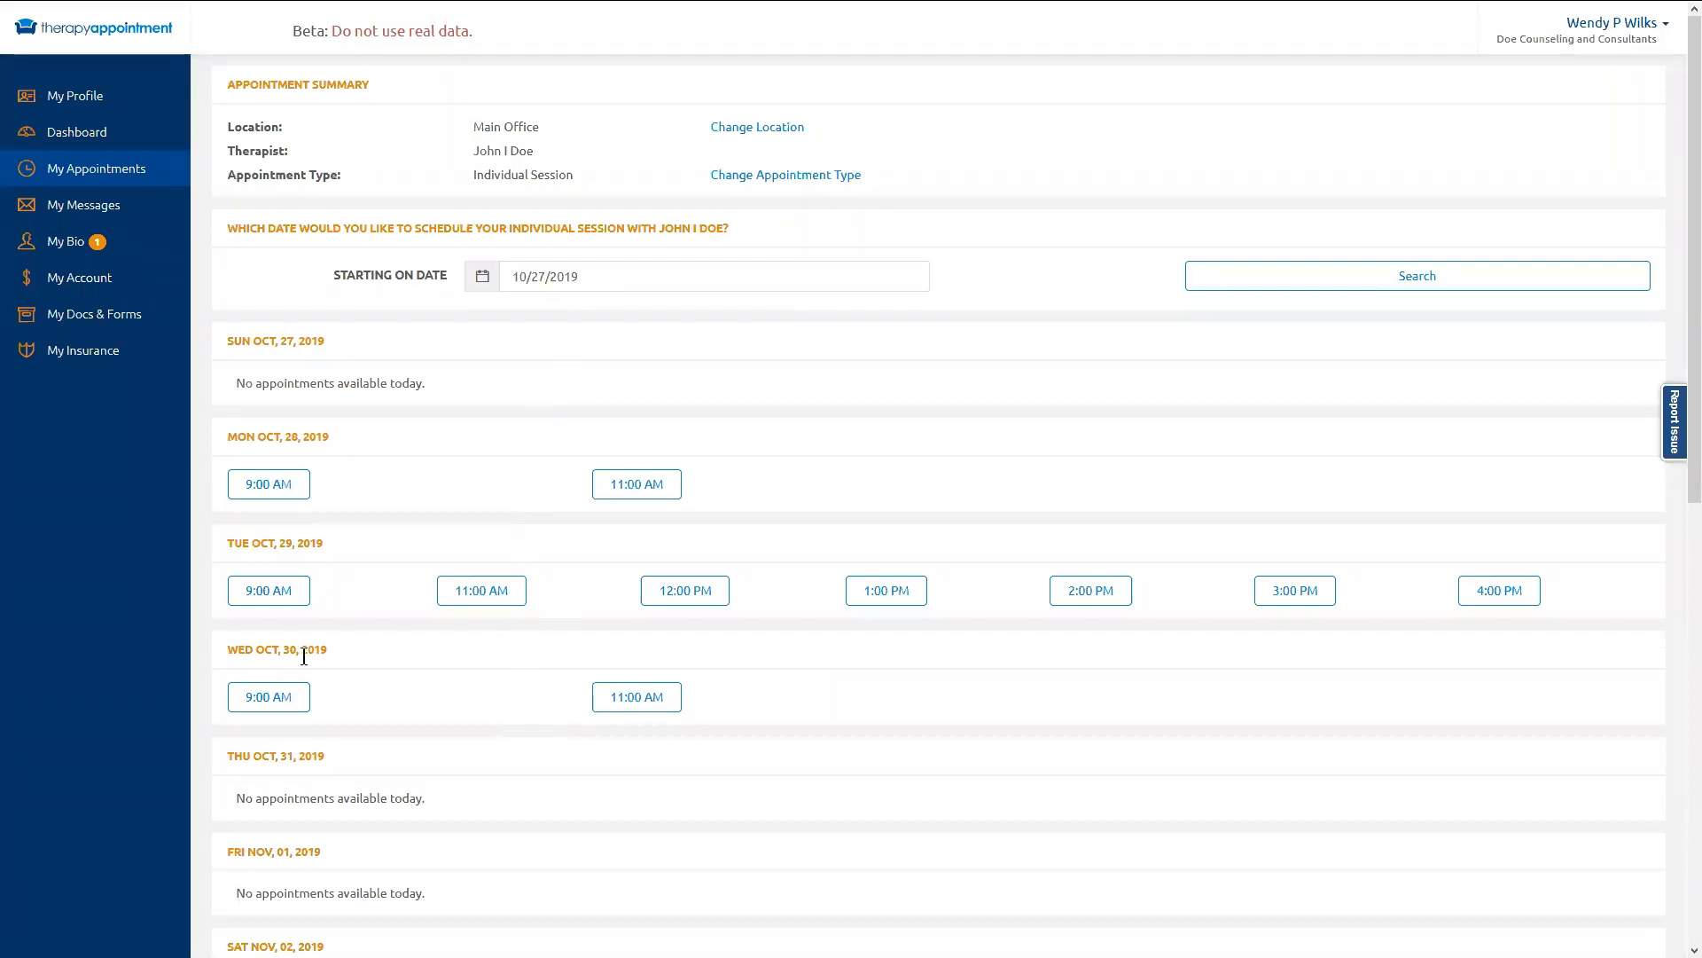
pyautogui.click(275, 699)
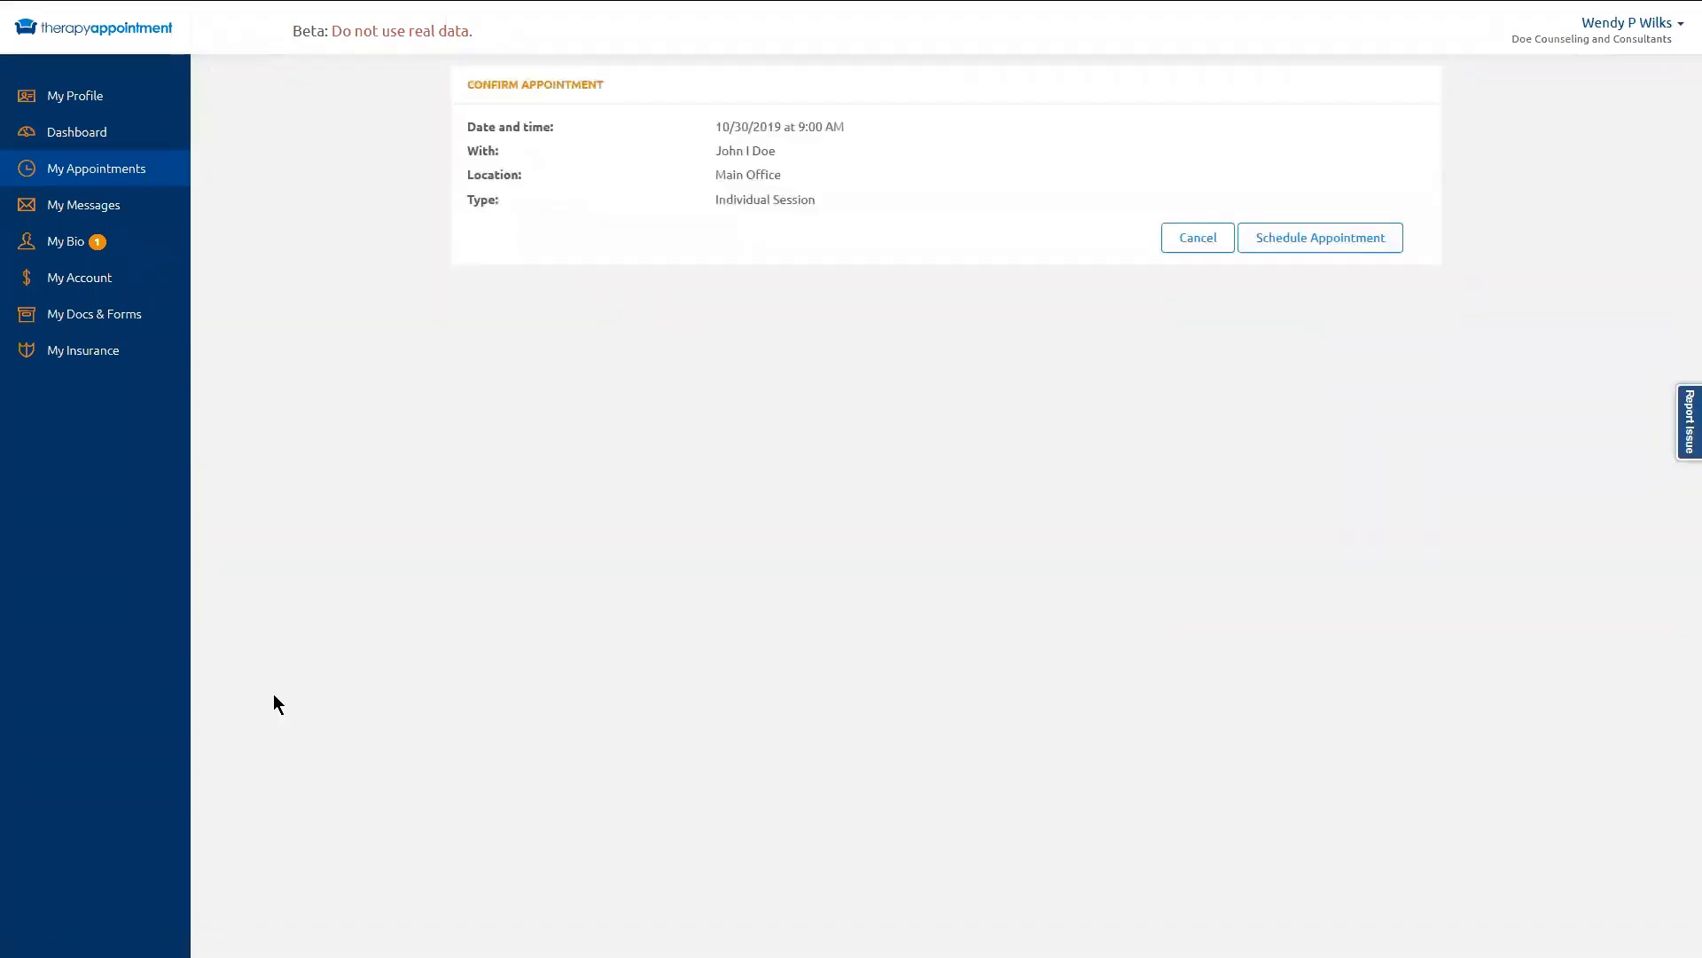
pyautogui.click(1300, 238)
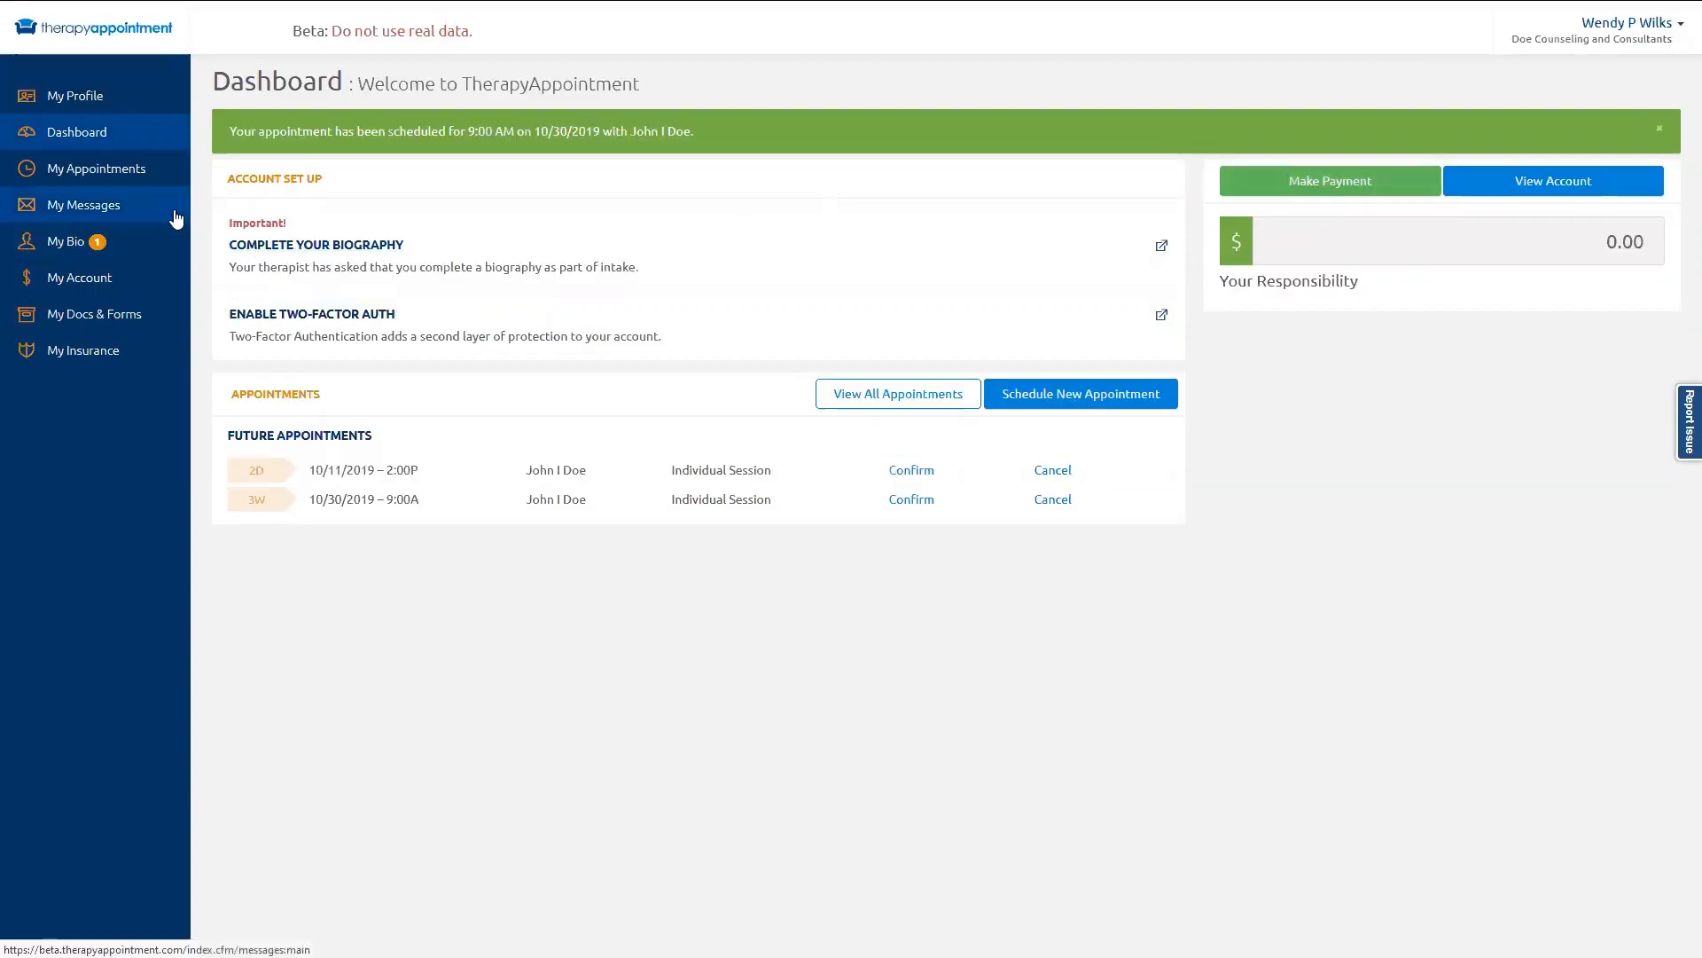
# Step: Log out of the client account and sign back in as the therapist with the saved username and password
pyautogui.click(1656, 27)
pyautogui.click(1614, 83)
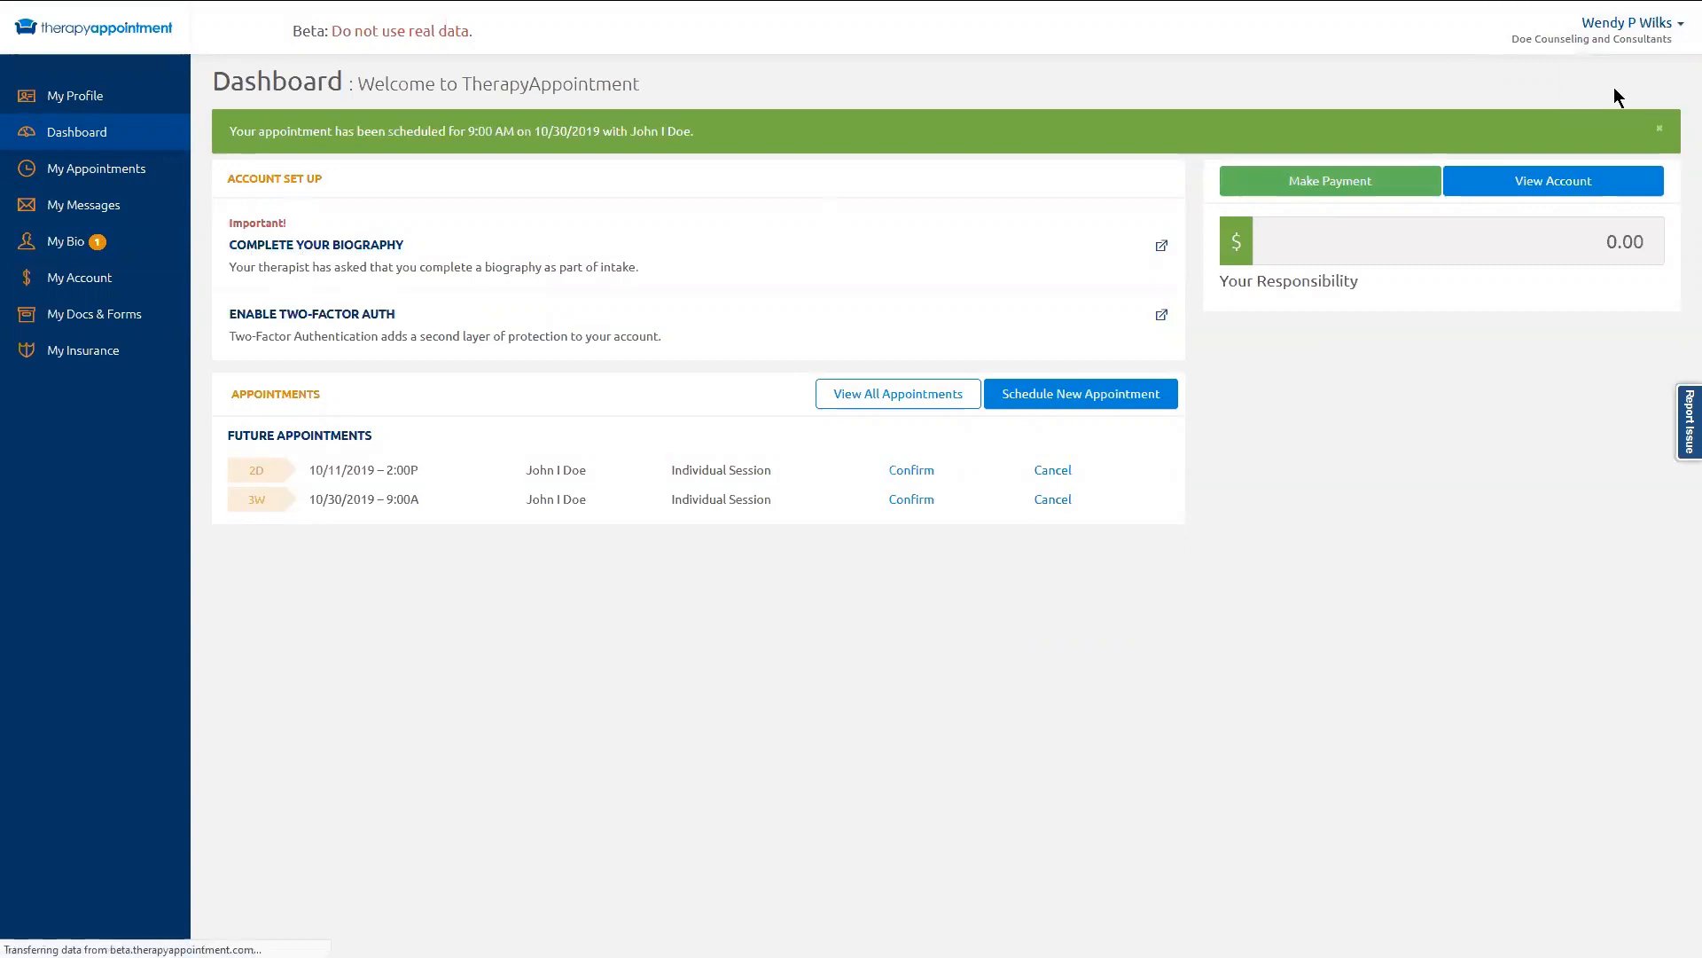
pyautogui.click(694, 500)
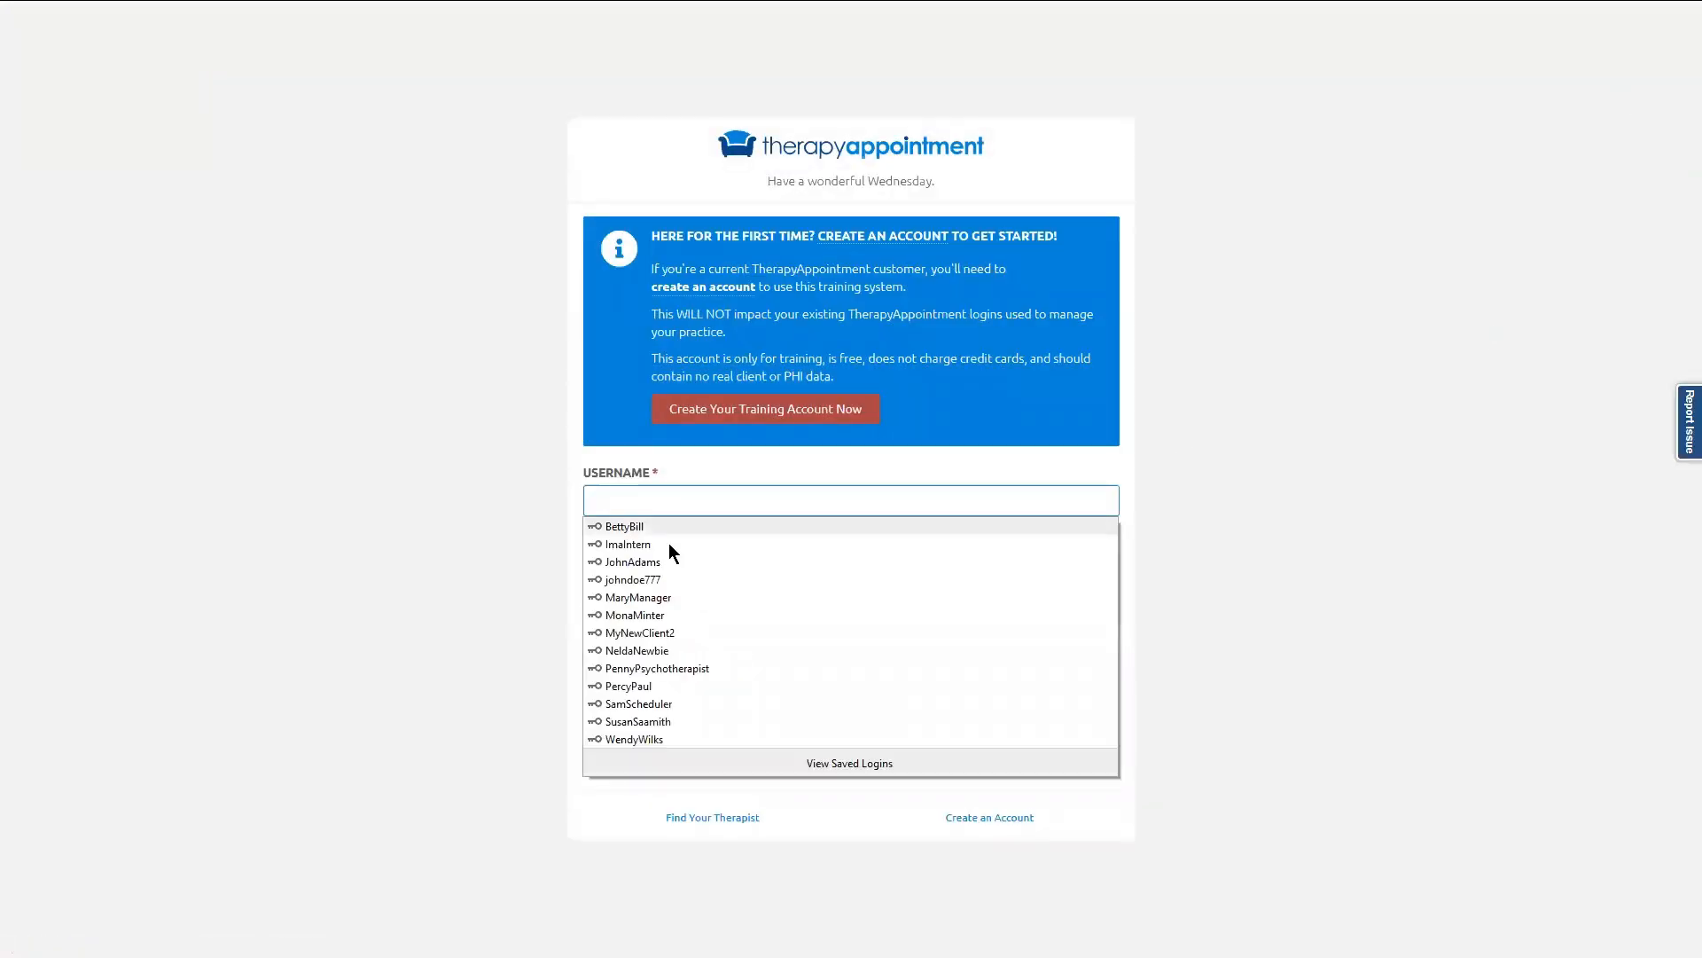
pyautogui.click(632, 579)
pyautogui.click(849, 716)
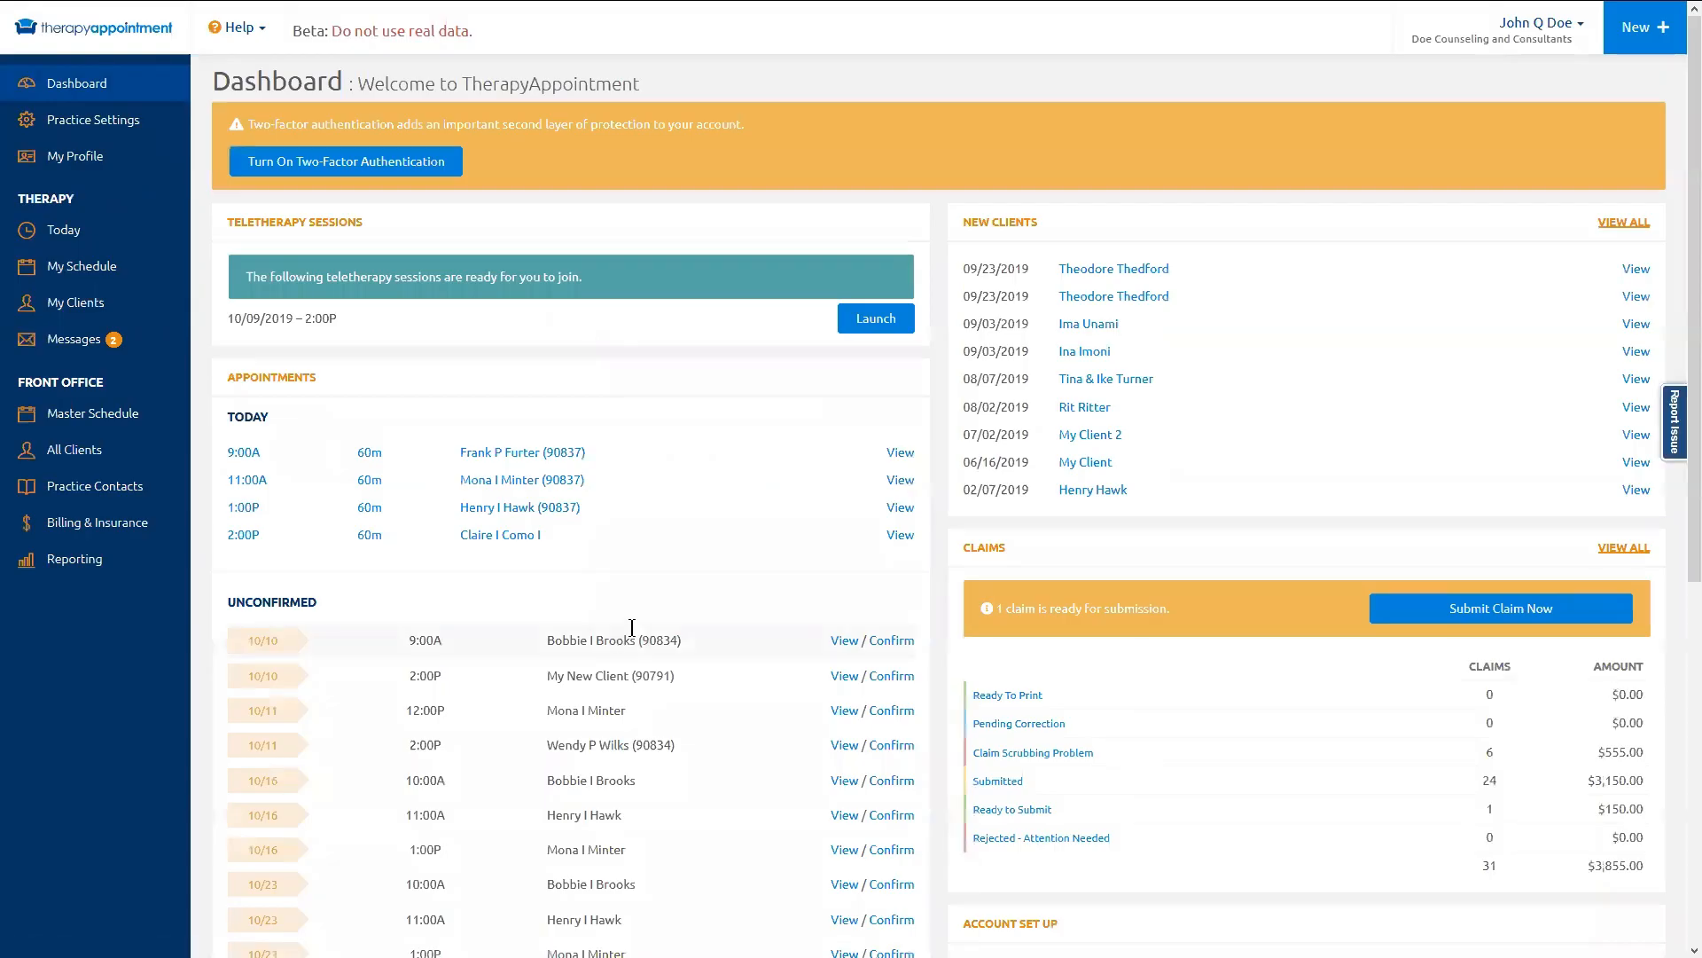
# Step: View the TSYS payment processor's website, then return to the full-screen TherapyAppointment dashboard
pyautogui.moveTo(1053, 7)
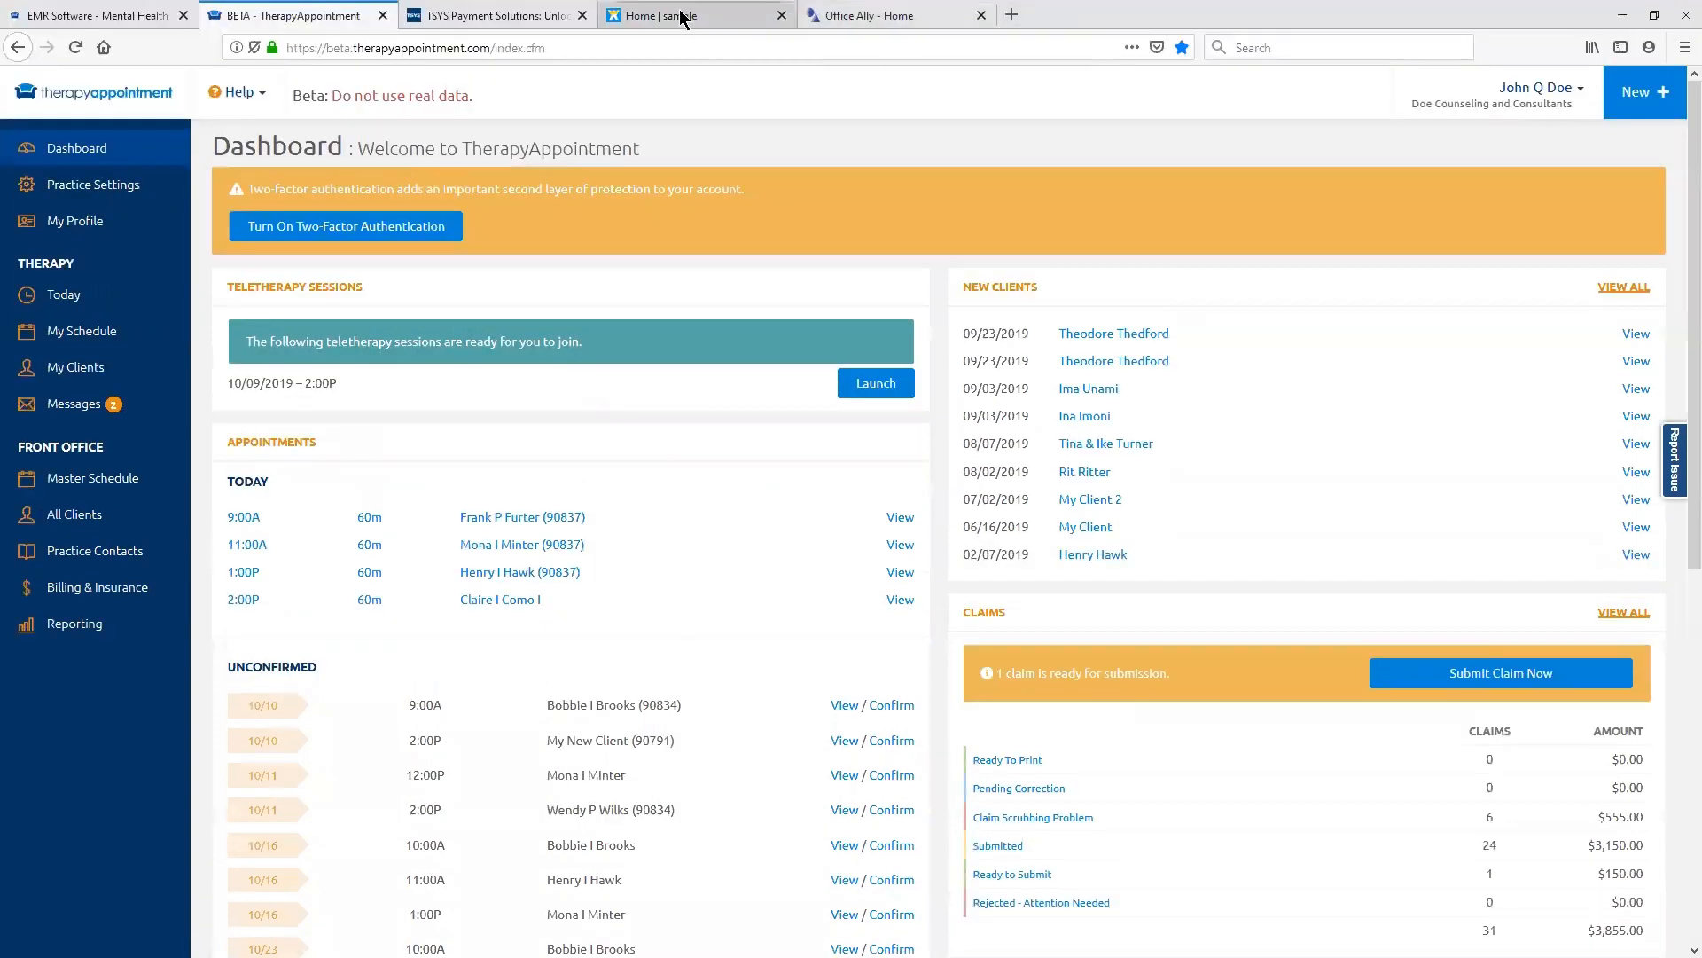
pyautogui.click(523, 17)
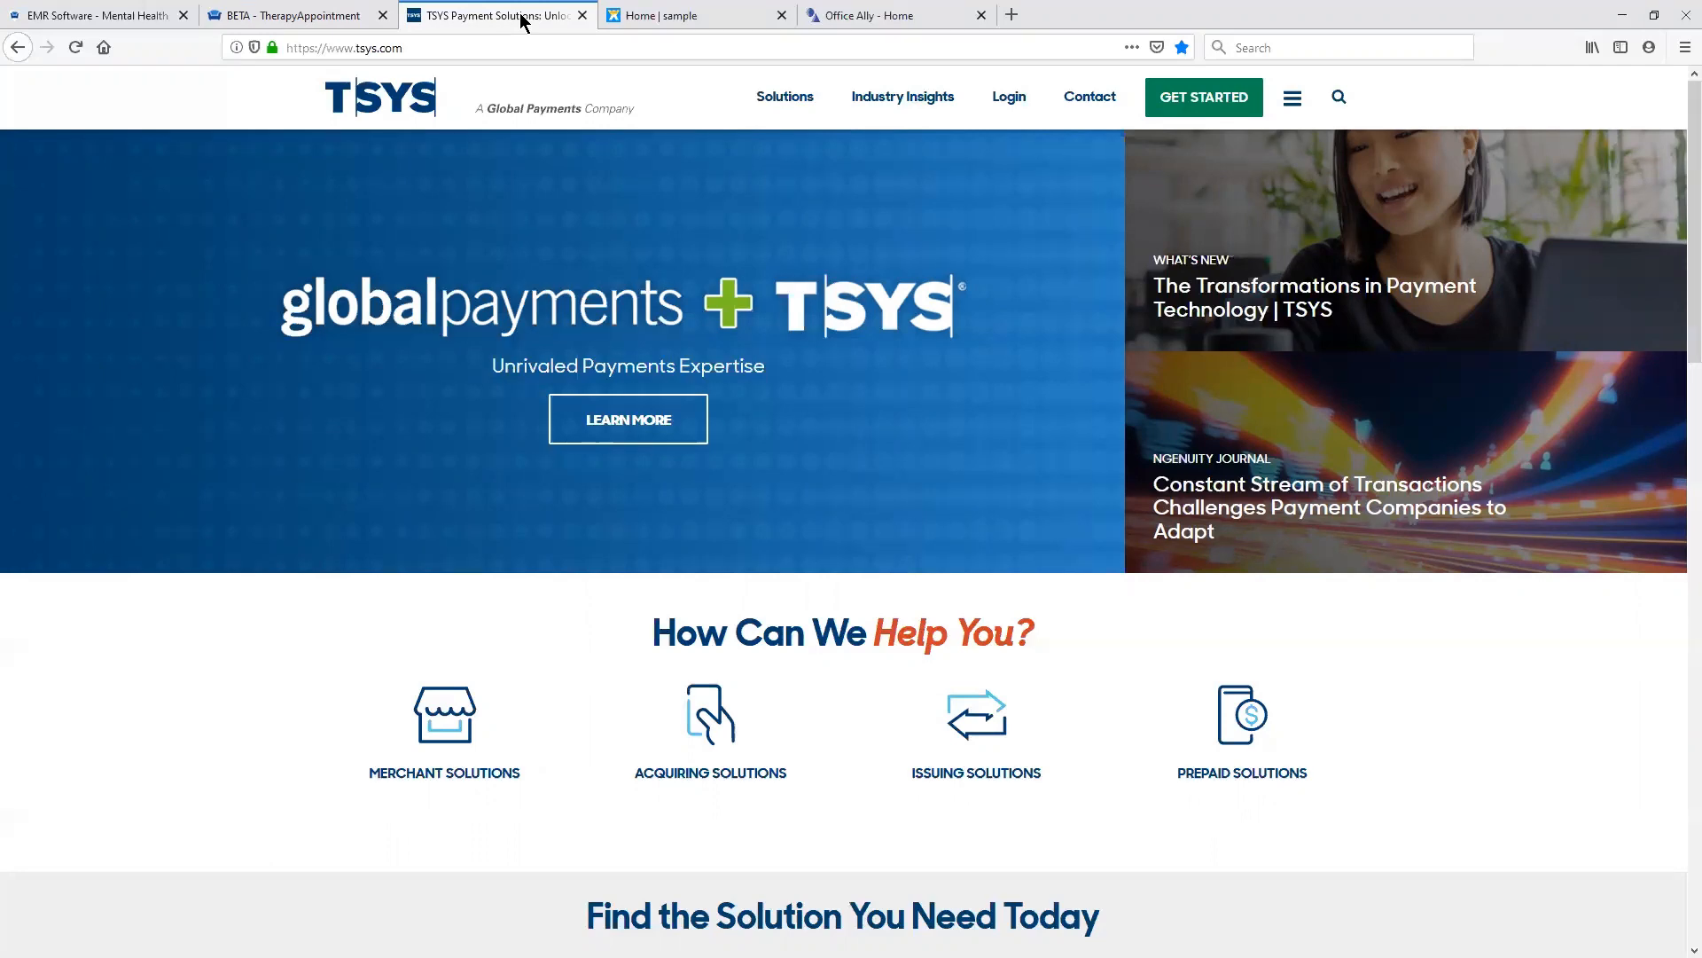
pyautogui.click(326, 24)
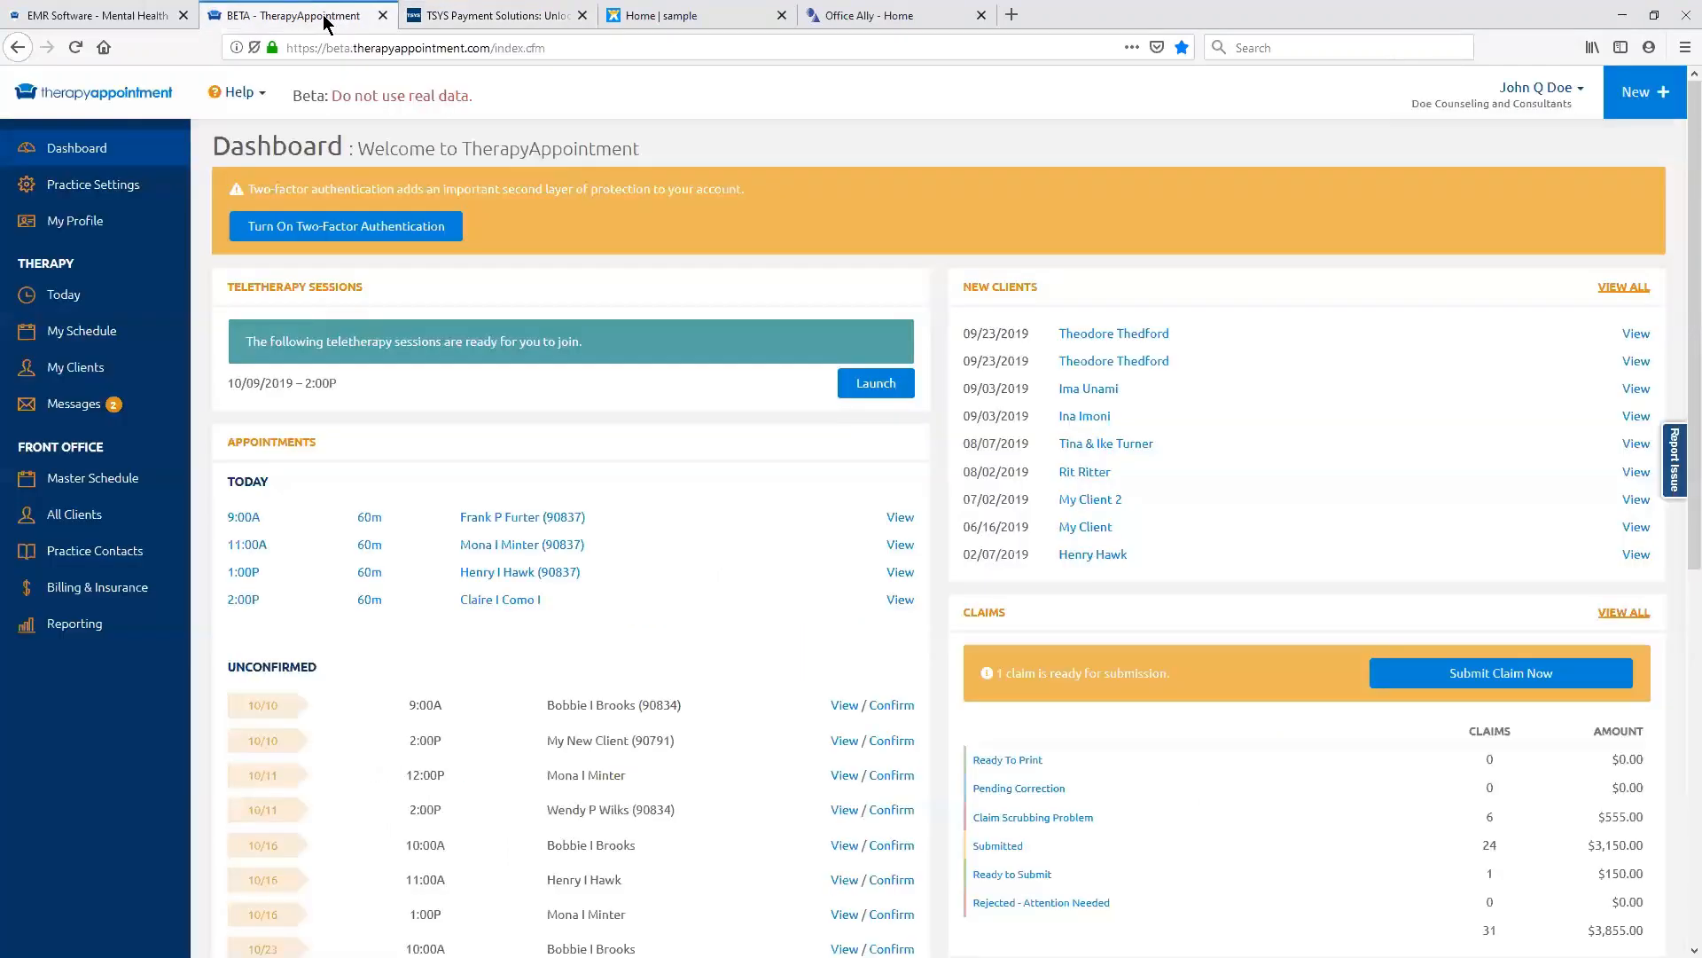
pyautogui.press('F11')
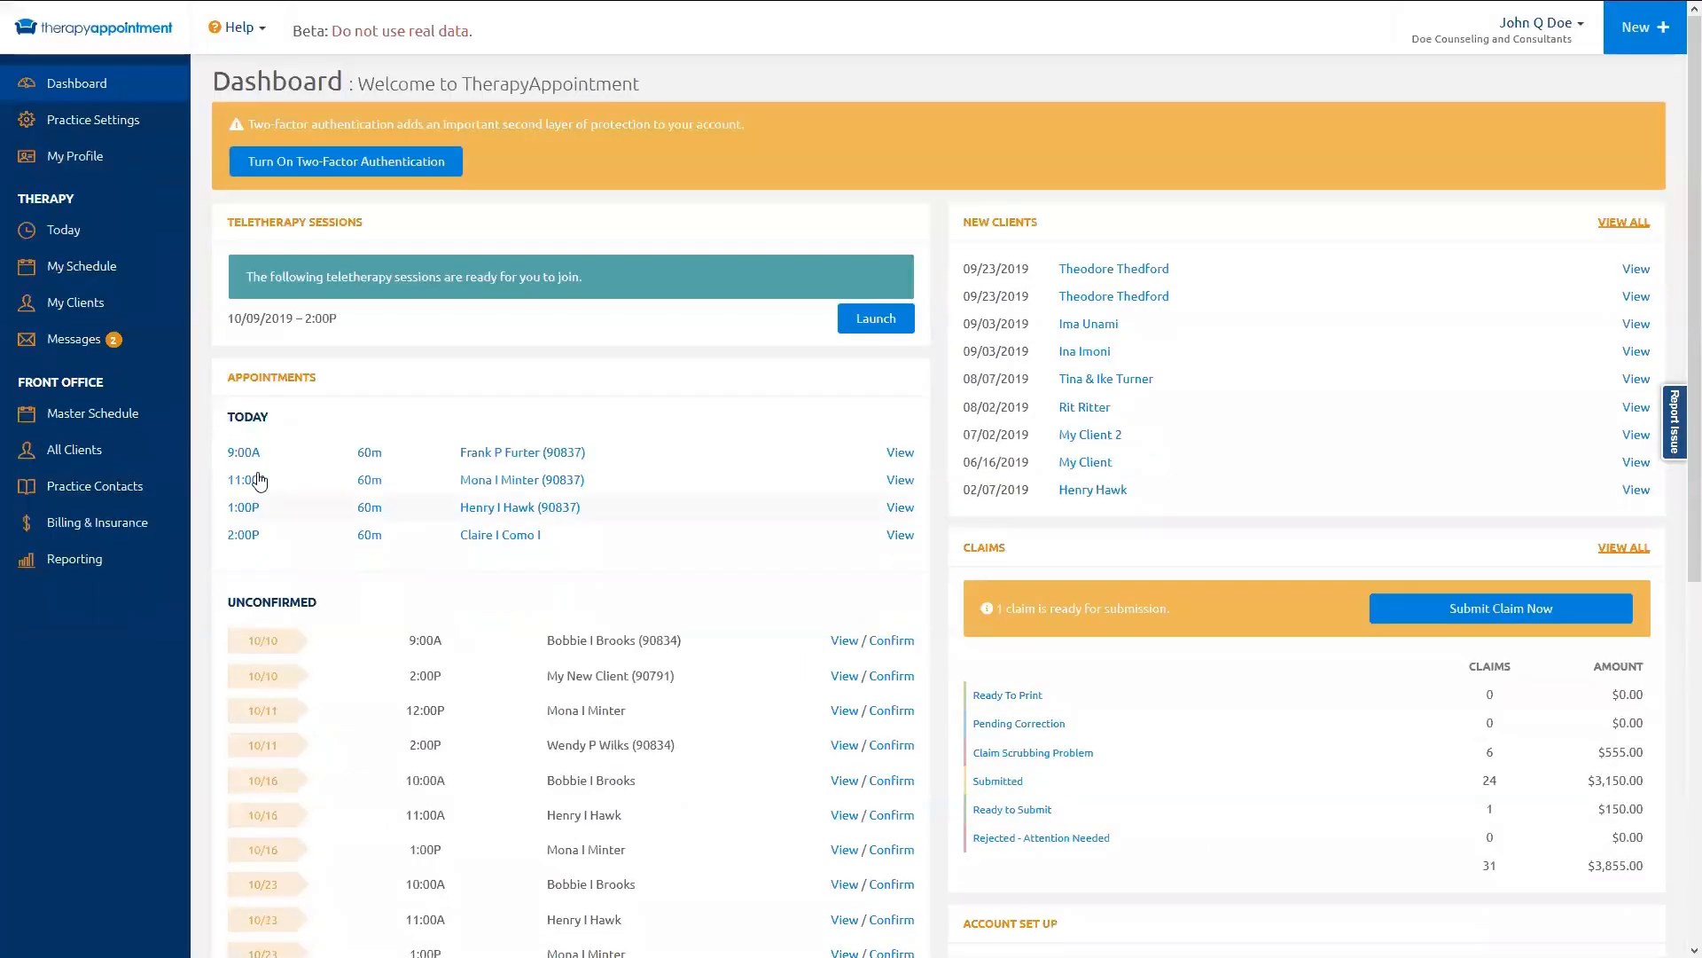
# Step: Start accepting a payment for the 10/9 11 AM appointment (90837) in my schedule, showing all the client's open charges
pyautogui.click(83, 273)
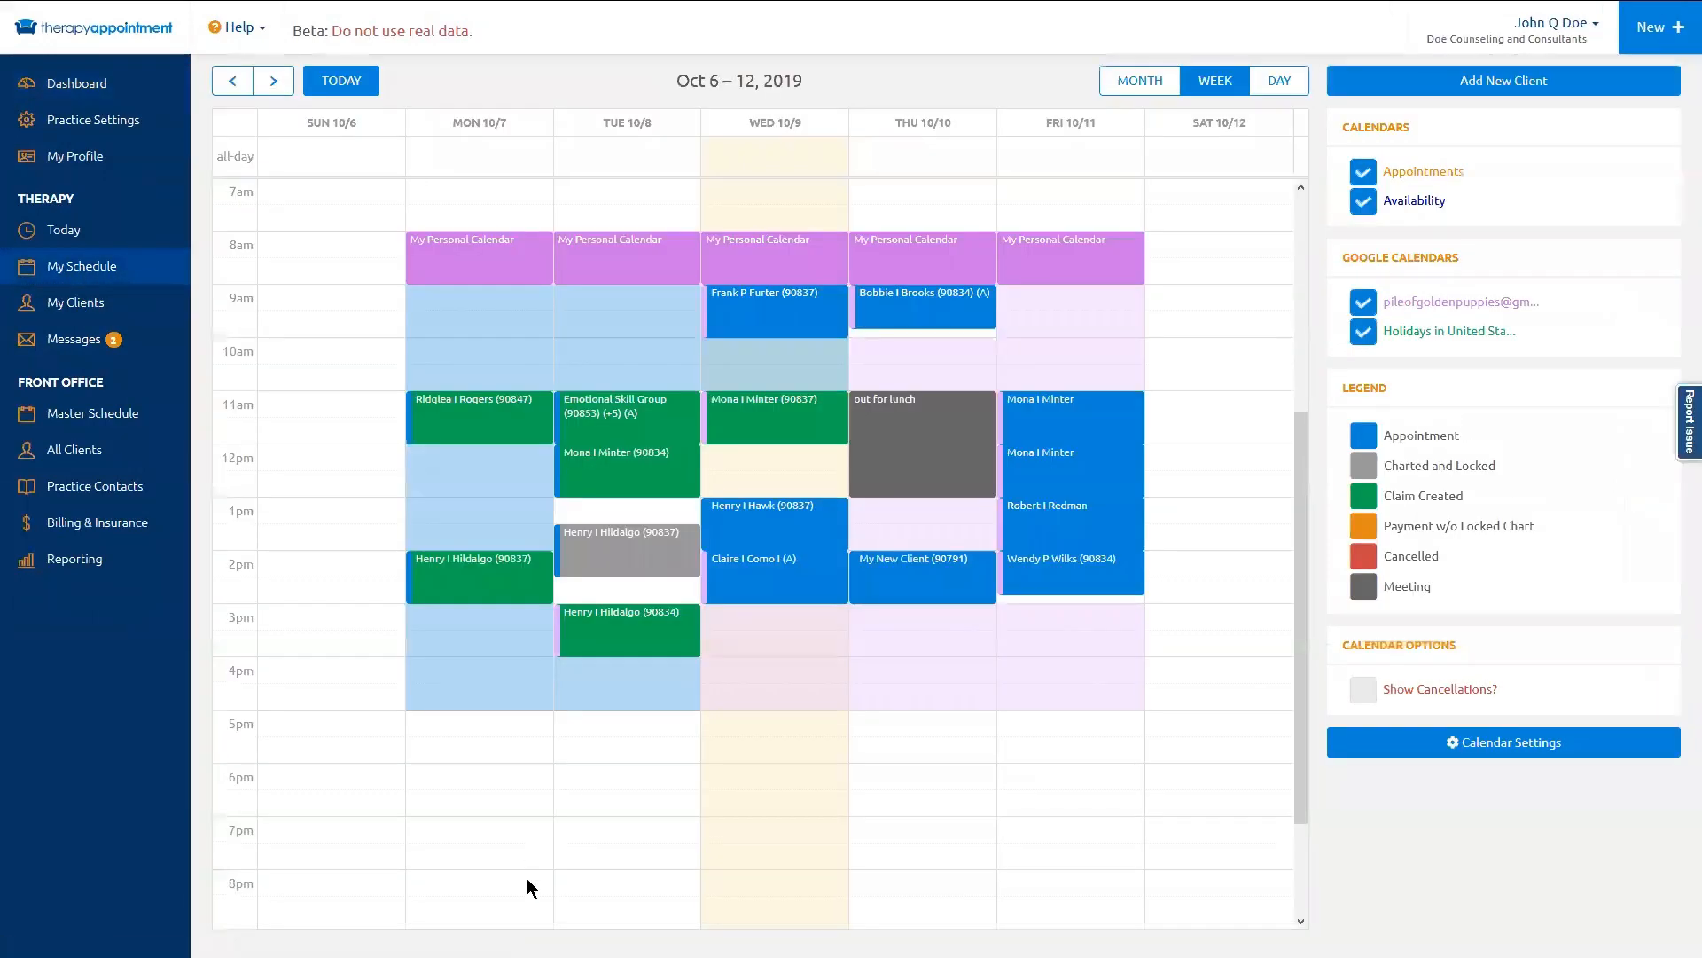
pyautogui.click(759, 426)
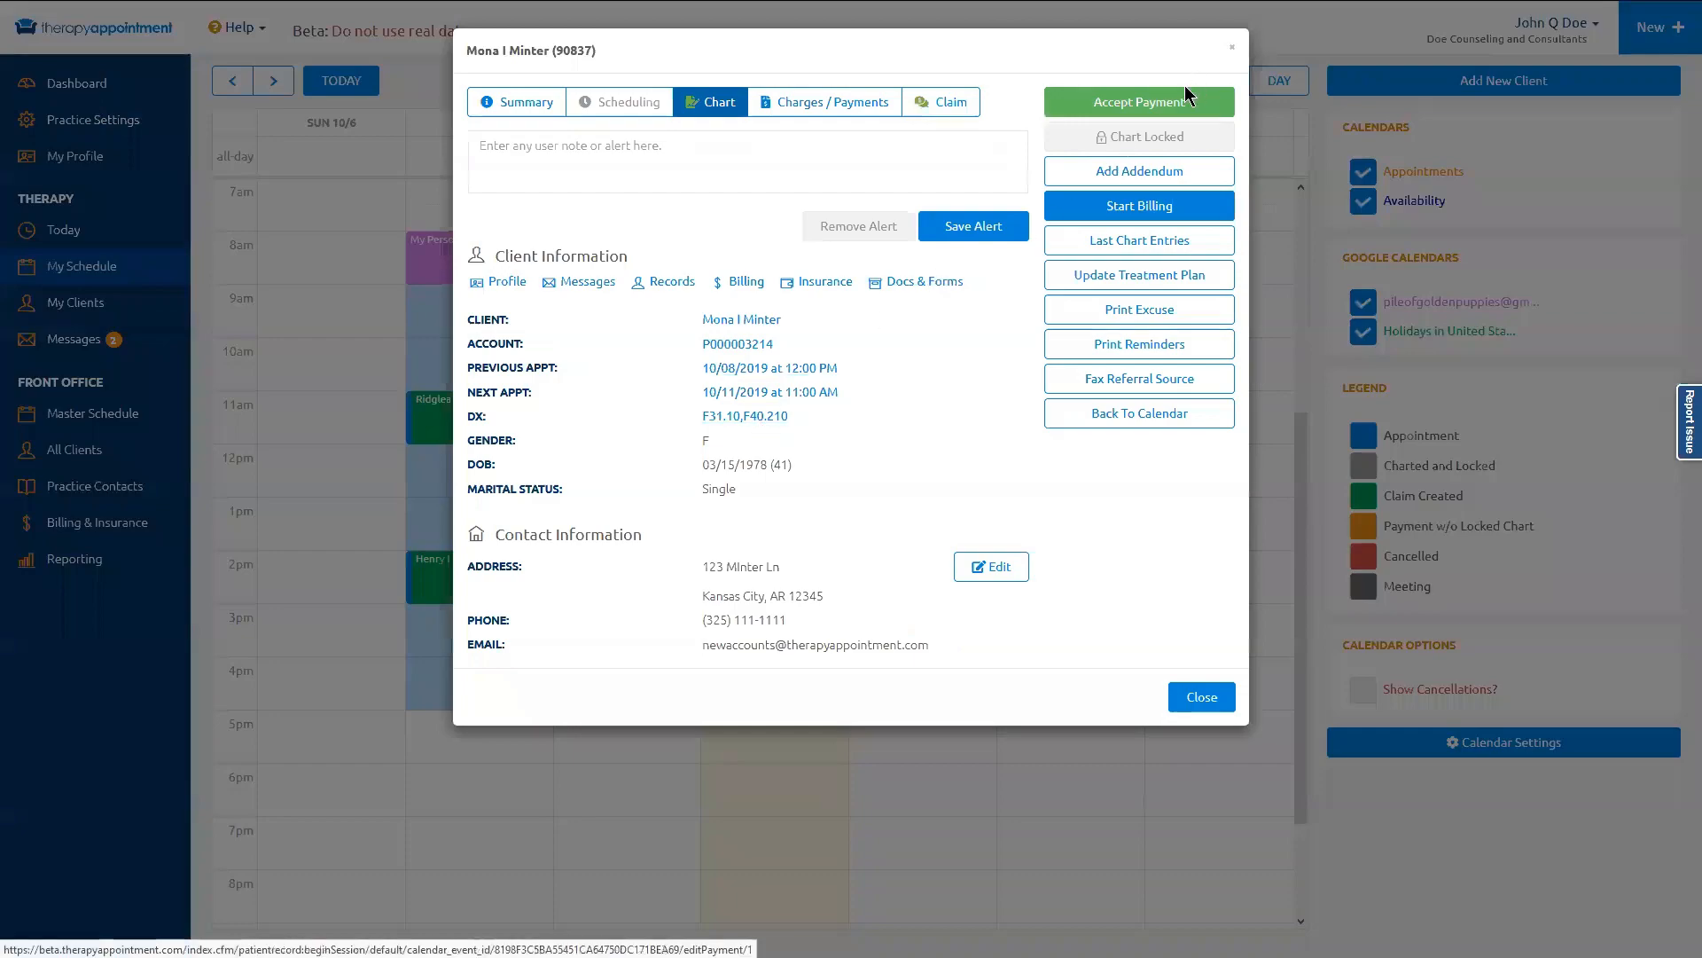
pyautogui.click(1164, 107)
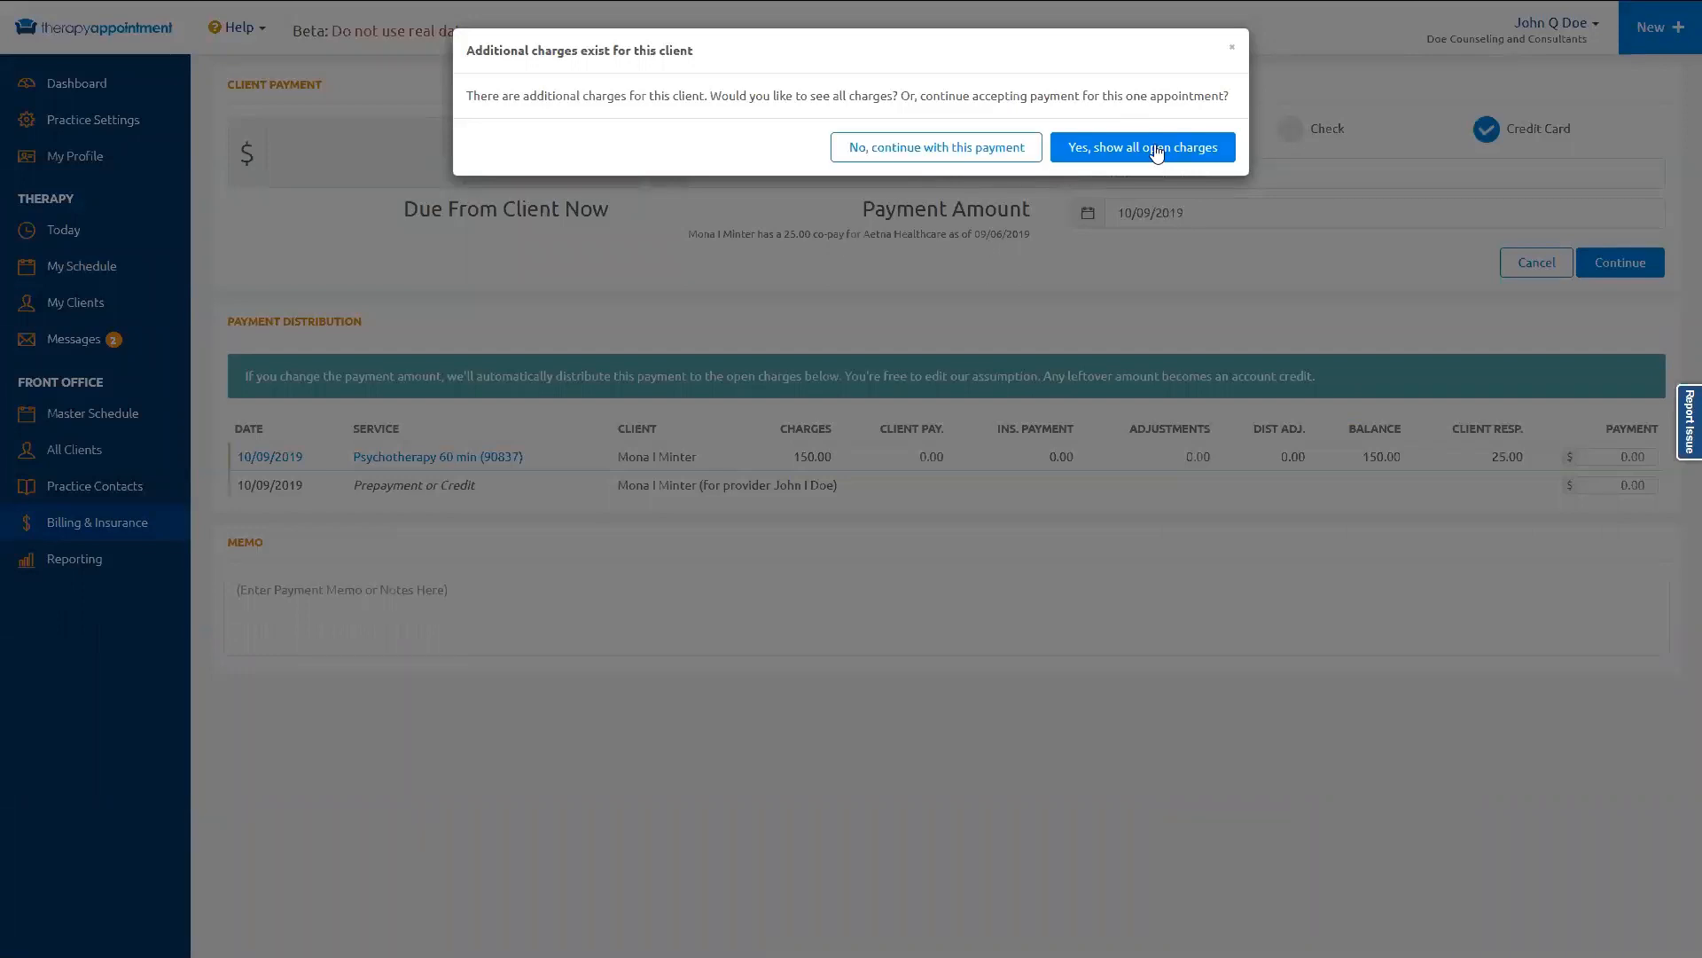
pyautogui.click(1093, 156)
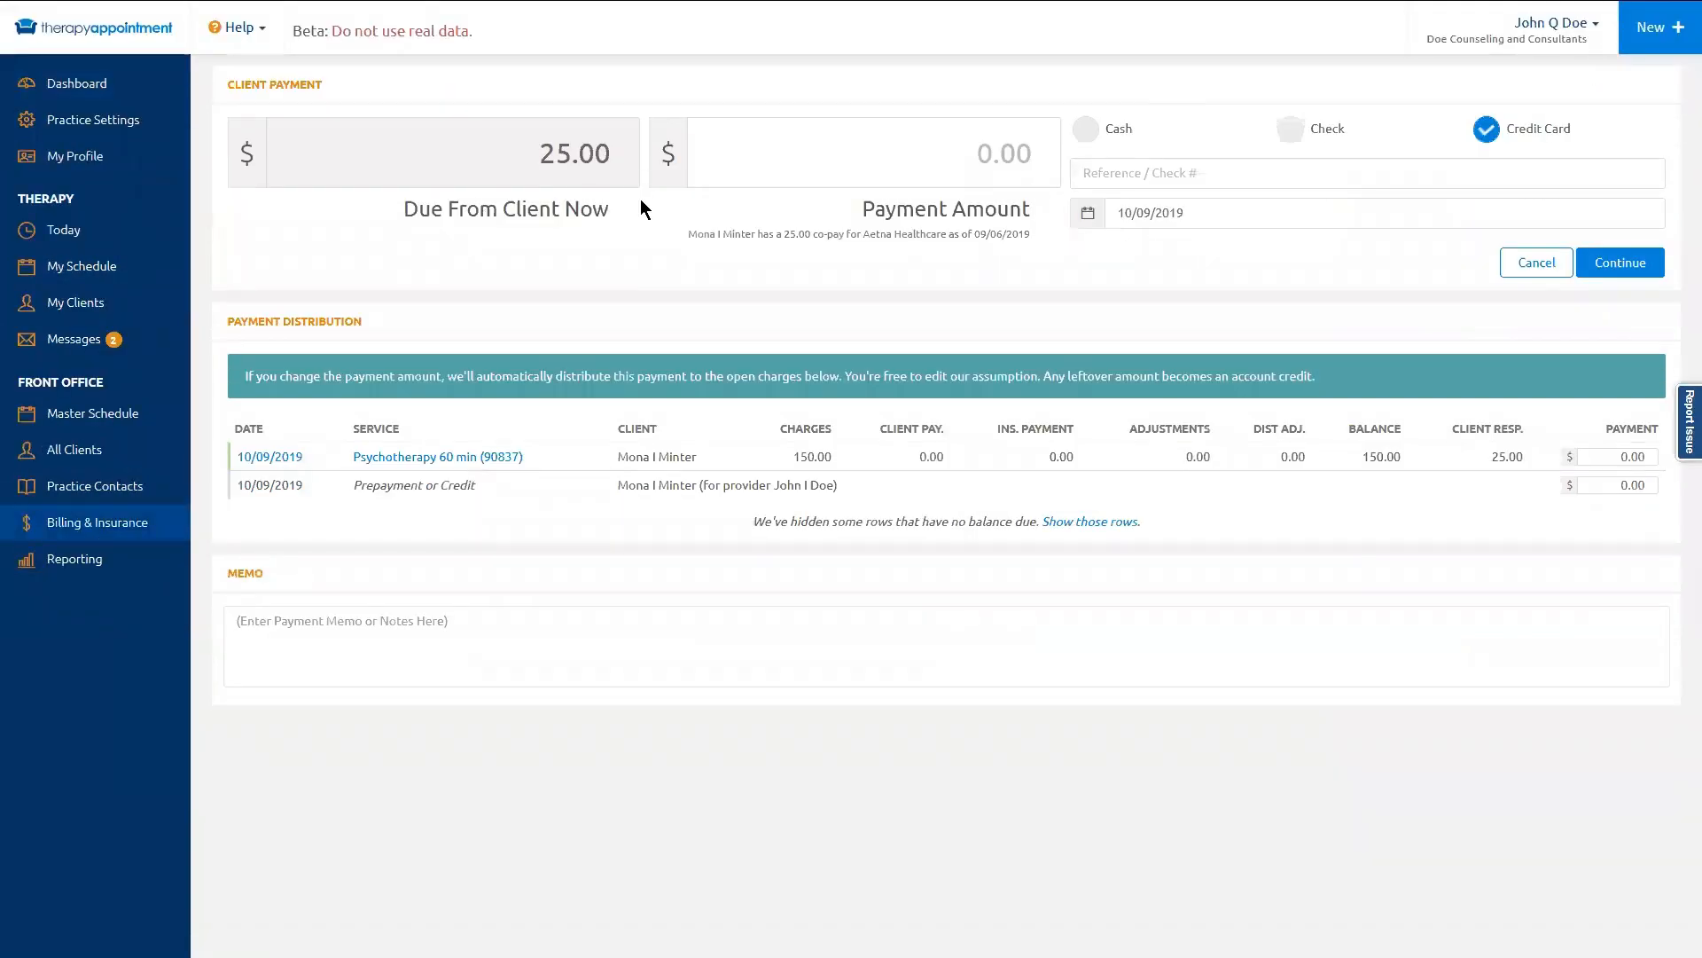
# Step: Set the payment amount to 25.00 by credit card and charge it to the client's saved default card
pyautogui.click(966, 152)
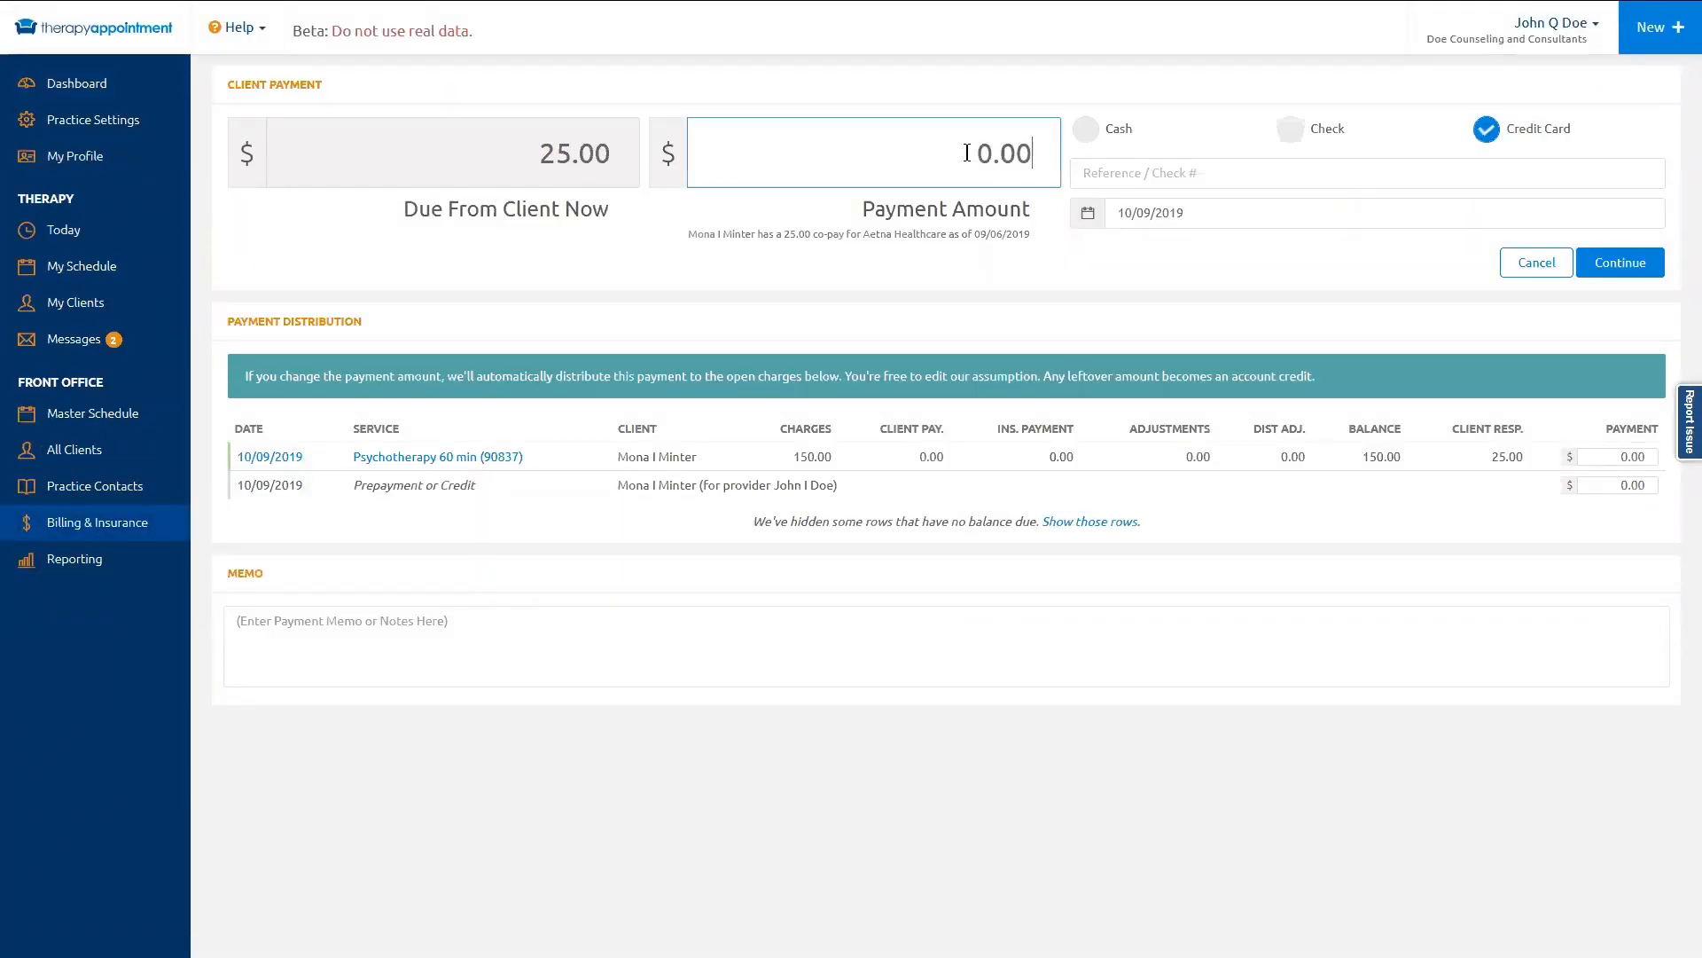
pyautogui.write('2500')
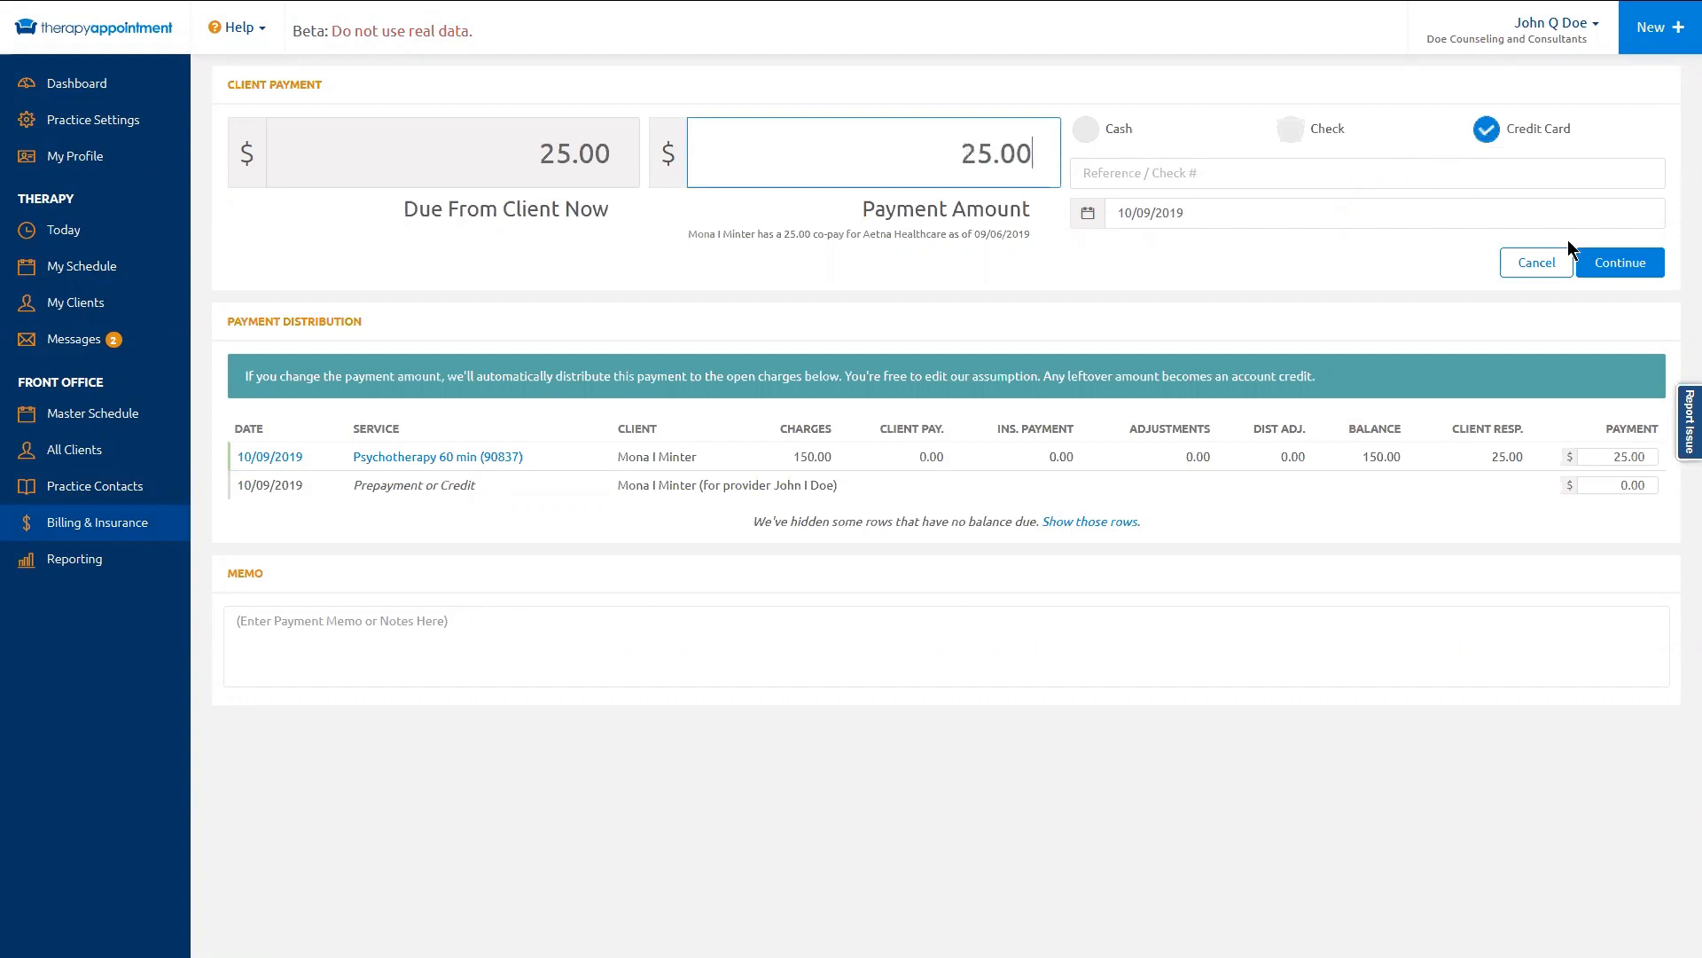
pyautogui.click(1609, 275)
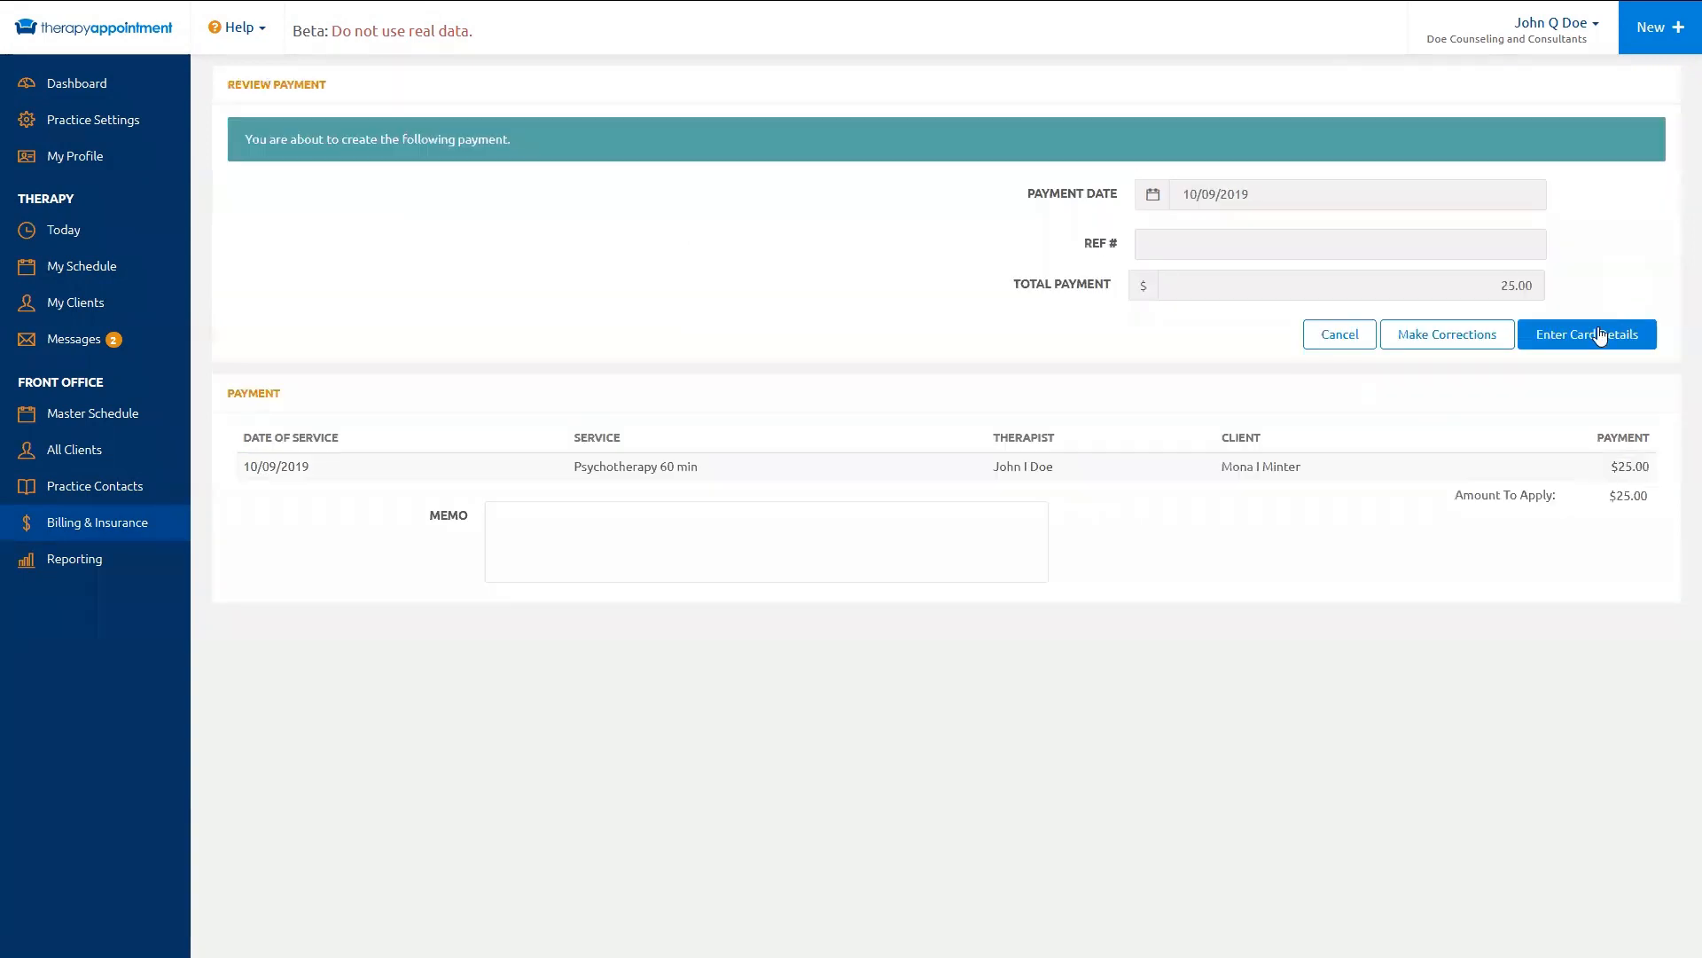
pyautogui.click(1596, 347)
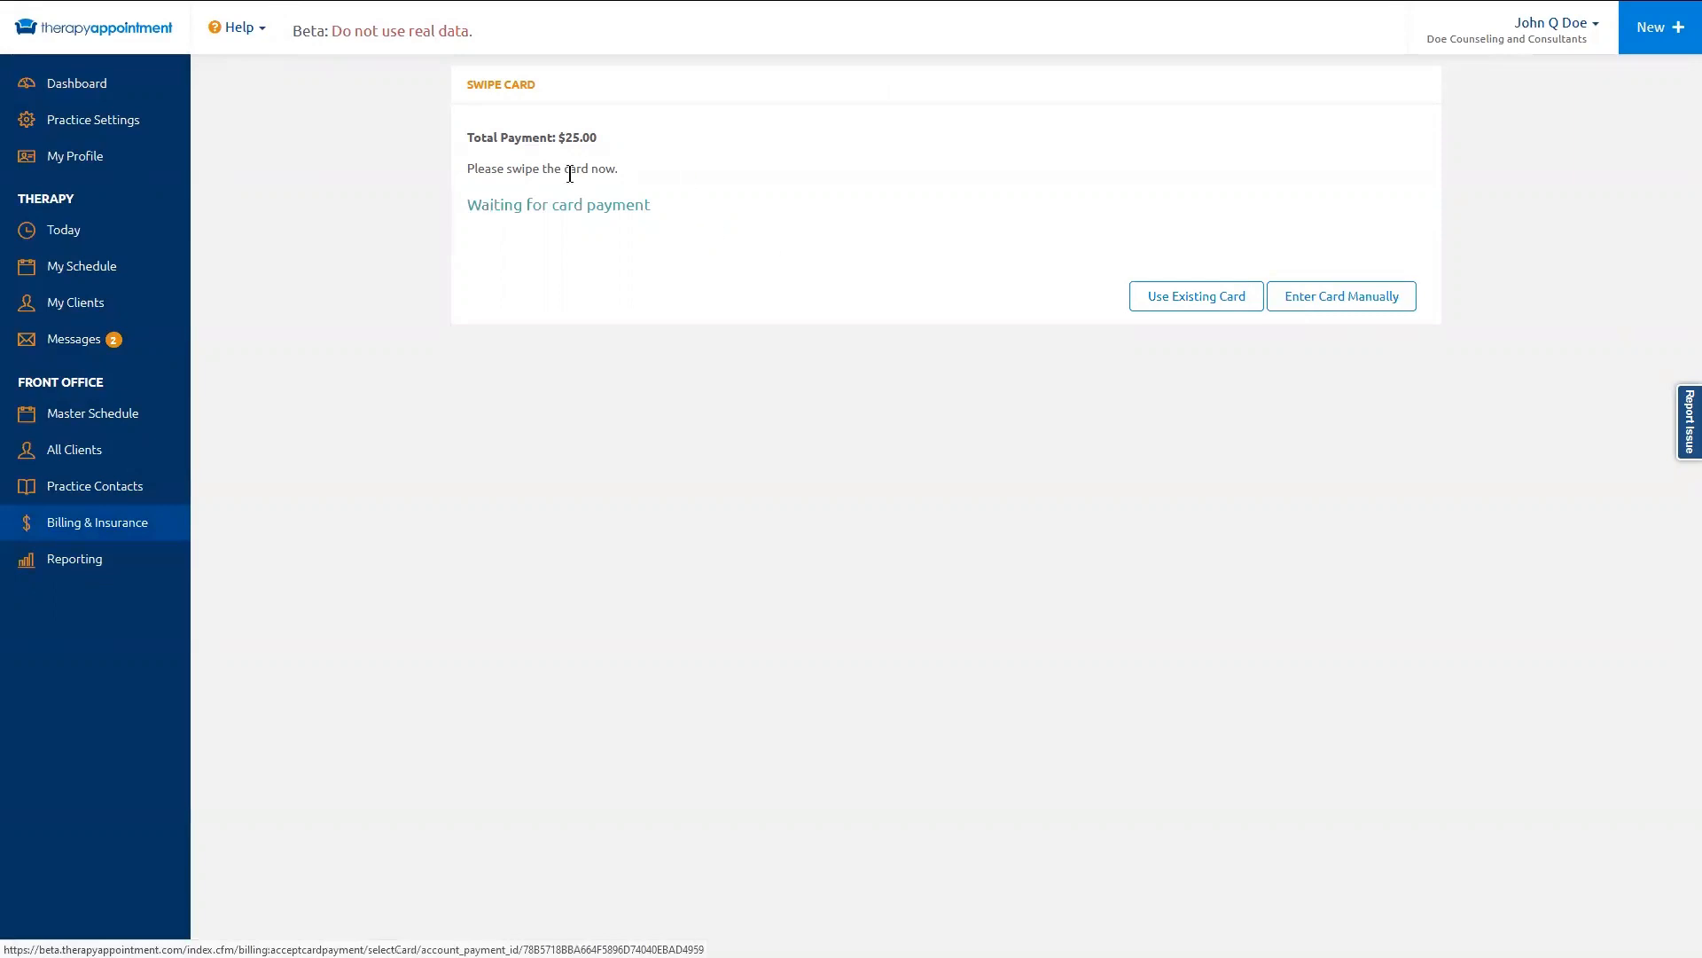
pyautogui.click(1204, 301)
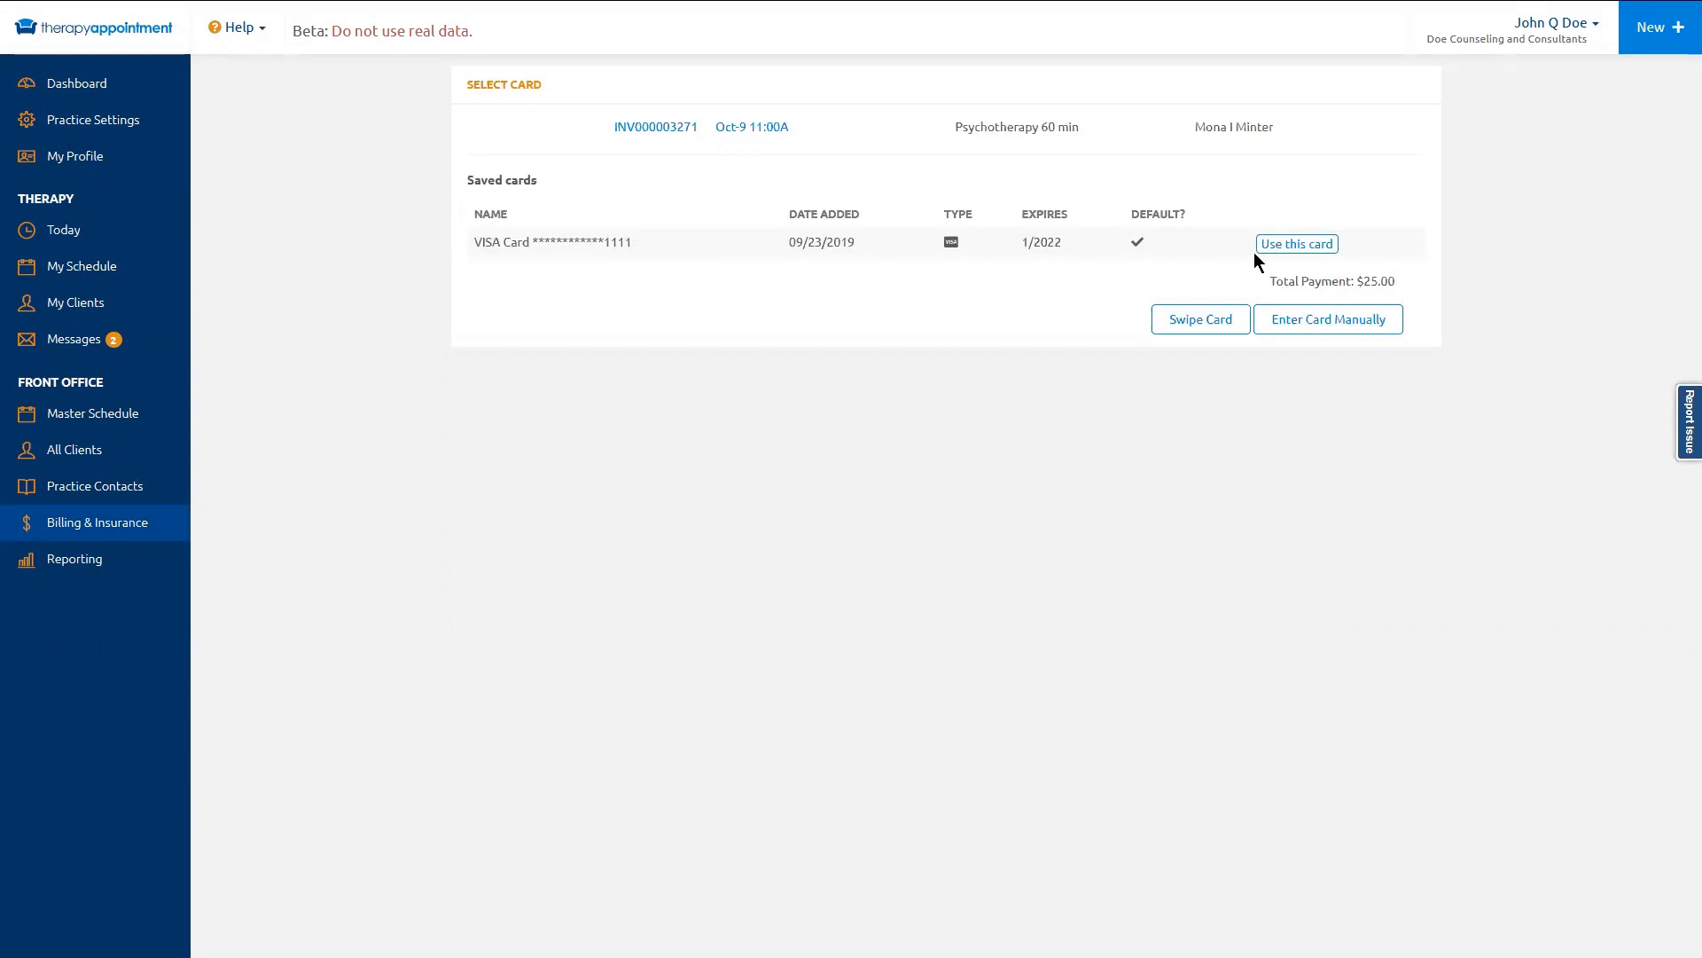
pyautogui.click(1290, 248)
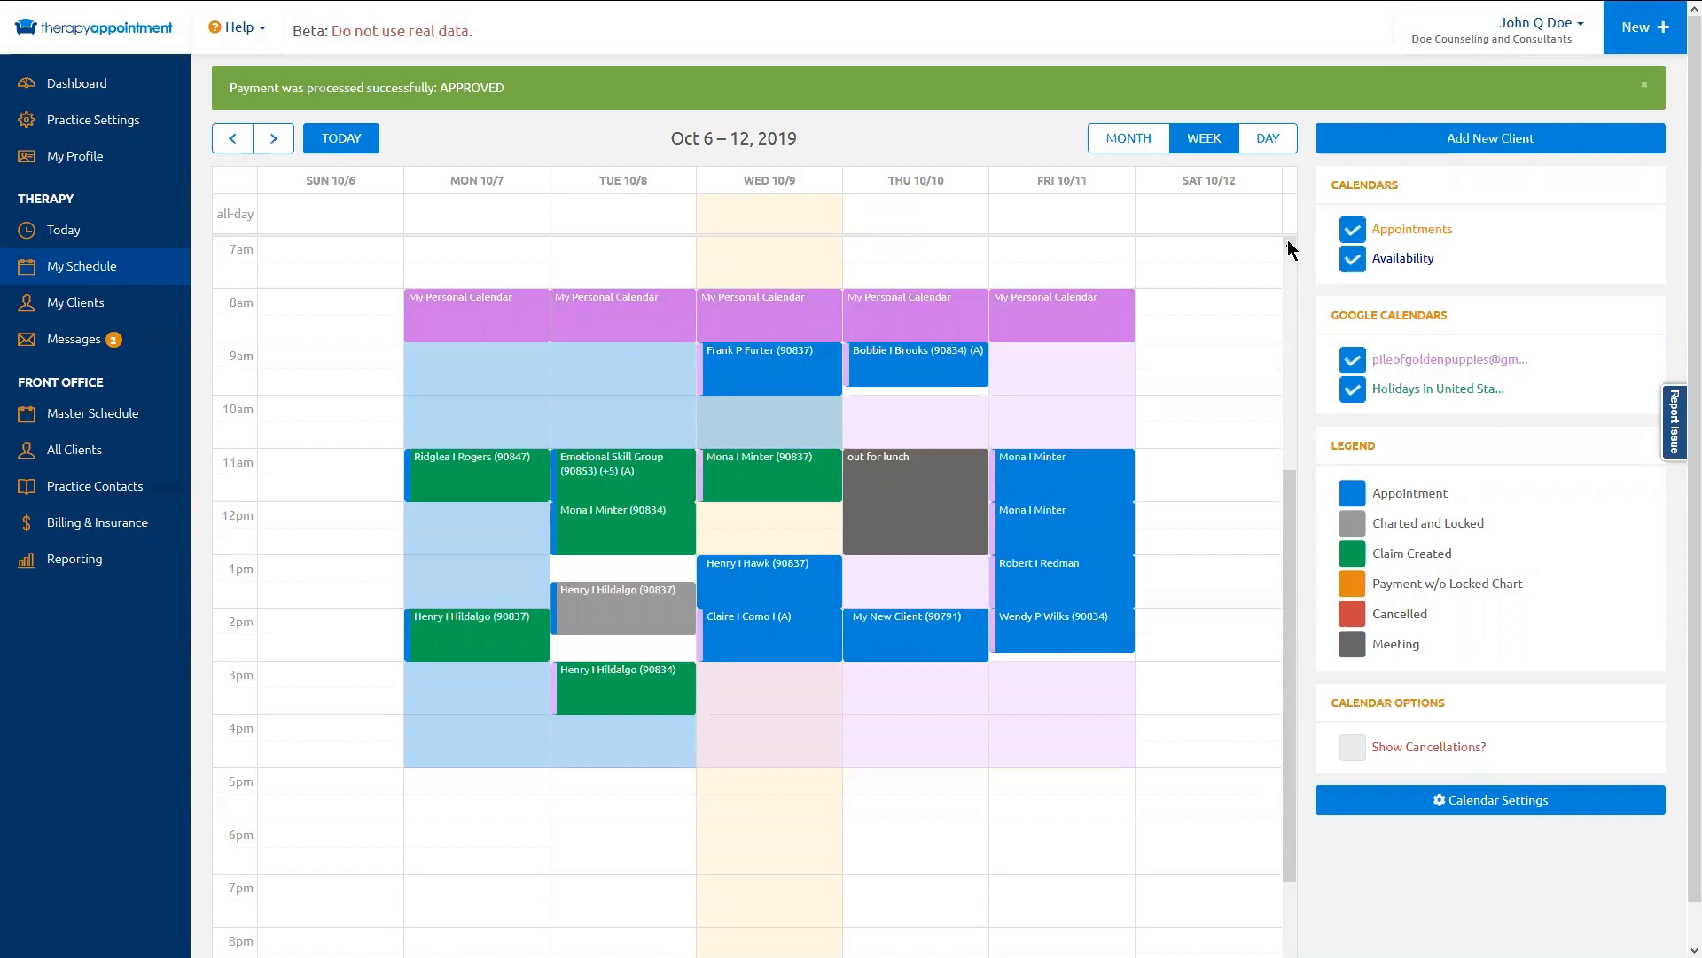
# Step: Open the full income report from the practice reports' income summary
pyautogui.click(78, 565)
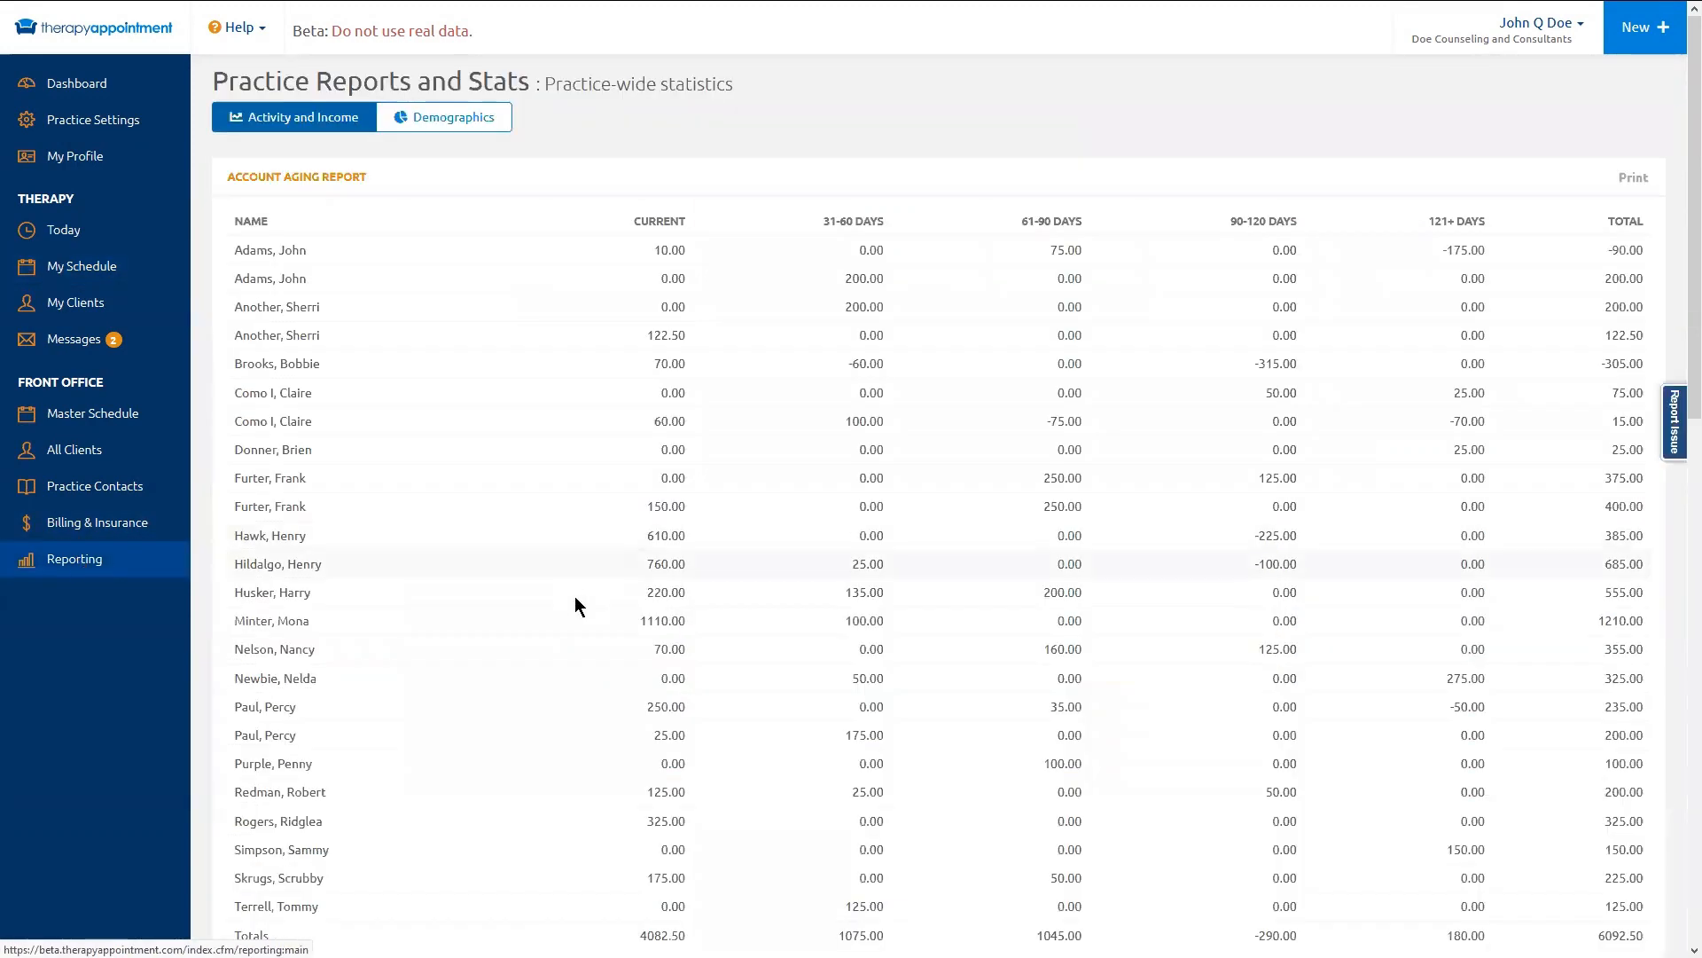
pyautogui.scroll(-3, 582, 626)
pyautogui.scroll(-3, 586, 633)
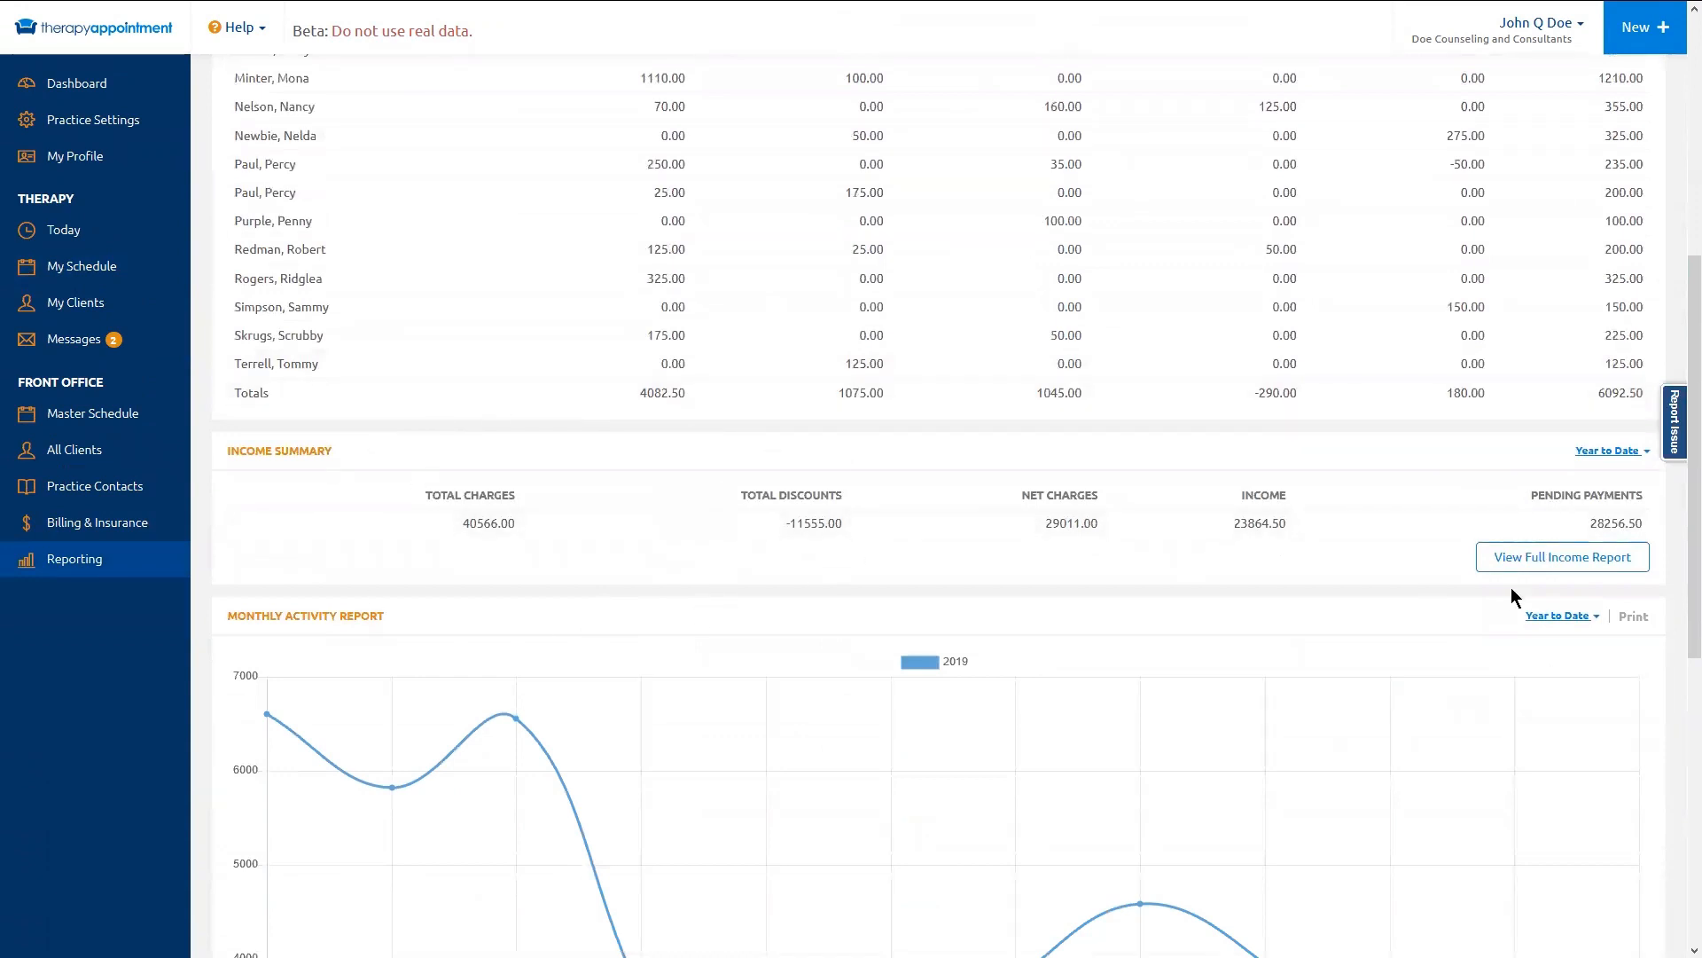
pyautogui.click(1543, 557)
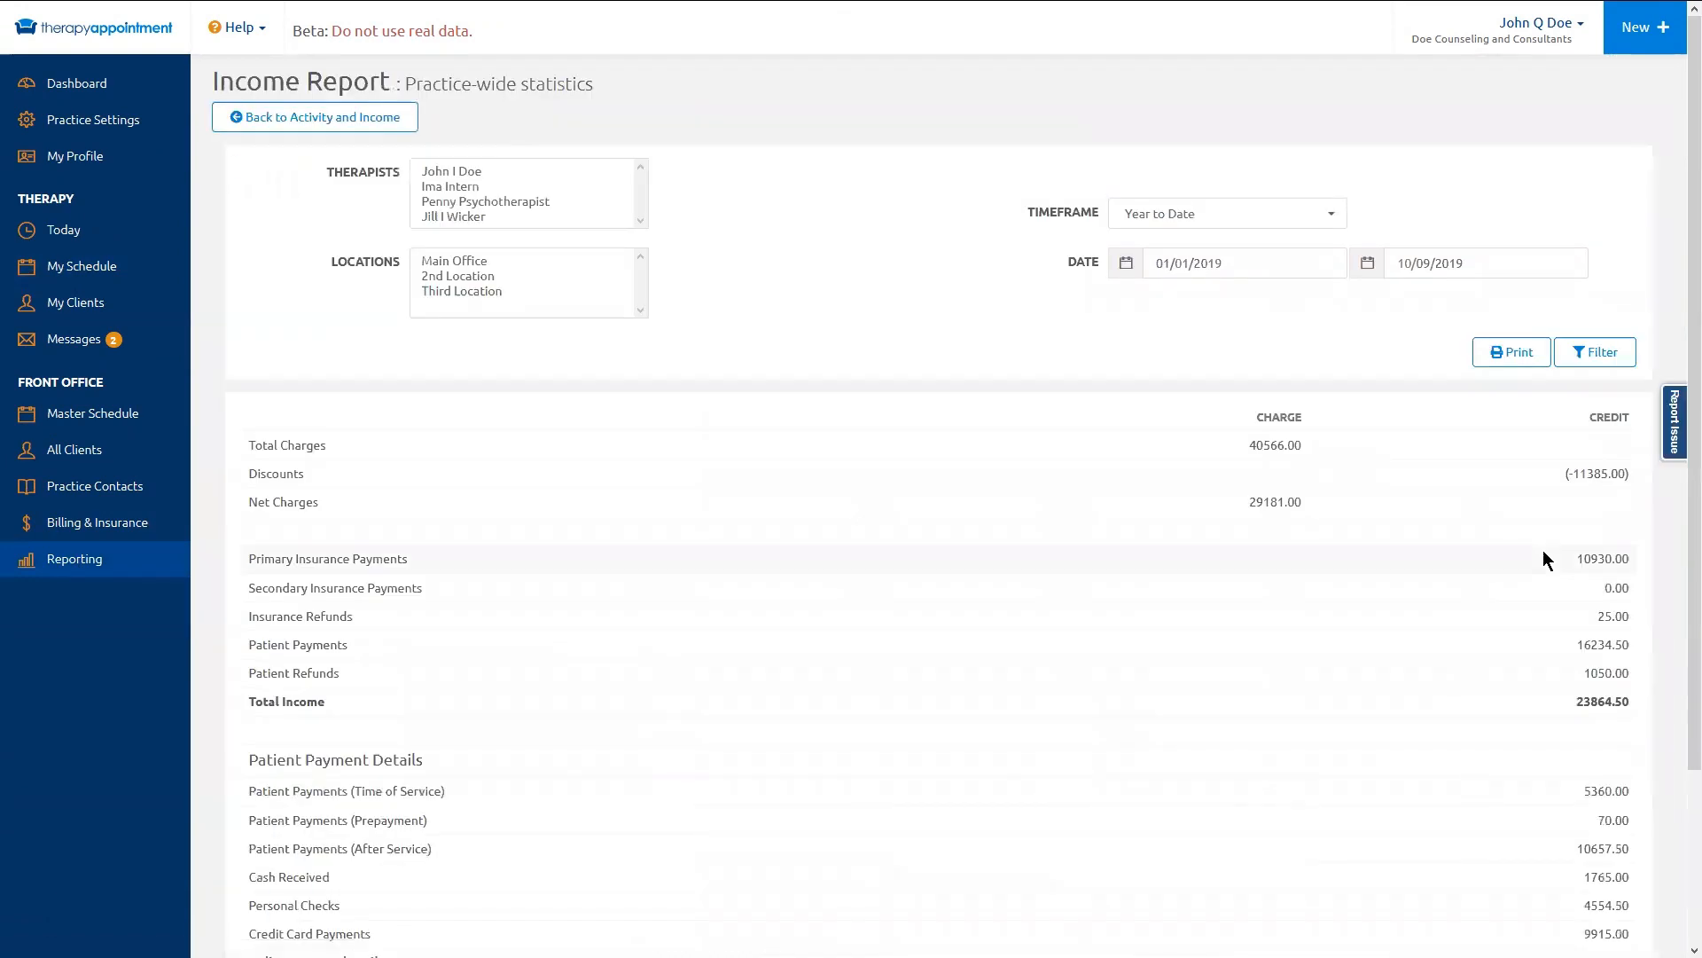
# Step: Filter the income report to the Last Month timeframe and the first listed therapist
pyautogui.click(1231, 215)
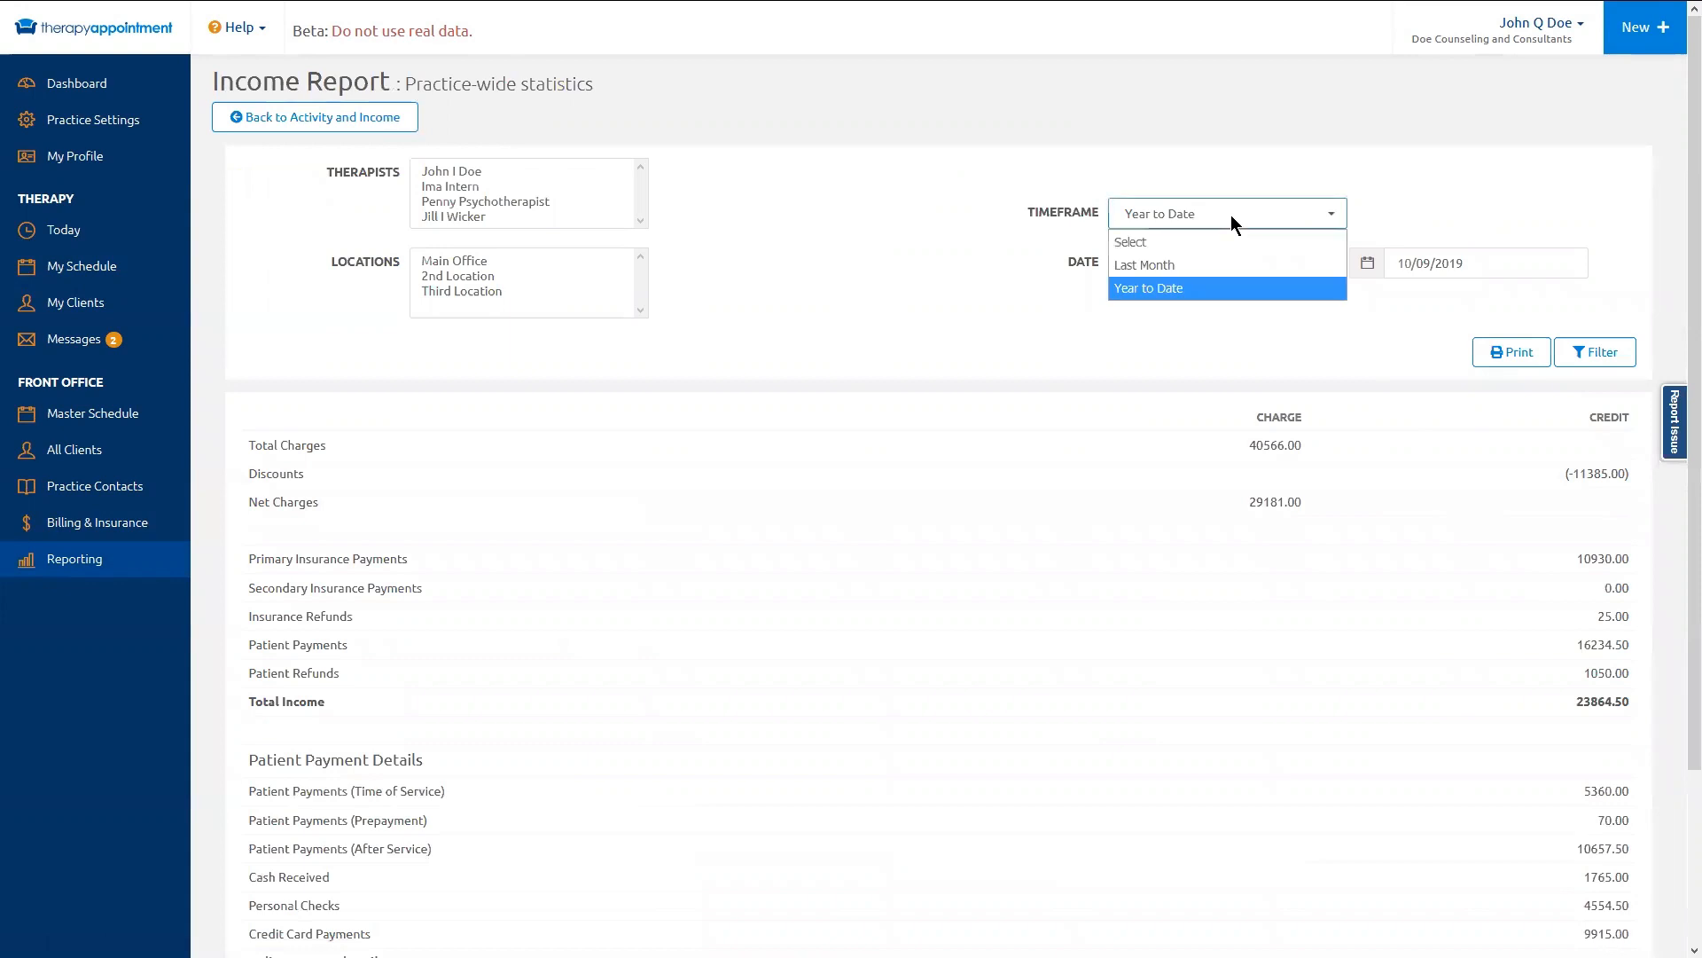
pyautogui.click(1190, 268)
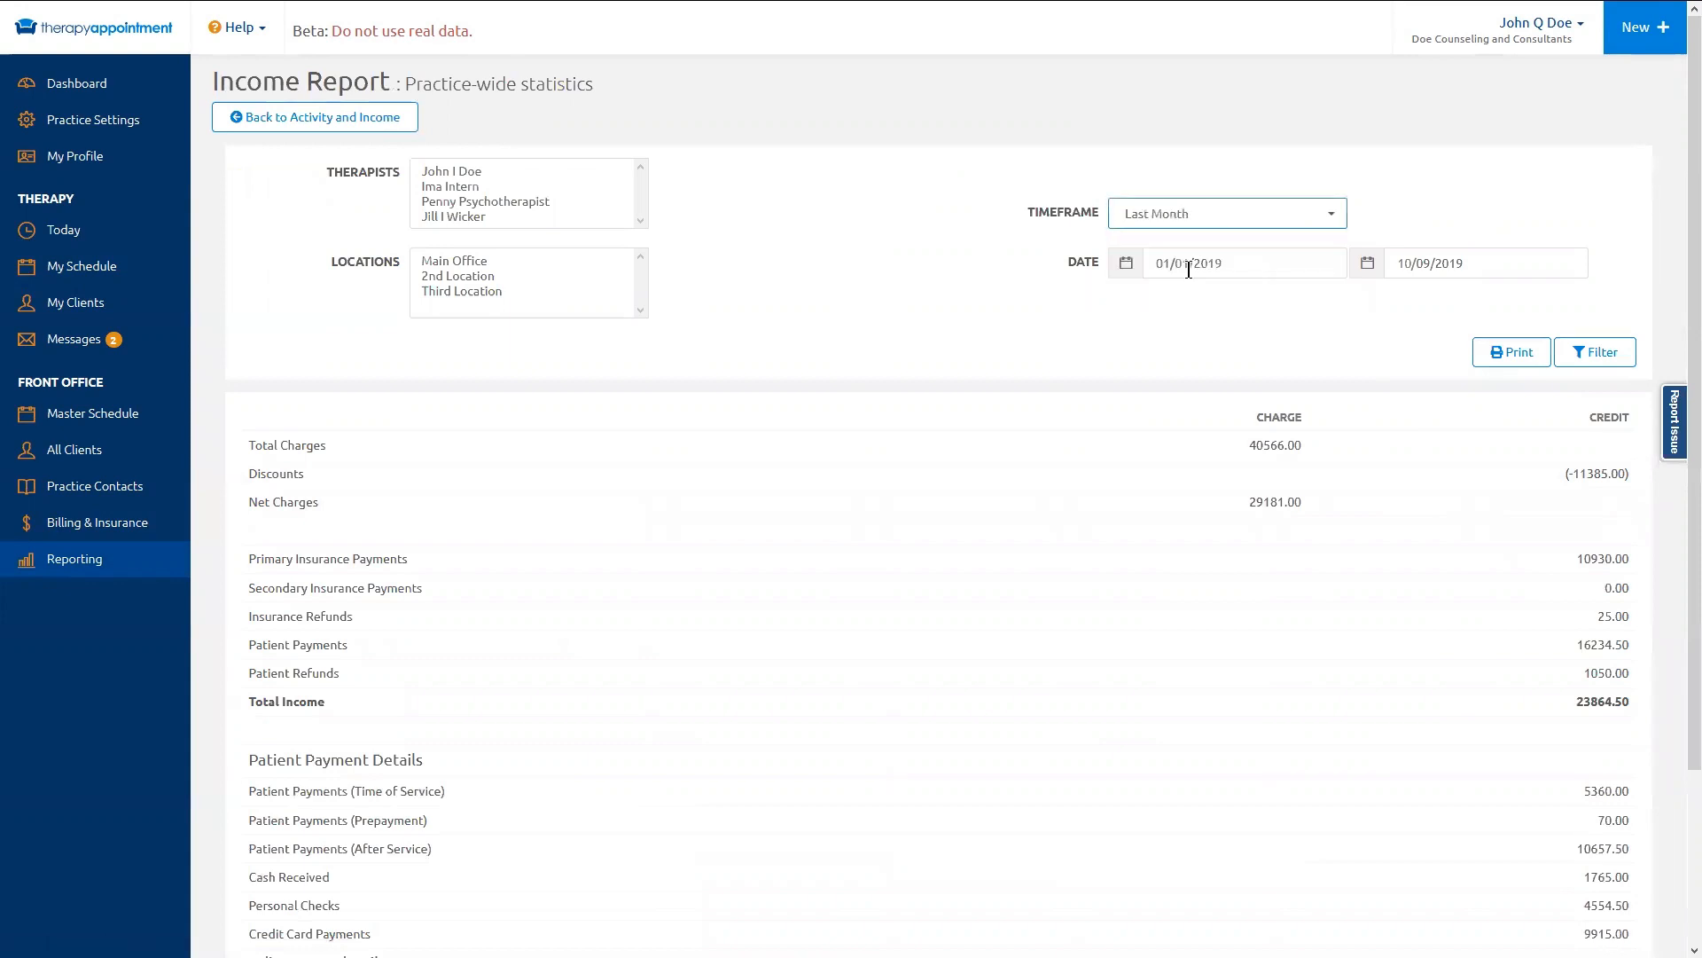
pyautogui.click(1595, 366)
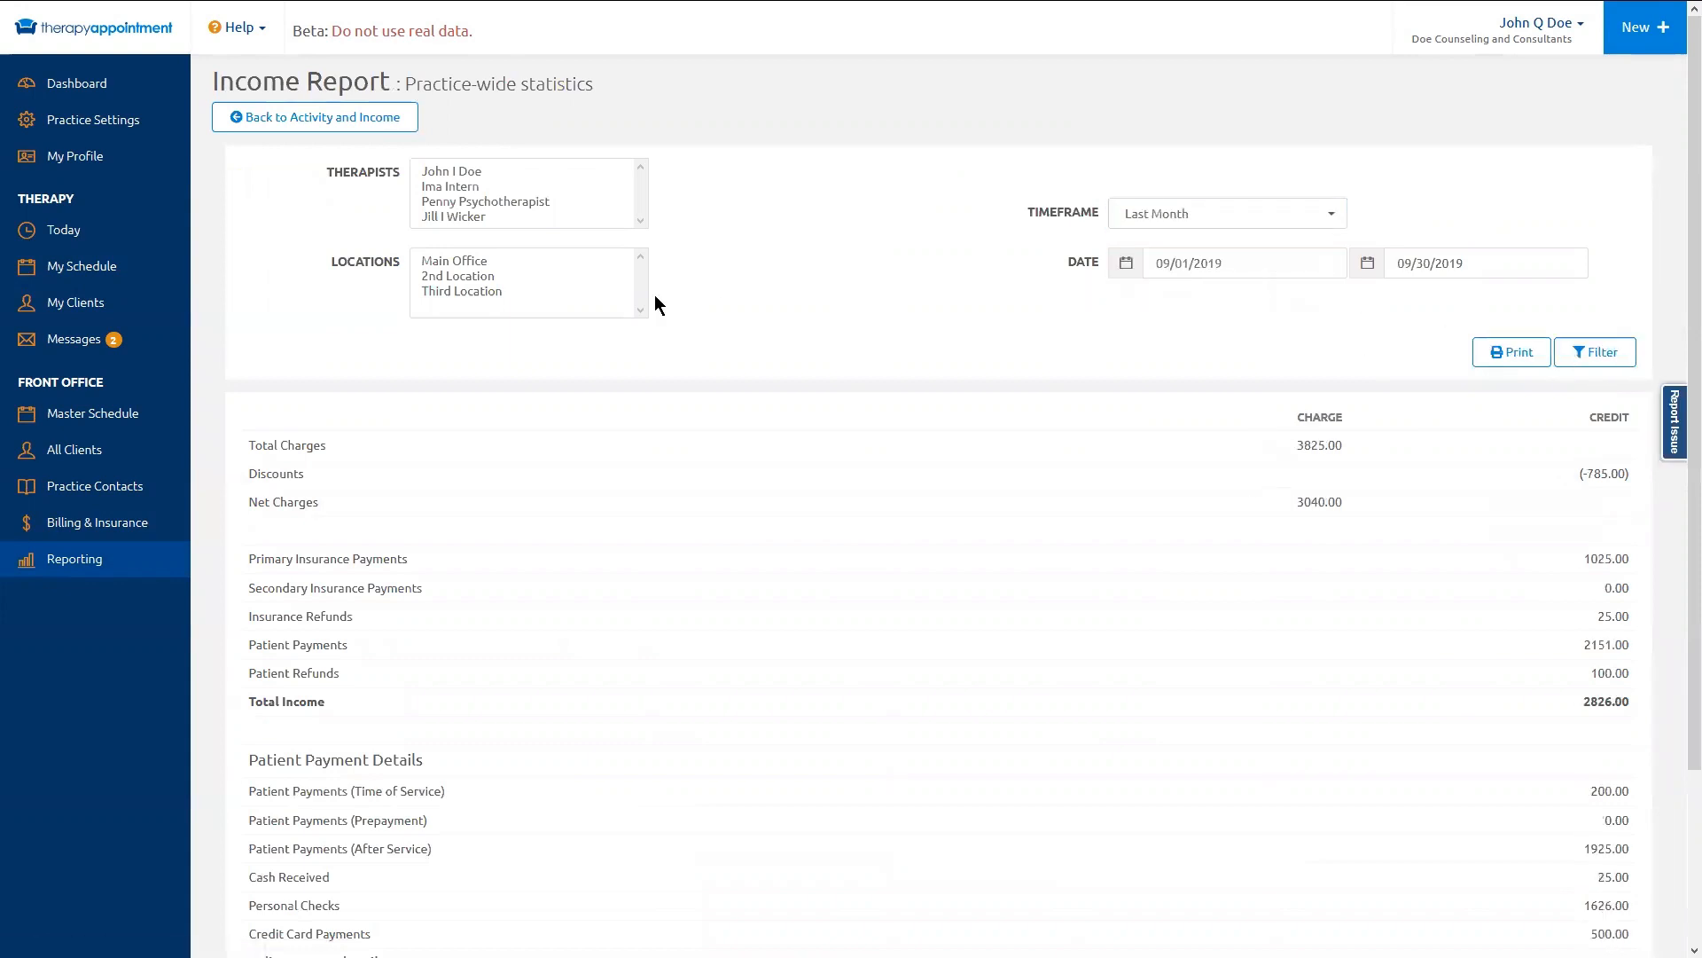
pyautogui.click(457, 174)
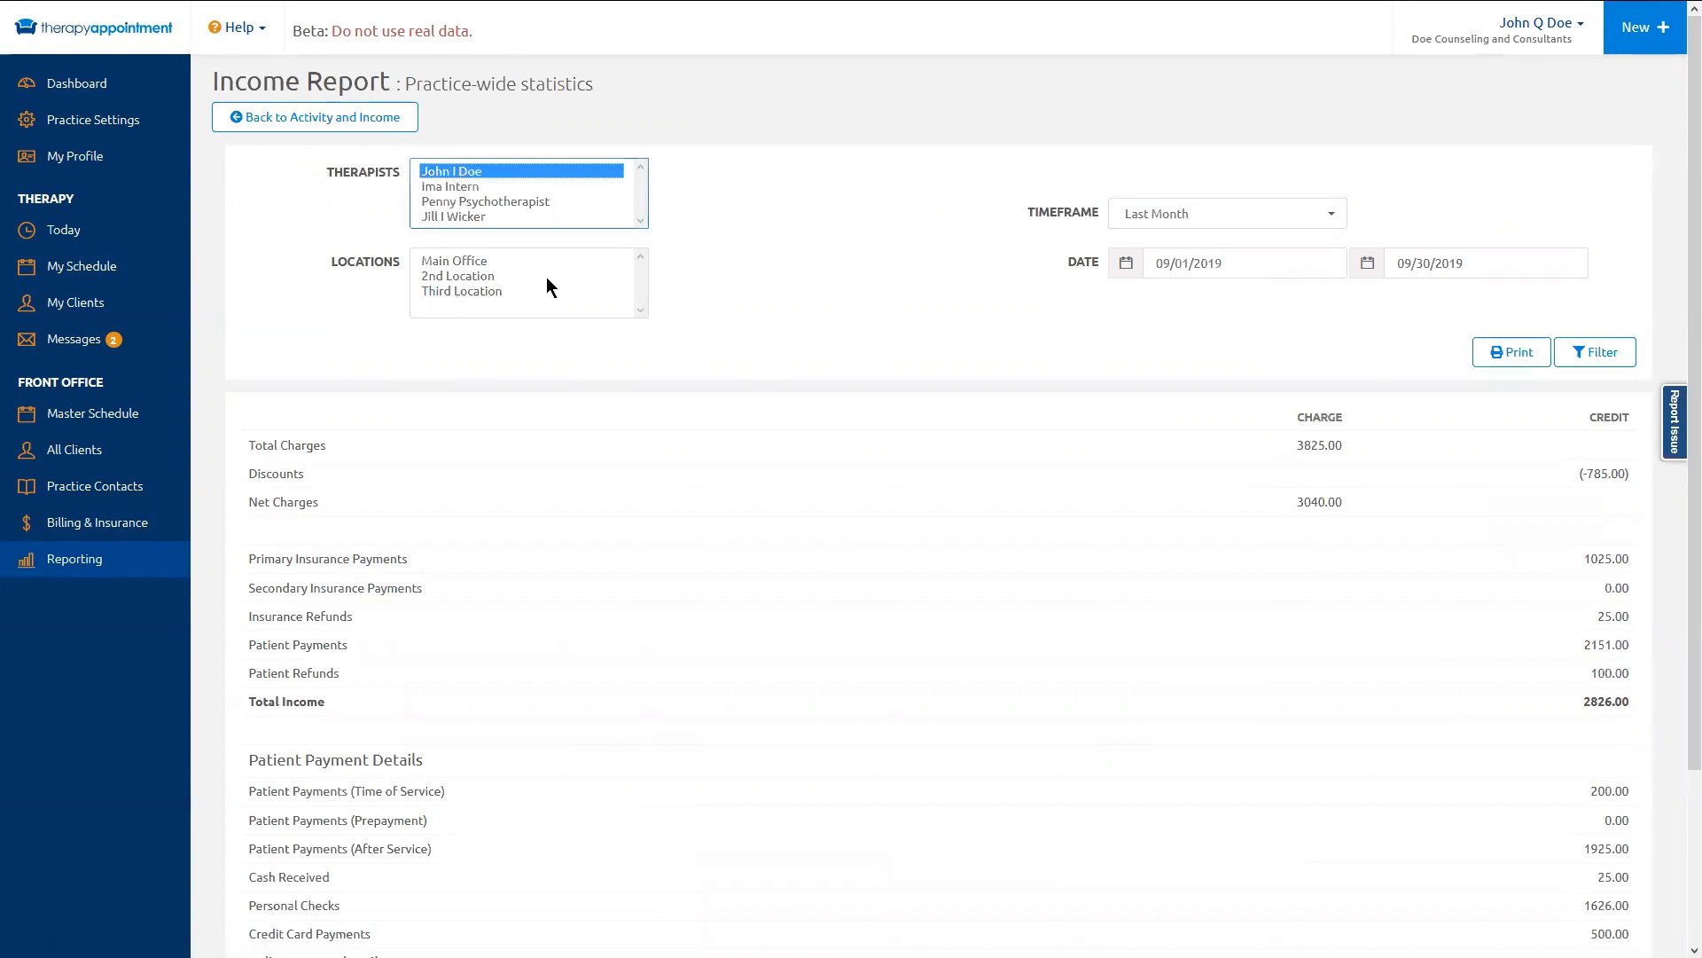
pyautogui.click(1605, 353)
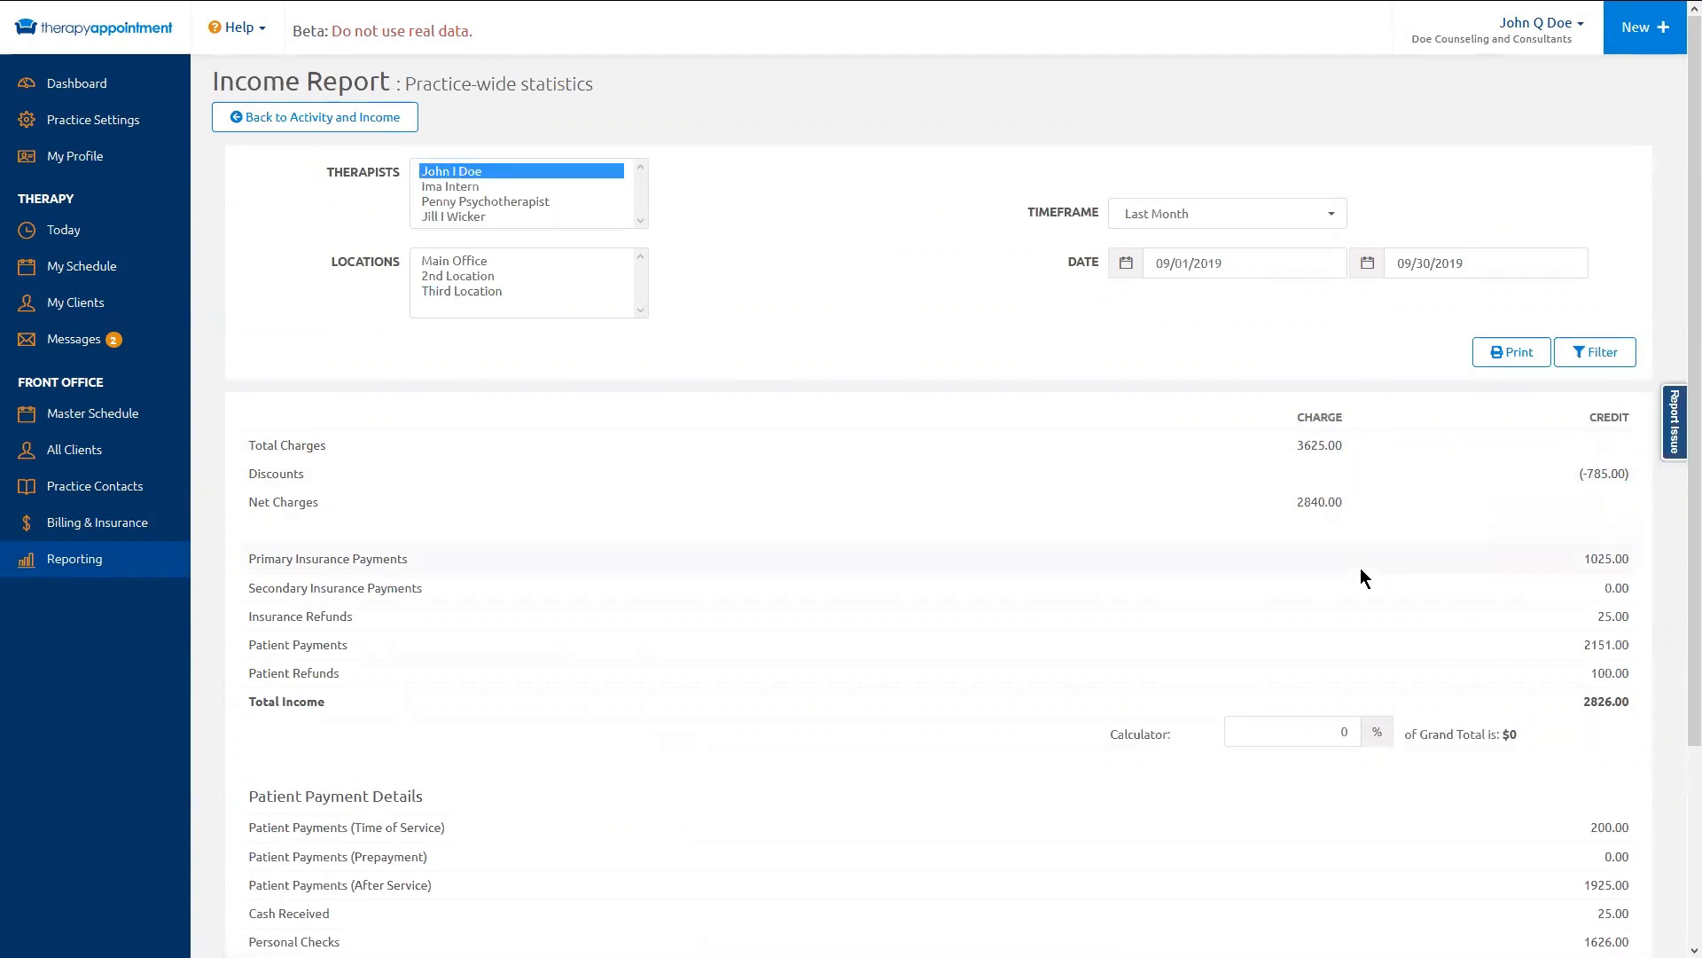
# Step: Open the income journal, limit it to client payments and insurance payments, and look through the entries
pyautogui.scroll(-3, 1385, 665)
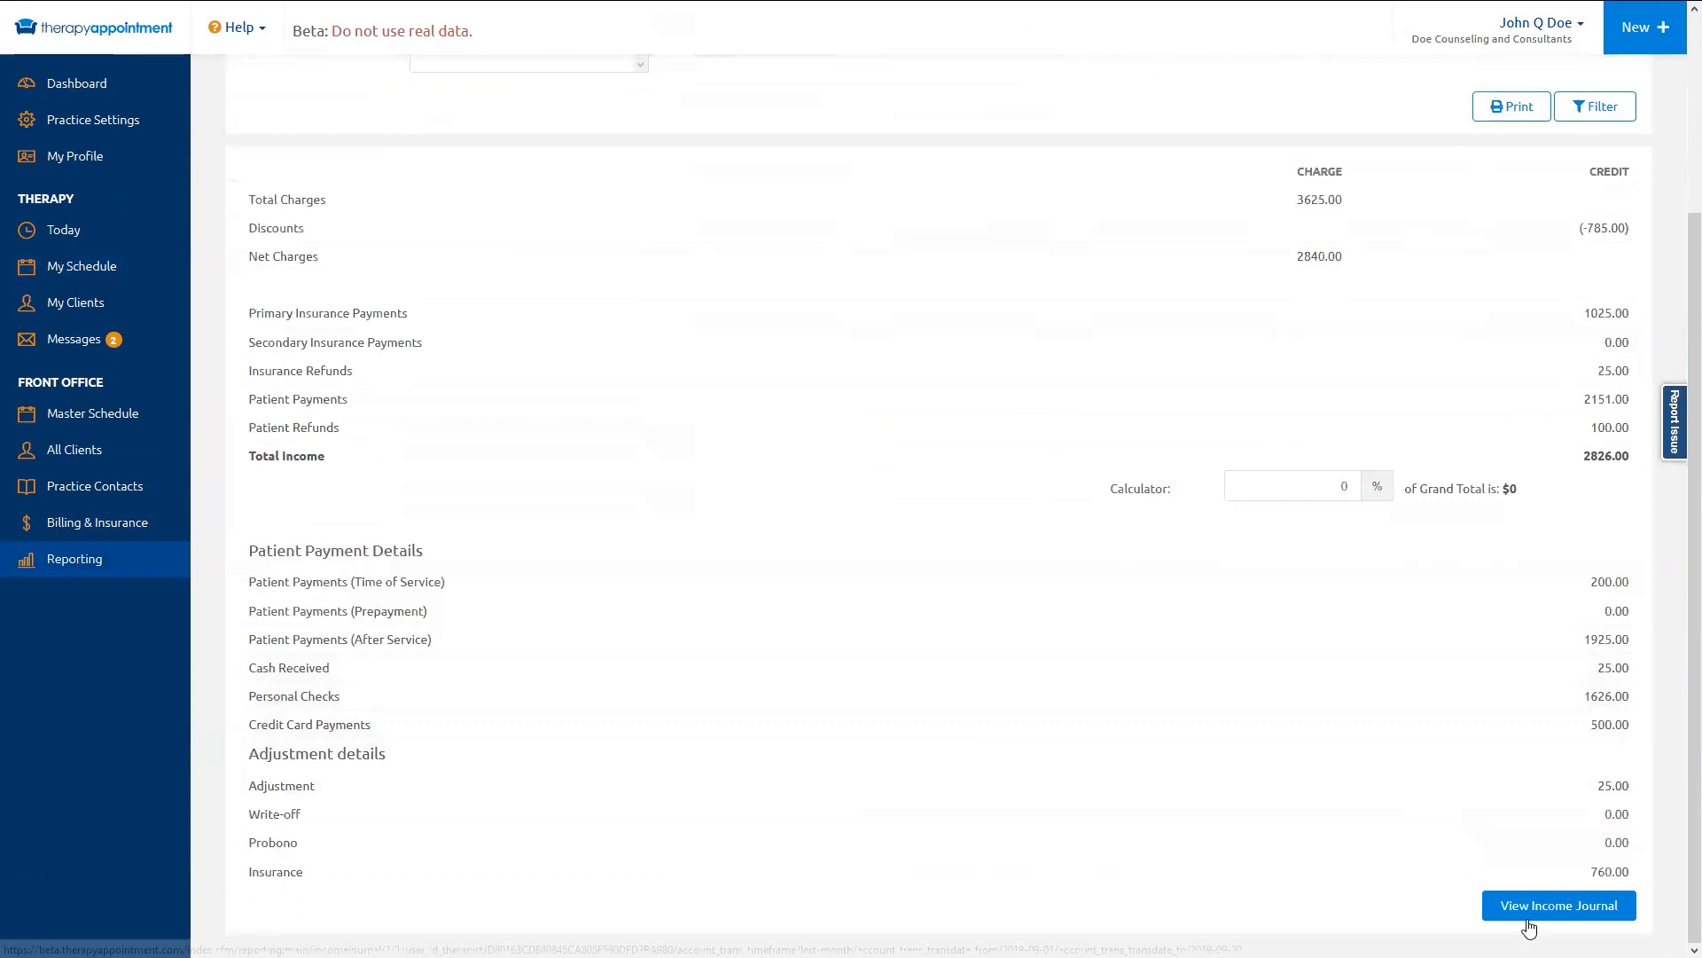
pyautogui.click(1529, 926)
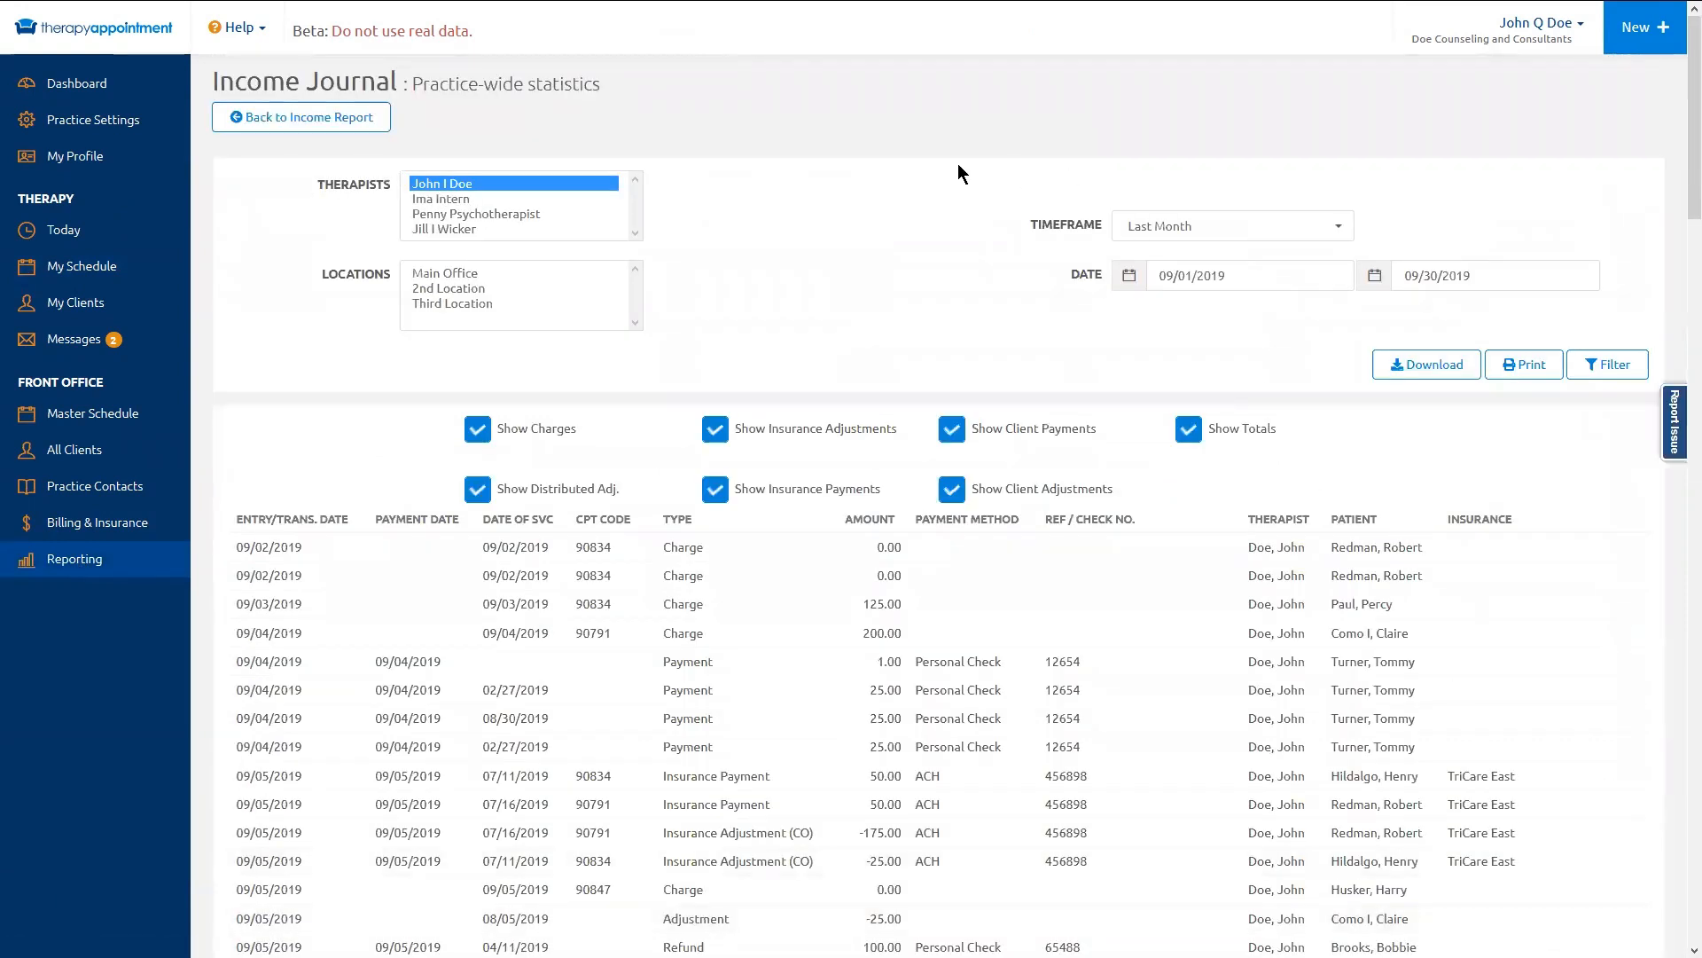
pyautogui.scroll(-3, 816, 643)
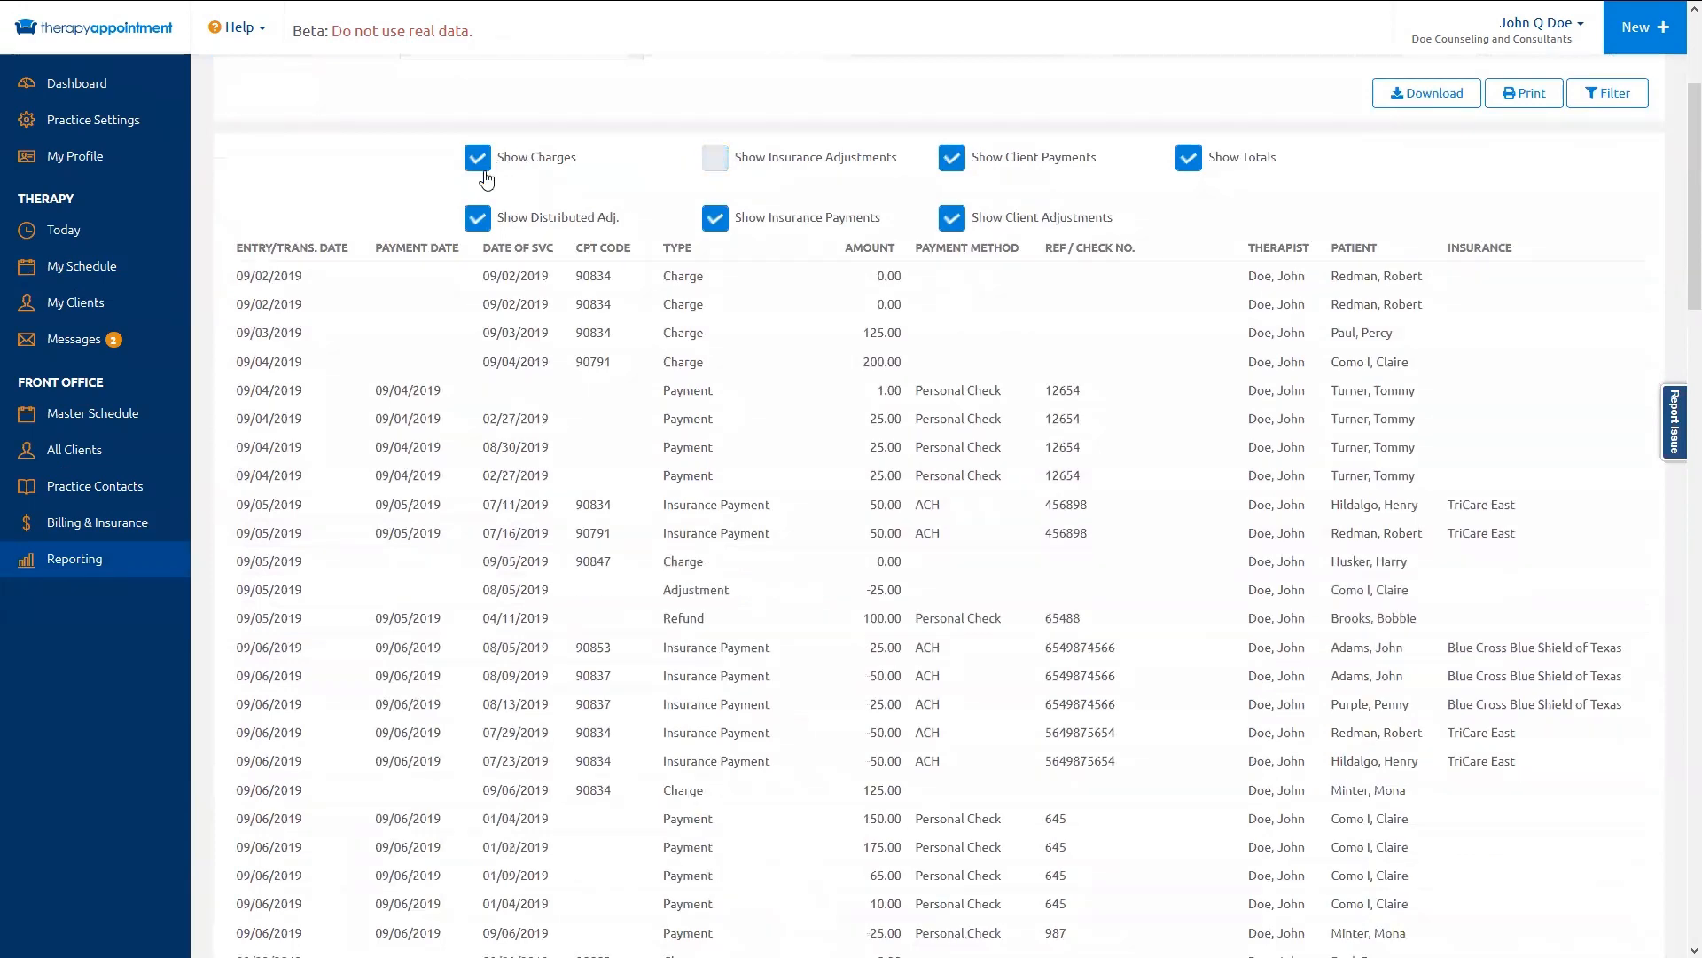
pyautogui.click(477, 217)
pyautogui.click(477, 158)
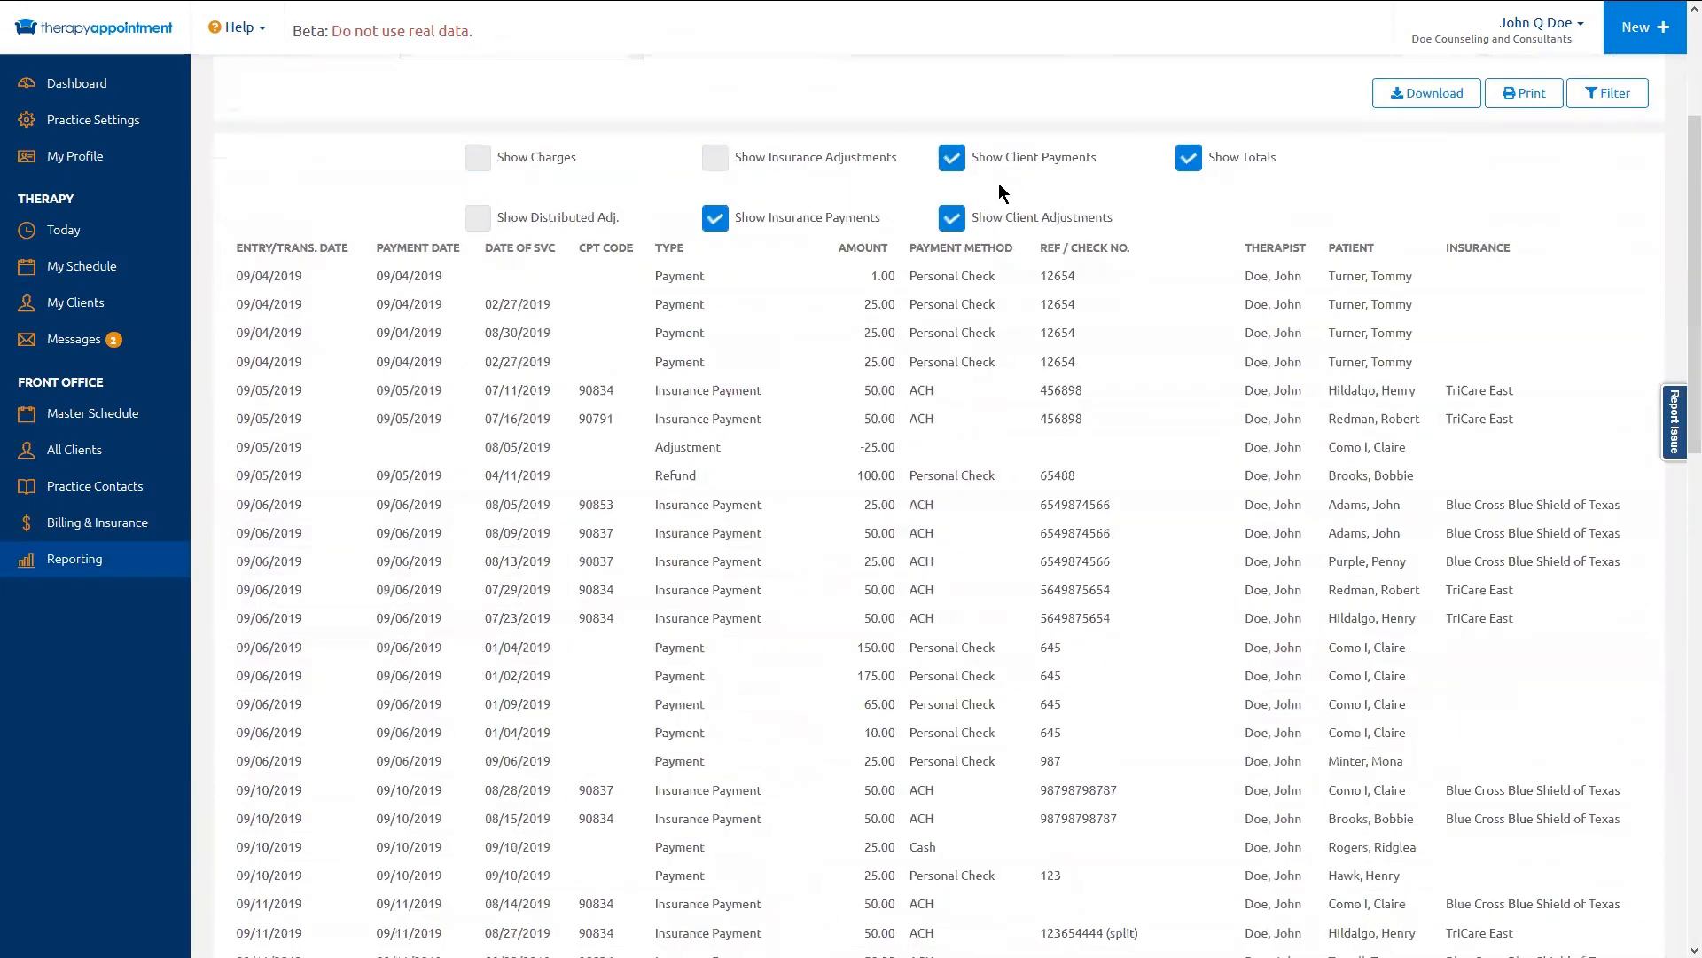
pyautogui.click(951, 218)
pyautogui.click(1189, 159)
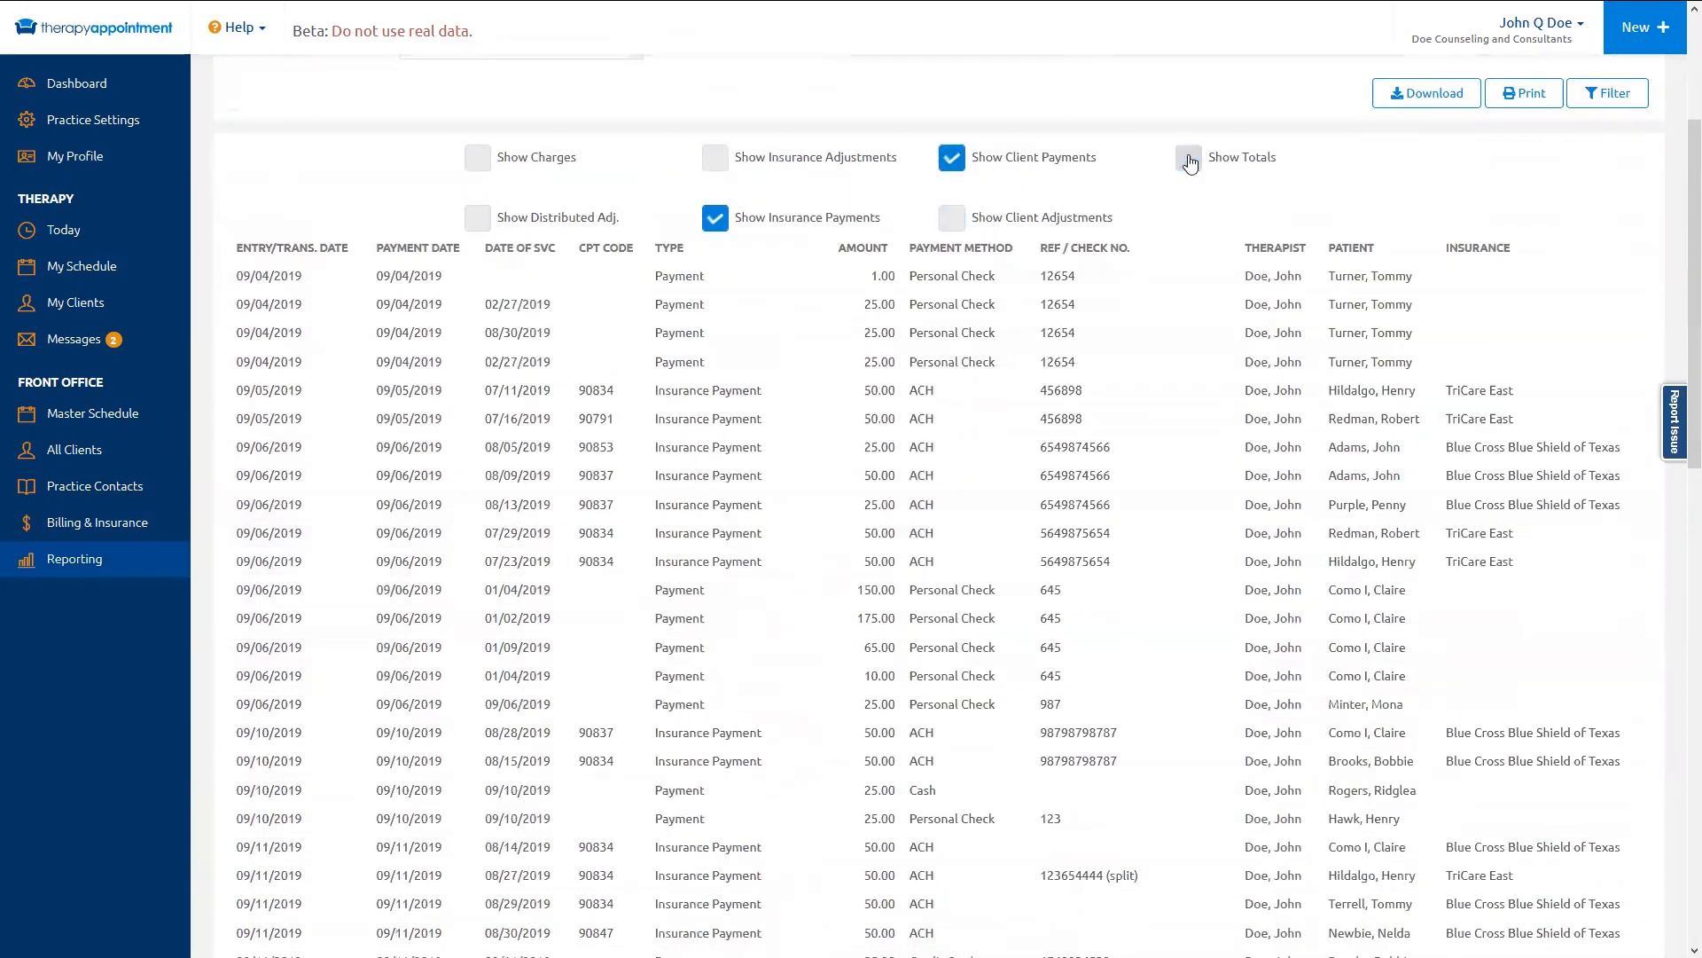
pyautogui.scroll(-5, 1083, 310)
pyautogui.scroll(-7, 1011, 586)
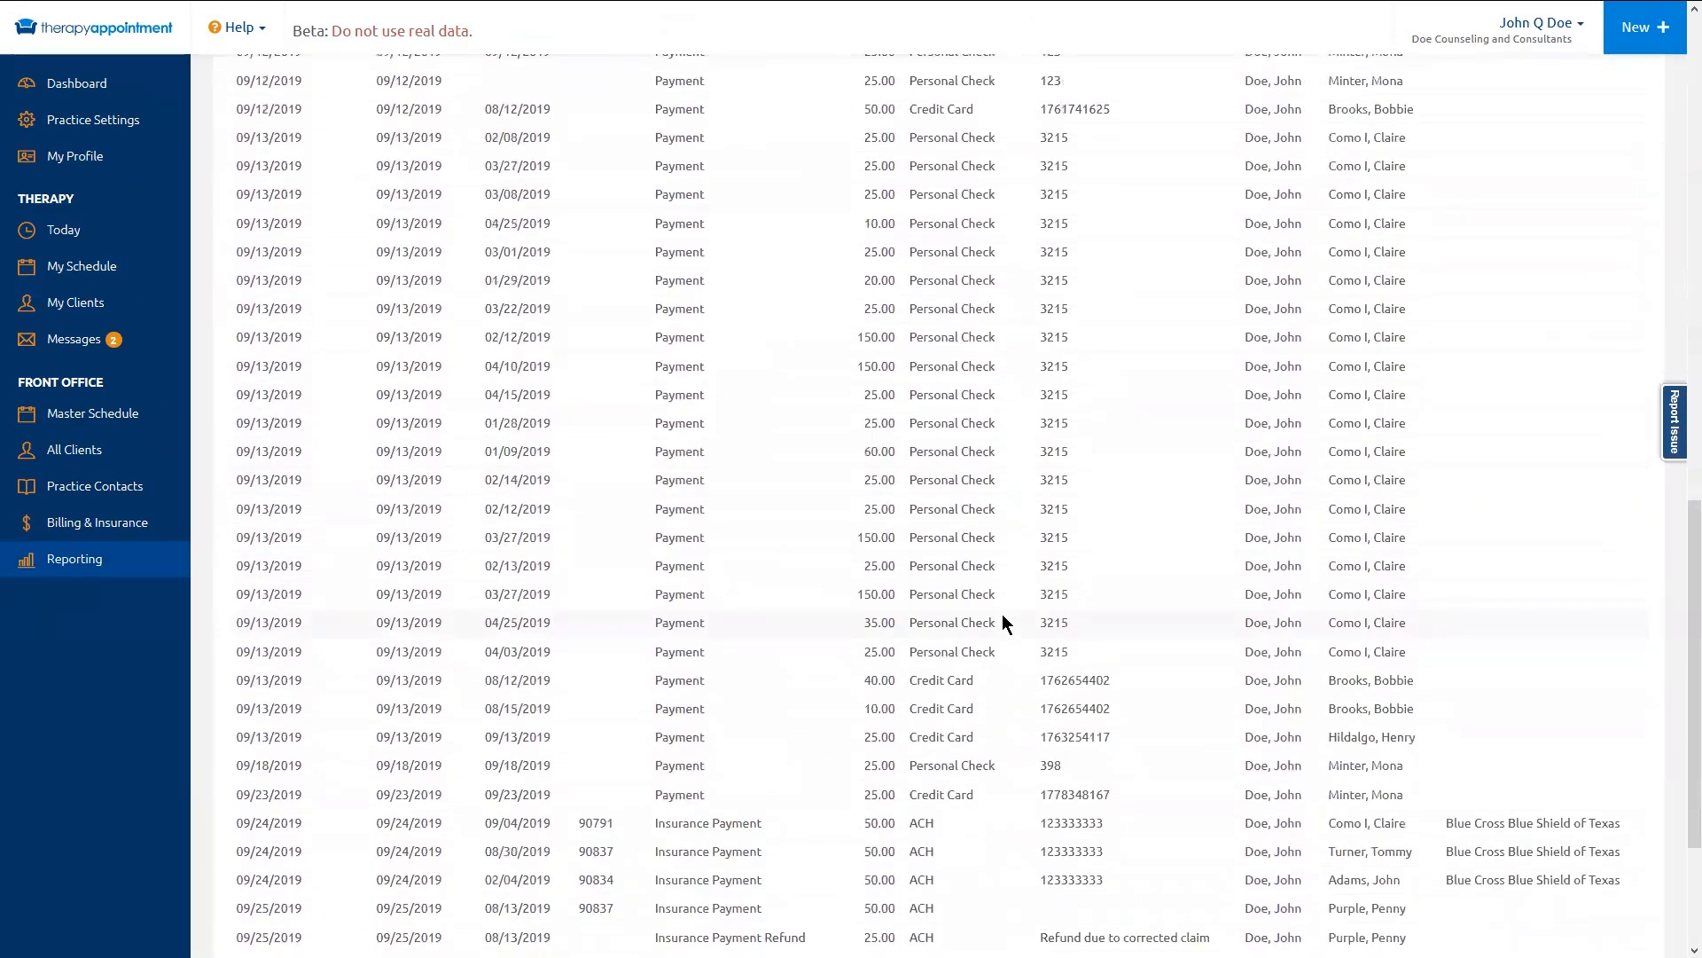
pyautogui.scroll(-3, 1003, 614)
pyautogui.scroll(15, 1003, 614)
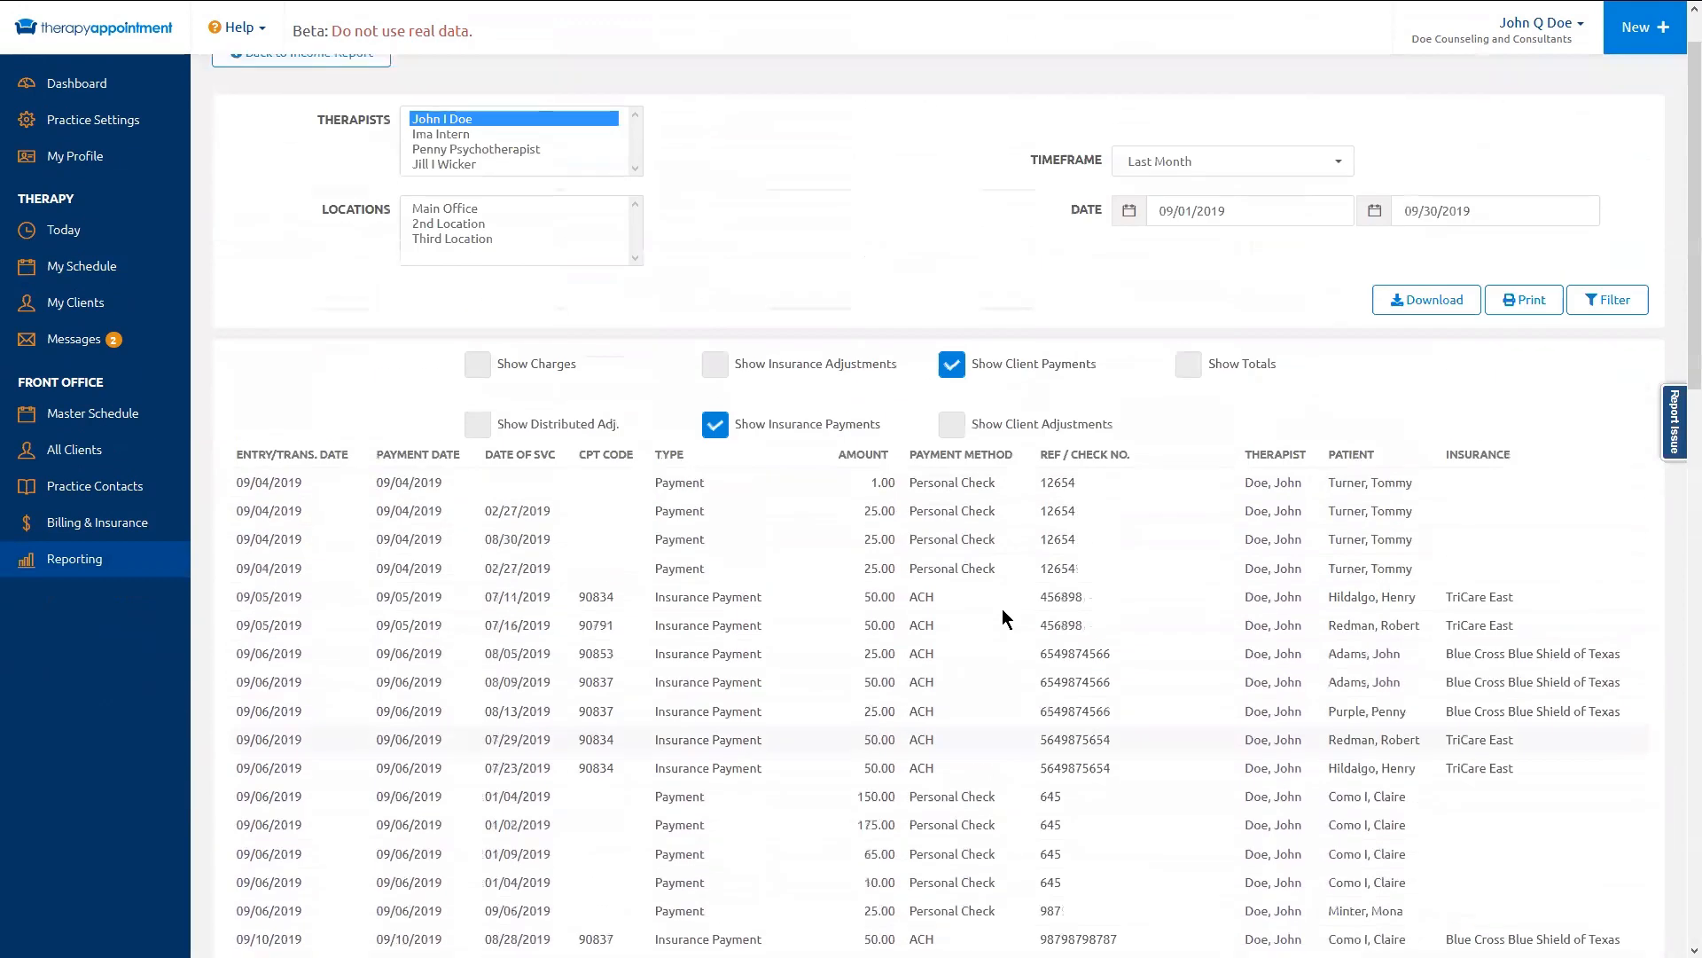
# Step: Return to the practice reports and review the income summary and monthly activity report
pyautogui.click(80, 560)
pyautogui.scroll(-10, 432, 780)
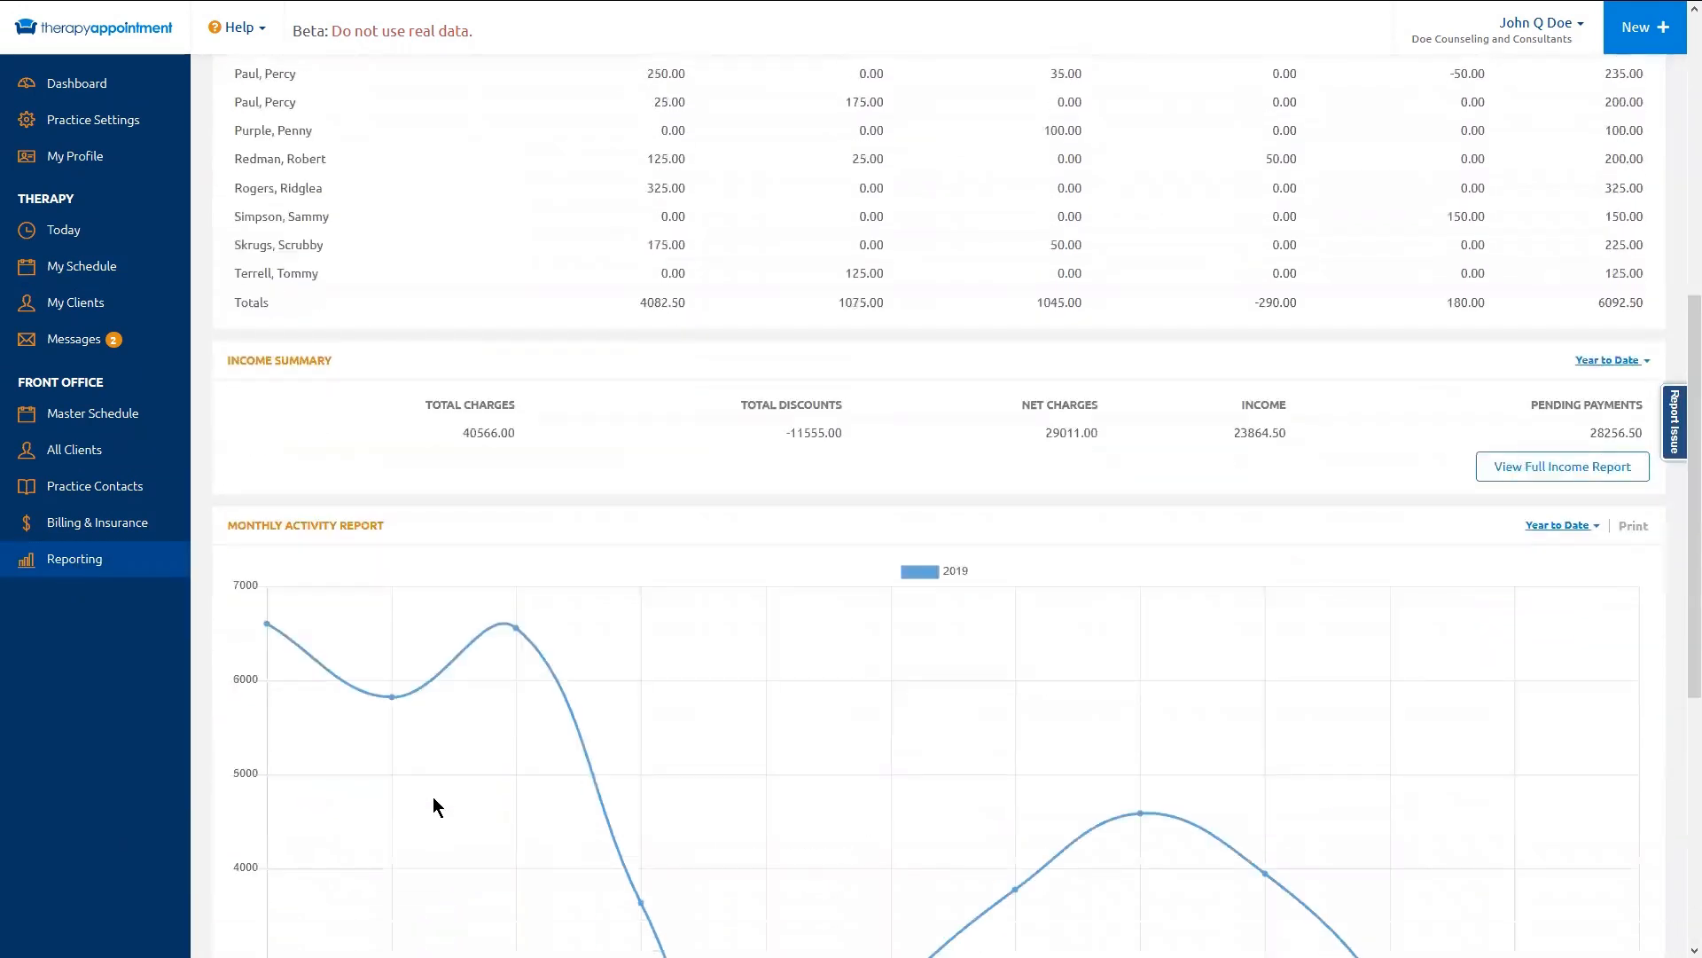
pyautogui.scroll(-3, 433, 796)
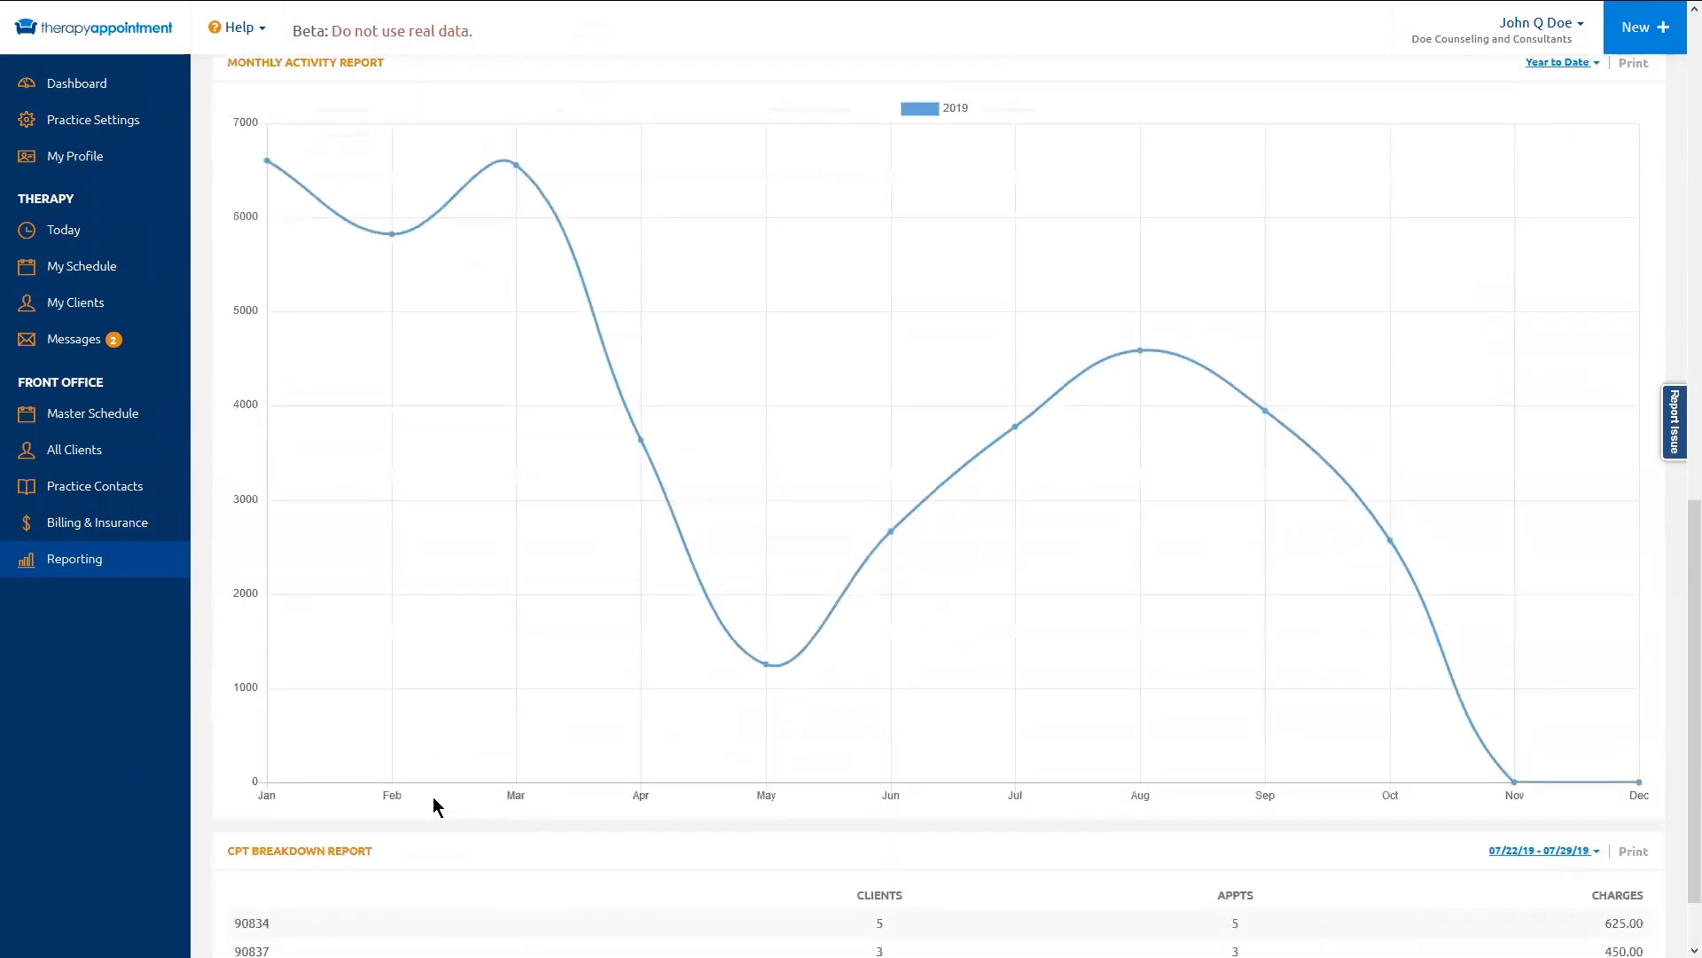
pyautogui.scroll(13, 435, 791)
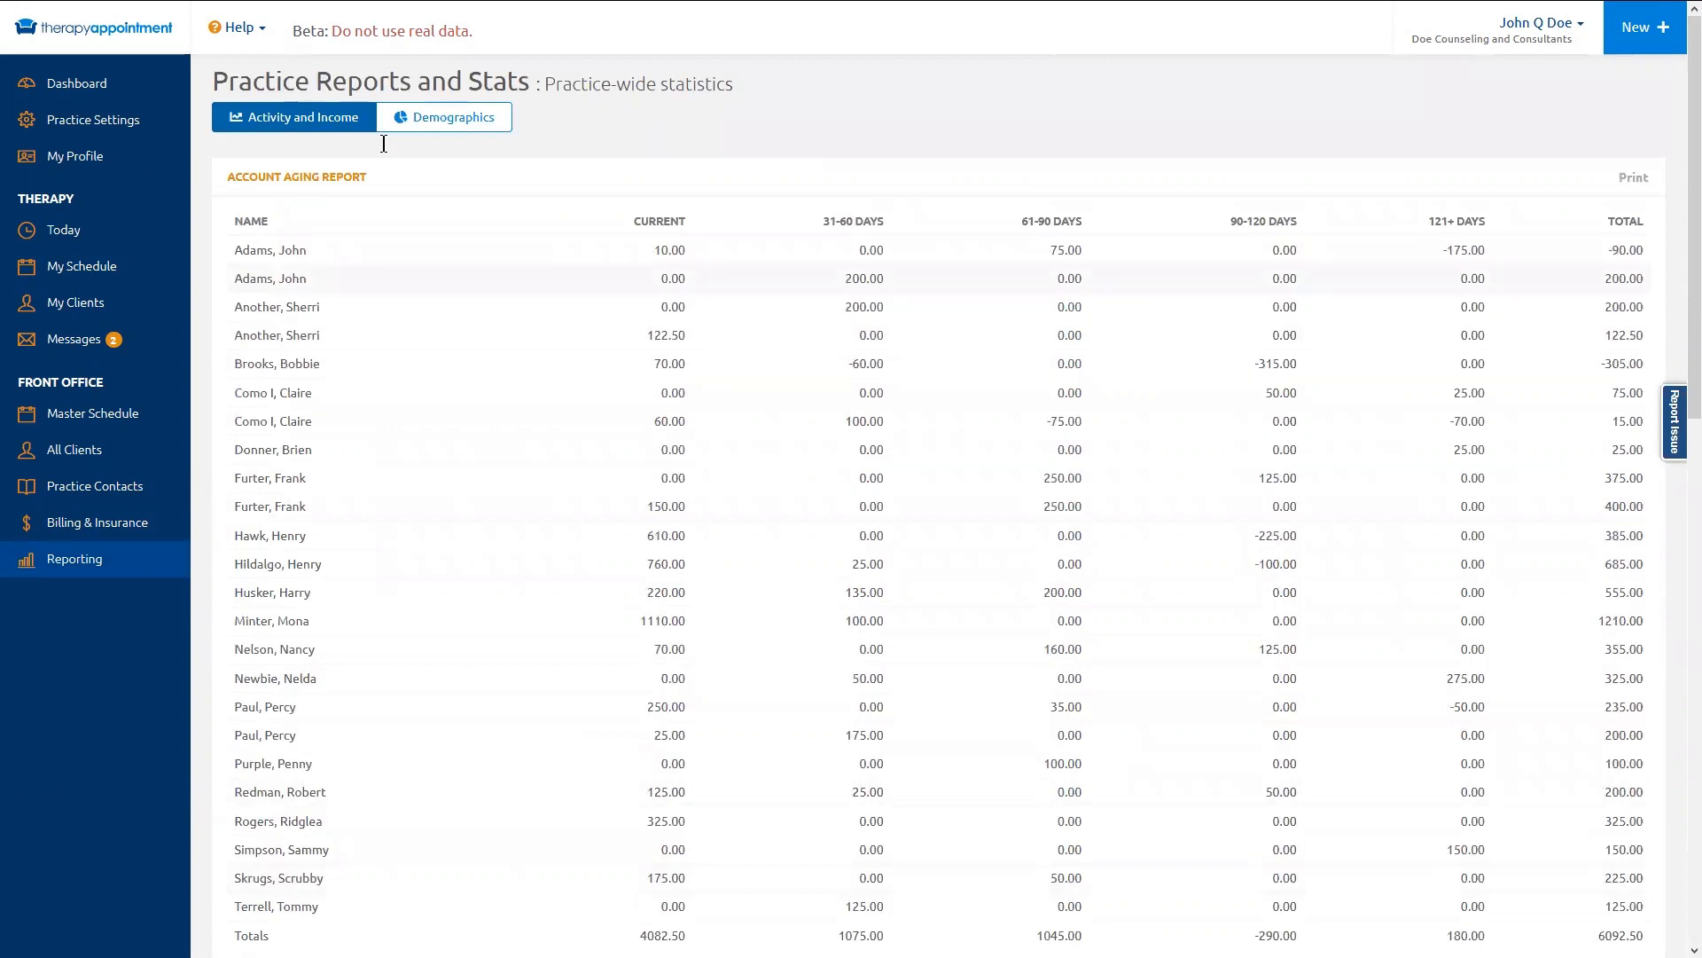
# Step: Switch to the TherapyAppointment public website's home page and show it in full screen
pyautogui.moveTo(1270, 13)
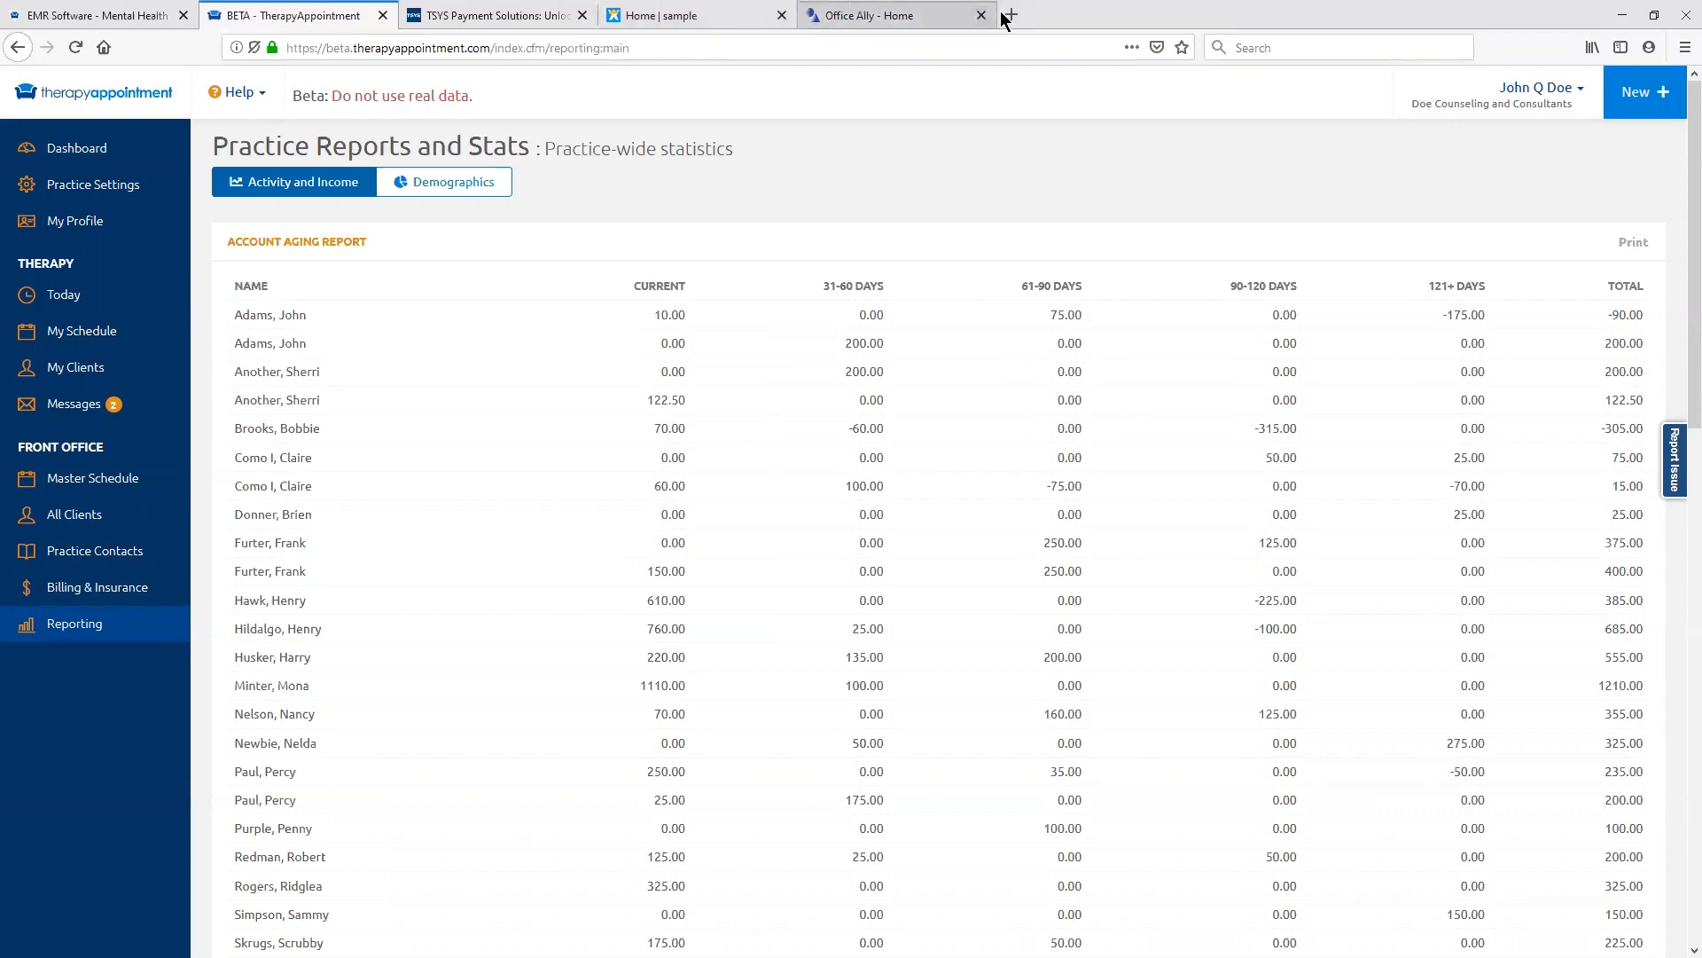
pyautogui.click(158, 21)
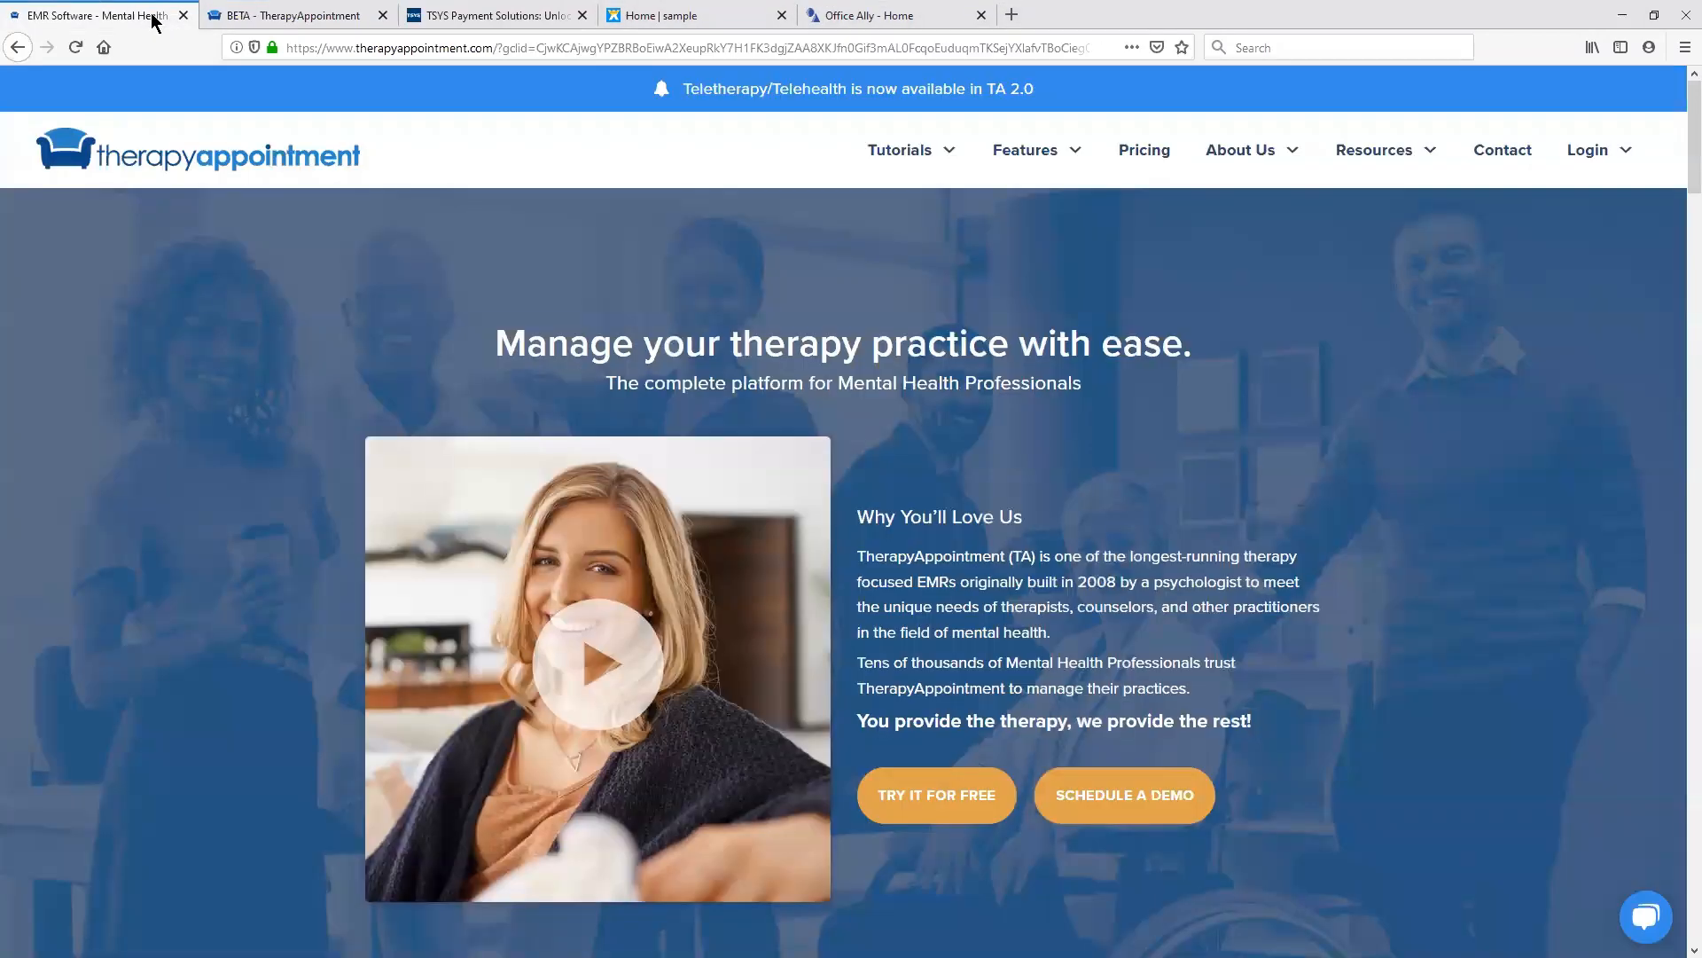
pyautogui.press('F11')
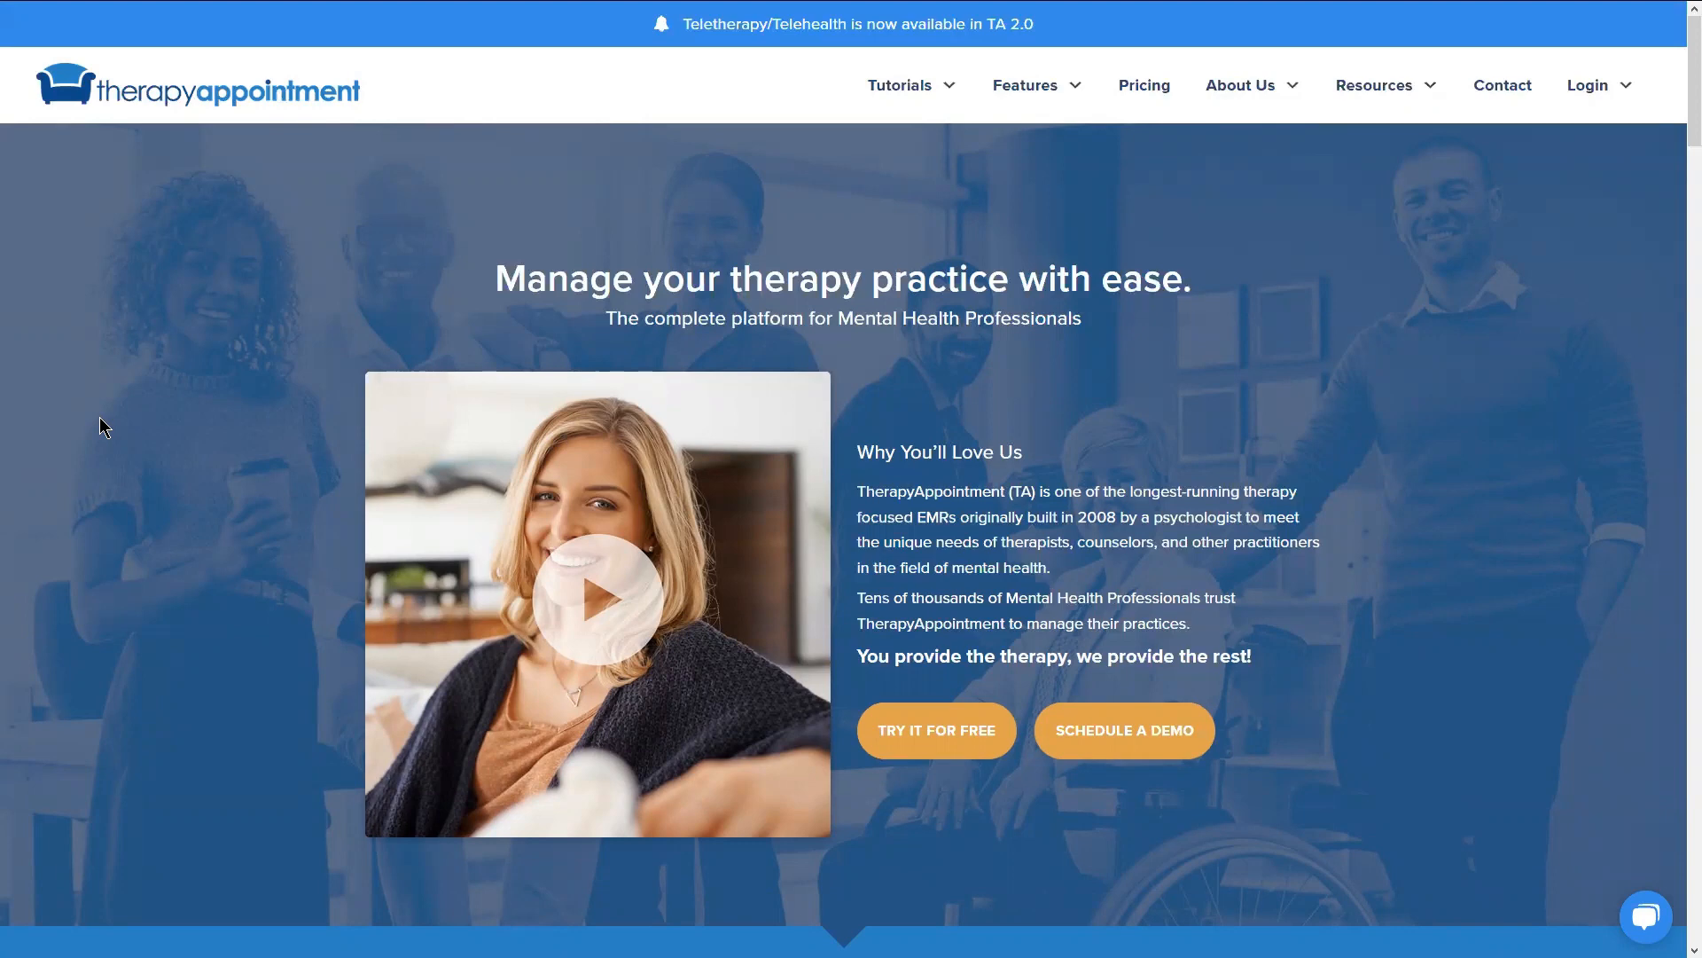
# Step: Briefly check the practice application's Help area, return to the public website in full screen, and view its tutorial options
pyautogui.moveTo(1421, 36)
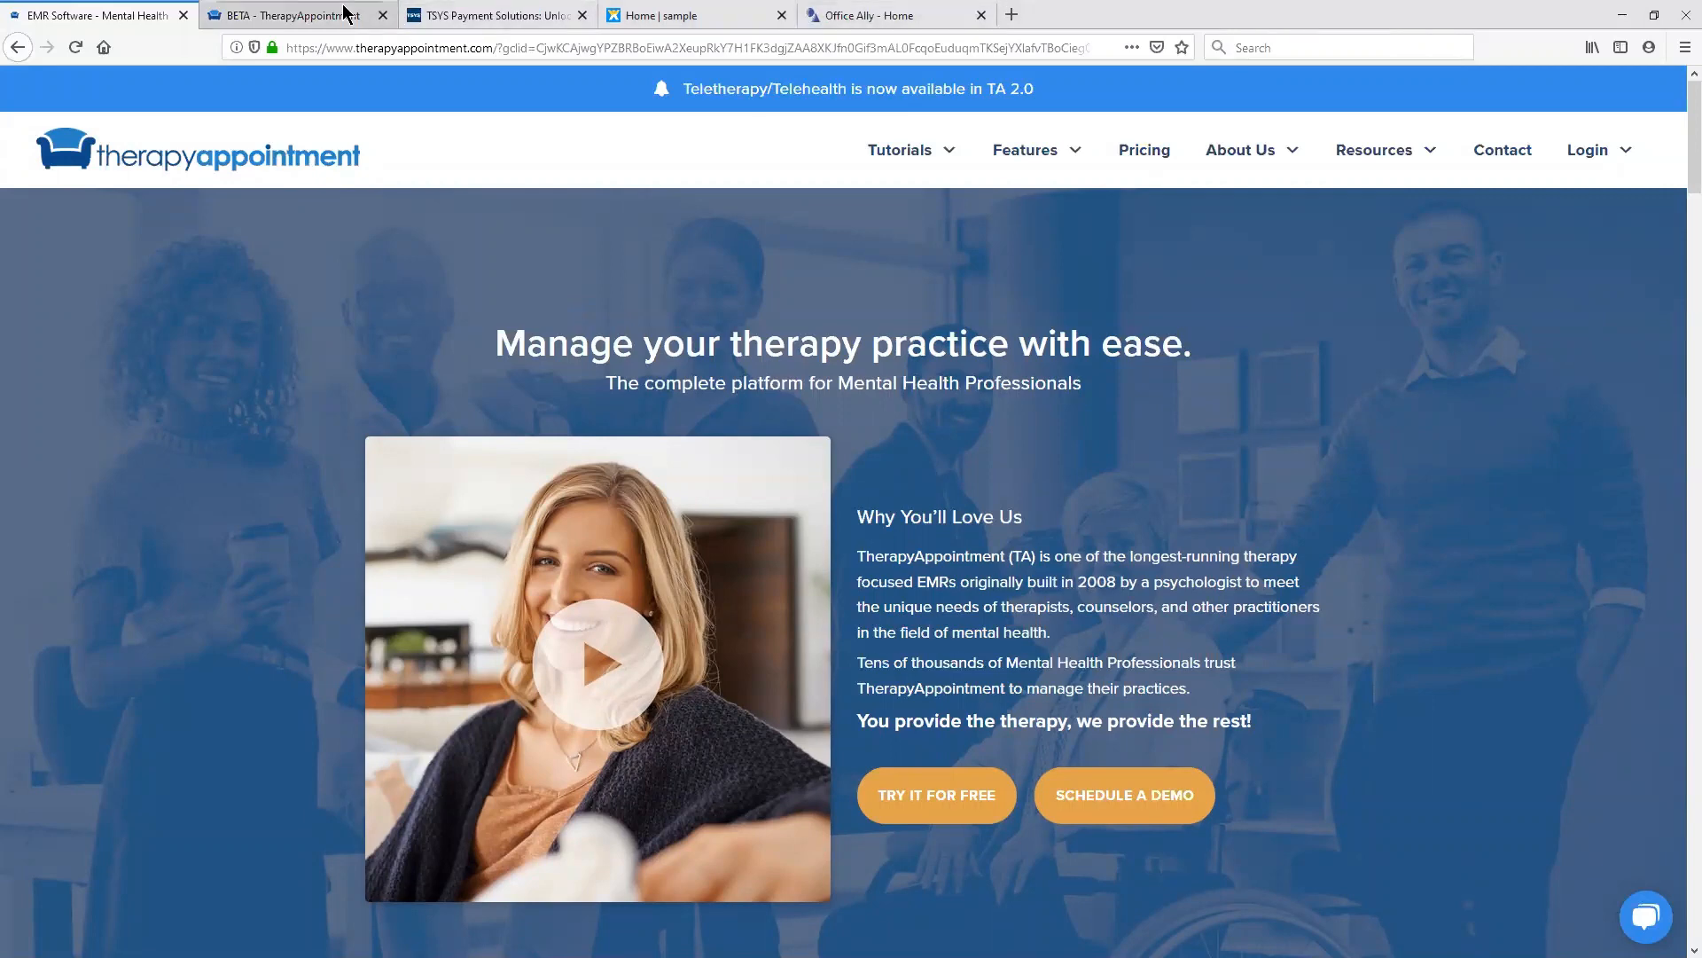
pyautogui.click(308, 18)
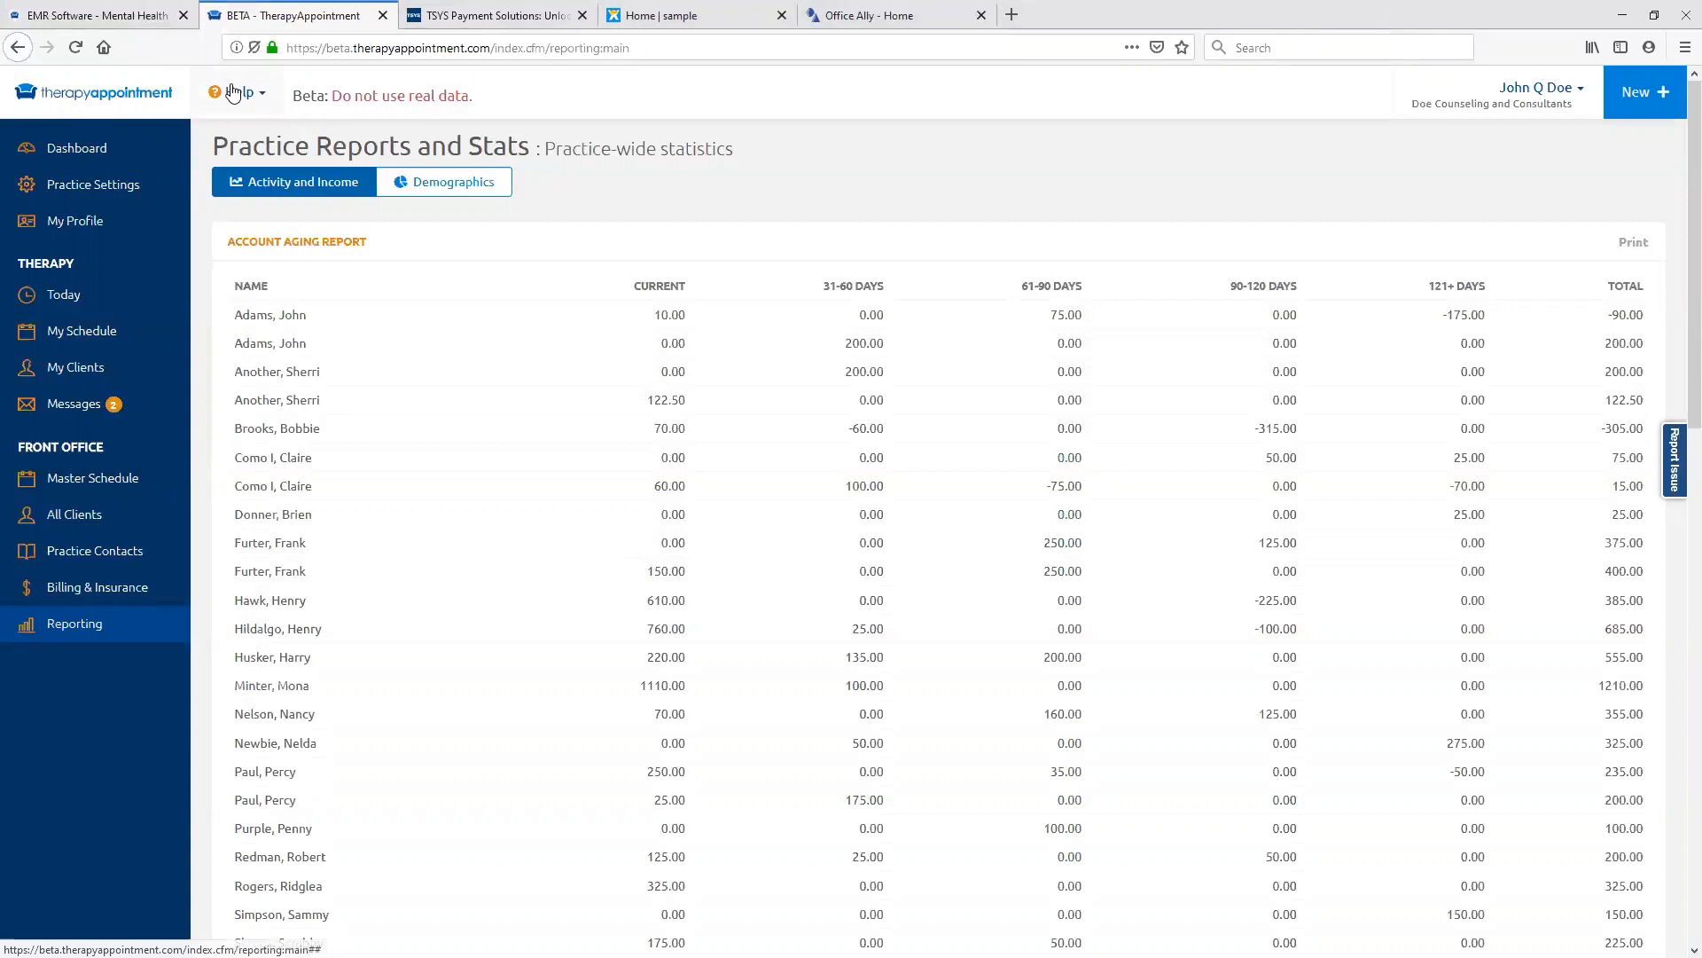
pyautogui.click(81, 18)
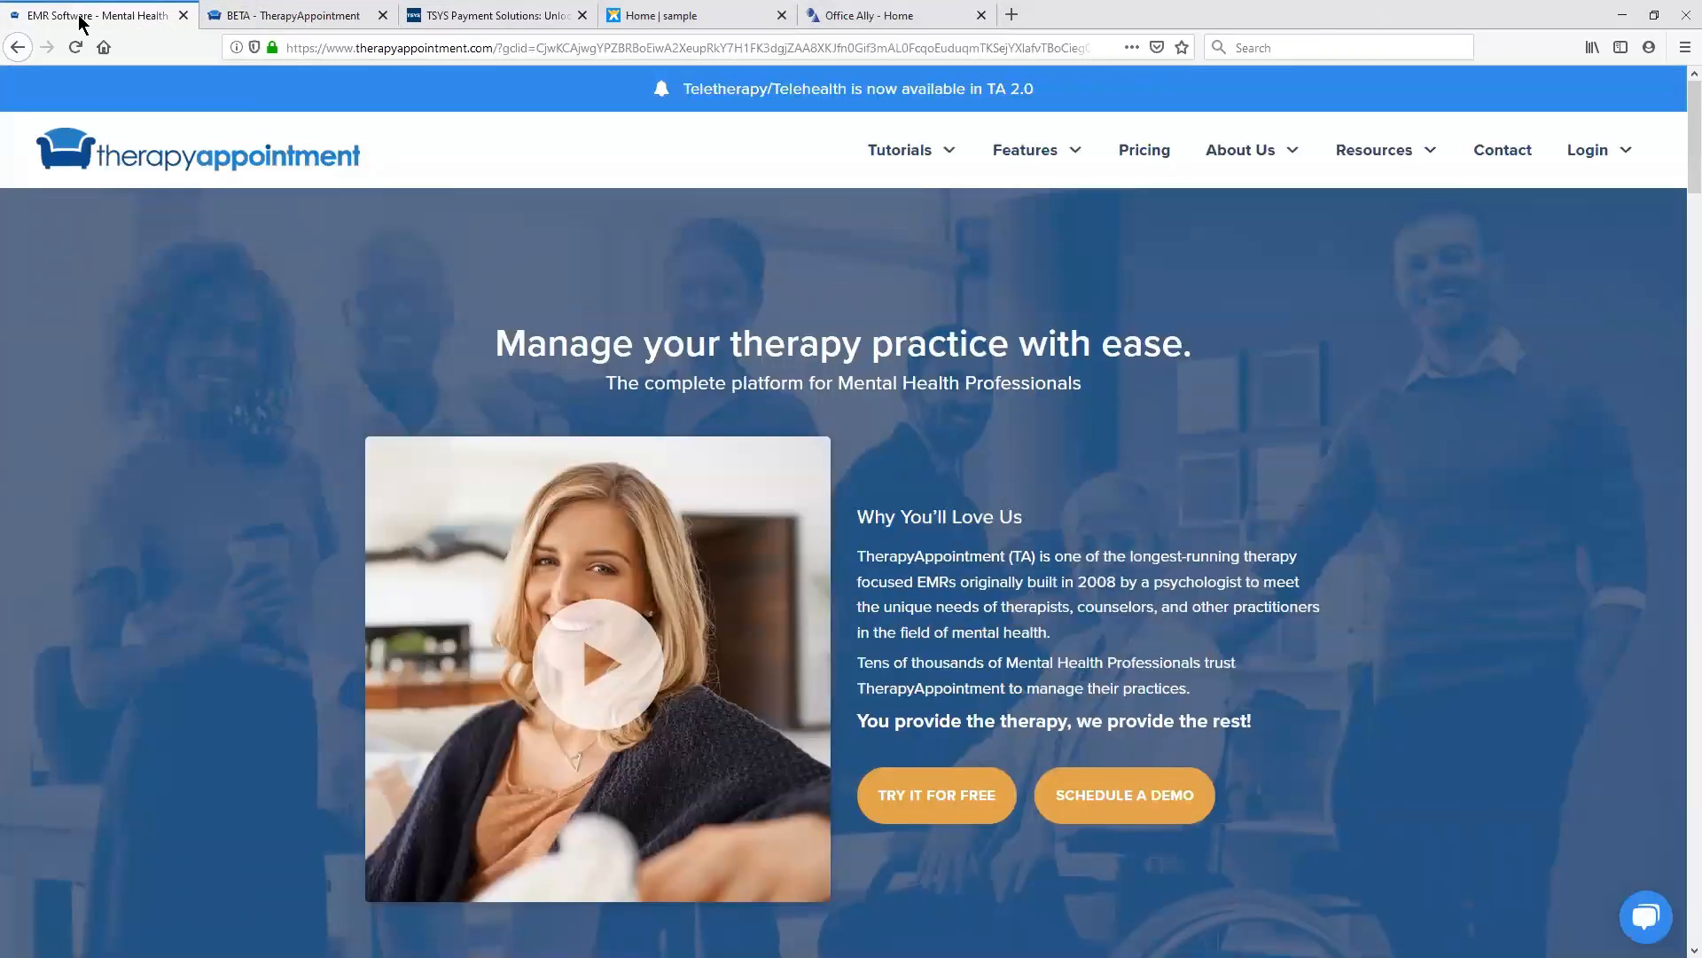
pyautogui.press('F11')
pyautogui.moveTo(929, 93)
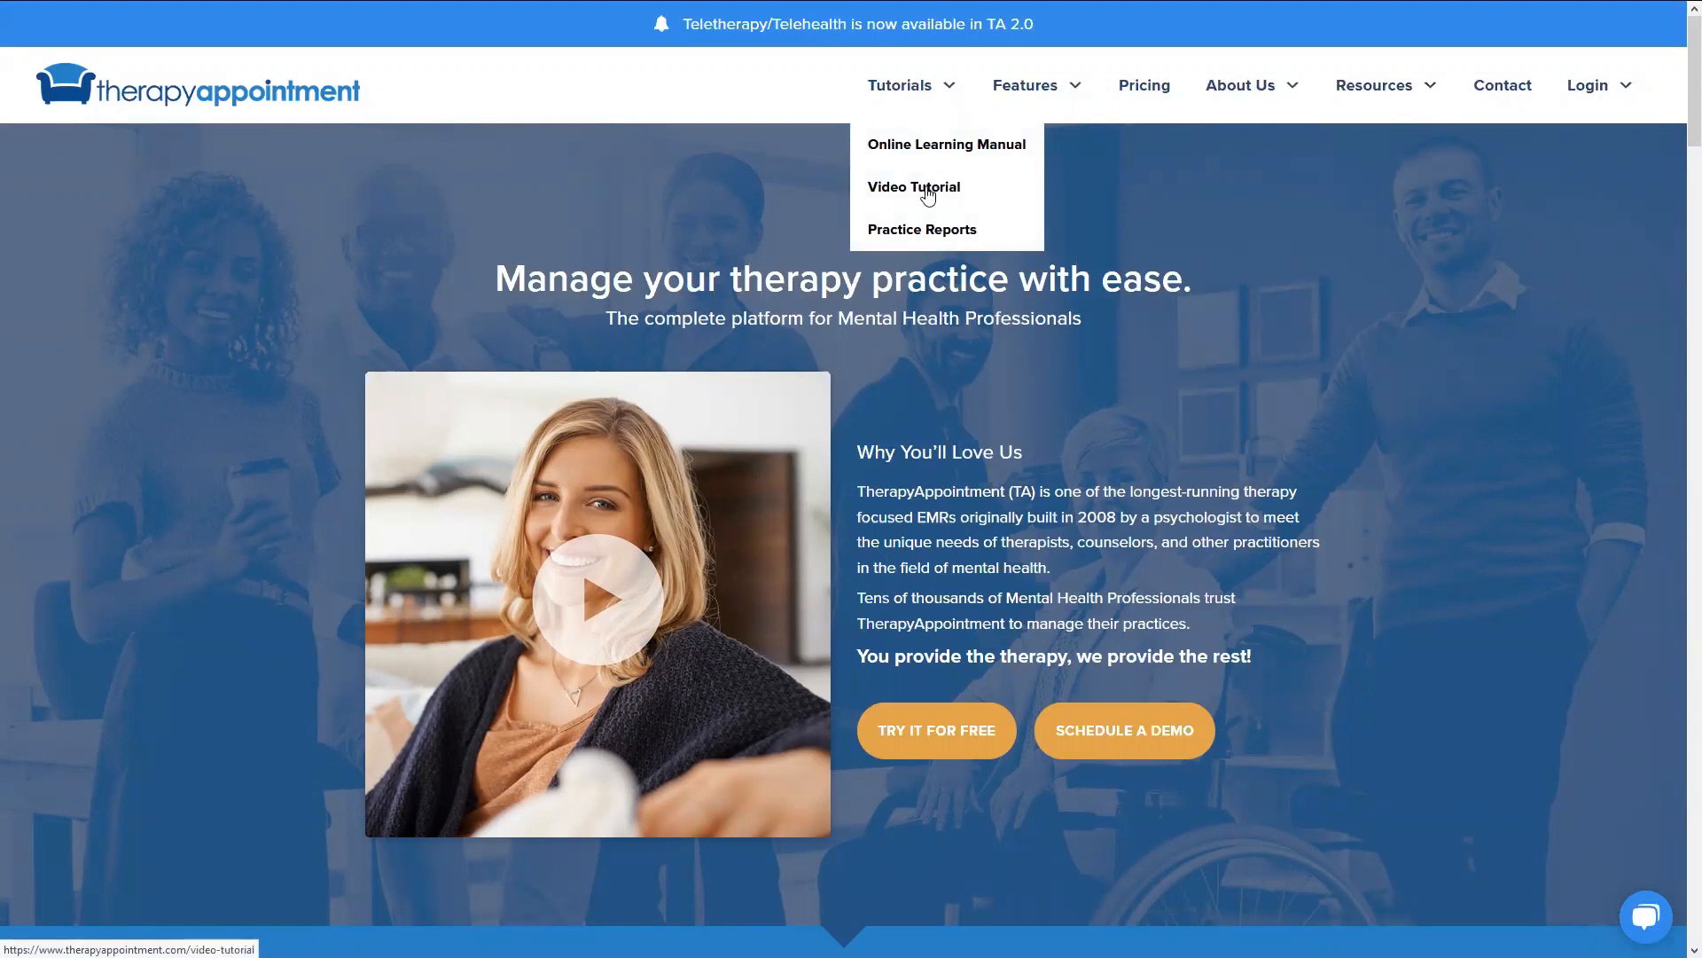
# Step: View the website's resource options and open the overview page of TherapyAppointment 2.0 features
pyautogui.moveTo(1392, 91)
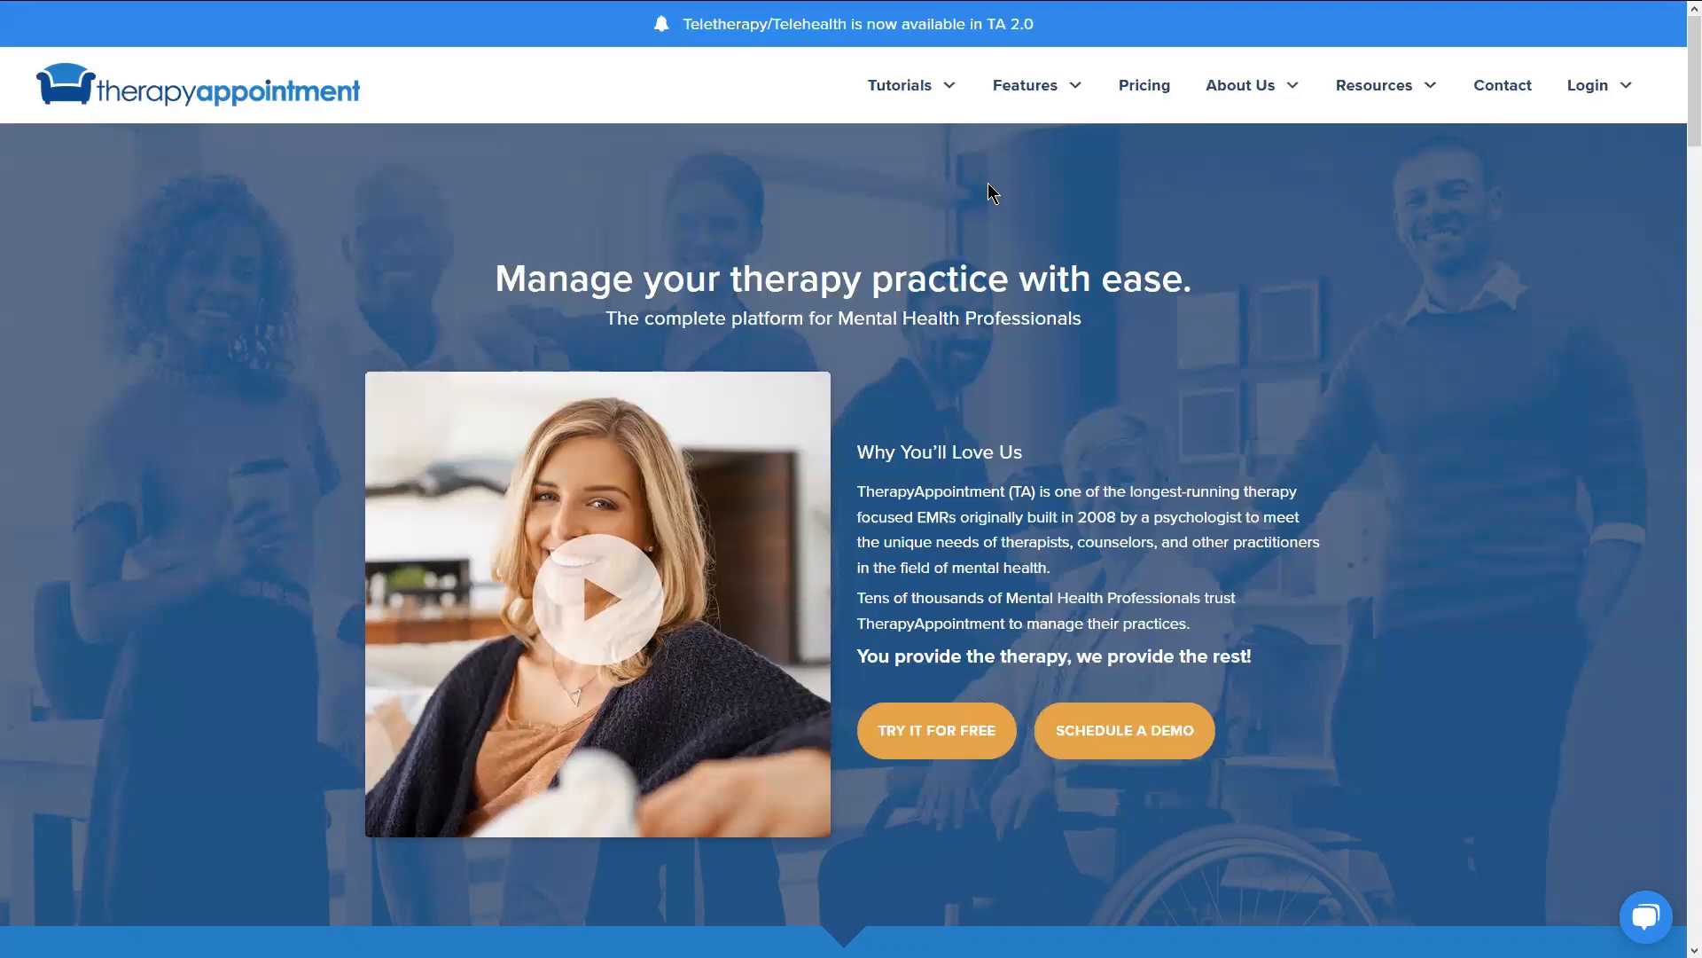
pyautogui.moveTo(1000, 114)
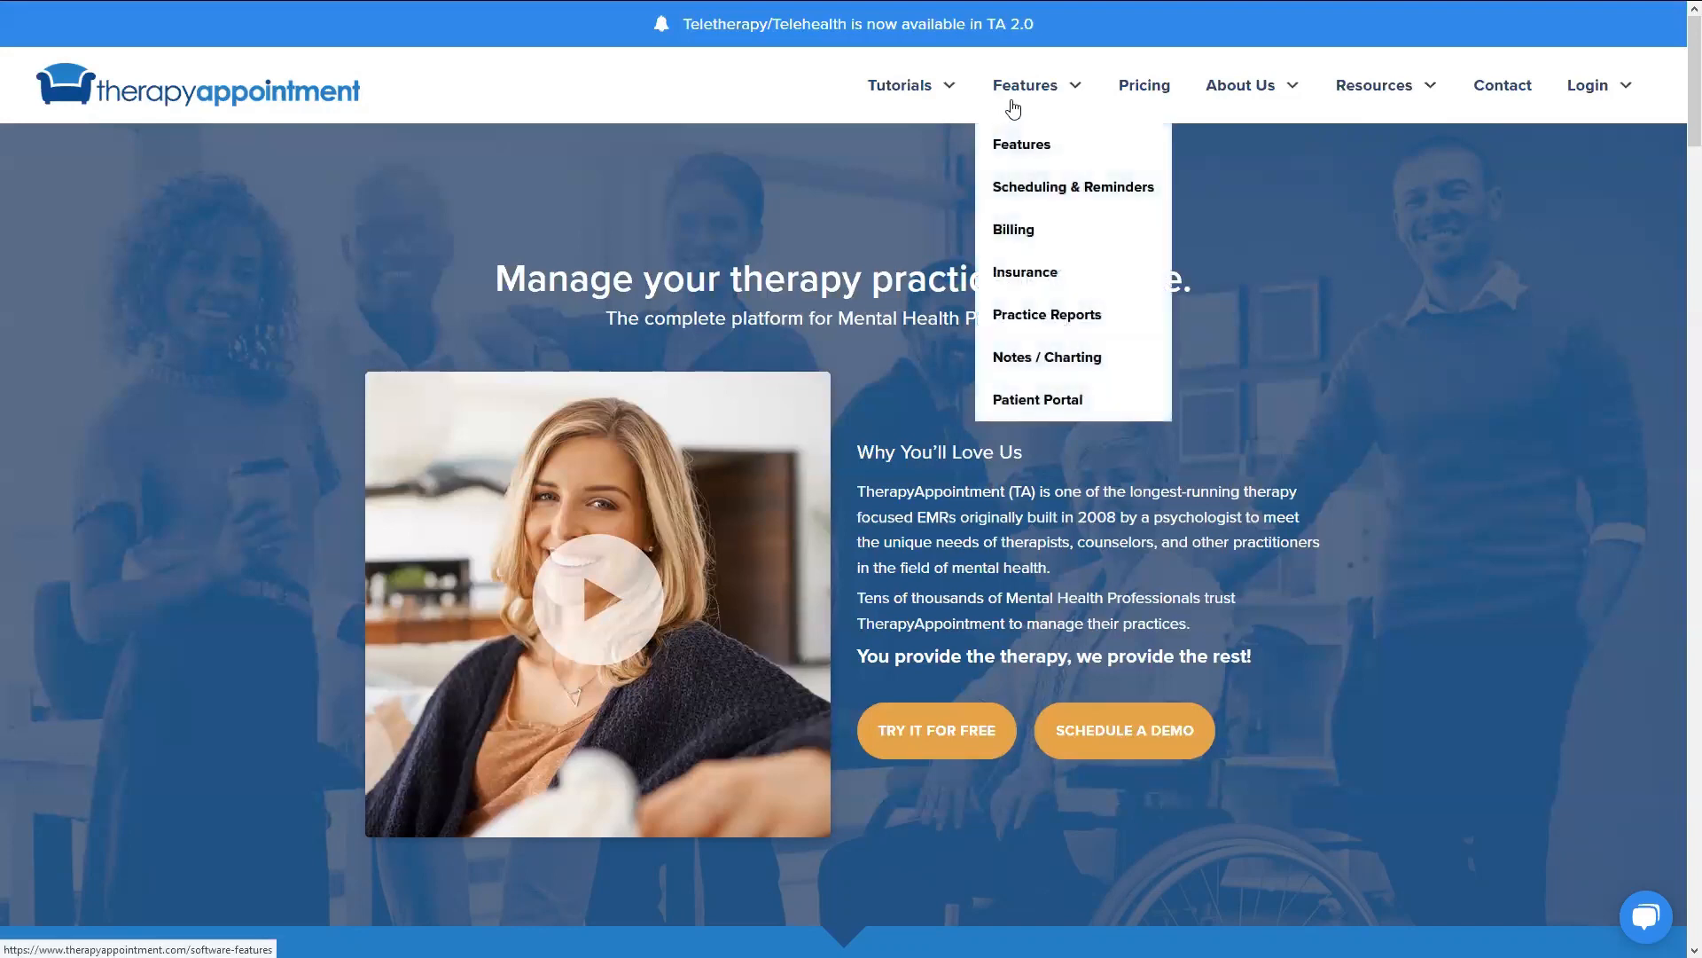
pyautogui.click(1005, 156)
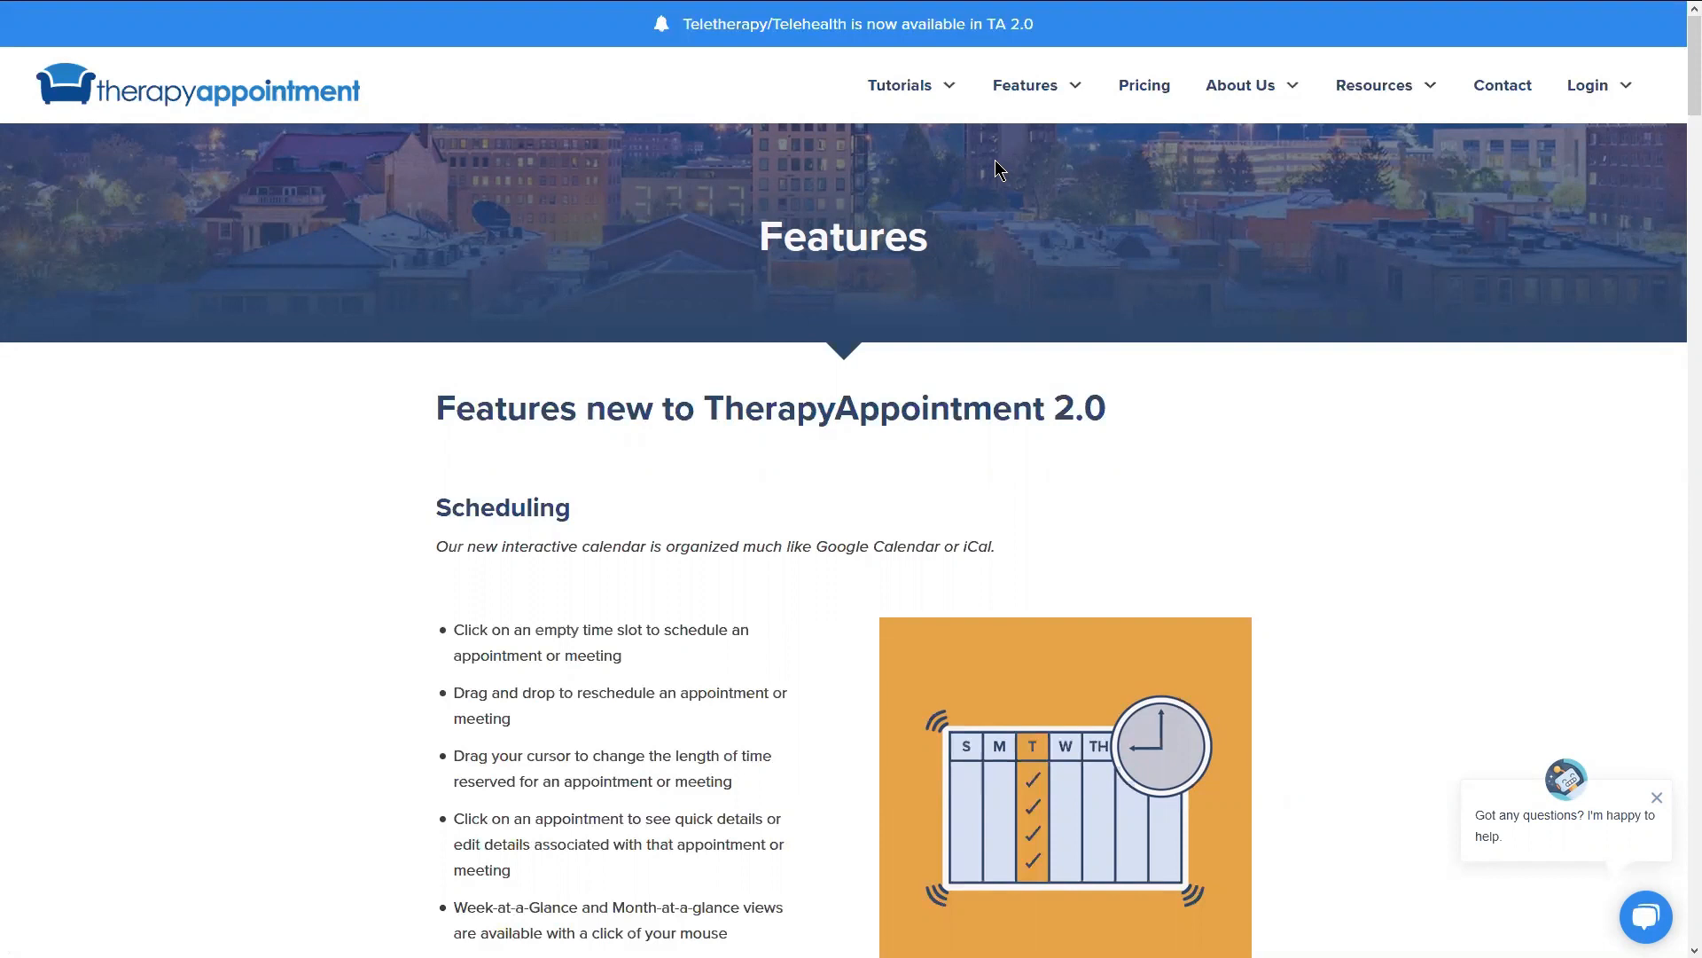
# Step: Open the pricing page and compare what the Getting Started, Established and Gearing Up plans include
pyautogui.click(1146, 88)
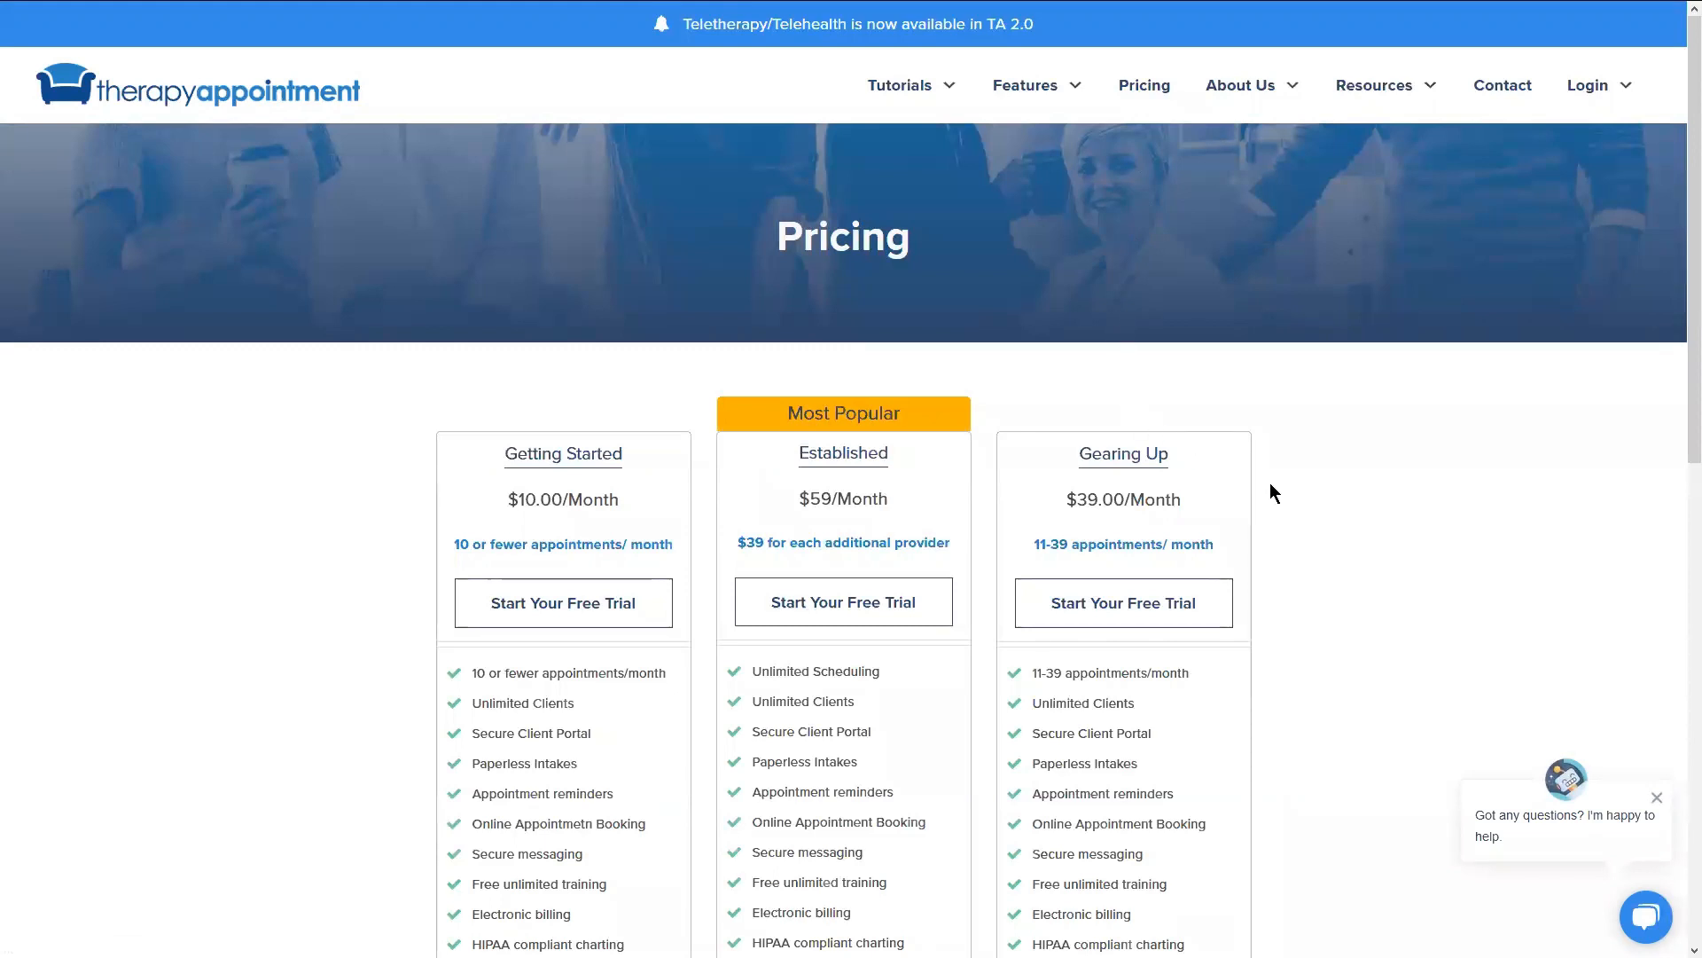
pyautogui.scroll(-1, 1270, 484)
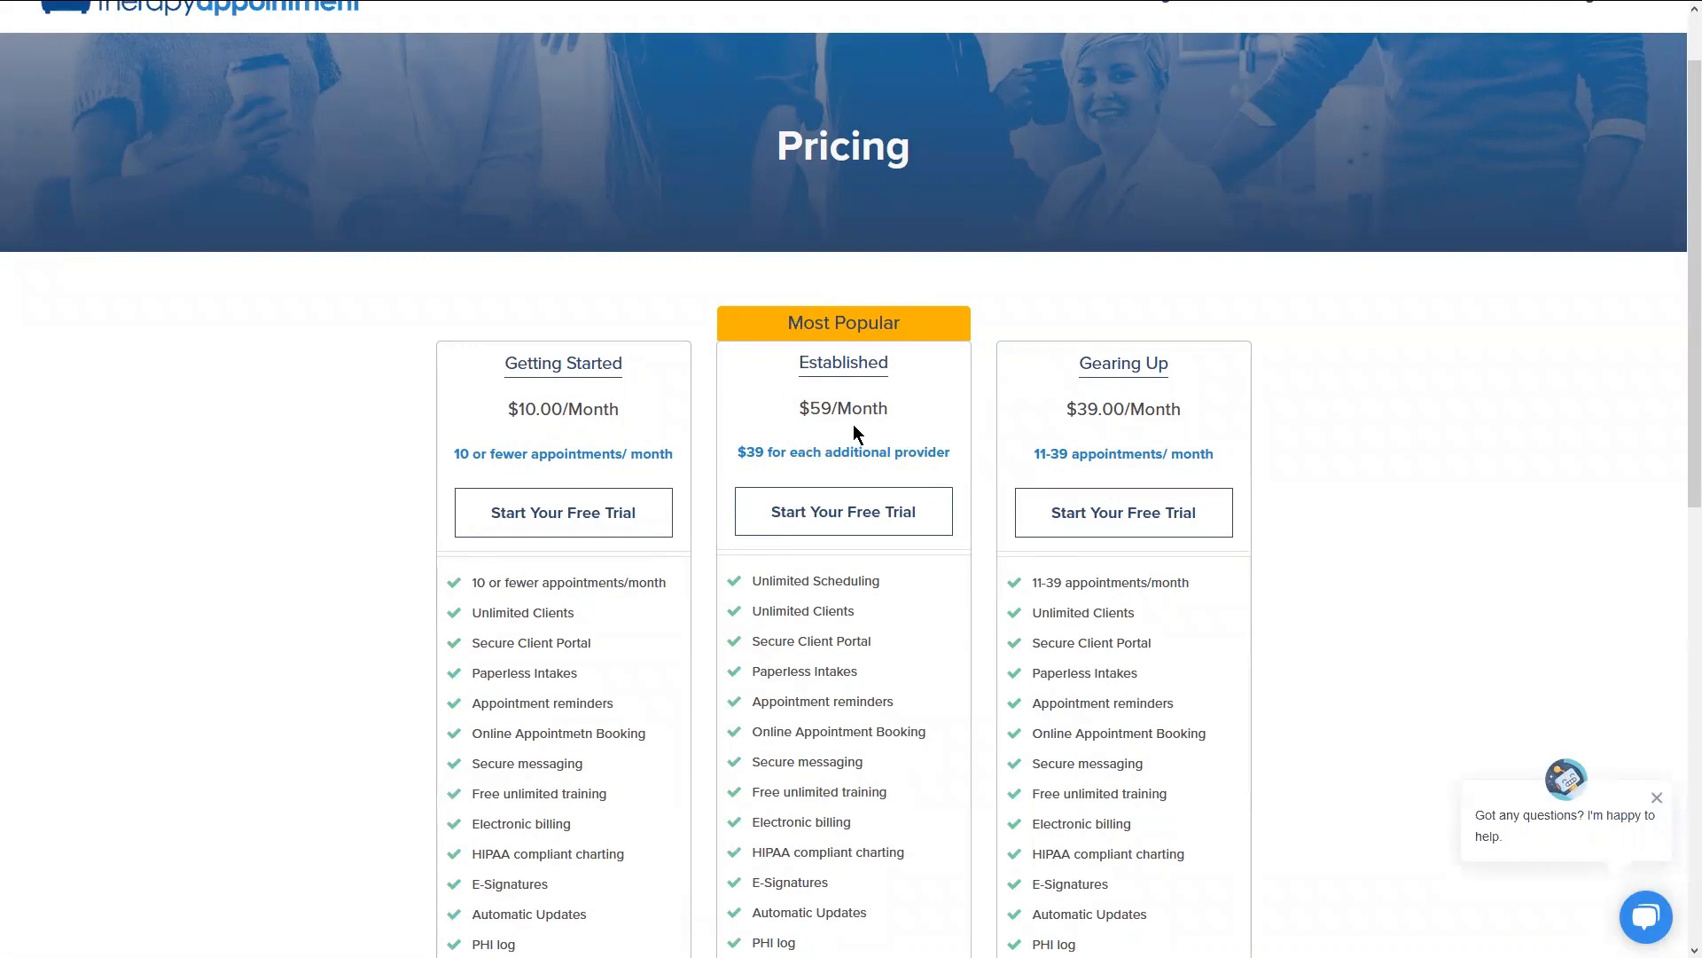
pyautogui.scroll(-3, 846, 509)
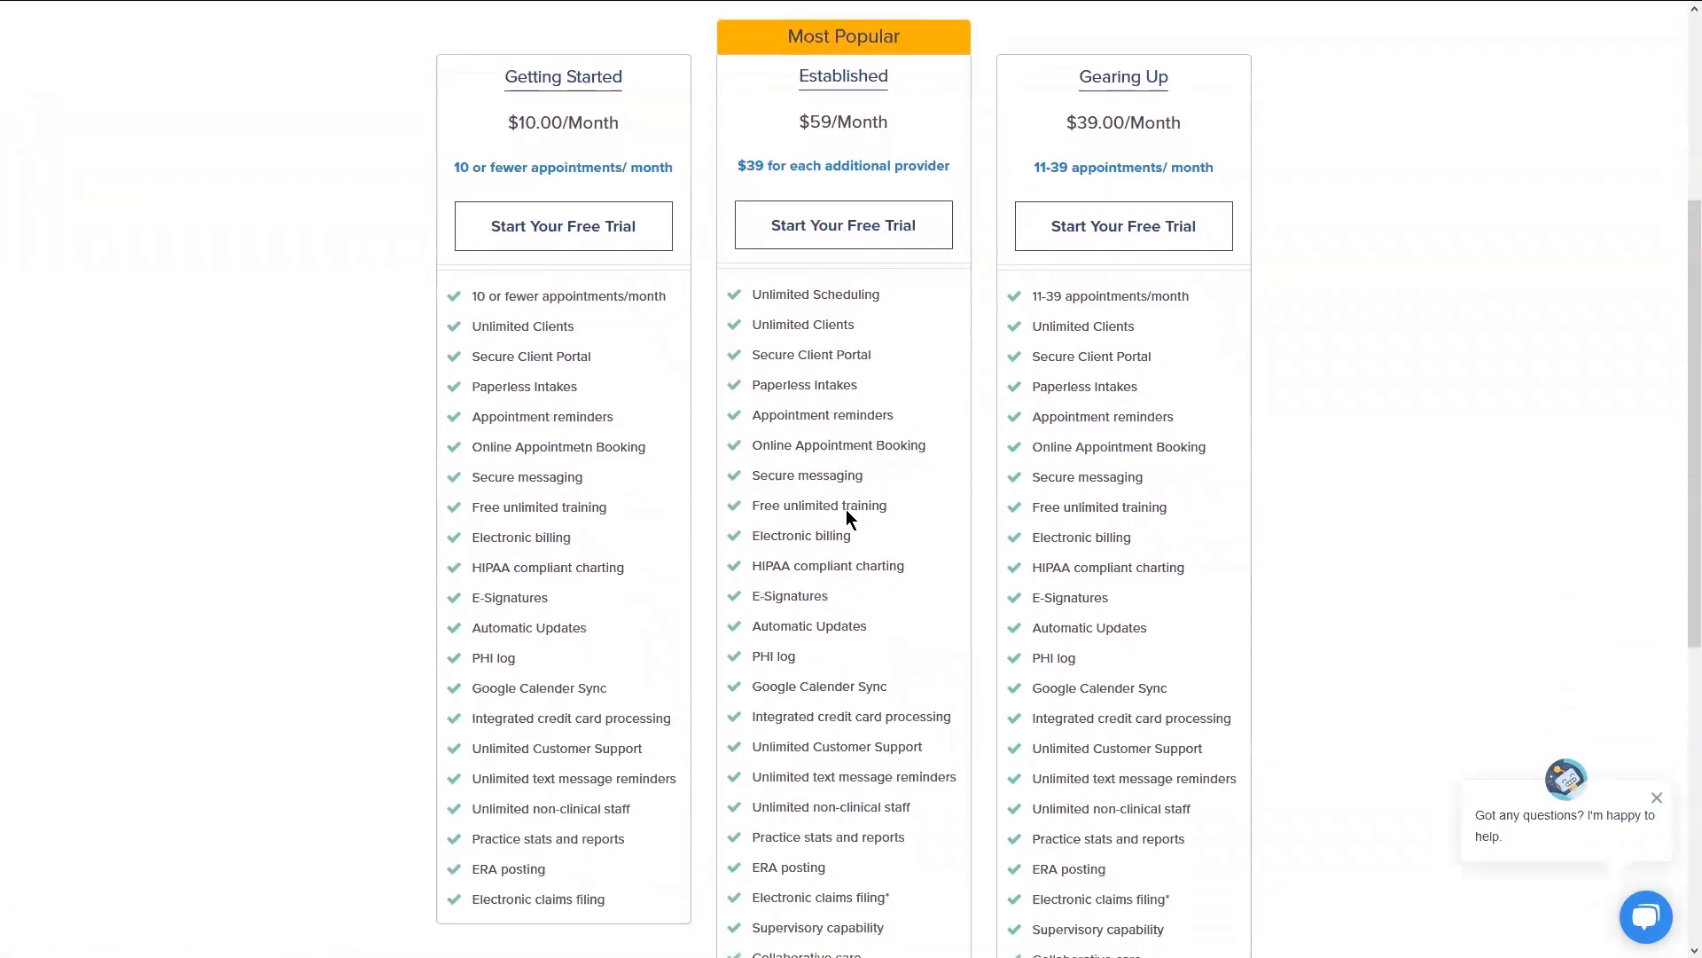
pyautogui.scroll(-1, 846, 512)
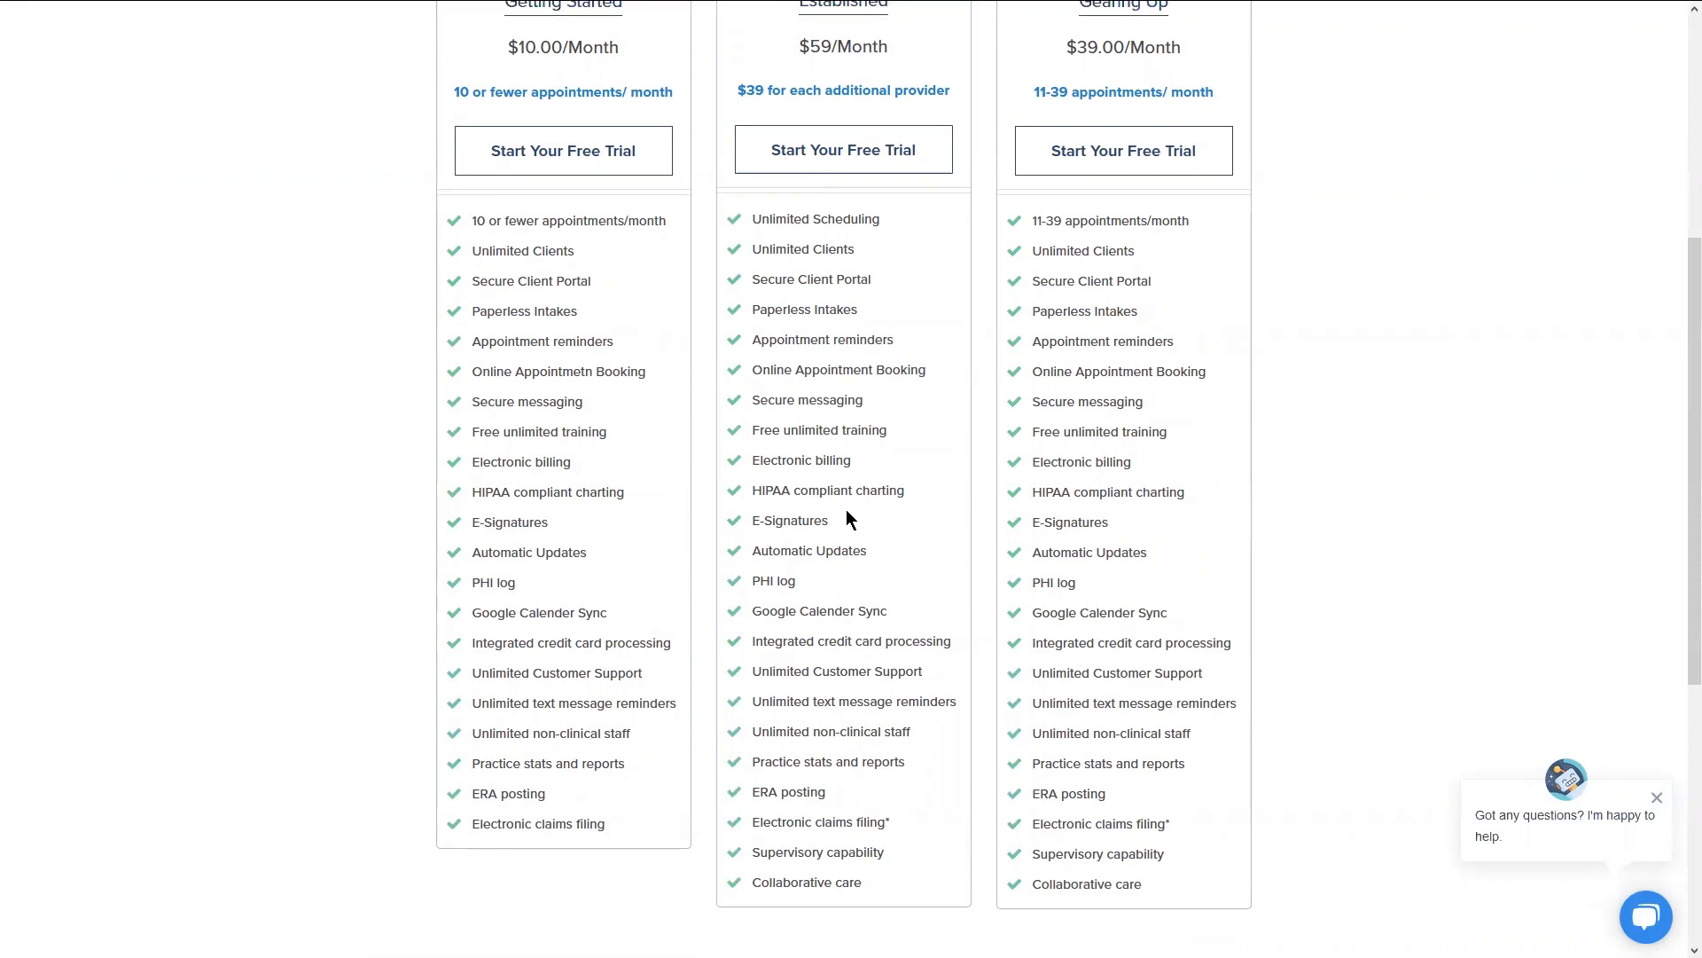
pyautogui.scroll(5, 1250, 514)
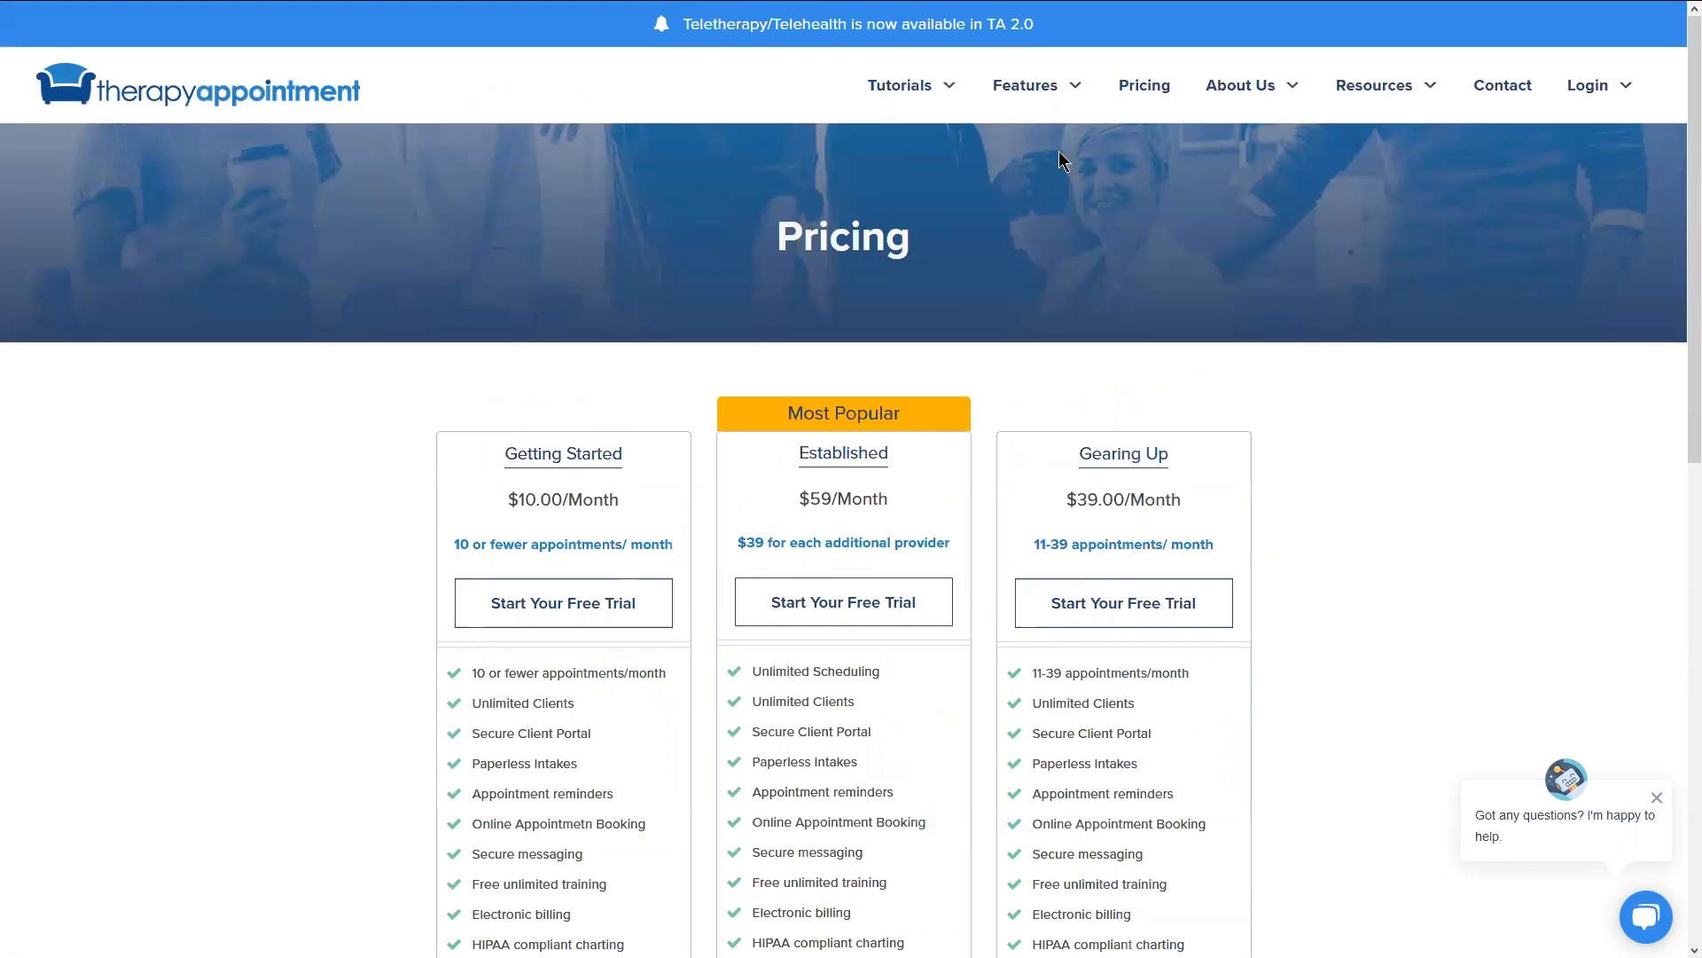
# Step: Open the company's About Us page and look over the TherapyAppointment story
pyautogui.moveTo(1275, 93)
pyautogui.click(1237, 151)
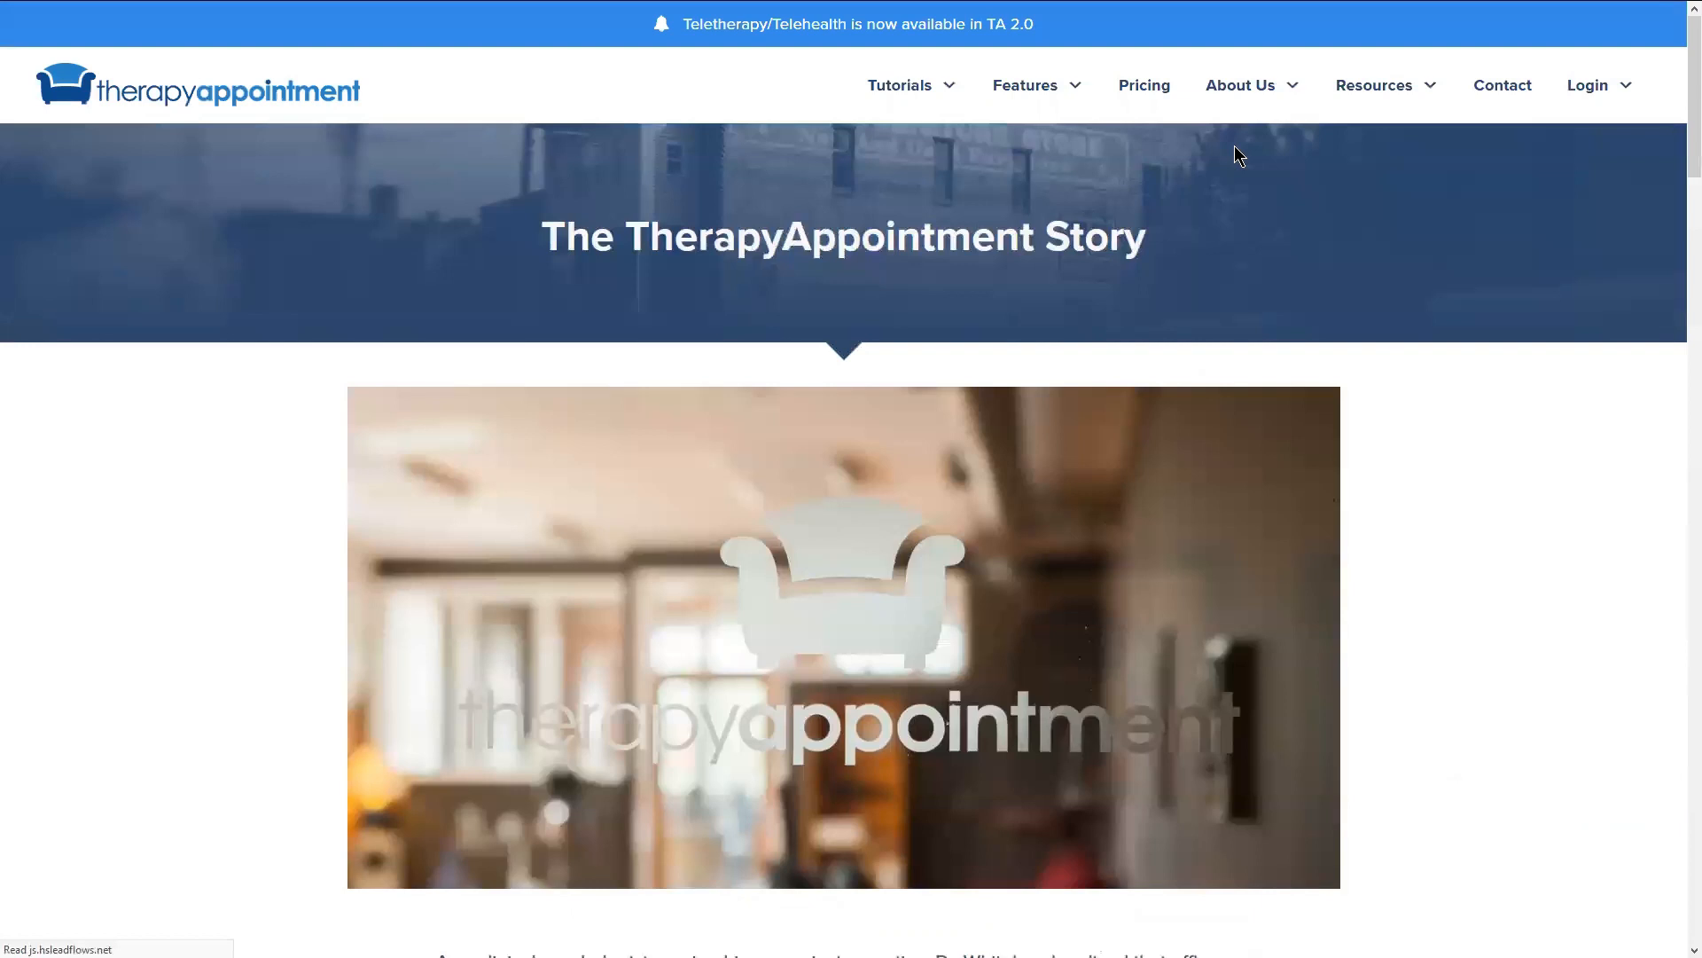
pyautogui.scroll(-3, 1160, 264)
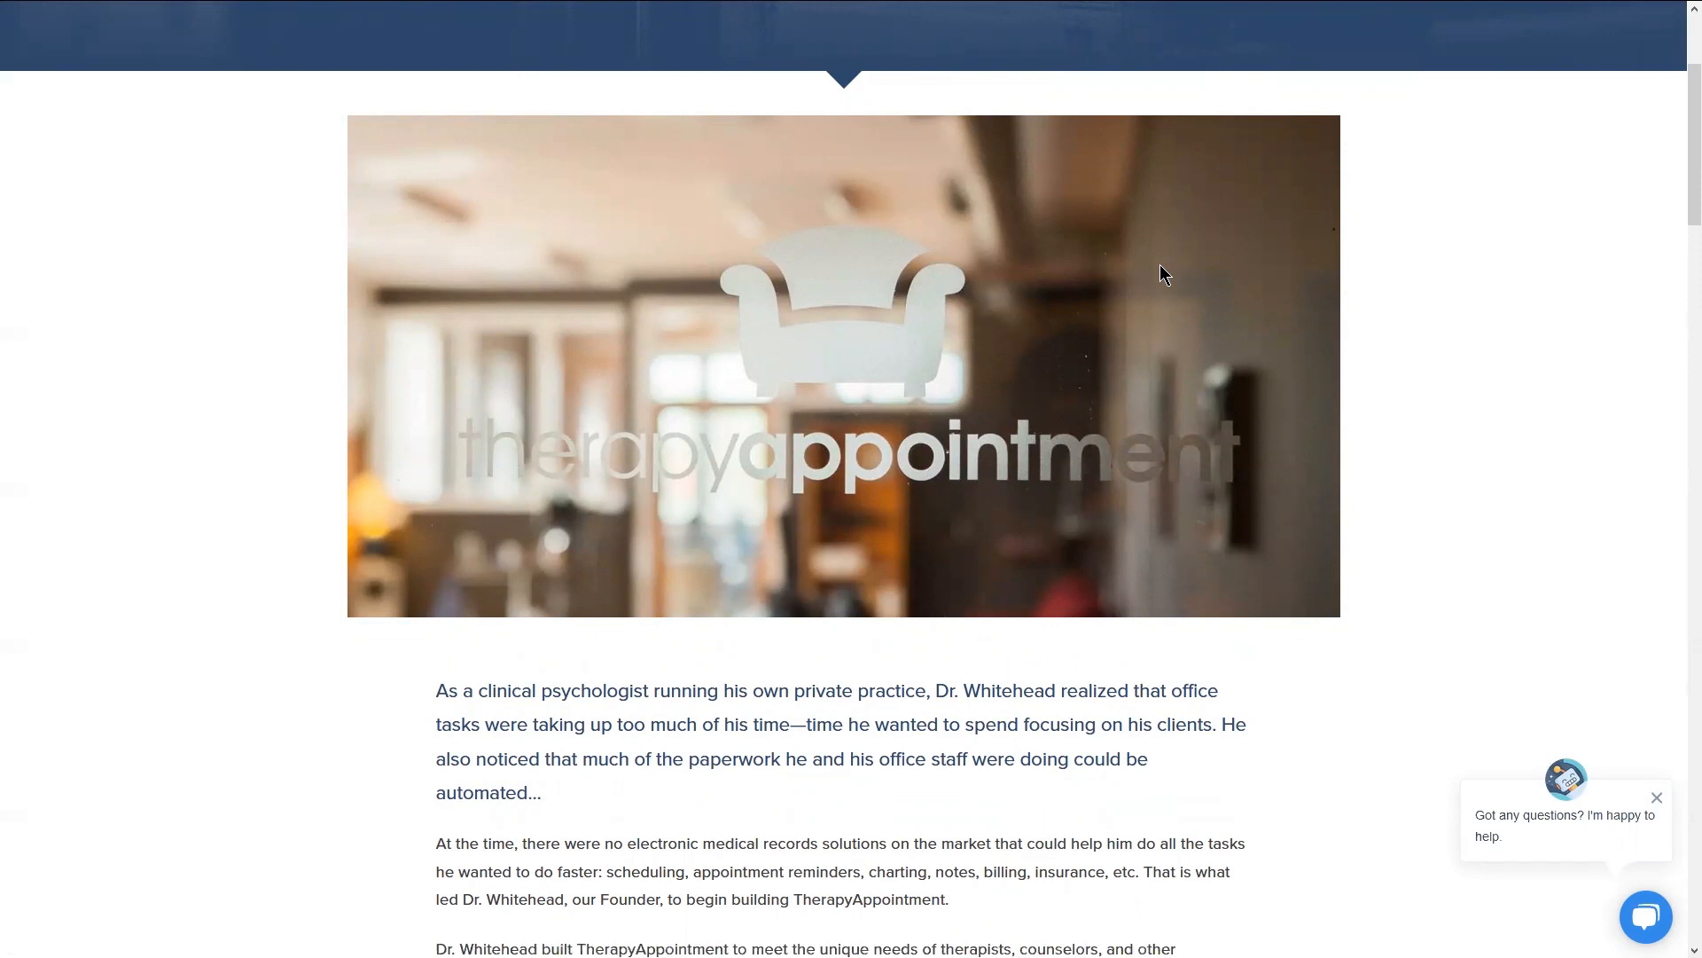
pyautogui.scroll(3, 1159, 265)
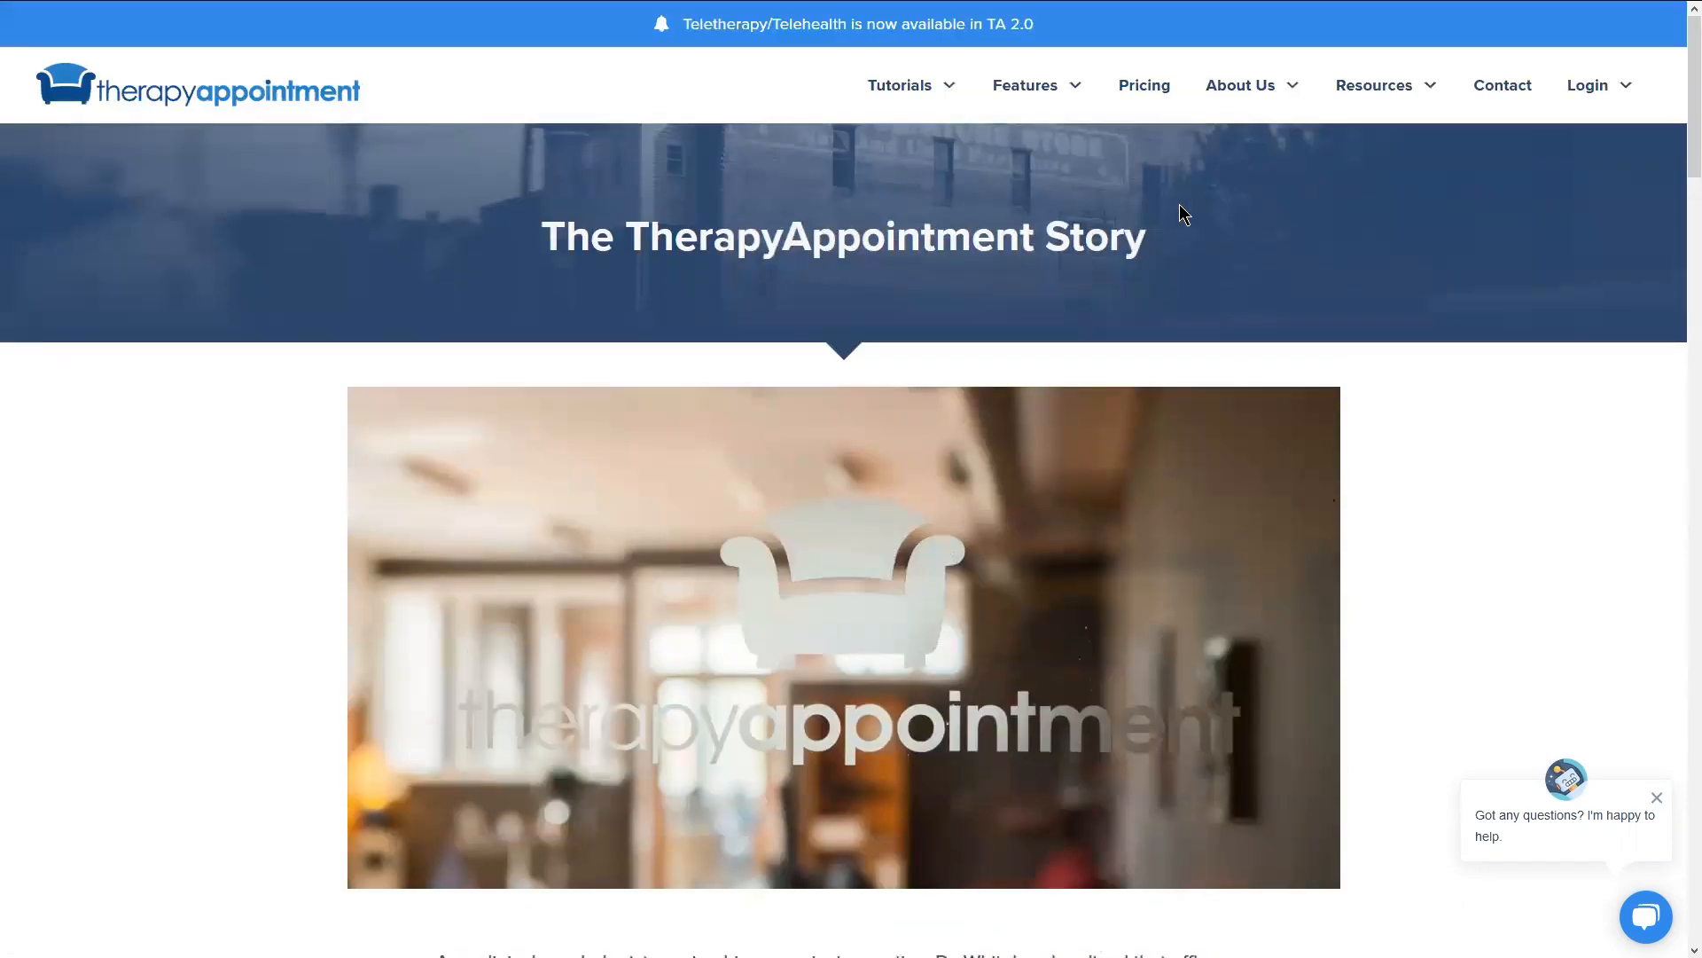
# Step: Open the Our Social Mission page and look through how the company gives back
pyautogui.moveTo(1216, 103)
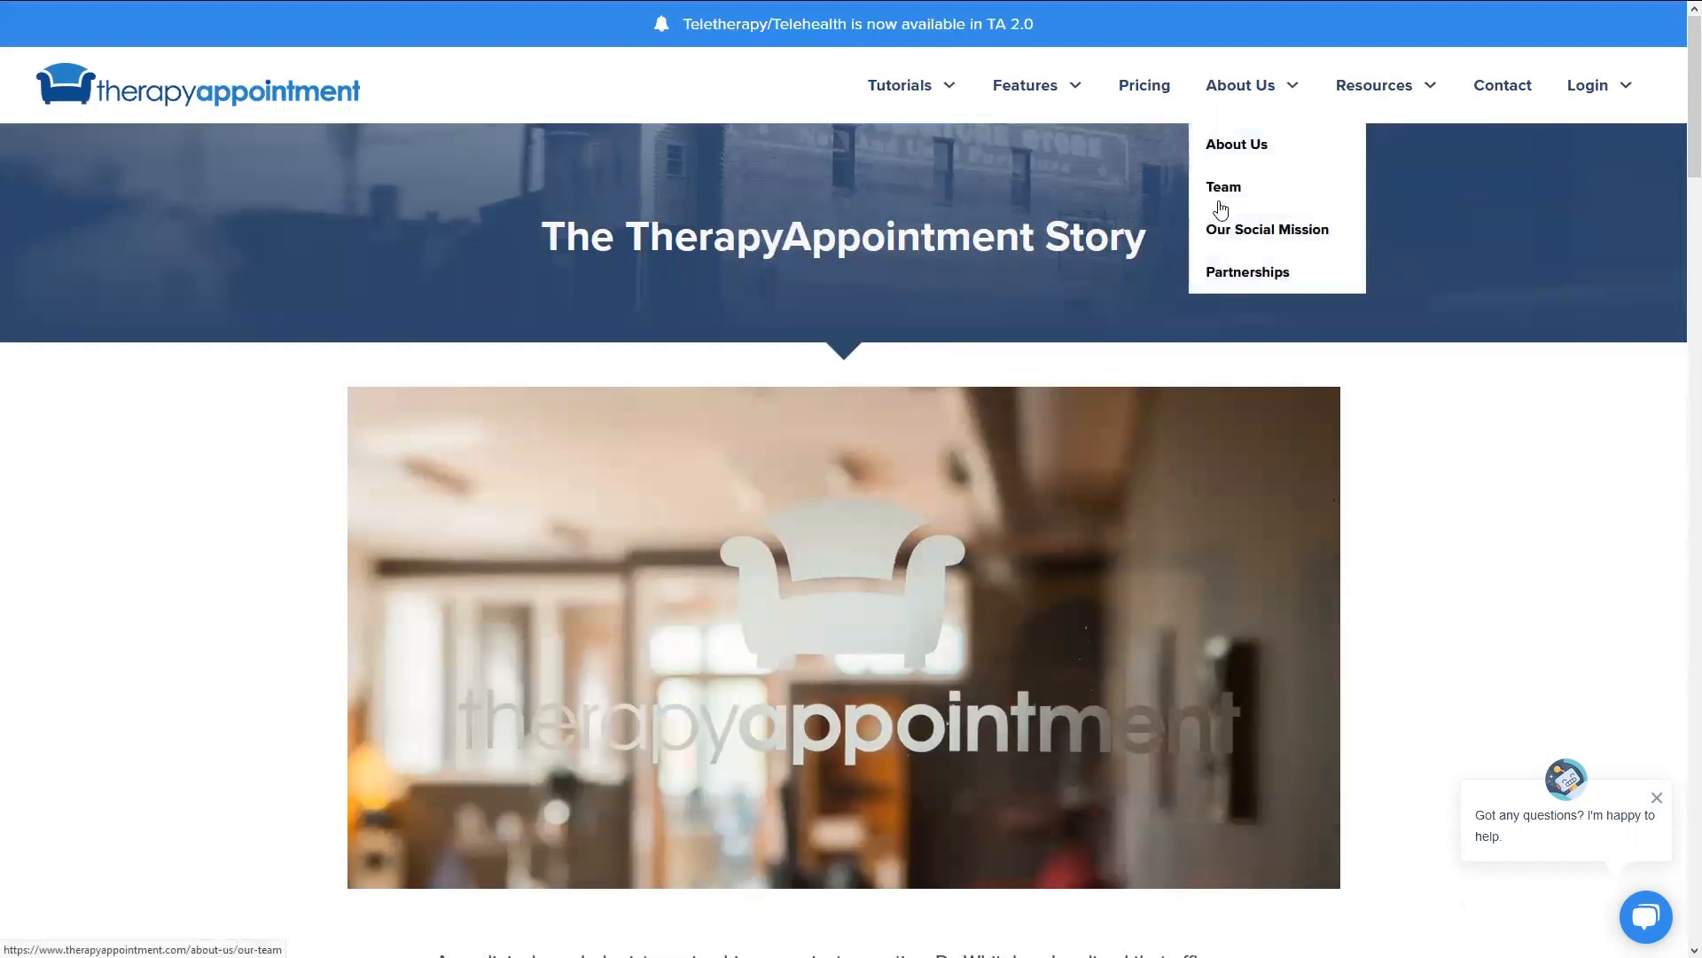
pyautogui.click(1219, 239)
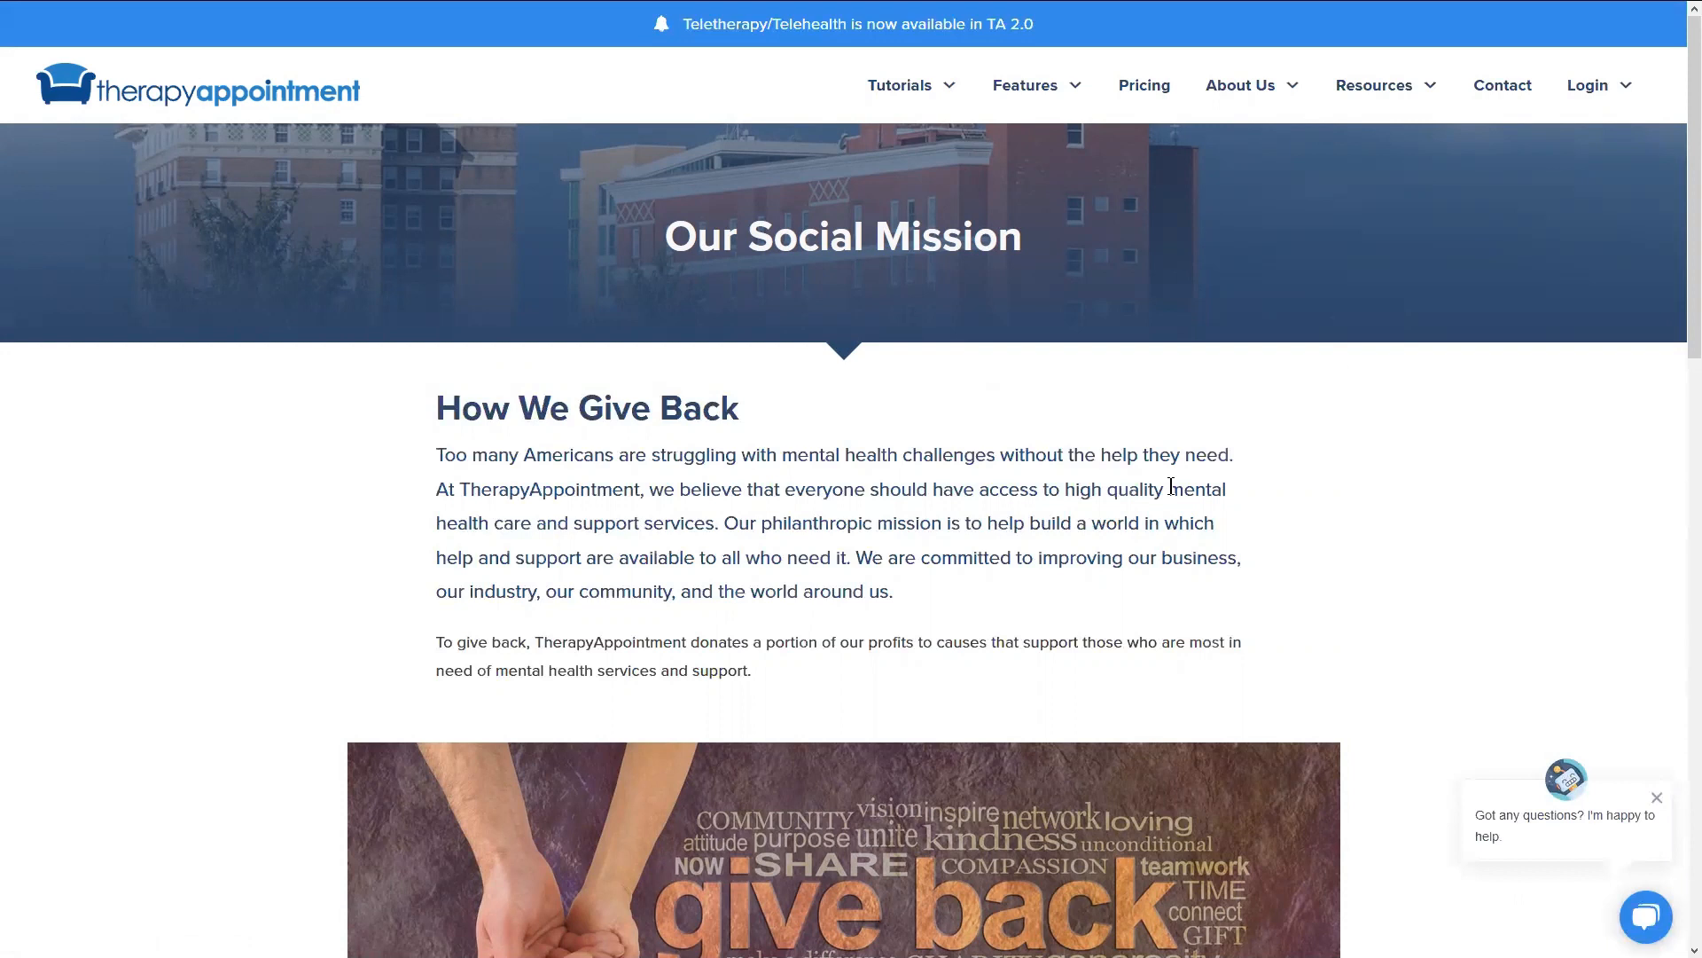
pyautogui.scroll(-5, 1170, 486)
pyautogui.scroll(4, 1171, 488)
pyautogui.scroll(1, 1175, 499)
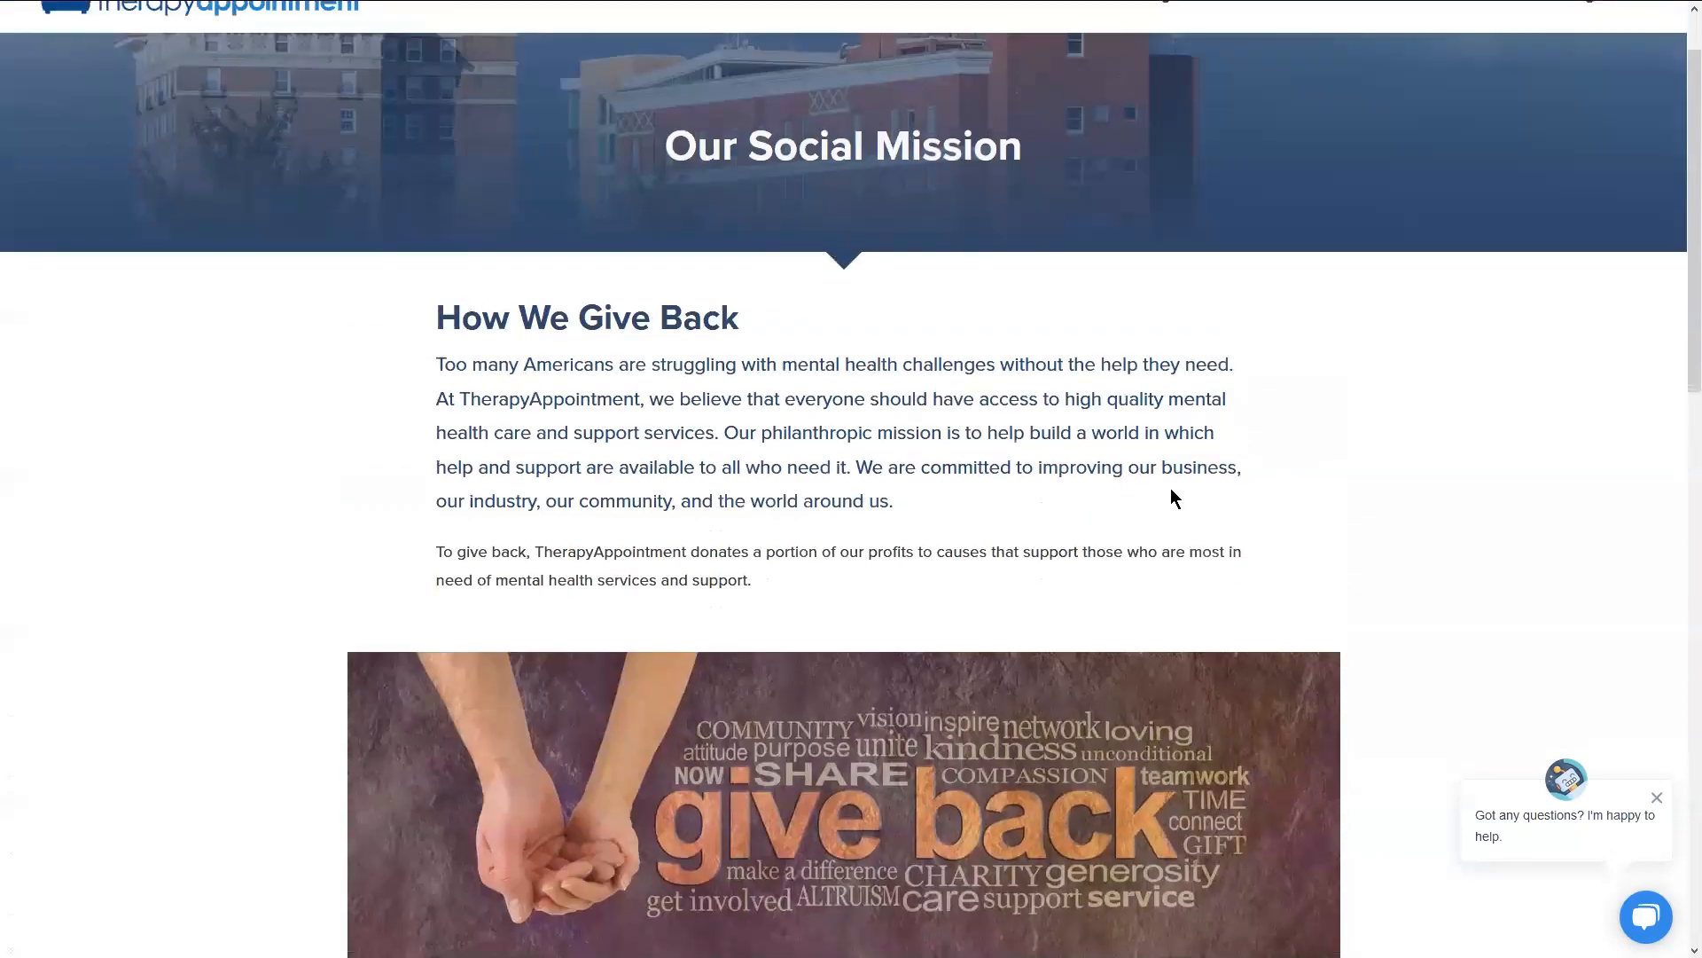
pyautogui.scroll(1, 1170, 489)
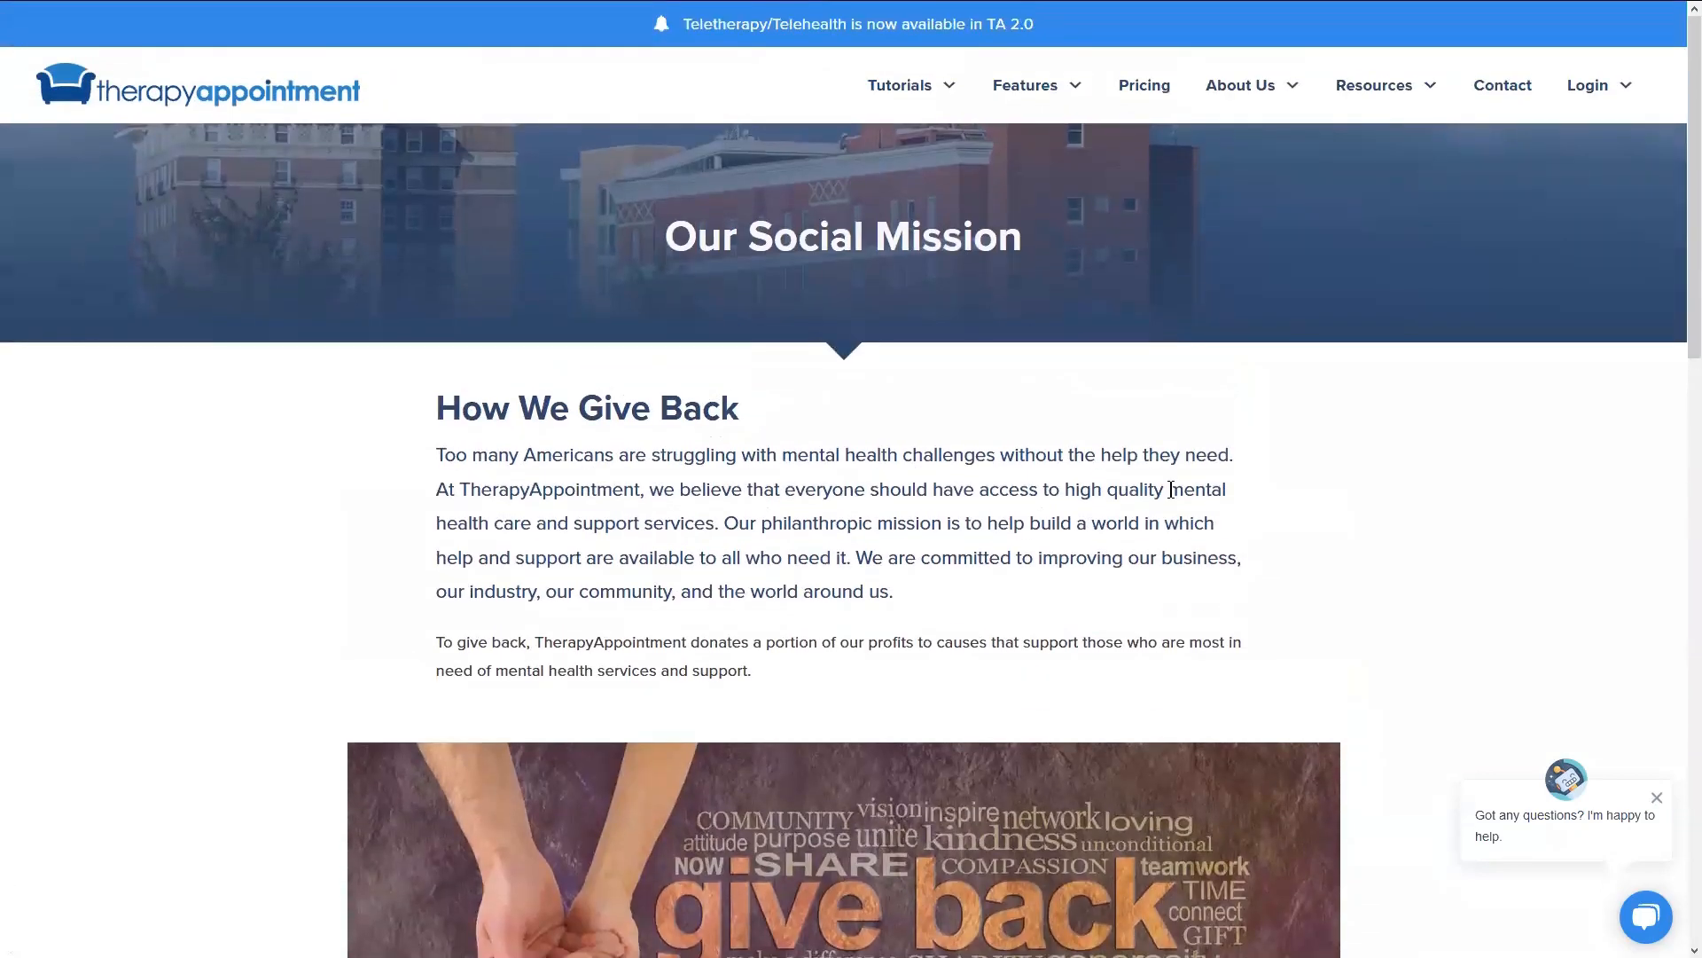